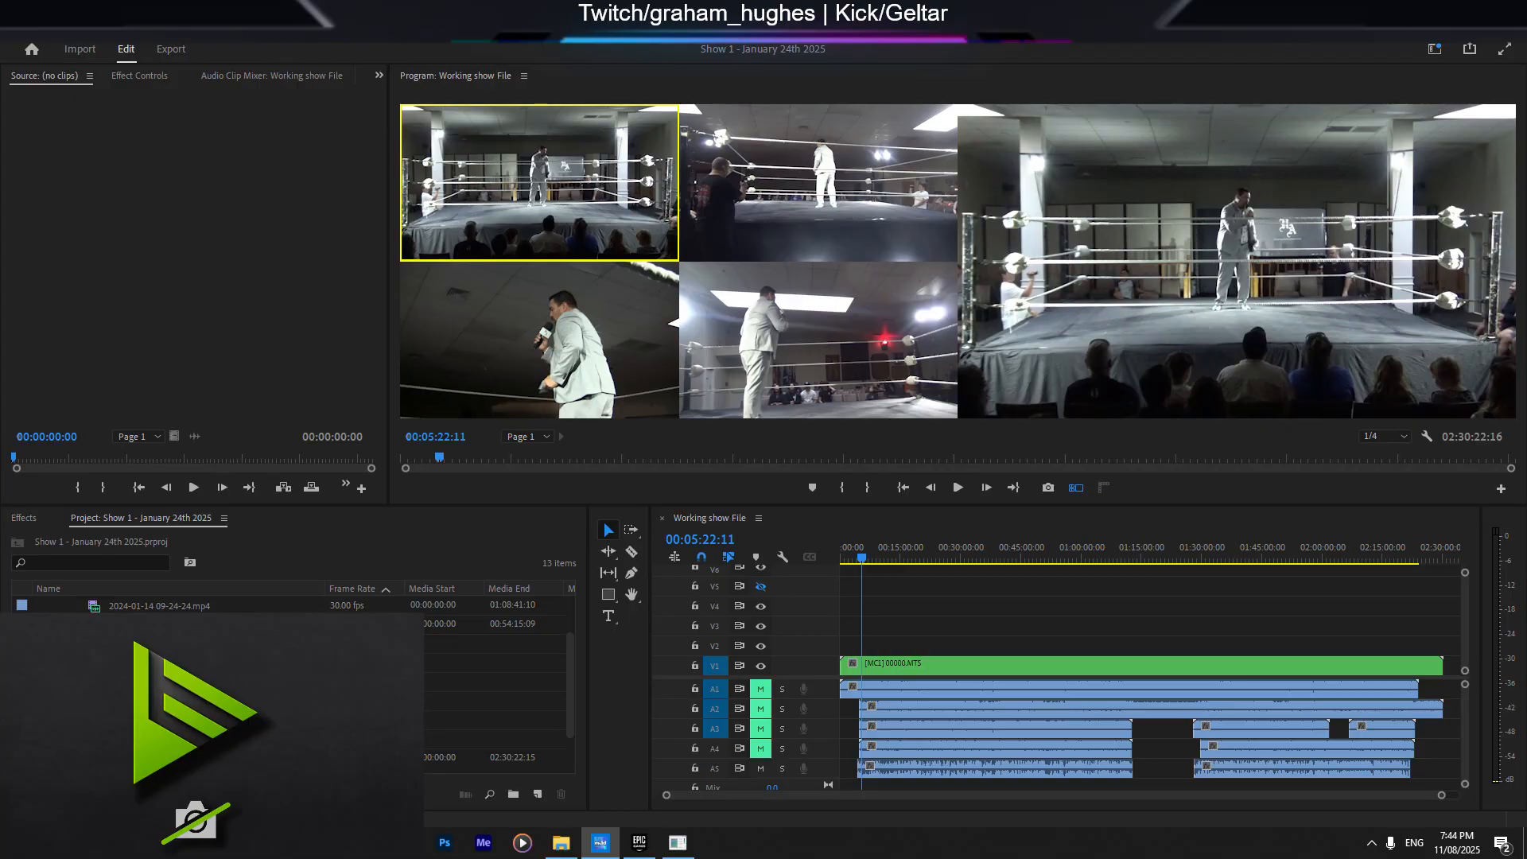
Step: Open NVIDIA Broadcast, enable the camera preview in its video settings, and close the window
key("super")
type("broad")
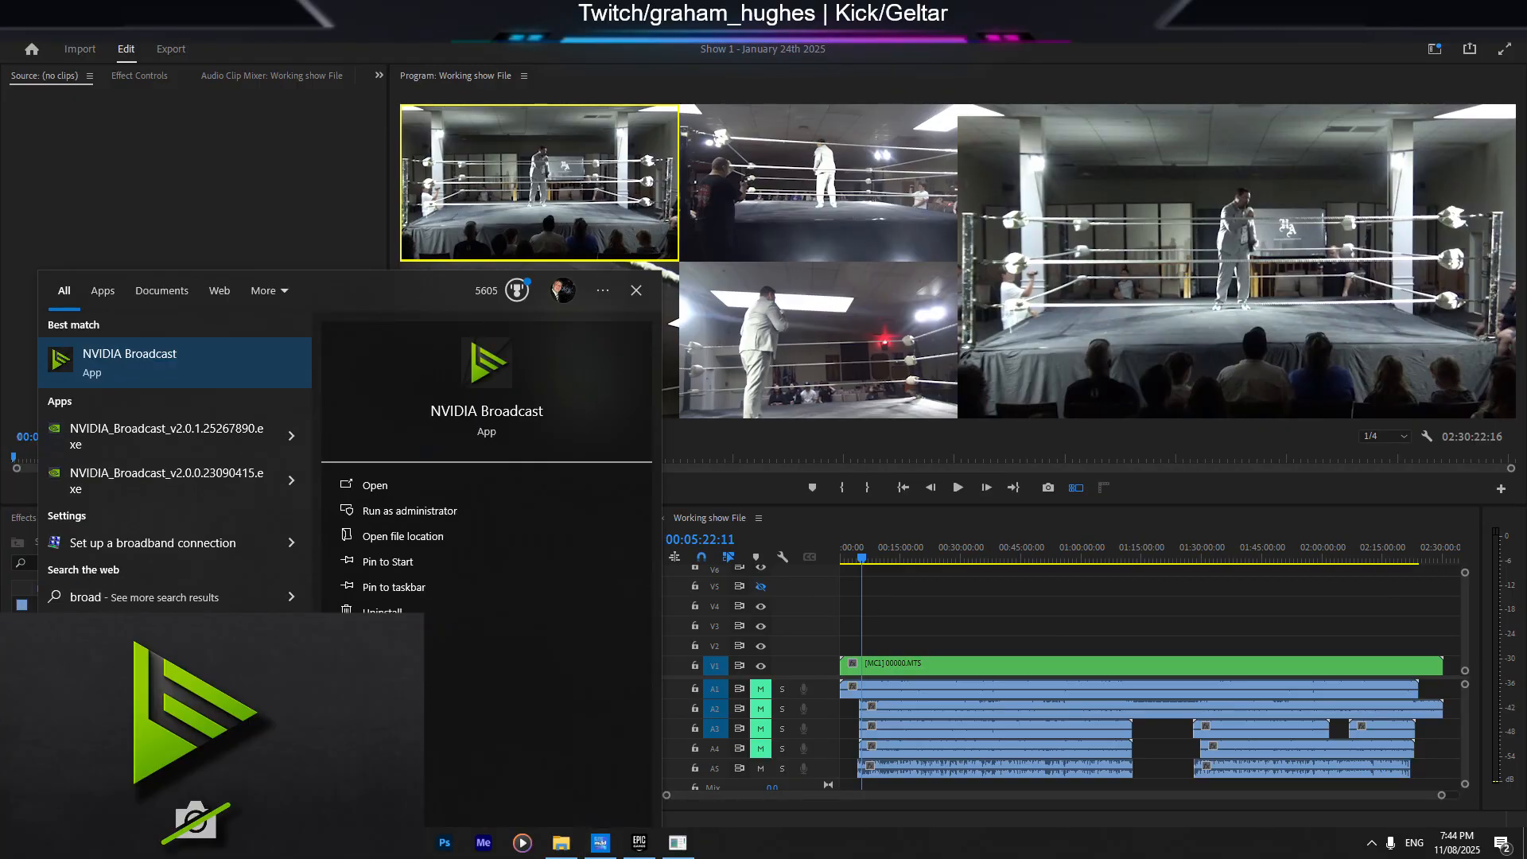
key("Return")
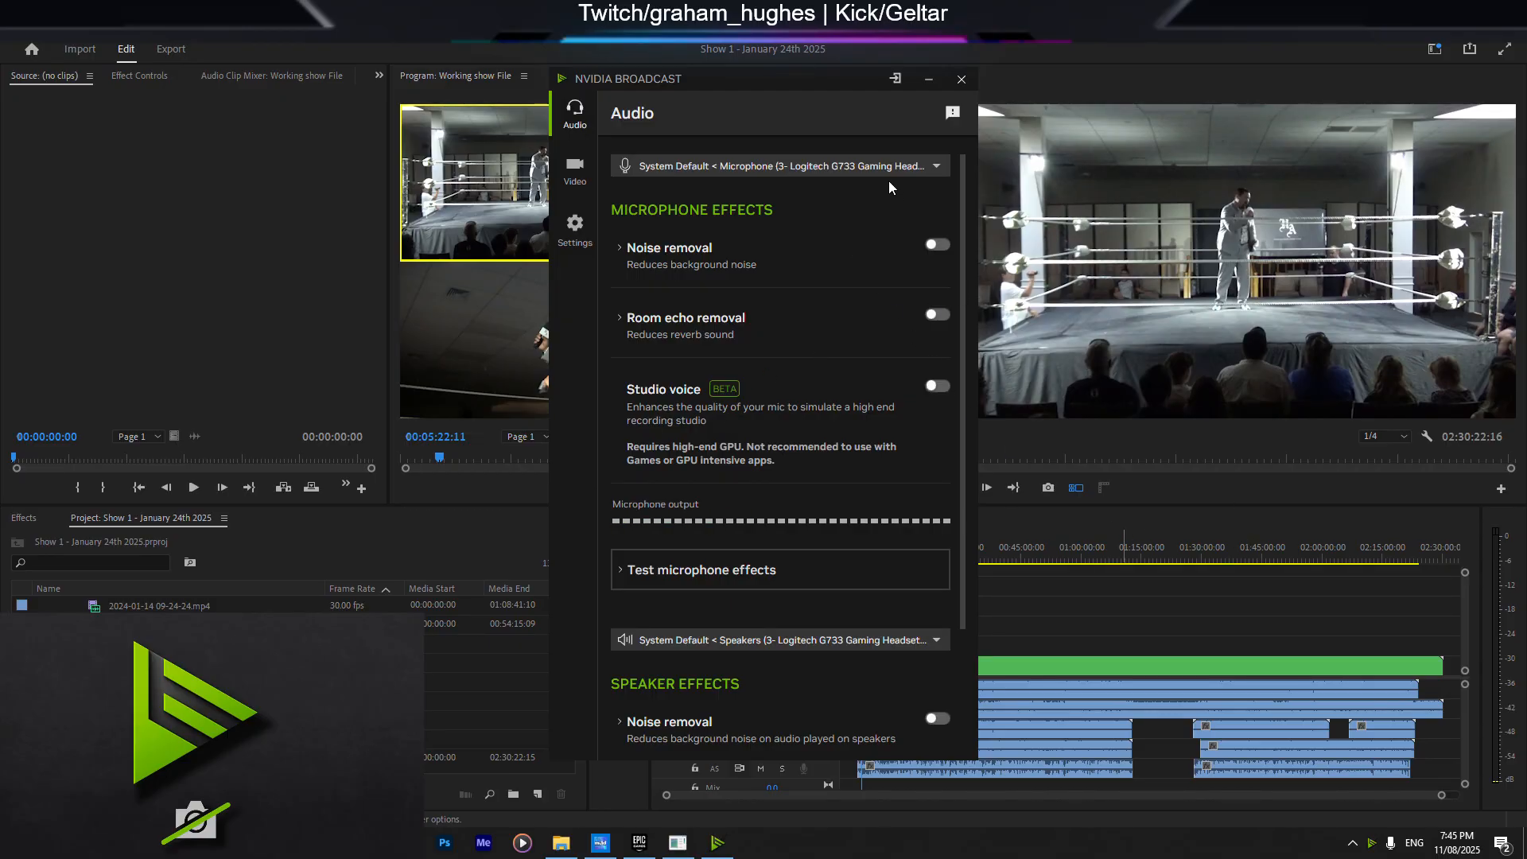
left_click(575, 170)
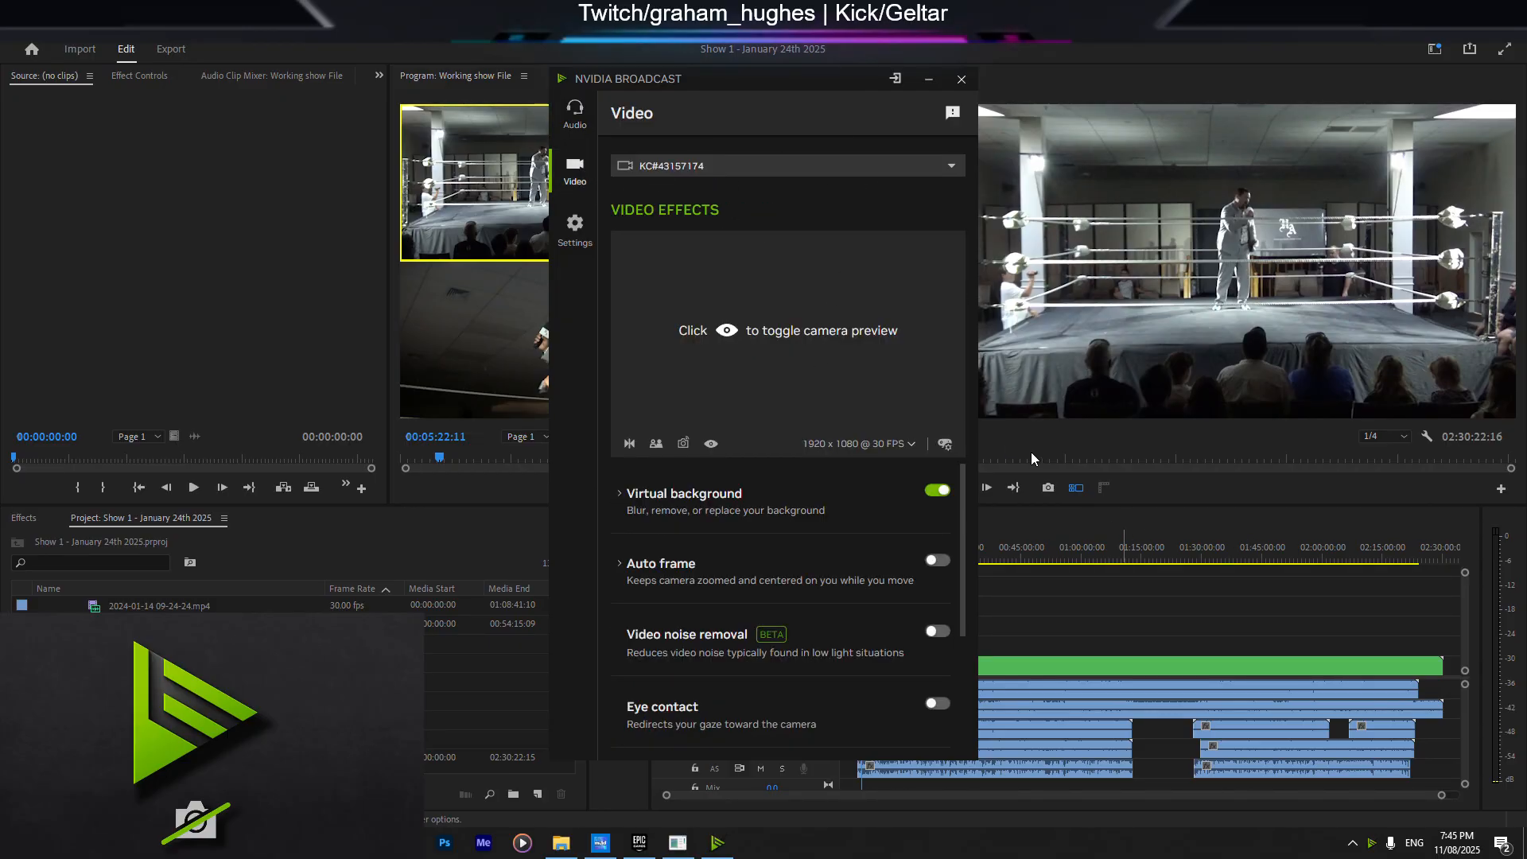
left_click(711, 444)
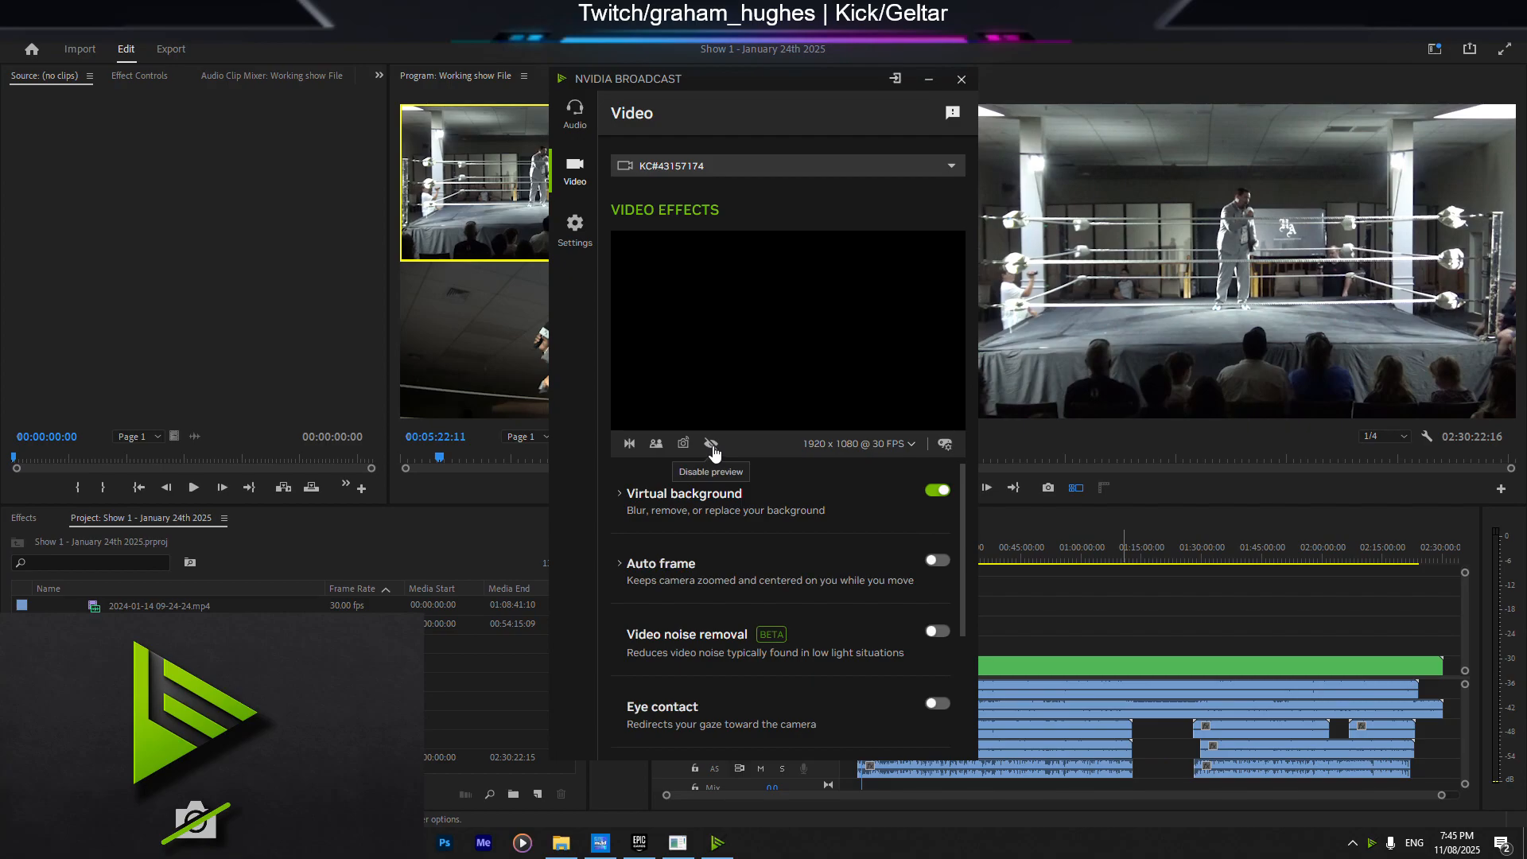
left_click(960, 80)
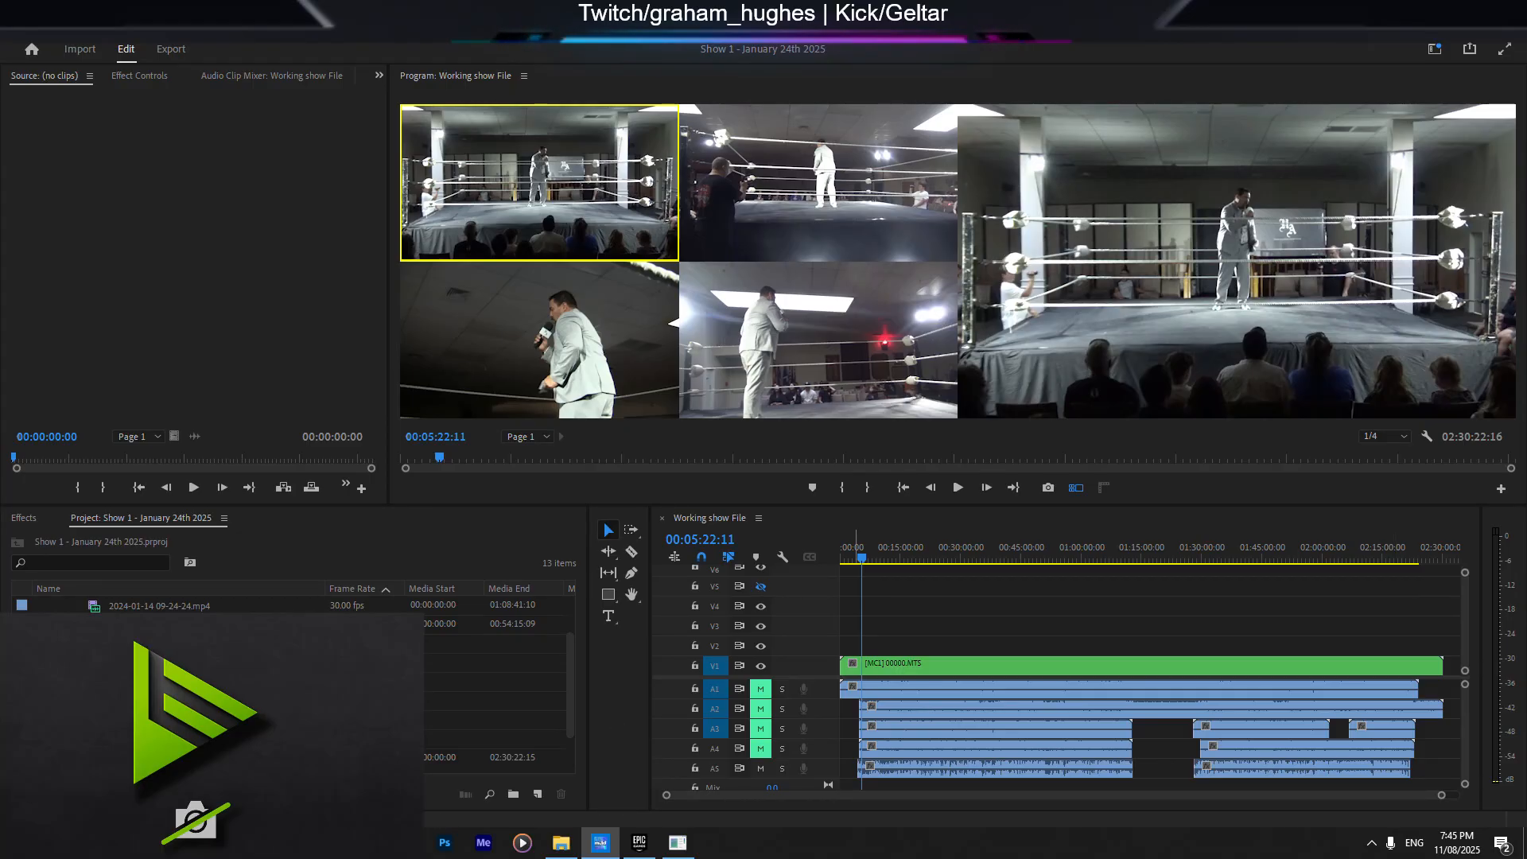
left_click(679, 842)
left_click(678, 843)
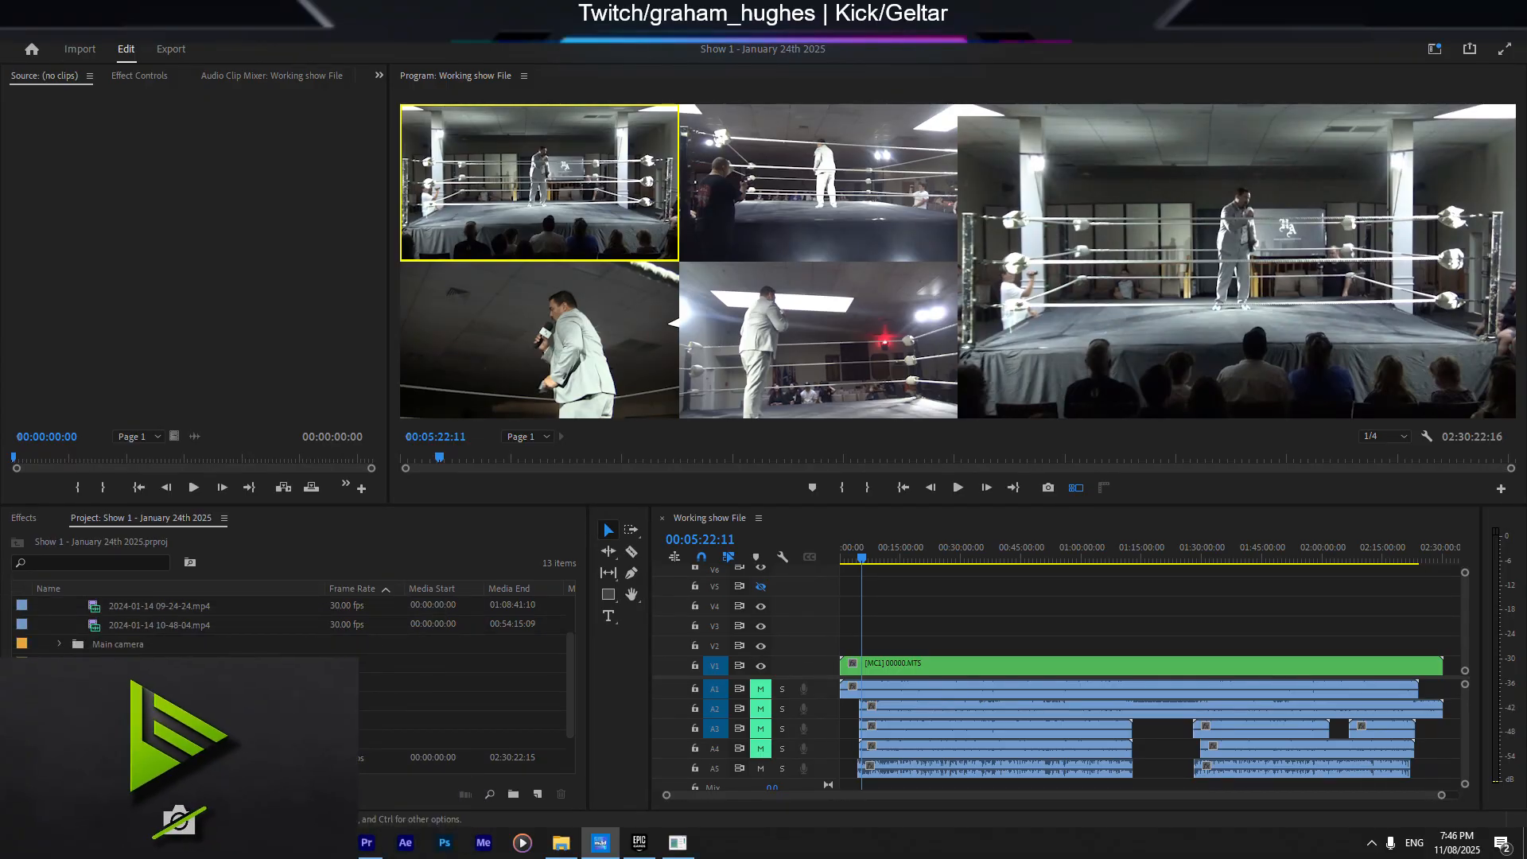
Step: Find NVIDIA Broadcast through the system search and reopen it
key("super")
type("nvidie")
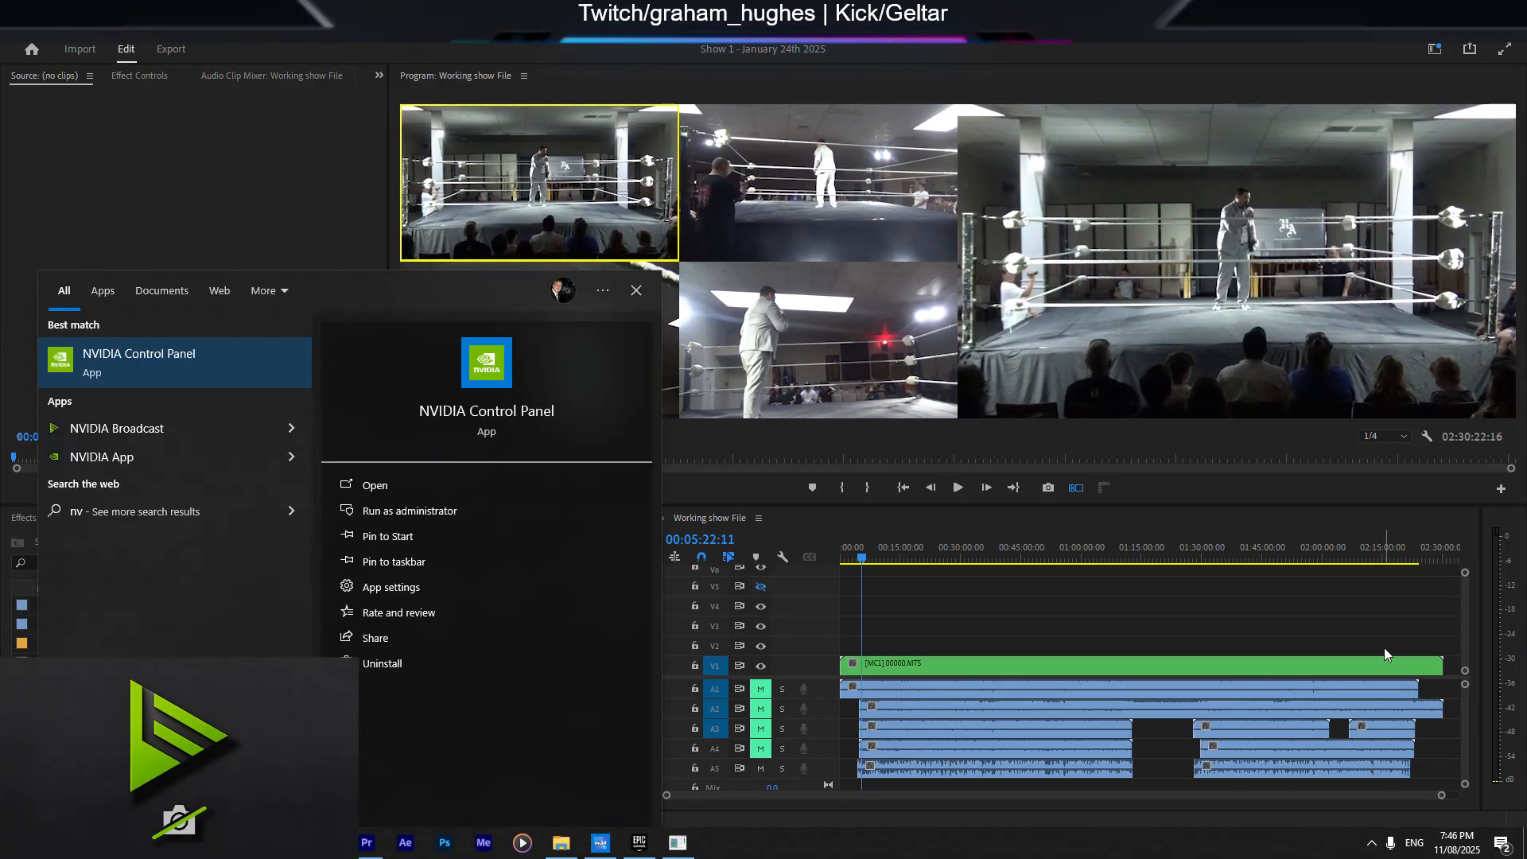
key("BackSpace")
key("BackSpace")
key("BackSpace")
key("BackSpace")
key("BackSpace")
key("BackSpace")
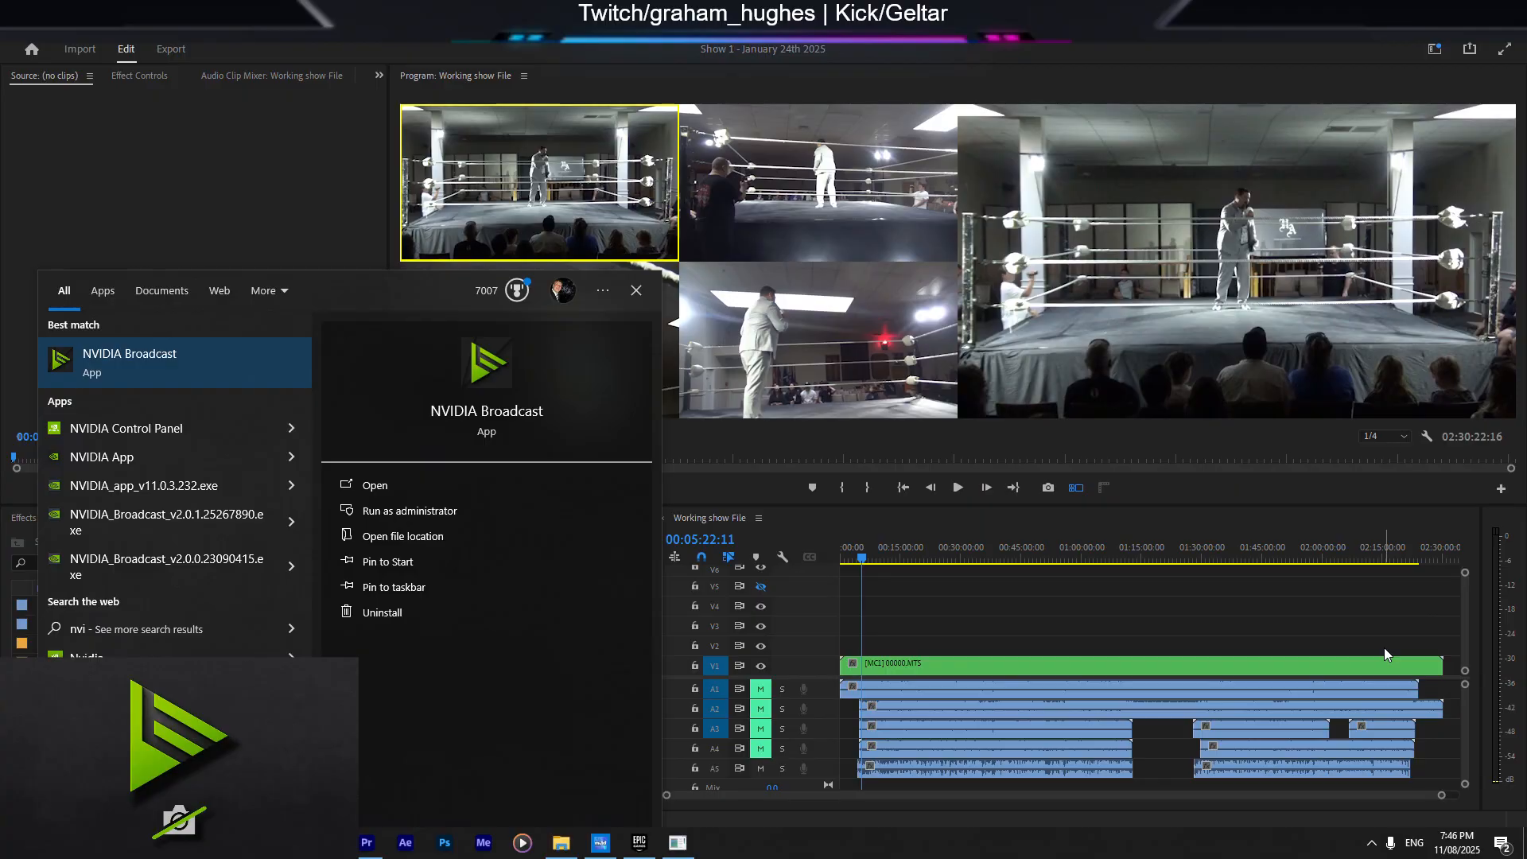
type("broad")
key("Return")
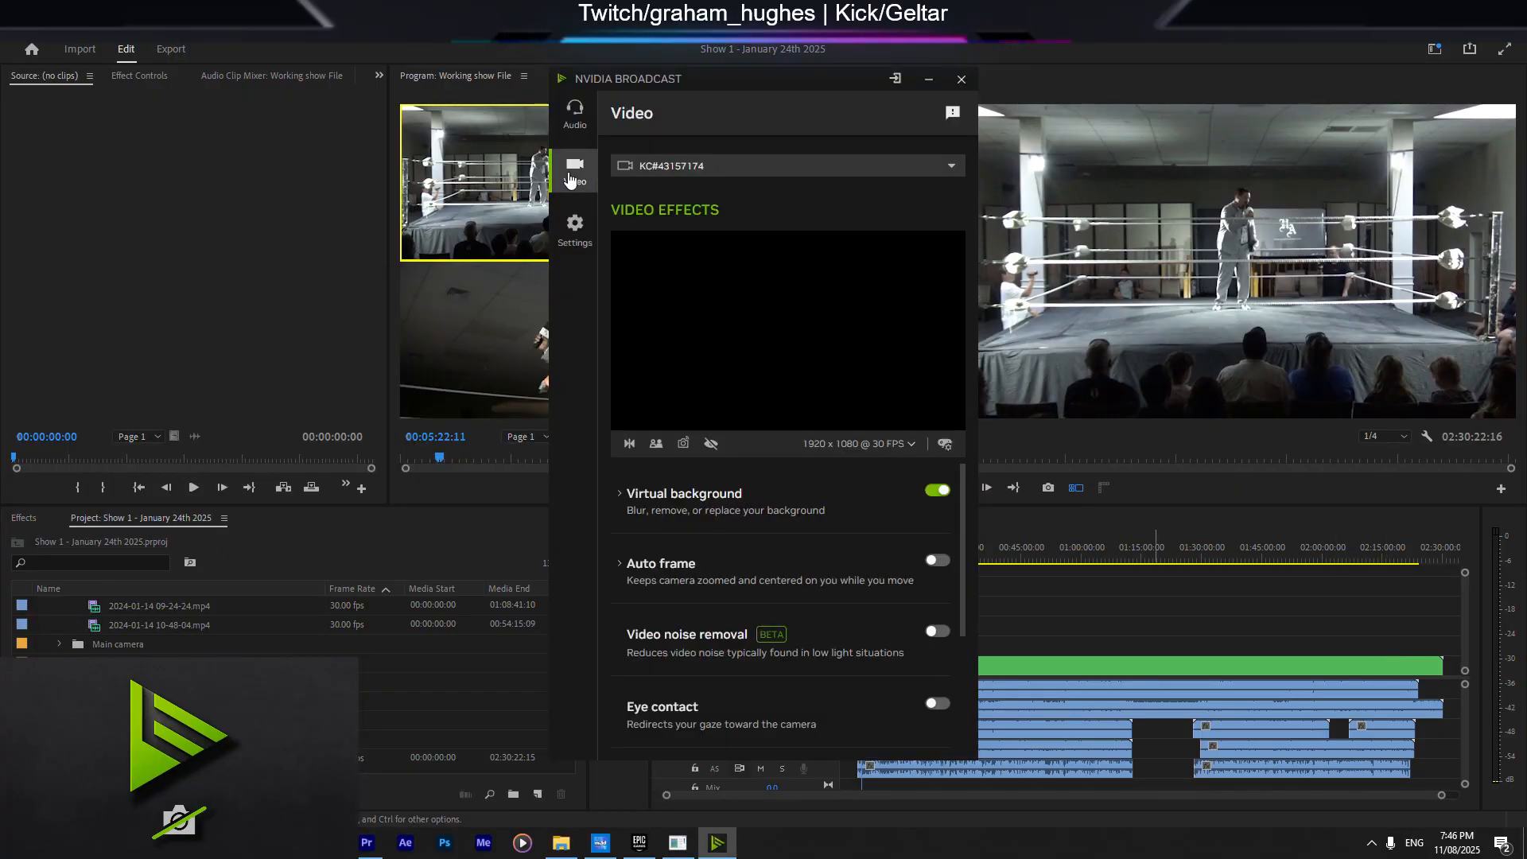
Step: Look over the available camera sources and the list of video effects
left_click(654, 167)
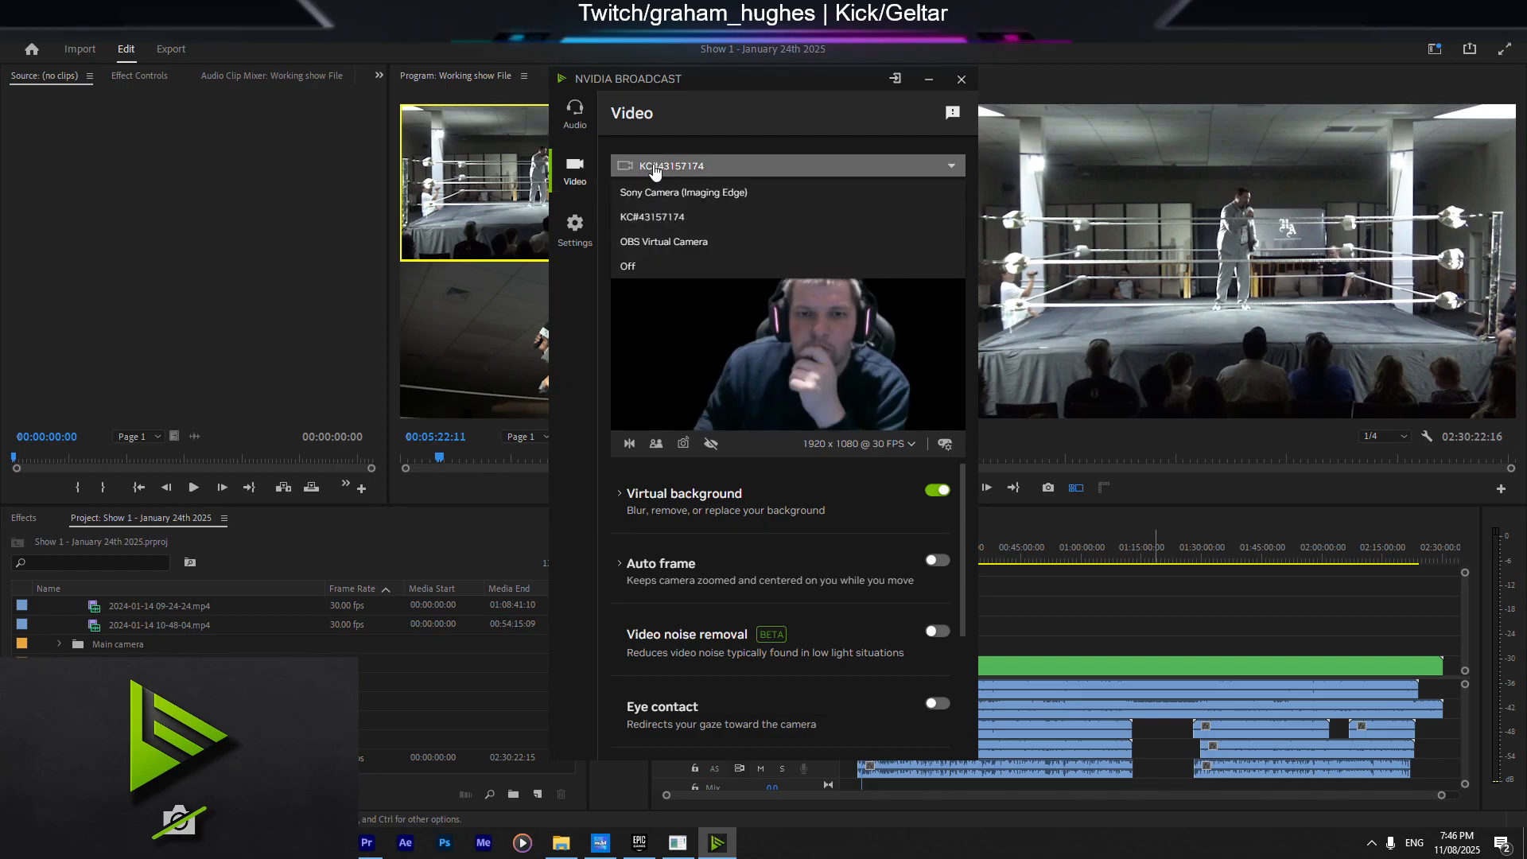
left_click(654, 170)
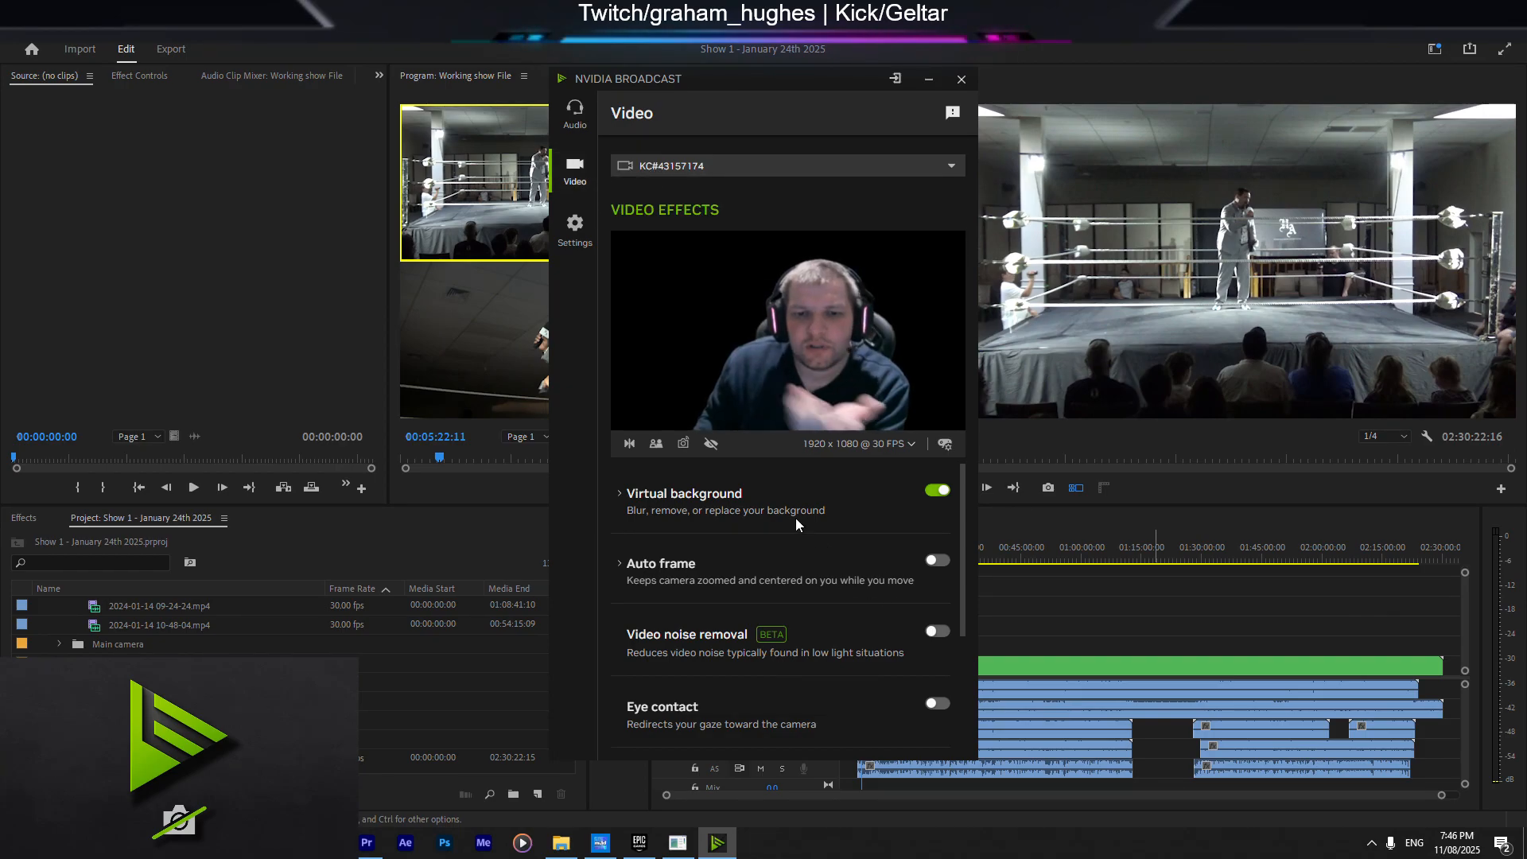
scroll(804, 637, "down", 3)
scroll(804, 635, "up", 3)
left_click(952, 112)
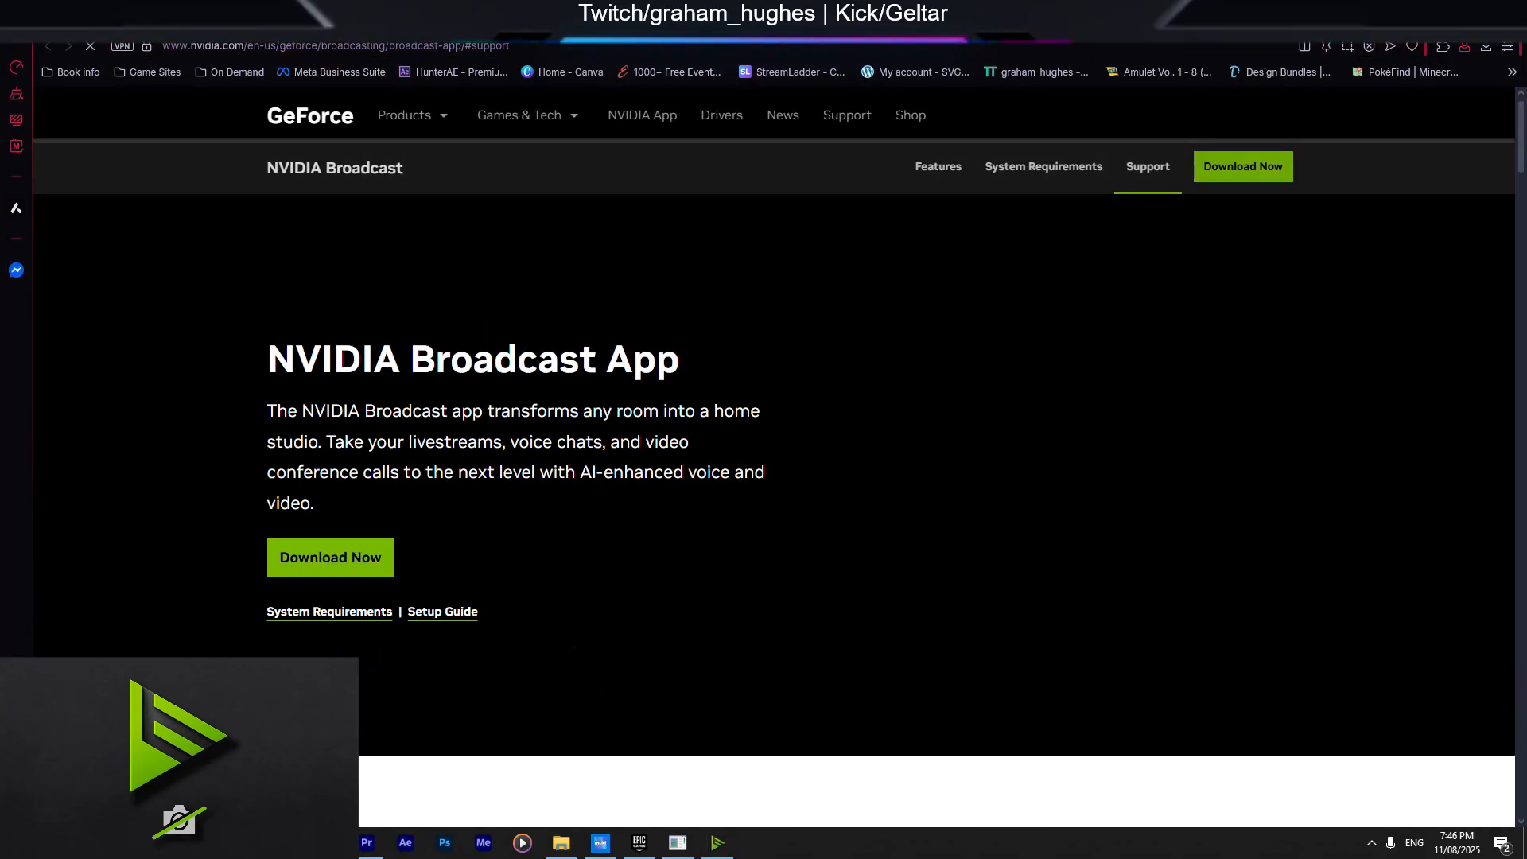
left_click(835, 14)
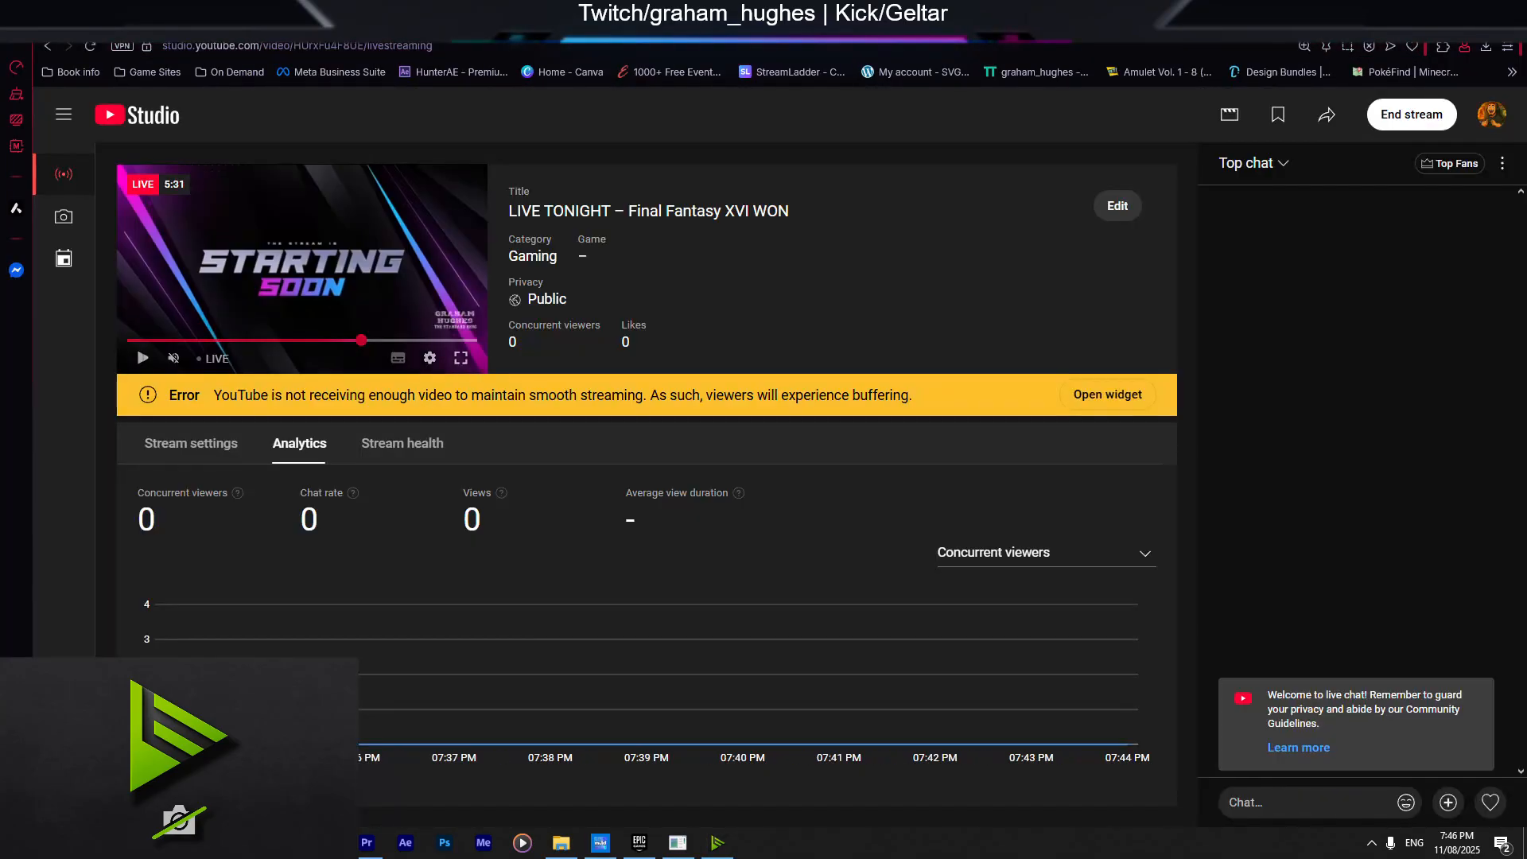
left_click(1435, 12)
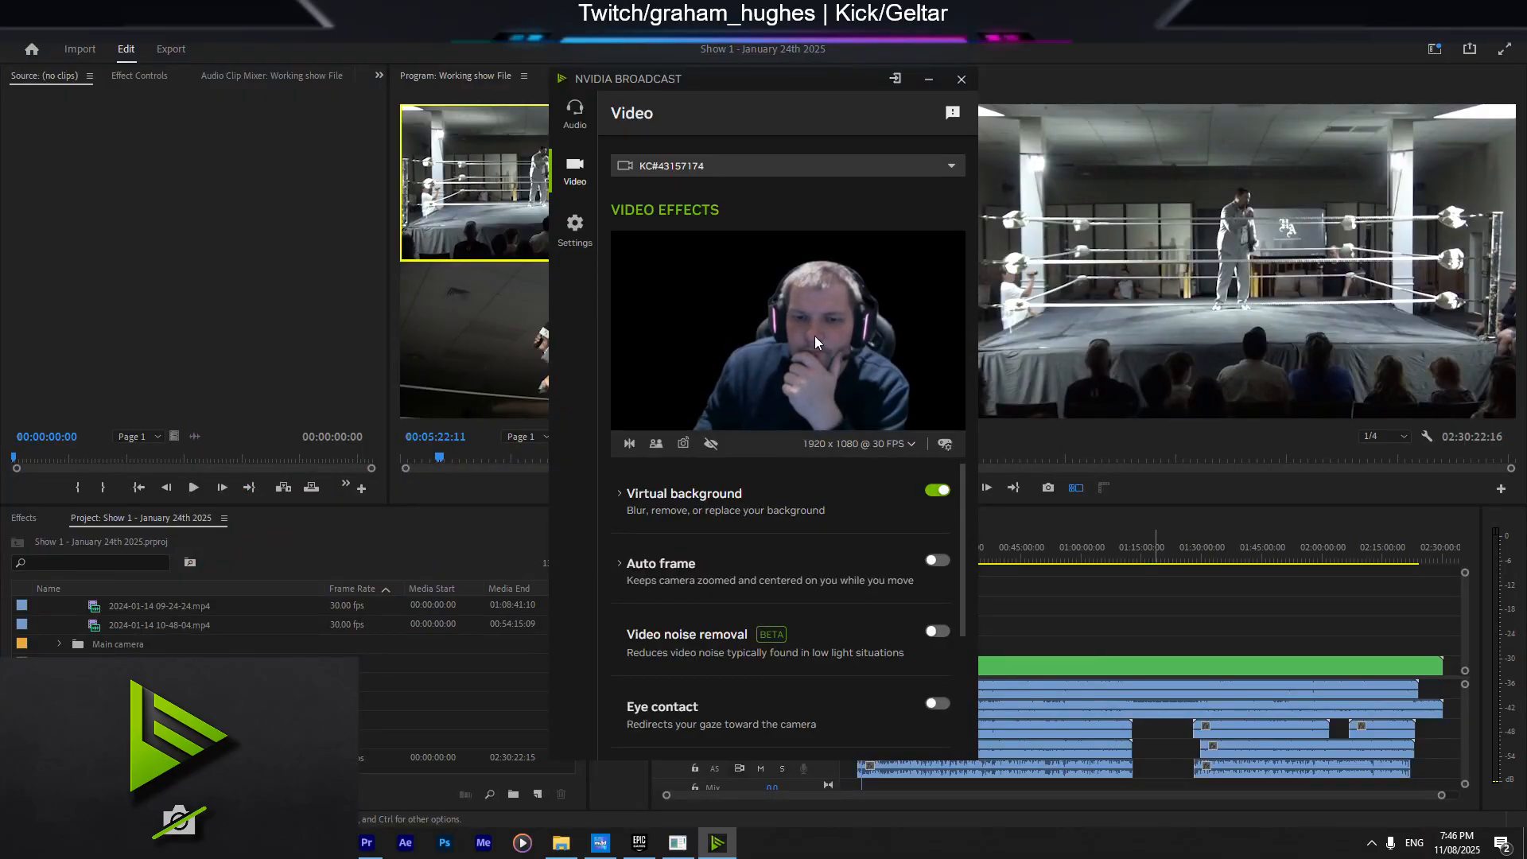
Step: Check the camera's resolution setting and properties, and look through the remaining video effects
left_click(711, 443)
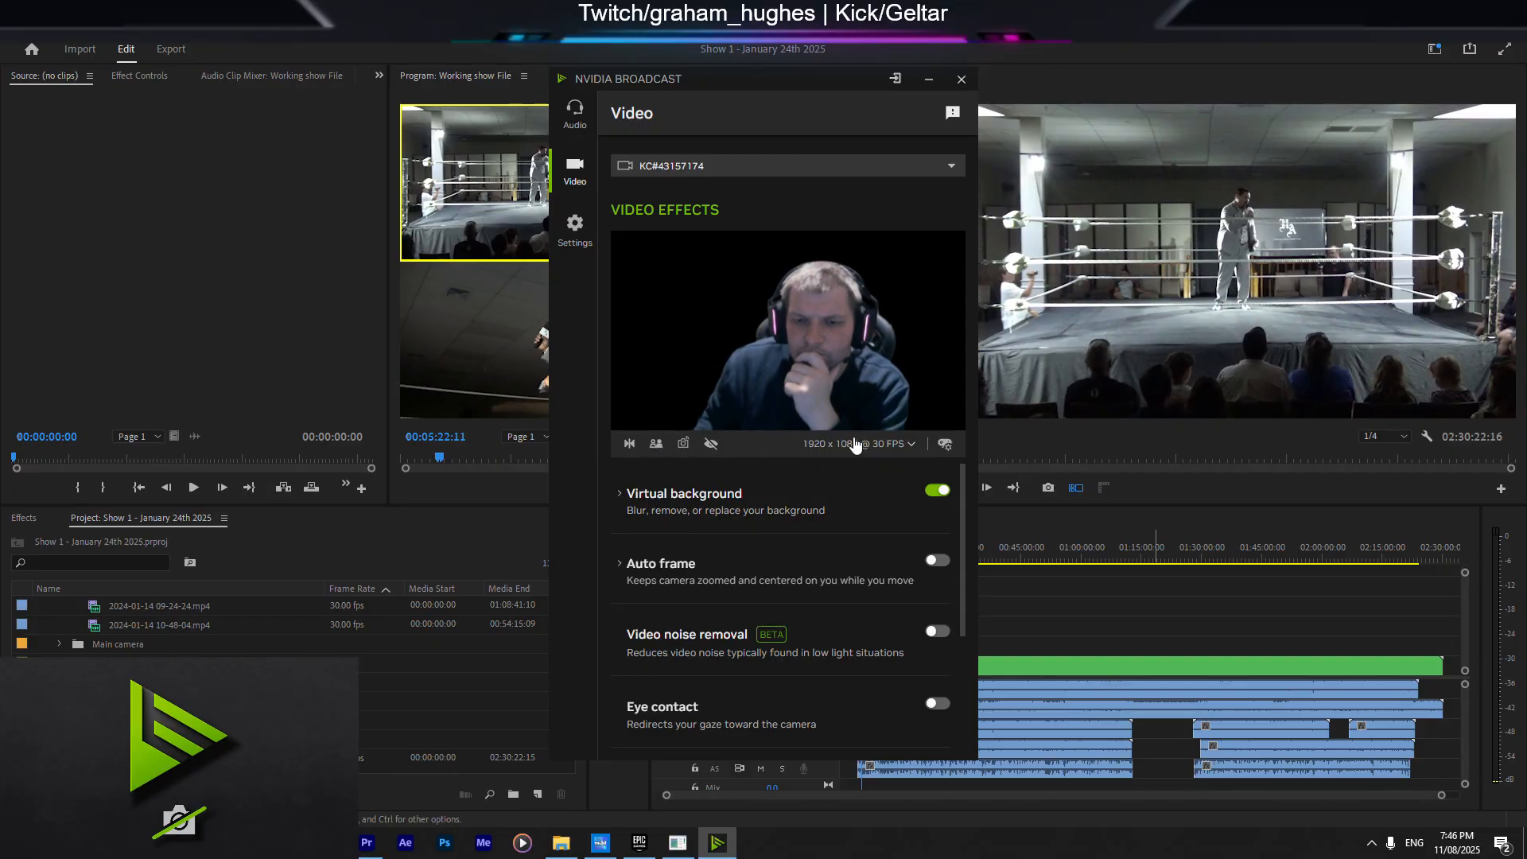
left_click(912, 444)
left_click(914, 448)
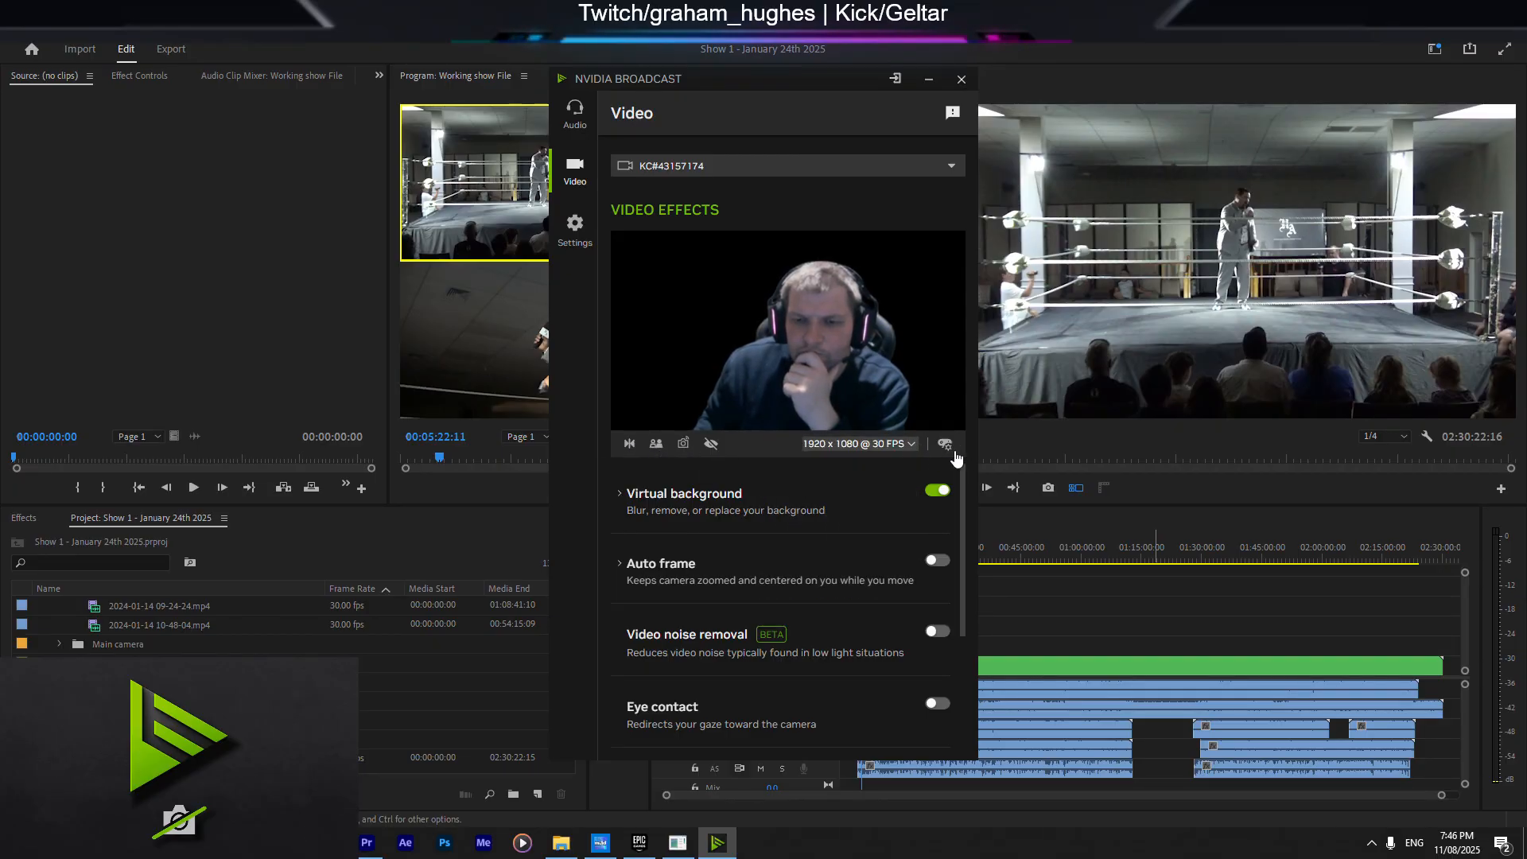
left_click(945, 444)
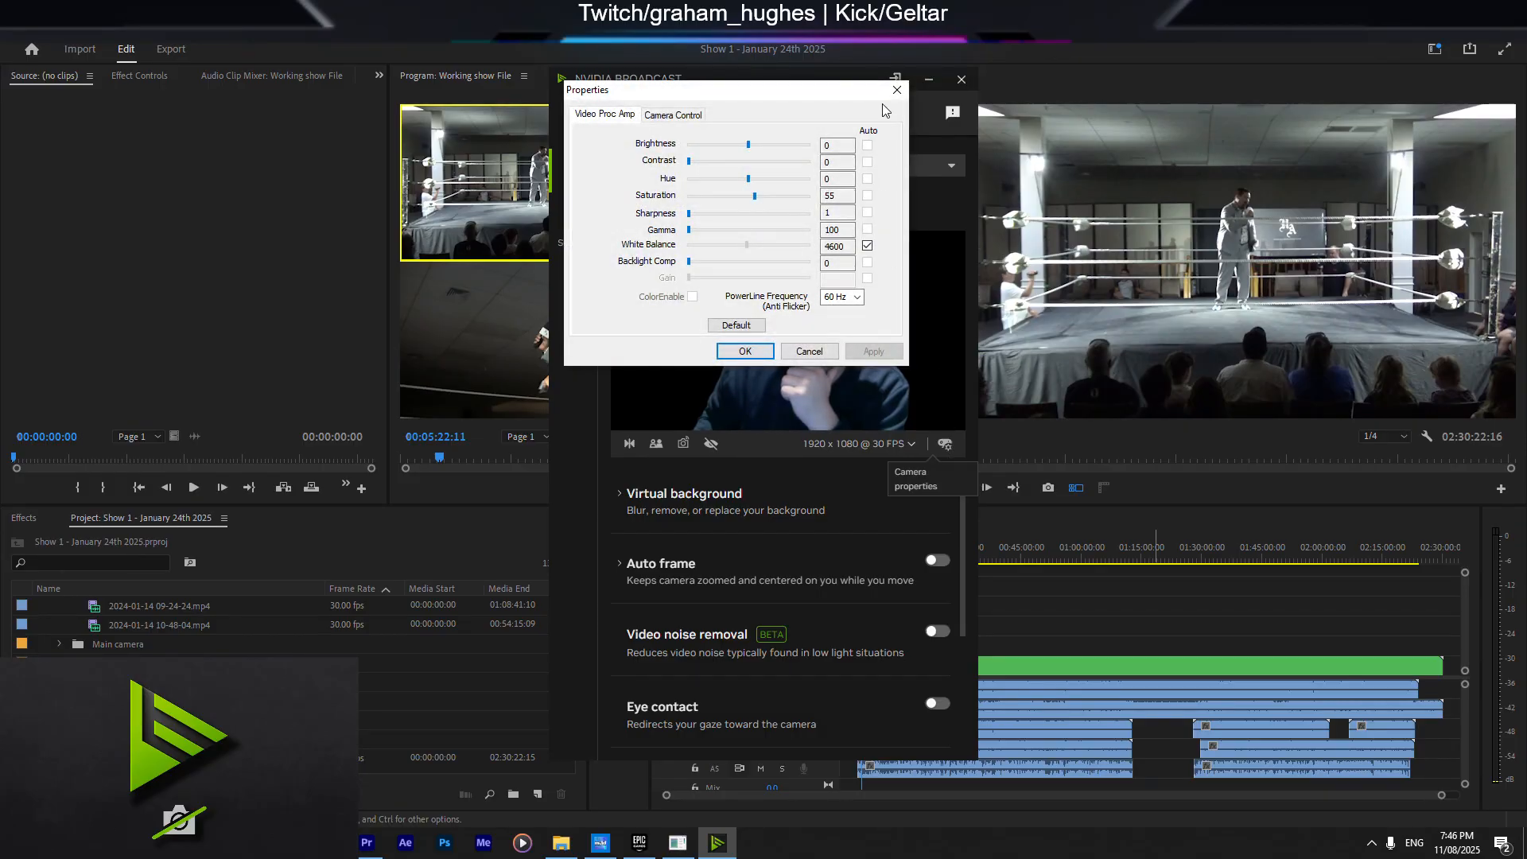
left_click(896, 91)
scroll(780, 542, "down", 2)
scroll(780, 542, "down", 1)
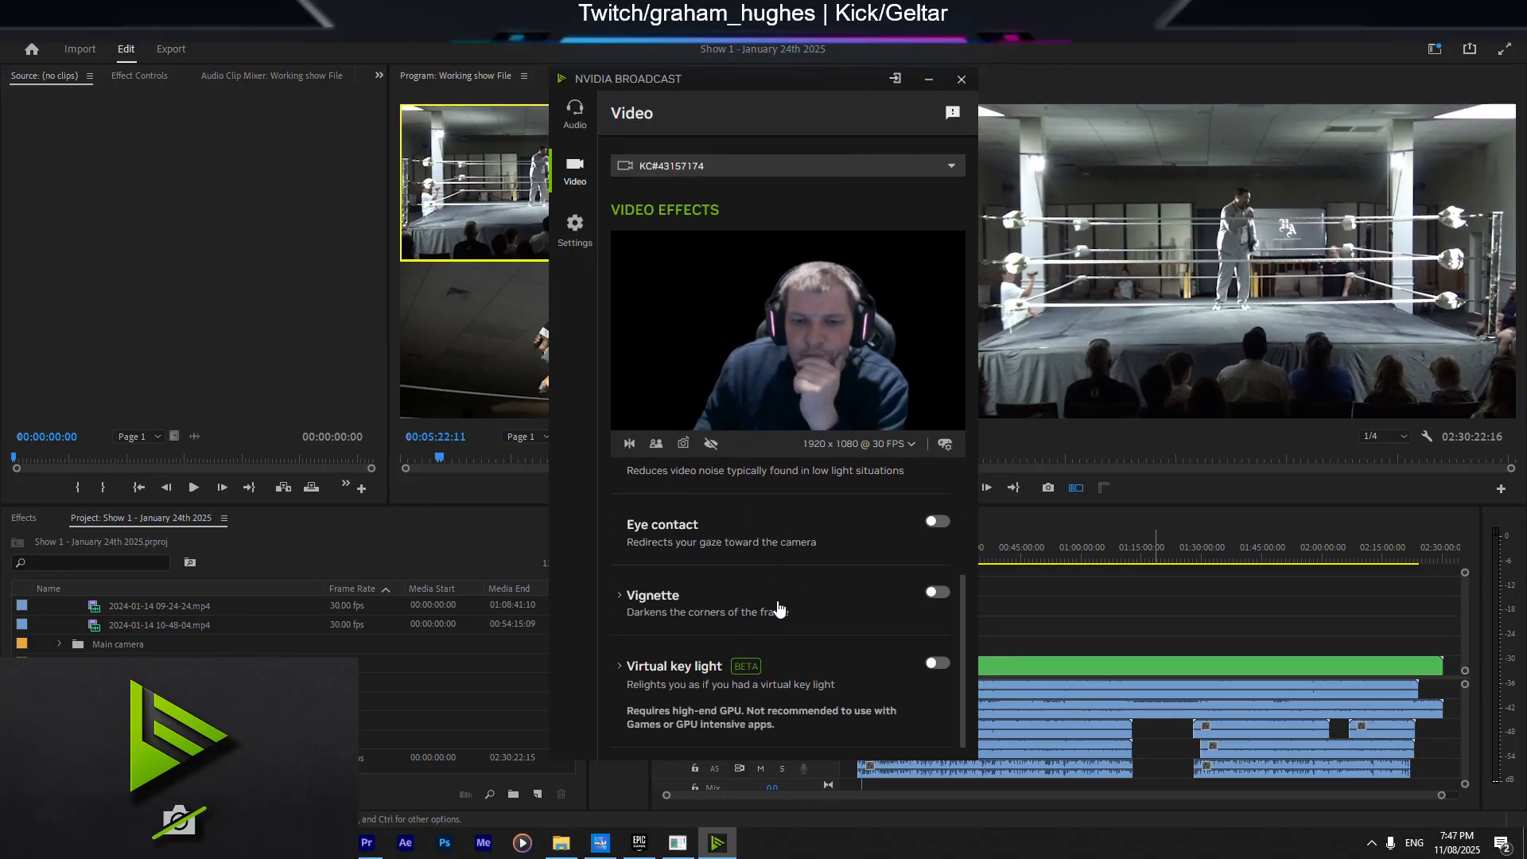
scroll(926, 658, "up", 3)
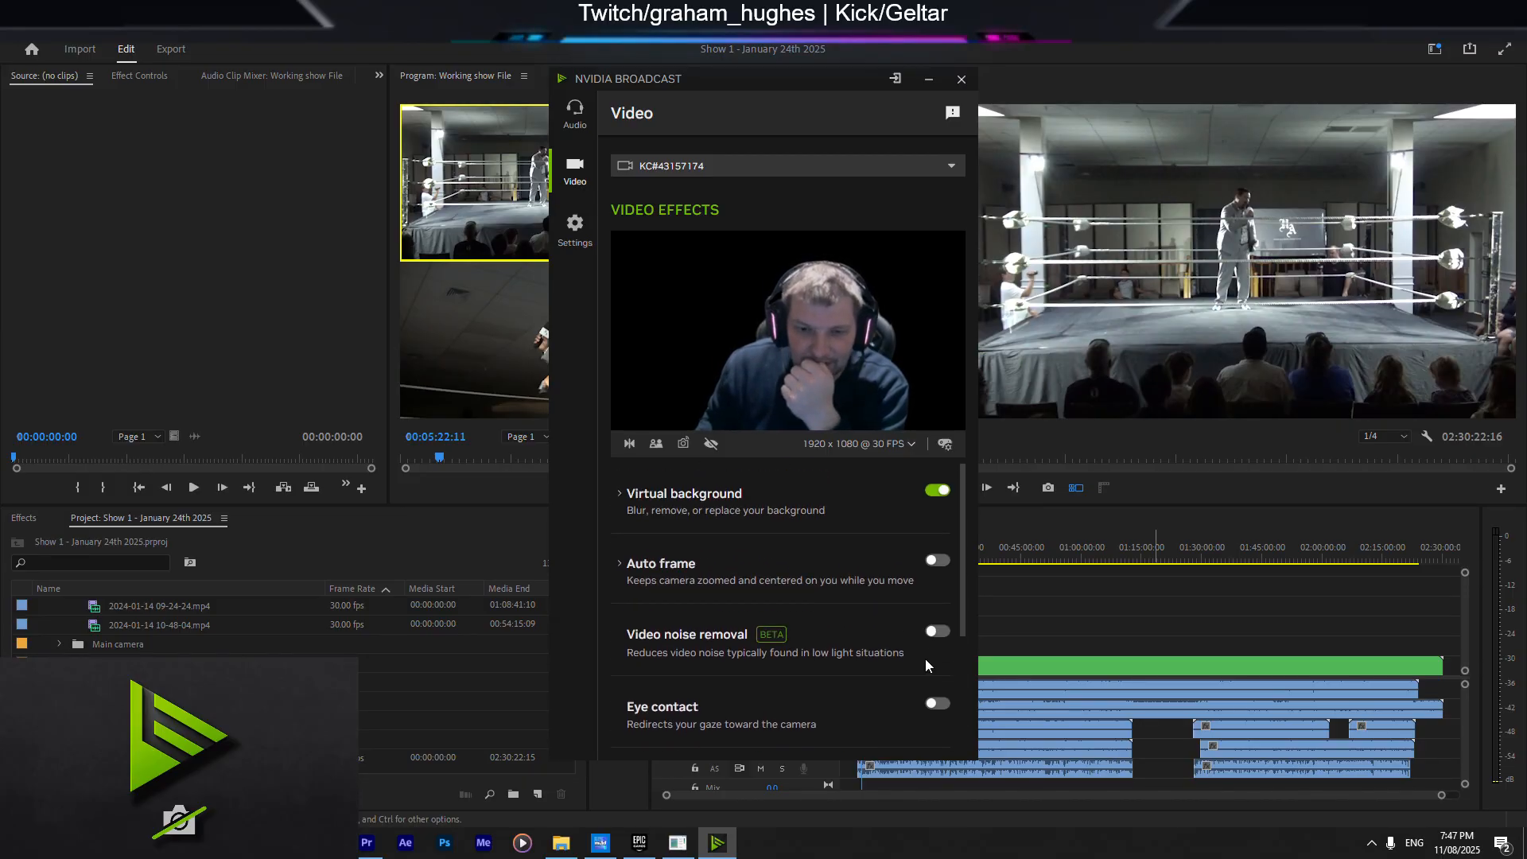
Step: Turn on the Auto frame and Video noise removal effects for the camera
left_click(937, 561)
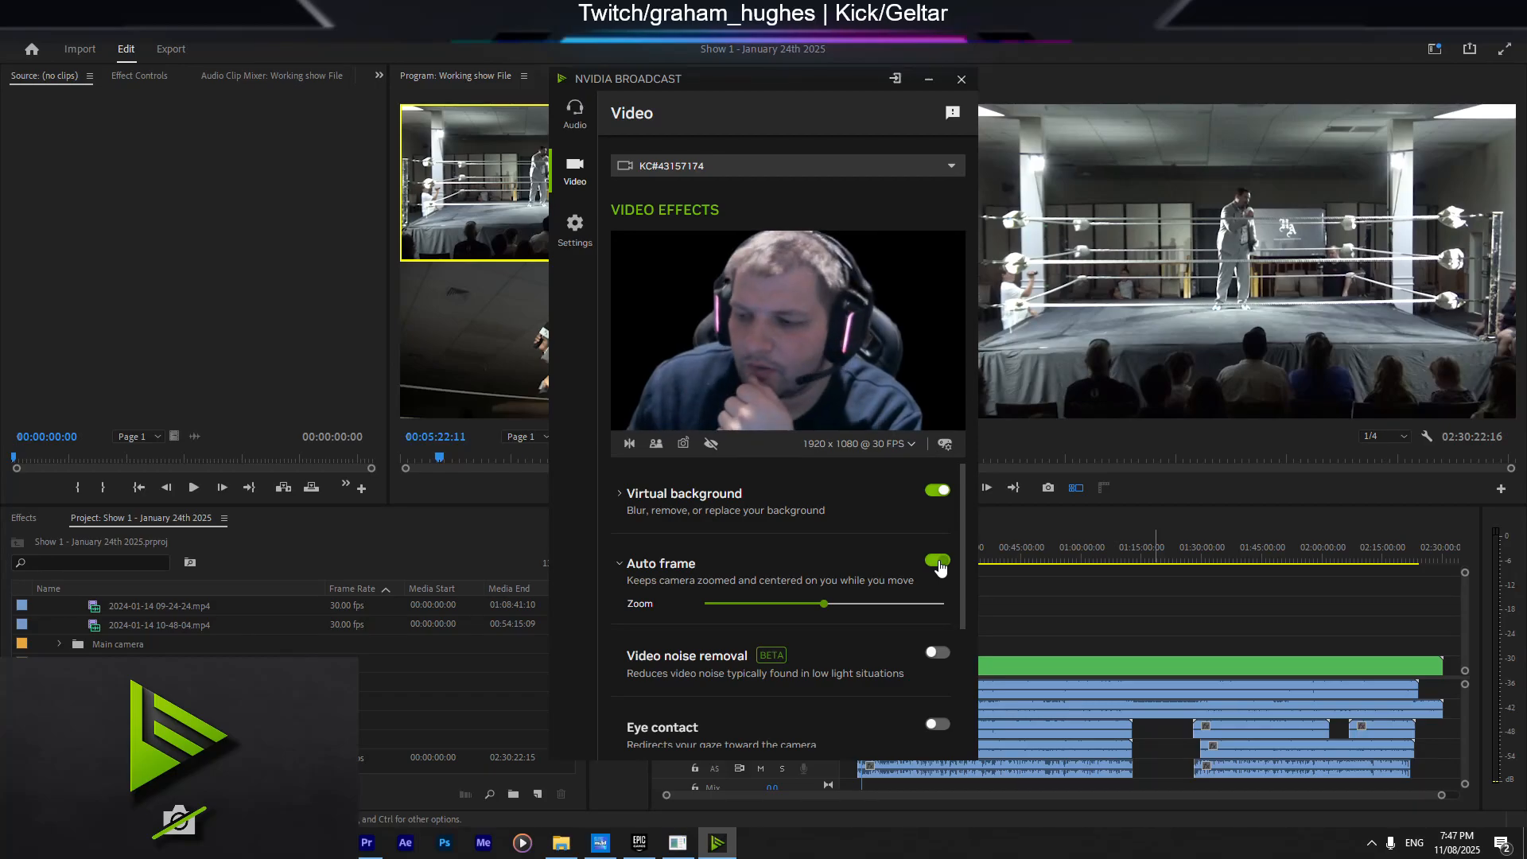
left_click(937, 561)
left_click(937, 561)
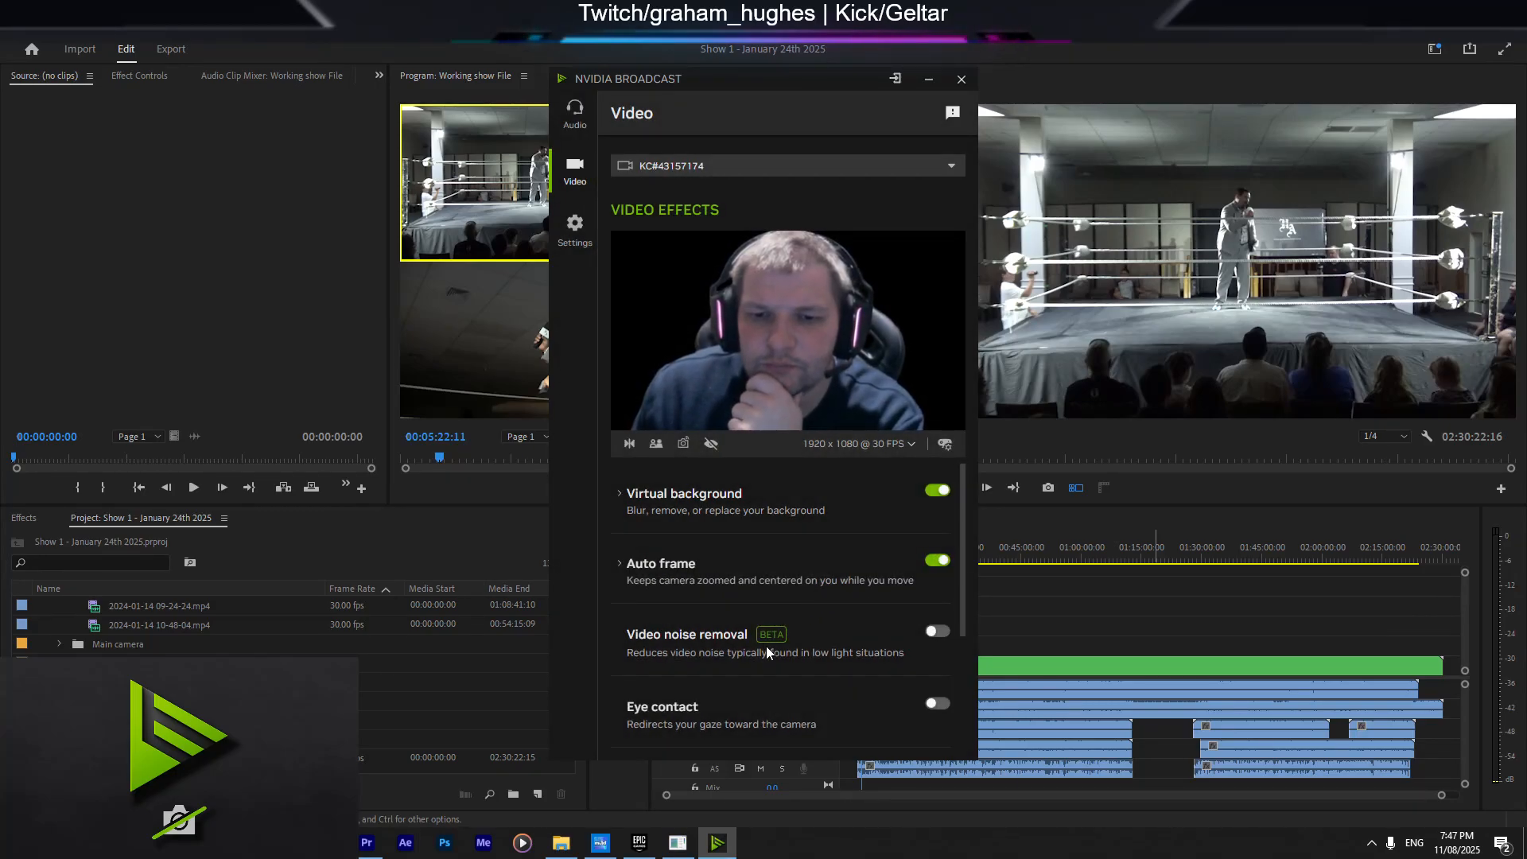
left_click(937, 632)
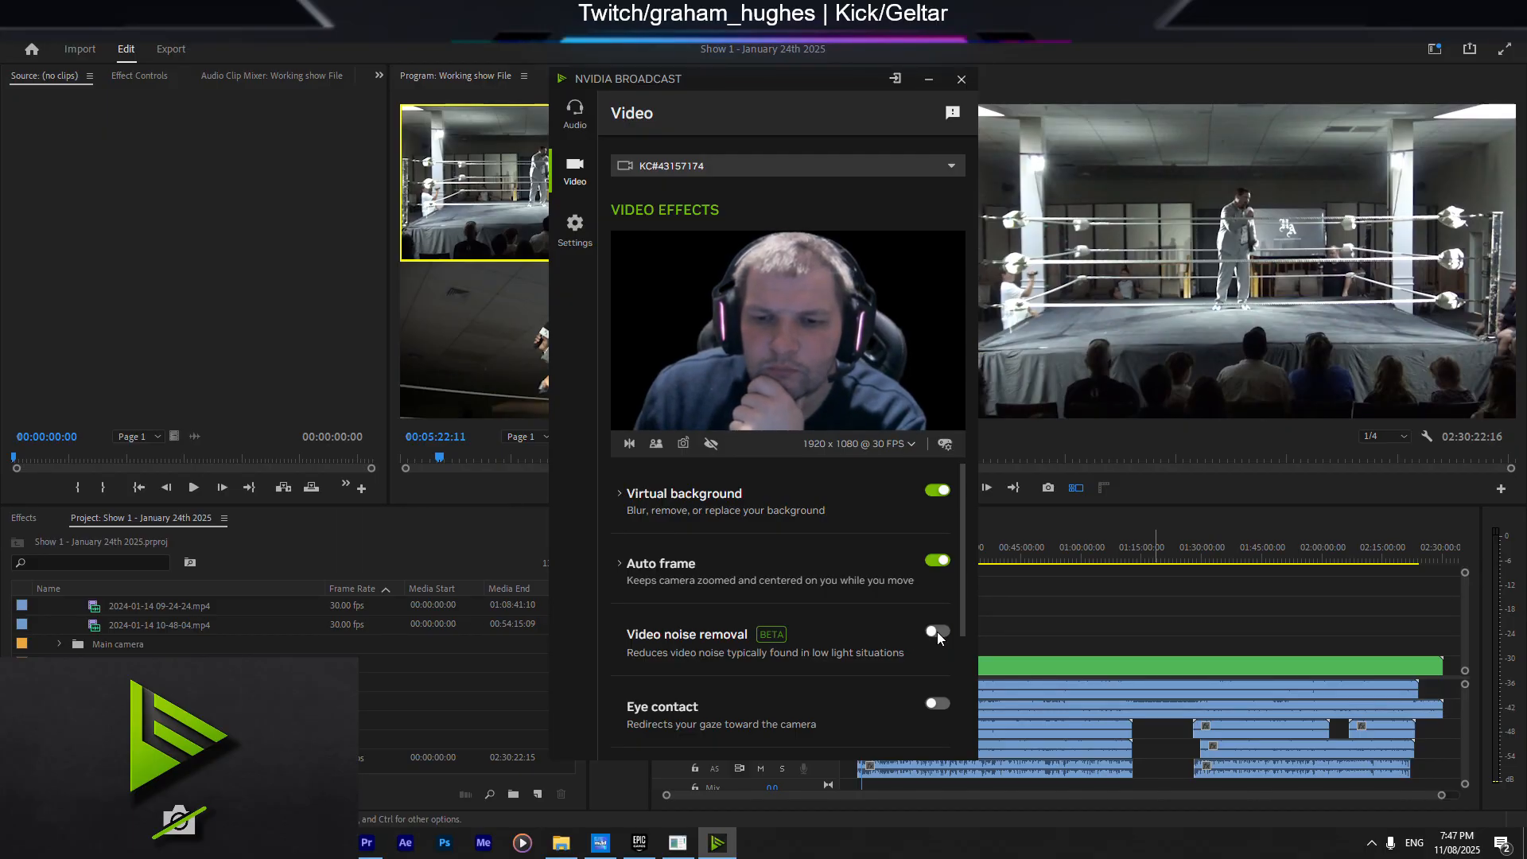
scroll(828, 589, "down", 2)
scroll(795, 592, "up", 2)
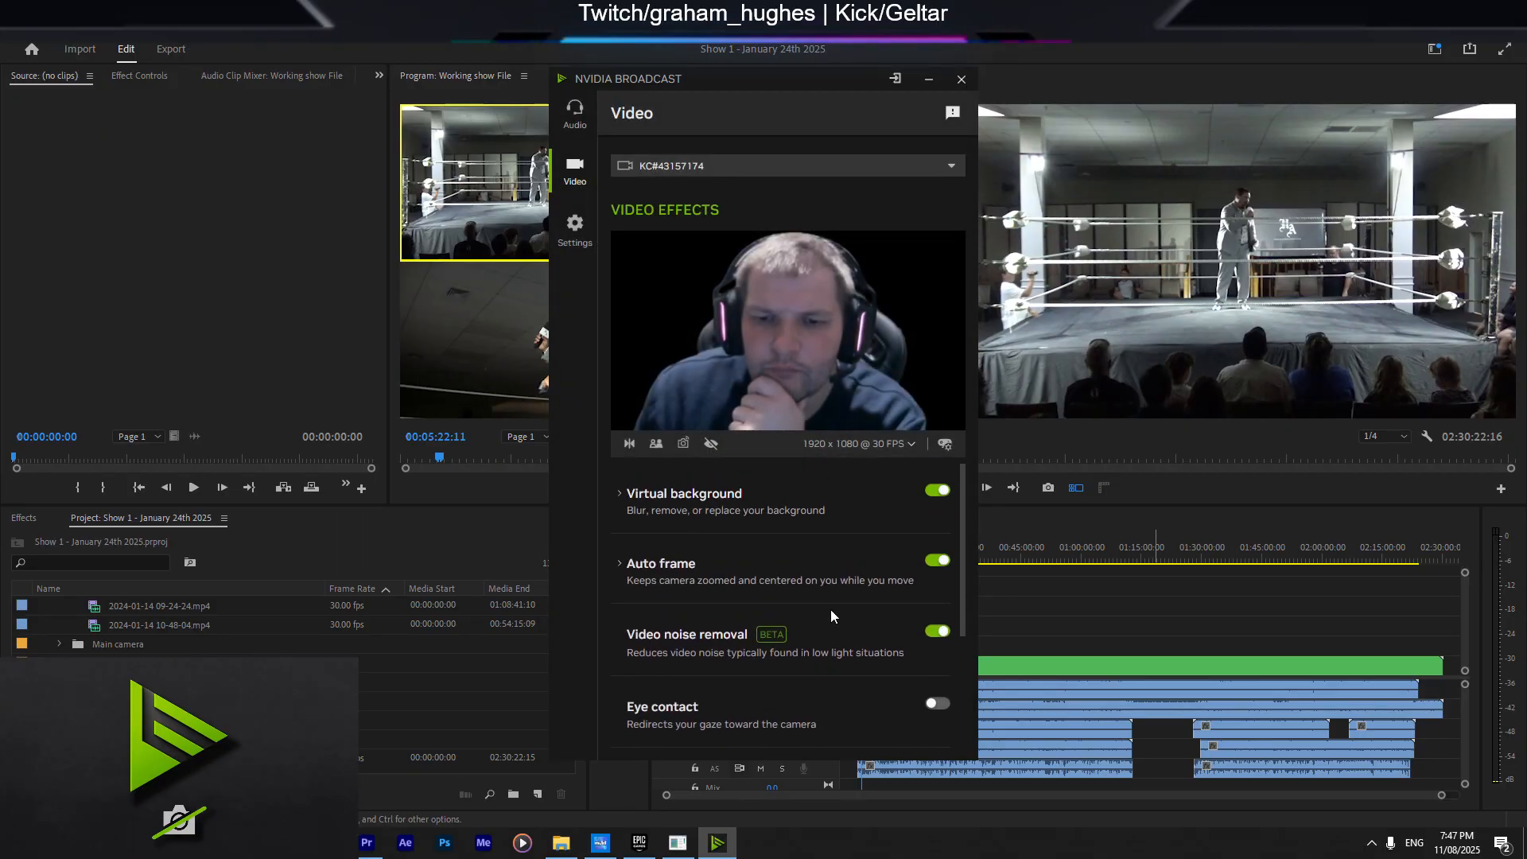
Step: Reduce the Auto frame zoom to a little over a quarter of its range and collapse the effect's settings
left_click(743, 588)
left_click_drag(819, 606, 773, 605)
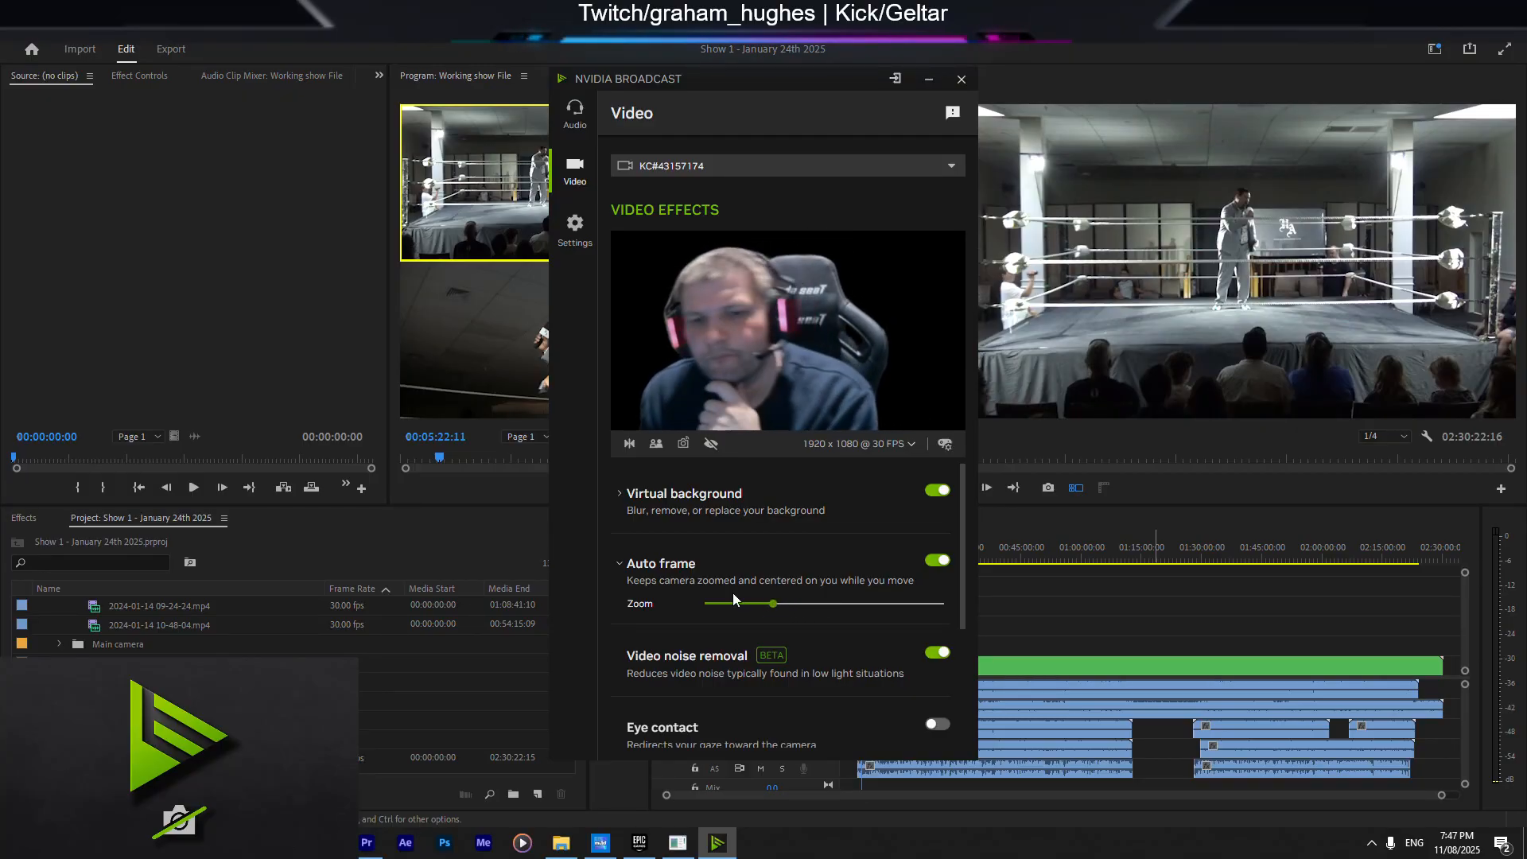
left_click(675, 573)
Step: Show the audio settings in the expanded window layout, reposition the window, and hide NVIDIA Broadcast
scroll(756, 620, "down", 3)
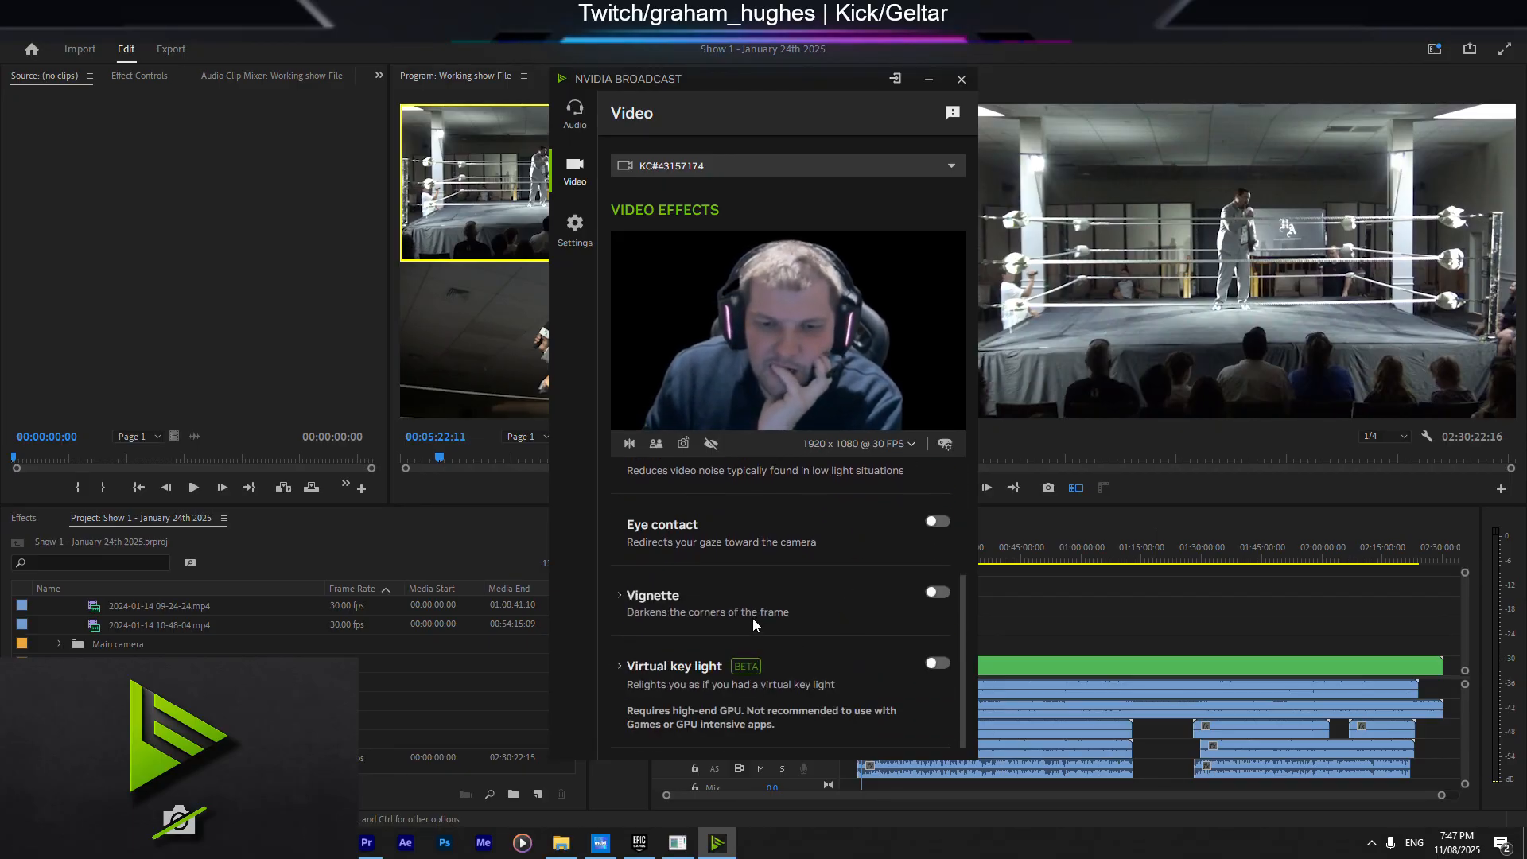
left_click(573, 118)
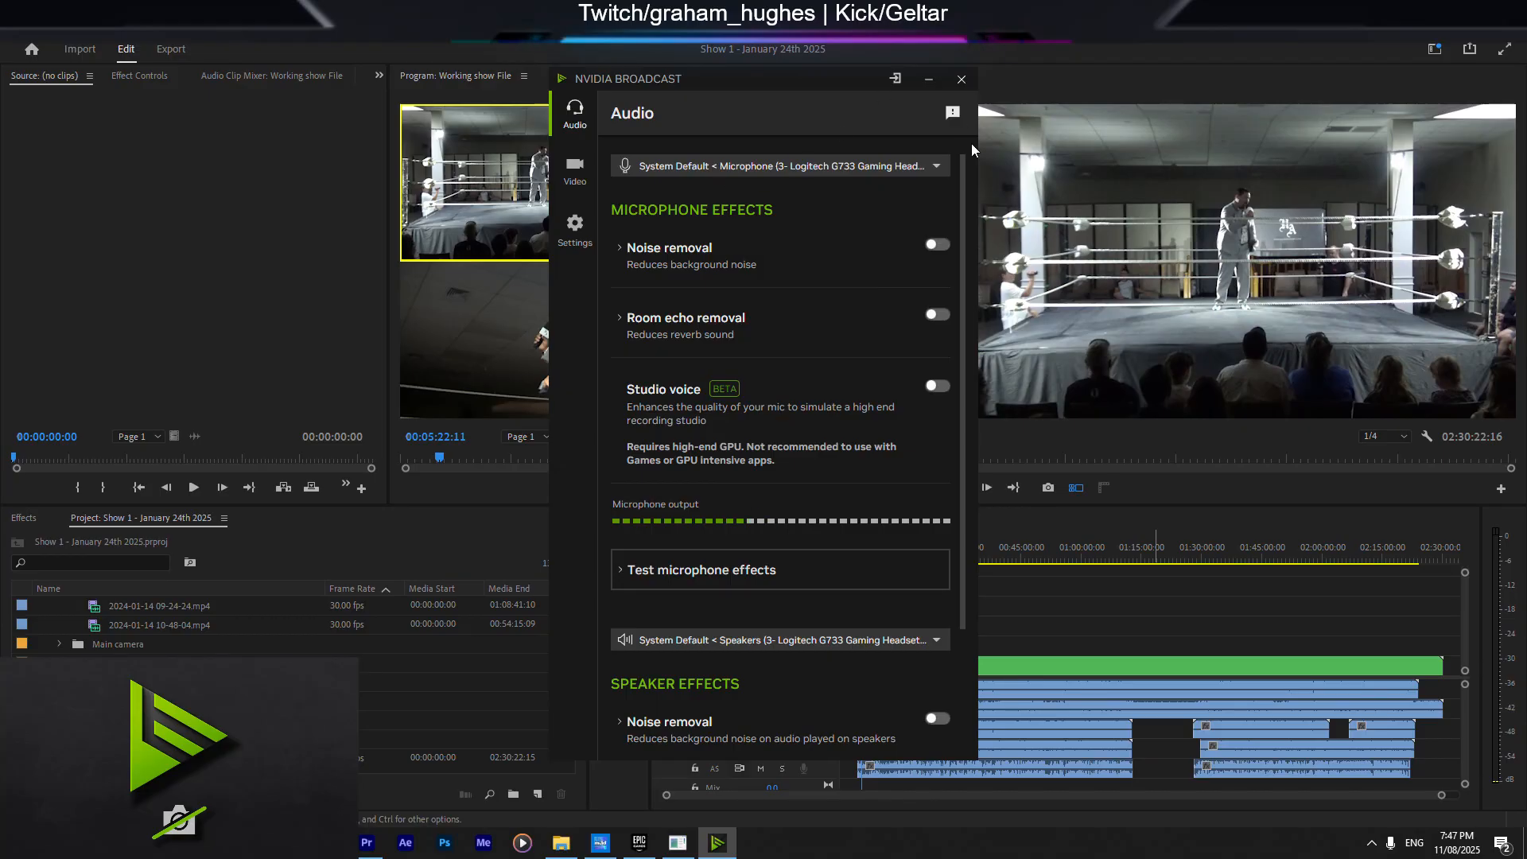
left_click(897, 81)
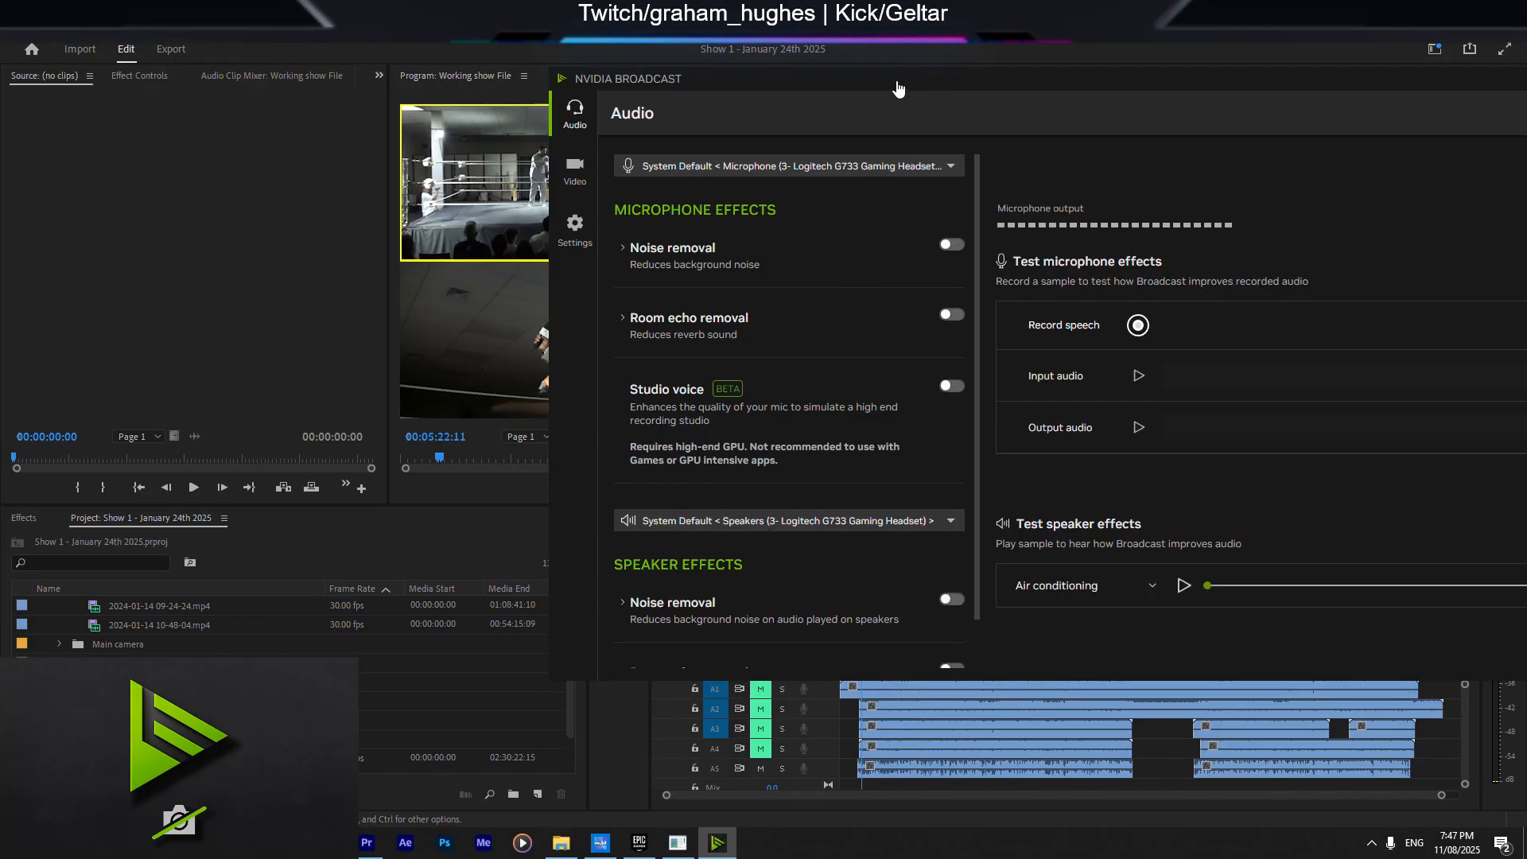
left_click_drag(929, 73, 471, 89)
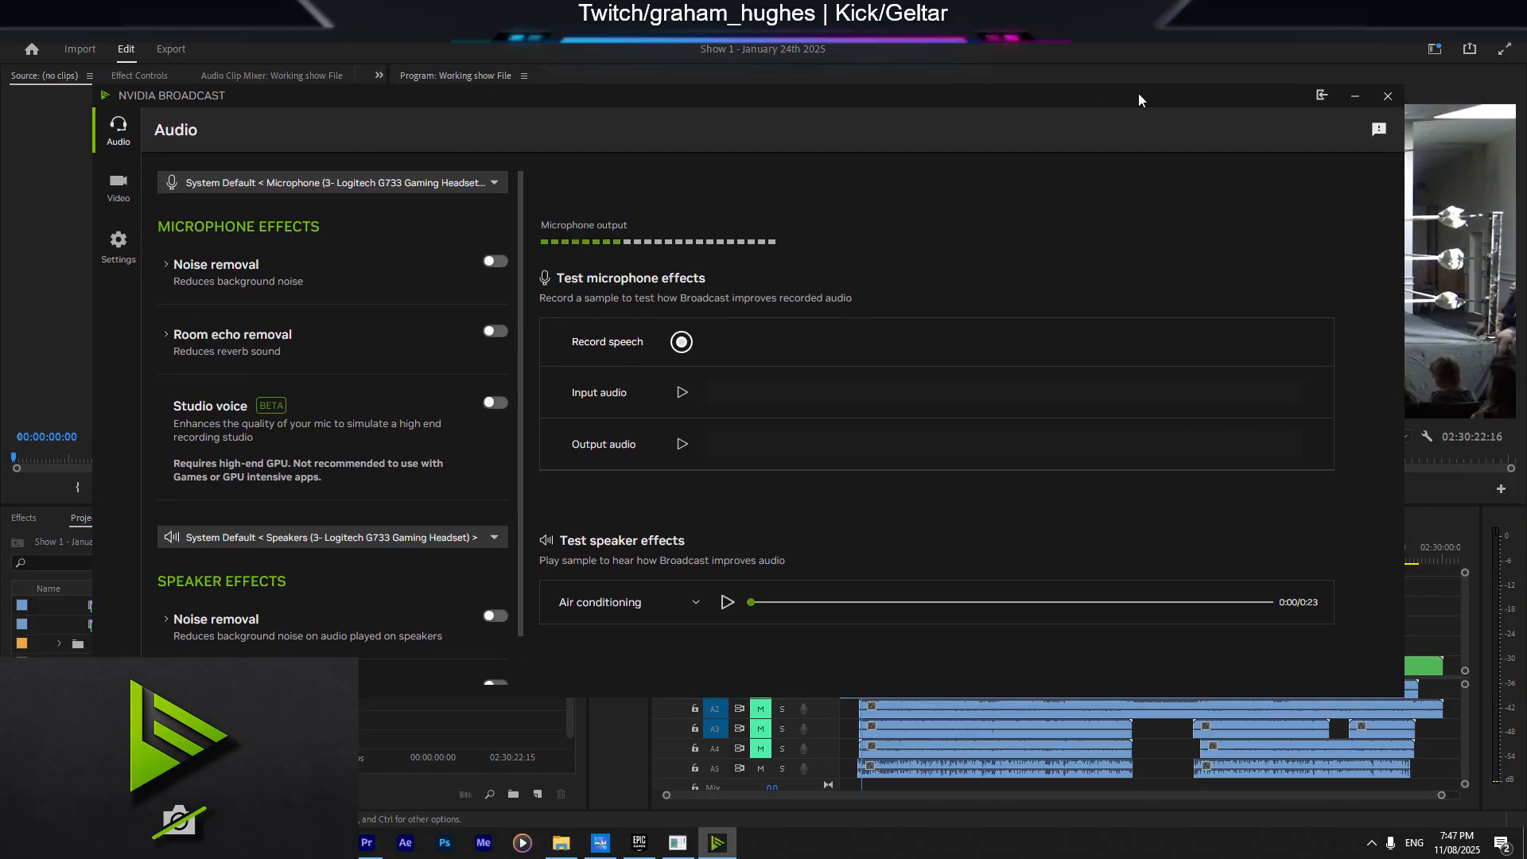
left_click(1355, 102)
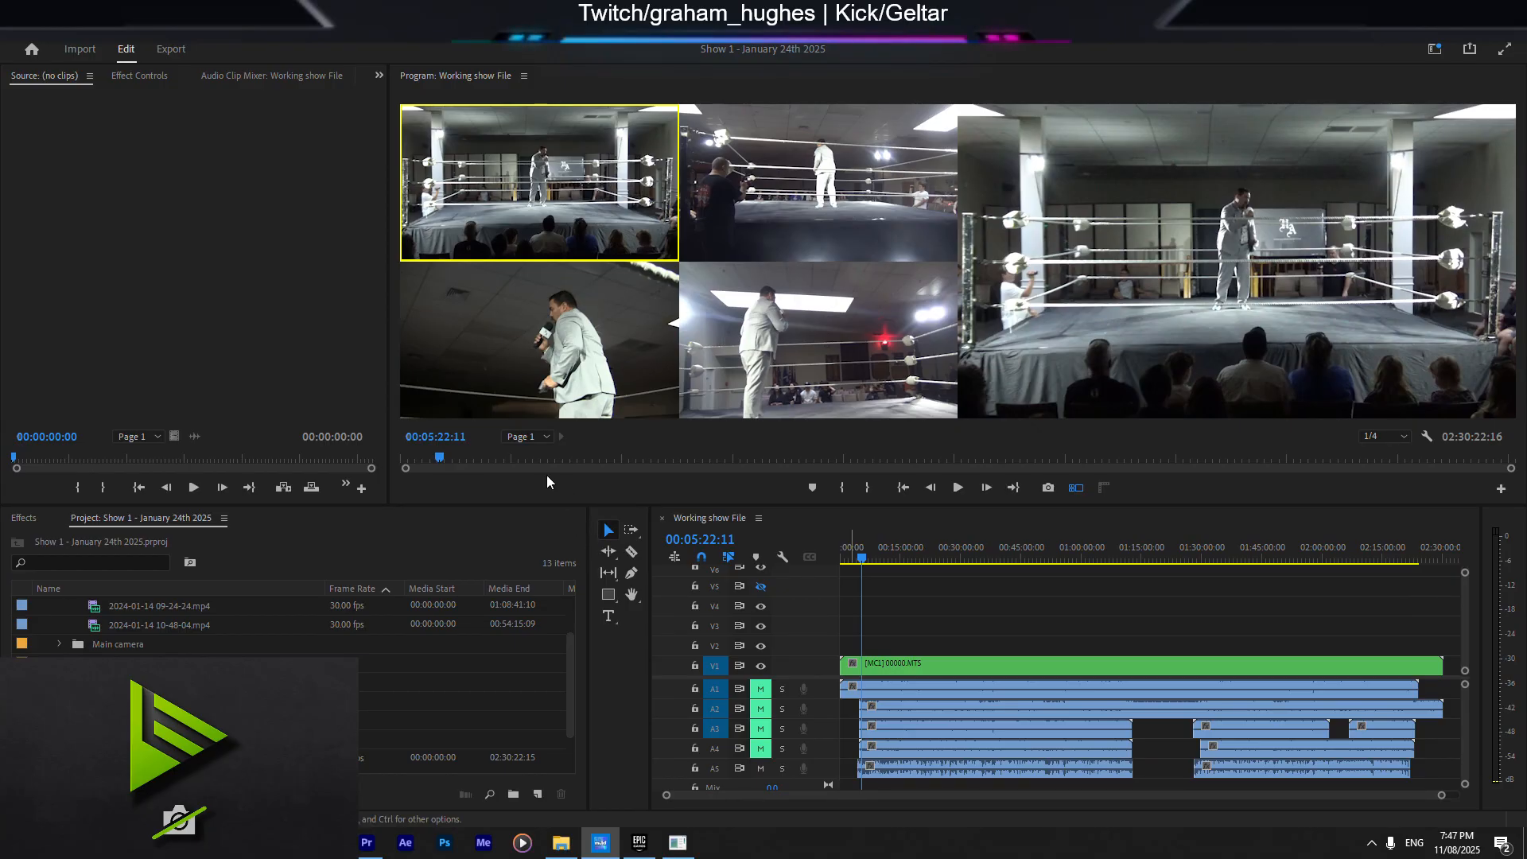
Step: Resize the Premiere Pro workspace so the Source monitor is wider and the timeline area slightly taller
left_click_drag(388, 506, 463, 490)
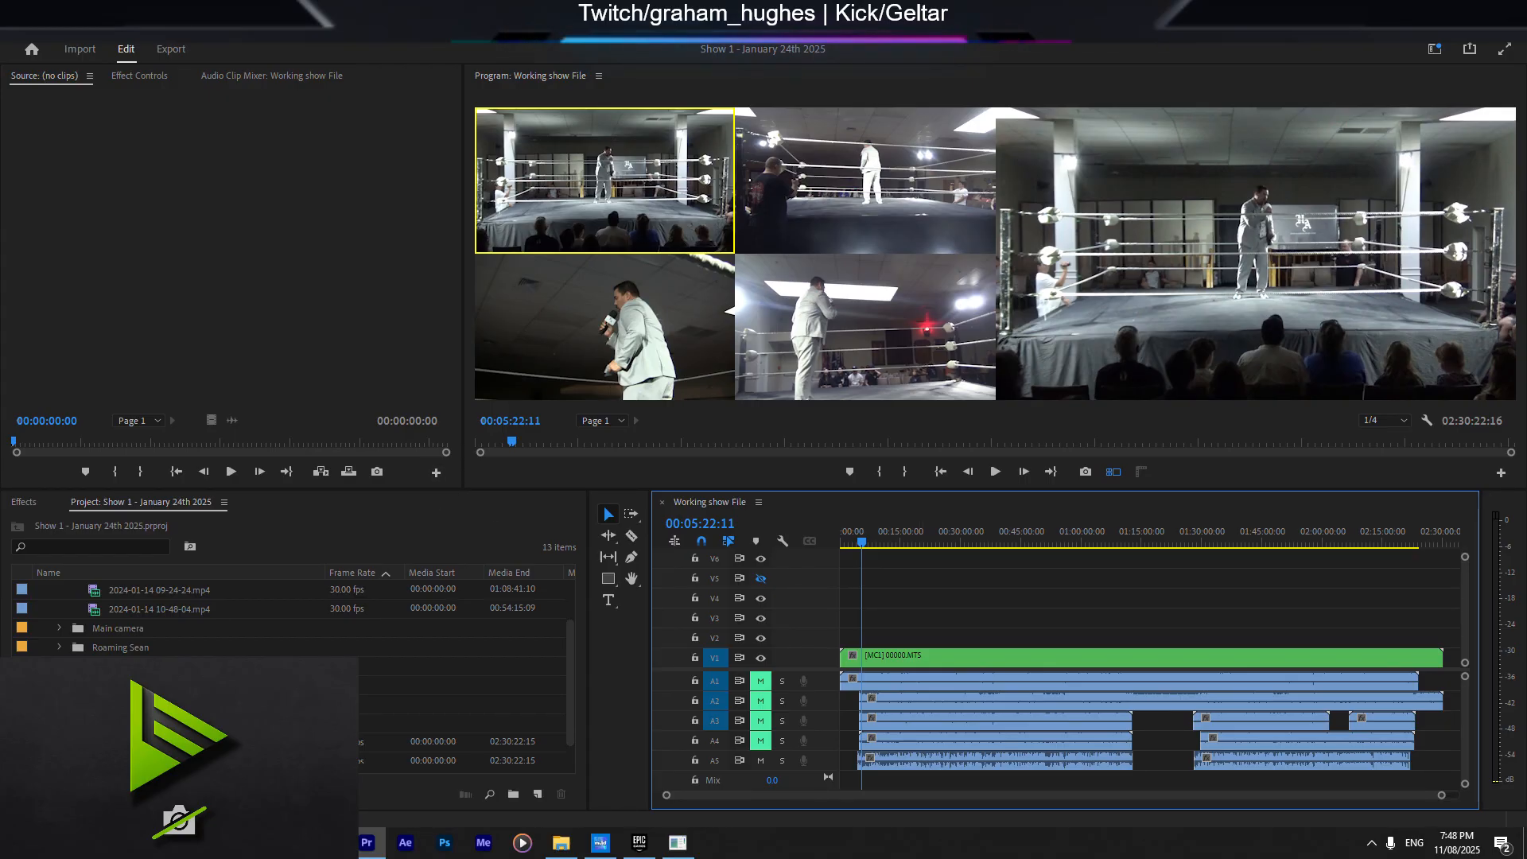
key("alt+Tab")
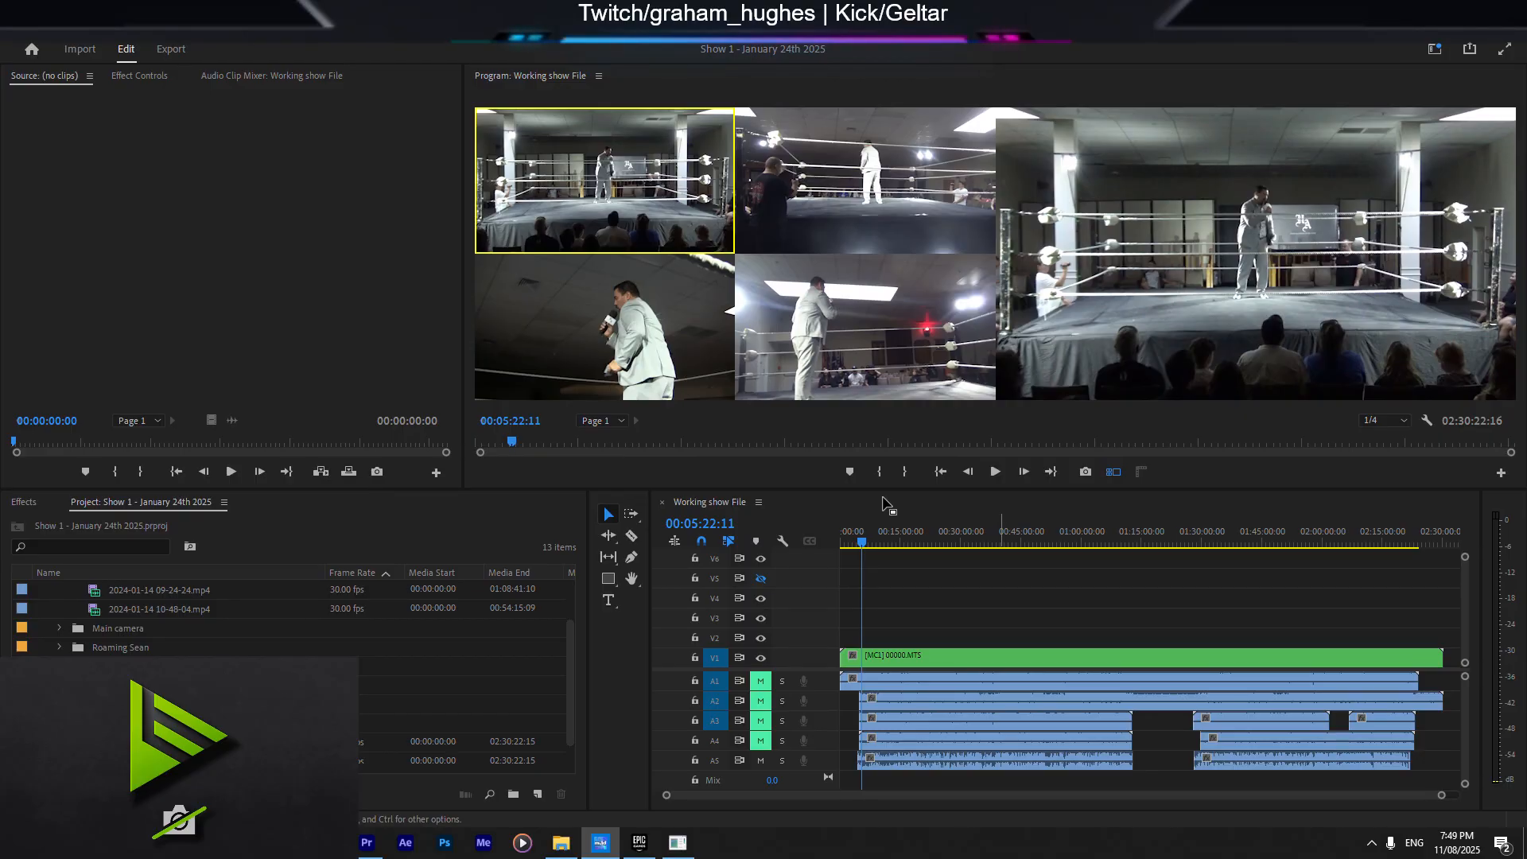
left_click(629, 223)
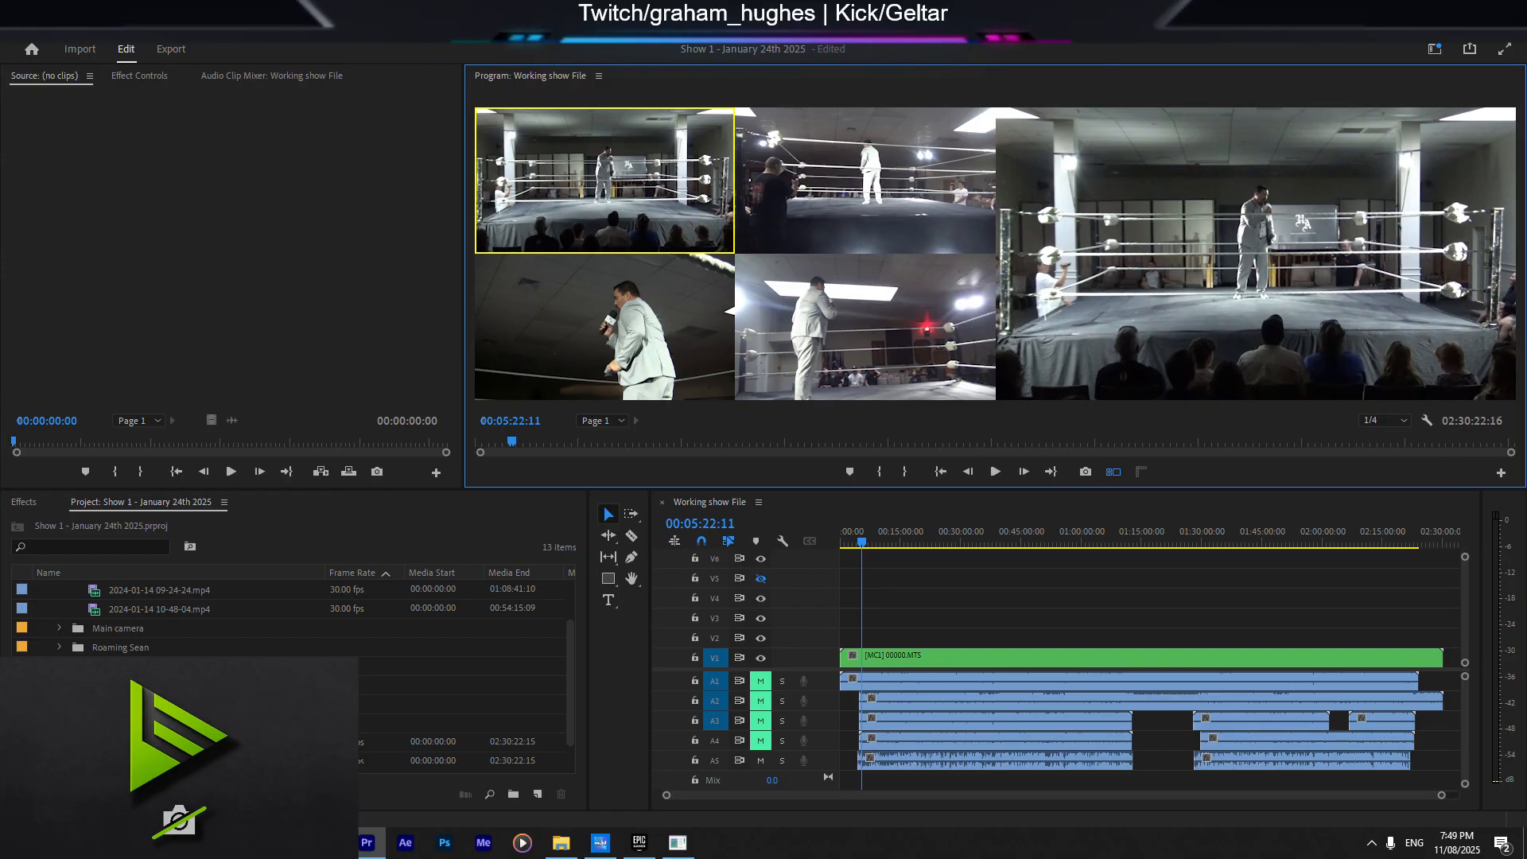
key("alt+Tab")
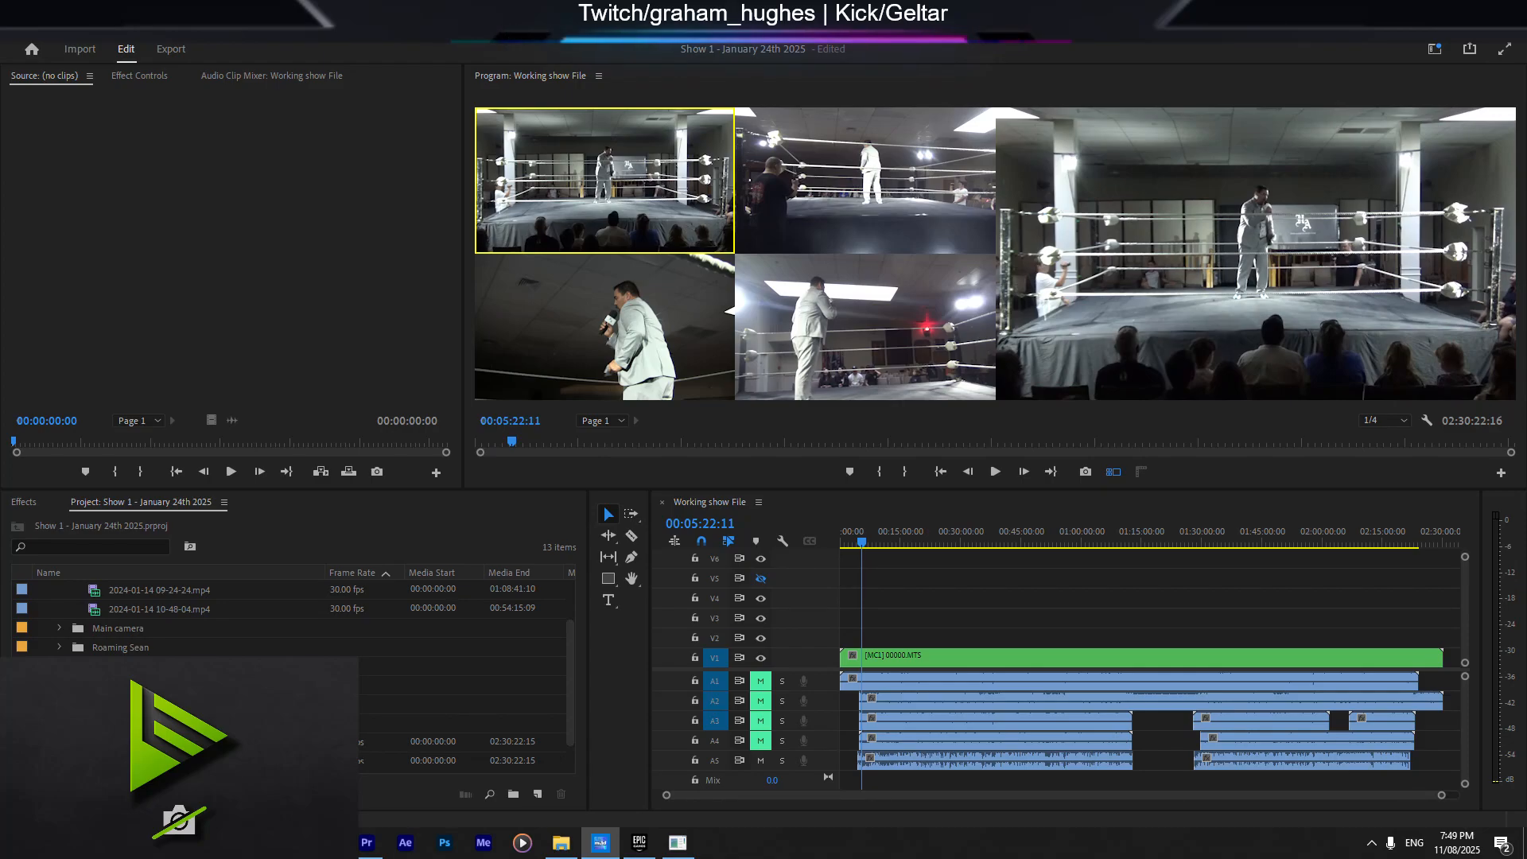
Step: Turn the NVIDIA Broadcast camera processing off and back on from its background menu
left_click(1378, 844)
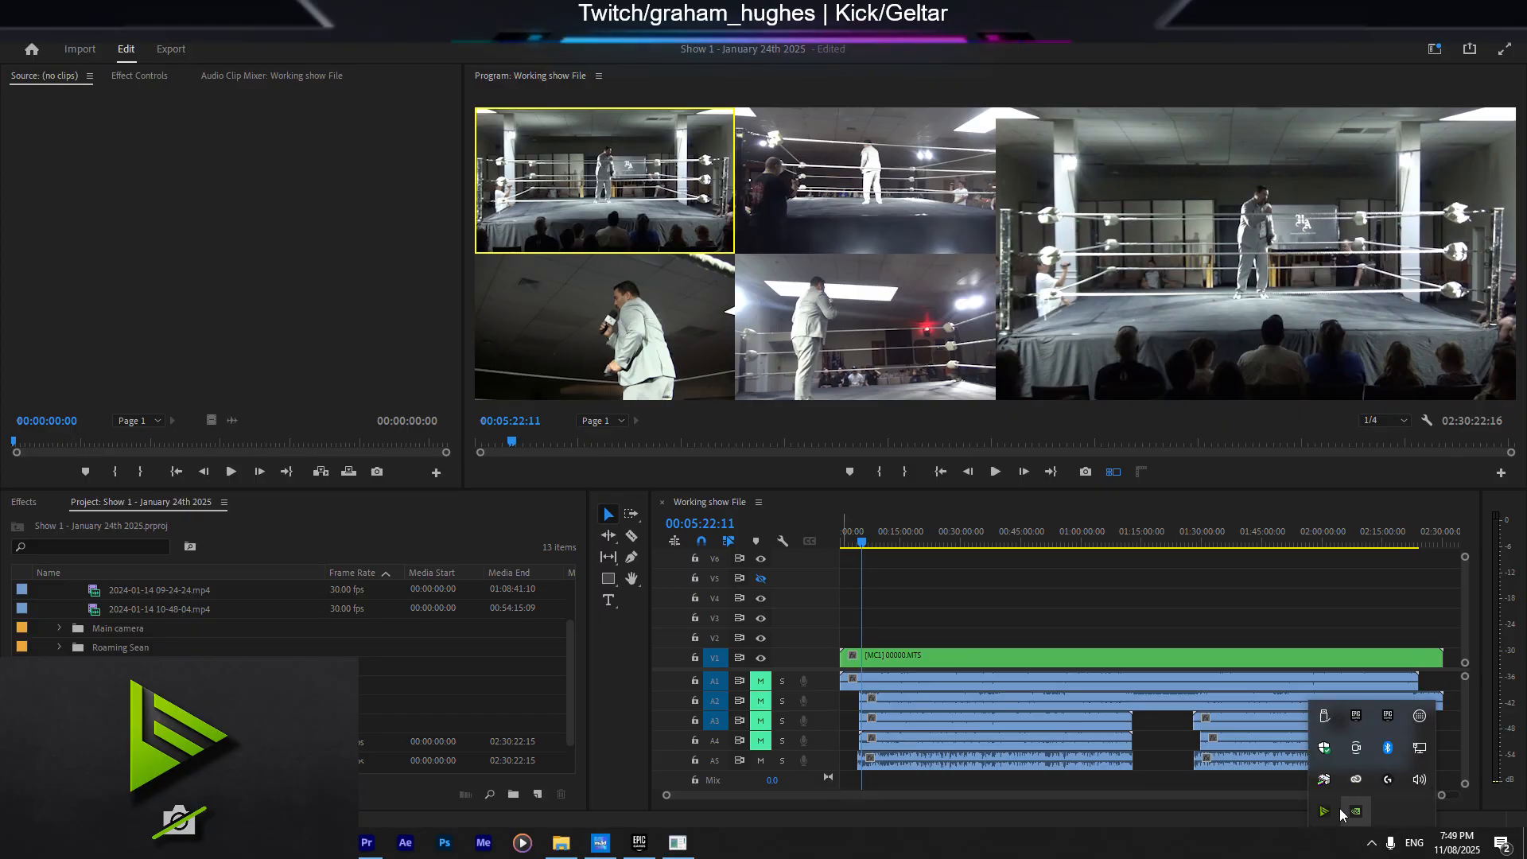
right_click(1352, 811)
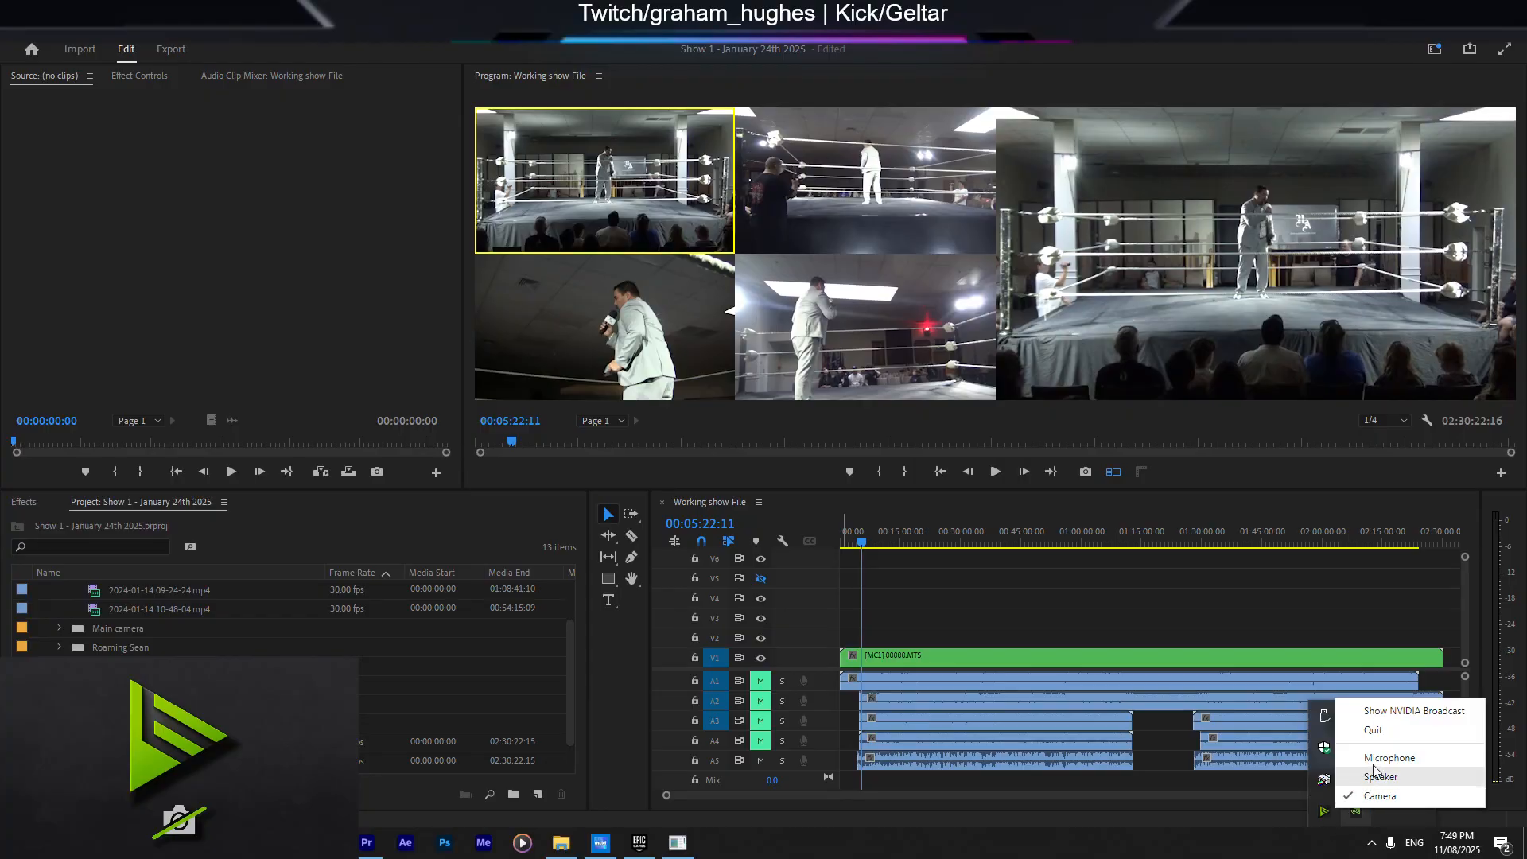
left_click(1381, 795)
right_click(1357, 812)
left_click(1371, 796)
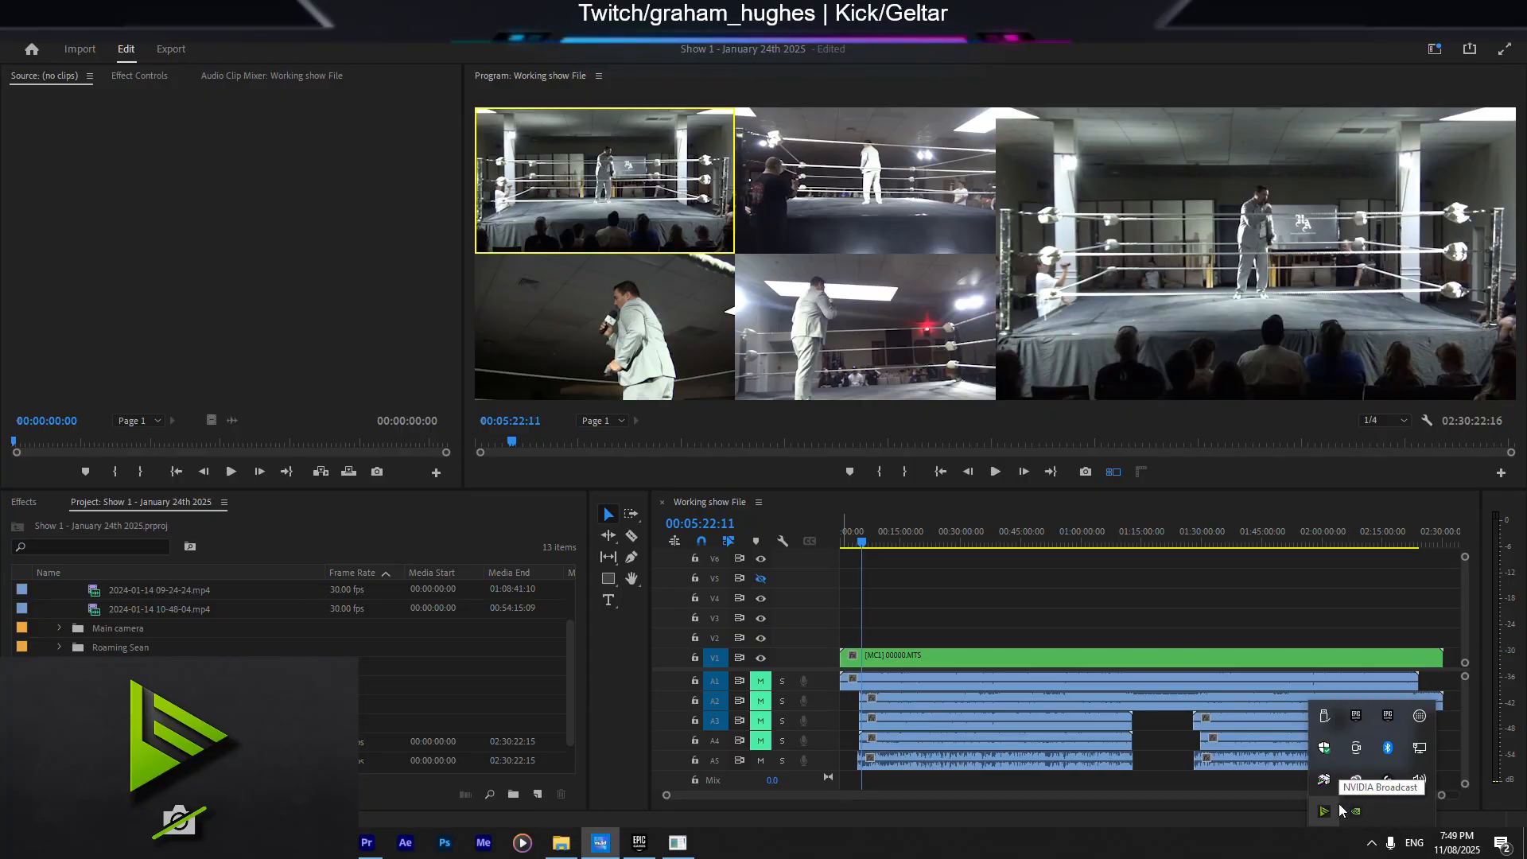
Step: Show the NVIDIA Broadcast window with its video effects and camera preview, and switch back to Premiere Pro
left_click(1340, 810)
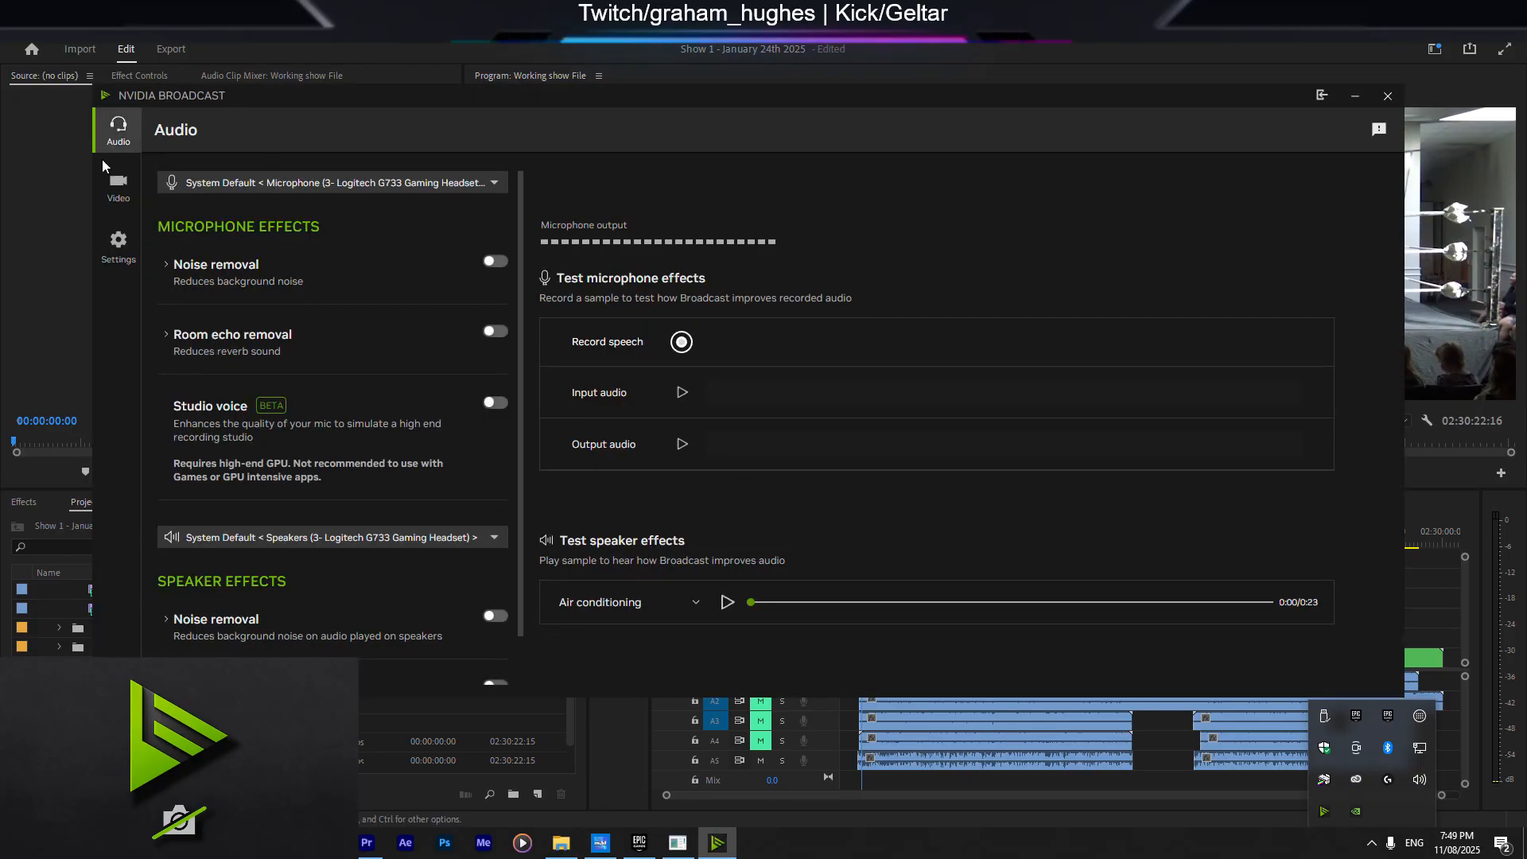
left_click(118, 187)
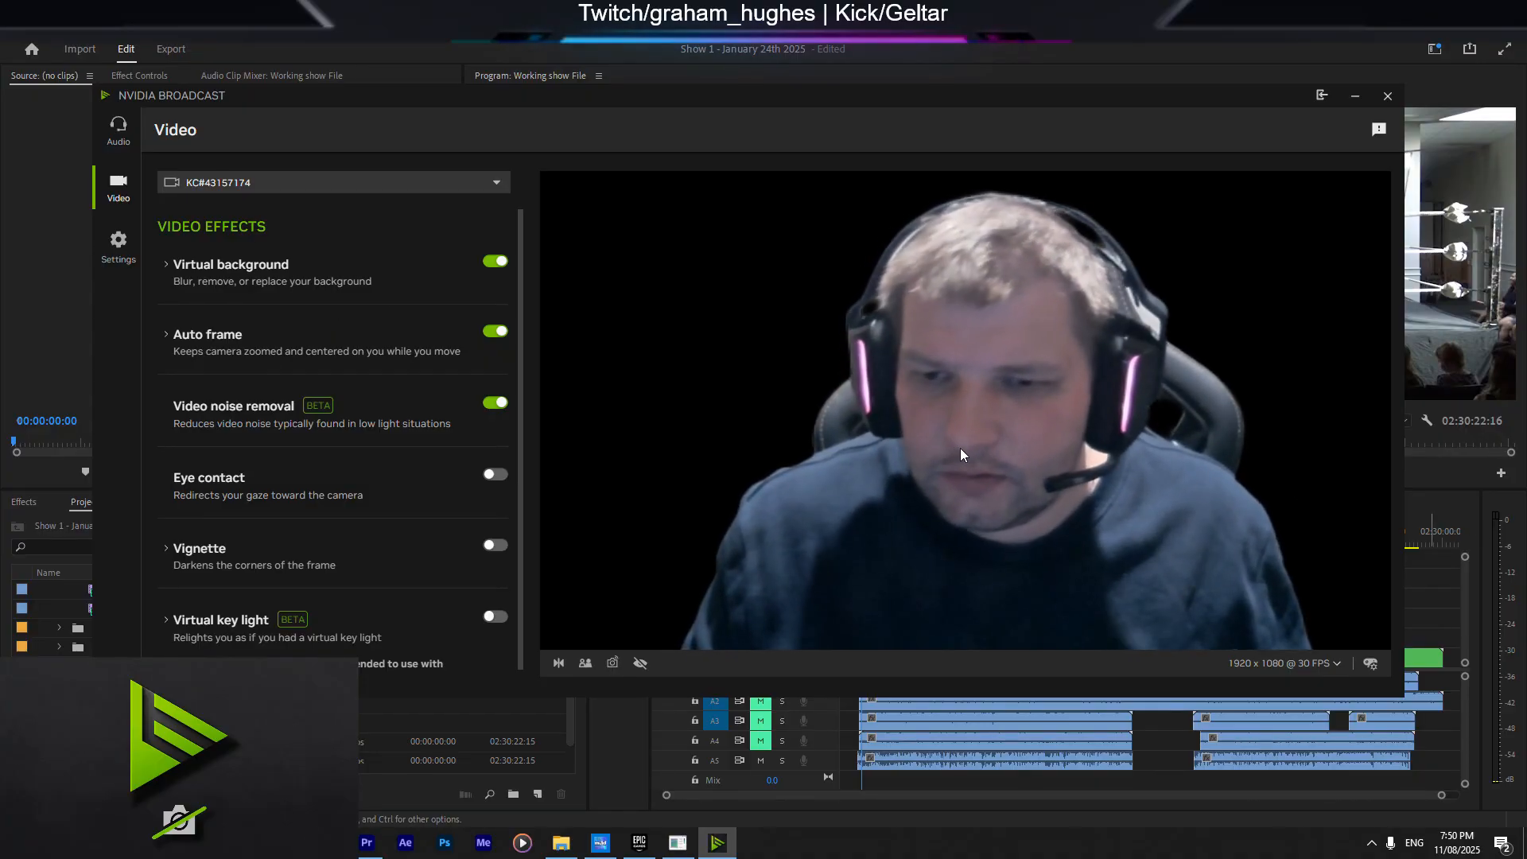
left_click(878, 22)
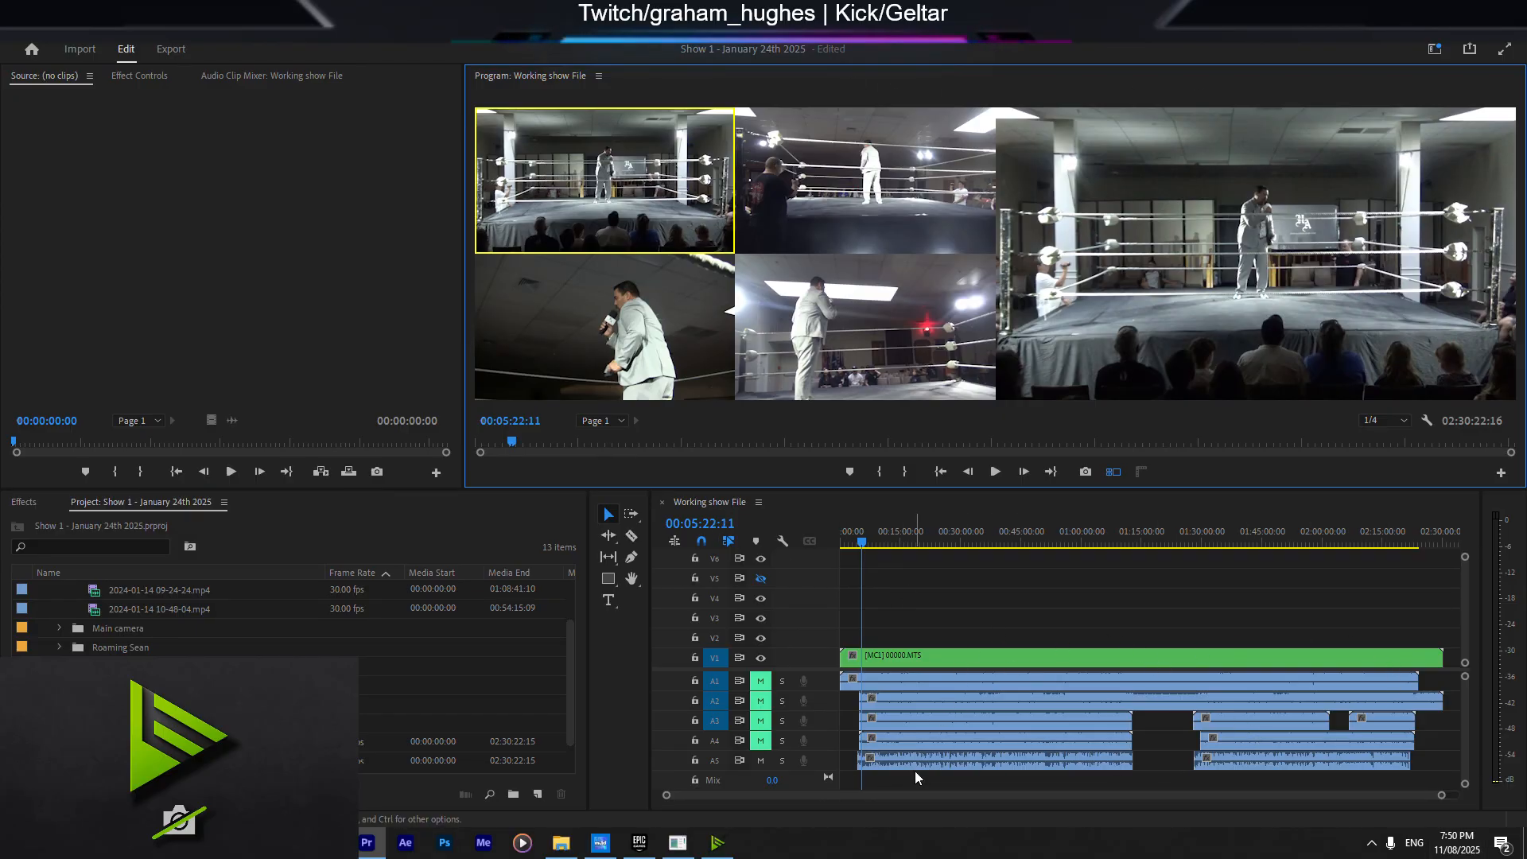
Step: Collapse the Commentary bin inside the Footage bin of the project
scroll(69, 603, "up", 3)
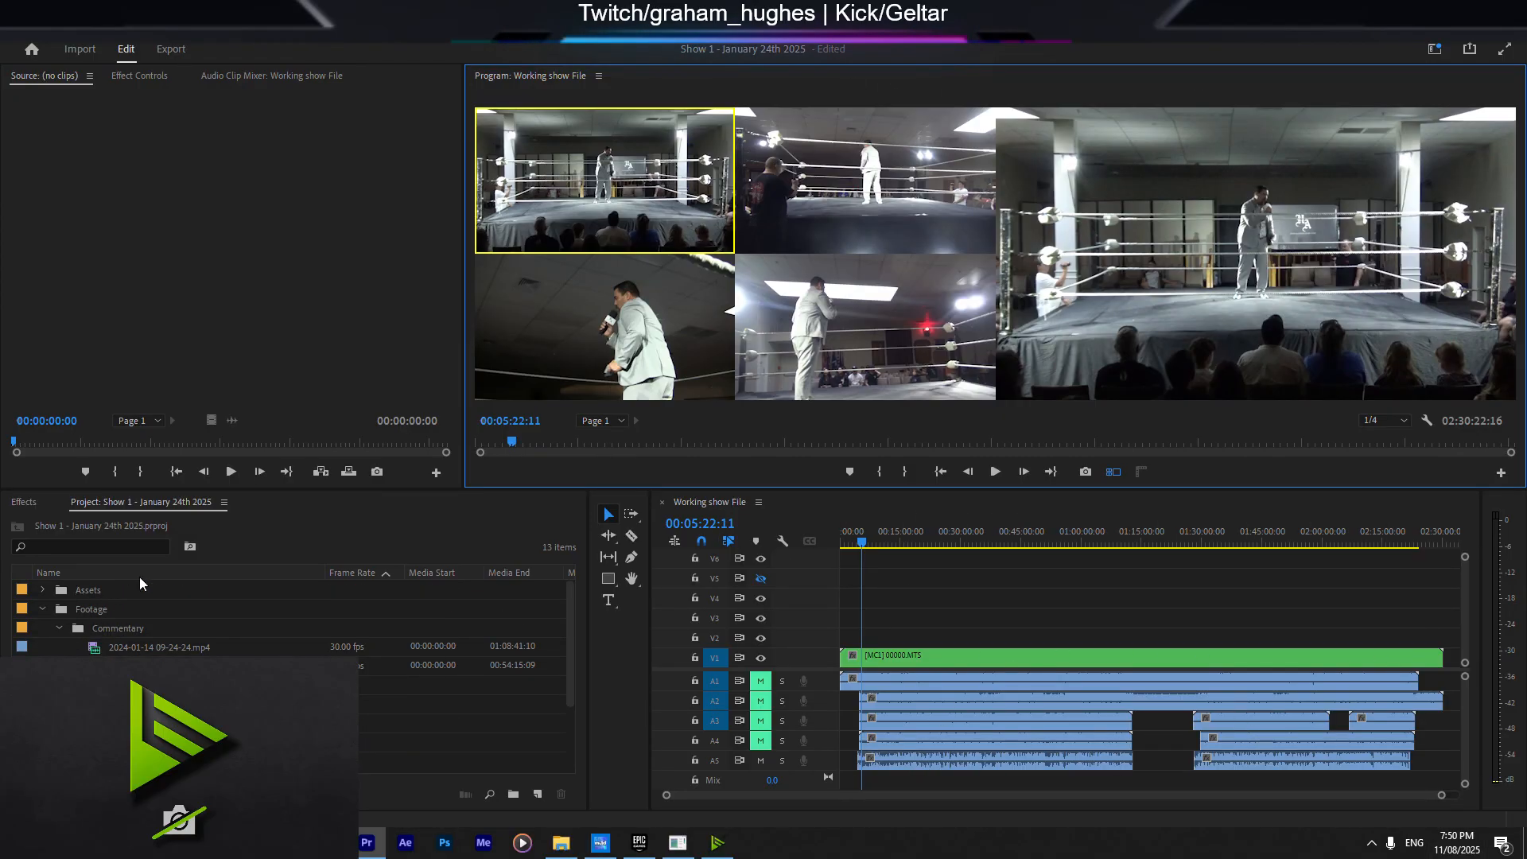
left_click(51, 625)
left_click(57, 627)
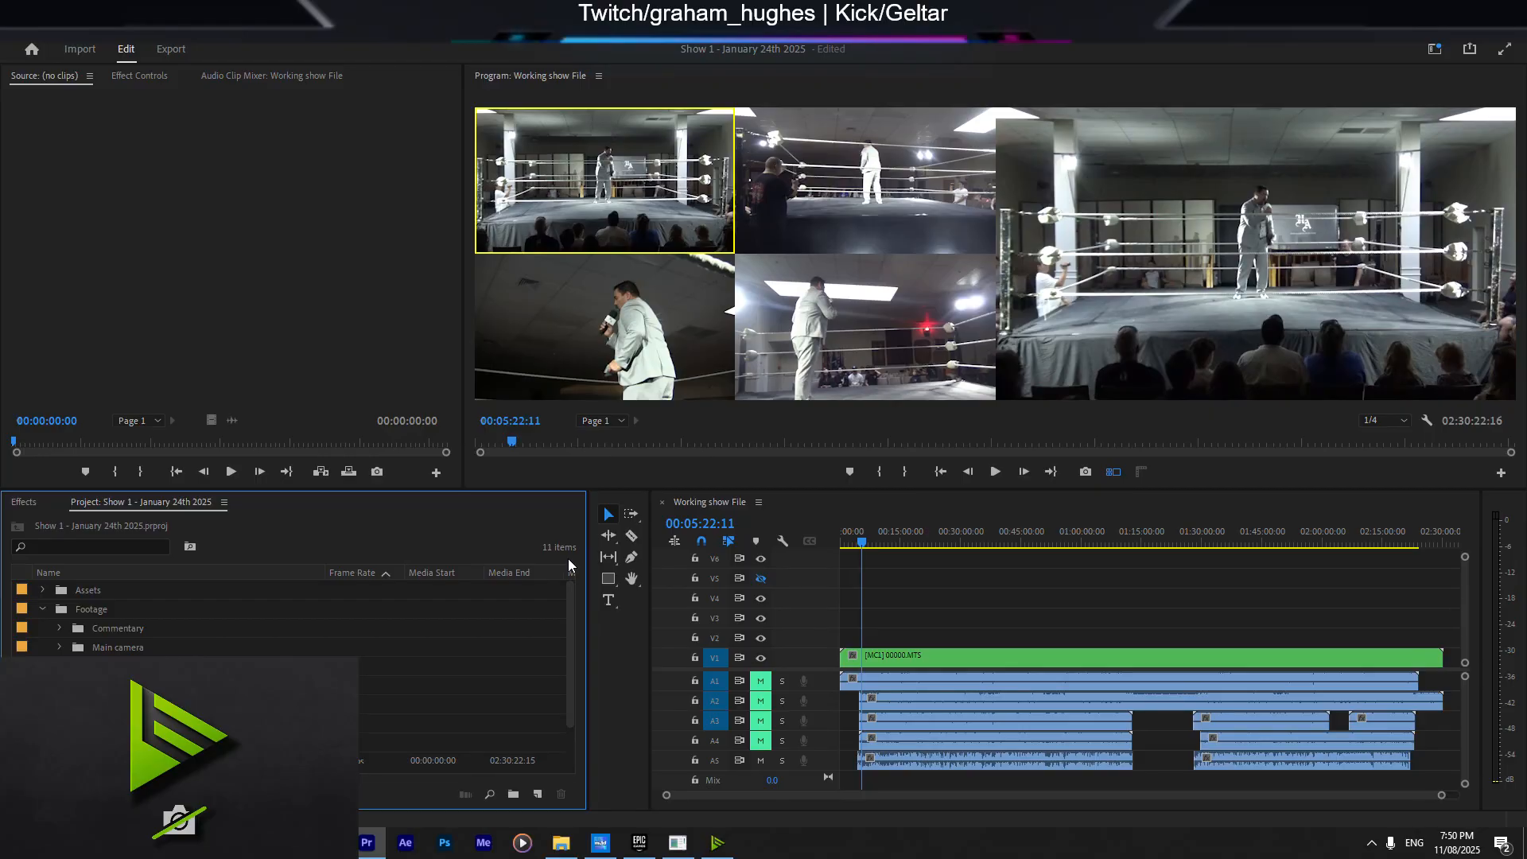
Step: Try the third camera angle on the multi-camera clip and switch it to the fourth angle
left_click(837, 146)
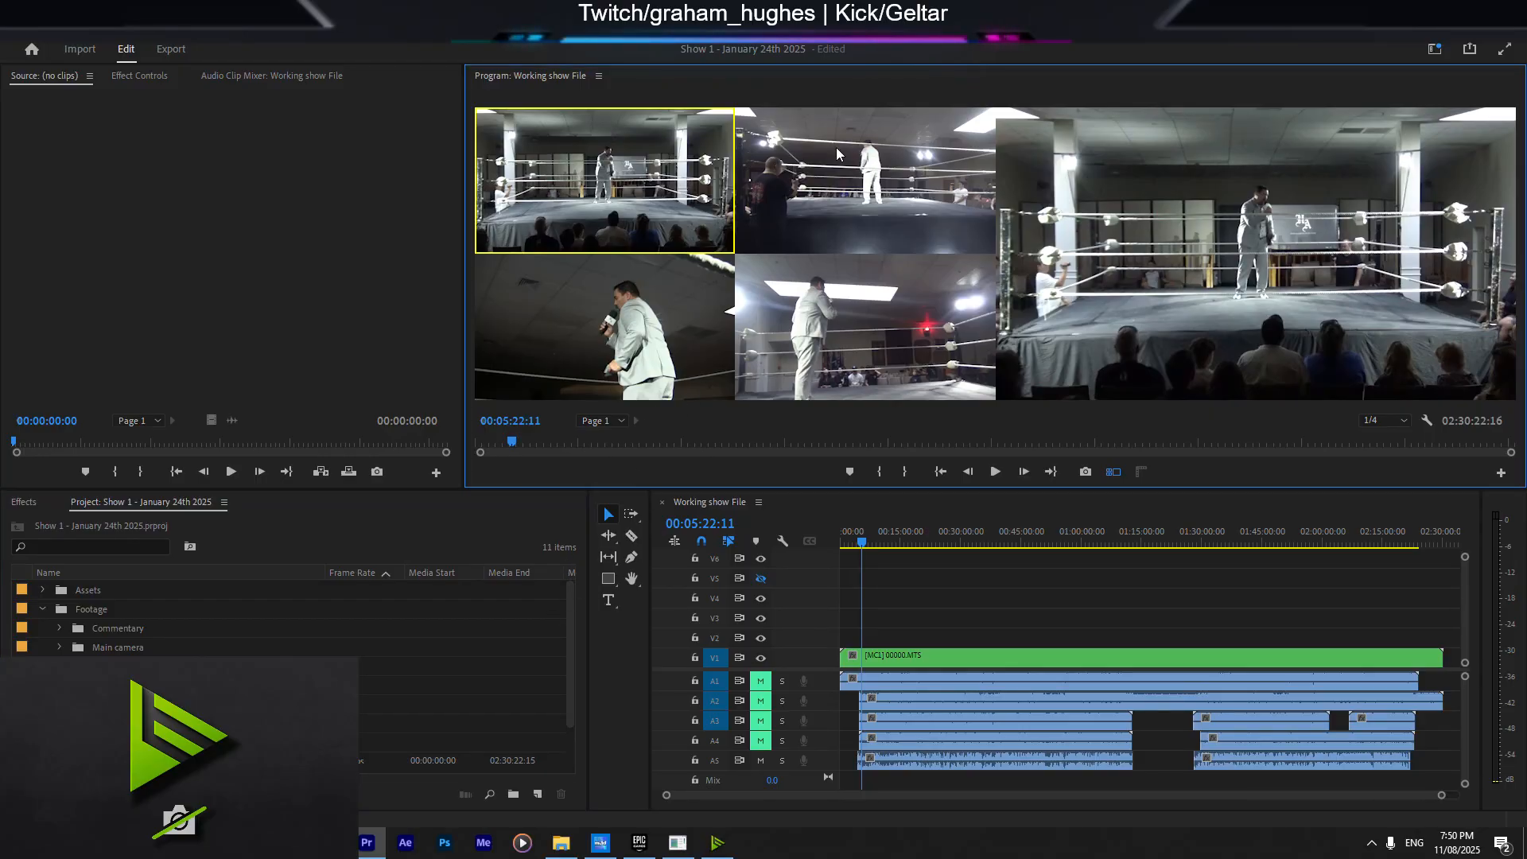
left_click(627, 325)
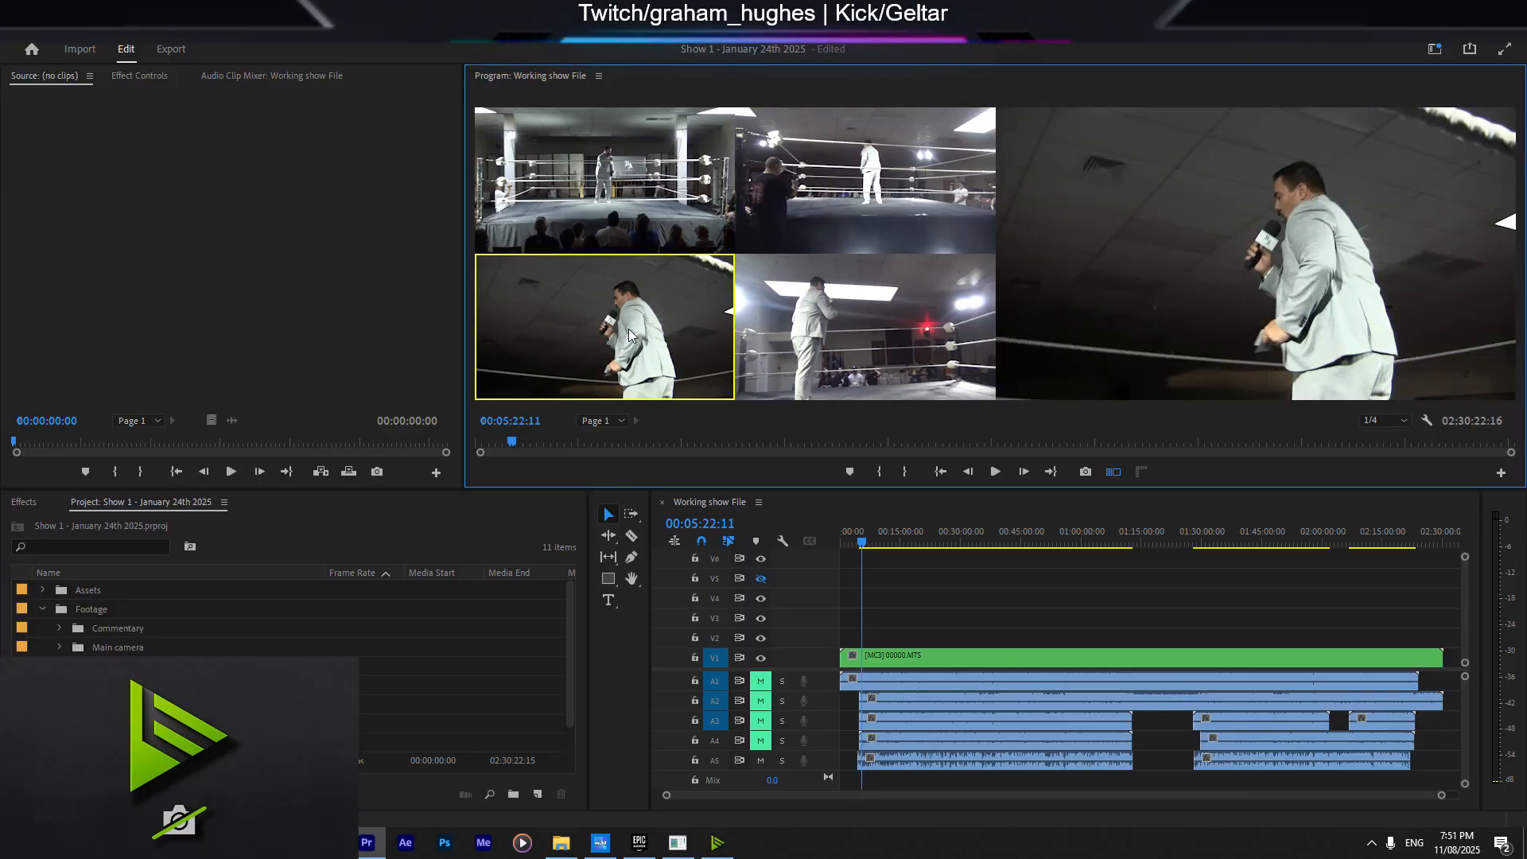
left_click(821, 320)
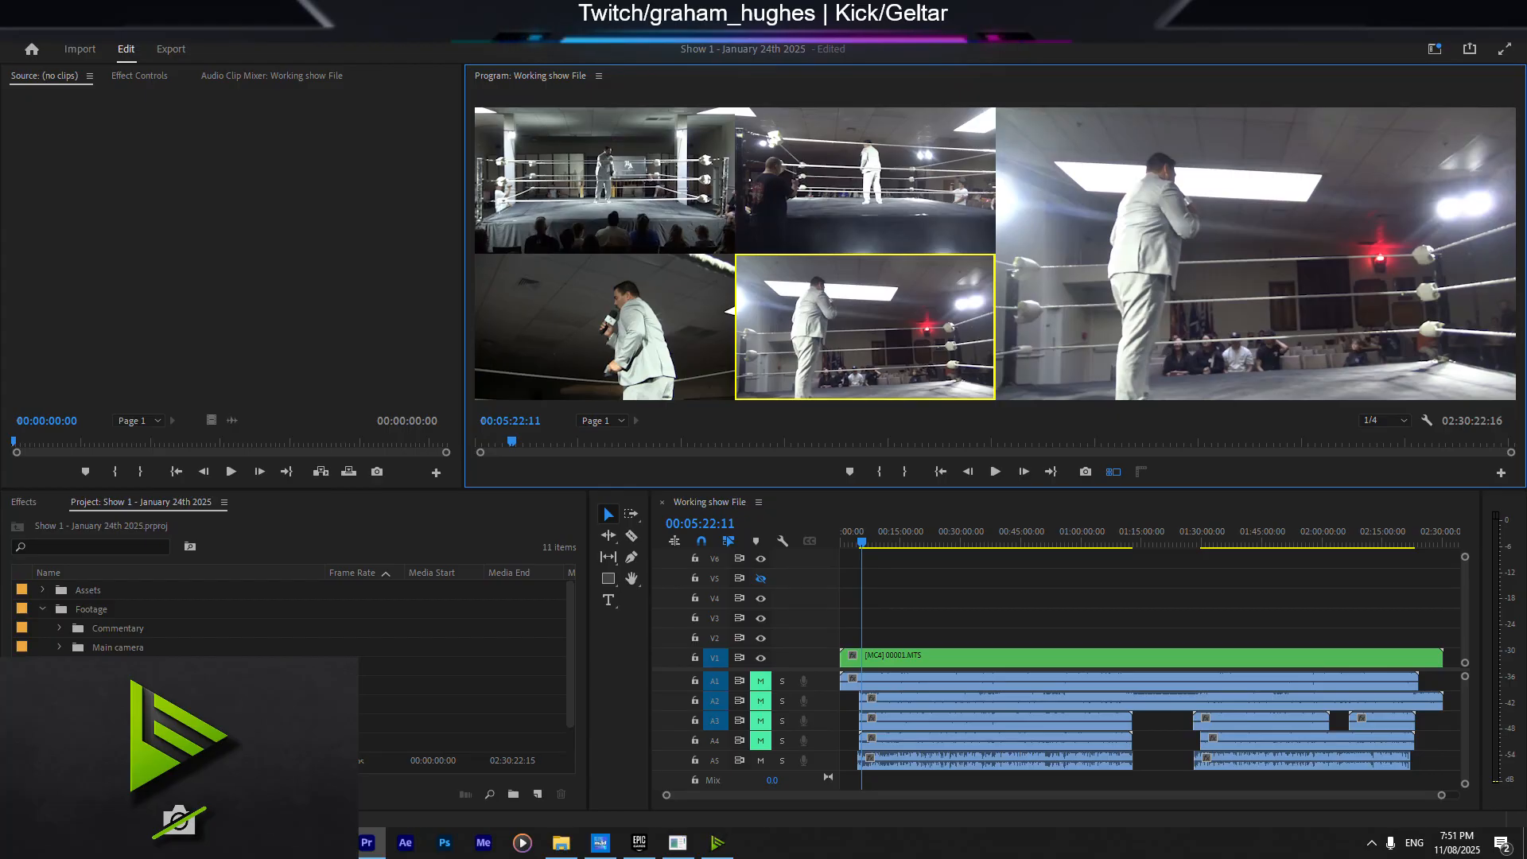
left_click(59, 627)
left_click(93, 651)
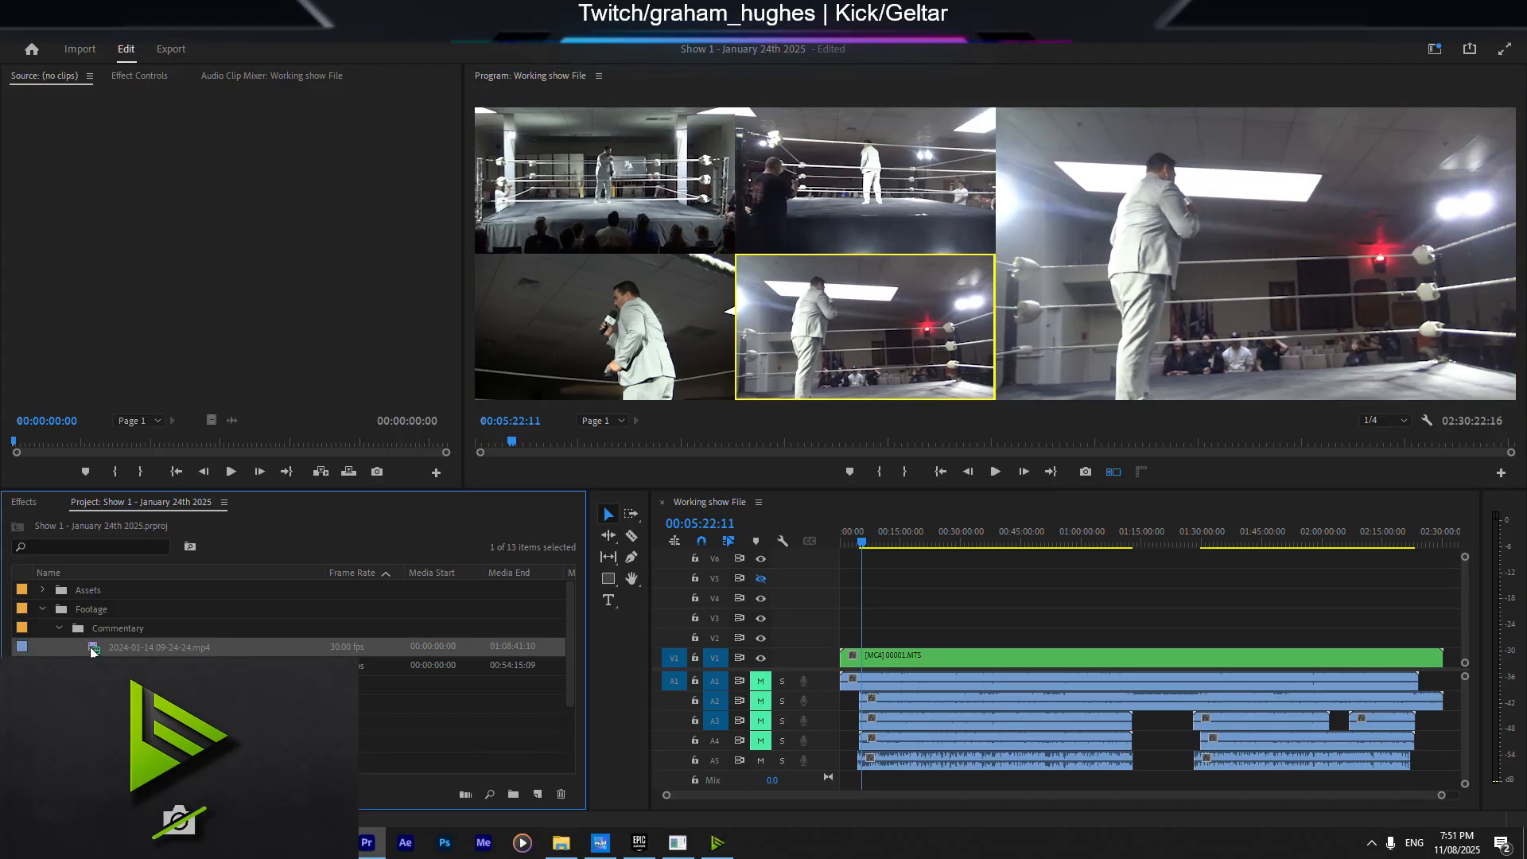
left_click_drag(89, 647, 183, 346)
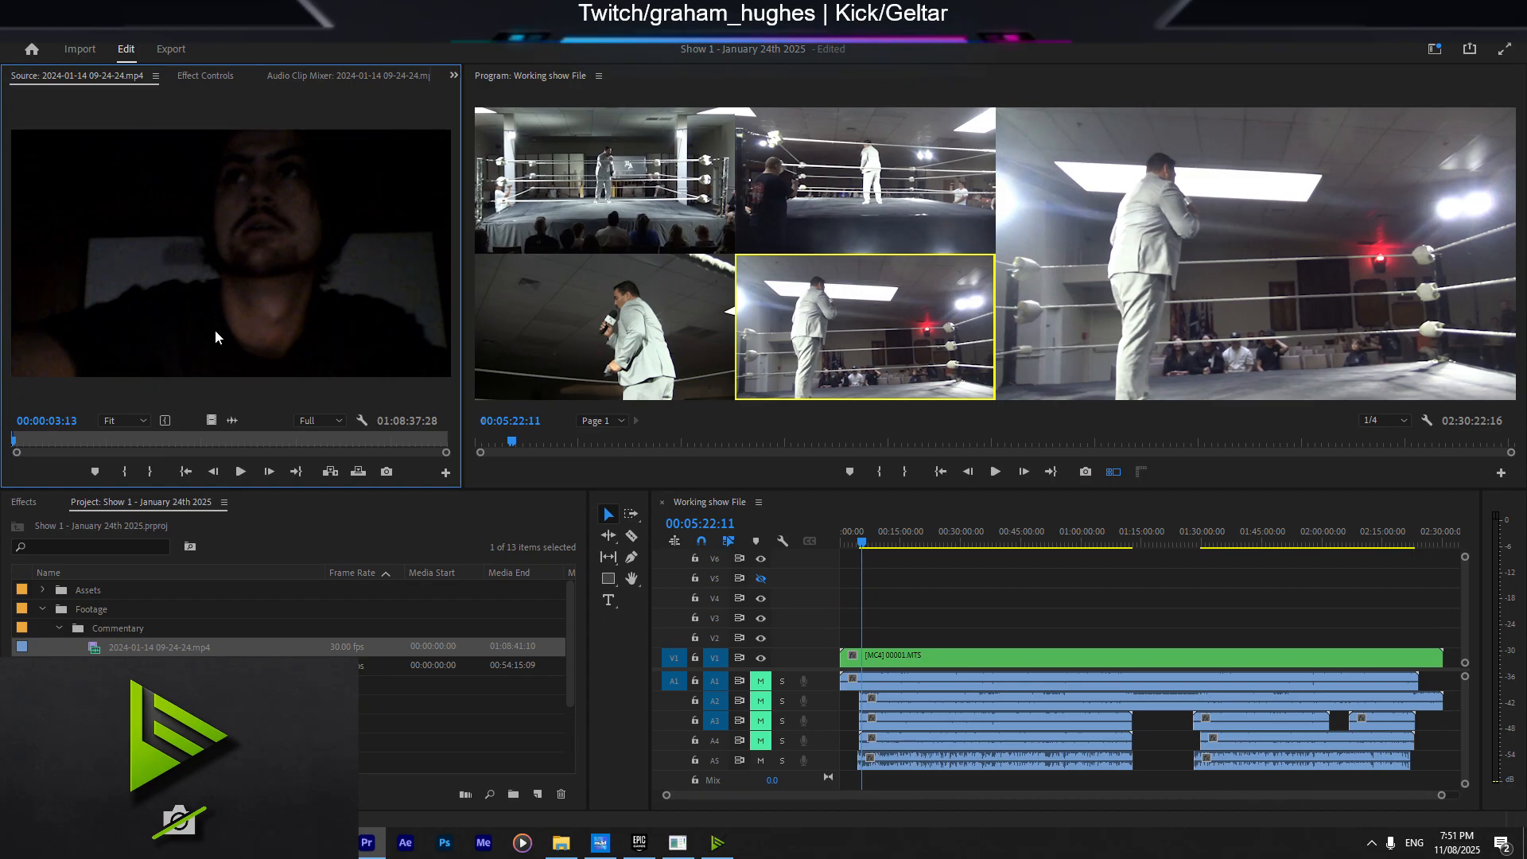
key("alt+Tab")
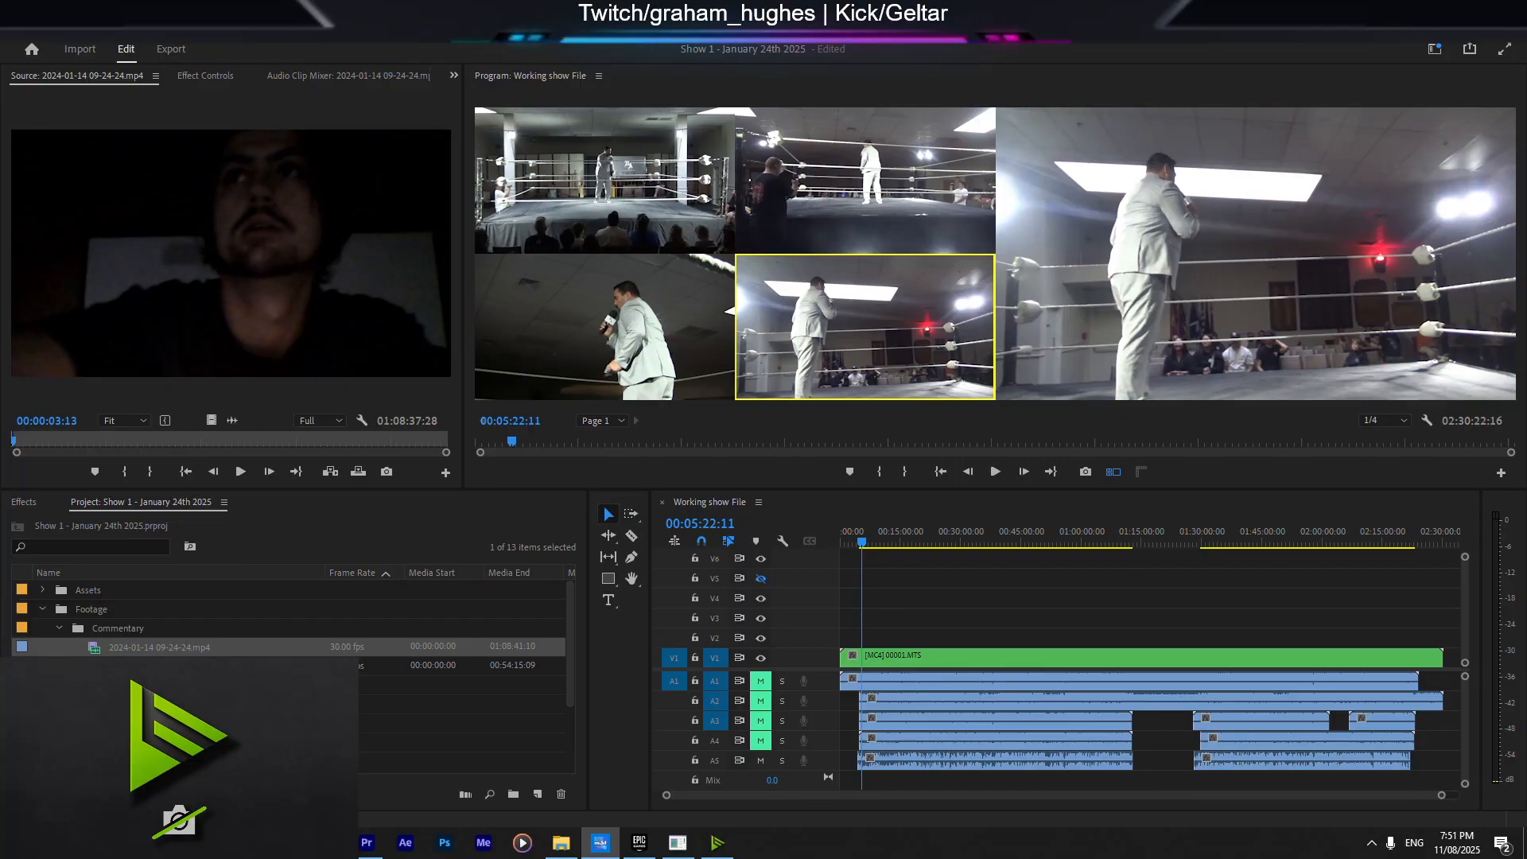
left_click(322, 331)
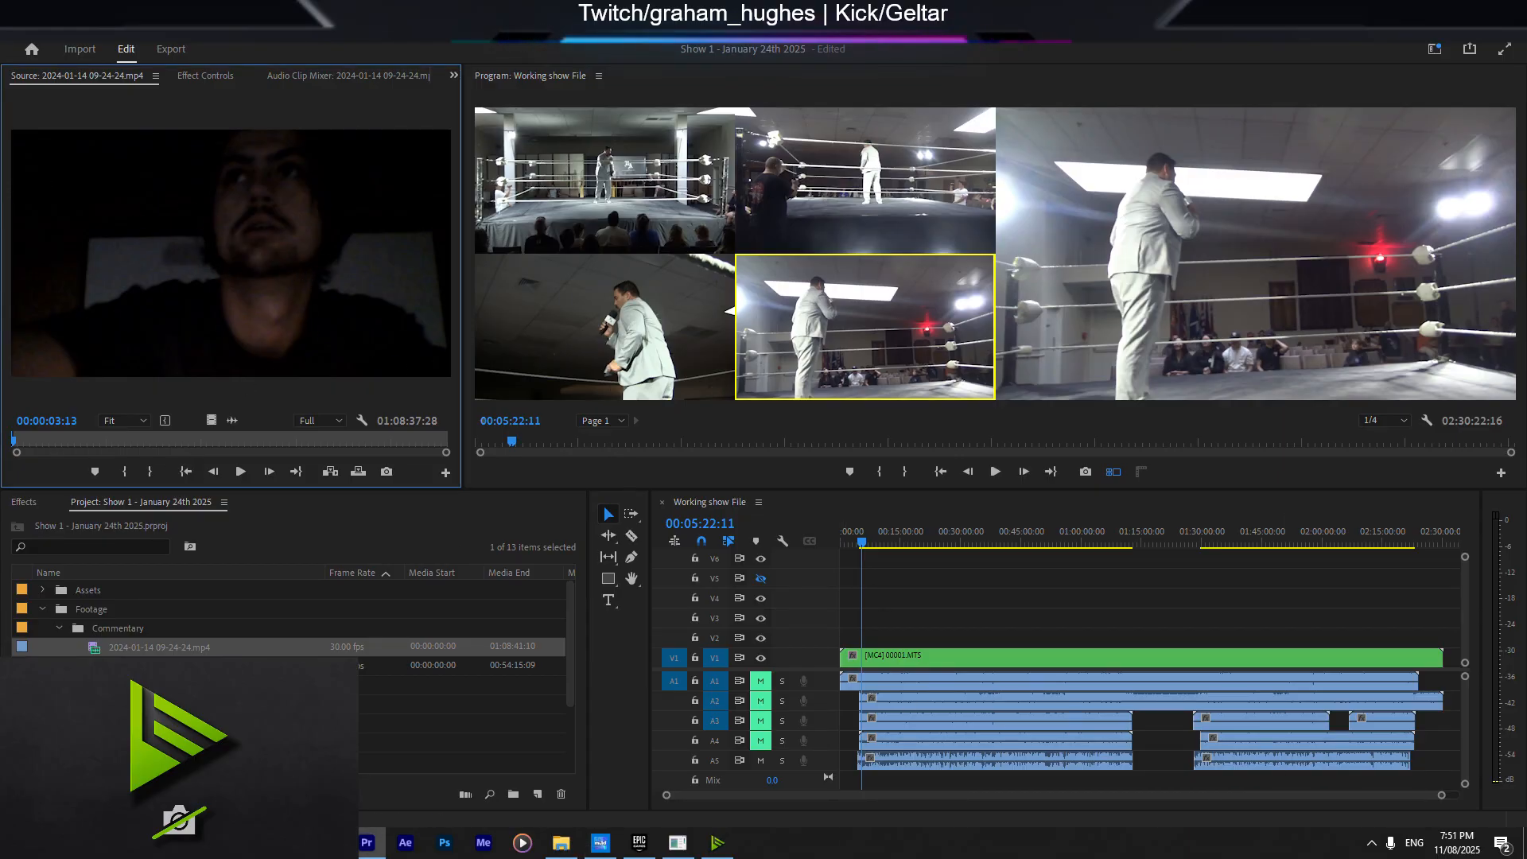
key("alt+Tab")
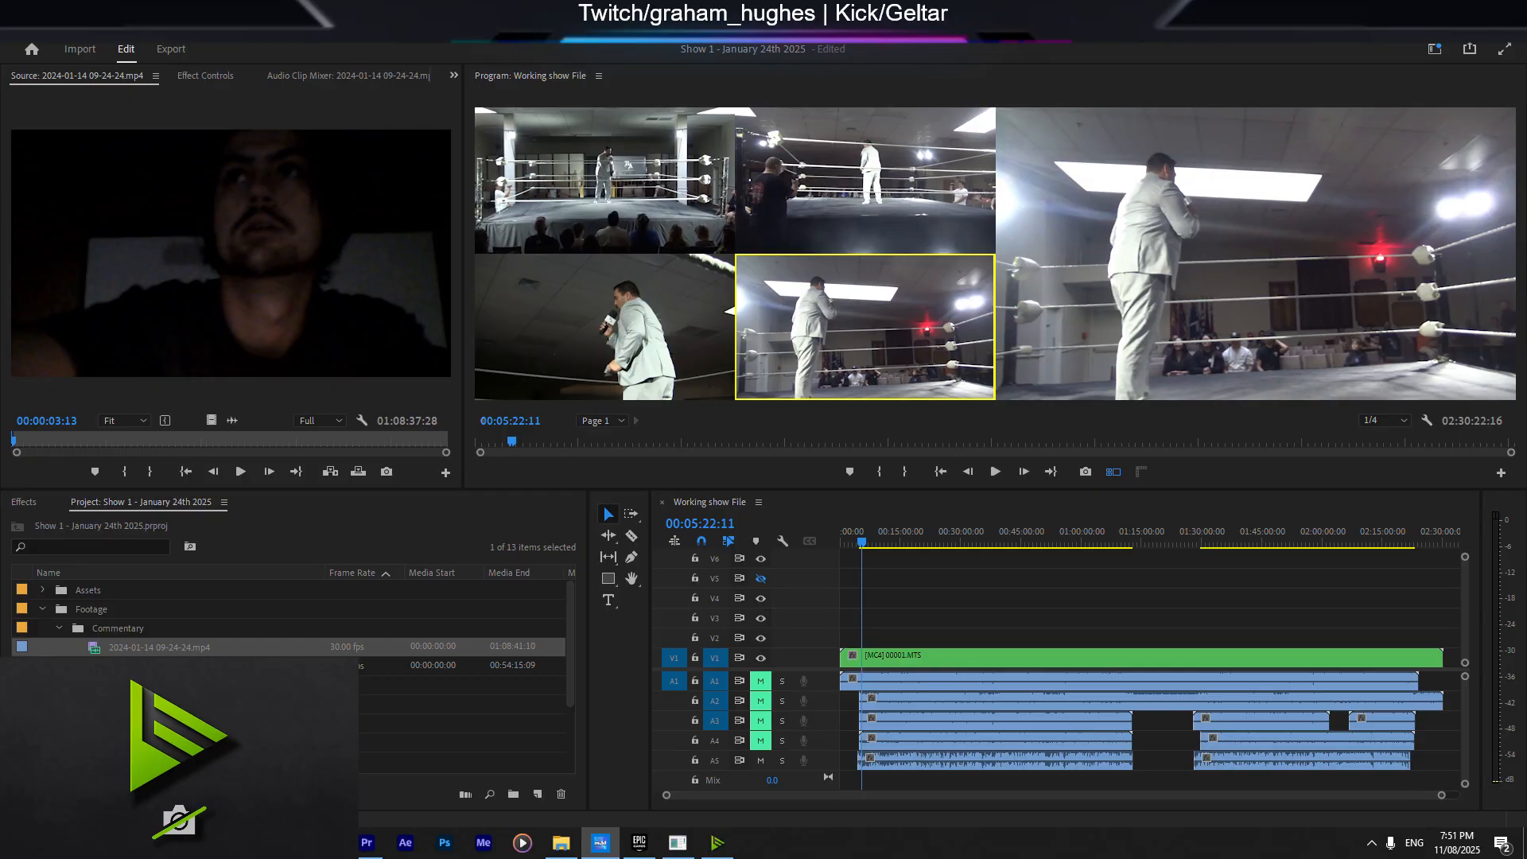
left_click(518, 57)
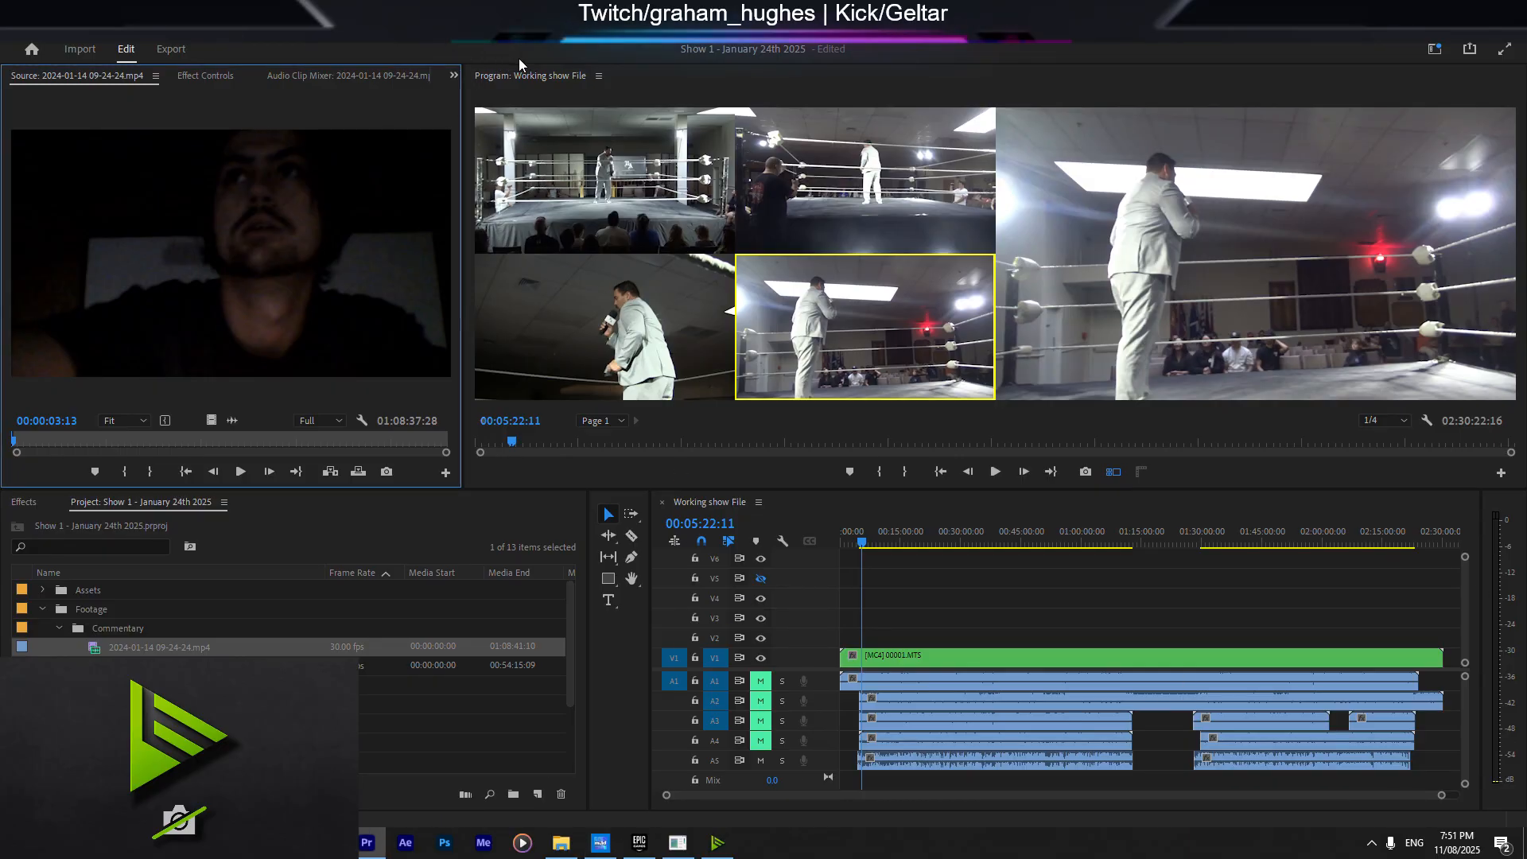
Step: Shift the Premiere Pro window aside, scrub the commentary clip to 00:44:12:25 in the Source monitor, and maximize the window again
left_click_drag(521, 21, 1147, 79)
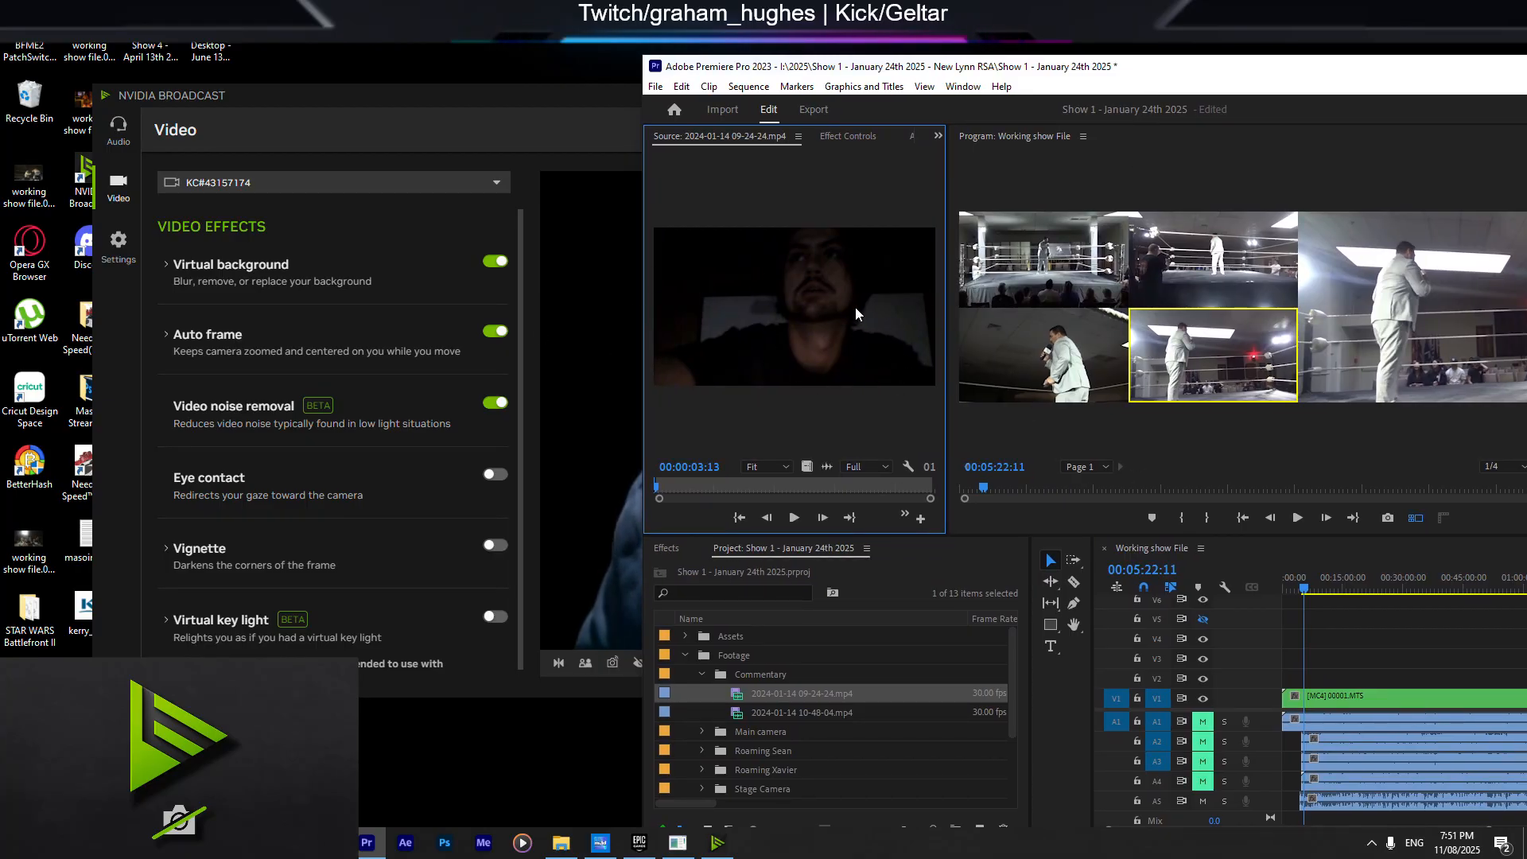
left_click_drag(737, 491, 832, 499)
double_click(967, 74)
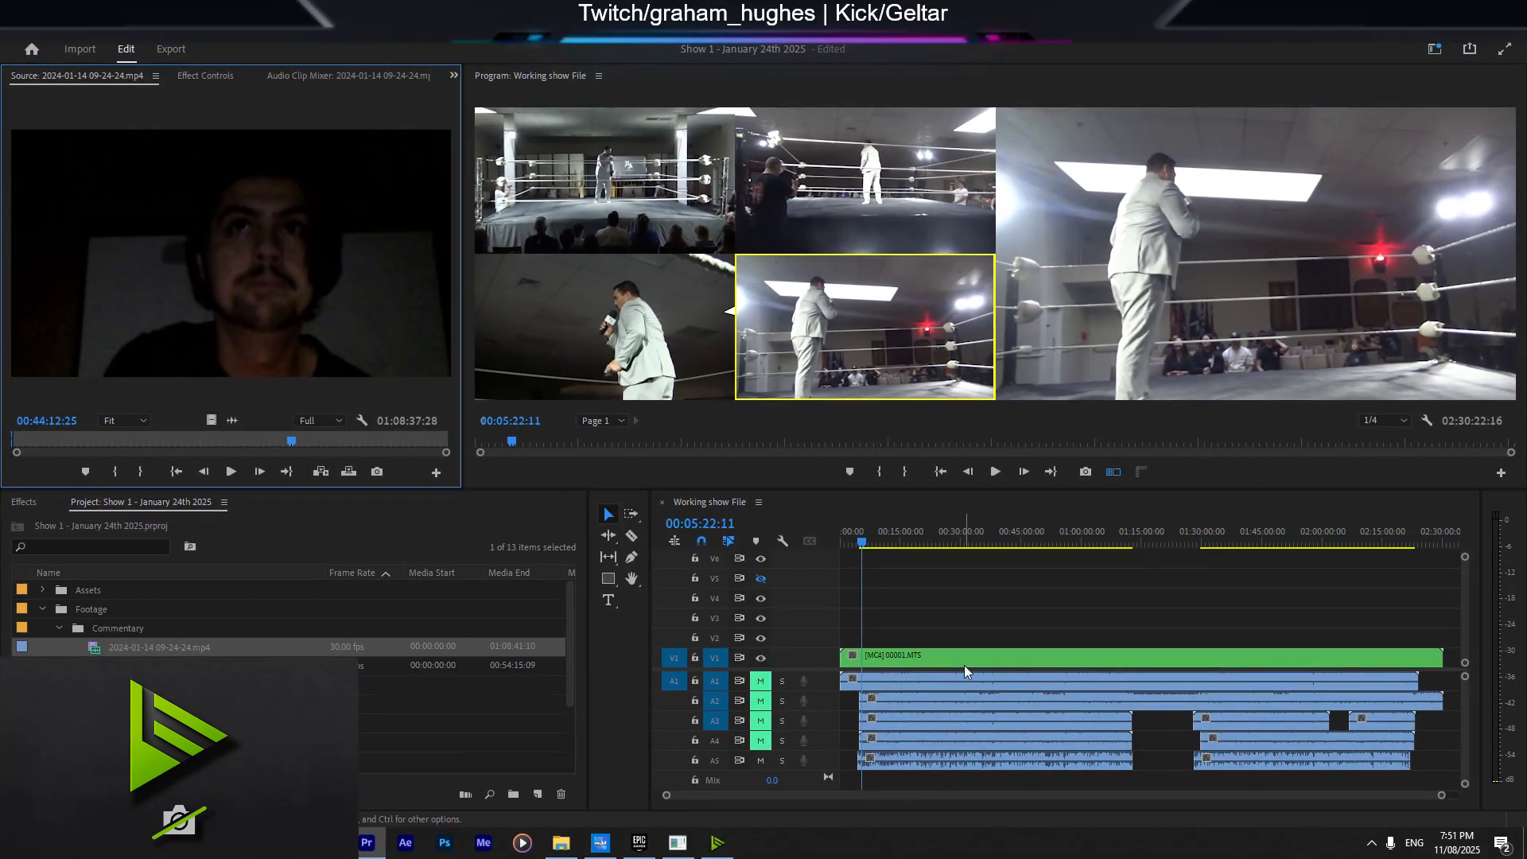
Step: Play the Working show File sequence up to 00:05:35:22 and save the project
left_click(944, 617)
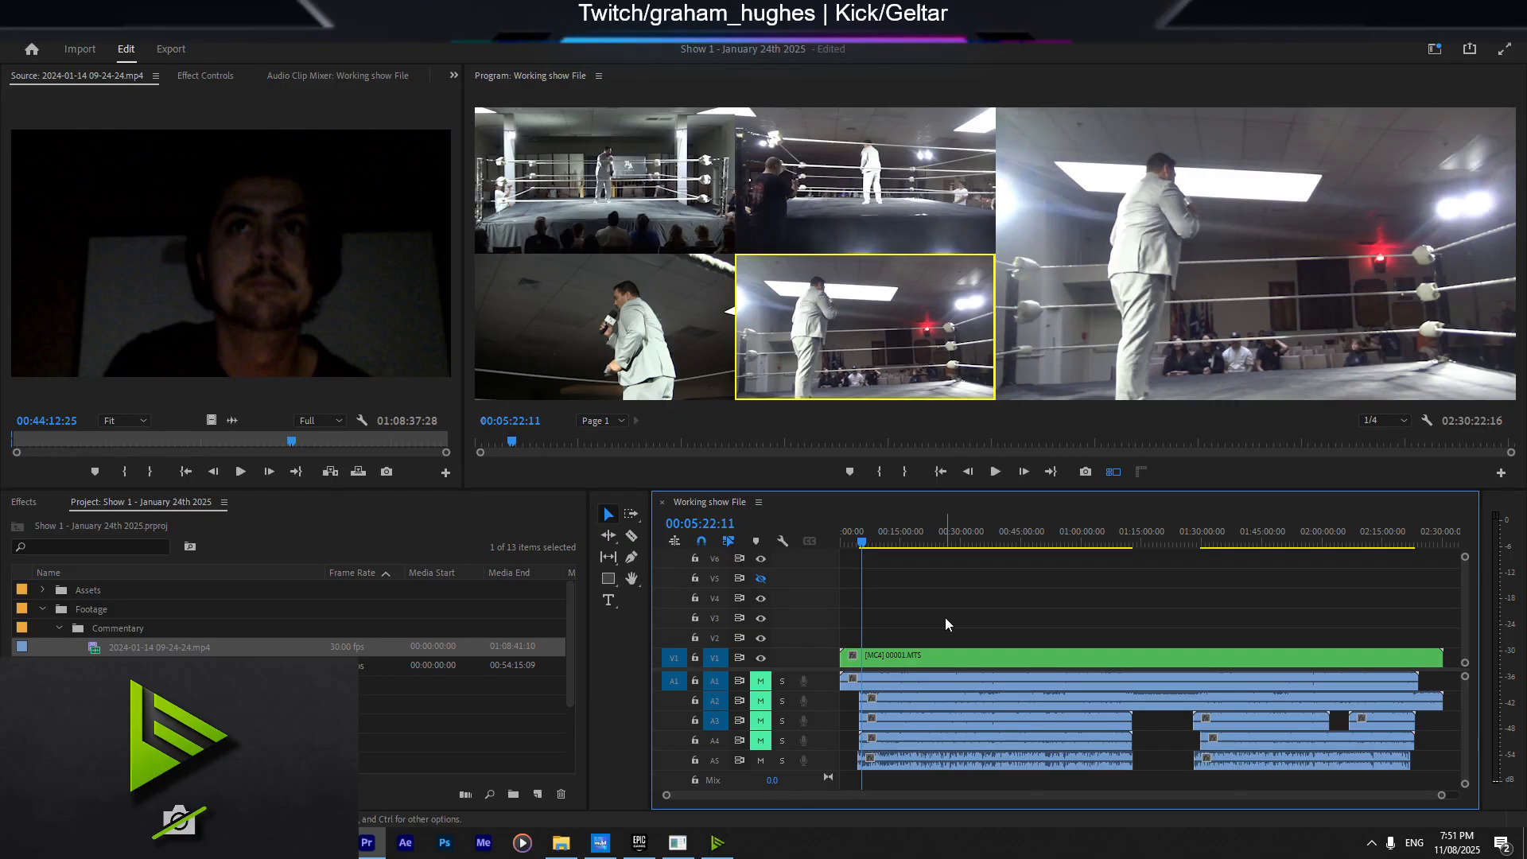
key("space")
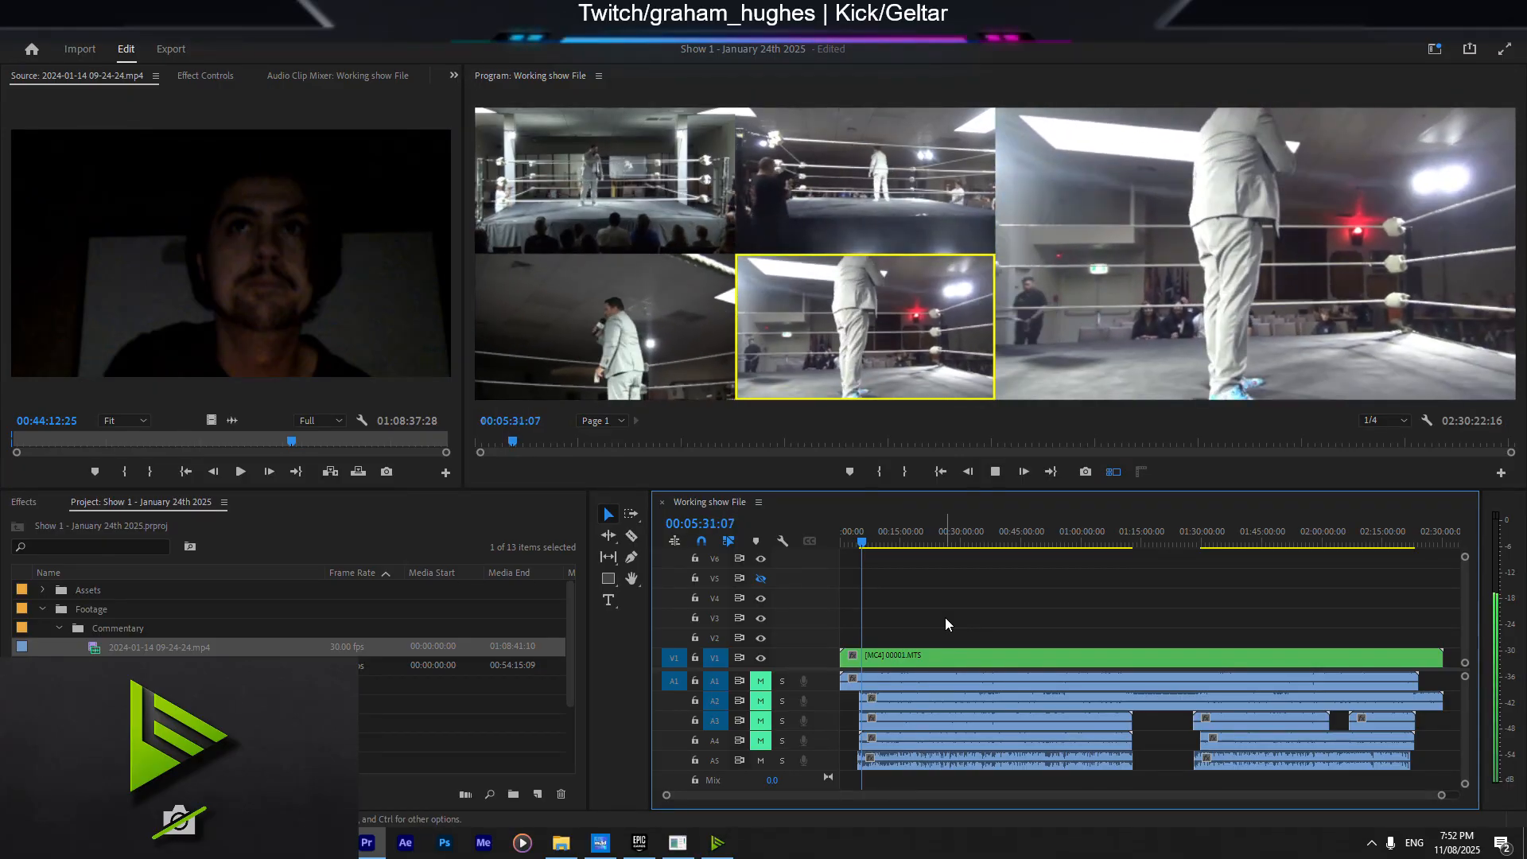
key("space")
key("ctrl+s")
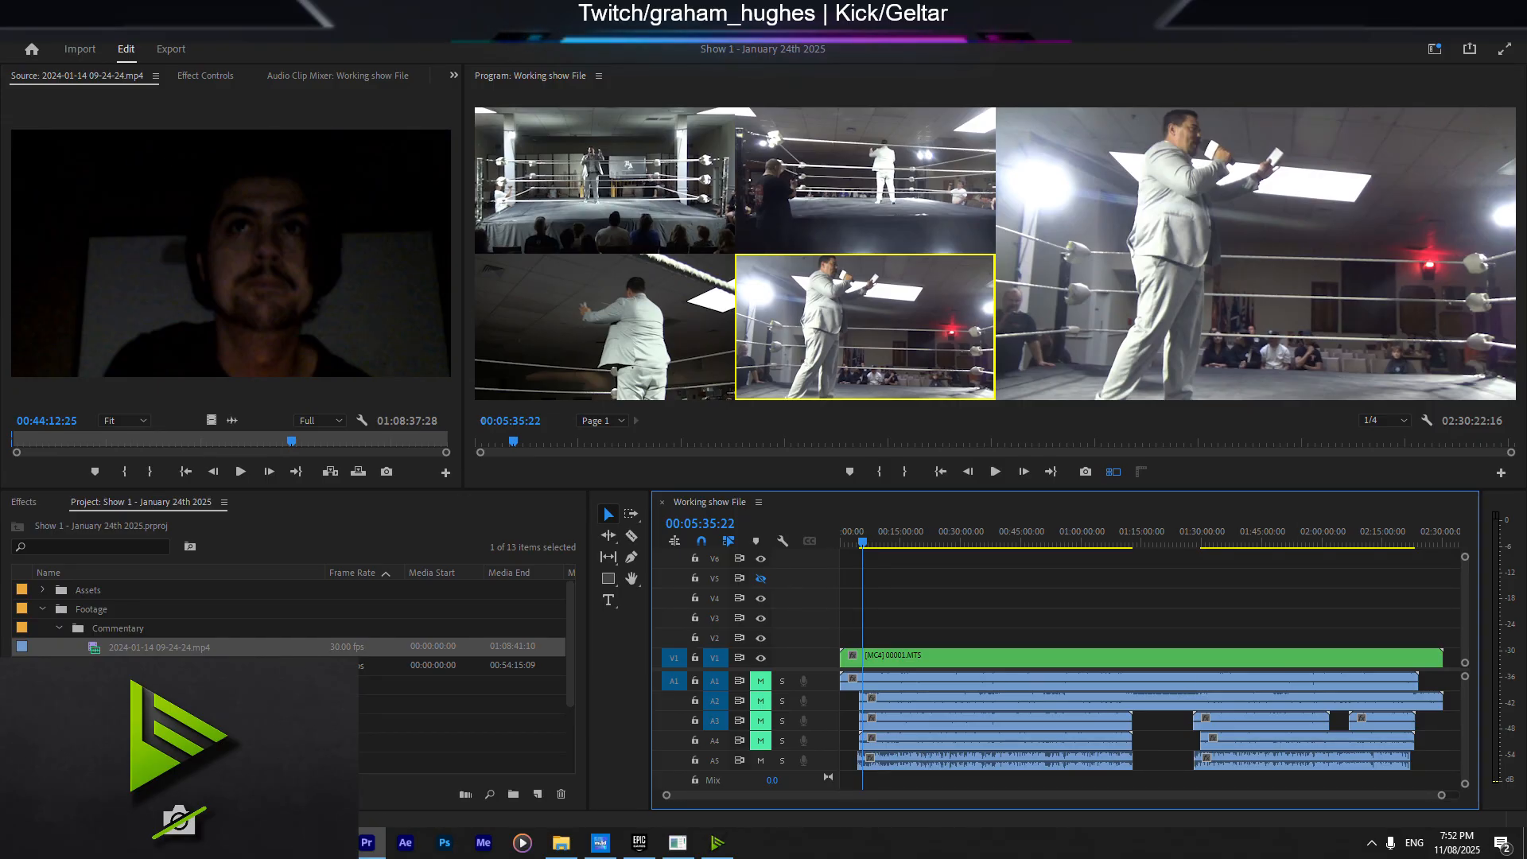
Step: Widen the Name column of the project list and expand the Matches bin
key("alt+Tab")
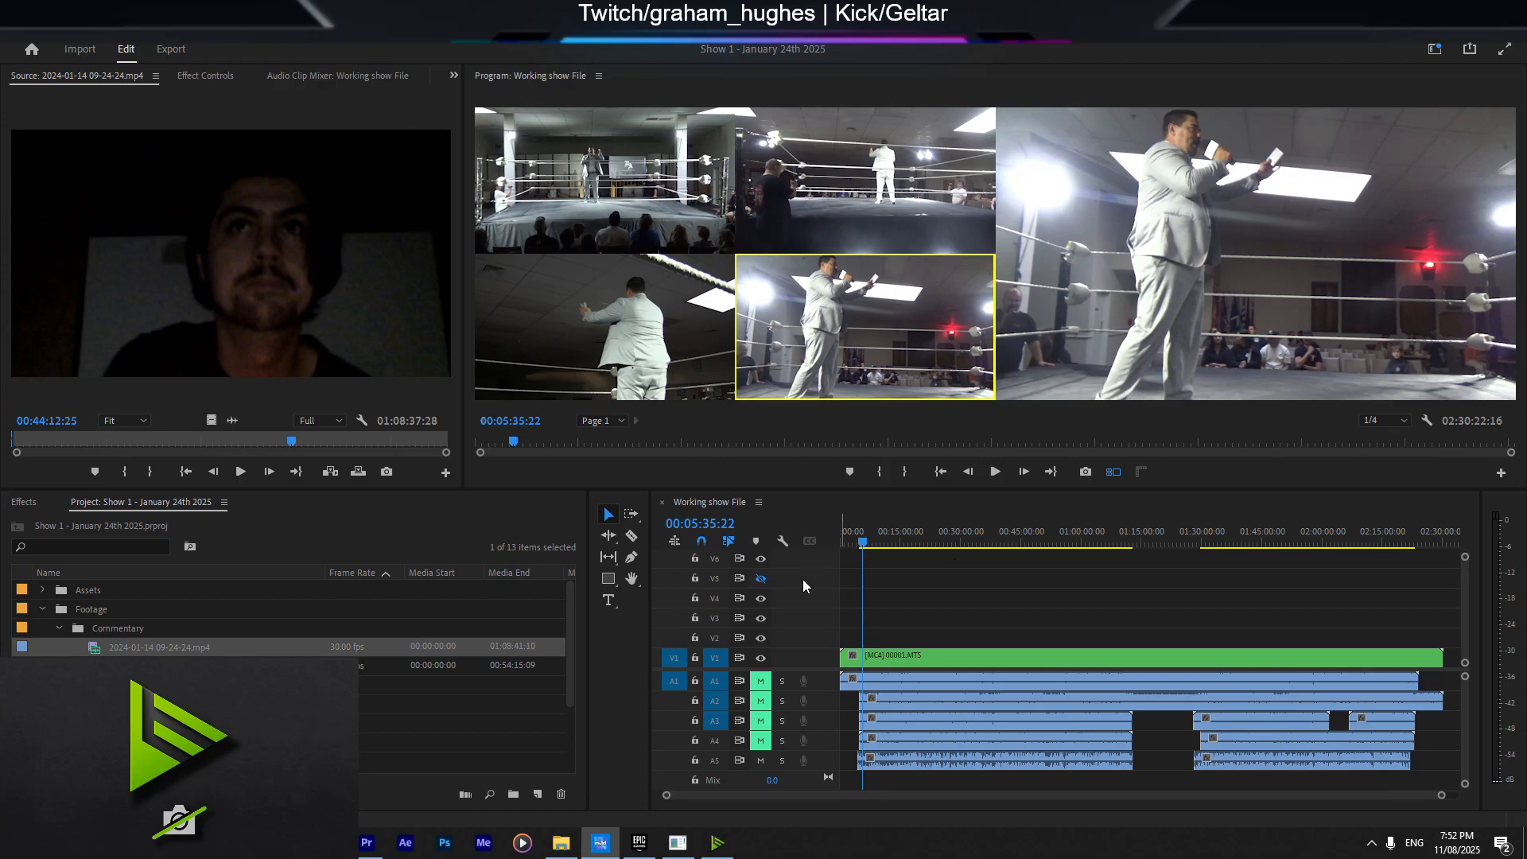
left_click(973, 584)
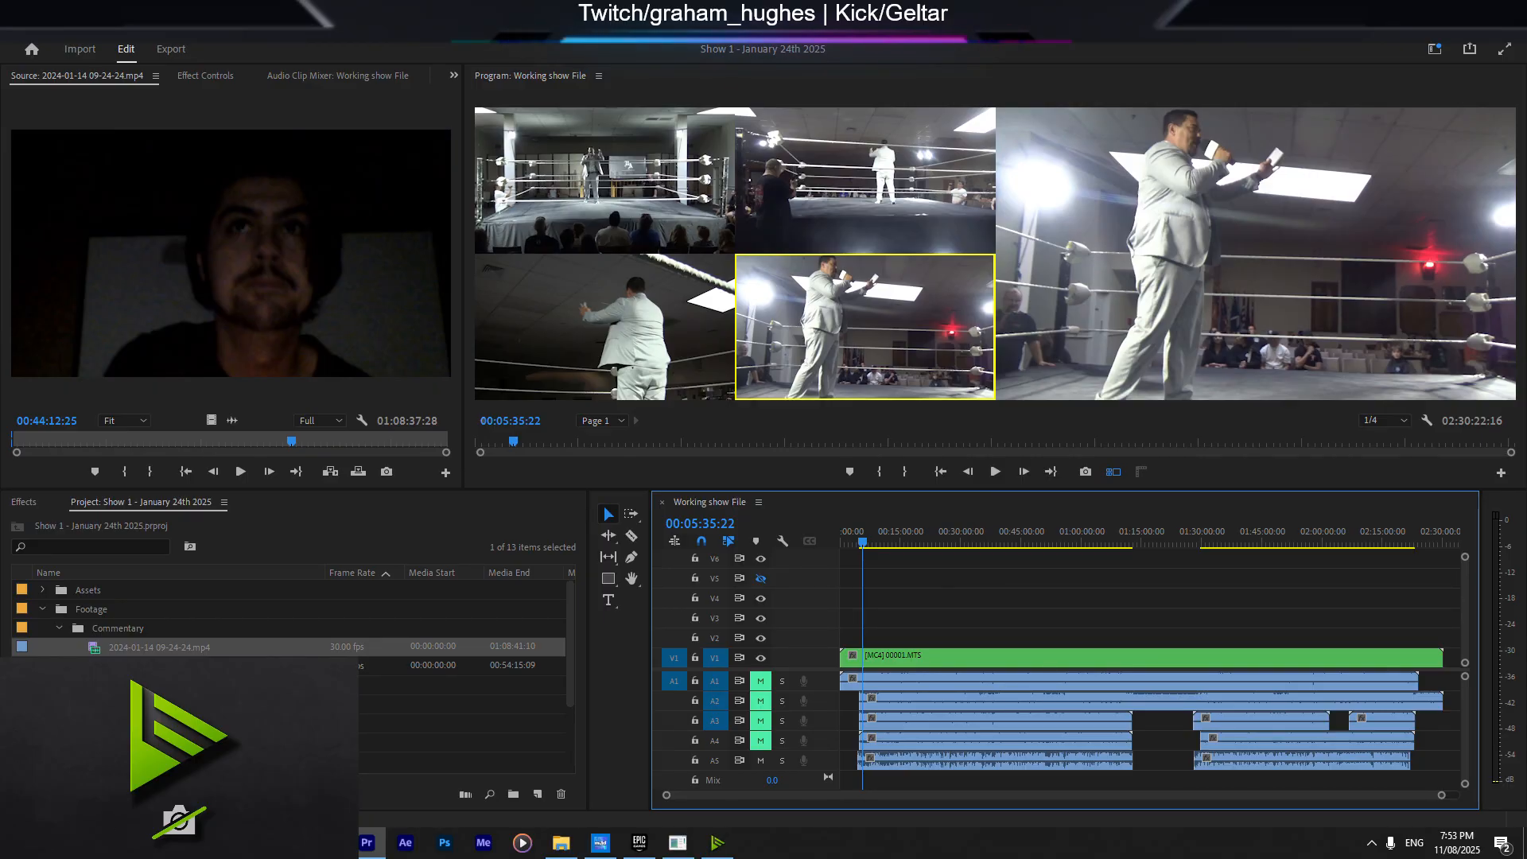
scroll(287, 628, "down", 3)
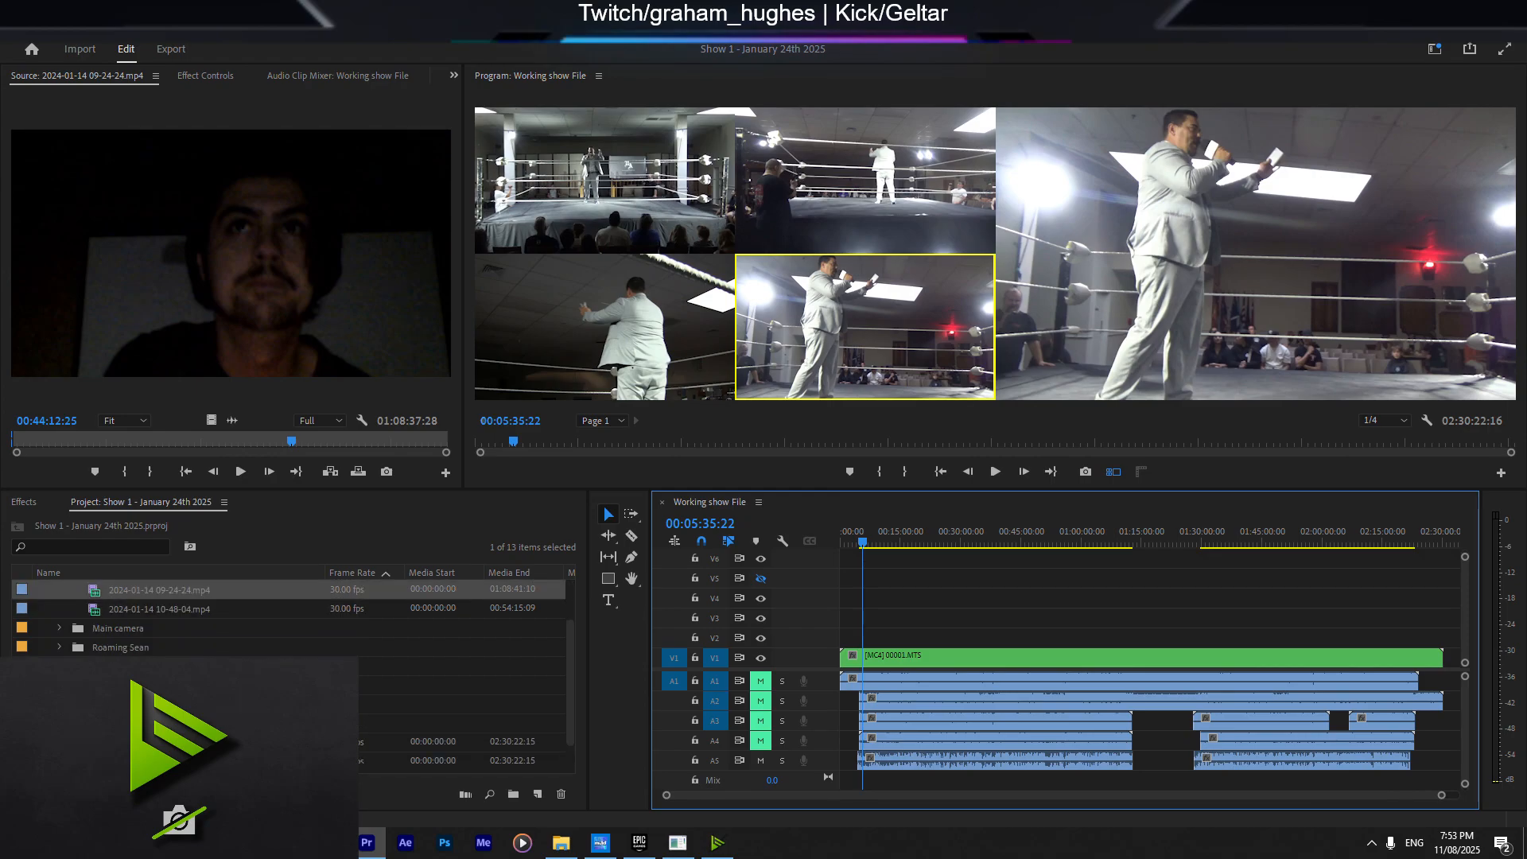
scroll(286, 621, "down", 1)
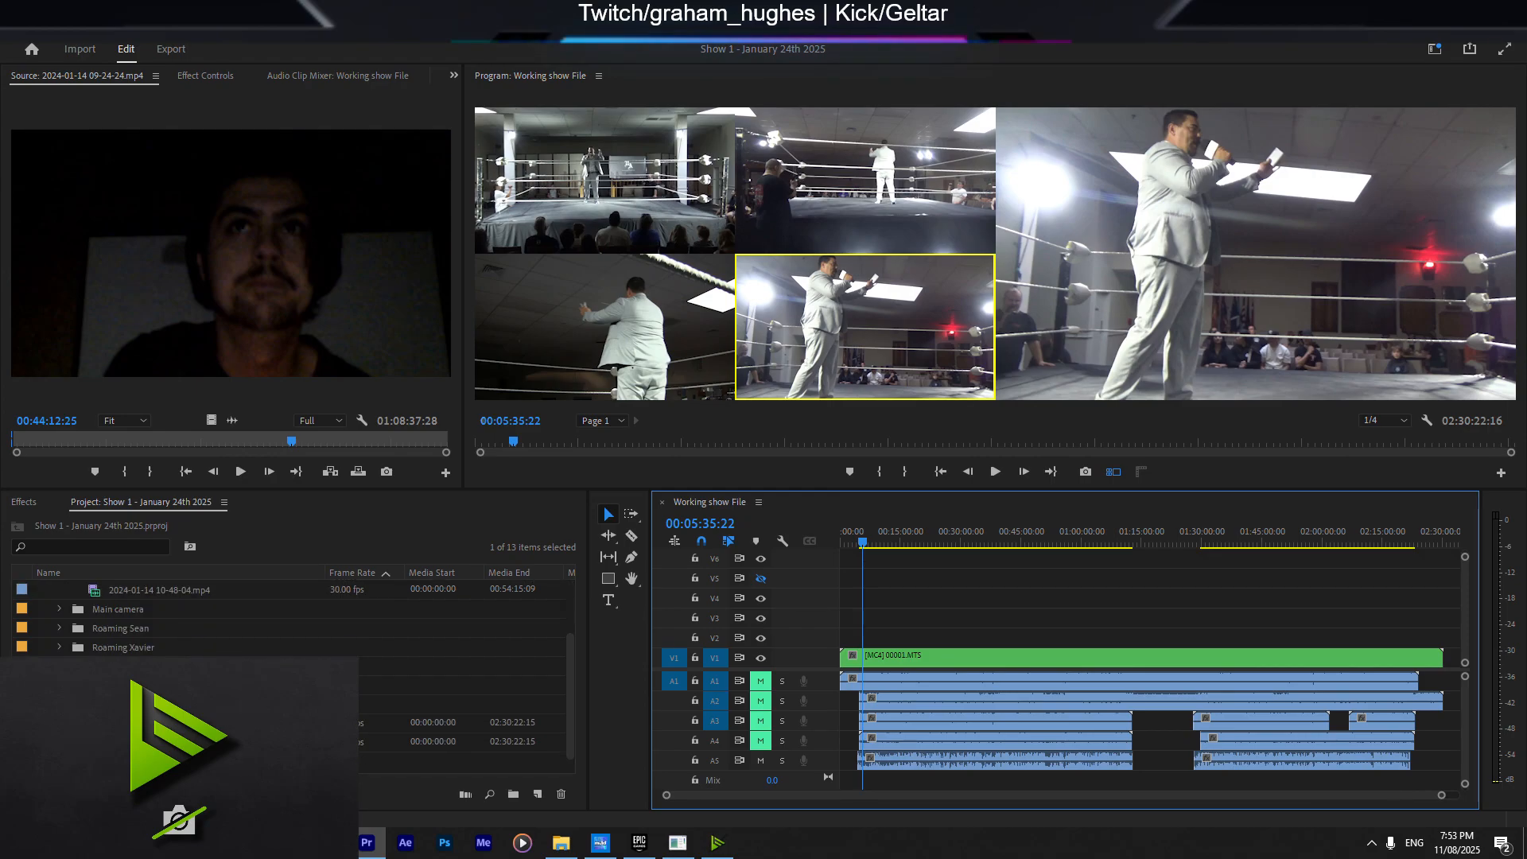
left_click_drag(325, 572, 382, 568)
scroll(442, 704, "down", 3)
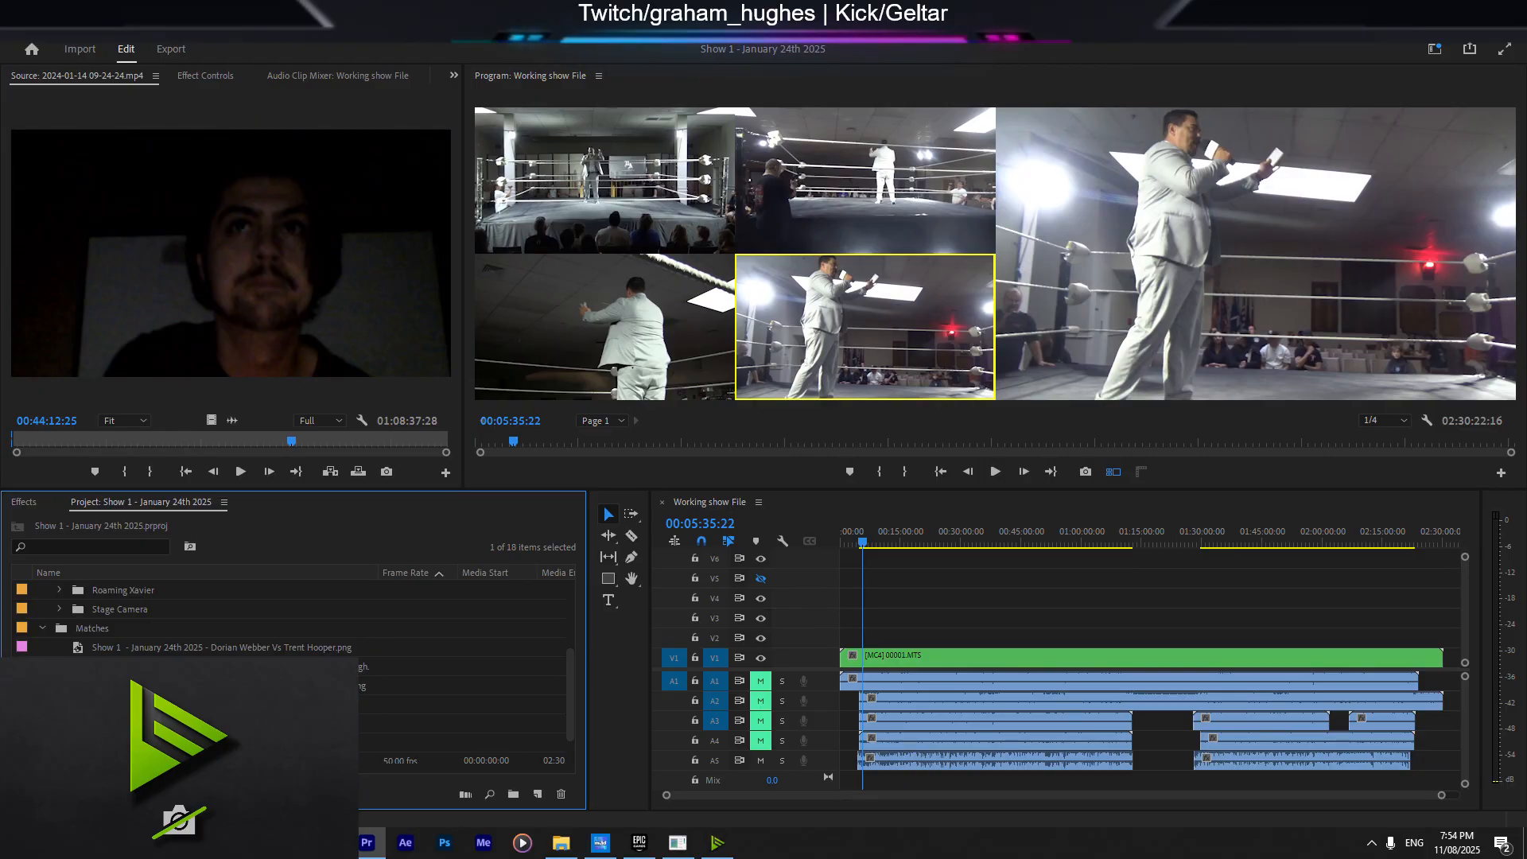
Step: Create a new top-level project bin named Edits, leaving the name of the Footage bin as it is
key("alt+Tab")
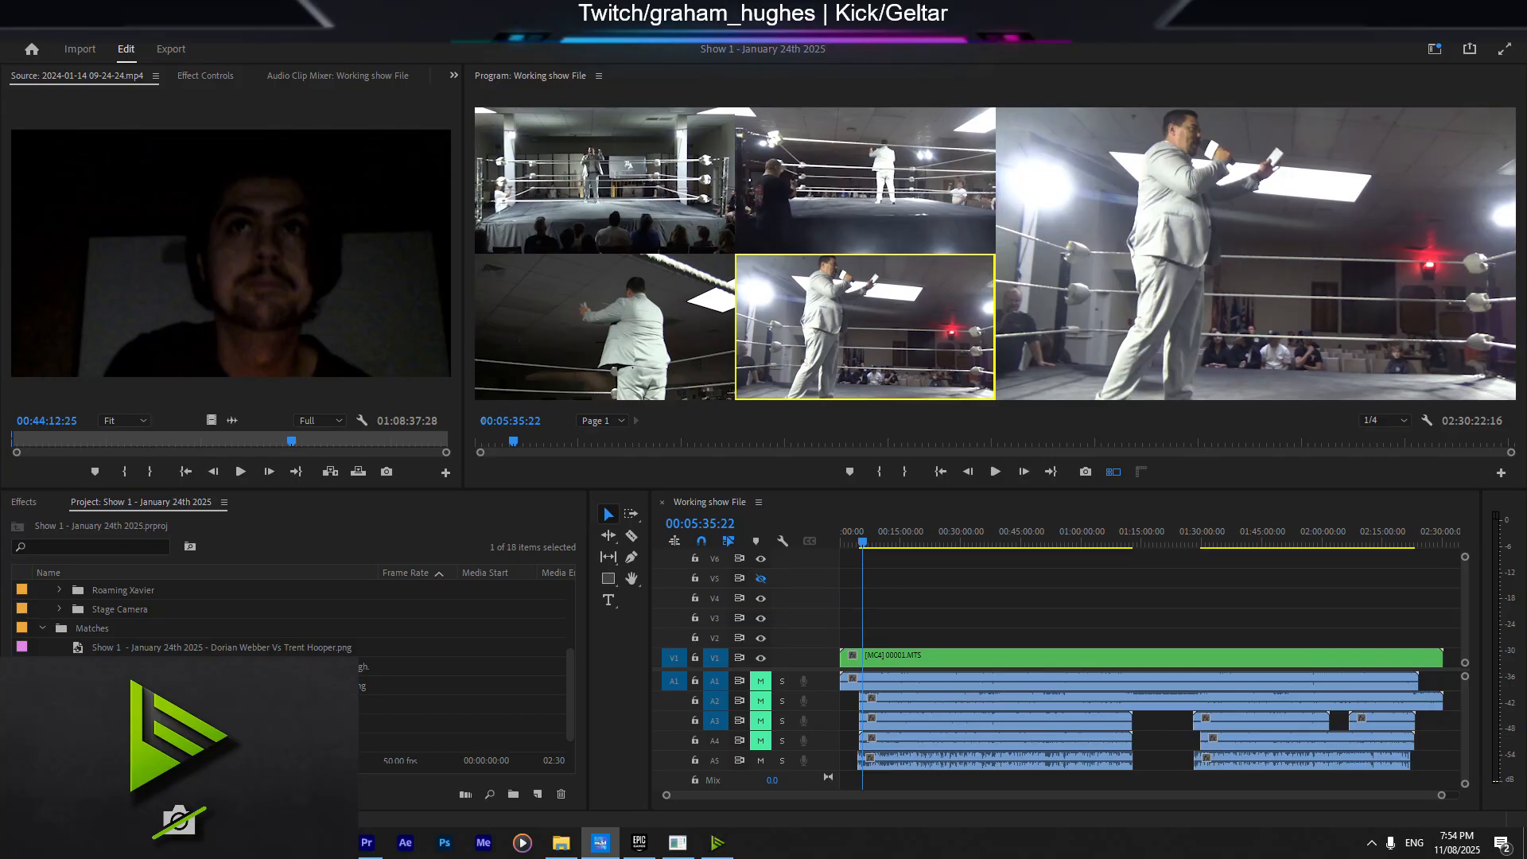
left_click(899, 580)
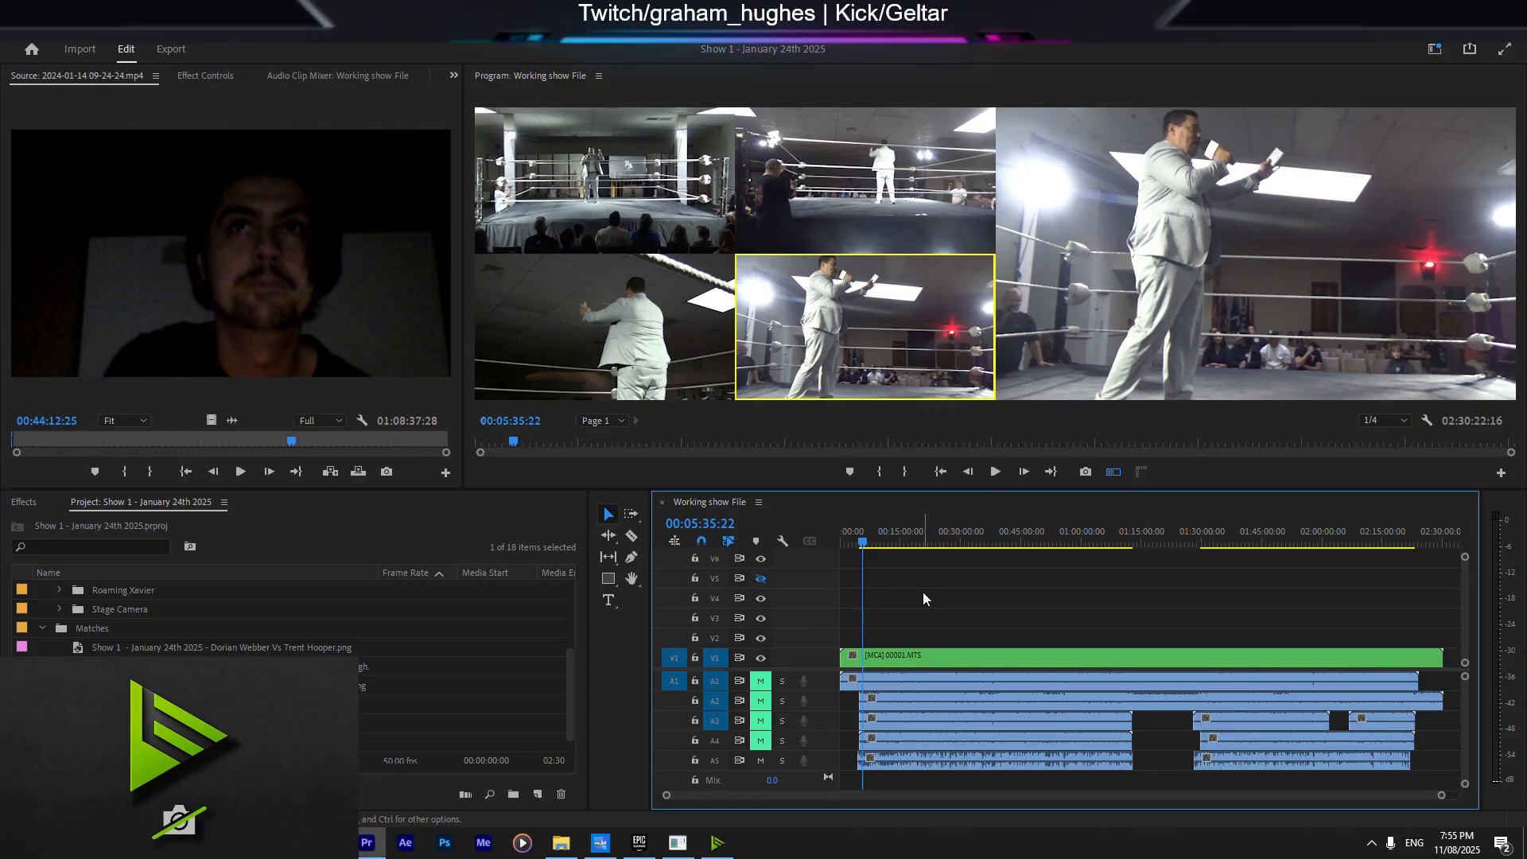
scroll(274, 643, "down", 2)
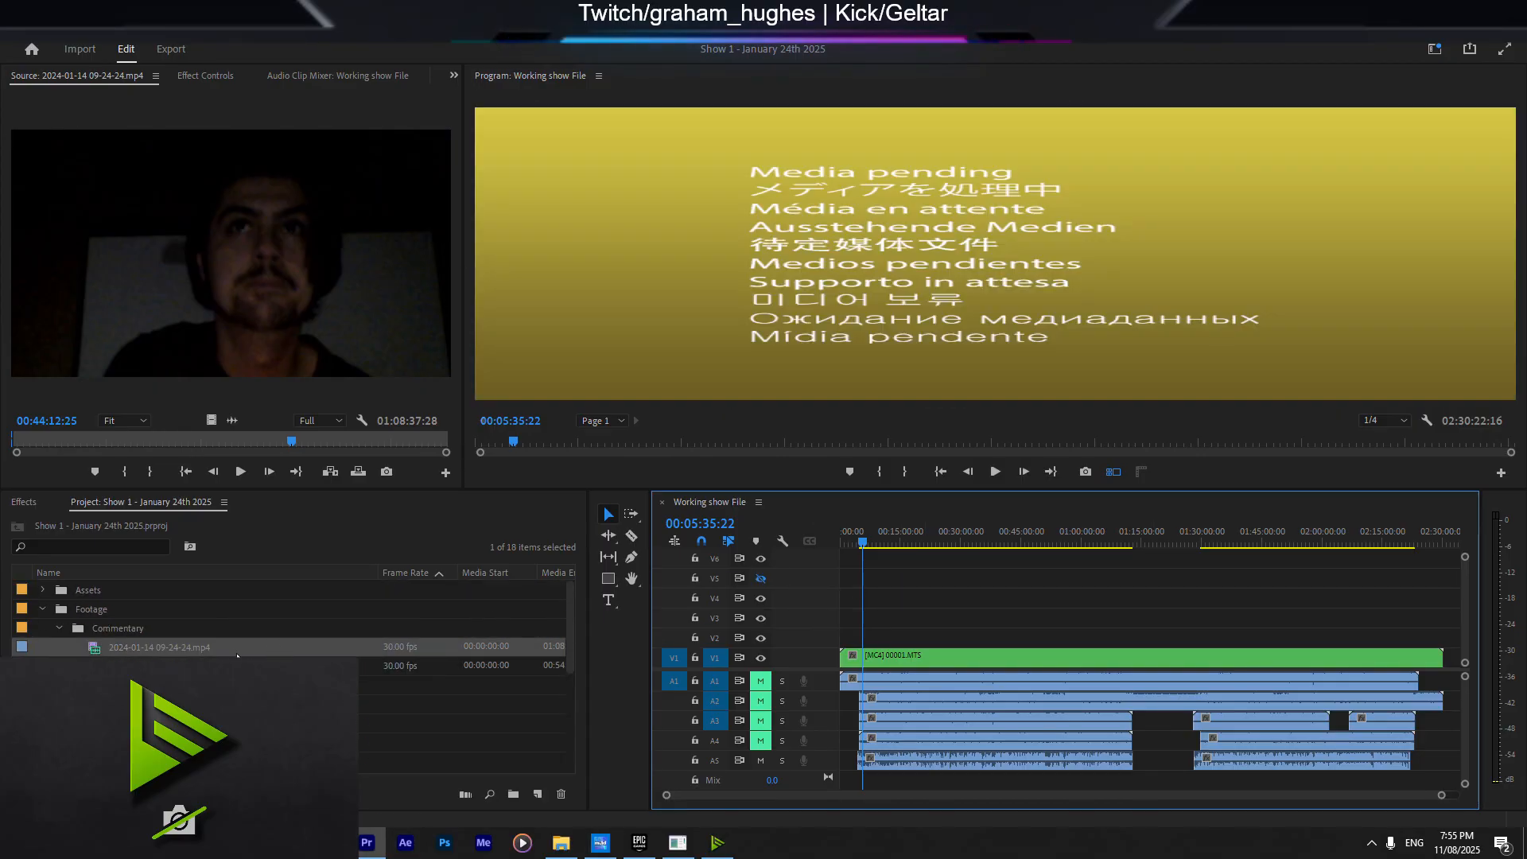
left_click(239, 742)
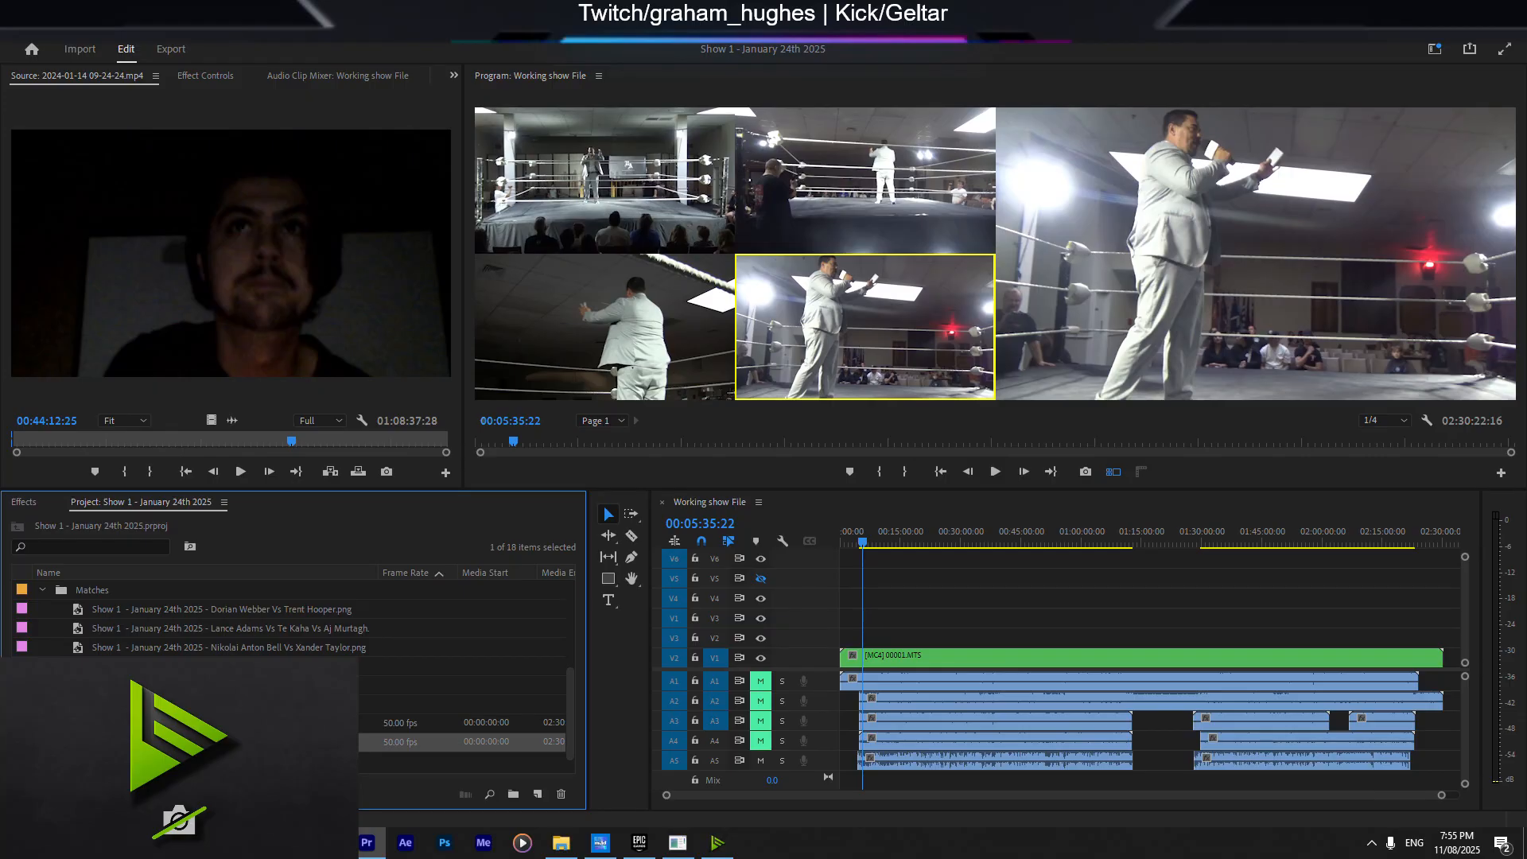
left_click(513, 794)
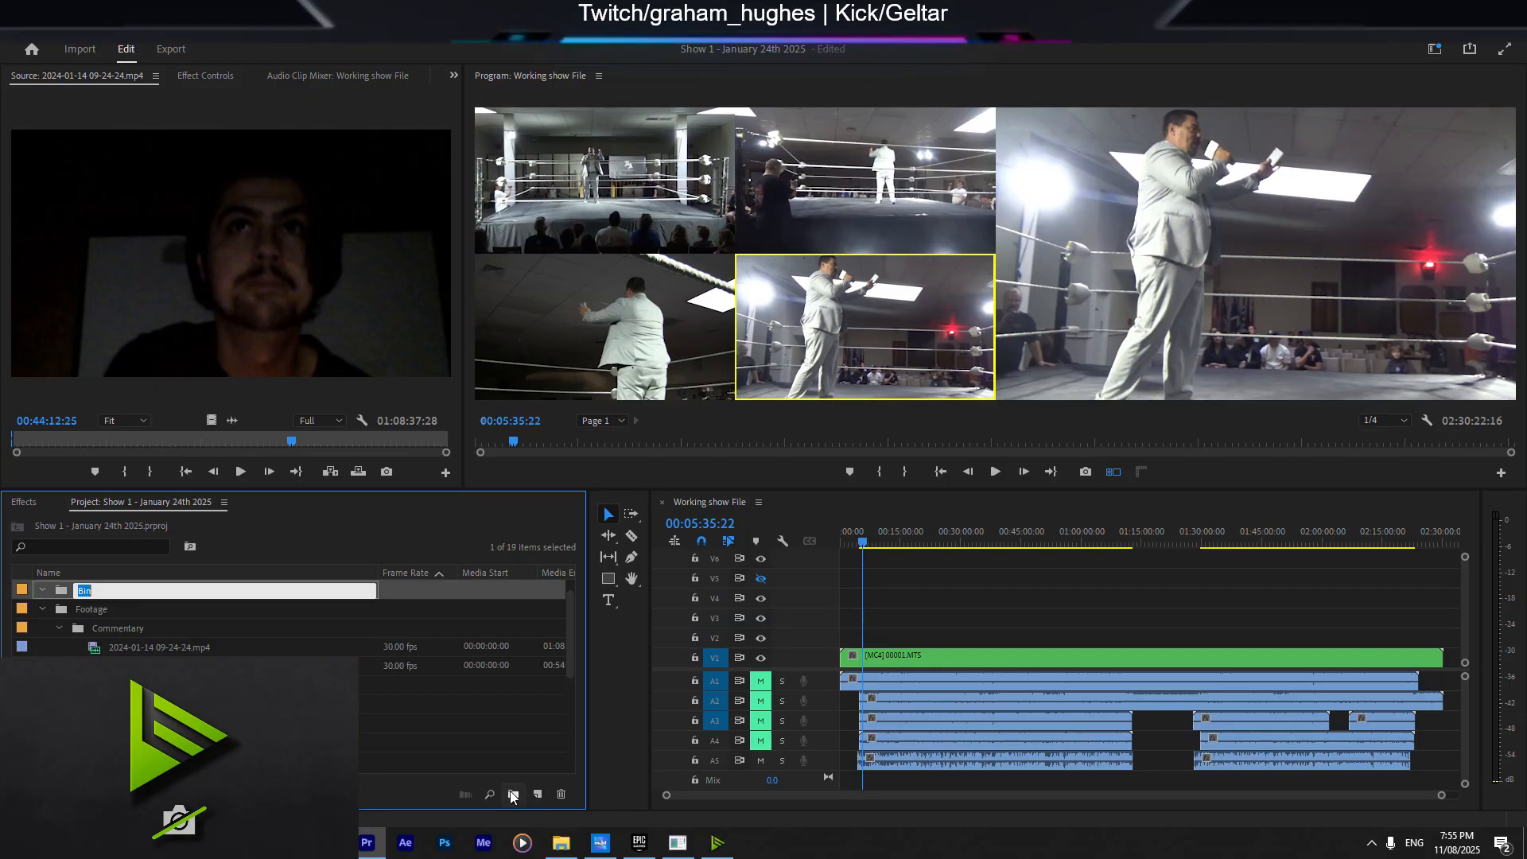
type("Edits")
key("Tab")
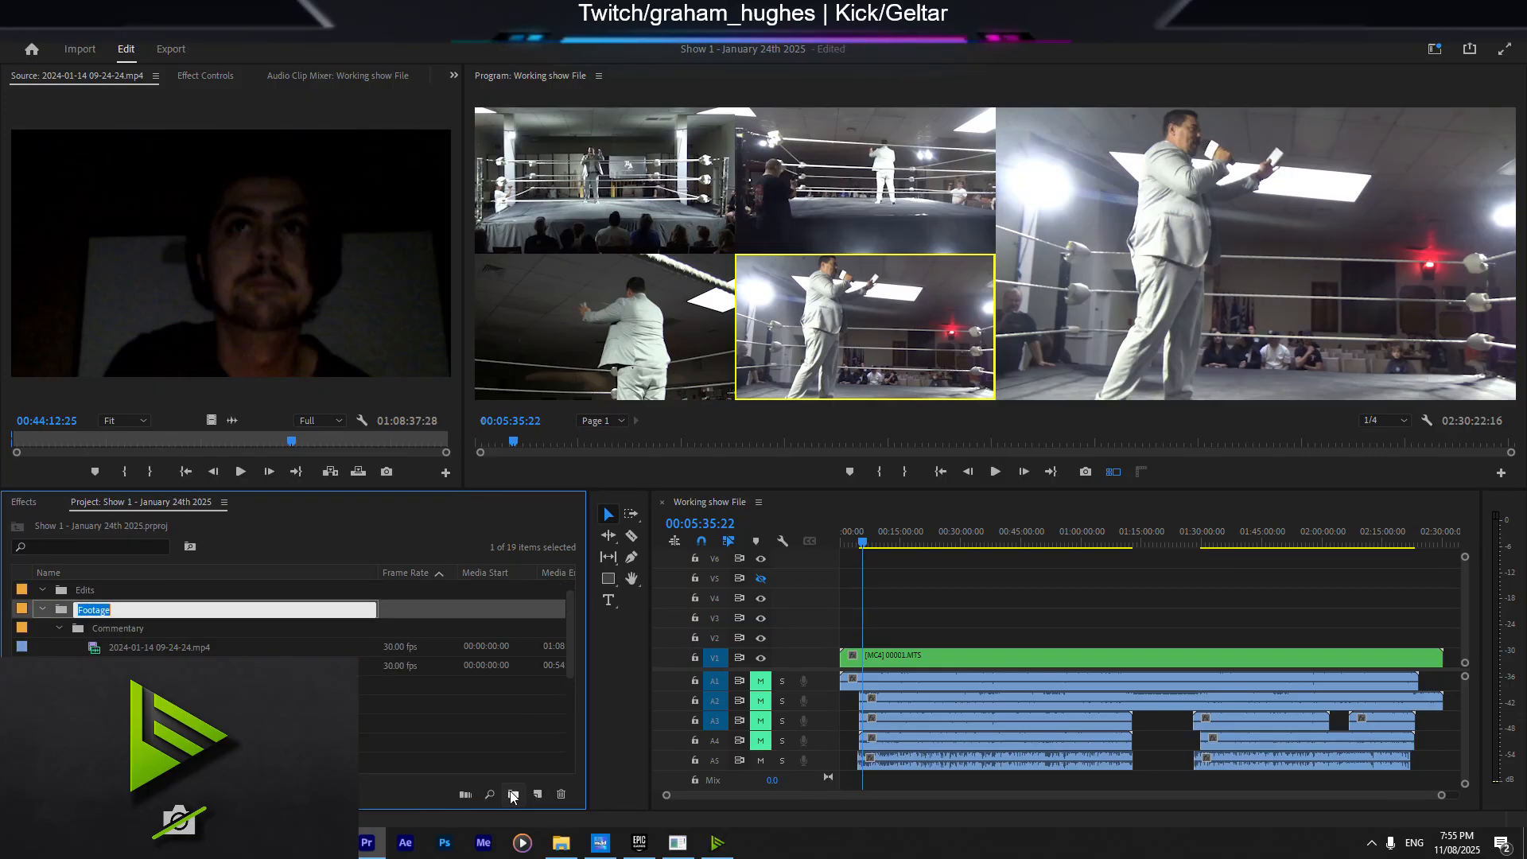
left_click(102, 593)
scroll(208, 686, "down", 3)
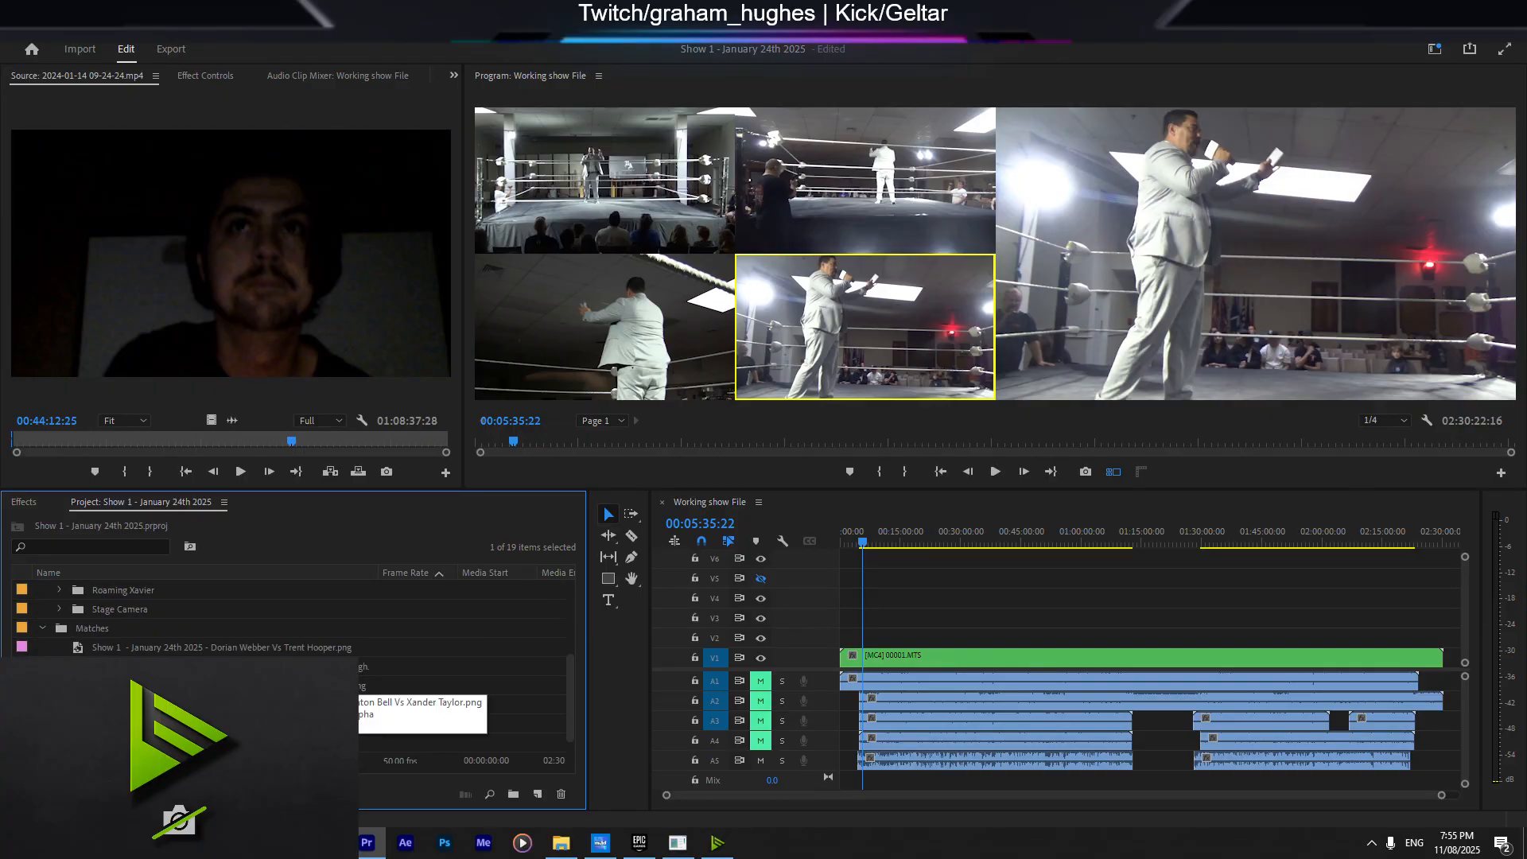
Step: Preview the Working show File sequence from 00:10:05:42 and select the Edits bin in the project list
left_click(881, 539)
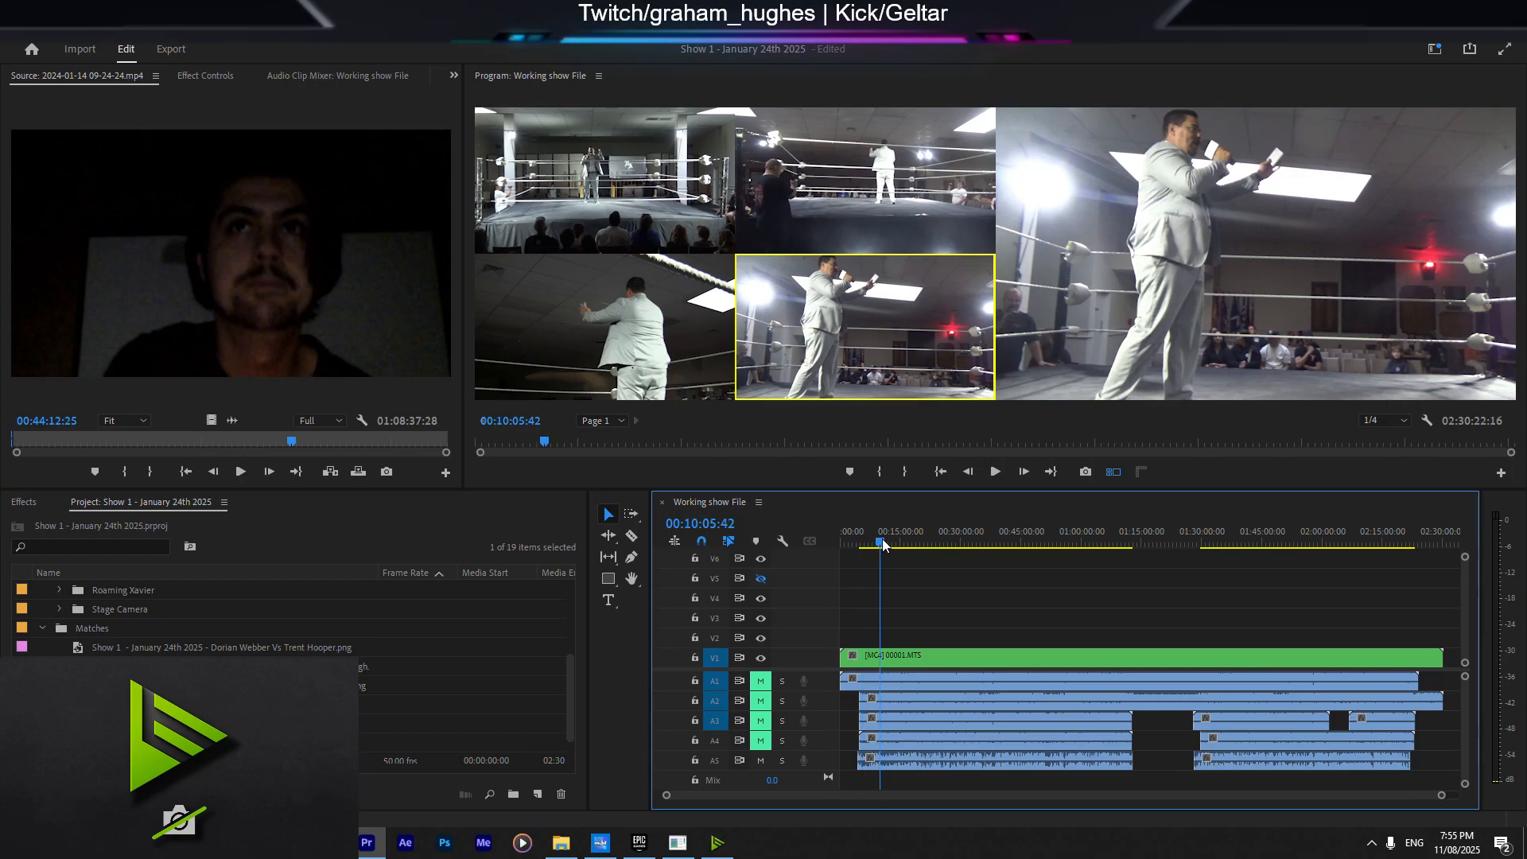
scroll(95, 619, "up", 3)
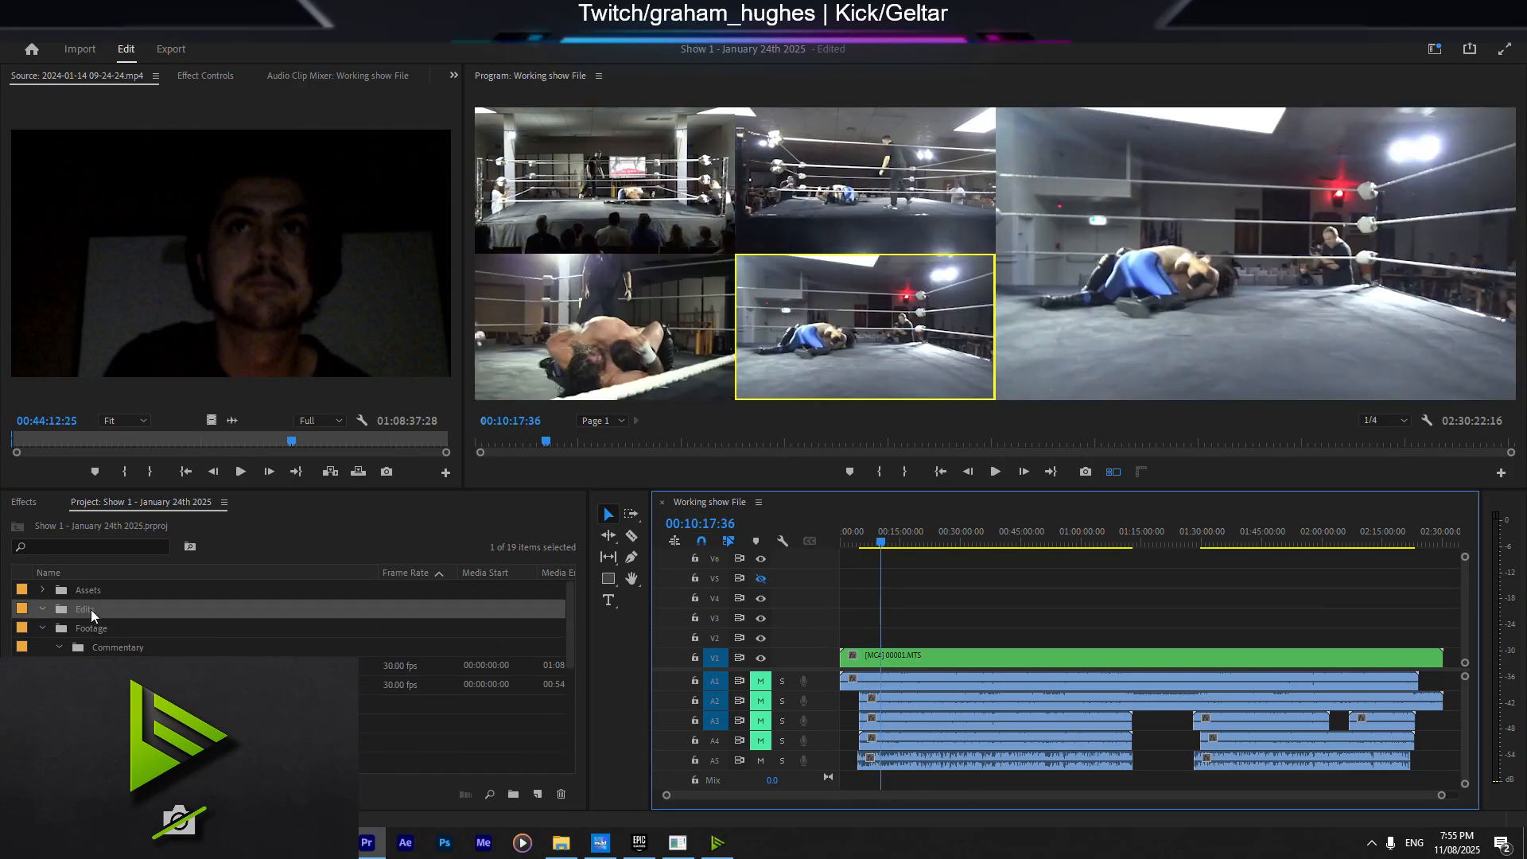
left_click(89, 608)
left_click(90, 608)
left_click(455, 602)
left_click(97, 608)
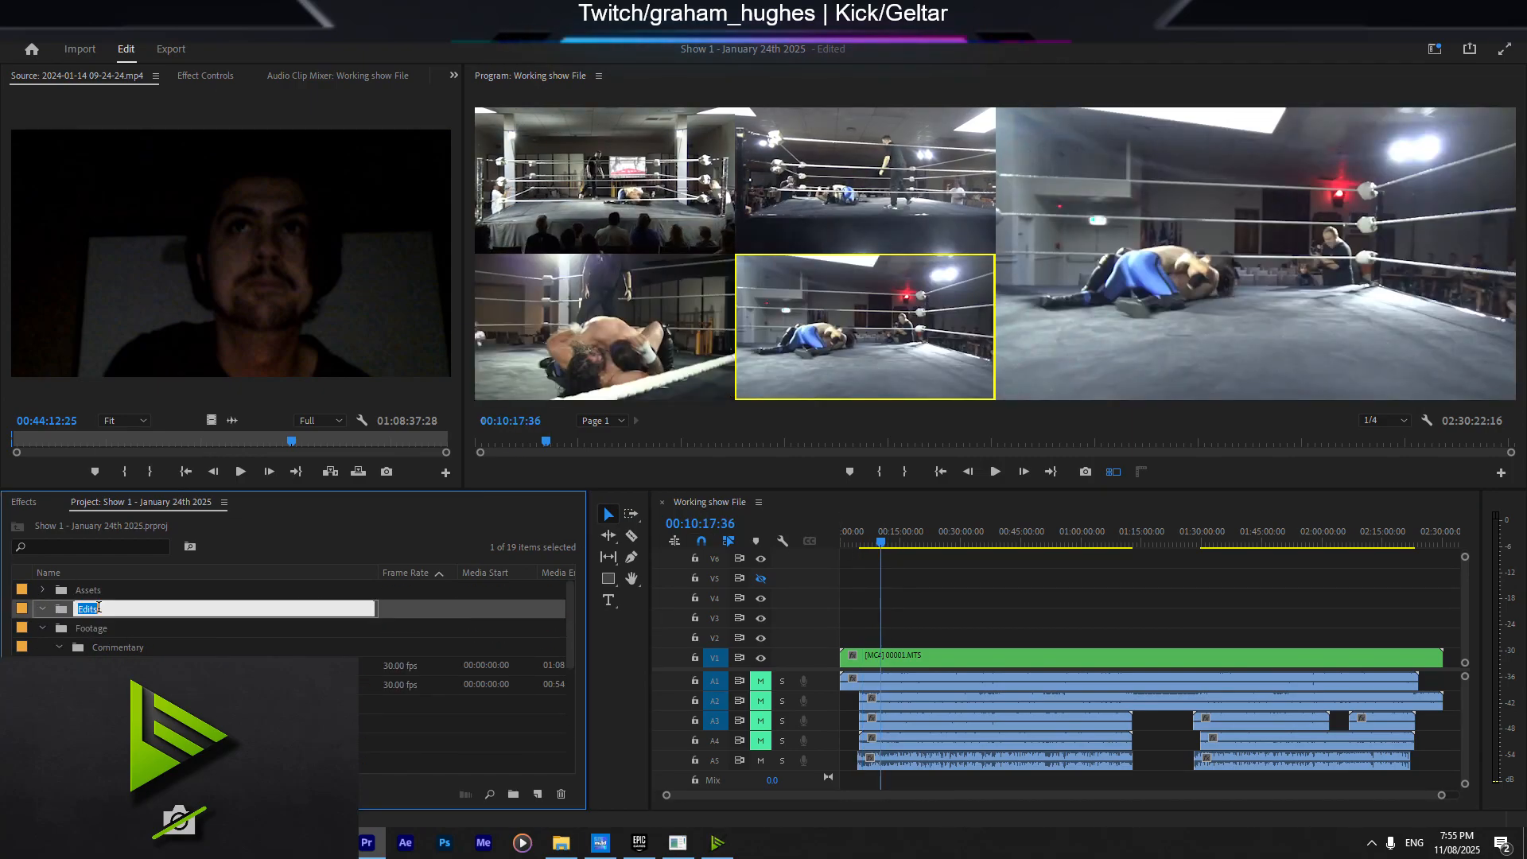
left_click(406, 608)
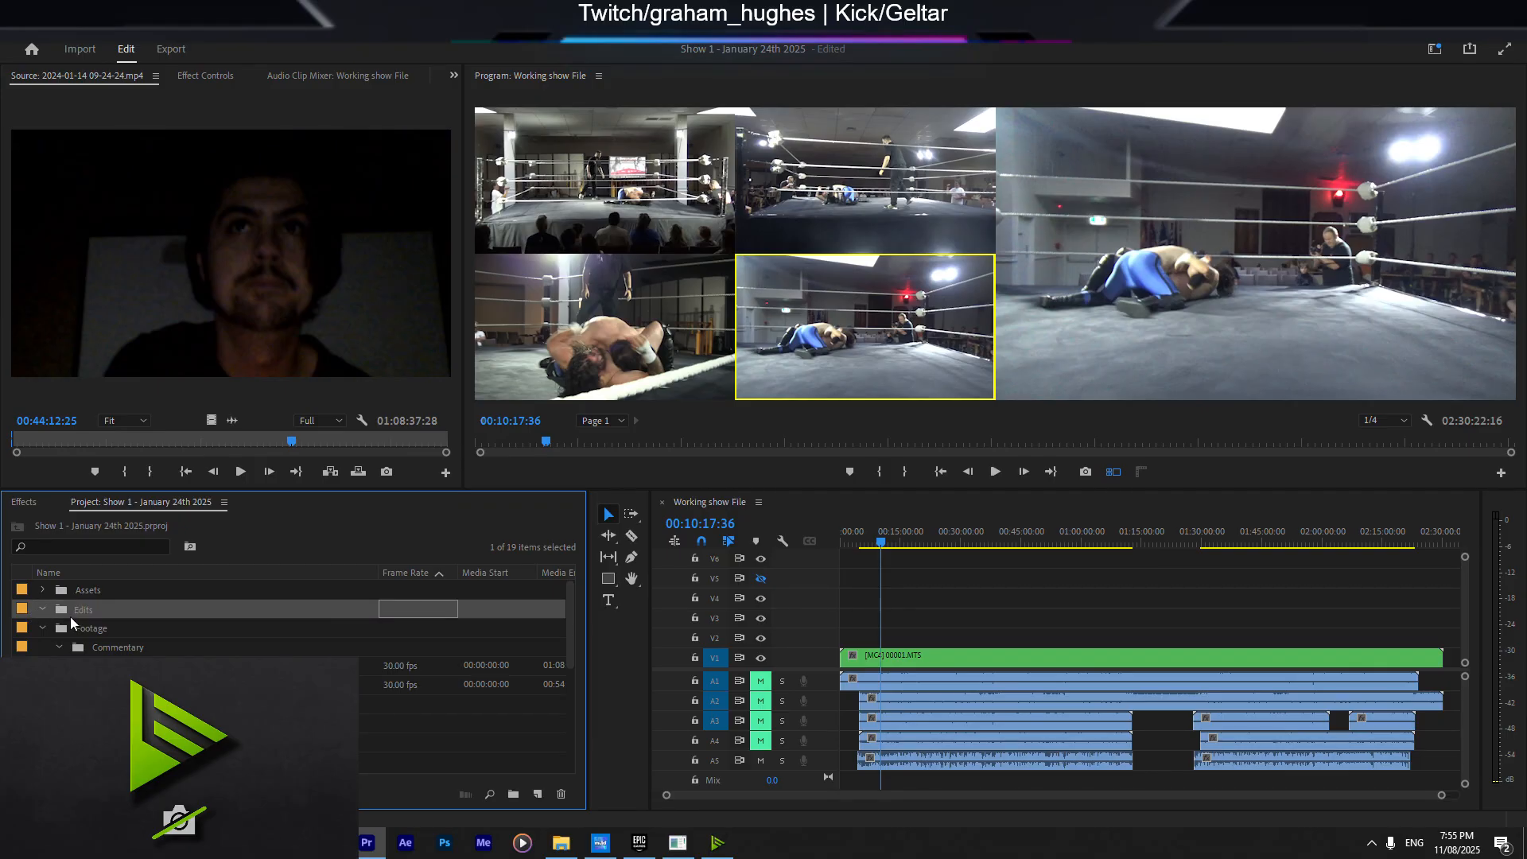
Step: Create a sequence named Show 1 - January 24th 2025 - Match 1 - Spartan Vs Tommy Fusion in the Edits bin
left_click(92, 611)
left_click(63, 612)
key("ctrl+n")
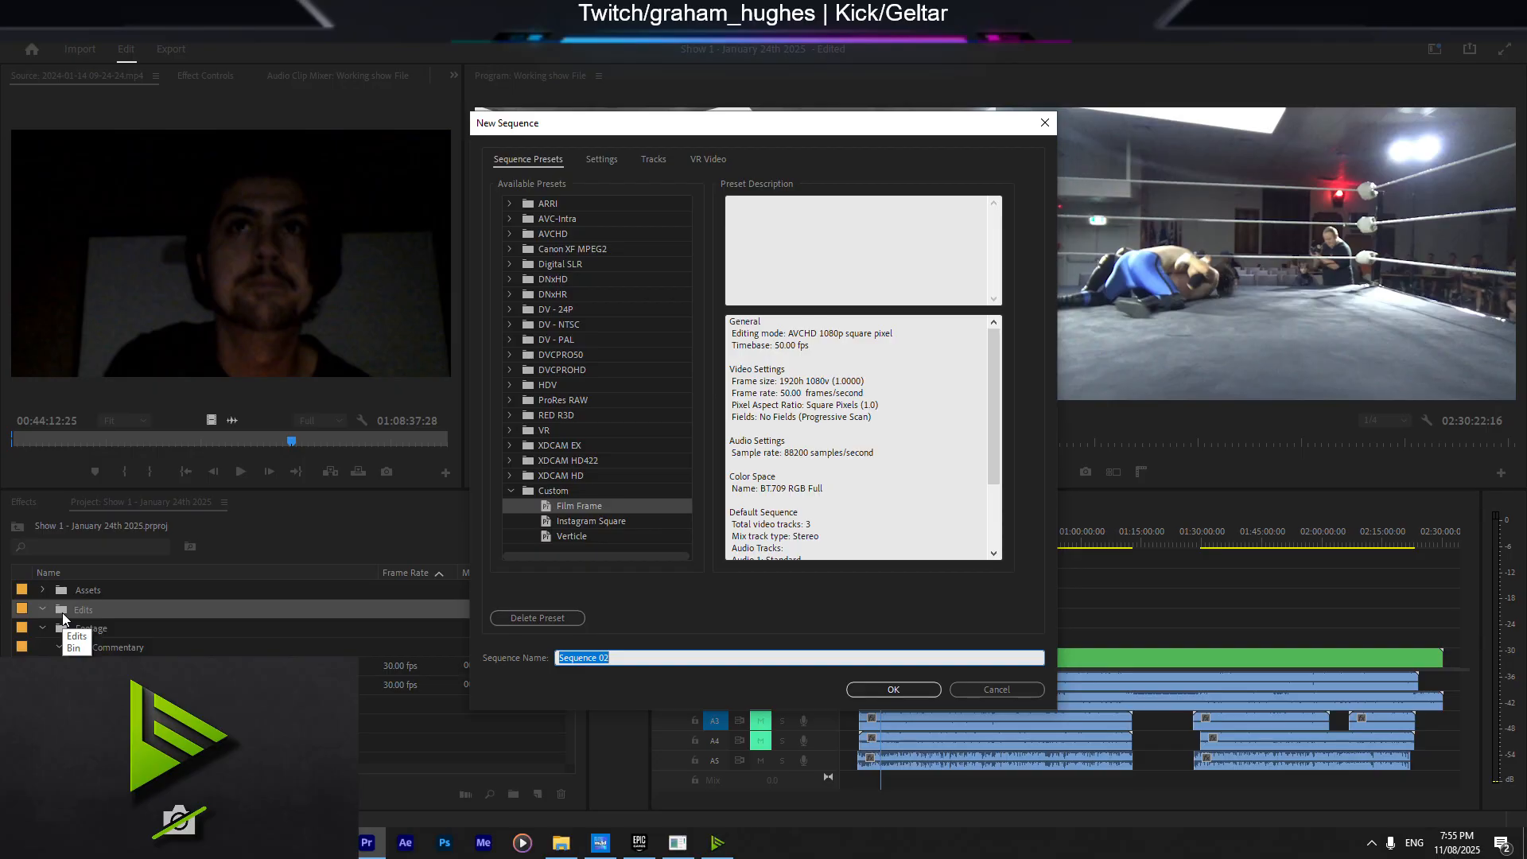
type("Sho")
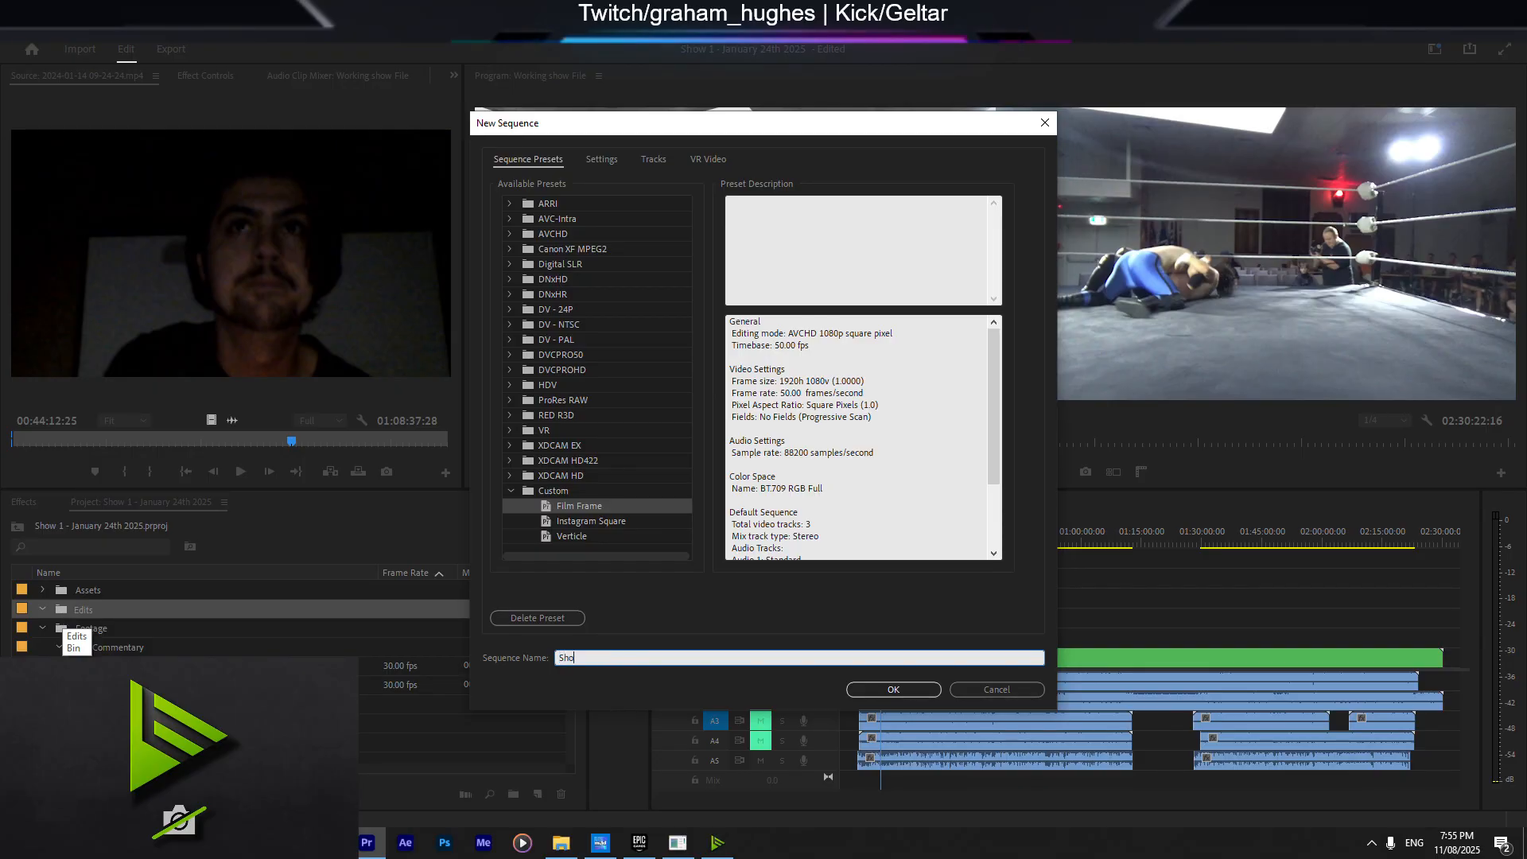
type("w 1 - January 24th 2025 - Match 1 - Spartan Vs Tommy Fusion")
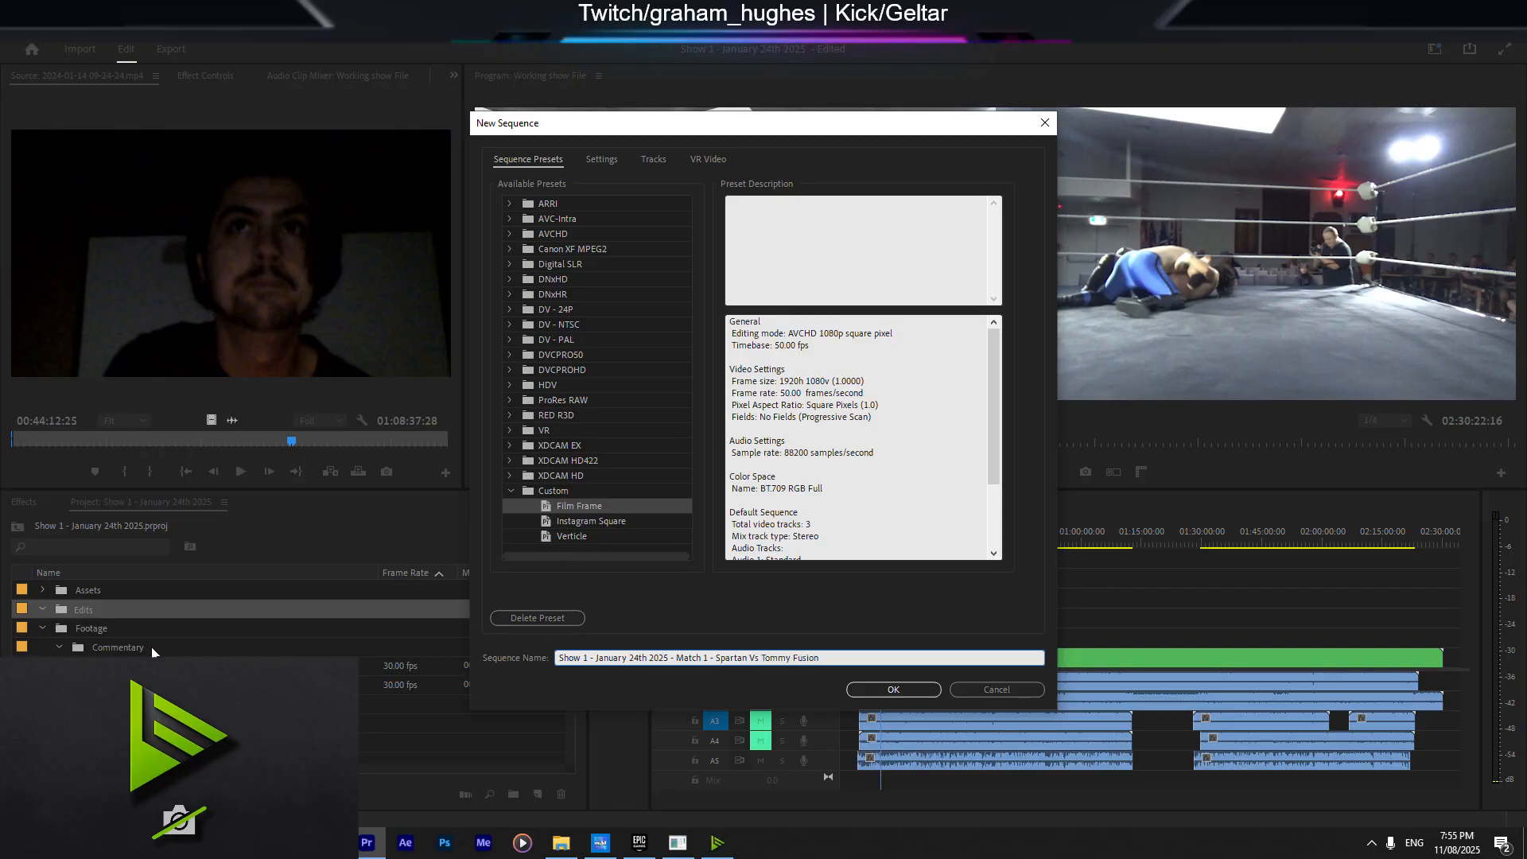
left_click(897, 691)
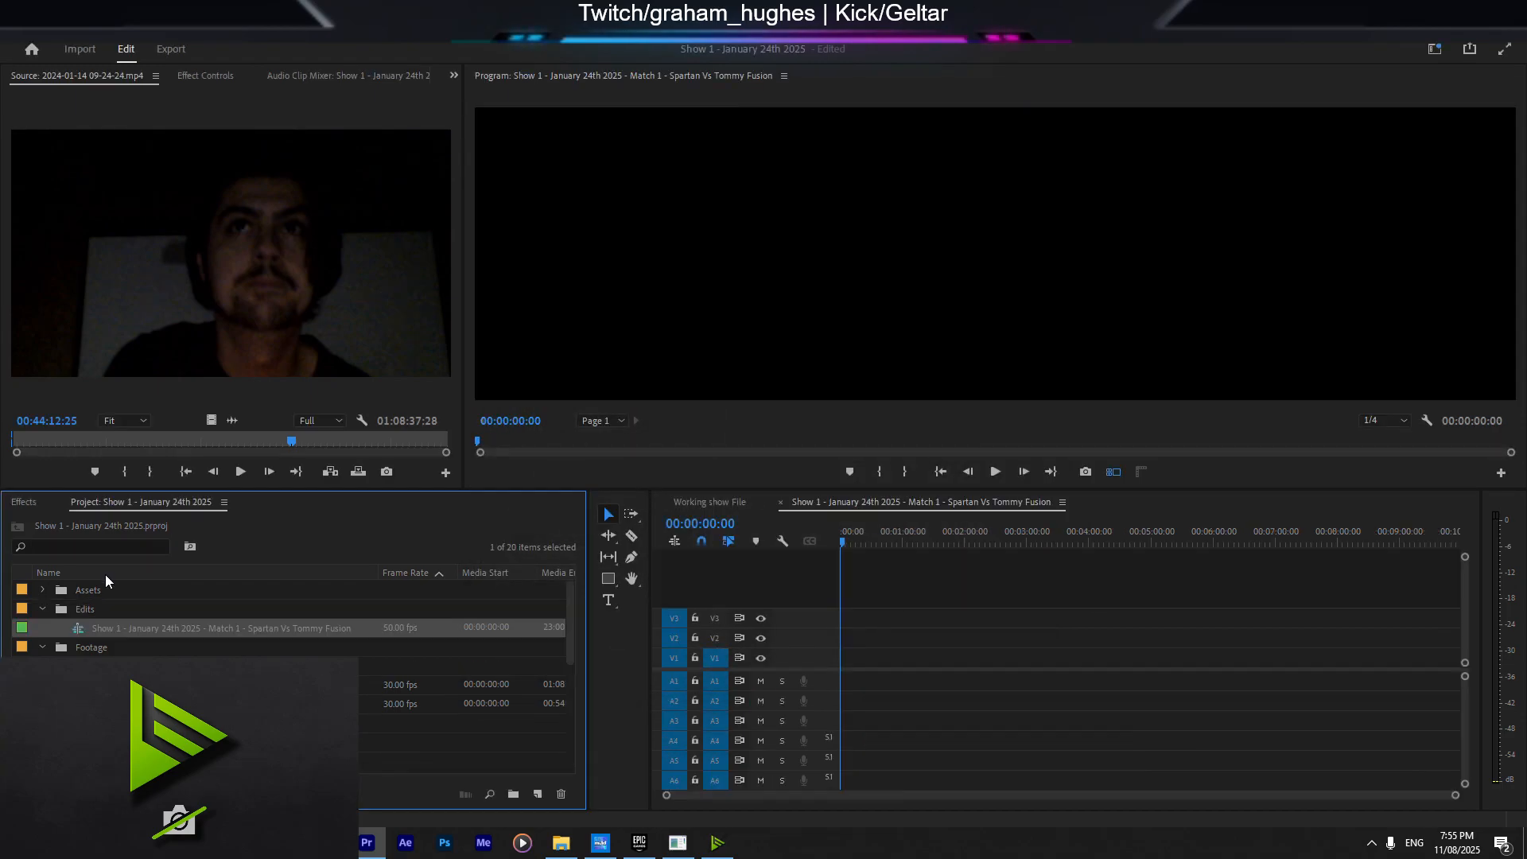
Step: Expand the Assets bin and import the Janaury 24th 2025 Intro video into it from the Show 1 folder in File Explorer
scroll(422, 652, "down", 5)
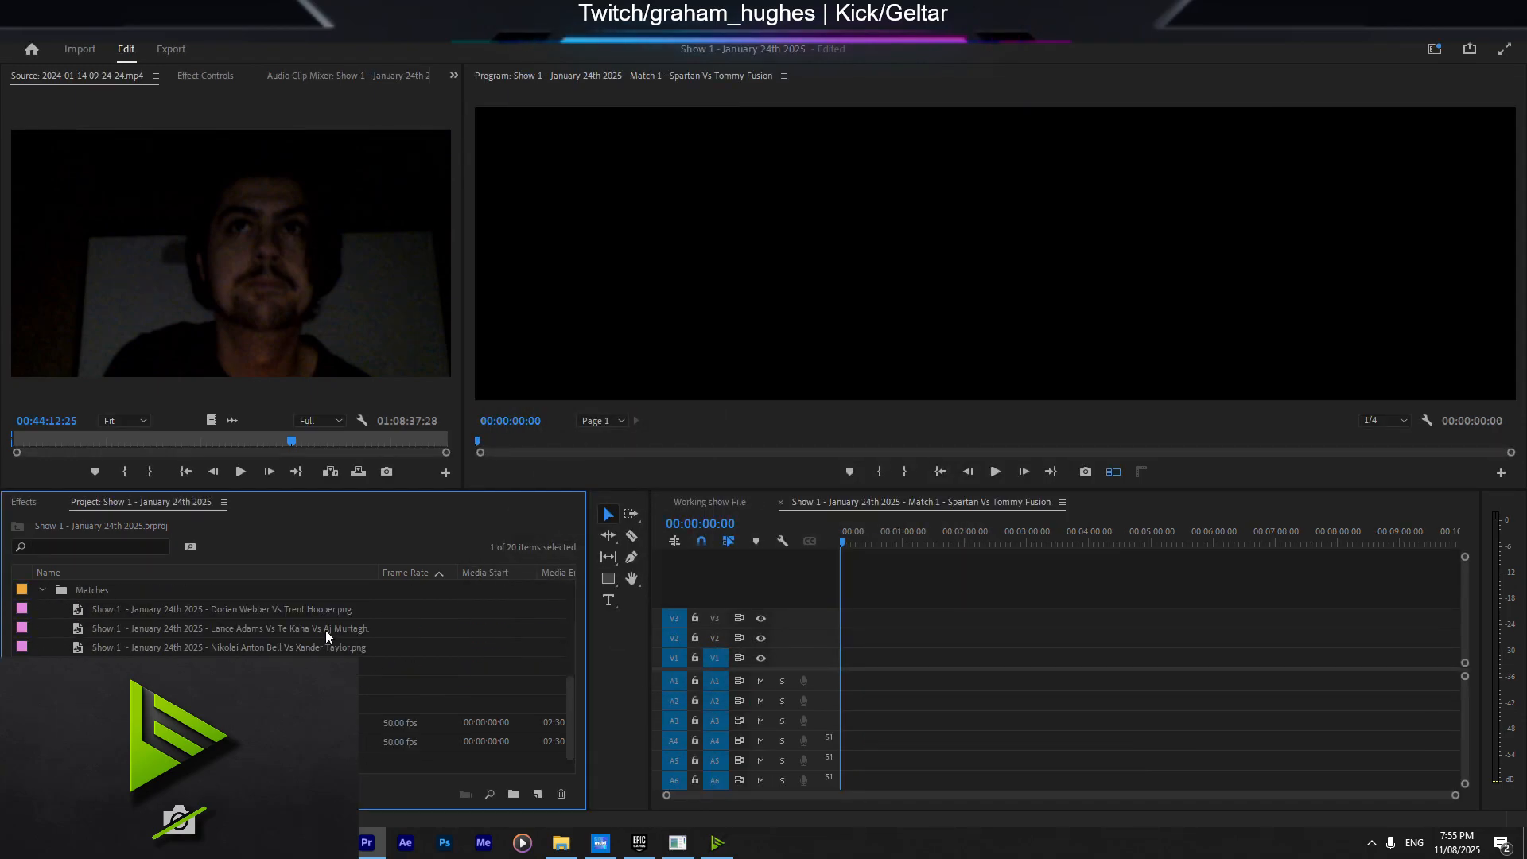
scroll(294, 628, "up", 5)
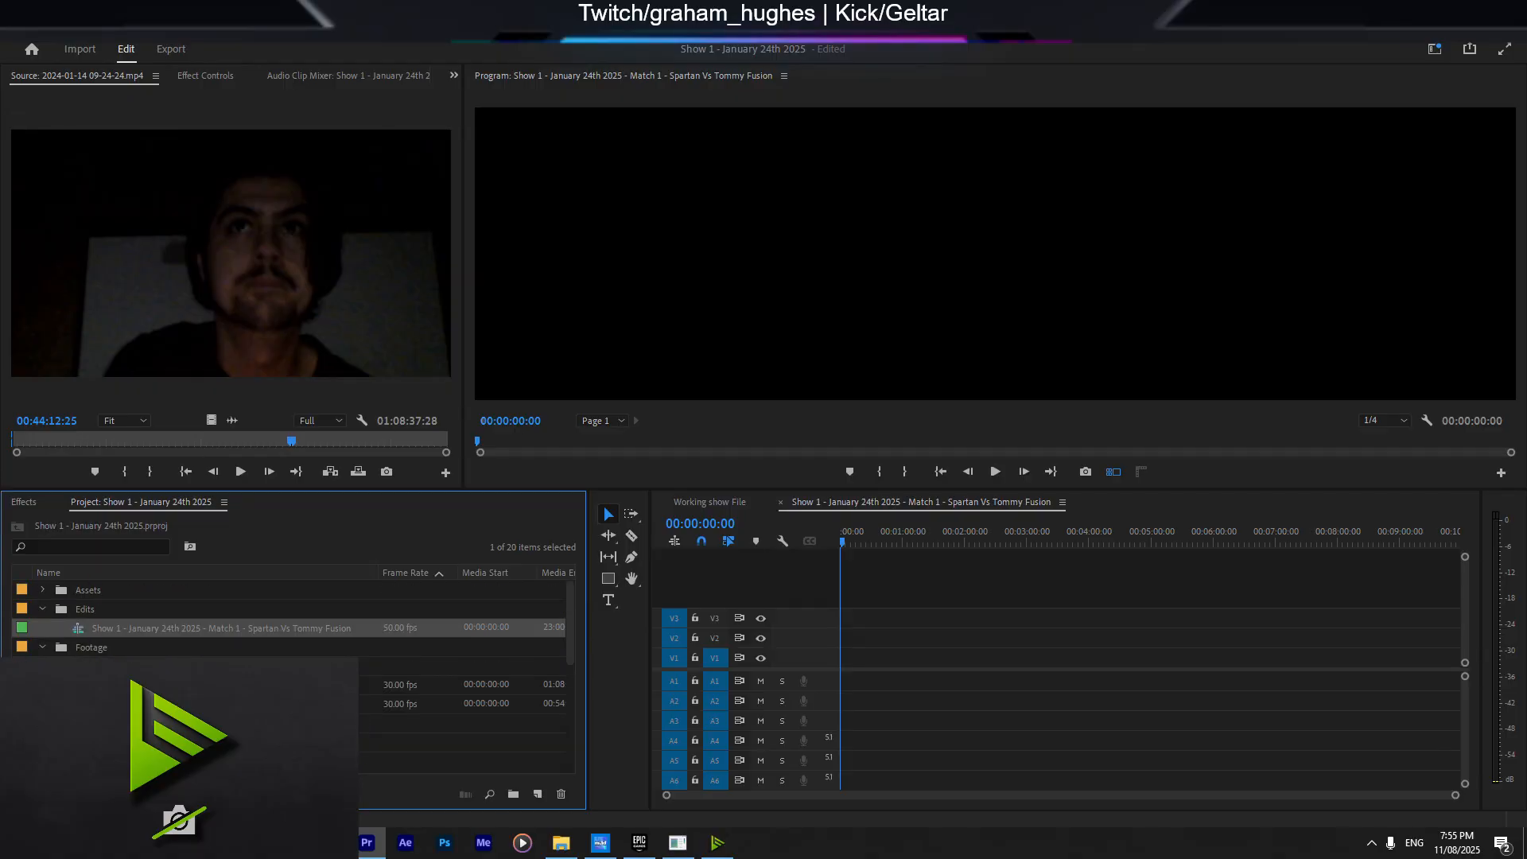
left_click(49, 598)
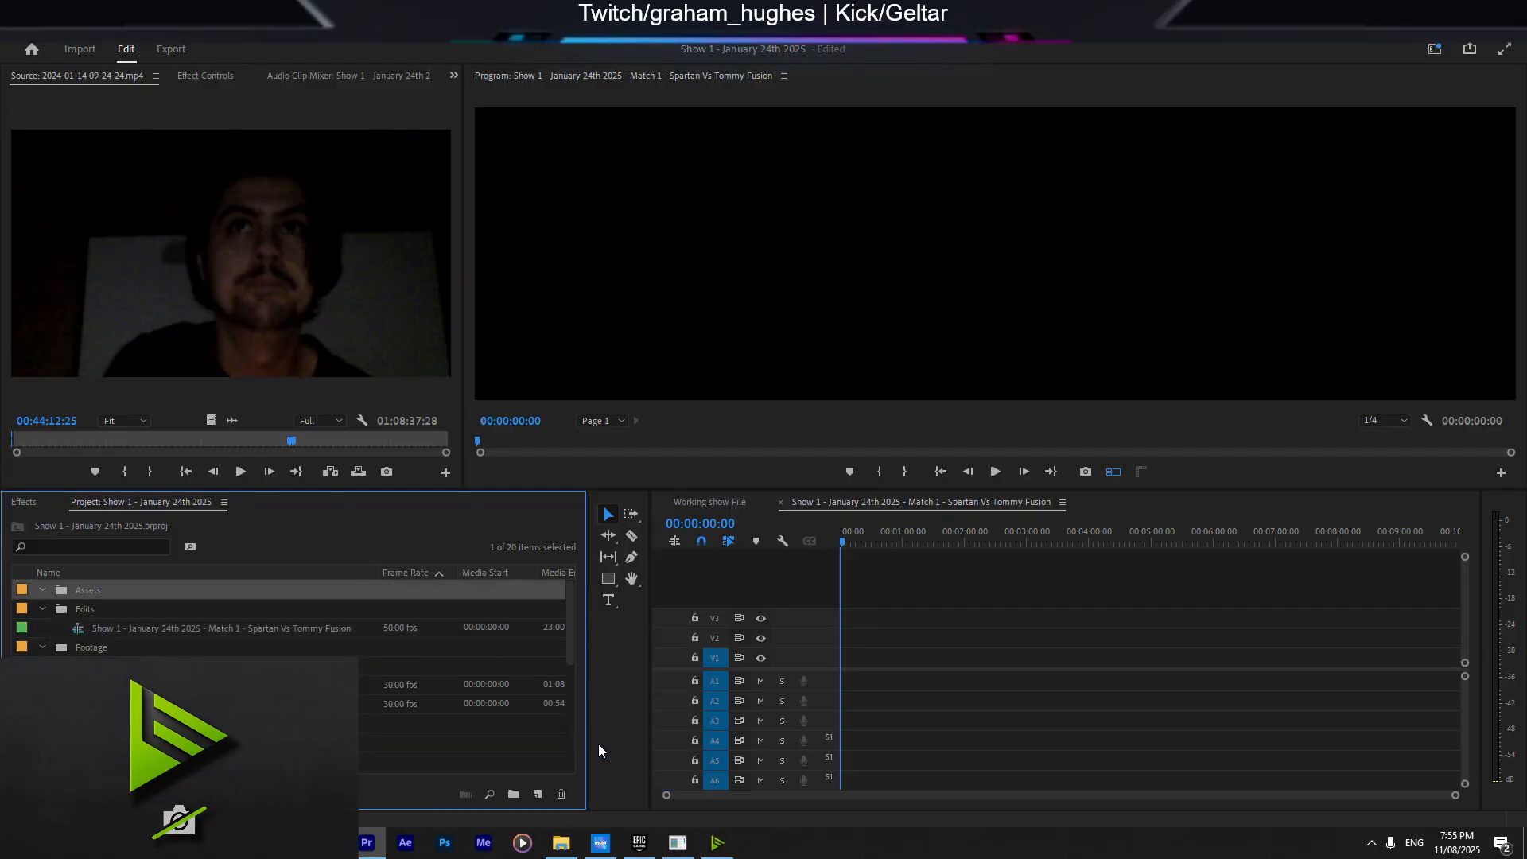
left_click(559, 845)
left_click(268, 409)
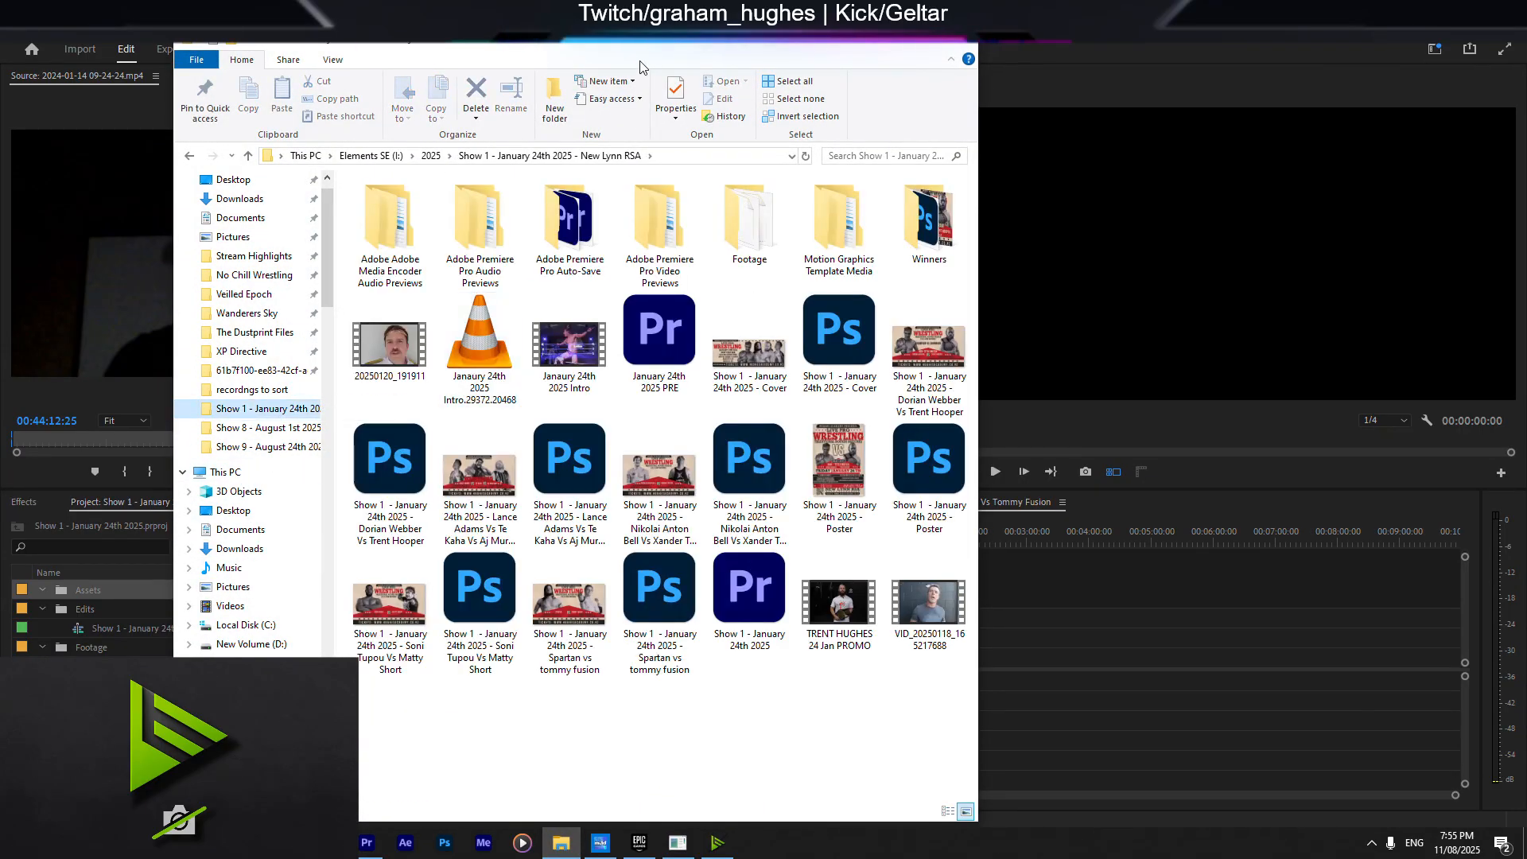
left_click(581, 381)
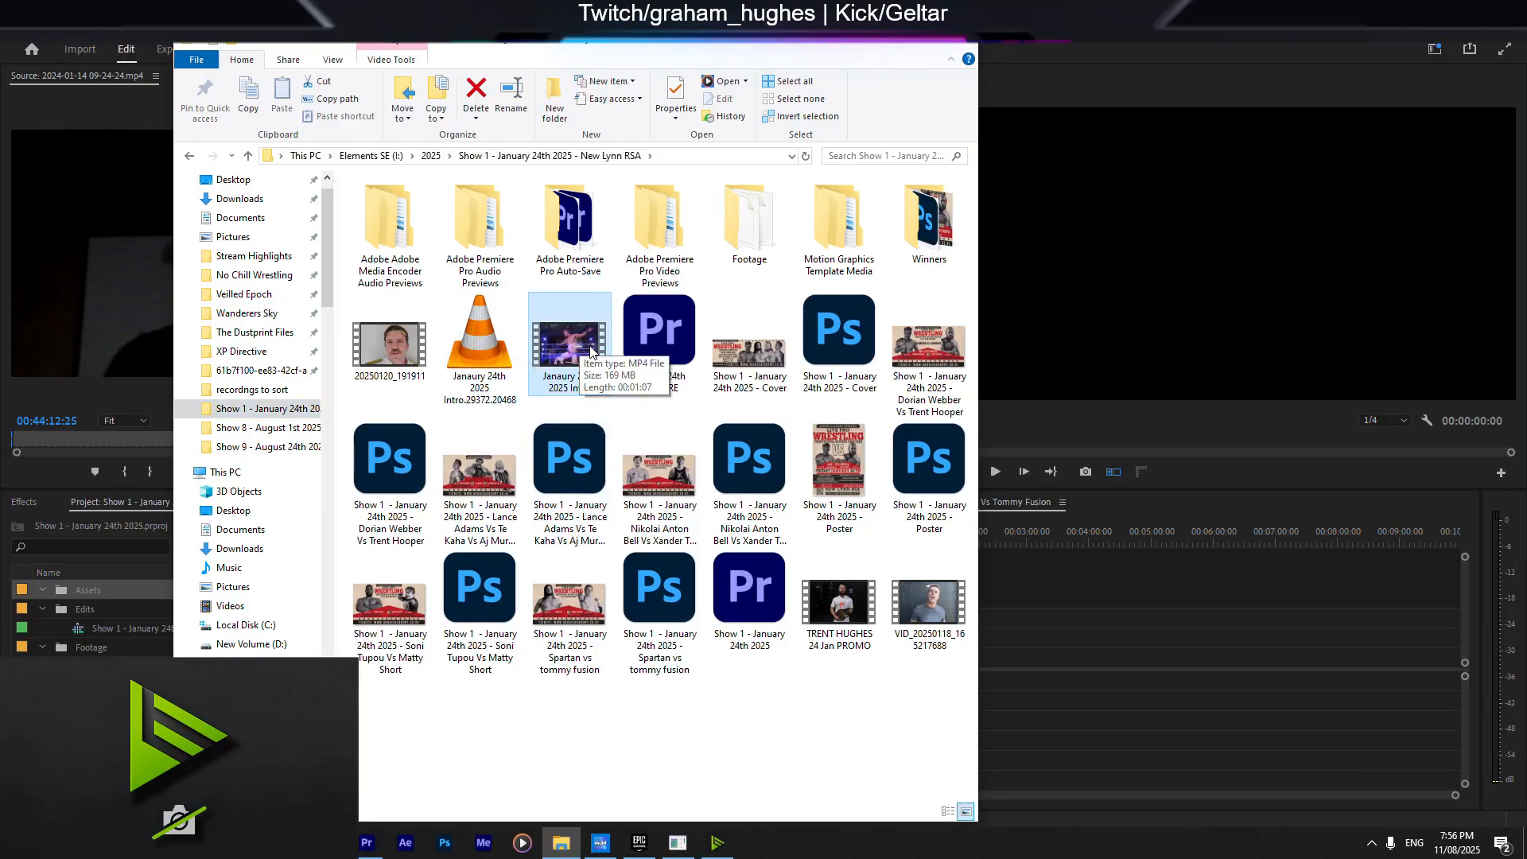
left_click_drag(594, 353, 106, 590)
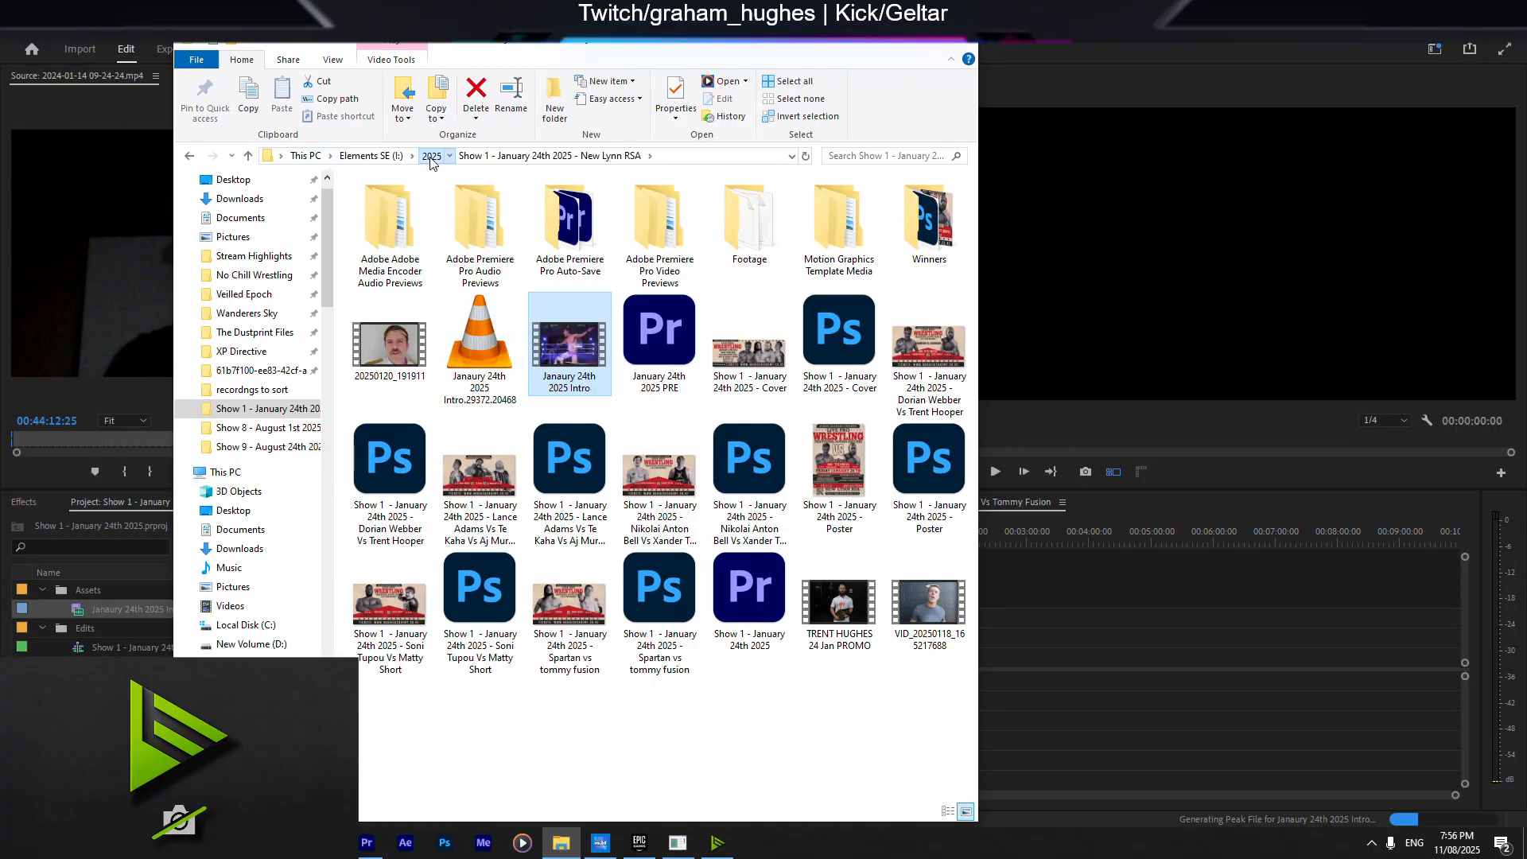
Step: Import HSA logo DVD 3 and HA Intro - Outro from the 2025 drive folder's Yearly Moving Files into the Assets bin
left_click(431, 155)
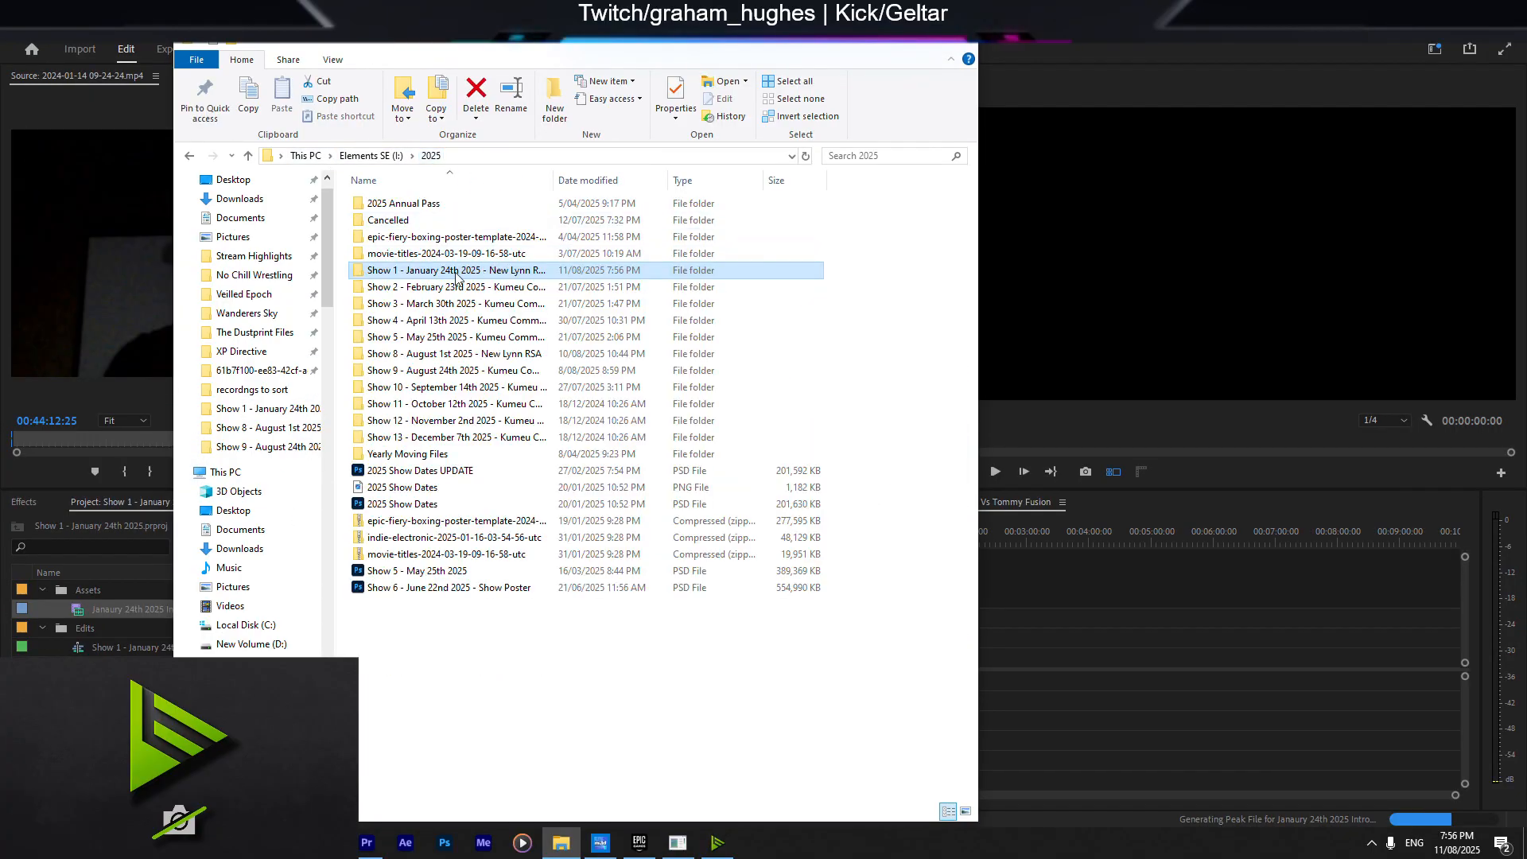
double_click(458, 454)
left_click(100, 667)
scroll(100, 667, "down", 5)
scroll(100, 666, "up", 3)
scroll(286, 637, "down", 5)
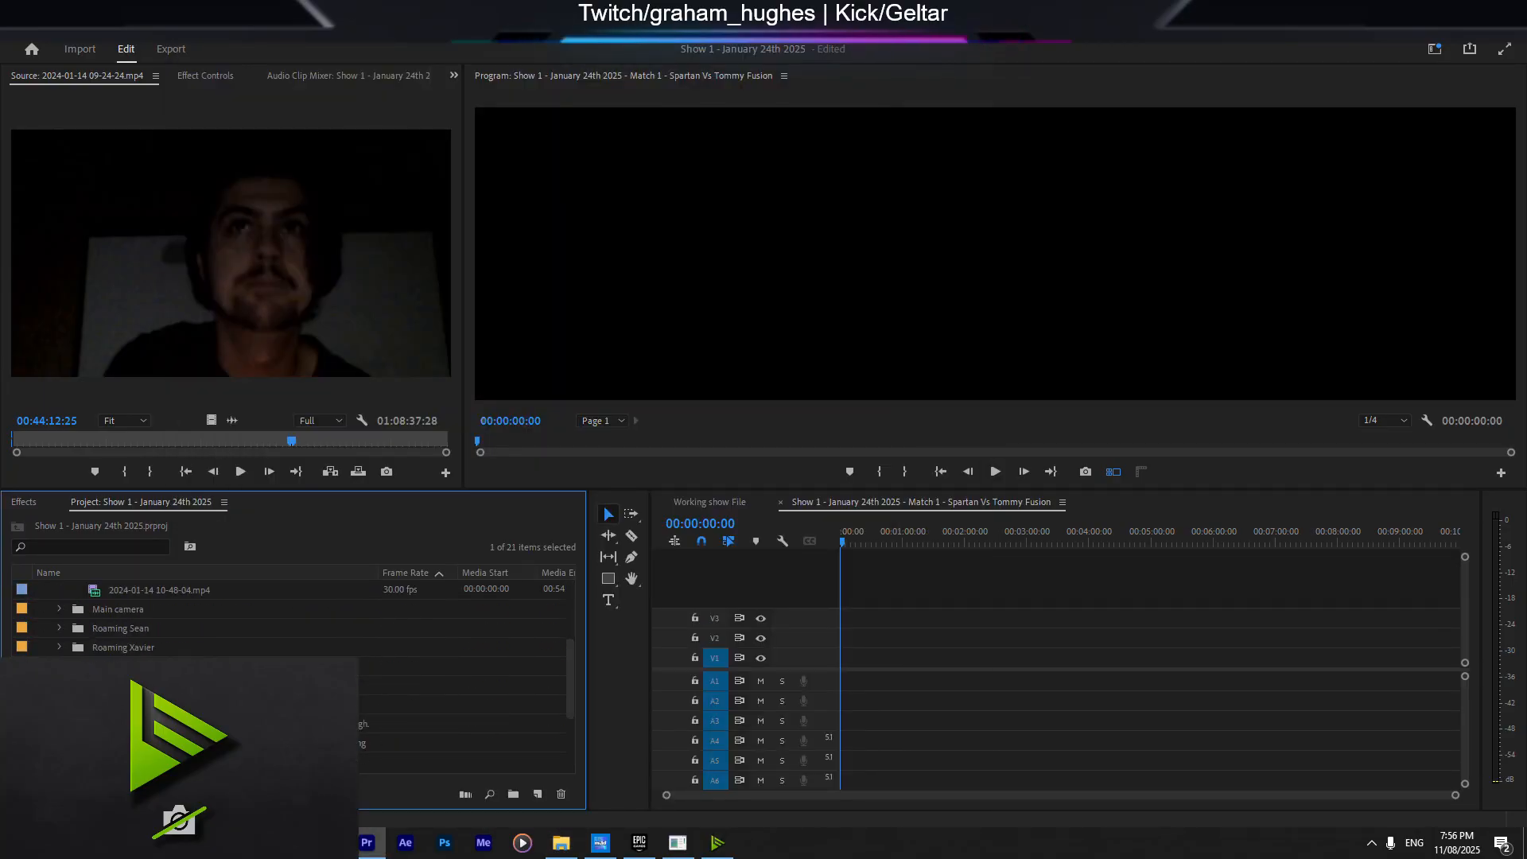
scroll(286, 636, "up", 5)
left_click(117, 594)
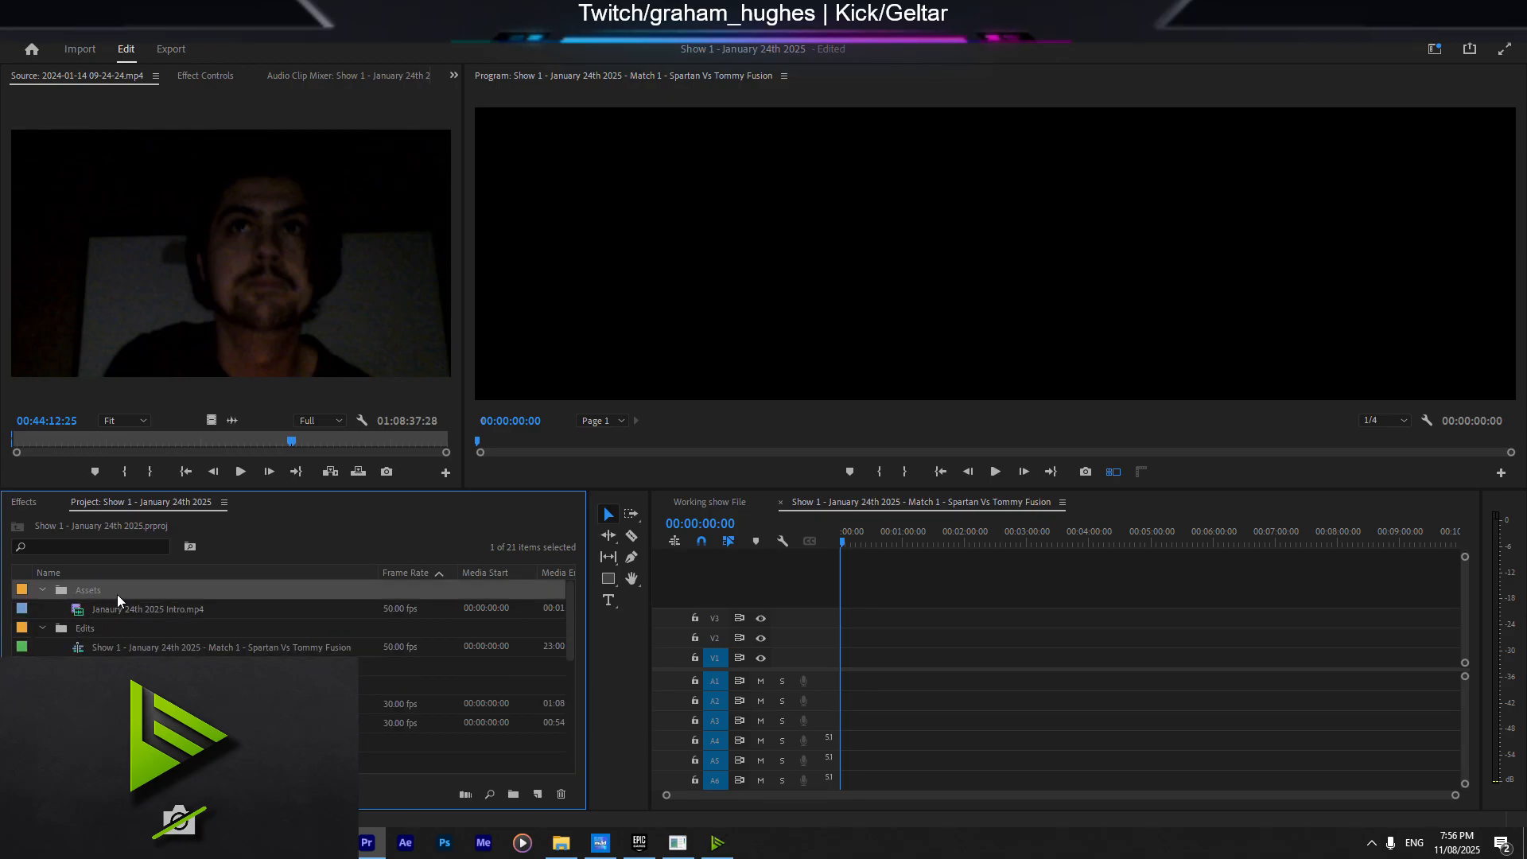
left_click(561, 843)
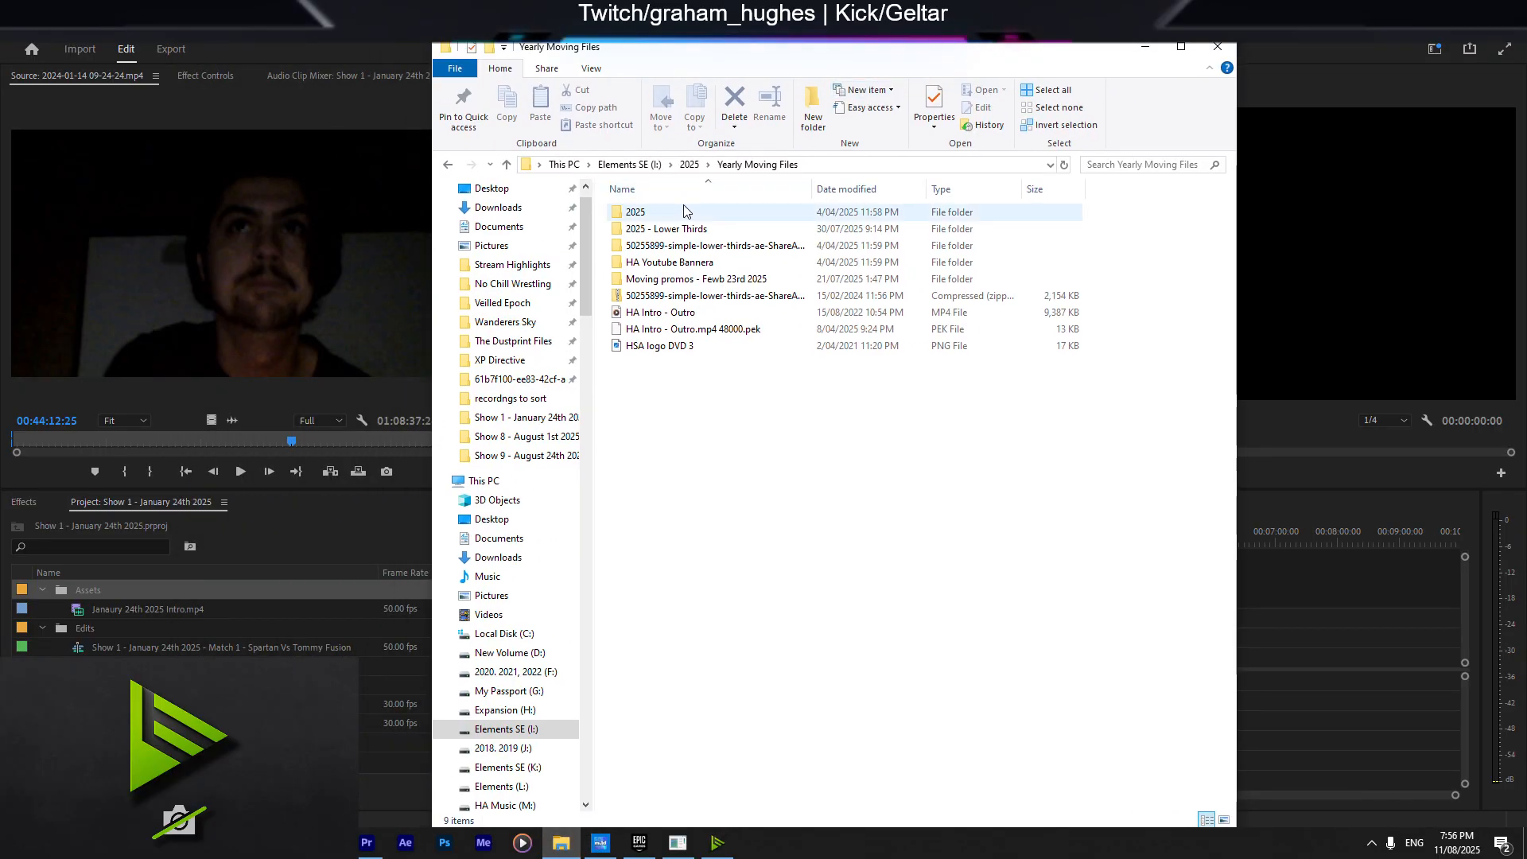
left_click(683, 346)
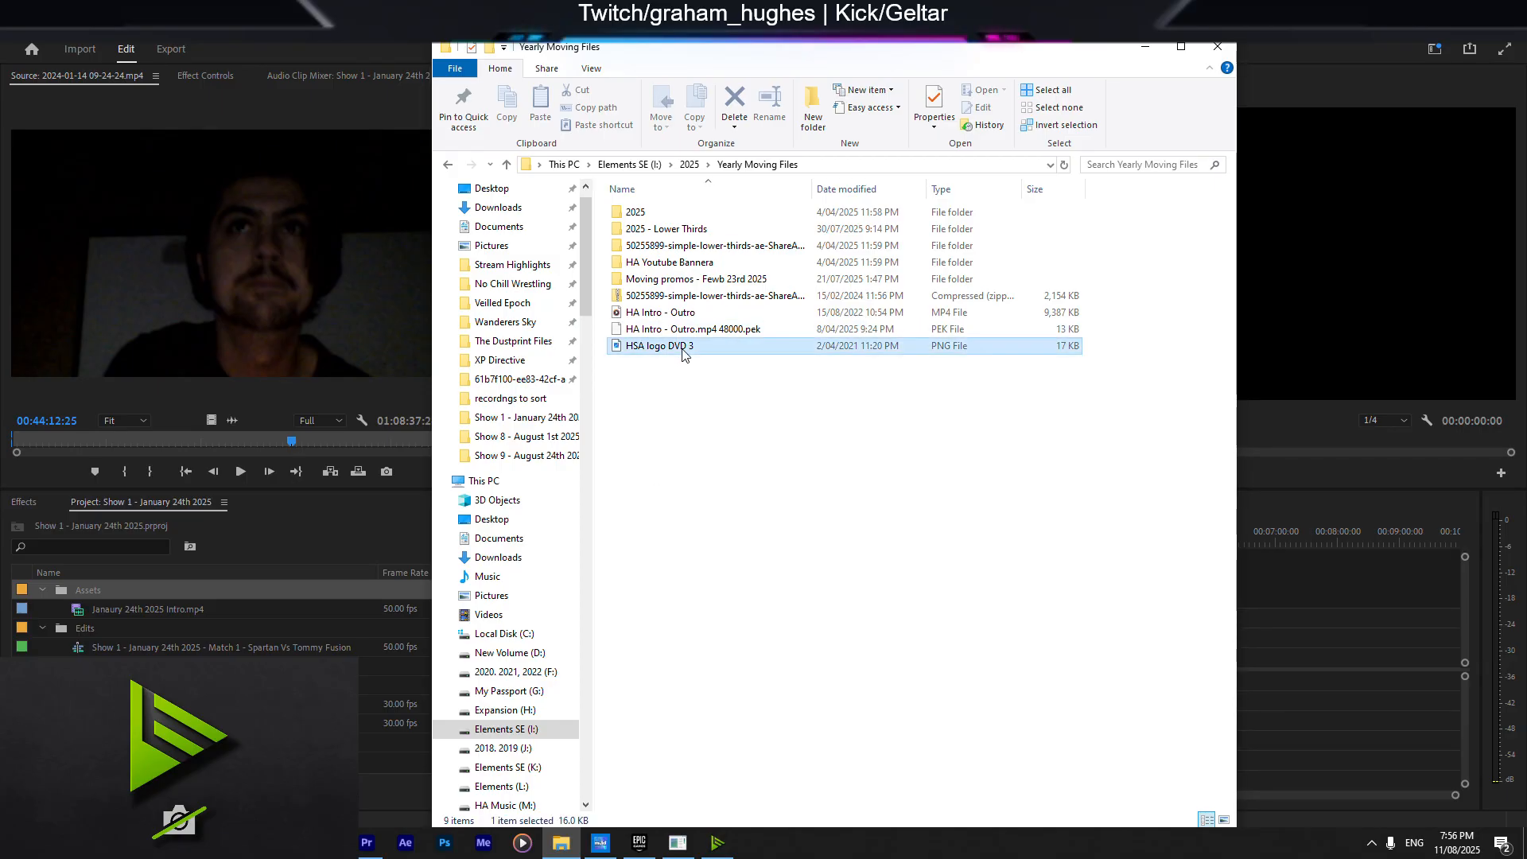
left_click(665, 313, "ctrl")
left_click_drag(665, 313, 101, 589)
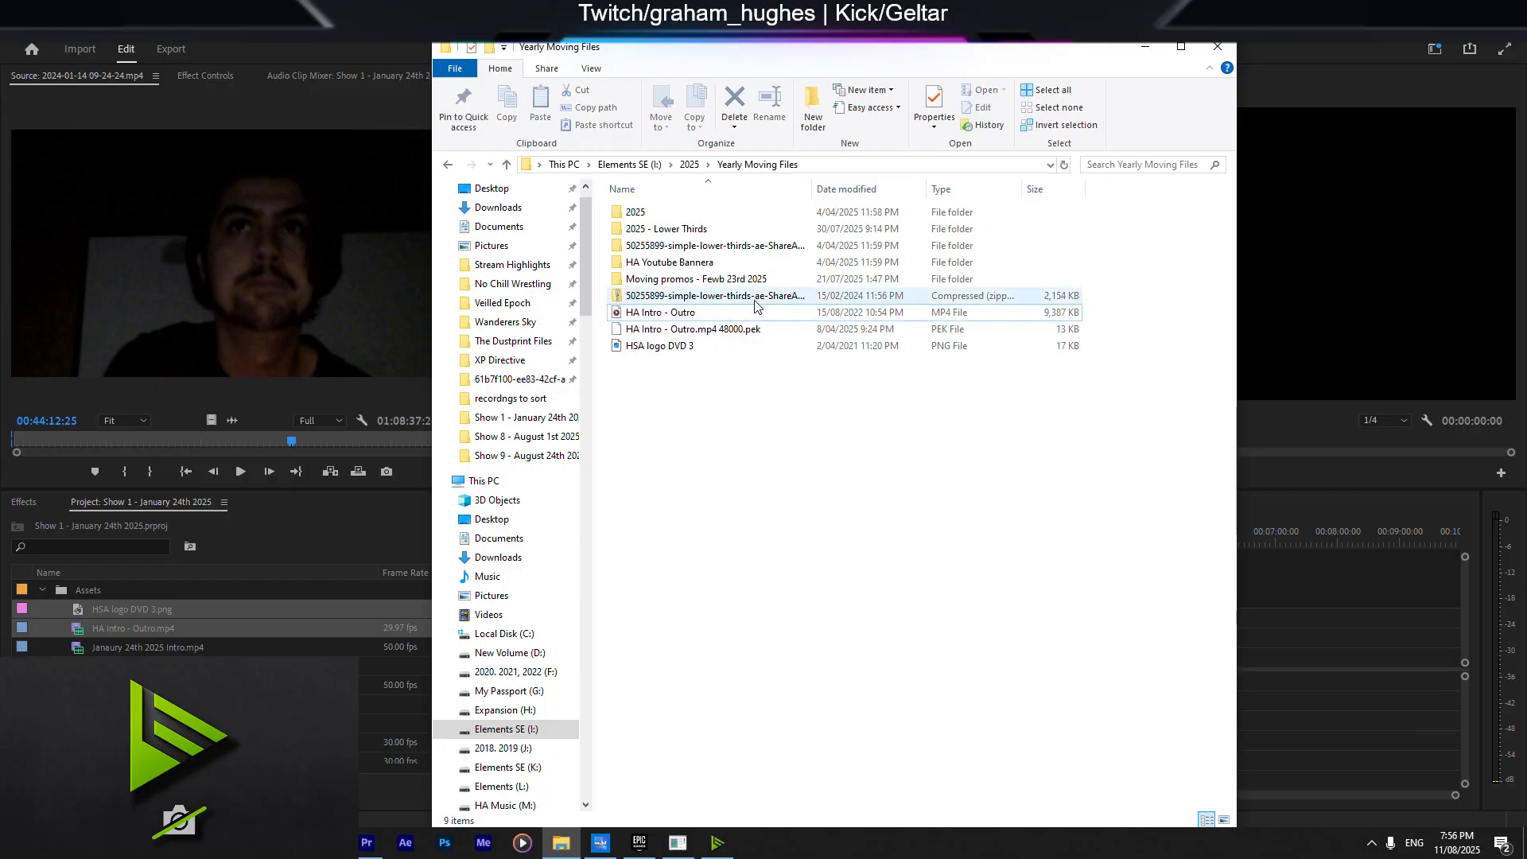
Step: Import AJ Murtagh, Dorian Webber Champion, Matty no belt, Tren Hooper Premier, Xander Taylor and Tommy Fusion from 2025 - Lower Thirds into the project
double_click(689, 228)
left_click(672, 262)
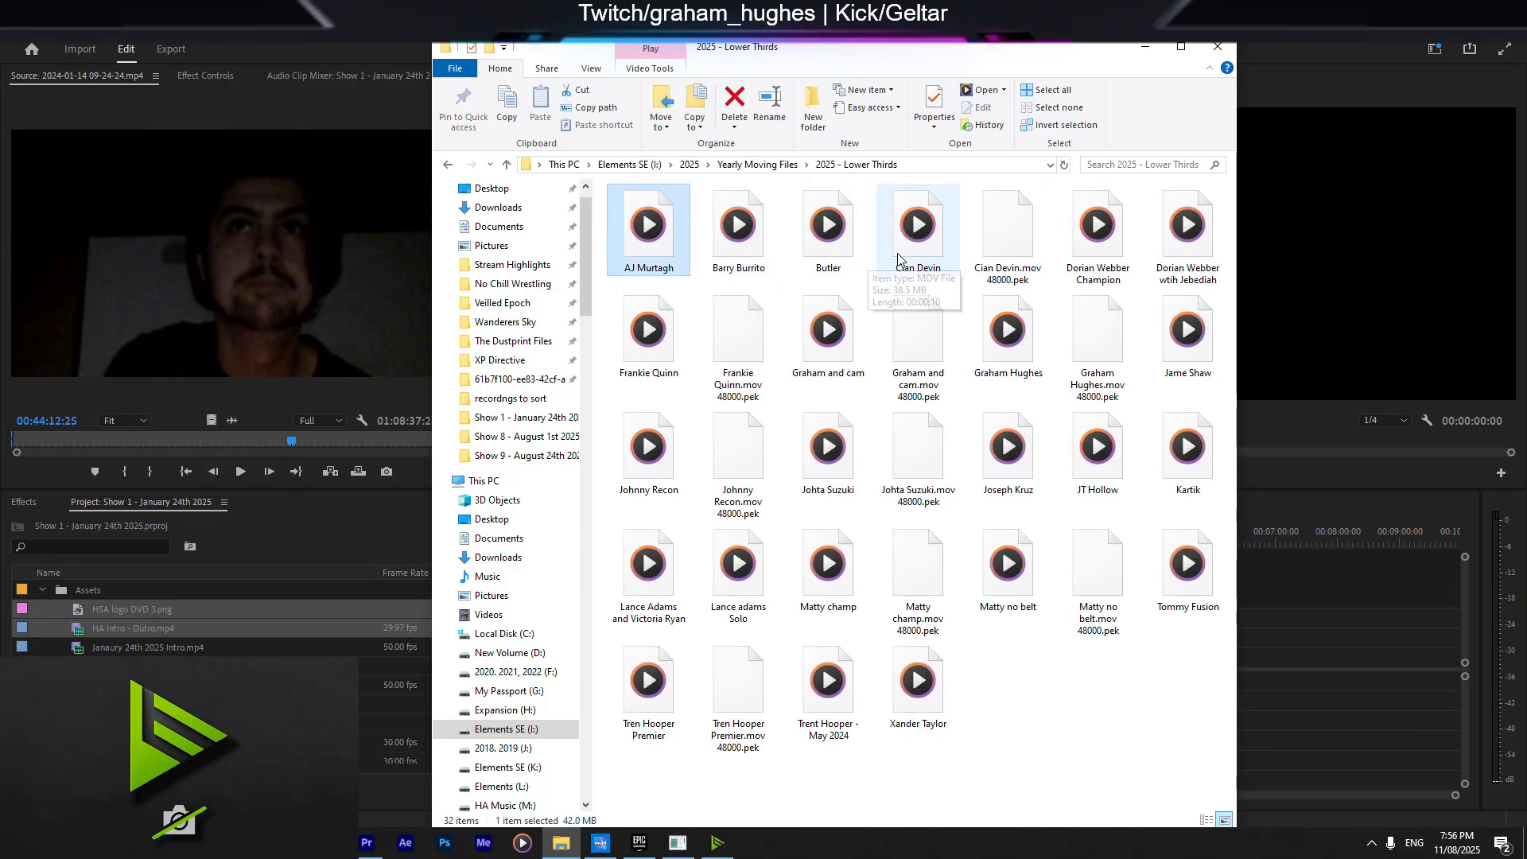
left_click(1094, 215, "ctrl")
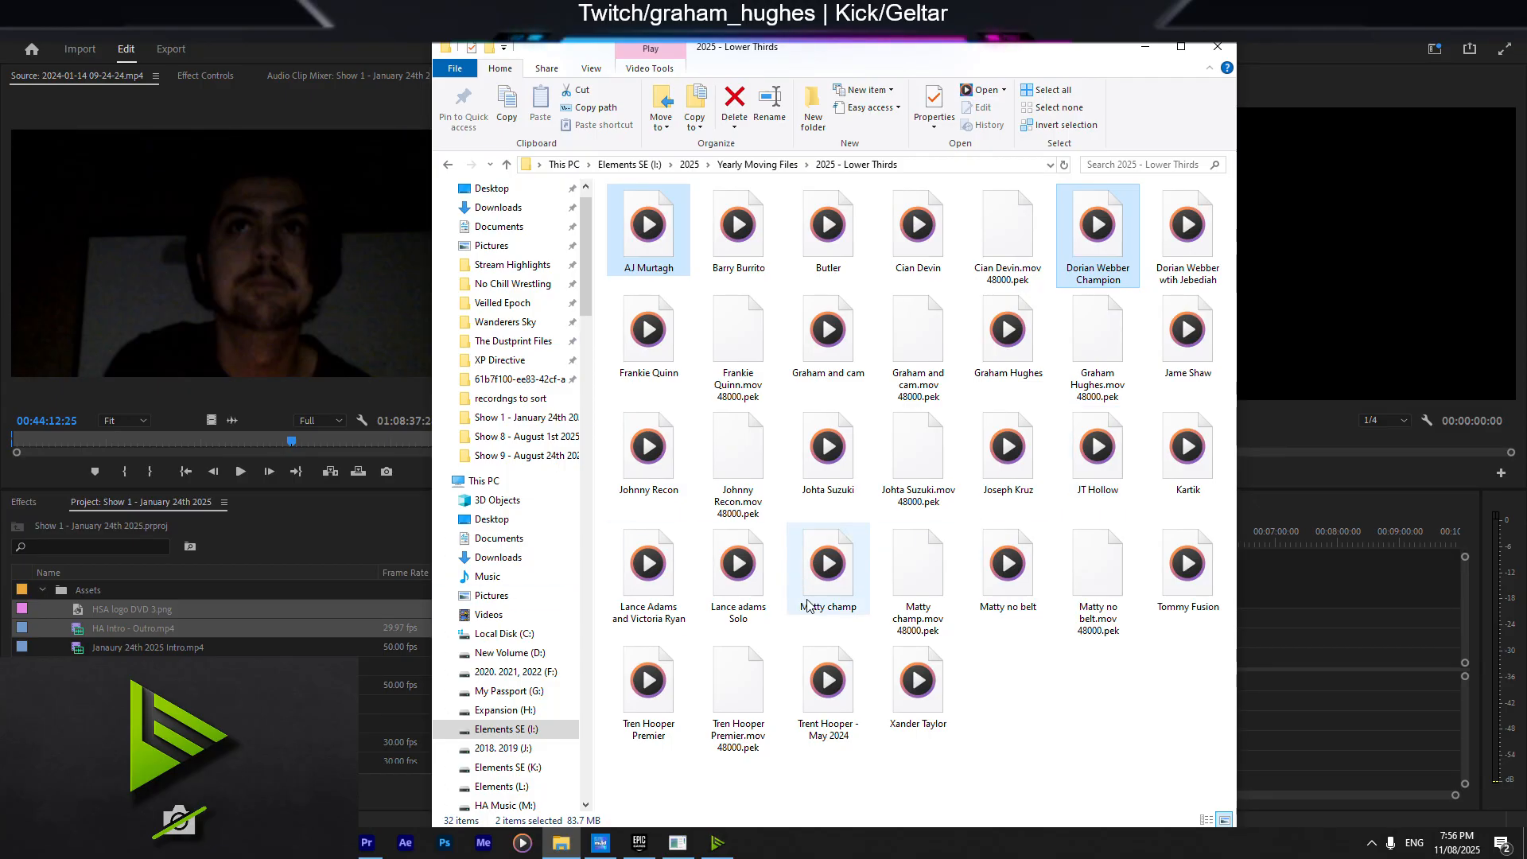
left_click(1006, 585, "ctrl")
left_click(668, 700, "ctrl")
left_click(941, 710, "ctrl")
left_click(1173, 593, "ctrl")
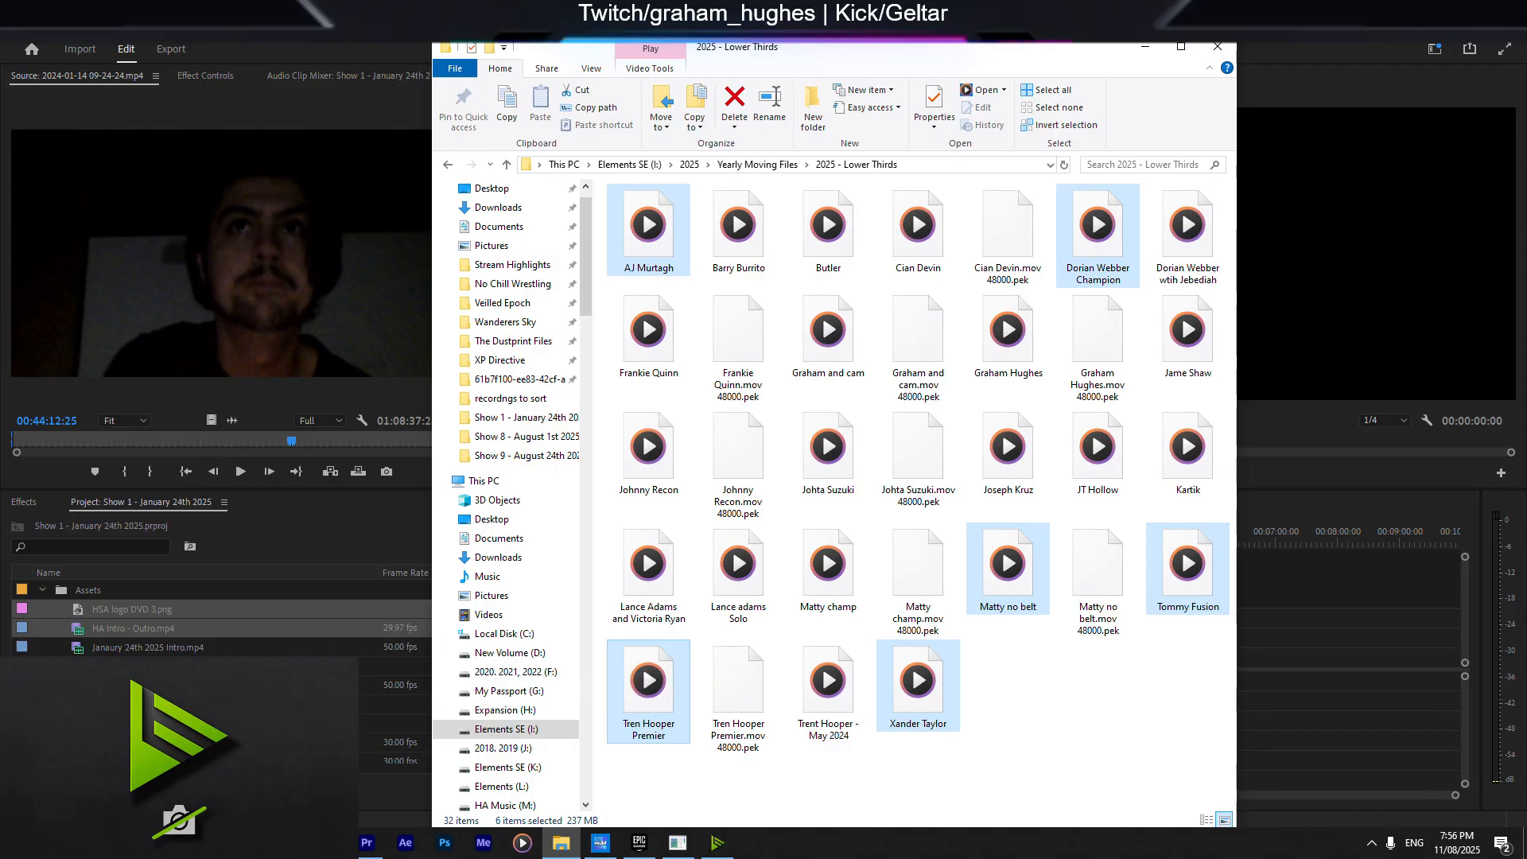
scroll(92, 647, "down", 5)
scroll(92, 647, "up", 3)
scroll(92, 648, "down", 1)
left_click(1101, 665)
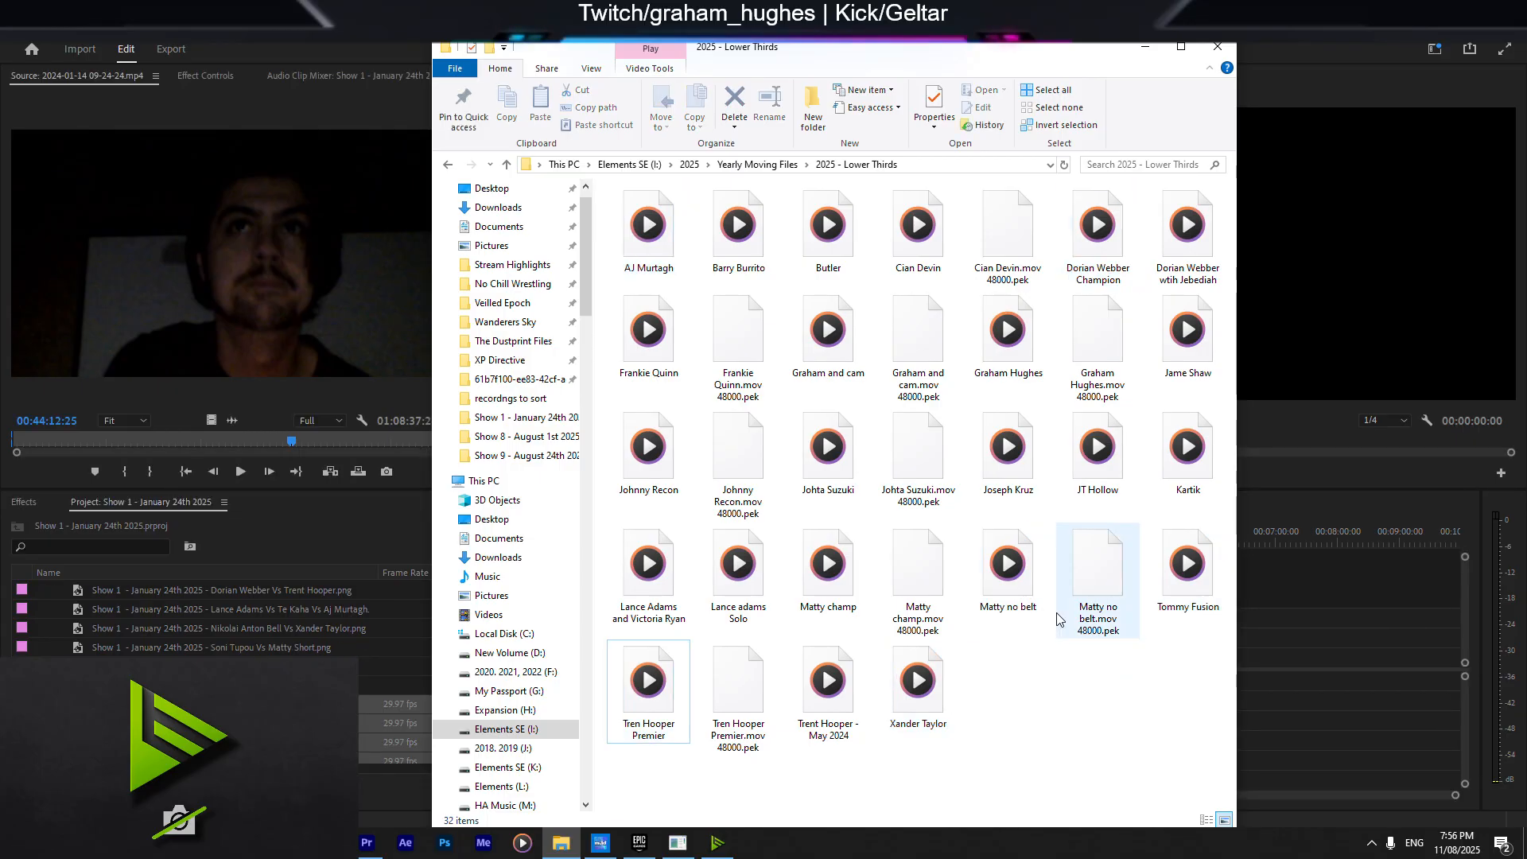
Step: Look through the 2024 folder on the Elements (L:) drive and open the drive's Yearly Moving Files folder
left_click(507, 164)
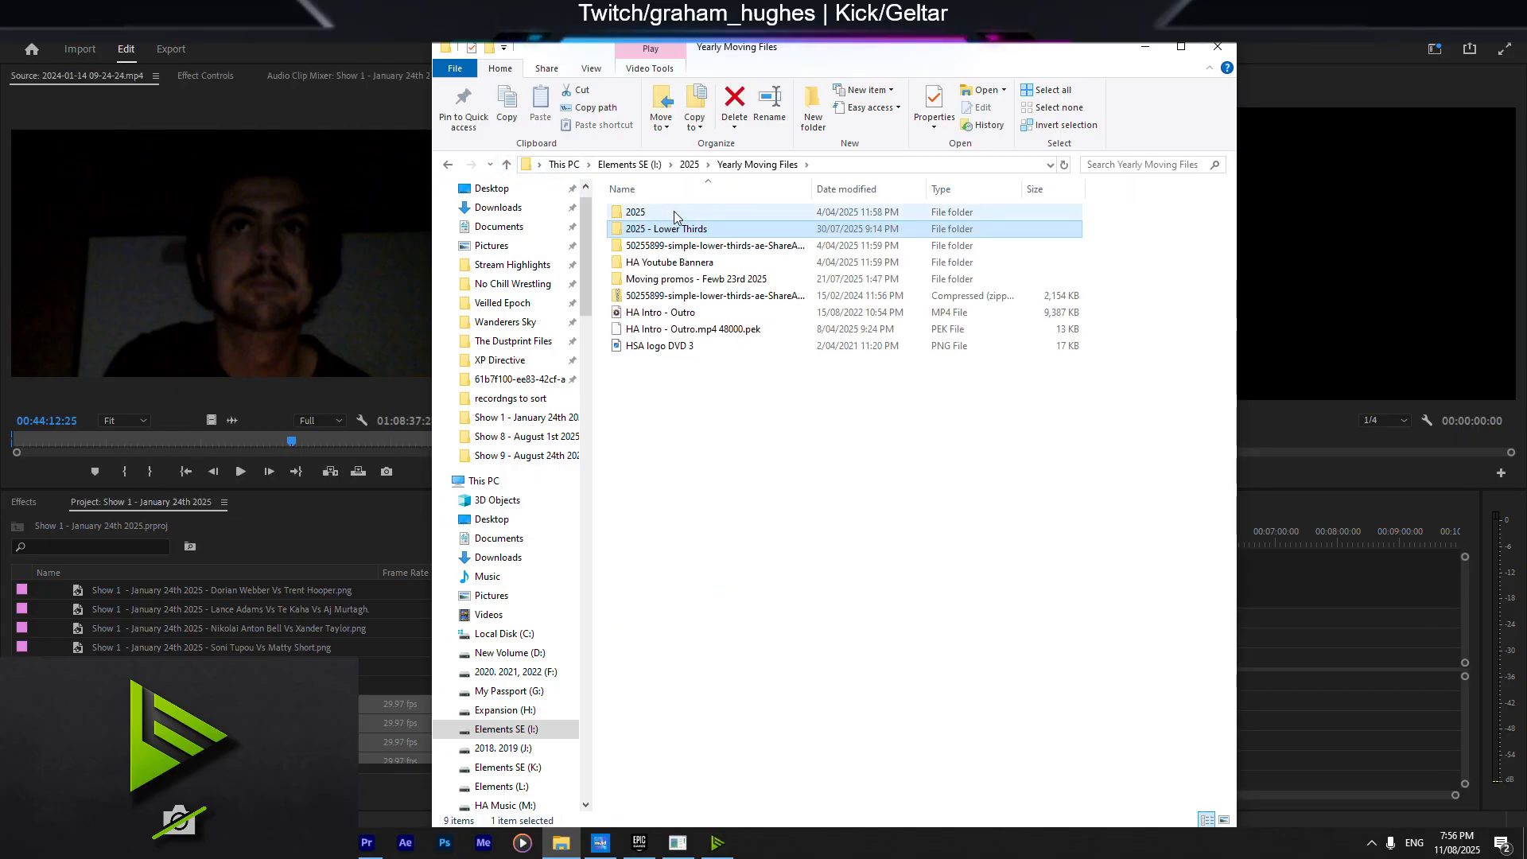
left_click(533, 480)
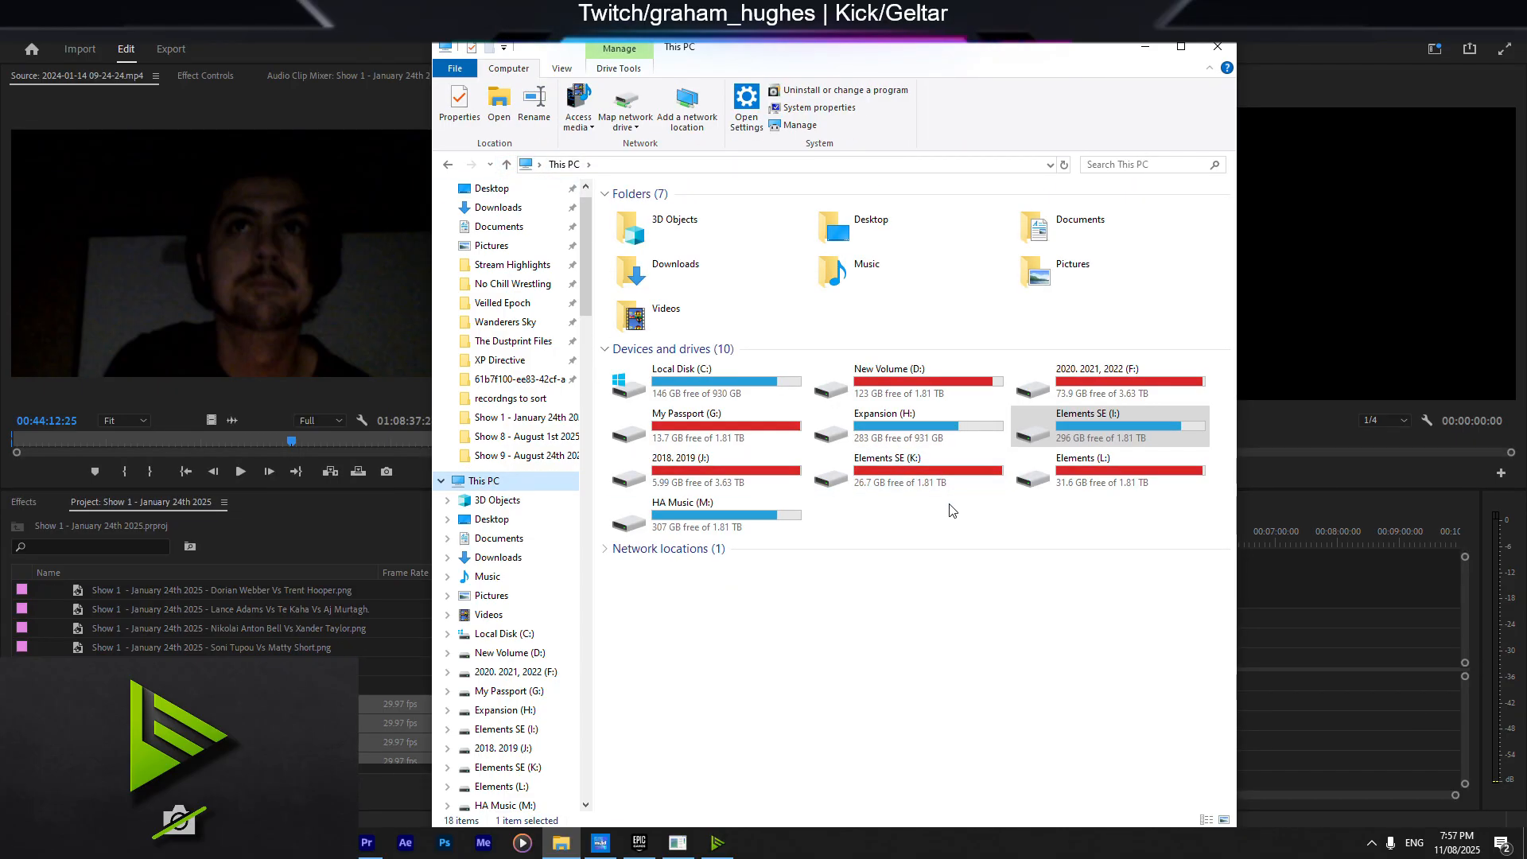
double_click(1084, 485)
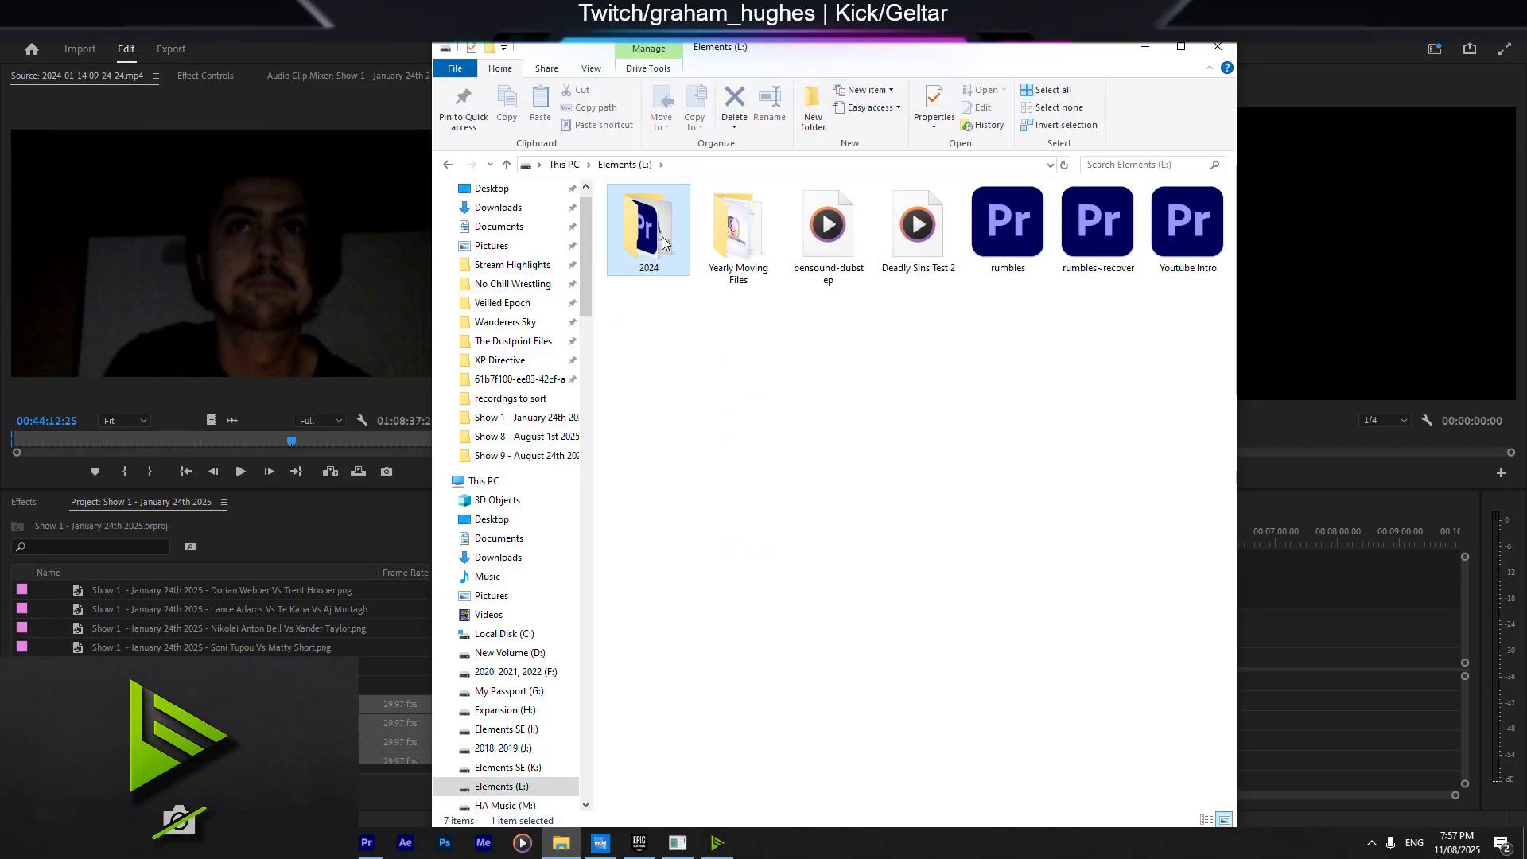
double_click(662, 238)
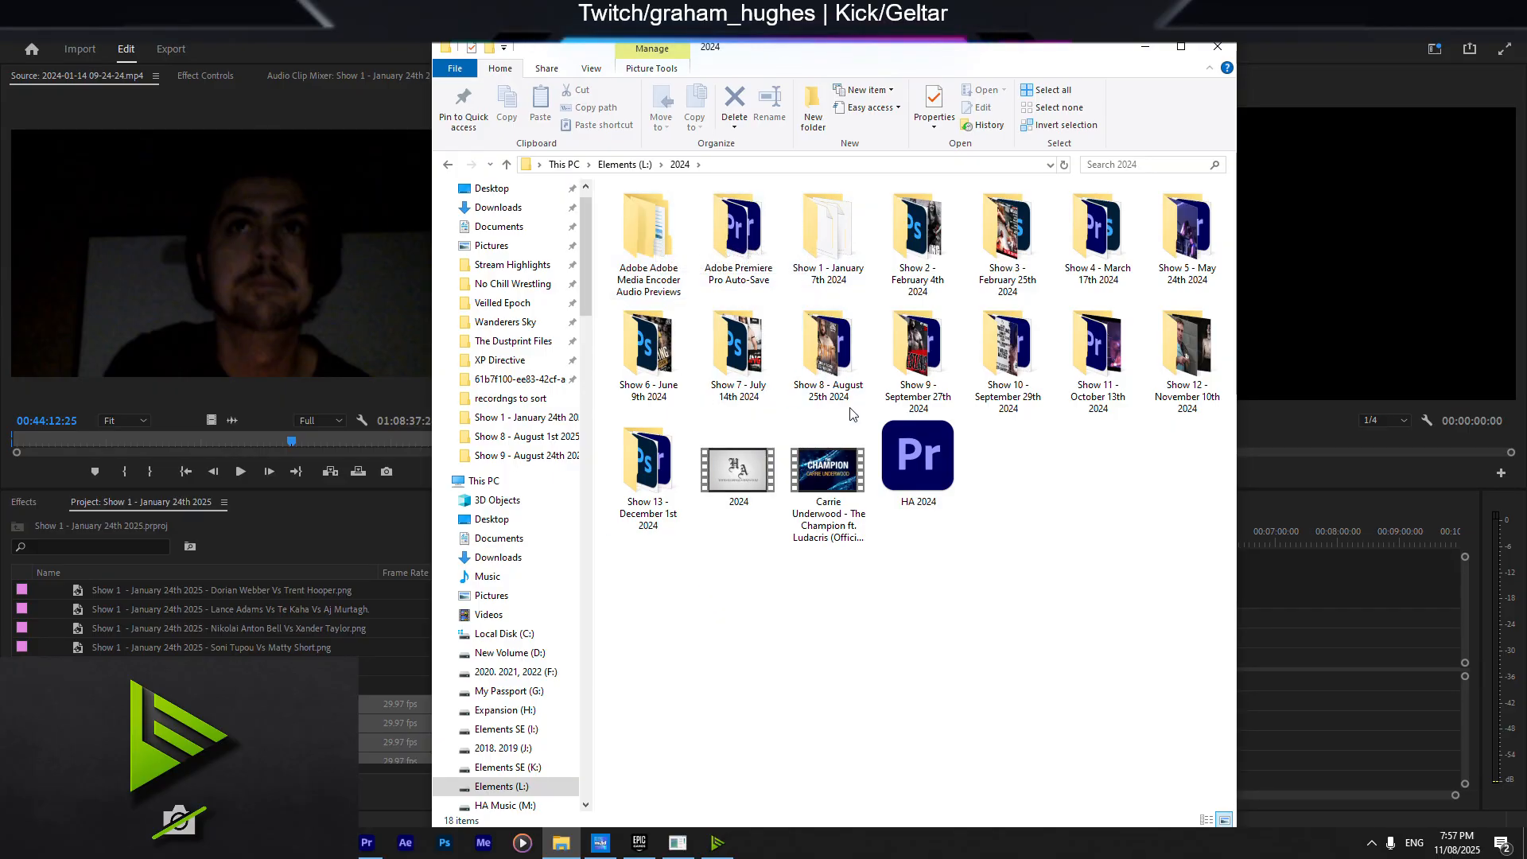
left_click(637, 167)
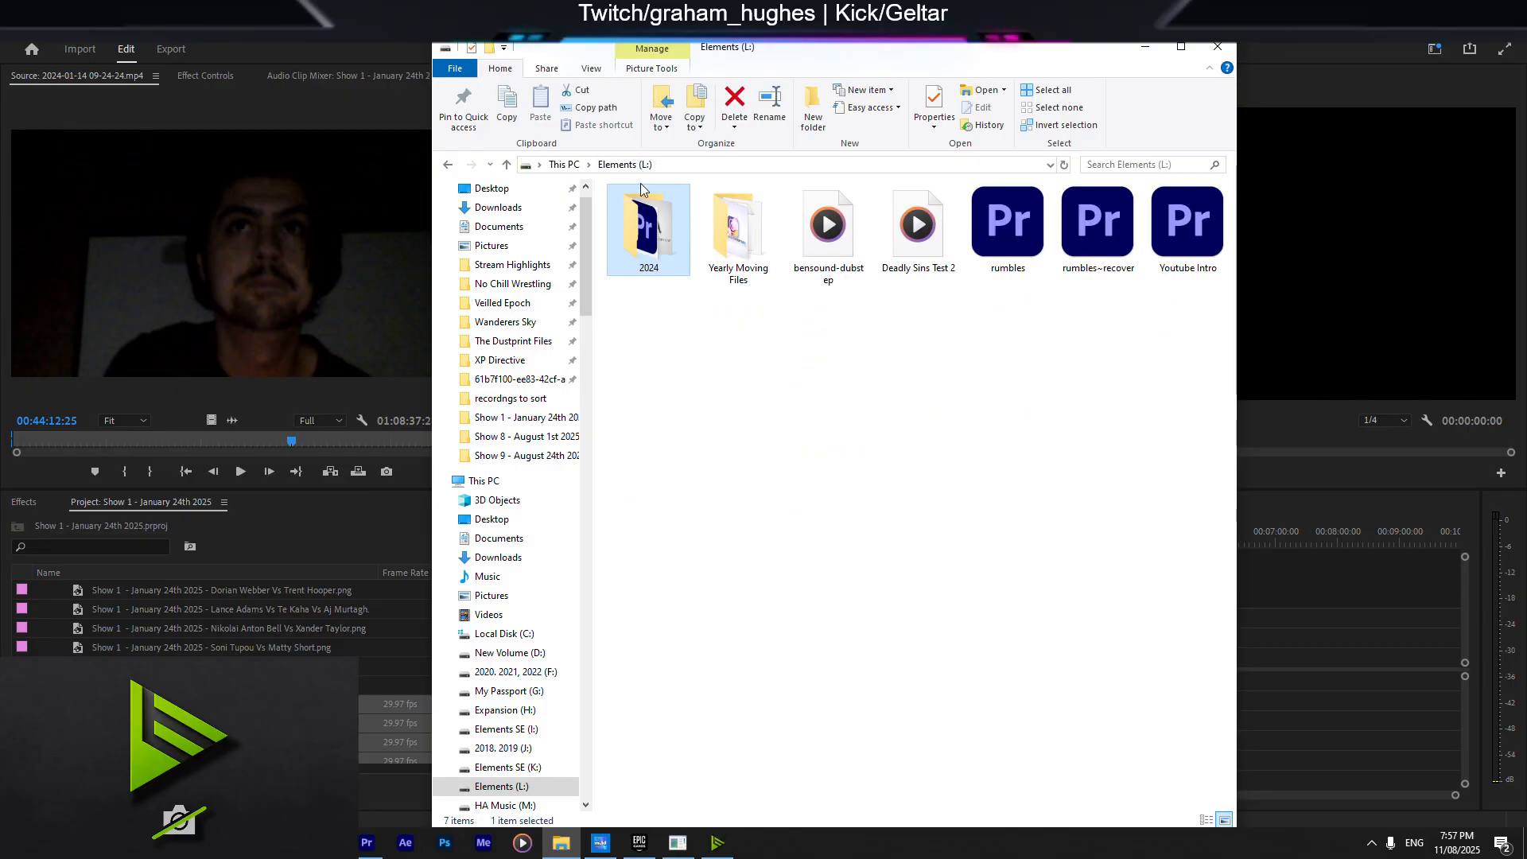
double_click(778, 278)
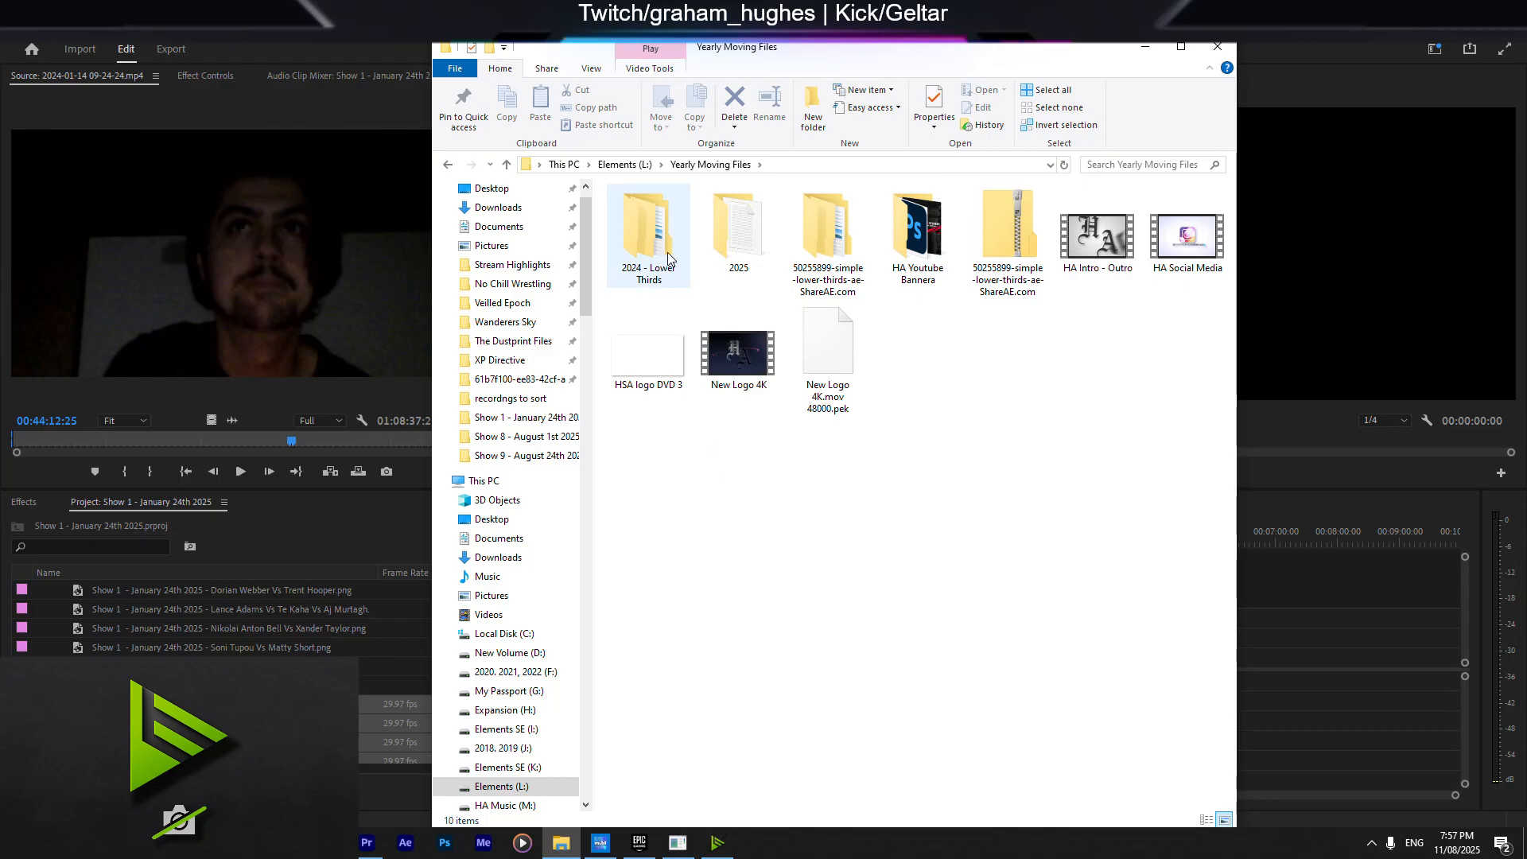
Step: Check the 2025 subfolder, then open the Feb 2024 folder inside 2024 - Lower Thirds
double_click(739, 231)
key("alt+Left")
key("alt+Right")
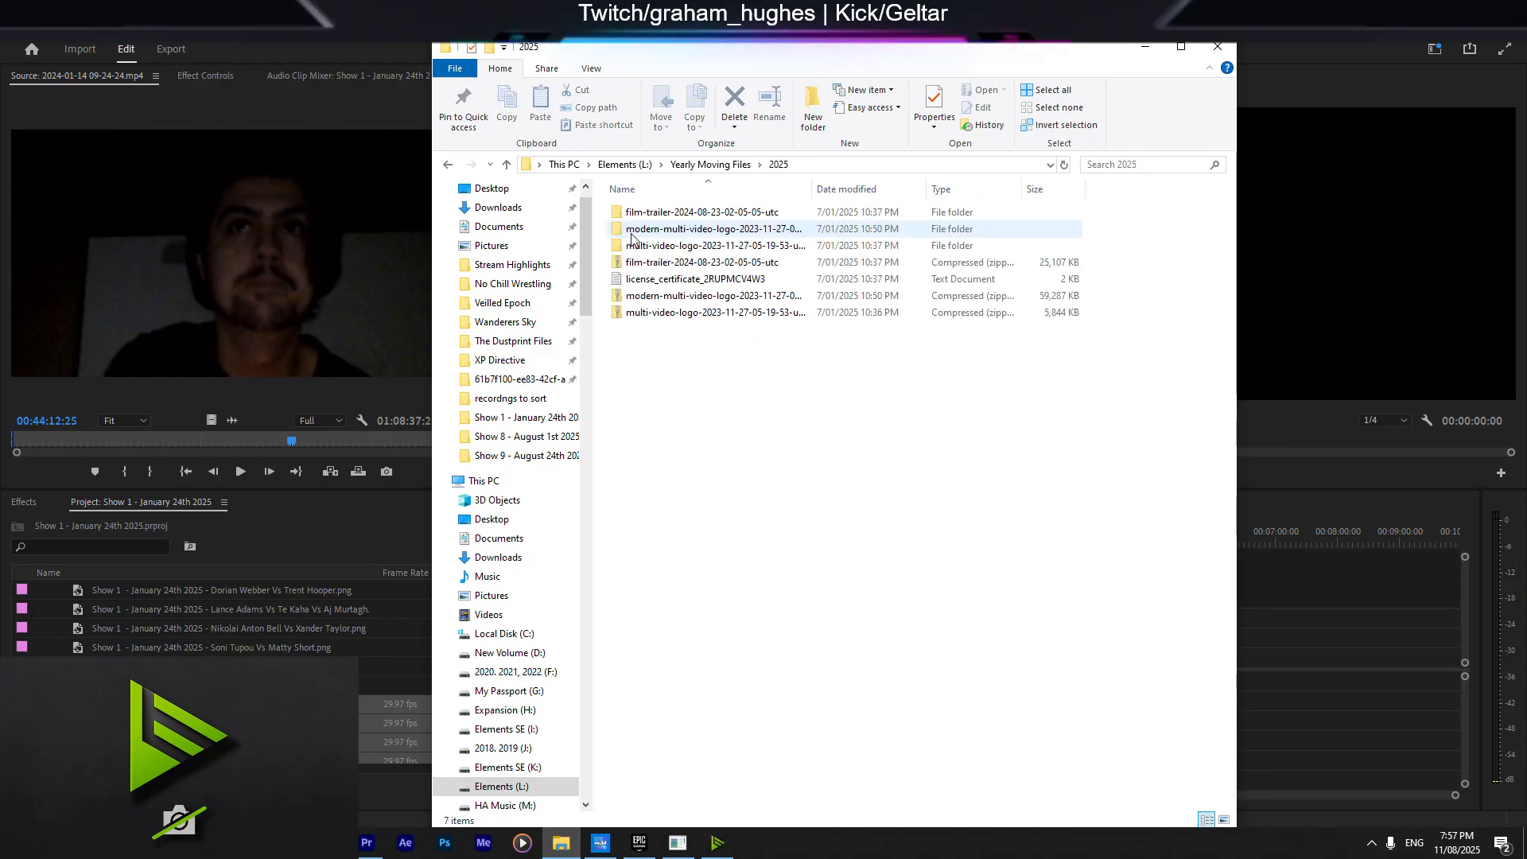
key("alt+Left")
double_click(654, 233)
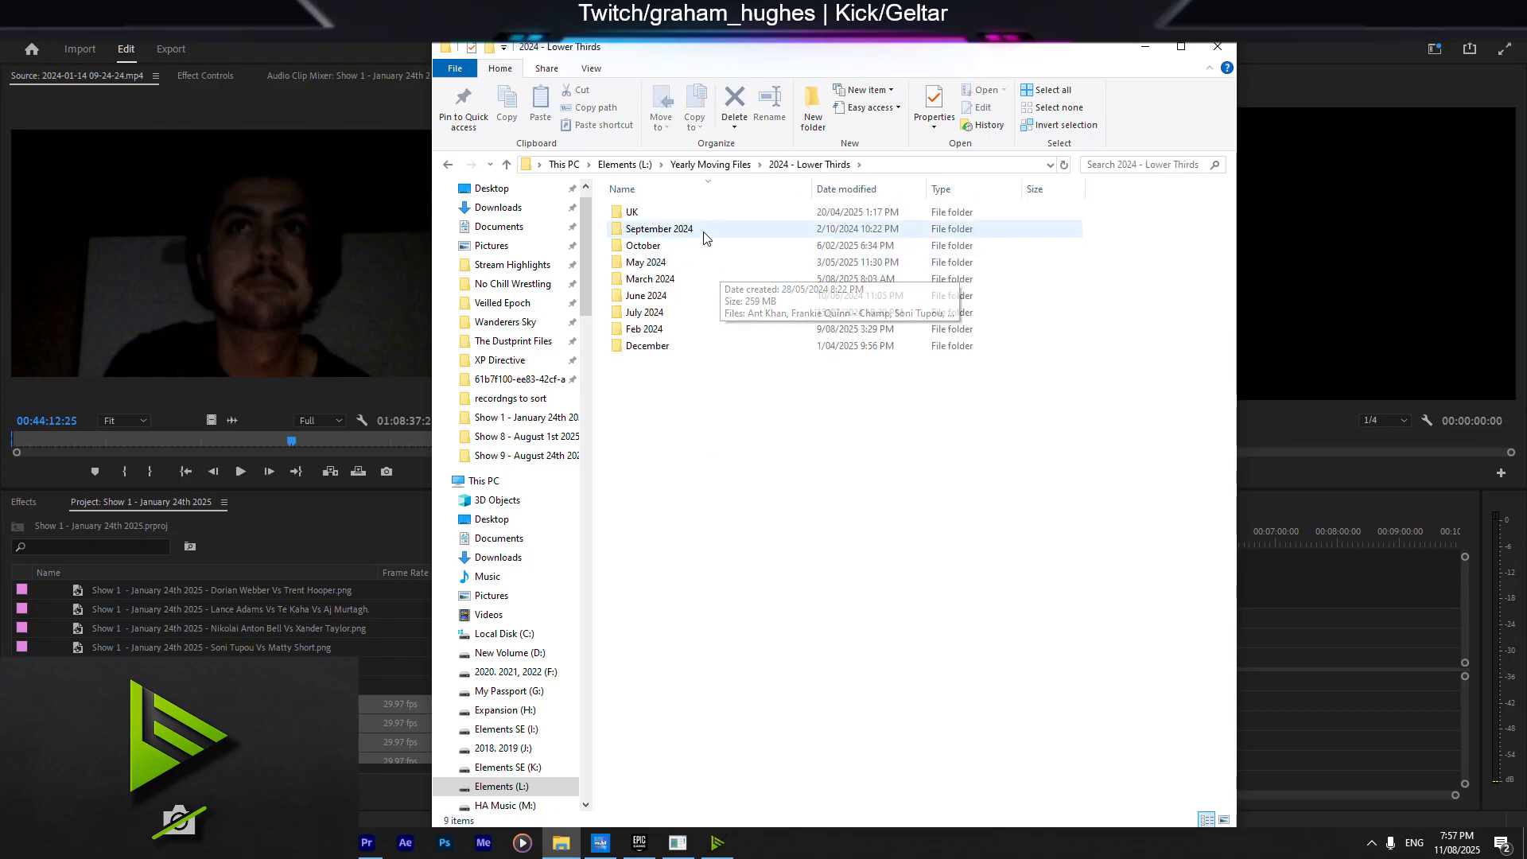
double_click(659, 338)
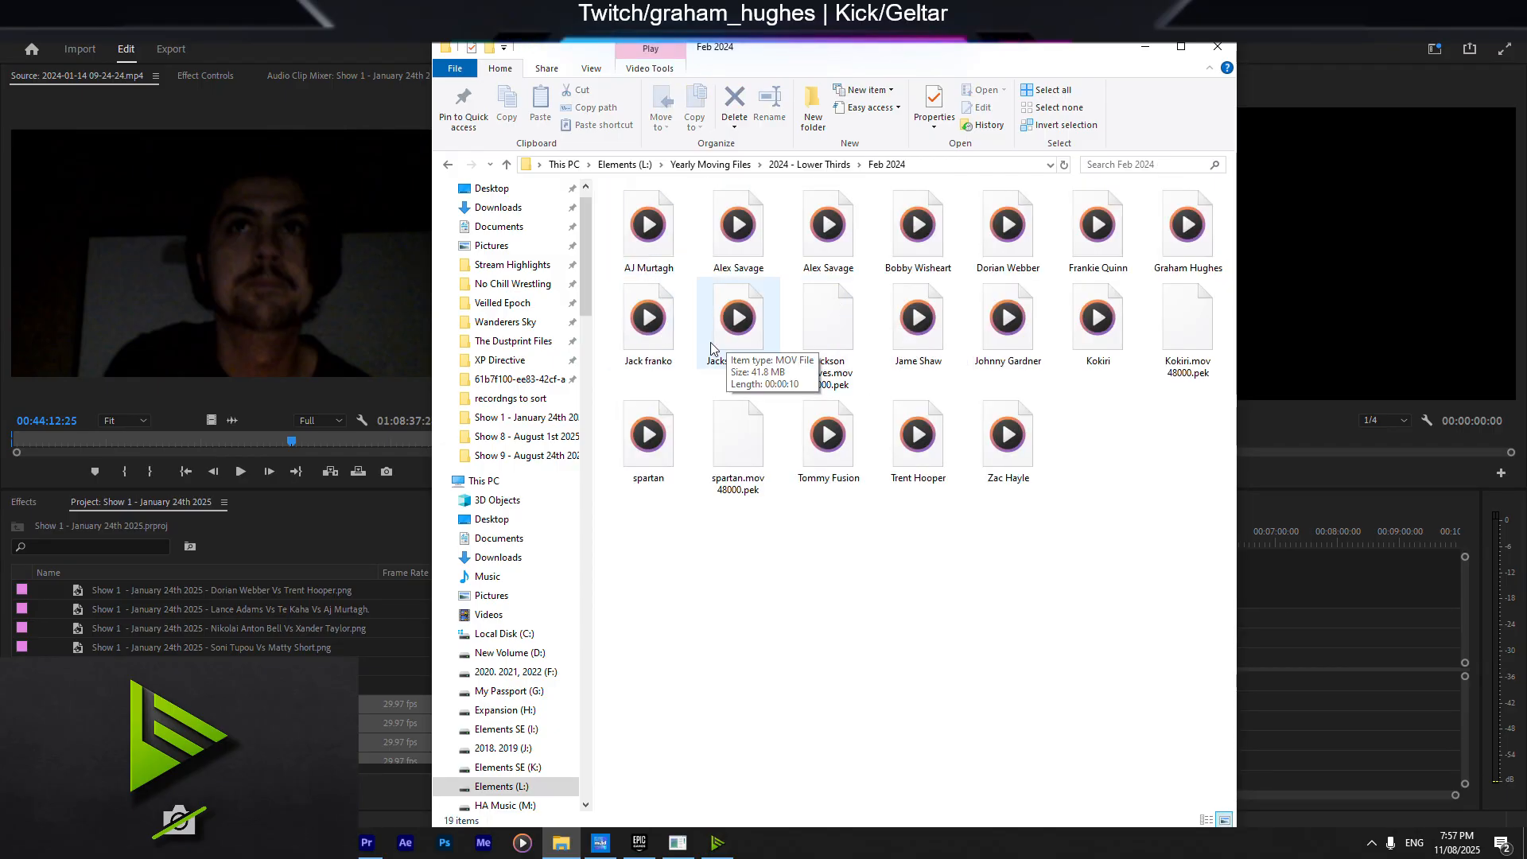
Step: Play the spartan lower-third clip in Media Player and shift the player window aside
left_click(644, 427)
double_click(644, 427)
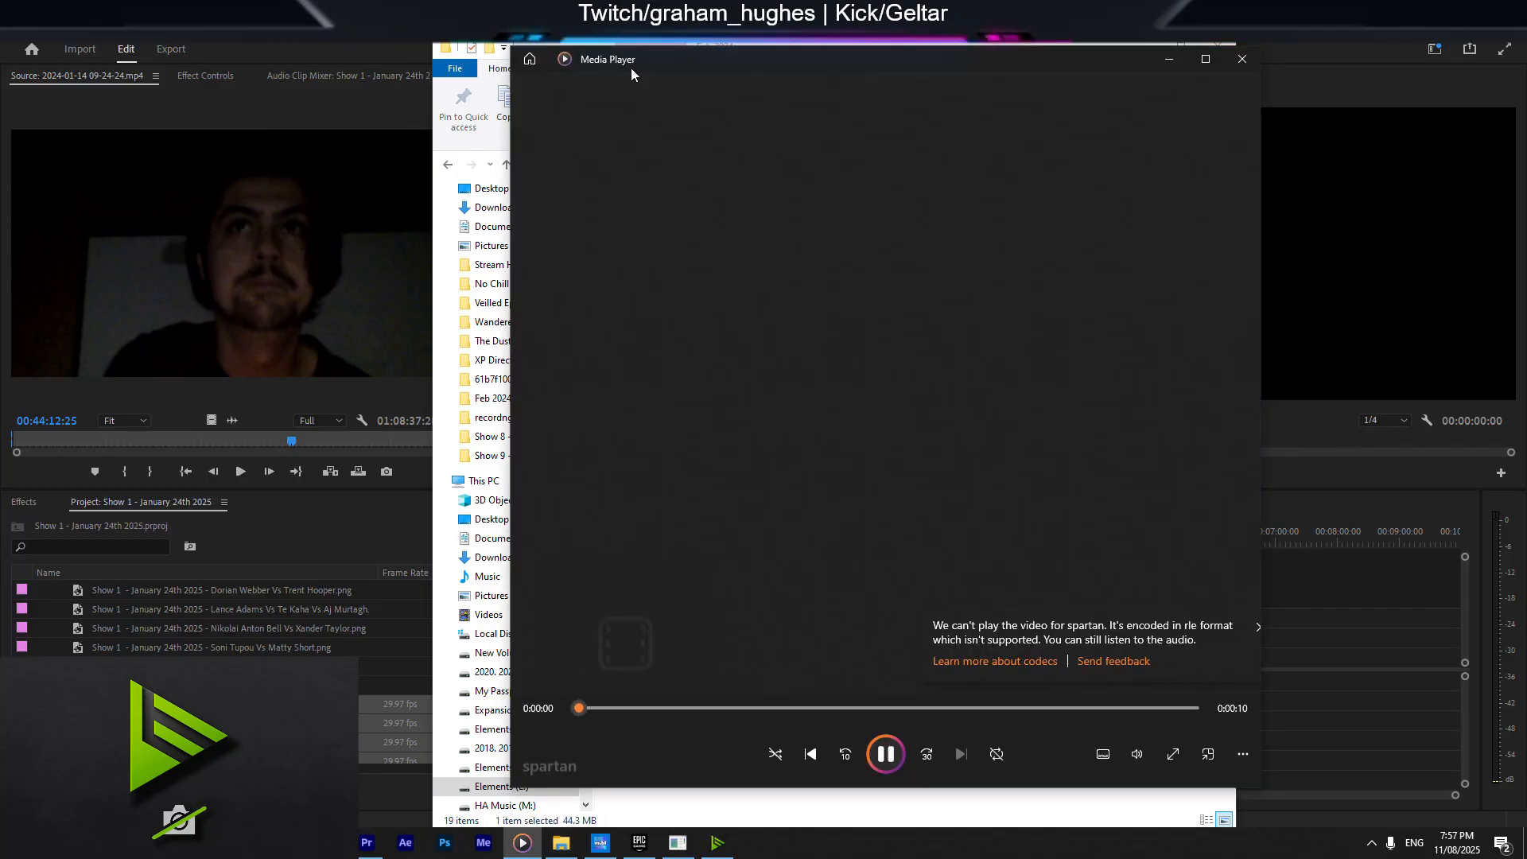
left_click_drag(631, 69, 557, 72)
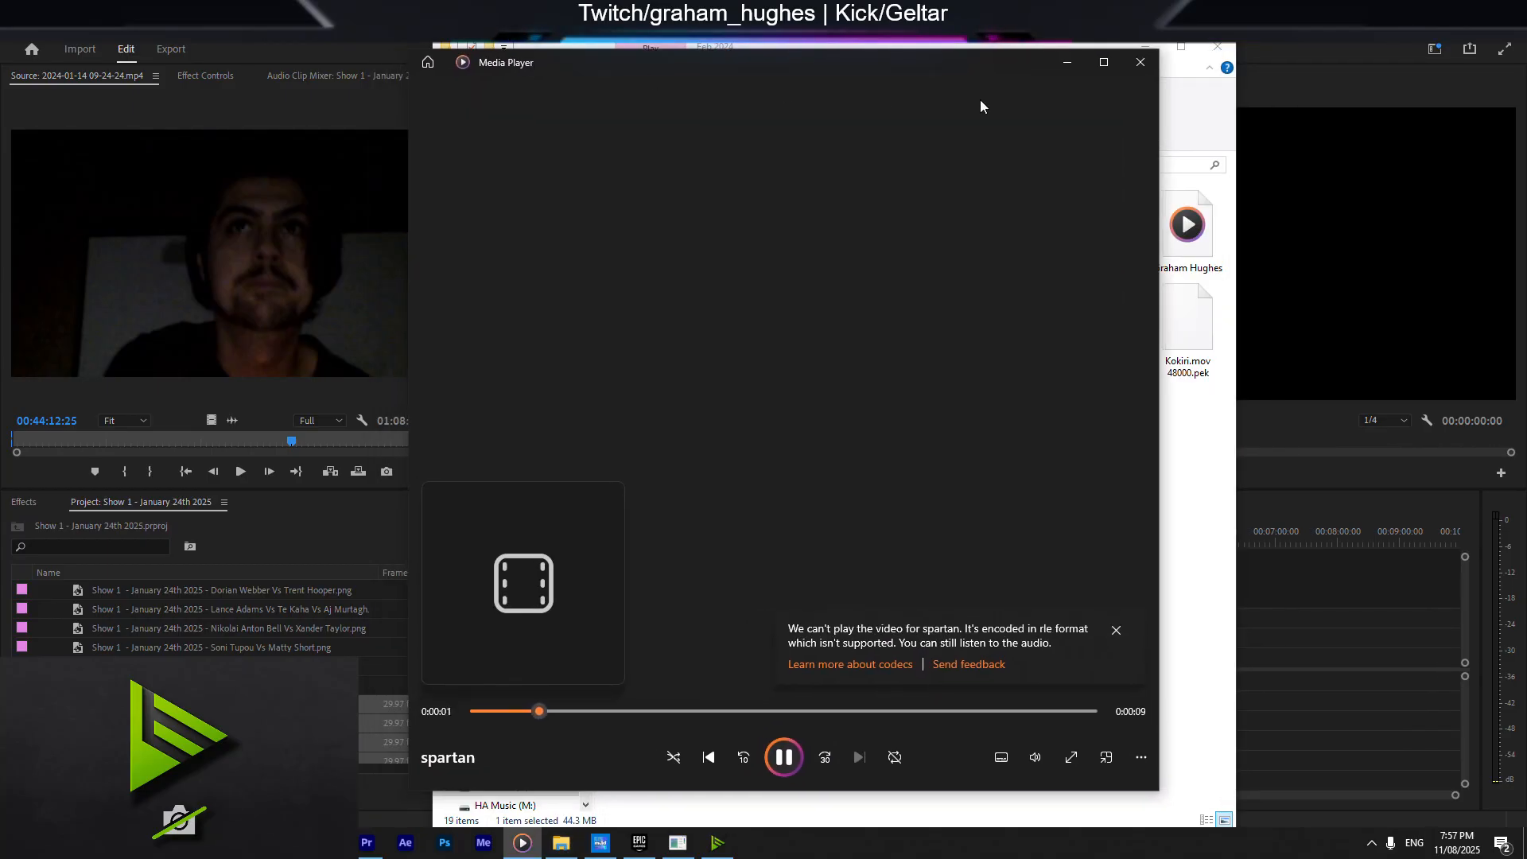
Step: Close Media Player and import the spartan clip from the Feb 2024 folder into the project's Name plates bin
left_click(1144, 59)
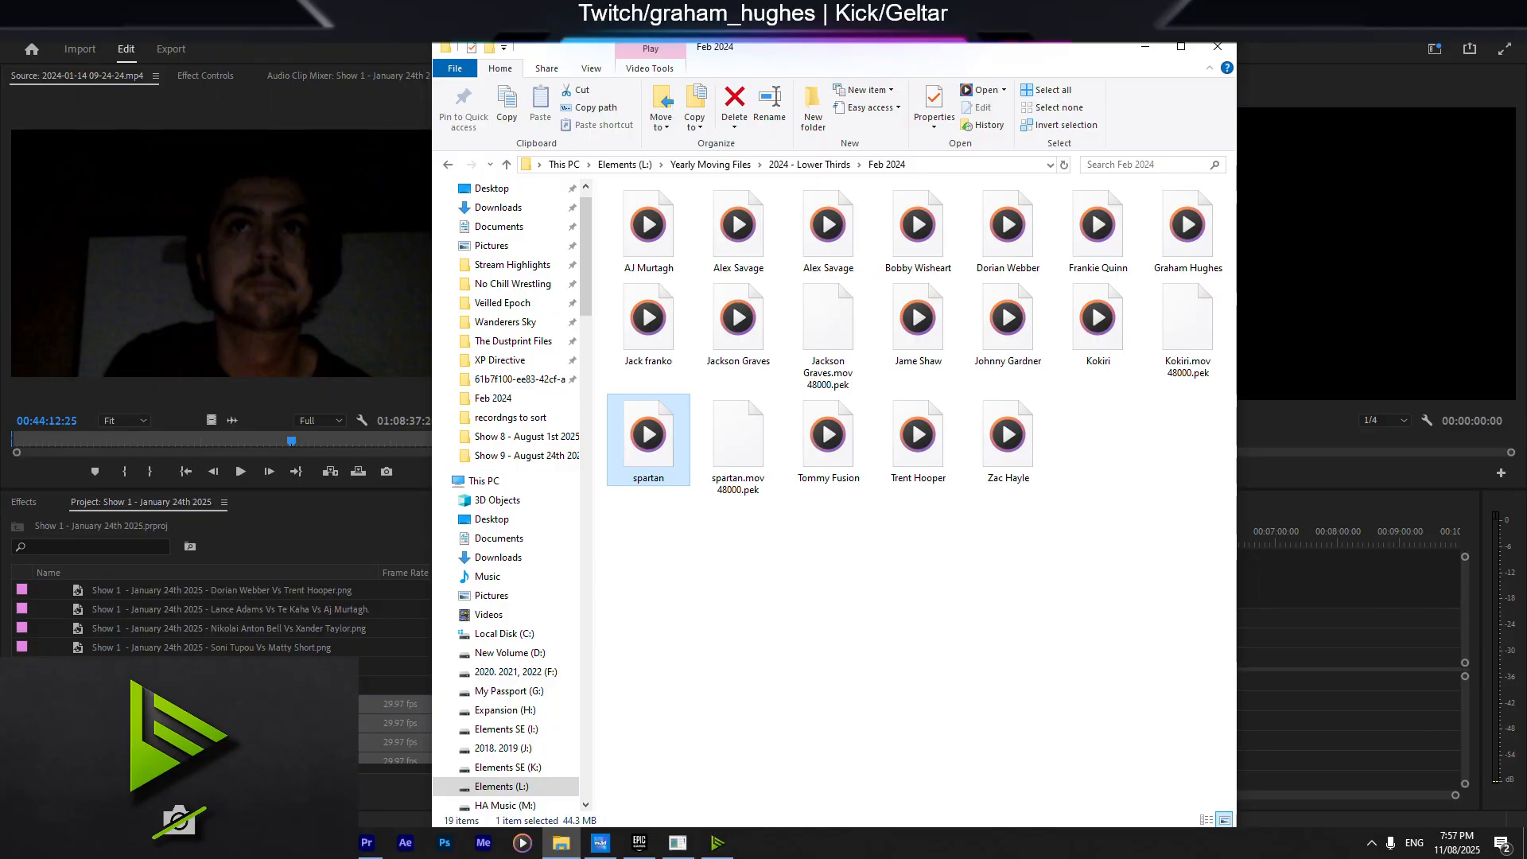
scroll(263, 708, "down", 3)
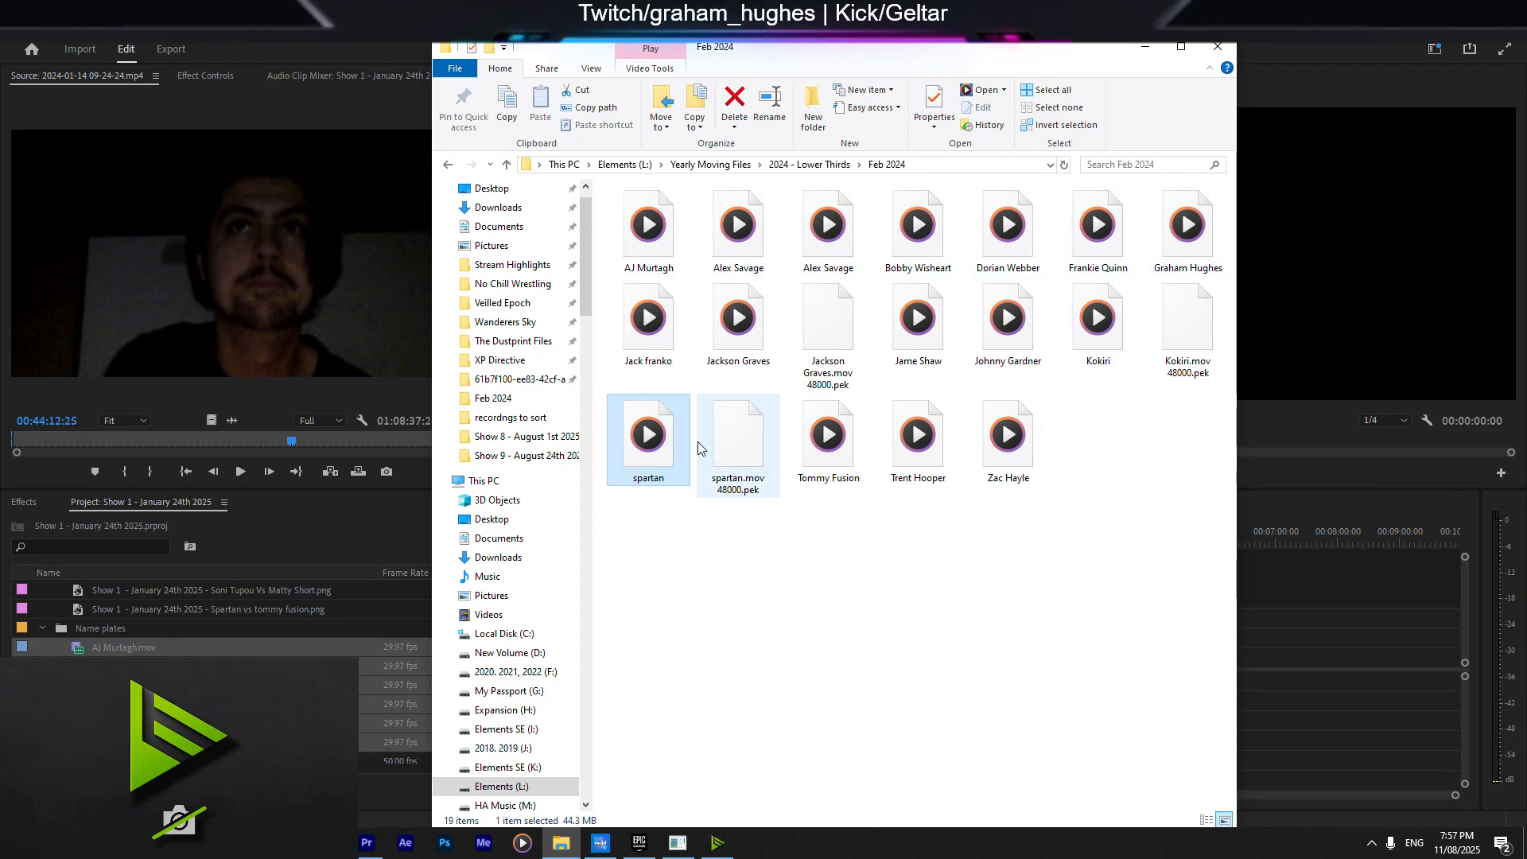
left_click_drag(675, 430, 162, 646)
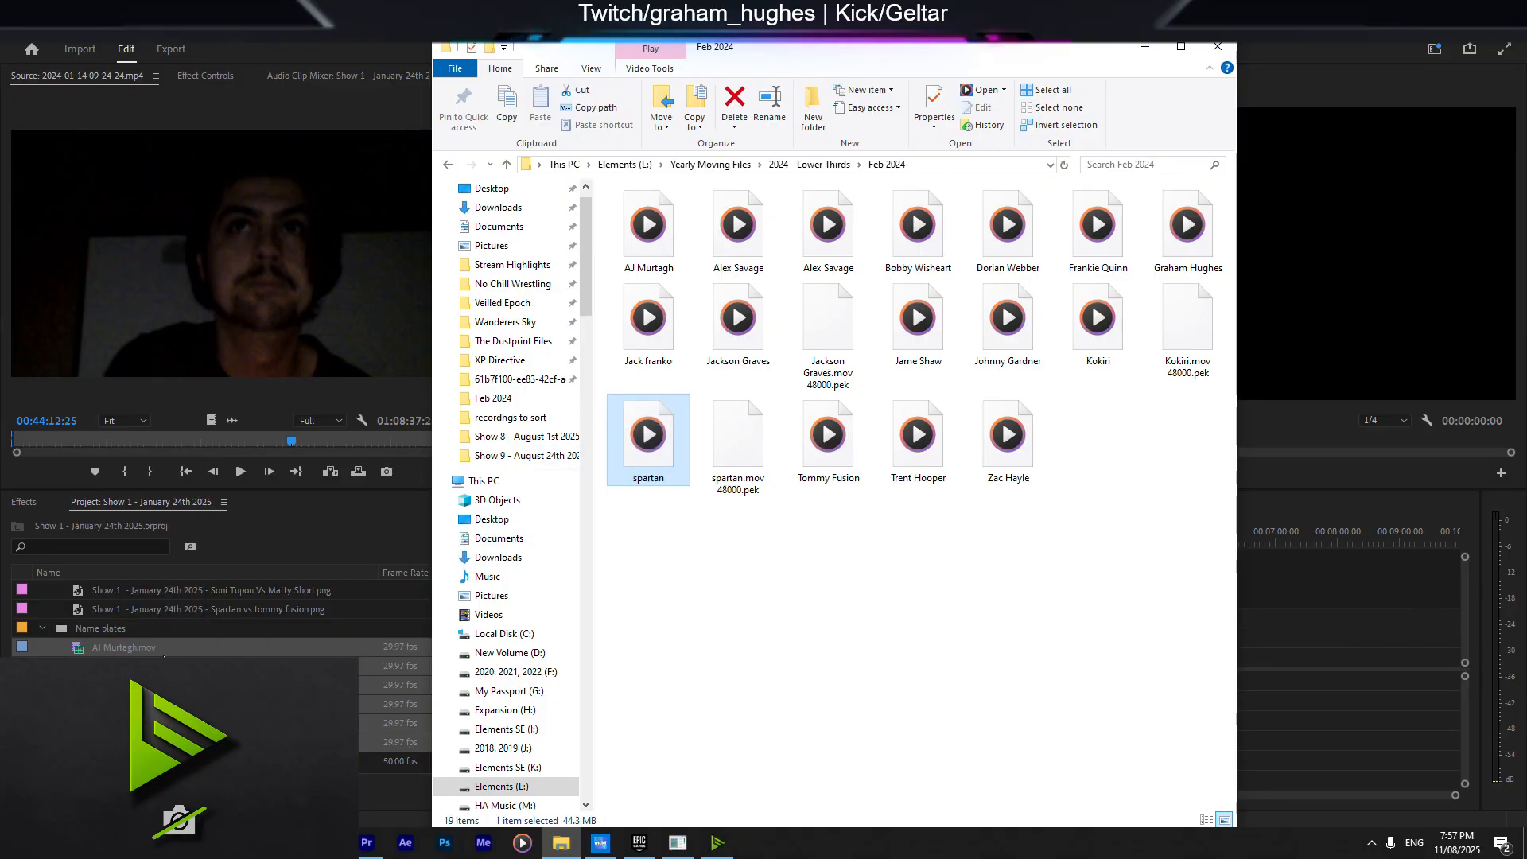
scroll(334, 612, "up", 2)
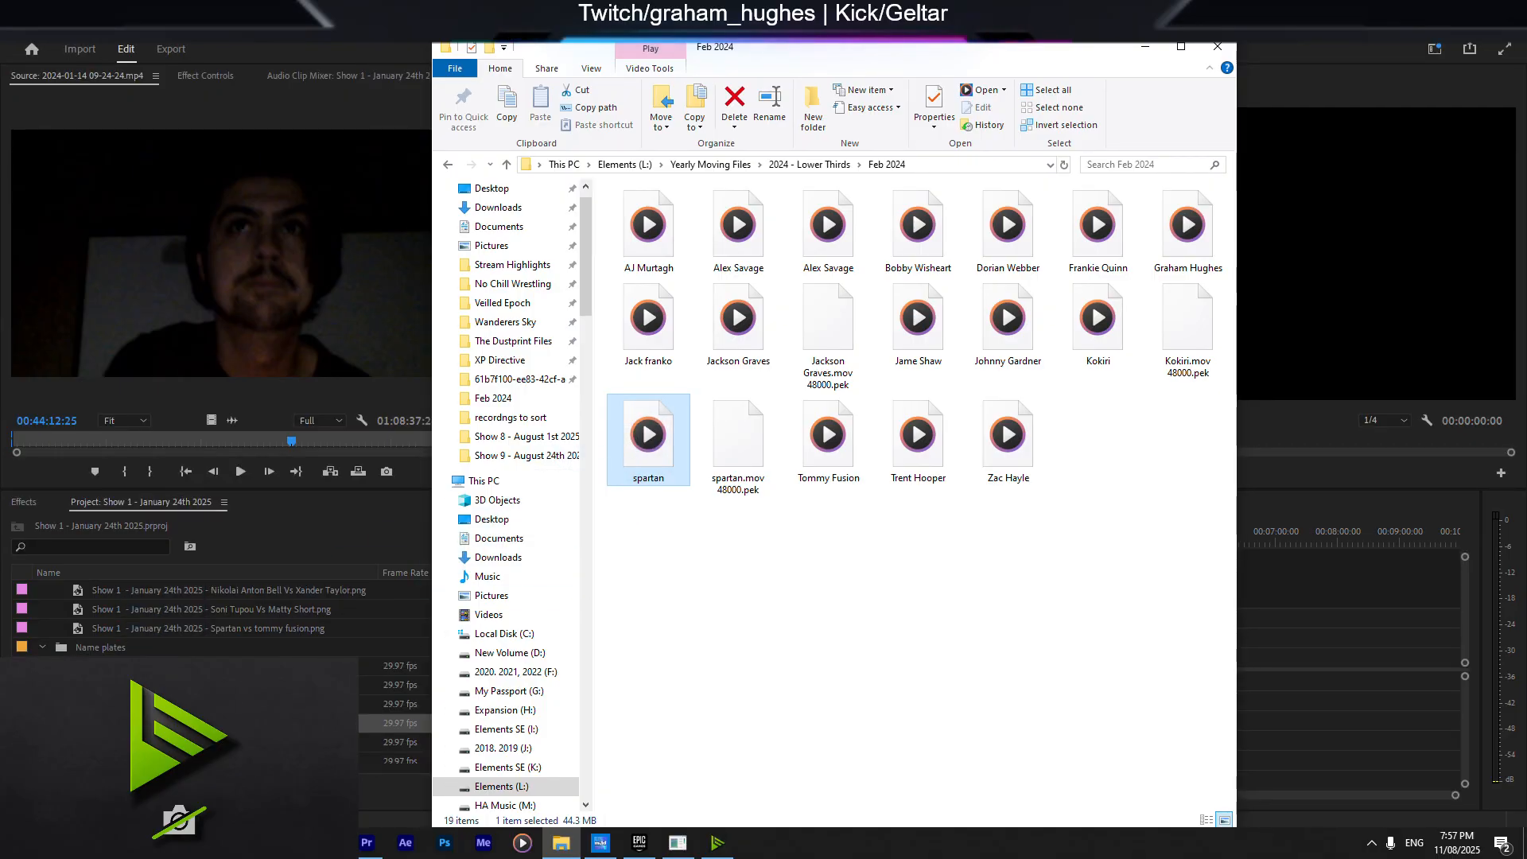
left_click(807, 165)
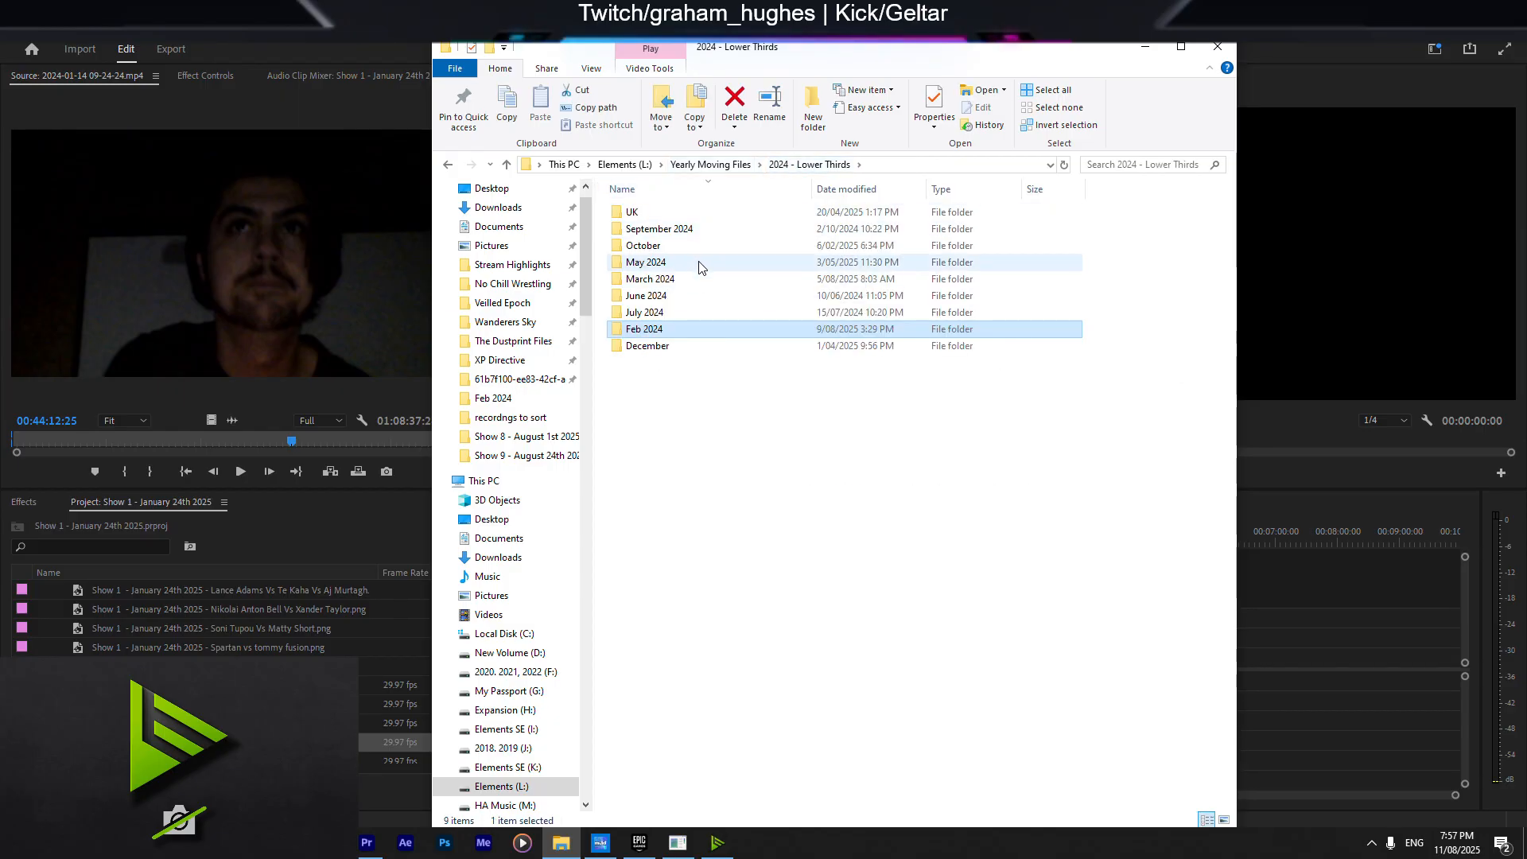
left_click(697, 266)
double_click(697, 270)
left_click(839, 227)
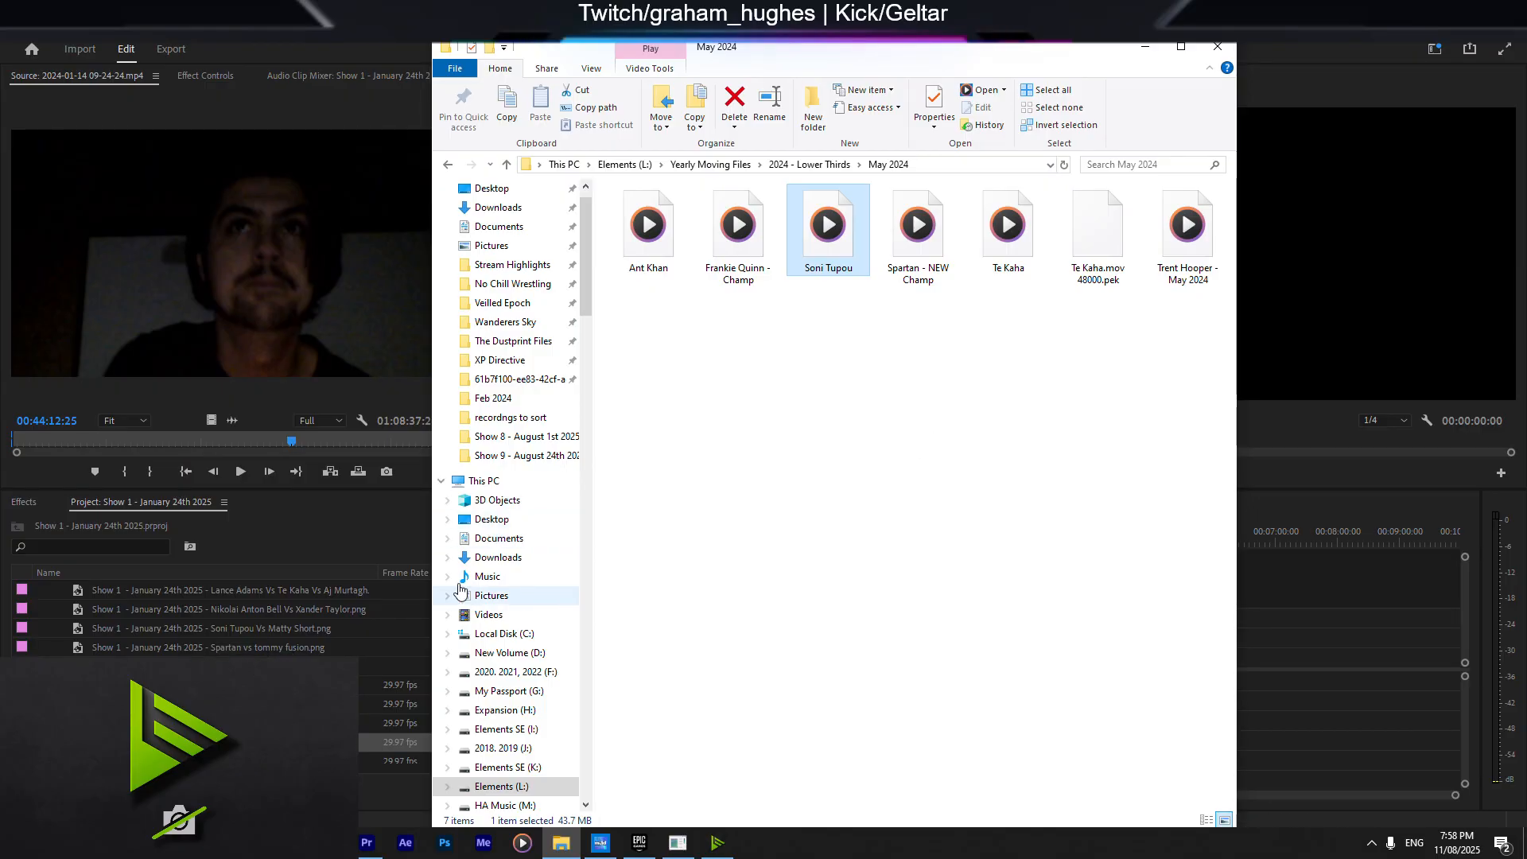
left_click(825, 466)
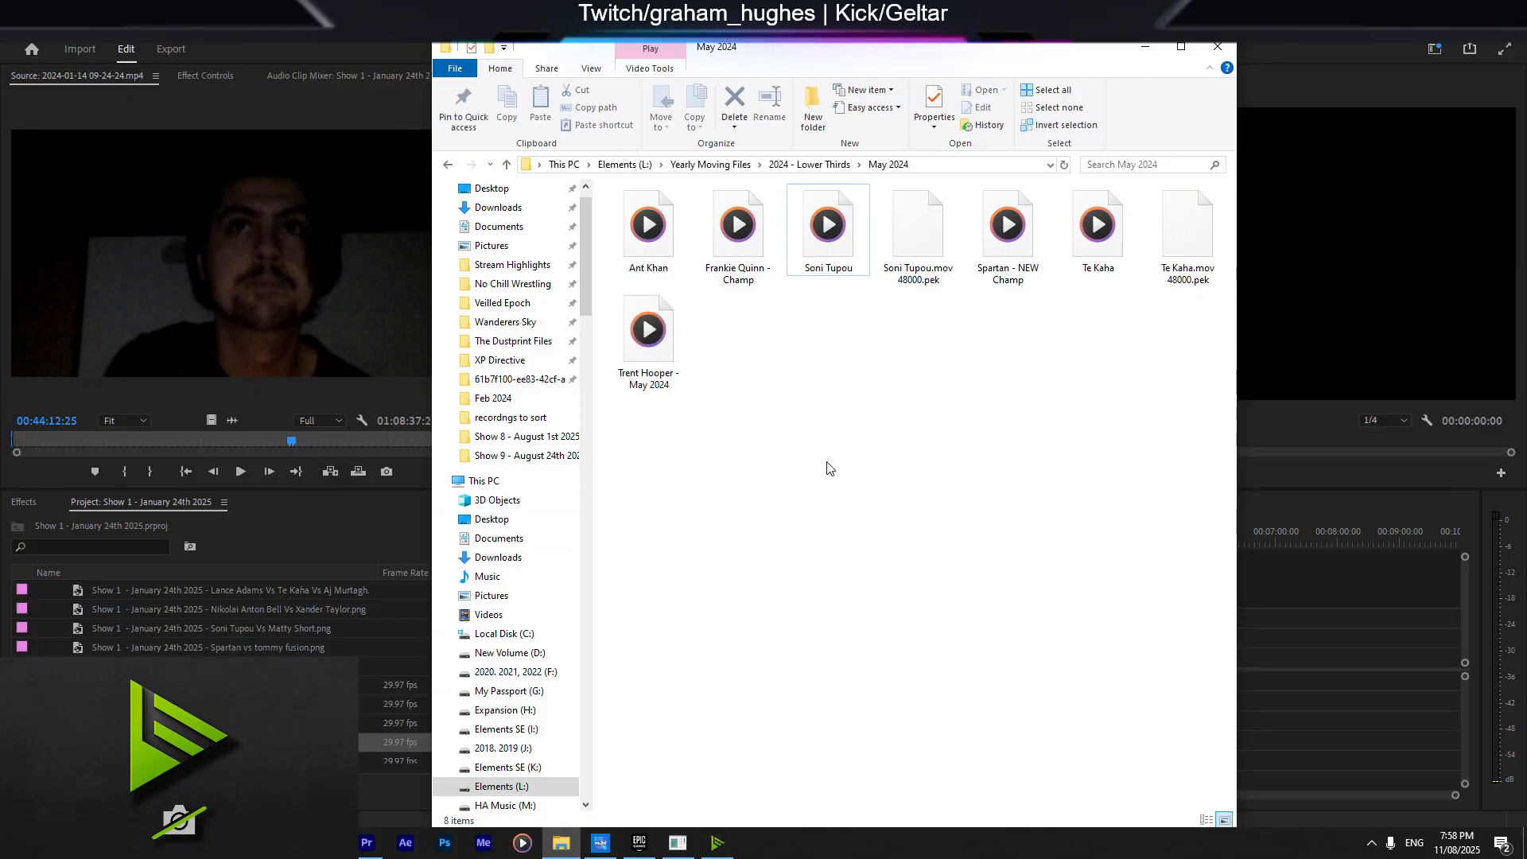
left_click_drag(1102, 226, 874, 547)
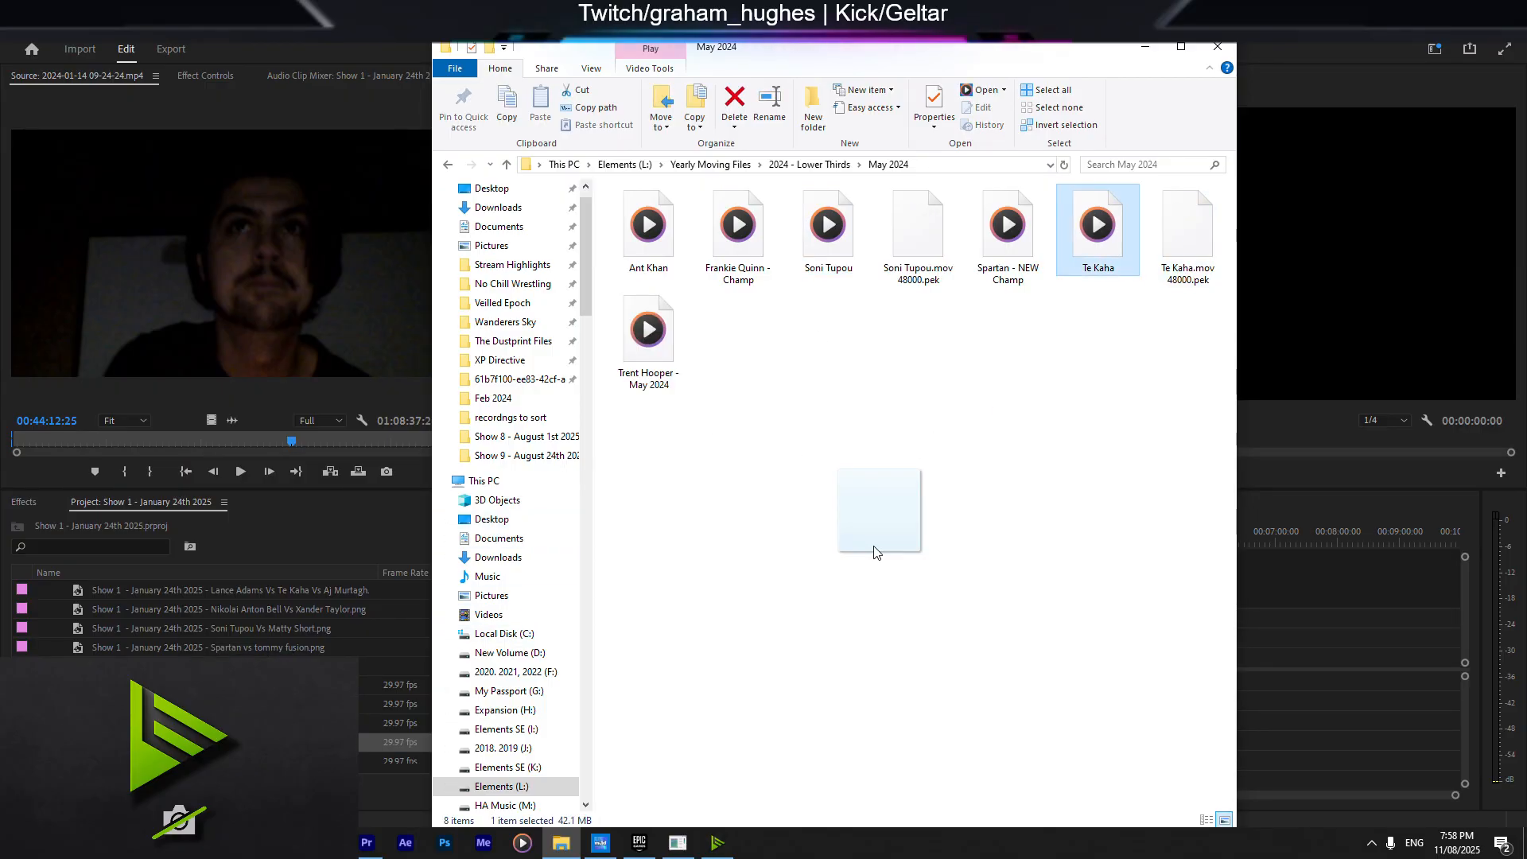
left_click(1040, 454)
Step: Look through the March, June, July and Feb 2024 folders in 2024 - Lower Thirds for the remaining wrestlers' name plates
left_click(776, 165)
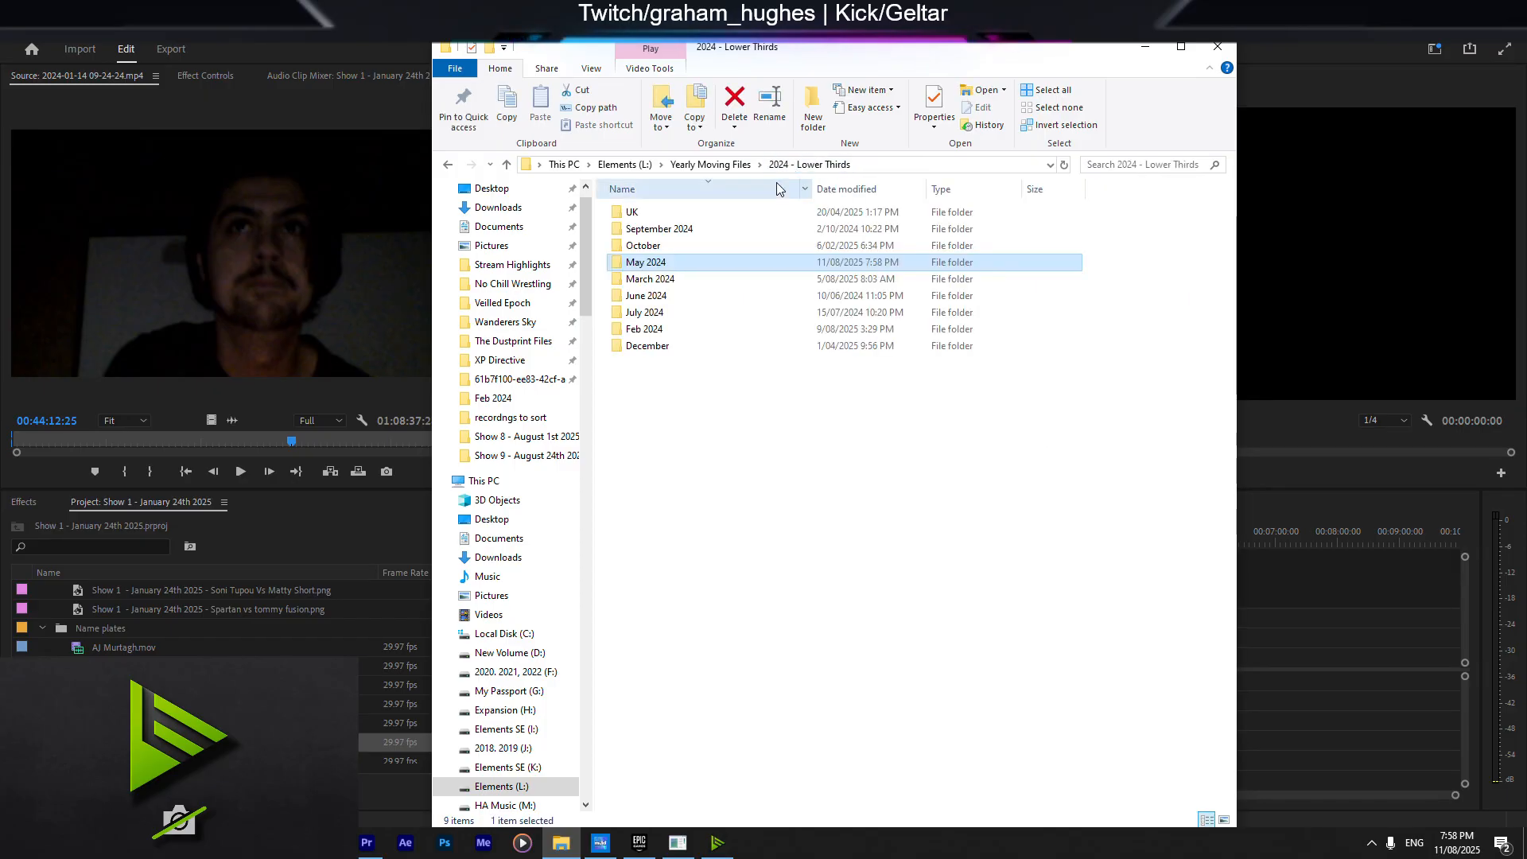
double_click(687, 274)
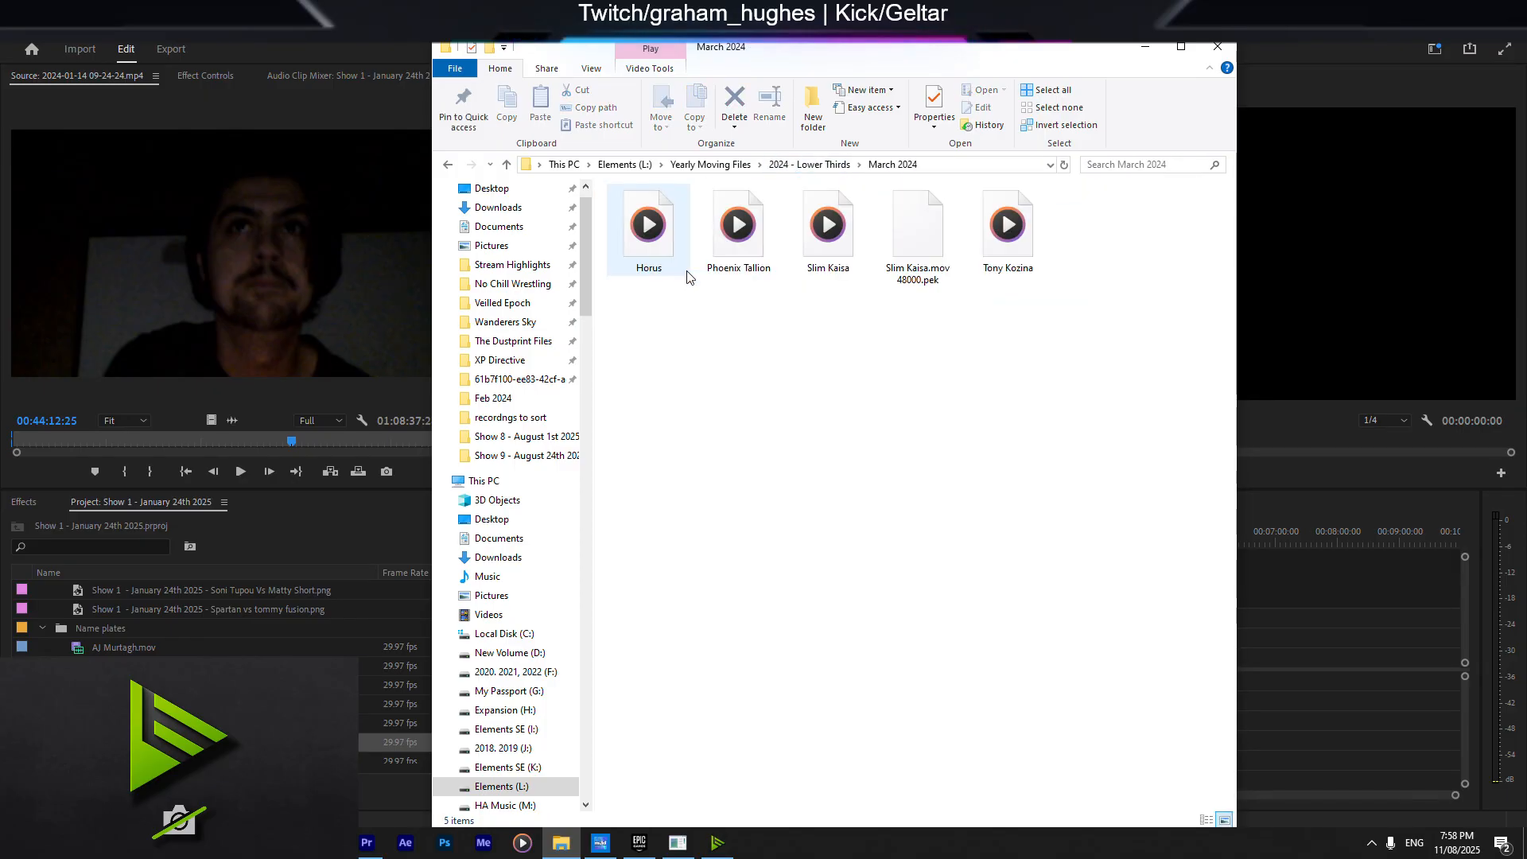
key("alt+Left")
double_click(719, 298)
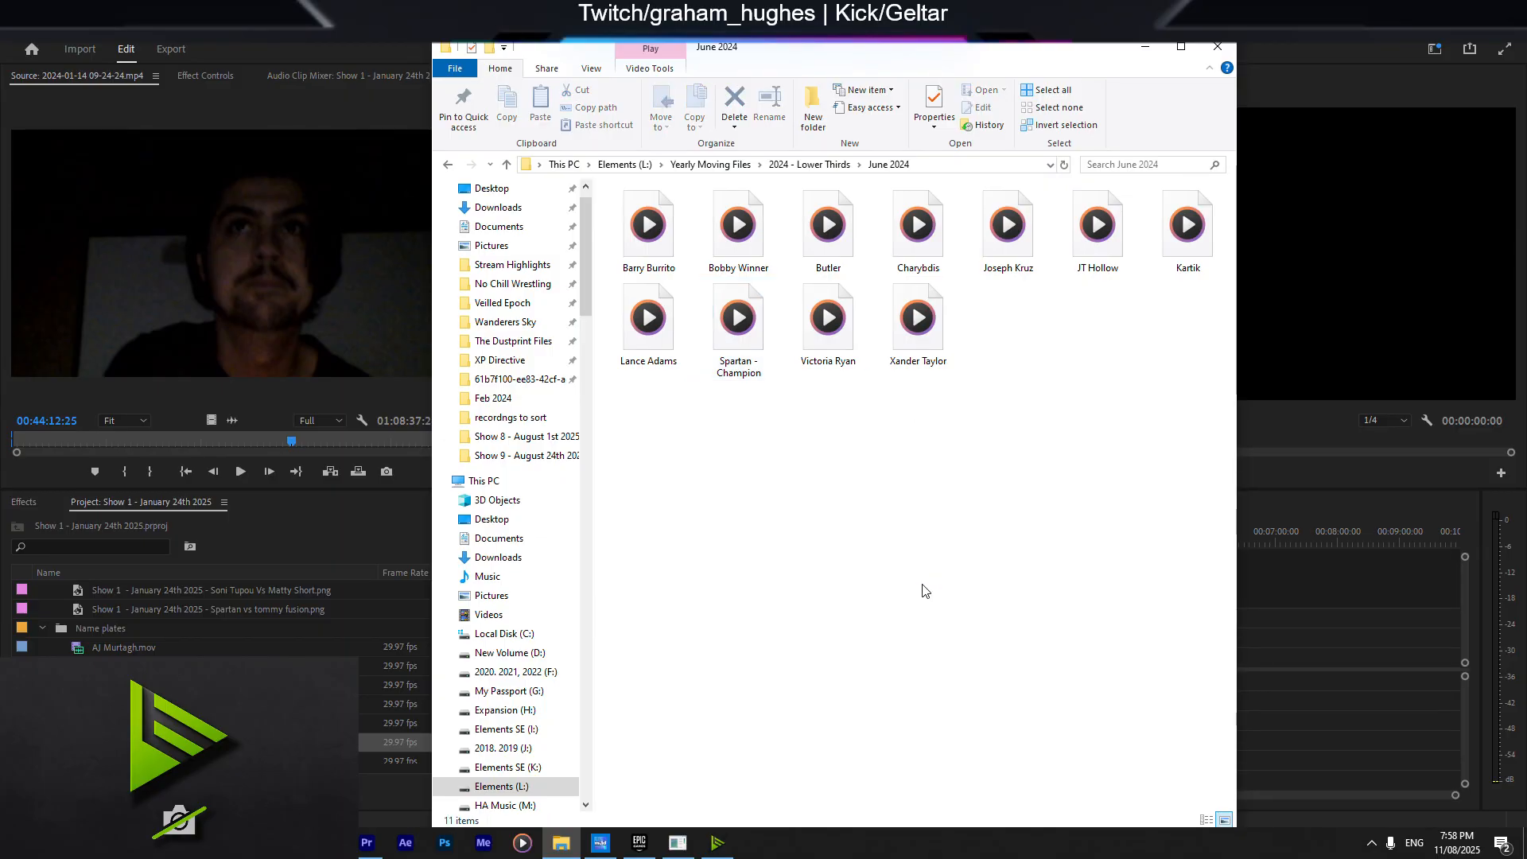
key("alt+Left")
key("Down")
key("Return")
key("alt+Left")
key("Down")
key("Return")
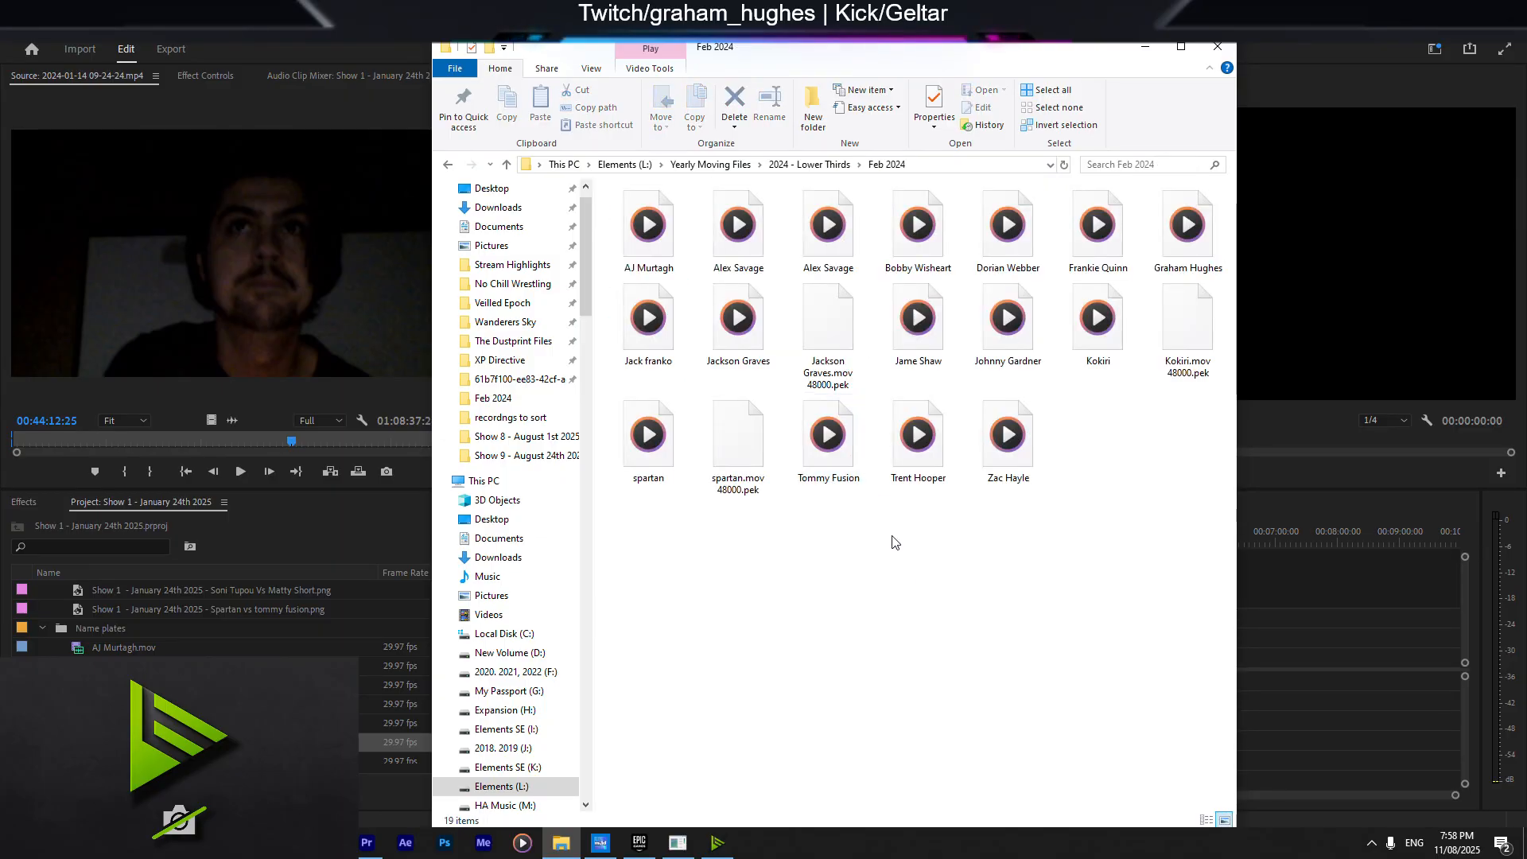
left_click_drag(987, 569, 1035, 612)
Step: Open the September 2024 folder in 2024 - Lower Thirds and import the Nikolai clip into the Name plates bin
key("alt+Left")
key("Up")
key("Up")
key("Up")
key("Up")
key("Up")
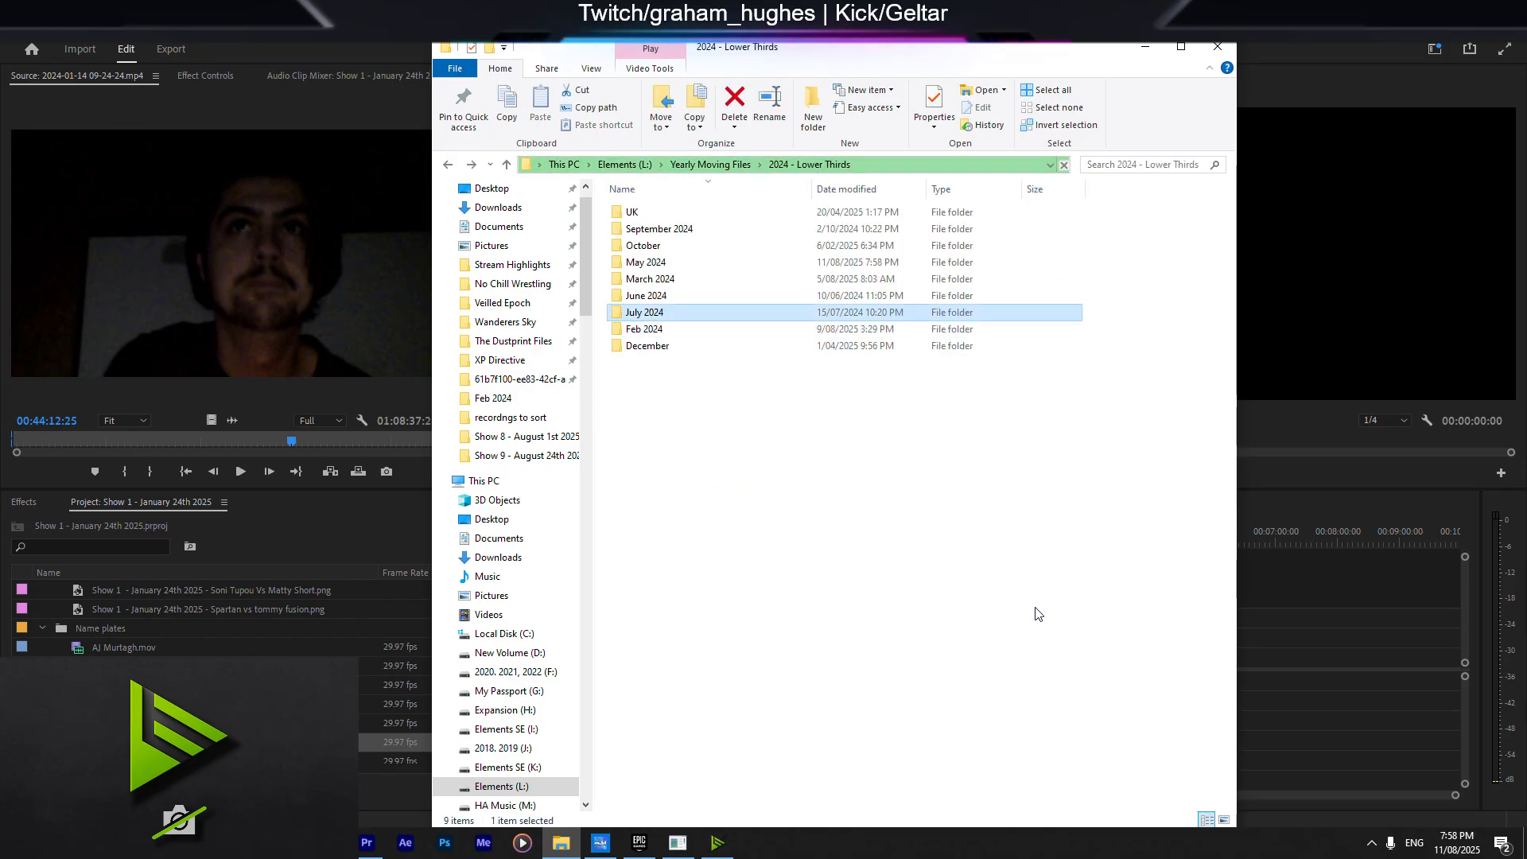
key("Up")
key("Return")
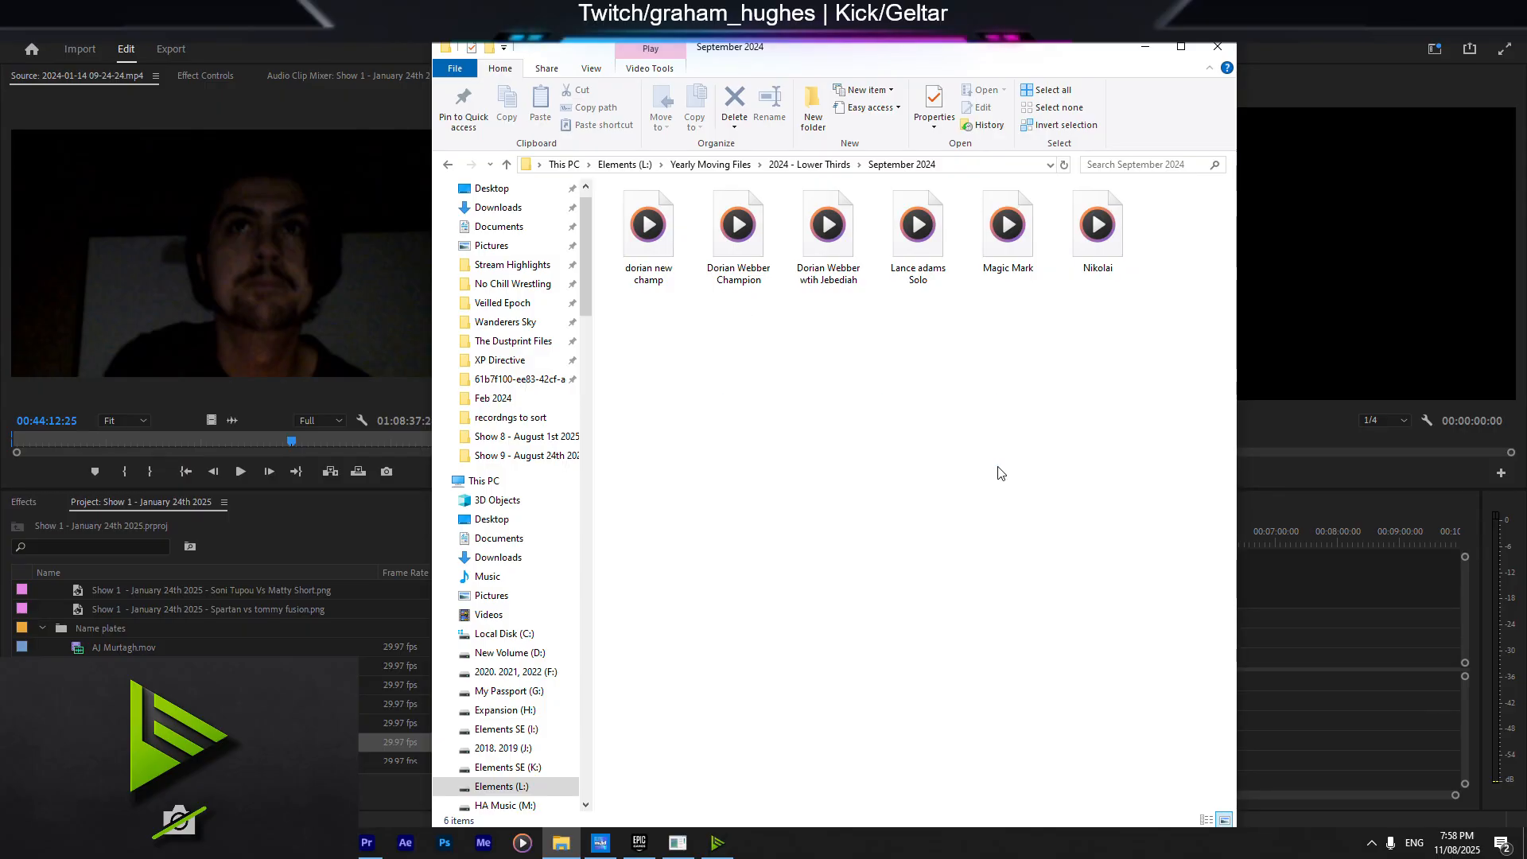
left_click_drag(1098, 230, 260, 622)
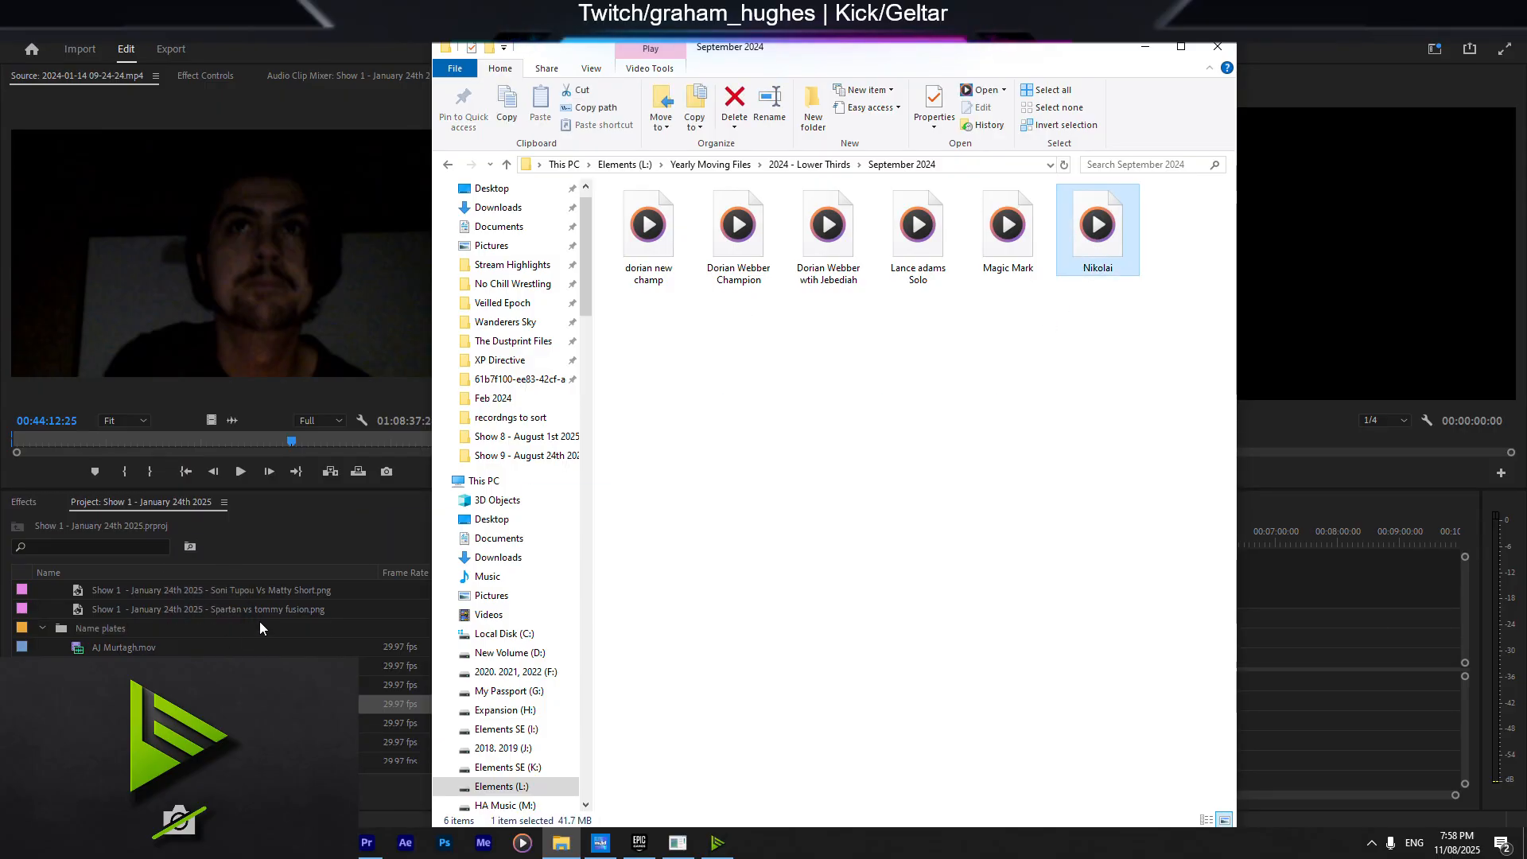
scroll(275, 651, "up", 1)
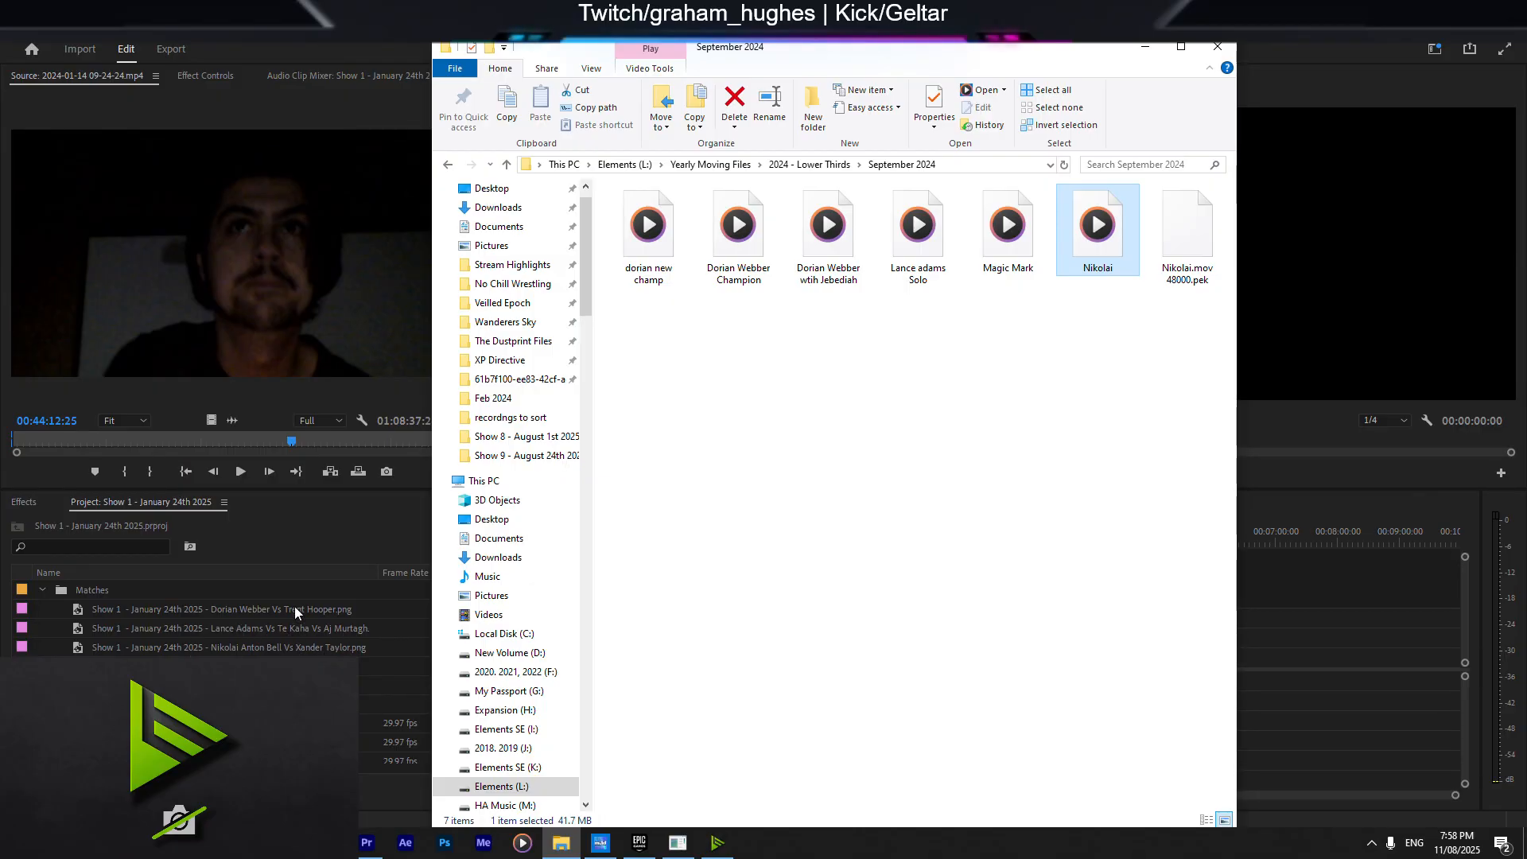
scroll(159, 624, "down", 2)
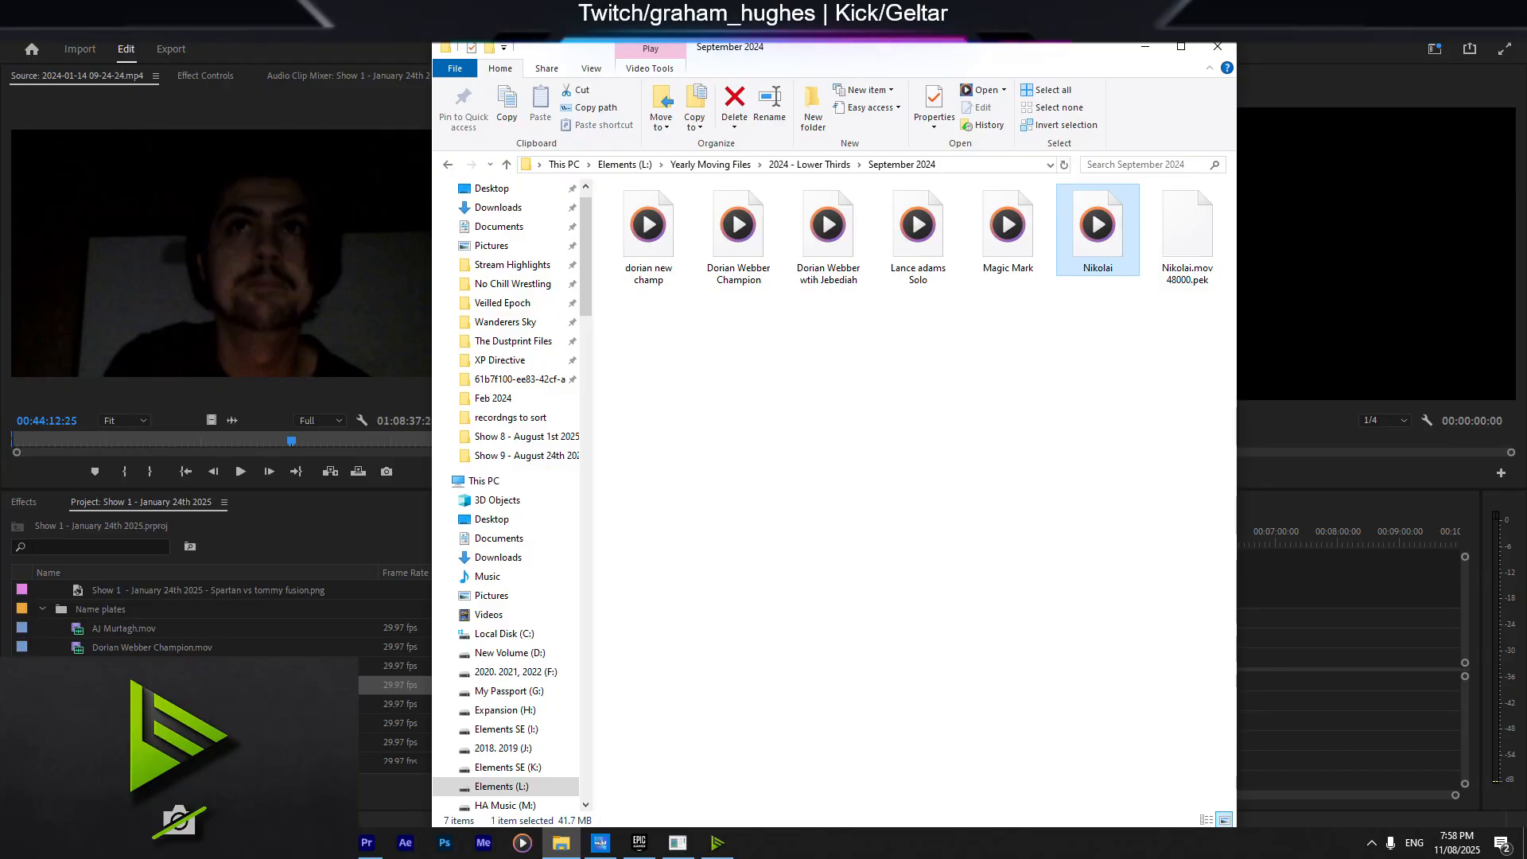
scroll(214, 629, "down", 1)
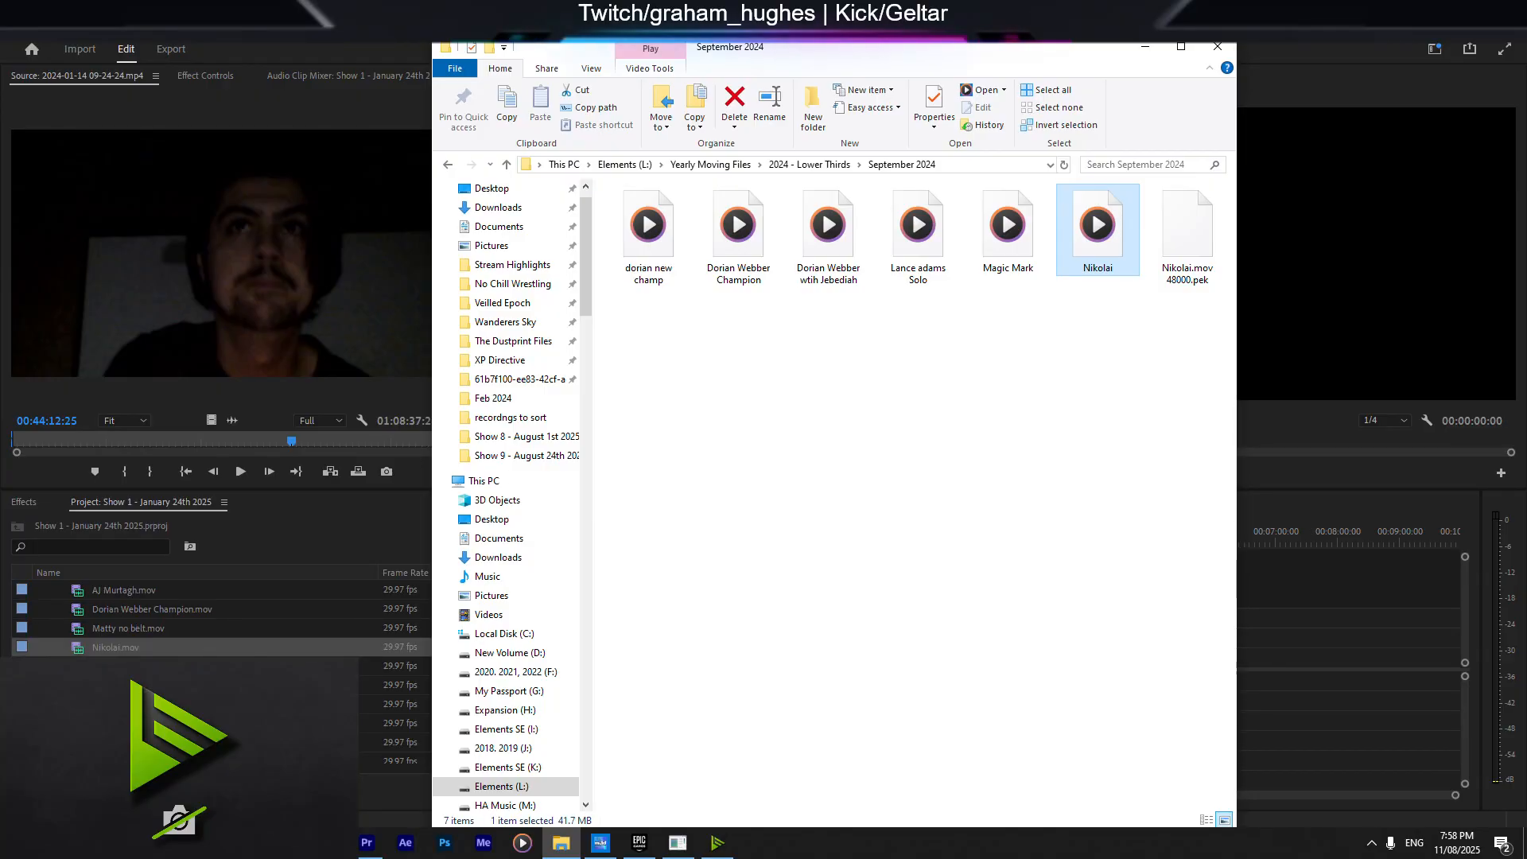
scroll(215, 628, "up", 2)
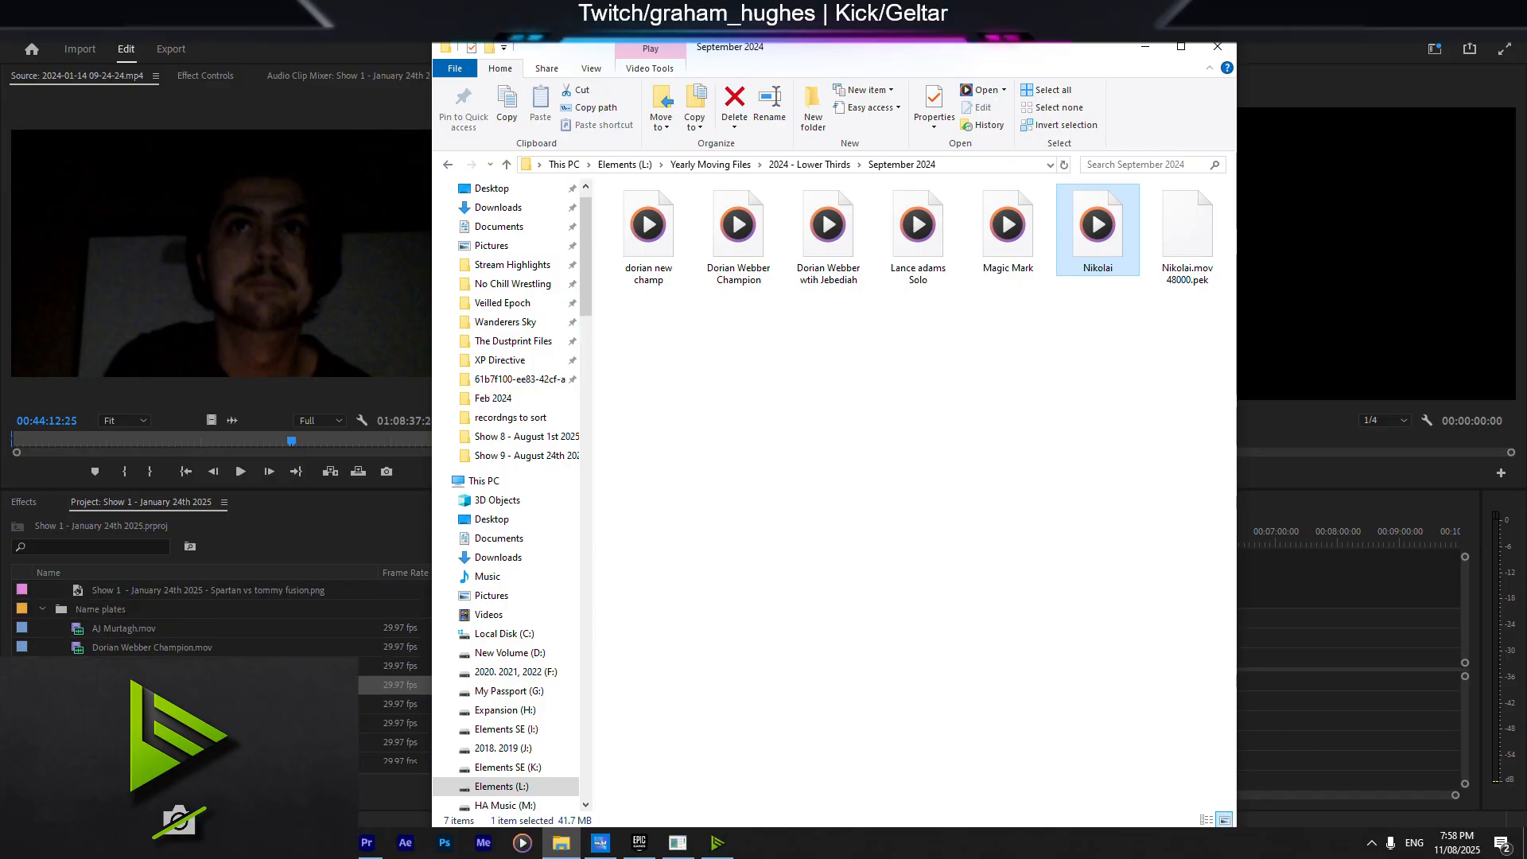
scroll(346, 666, "up", 2)
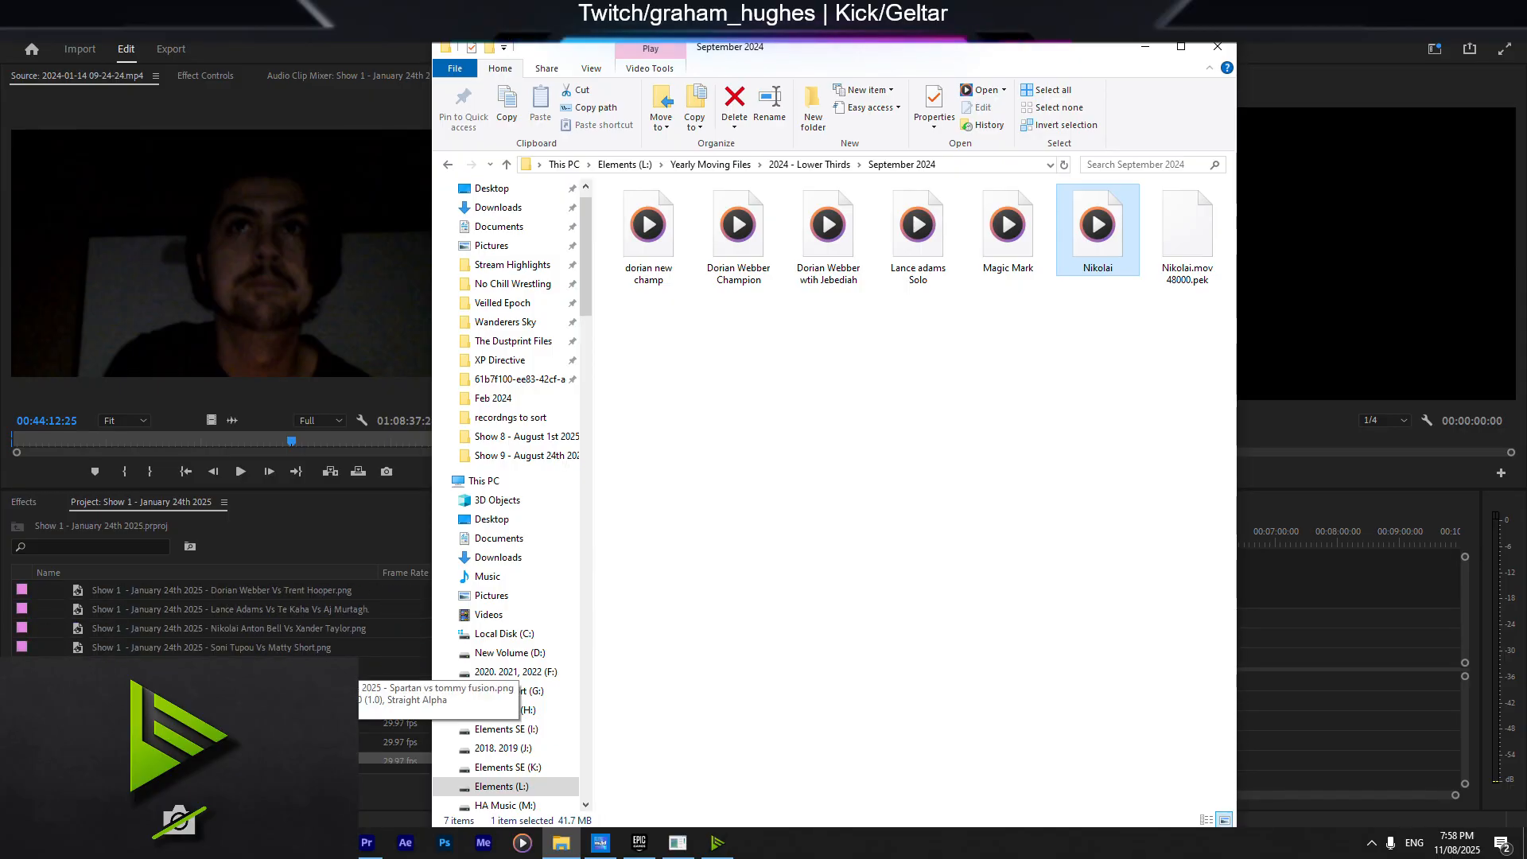
scroll(347, 668, "down", 1)
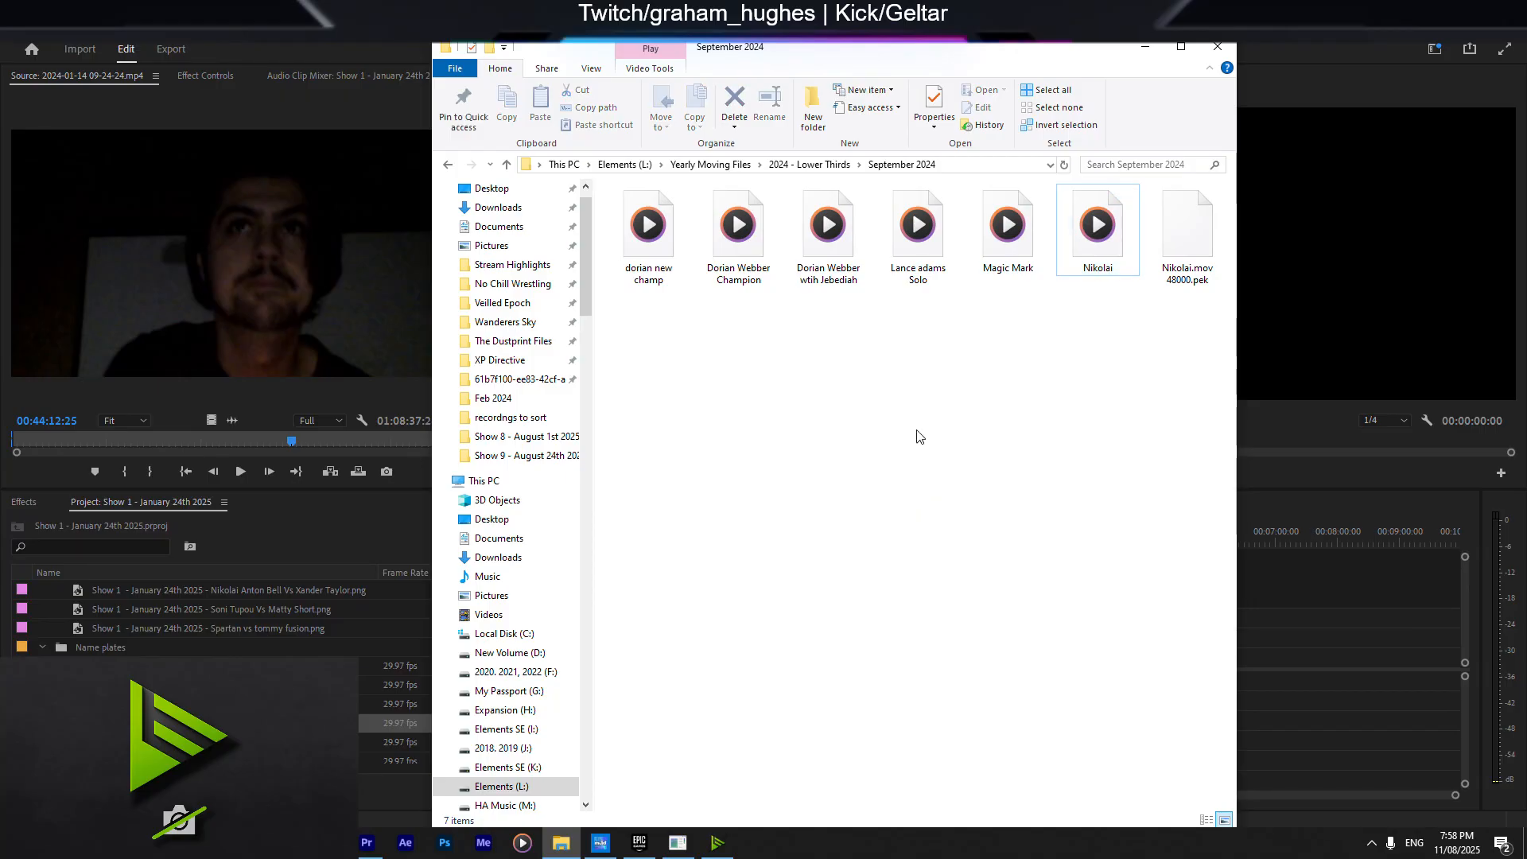
left_click(921, 238)
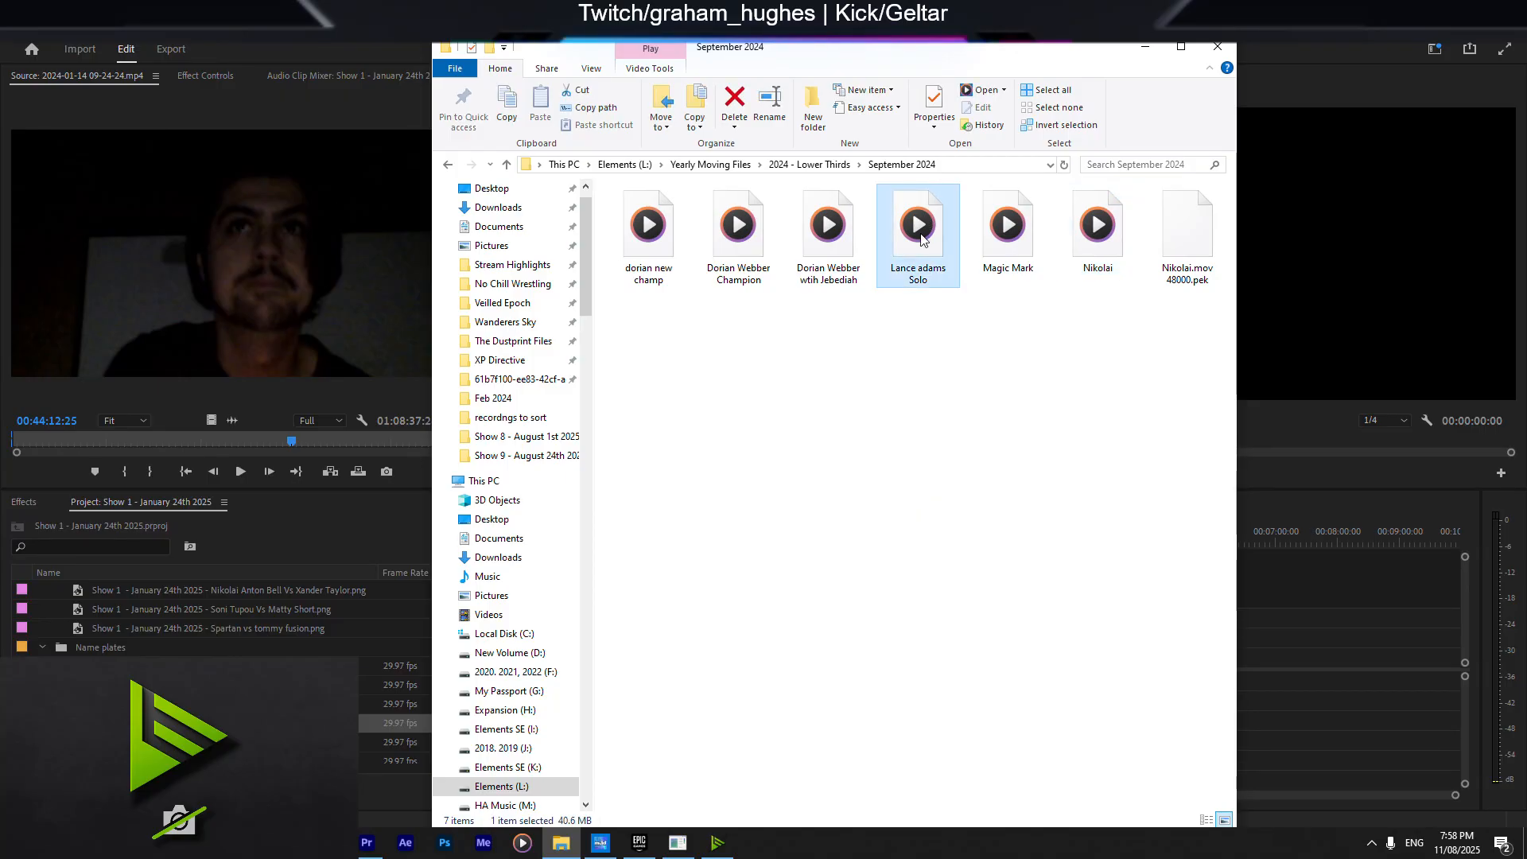
left_click_drag(917, 245, 100, 649)
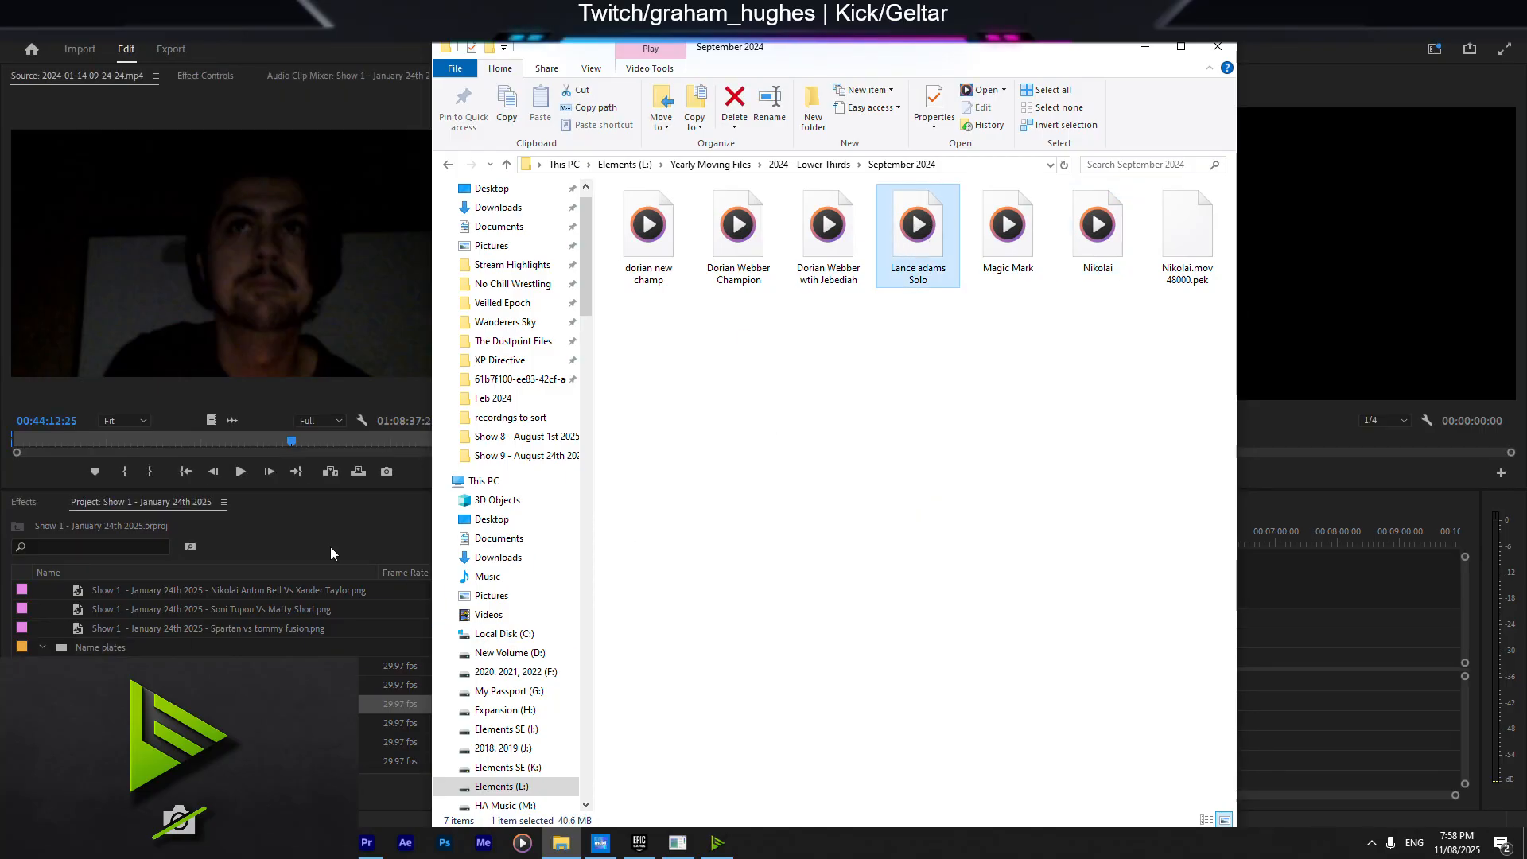
left_click(1146, 46)
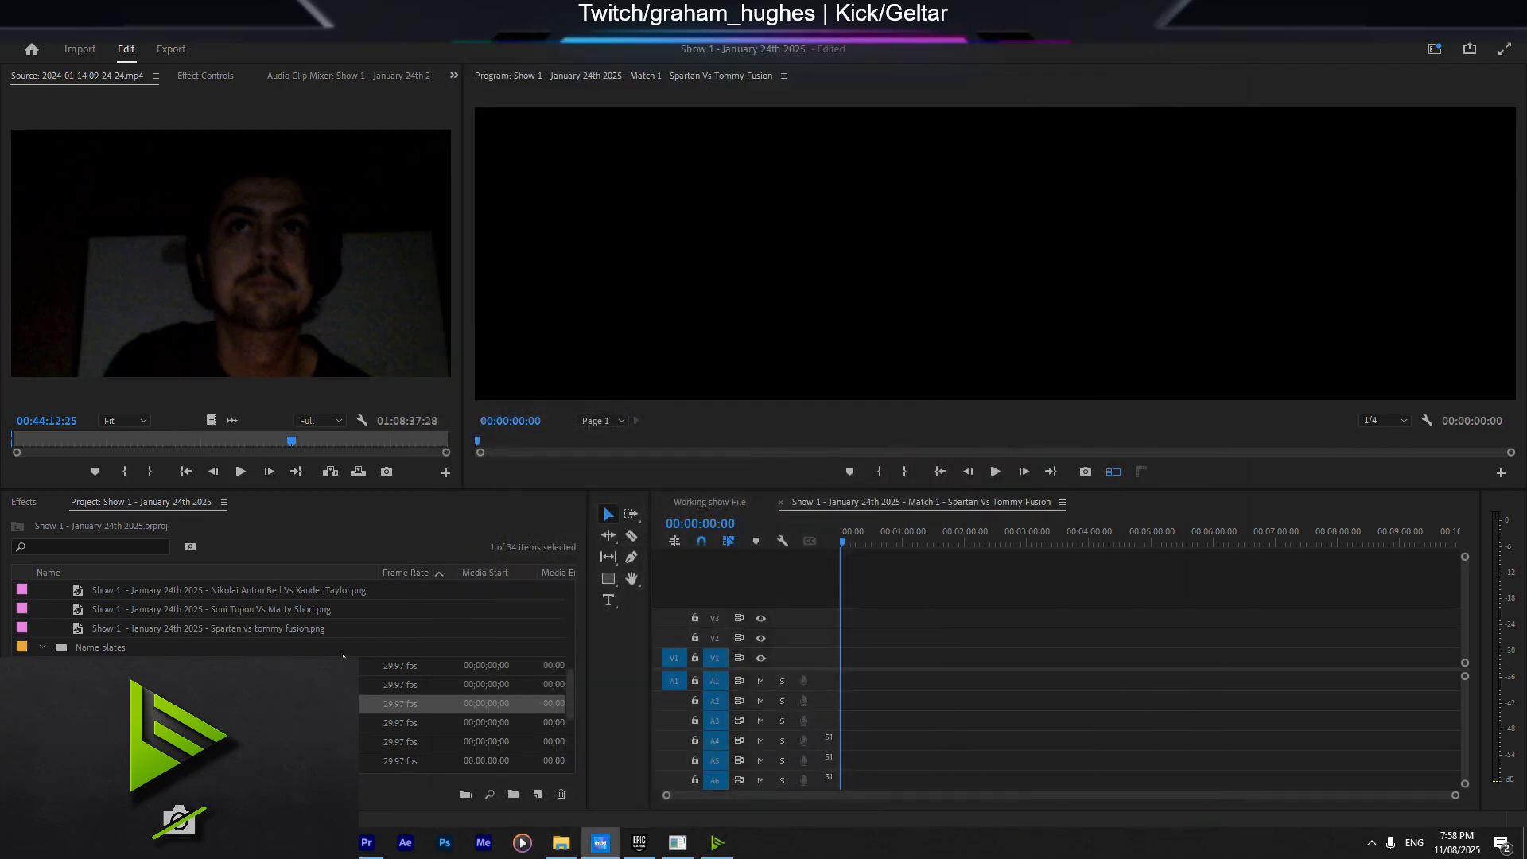
Step: Place Janaury 24th 2025 Intro.mp4 at the start of the Match 1 sequence and turn off the Program Monitor's multi-camera view
scroll(275, 640, "up", 6)
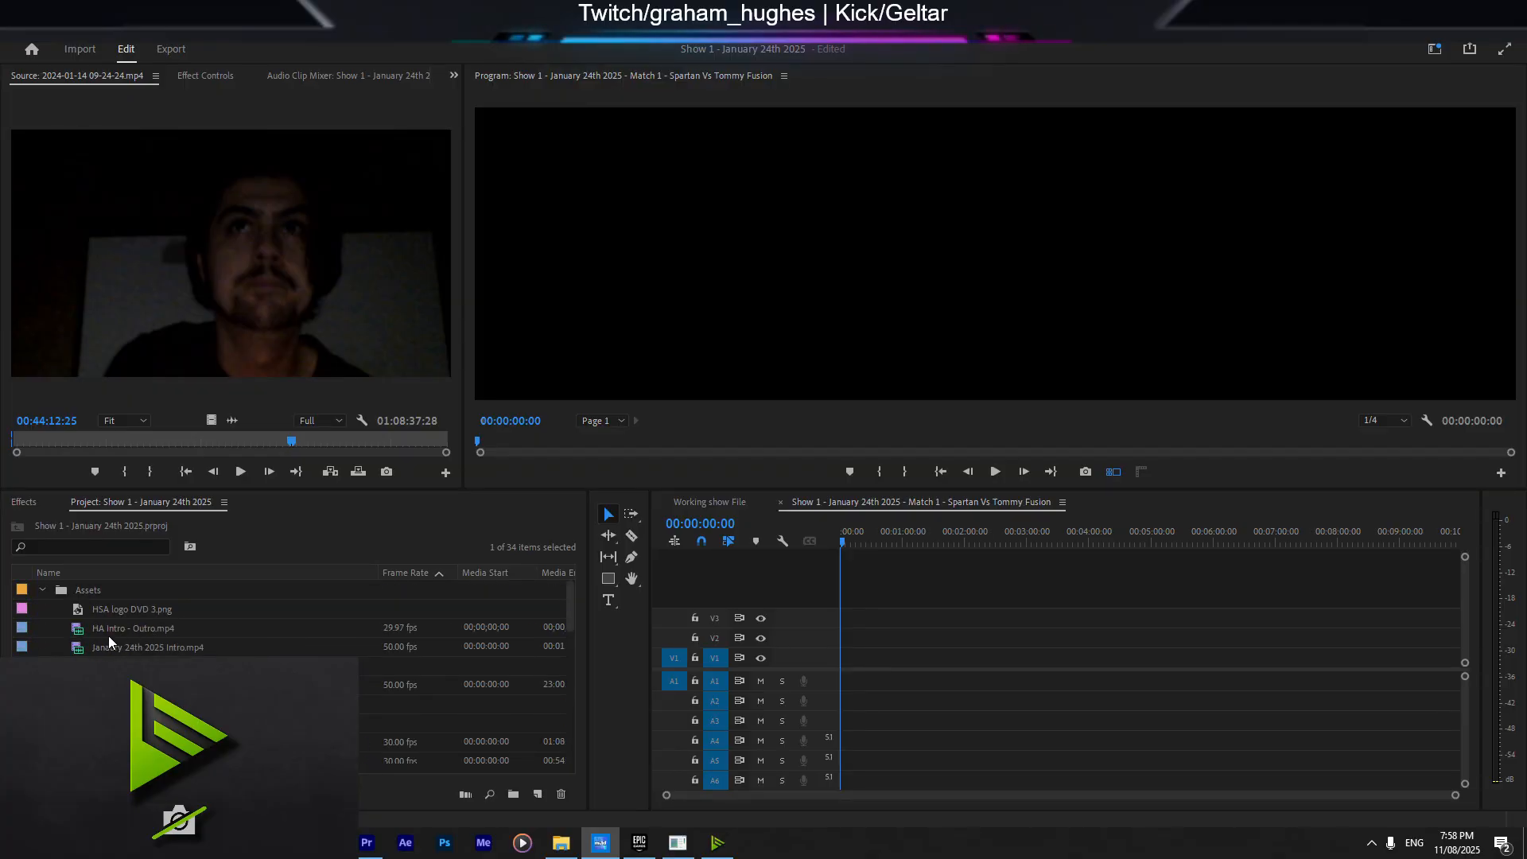
left_click_drag(89, 646, 875, 664)
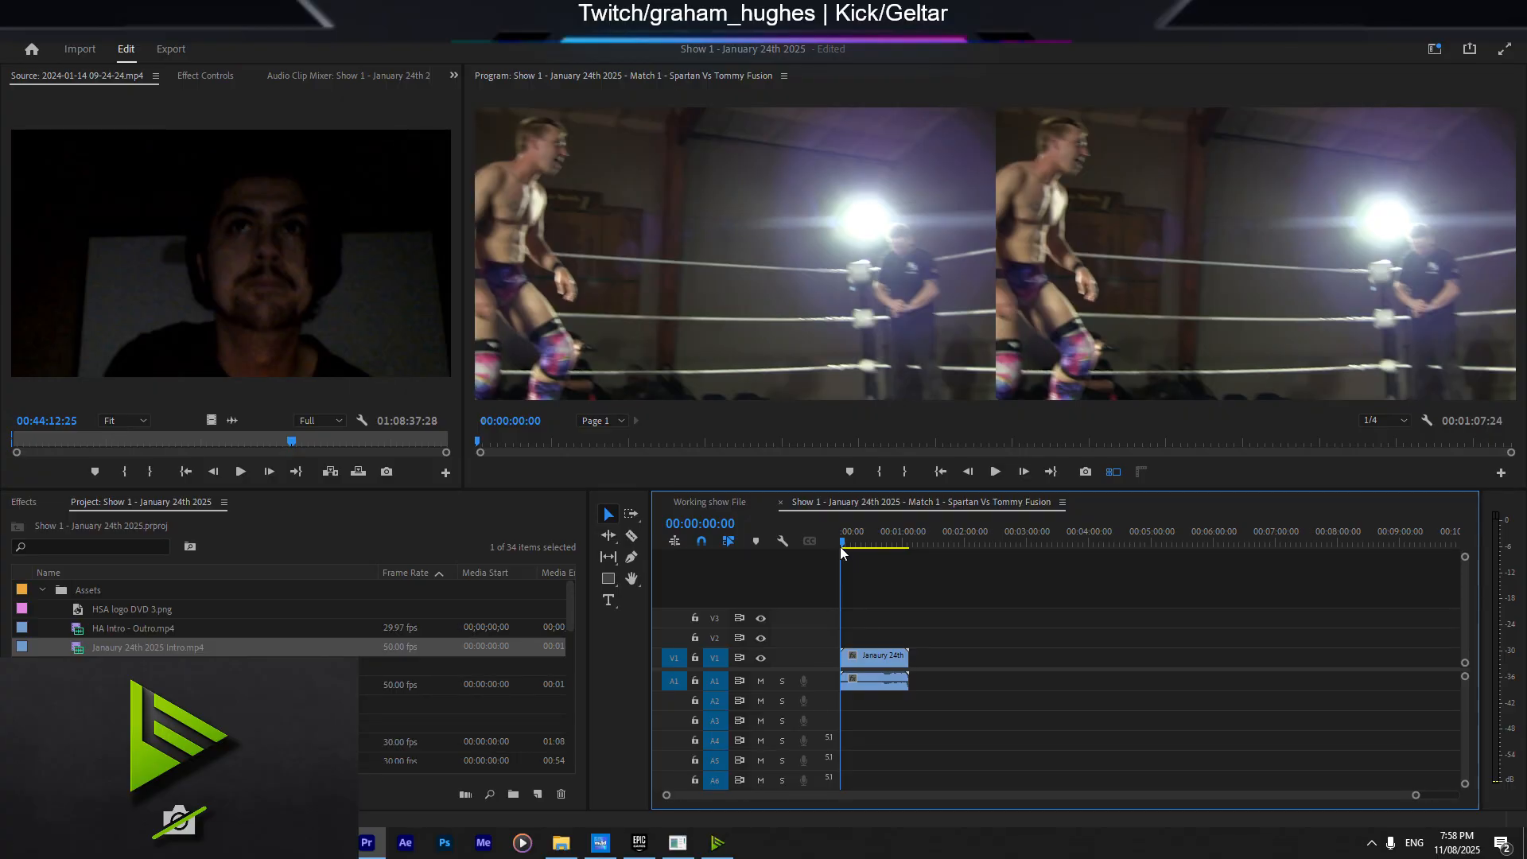
left_click(1117, 475)
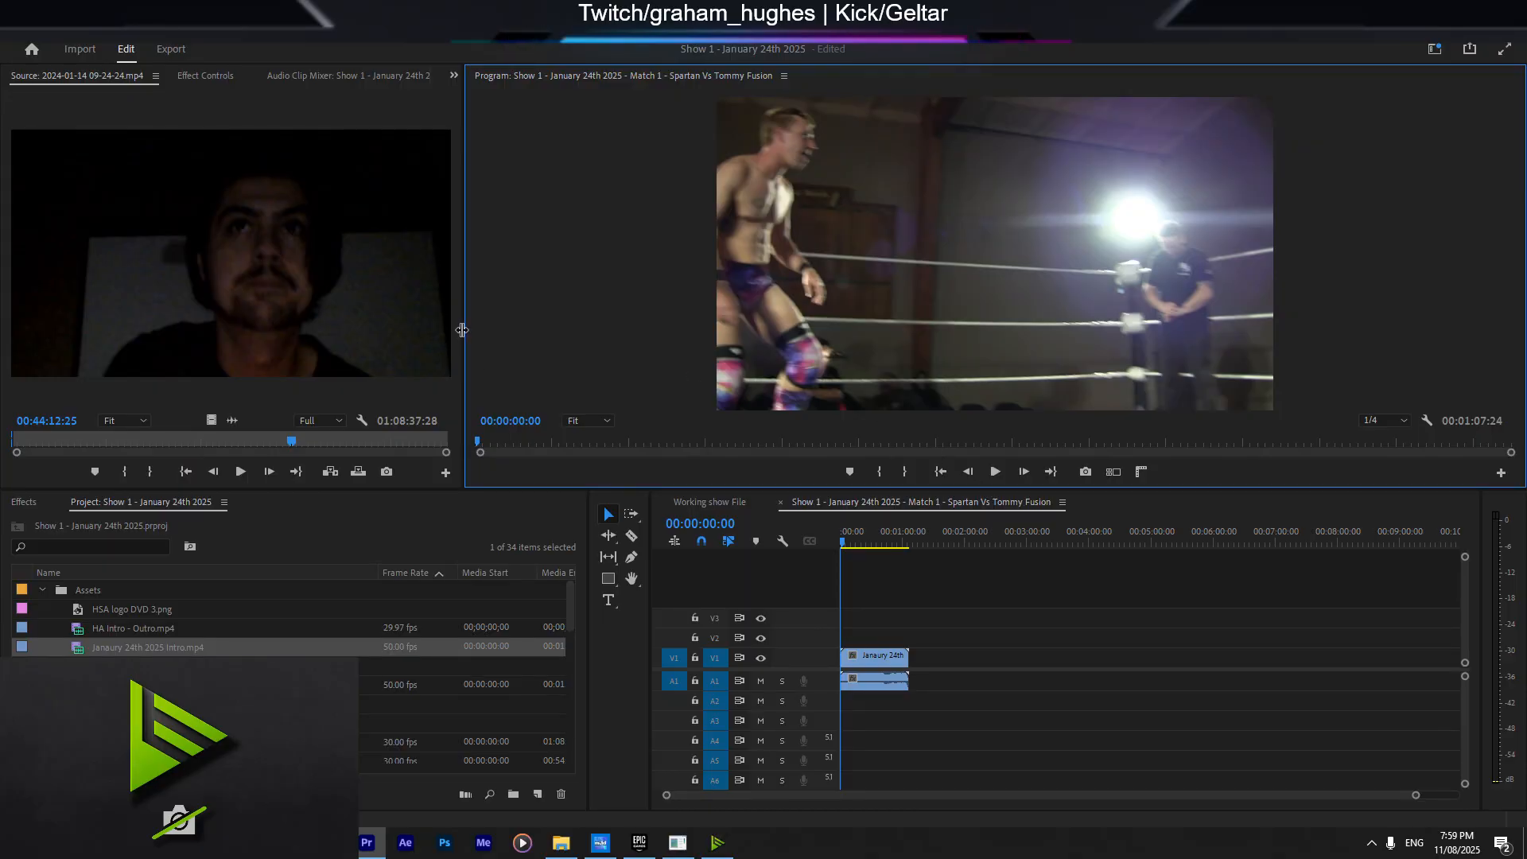
Step: Enlarge the Program Monitor, play the intro to its end, and replay a short part from about 39 seconds
left_click_drag(462, 330, 15, 339)
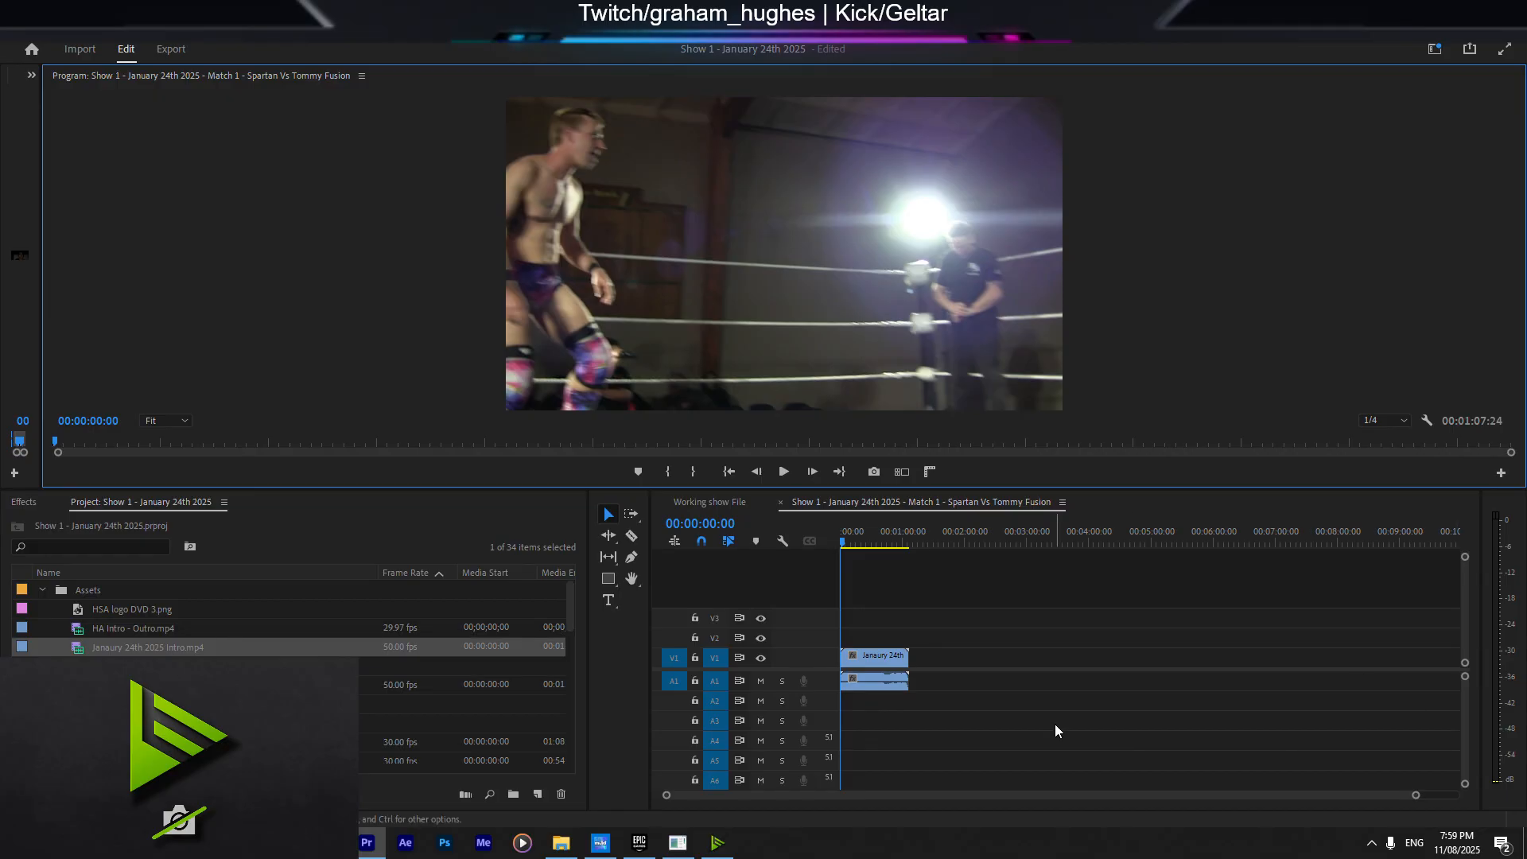
key("space")
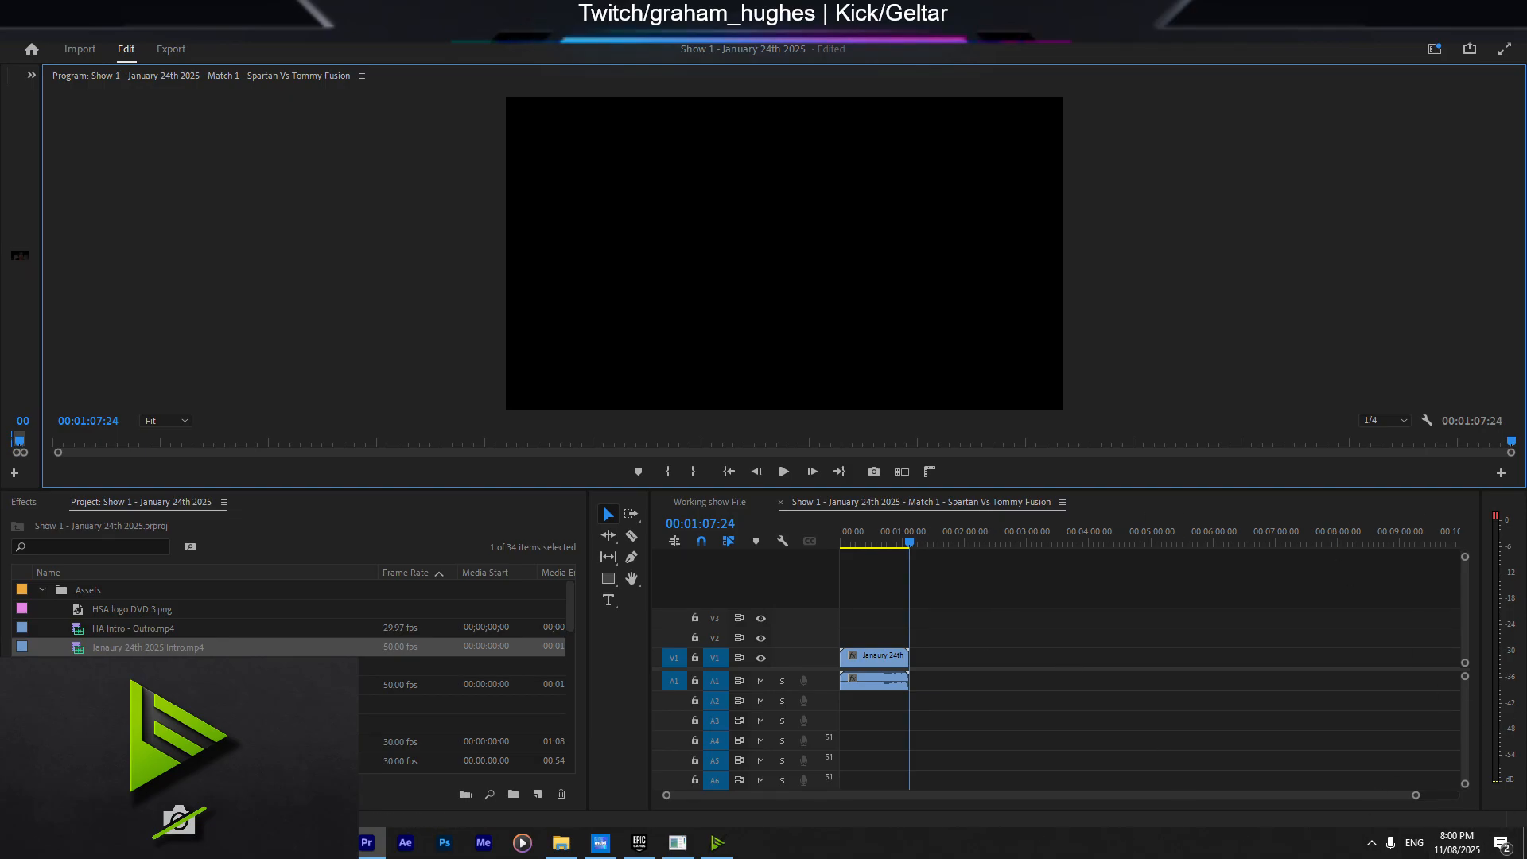
key("alt+Tab")
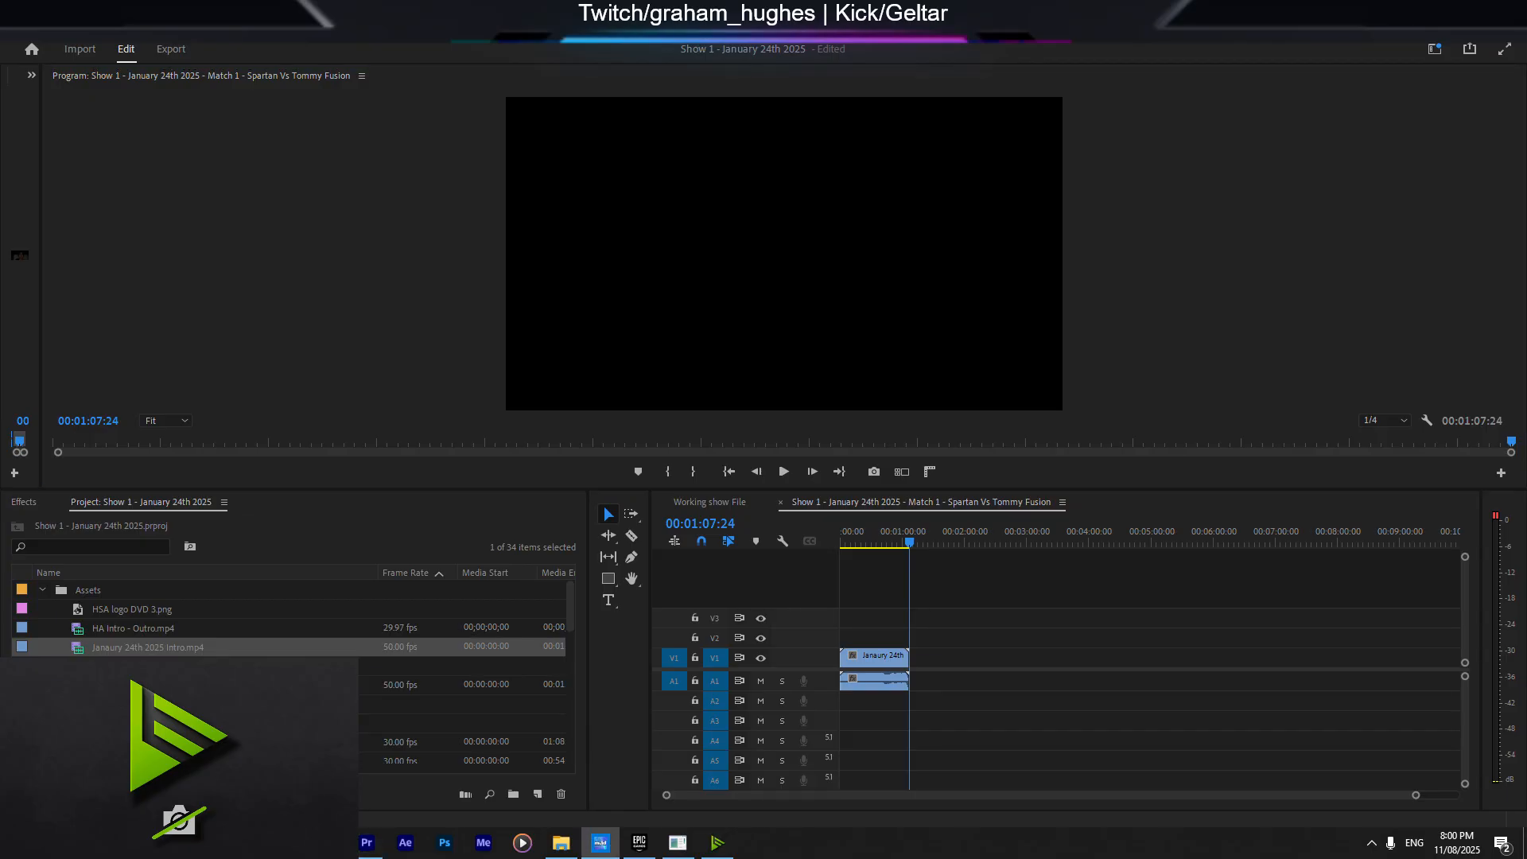
left_click(882, 543)
key("space")
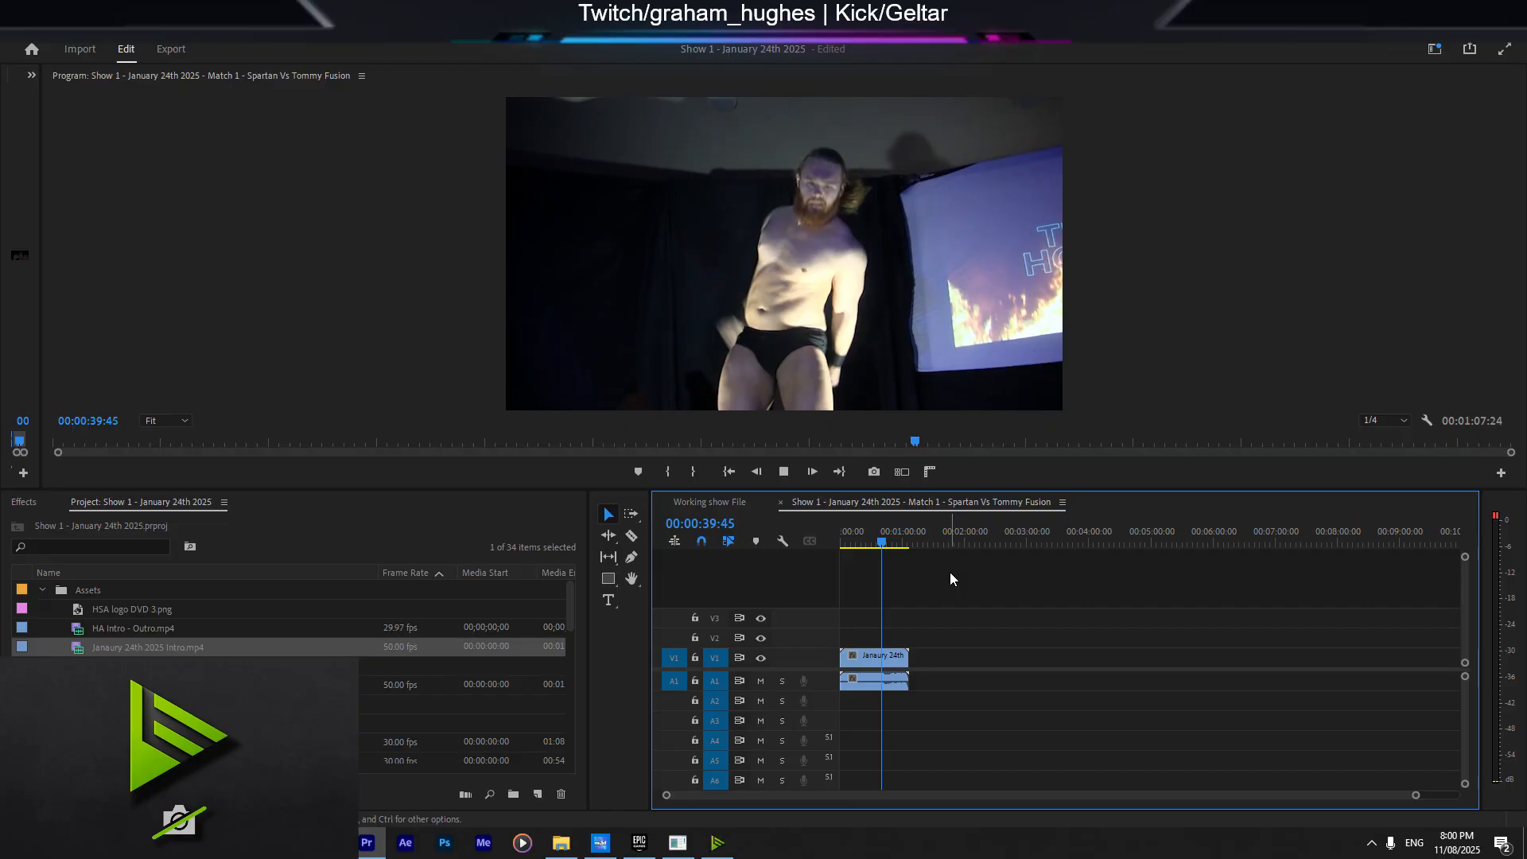
key("space")
Step: Open Janaury 24th 2025 Intro.mp4 in the Source Monitor and widen that monitor to nearly half the window
double_click(72, 649)
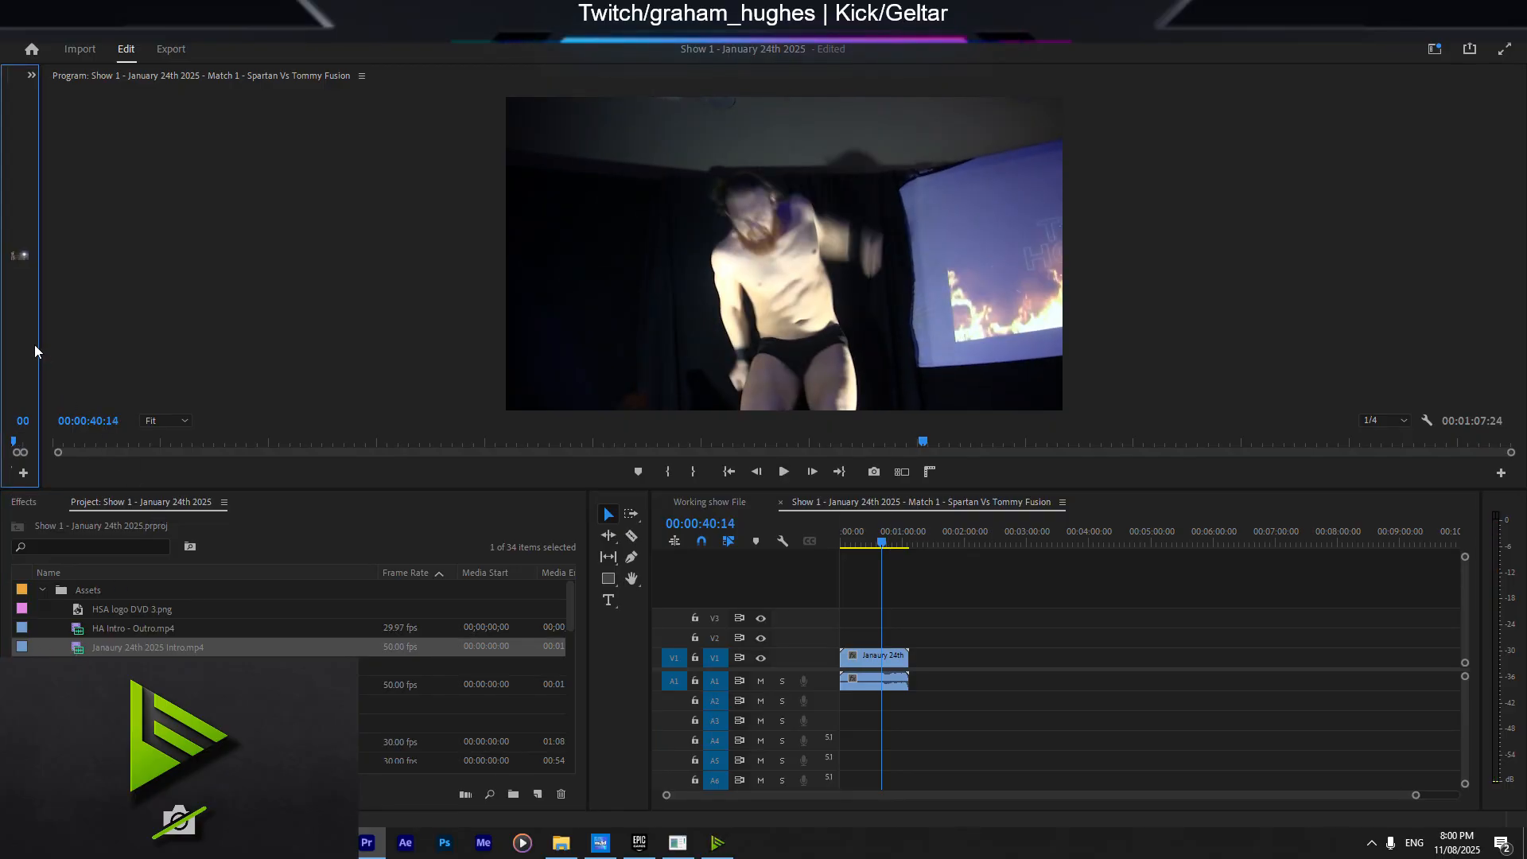
left_click_drag(36, 350, 655, 321)
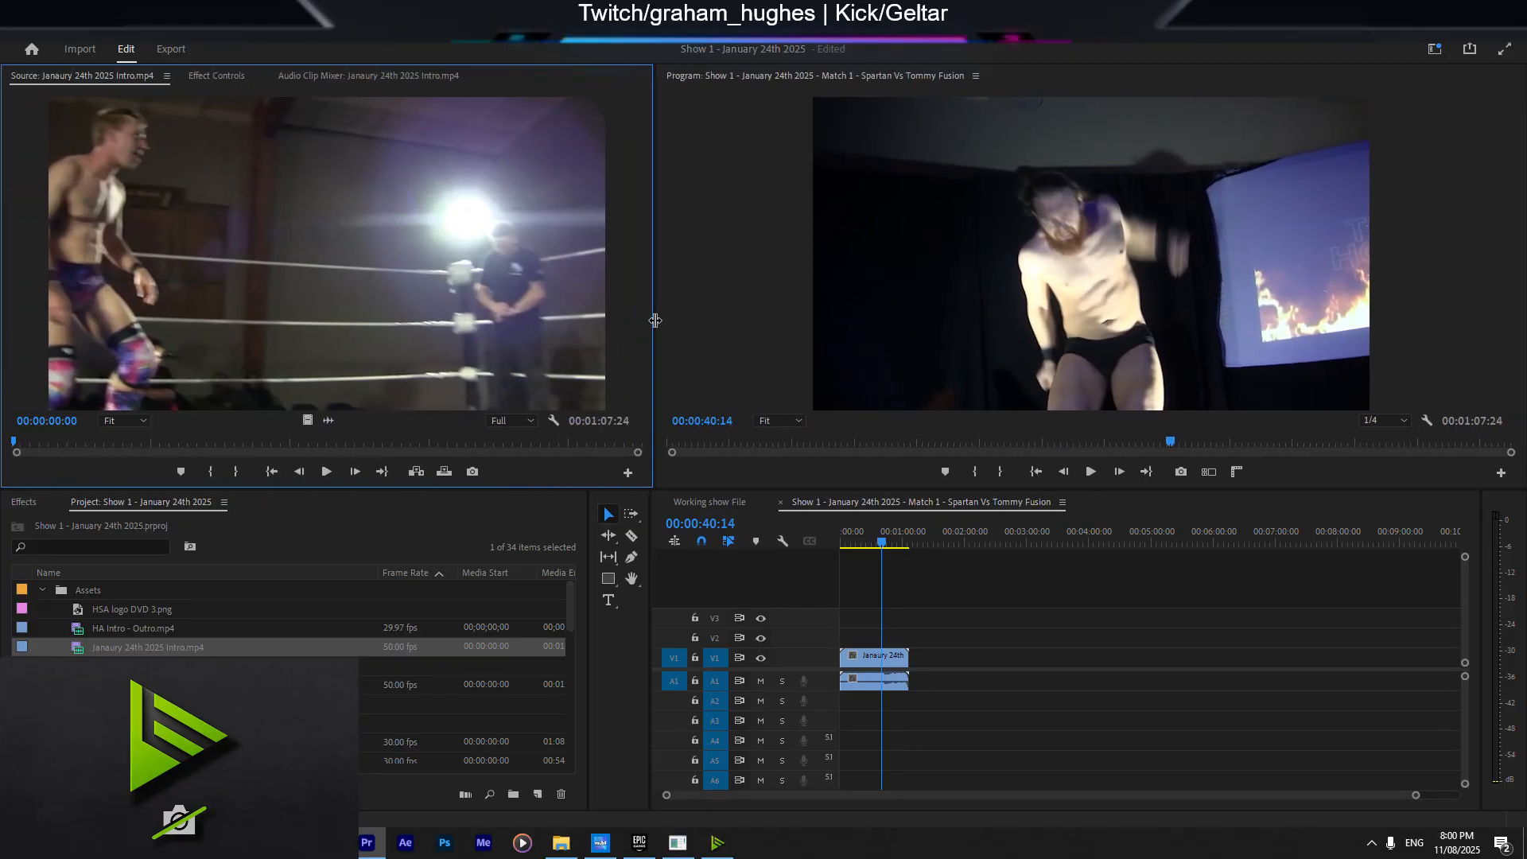
Step: Lower the system volume to about 34 while the intro clip plays in the Source Monitor
key("XF86AudioLowerVolume")
key("XF86AudioLowerVolume")
key("XF86AudioLowerVolume")
key("XF86AudioLowerVolume")
key("XF86AudioLowerVolume")
key("XF86AudioLowerVolume")
key("XF86AudioLowerVolume")
key("XF86AudioLowerVolume")
key("XF86AudioLowerVolume")
key("XF86AudioLowerVolume")
key("XF86AudioLowerVolume")
key("XF86AudioLowerVolume")
key("XF86AudioLowerVolume")
key("XF86AudioLowerVolume")
key("XF86AudioLowerVolume")
key("XF86AudioLowerVolume")
key("XF86AudioLowerVolume")
key("XF86AudioLowerVolume")
key("XF86AudioLowerVolume")
key("XF86AudioLowerVolume")
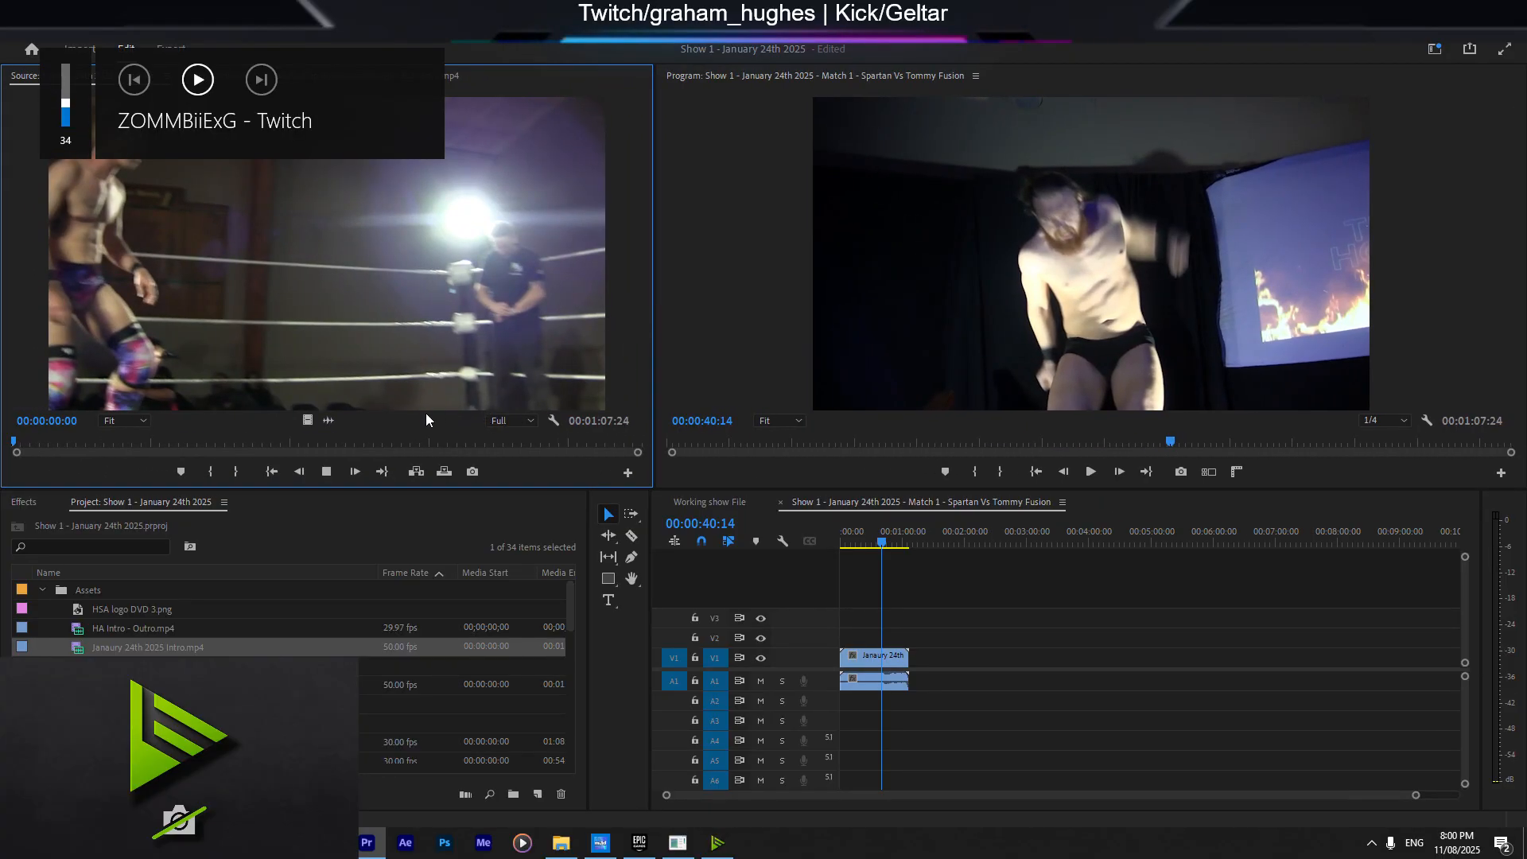
Step: Mark the intro clip from about 4 to 10 seconds in the Source Monitor and place only its audio on A1 after the existing intro
key("space")
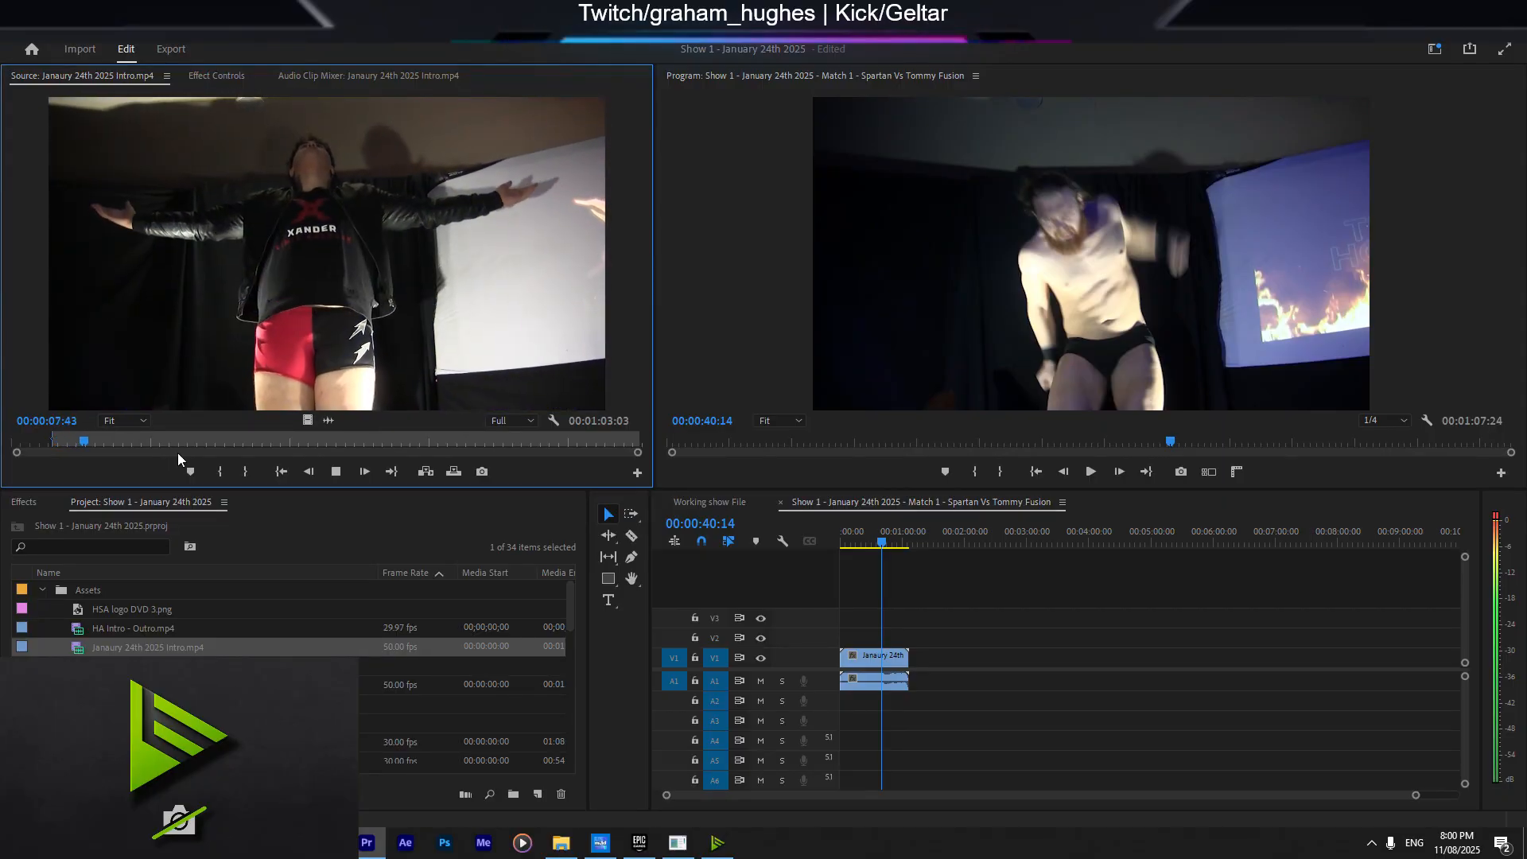
key("o")
key("space")
key("o")
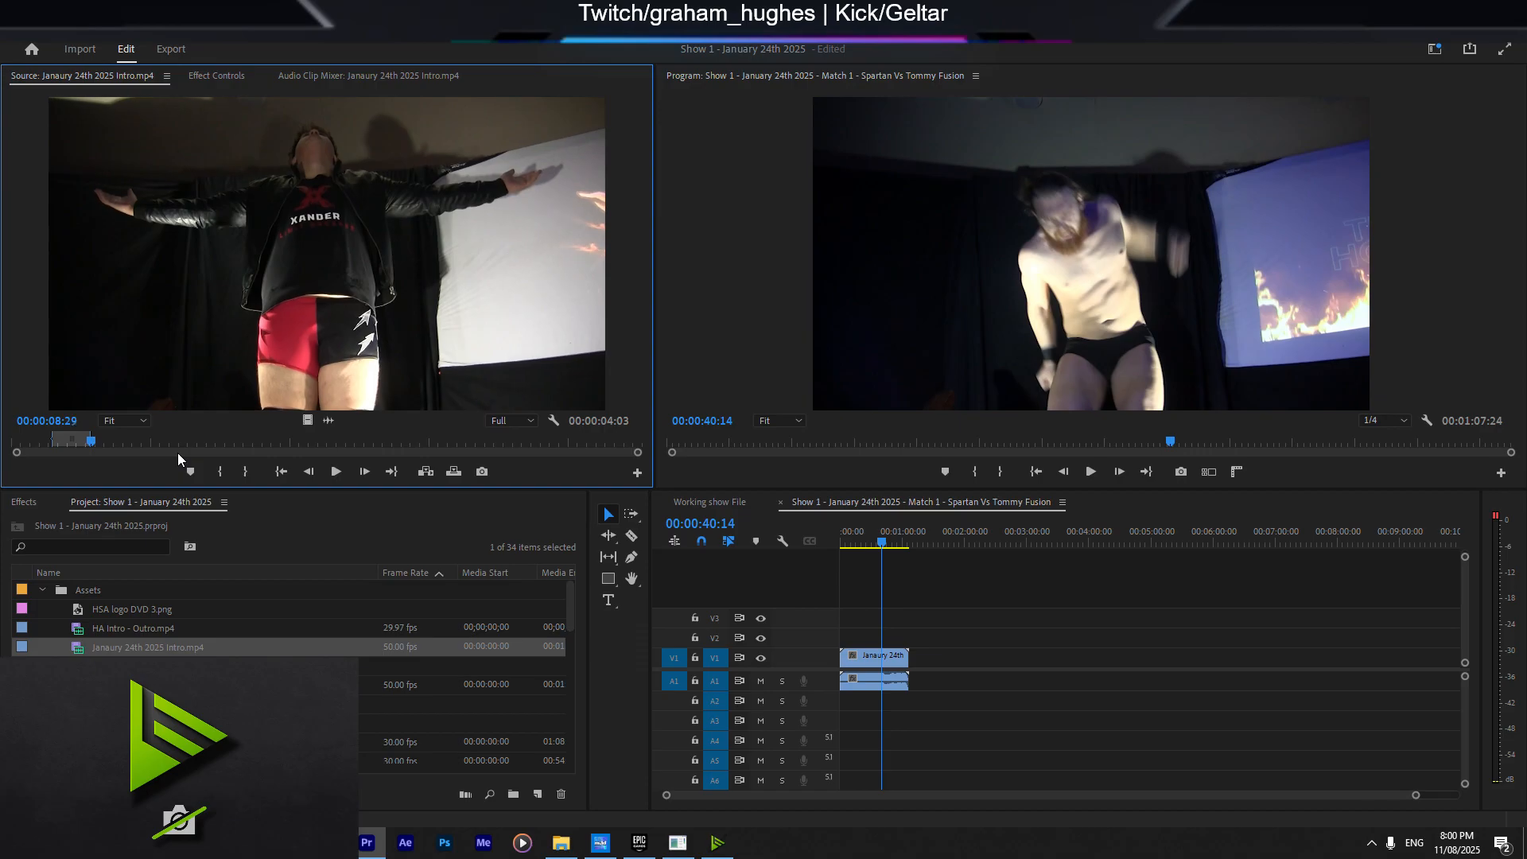
key("space")
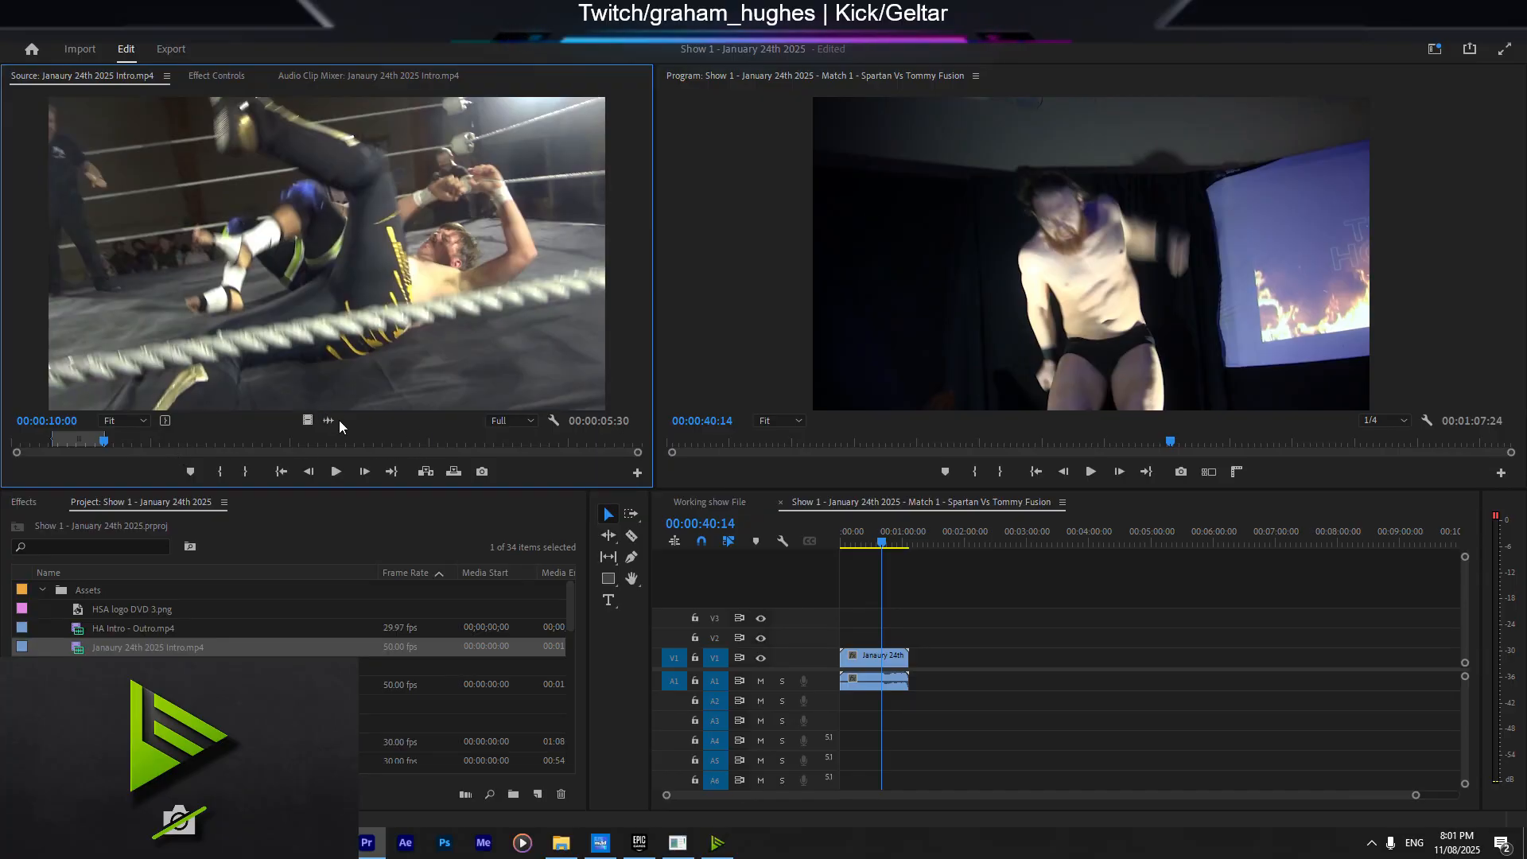
left_click_drag(331, 420, 913, 683)
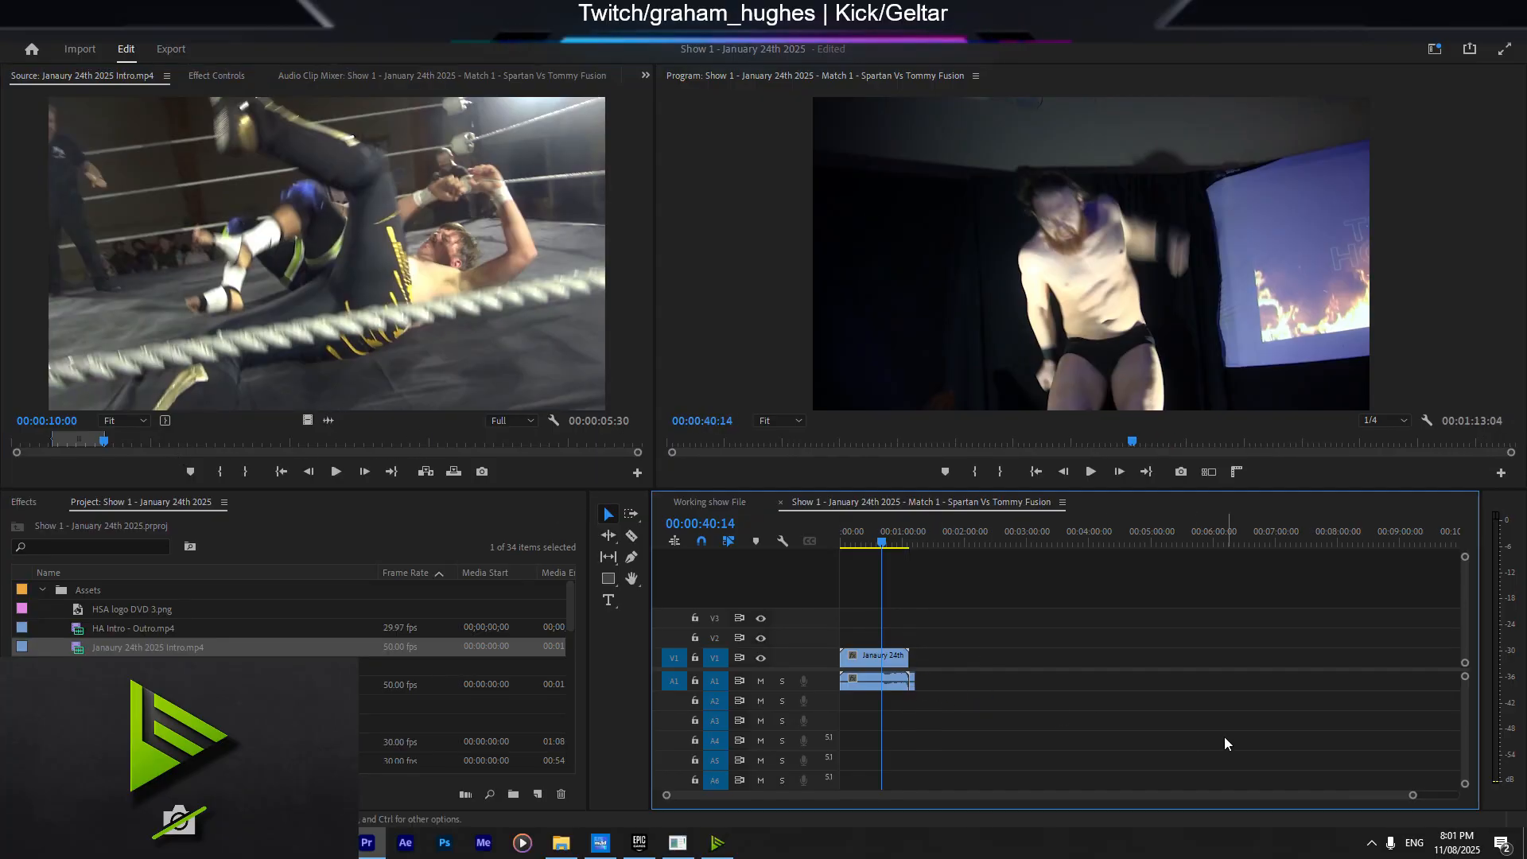
left_click_drag(1419, 795, 1250, 786)
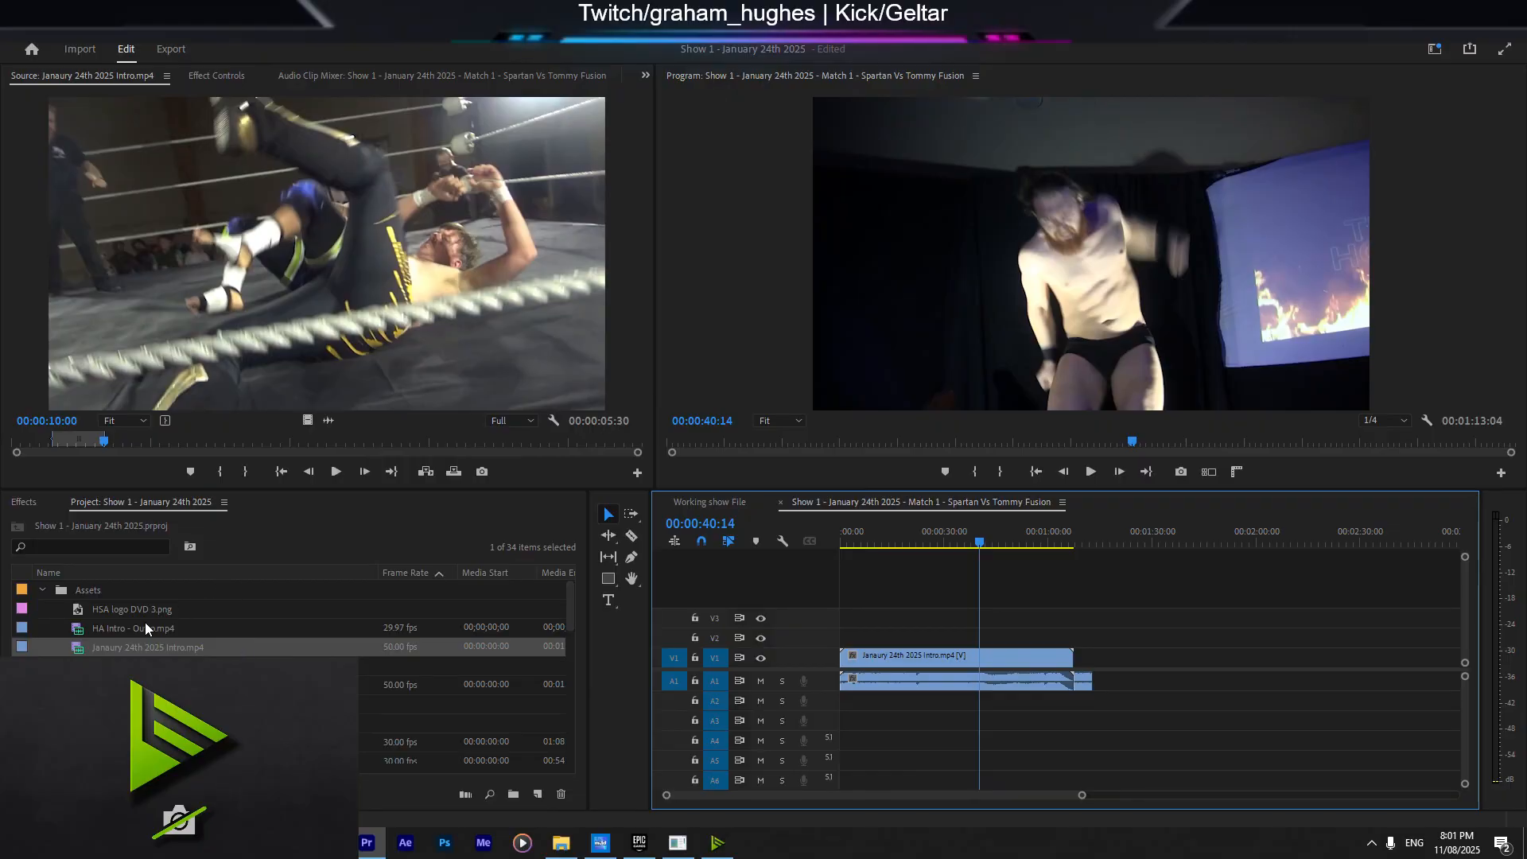
Step: Duplicate the Match 1 sequence, check Working show File around 41 minutes, and rename the copy for Match 2 - Matty Short Vs Soni Tupou
right_click(120, 646)
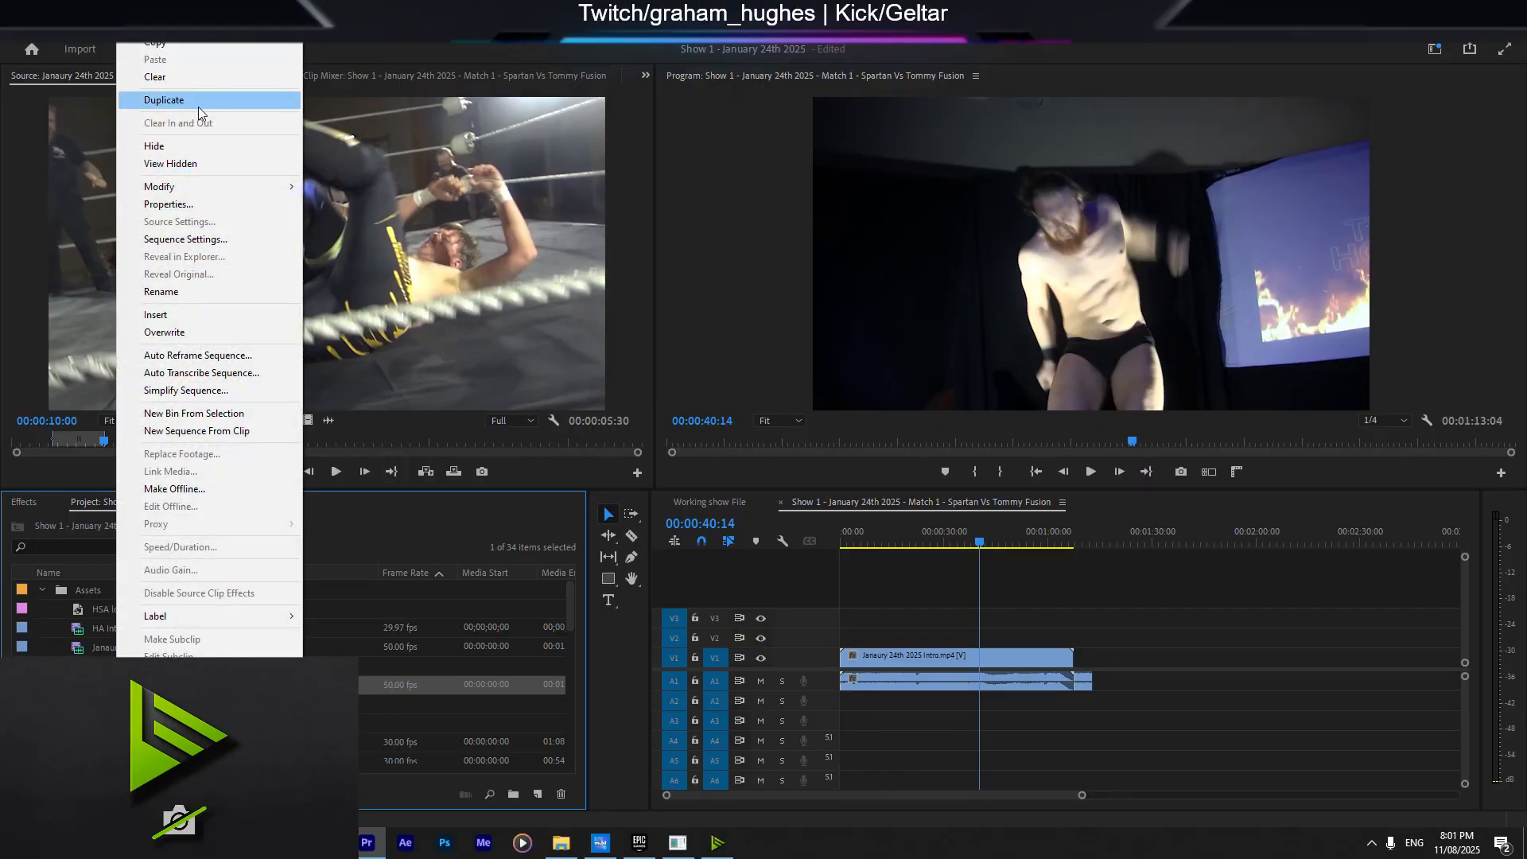
left_click(202, 103)
left_click(223, 705)
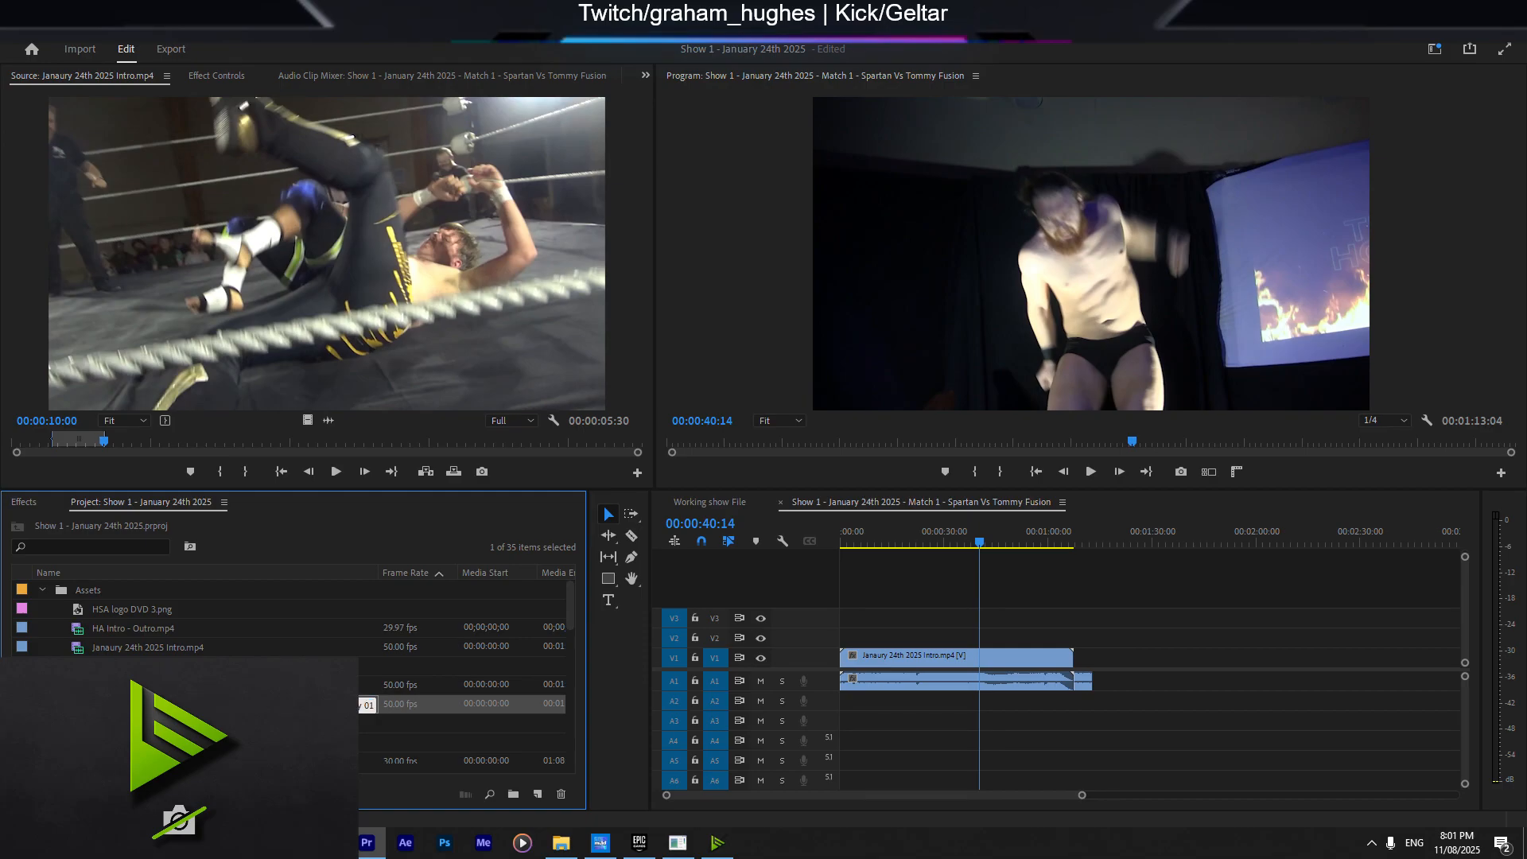
left_click(716, 503)
left_click_drag(958, 538, 1002, 545)
left_click(1005, 543)
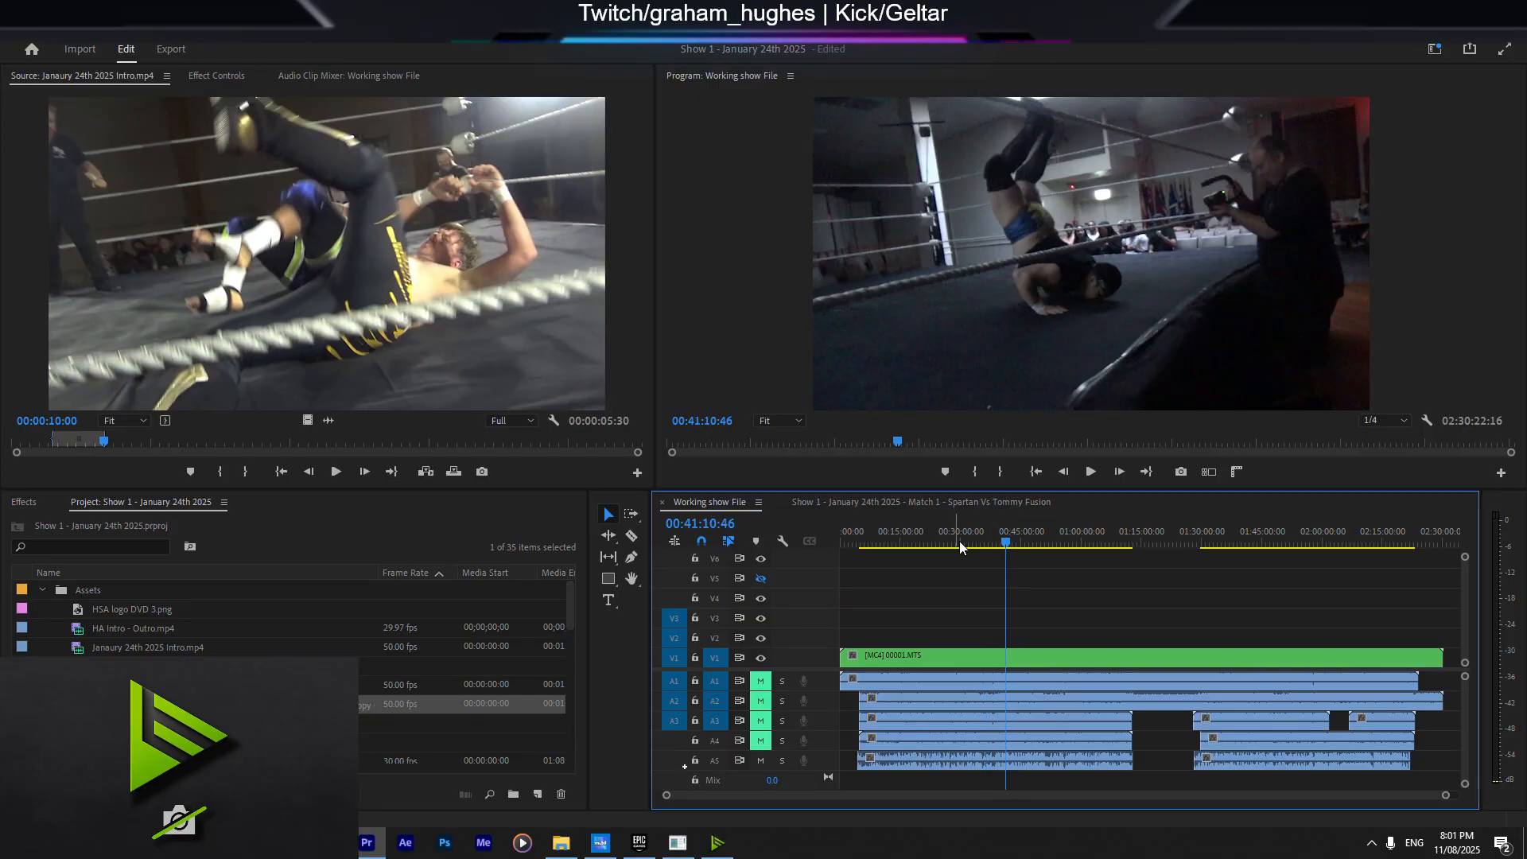
left_click(366, 704)
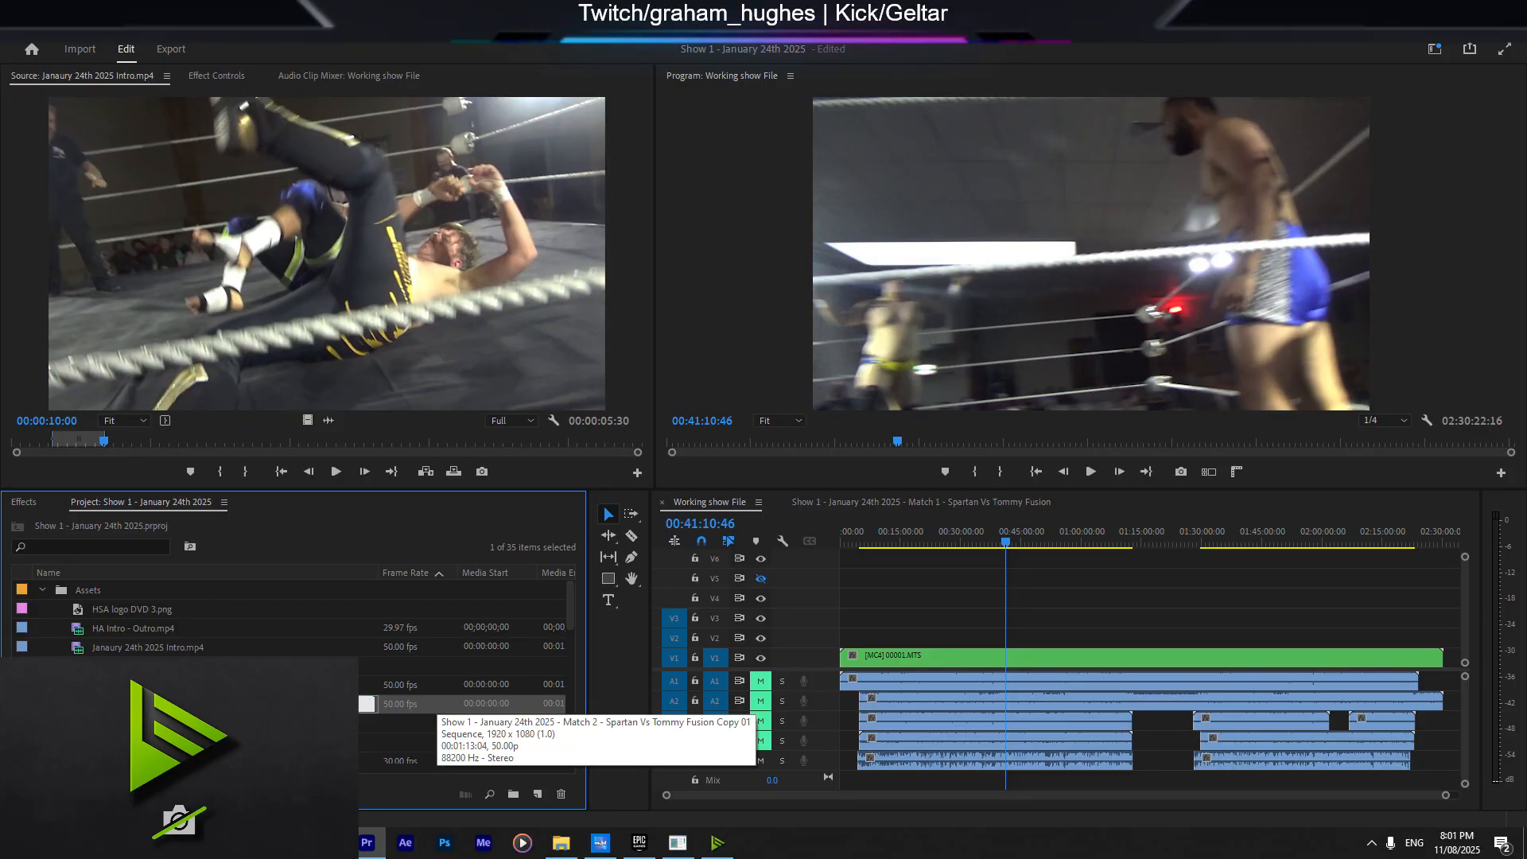
key("Return")
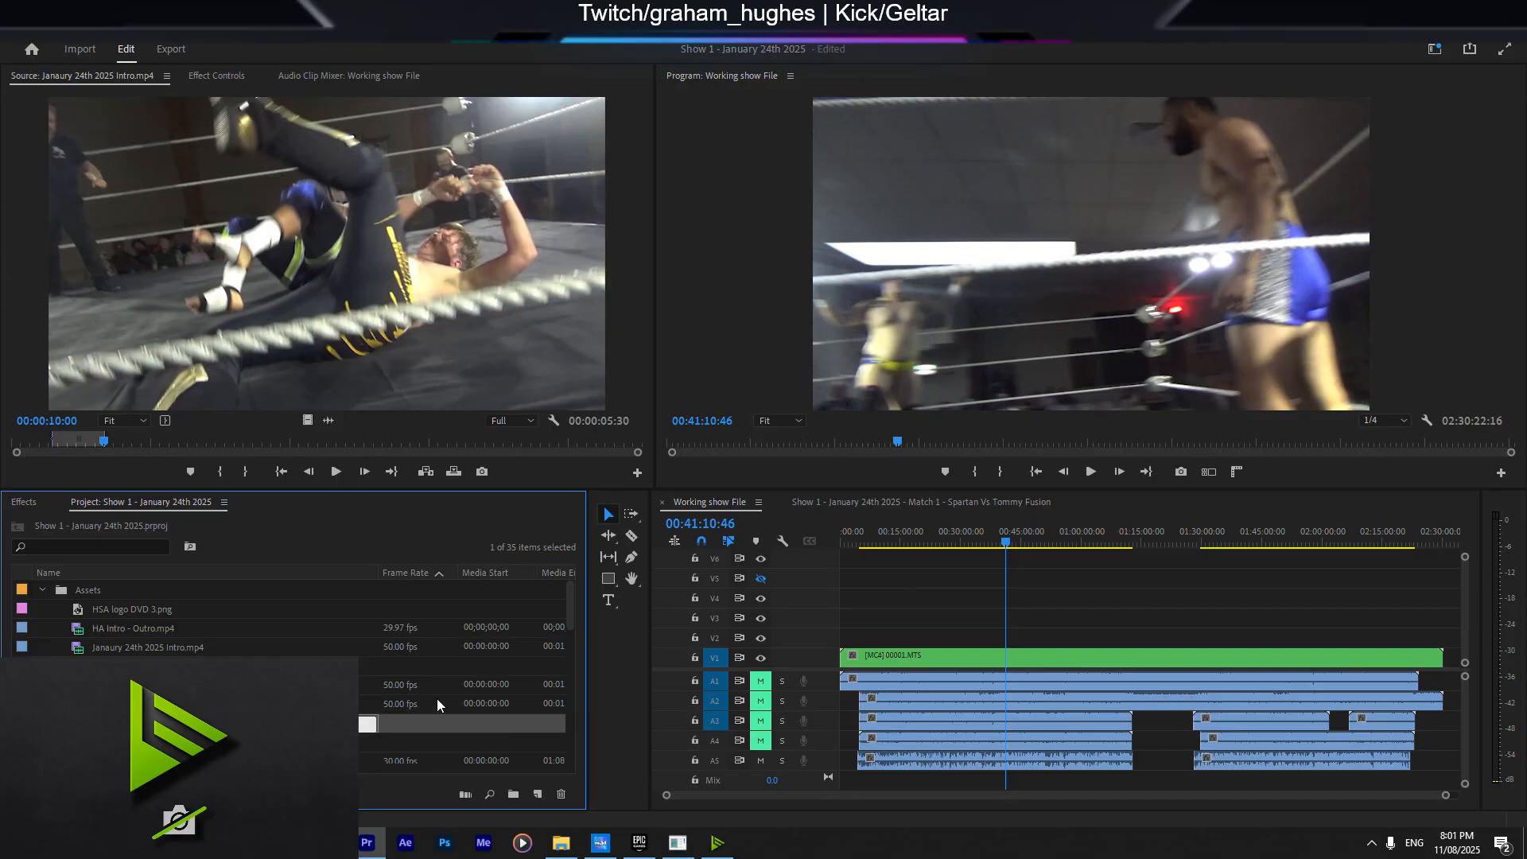
Step: Check Working show File around 1:04:32, duplicate the Match 2 sequence, and rename the copy for Match 3 - Lance Adams Vs Aj Murtagh Vs Te Kaha
left_click(1104, 541)
left_click(1098, 538)
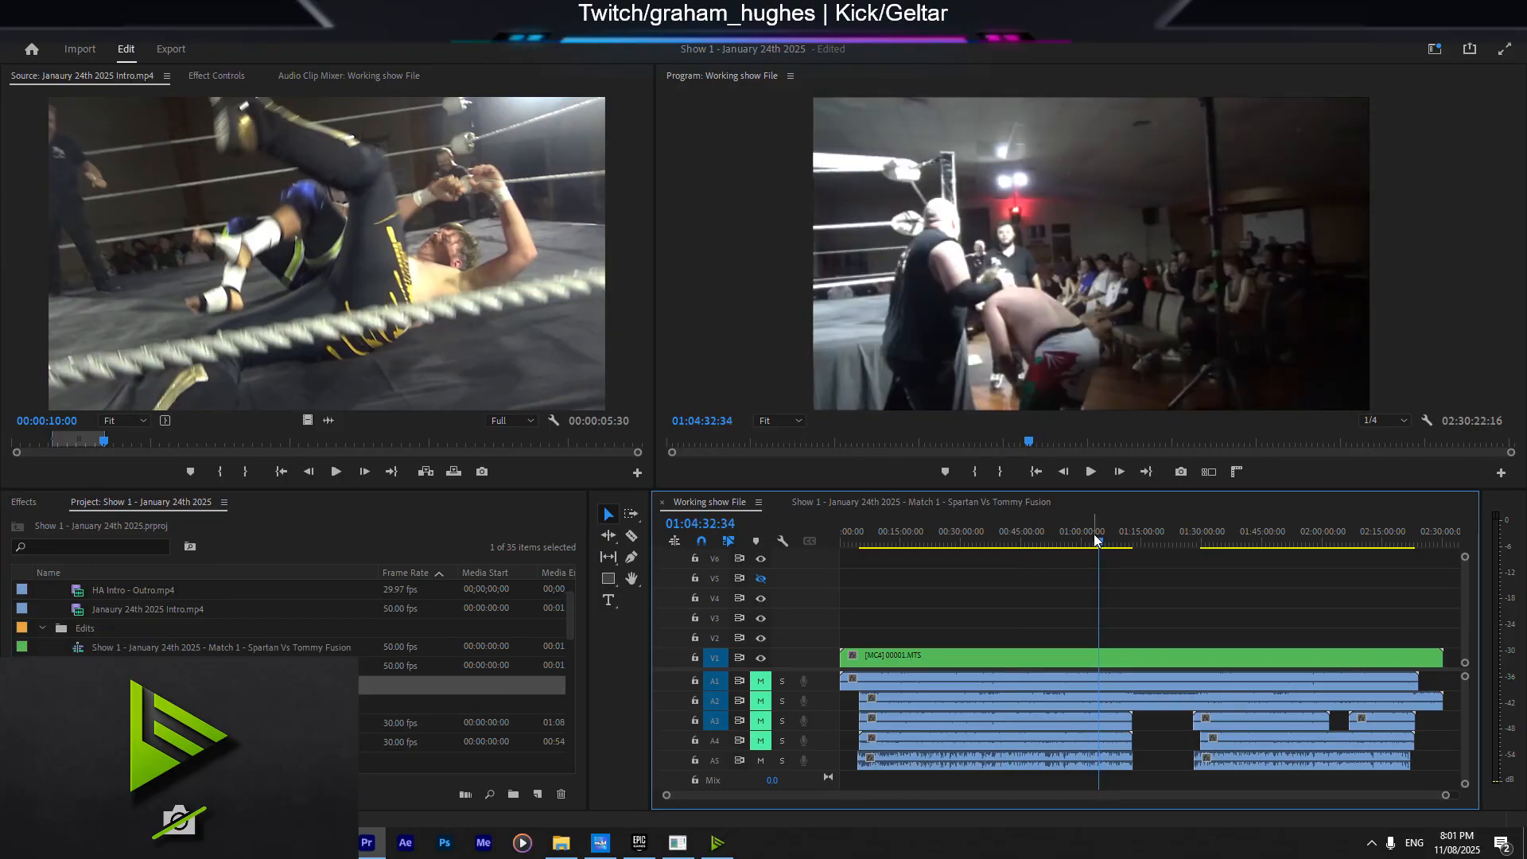
right_click(211, 665)
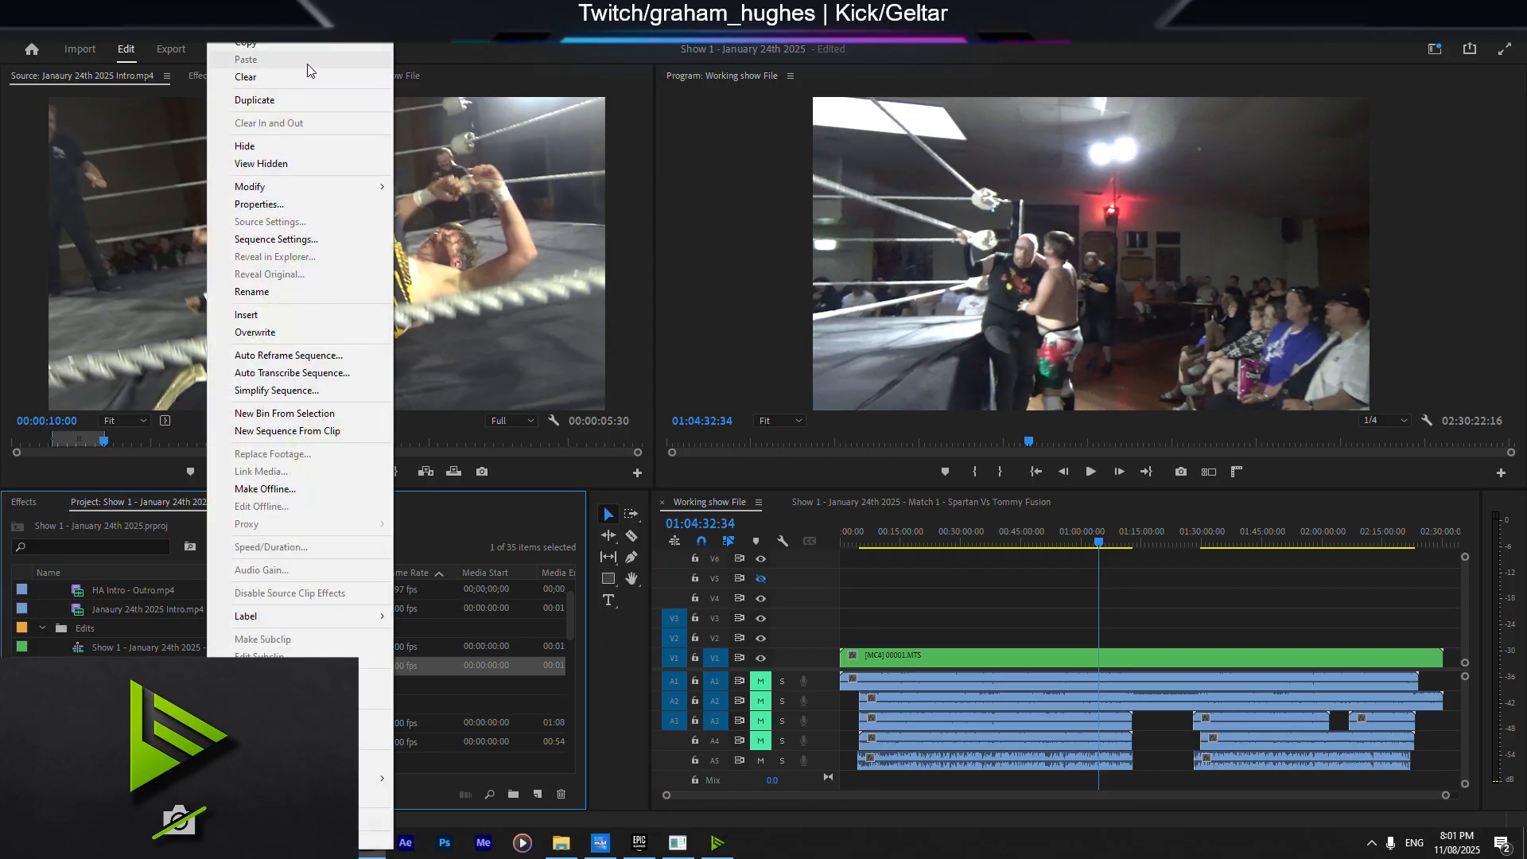
left_click(255, 99)
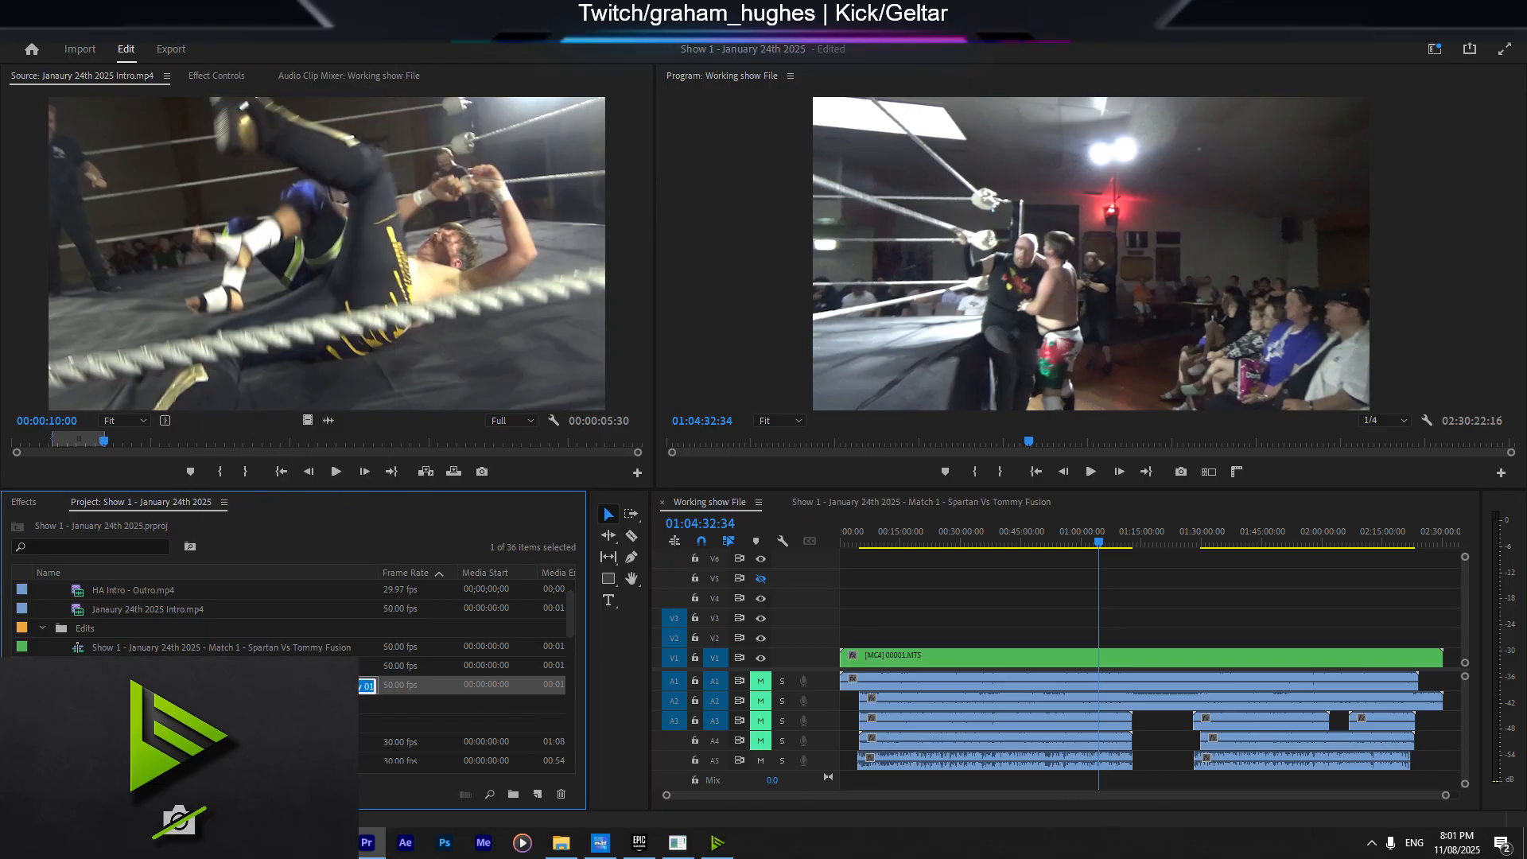
left_click(330, 686)
key("BackSpace")
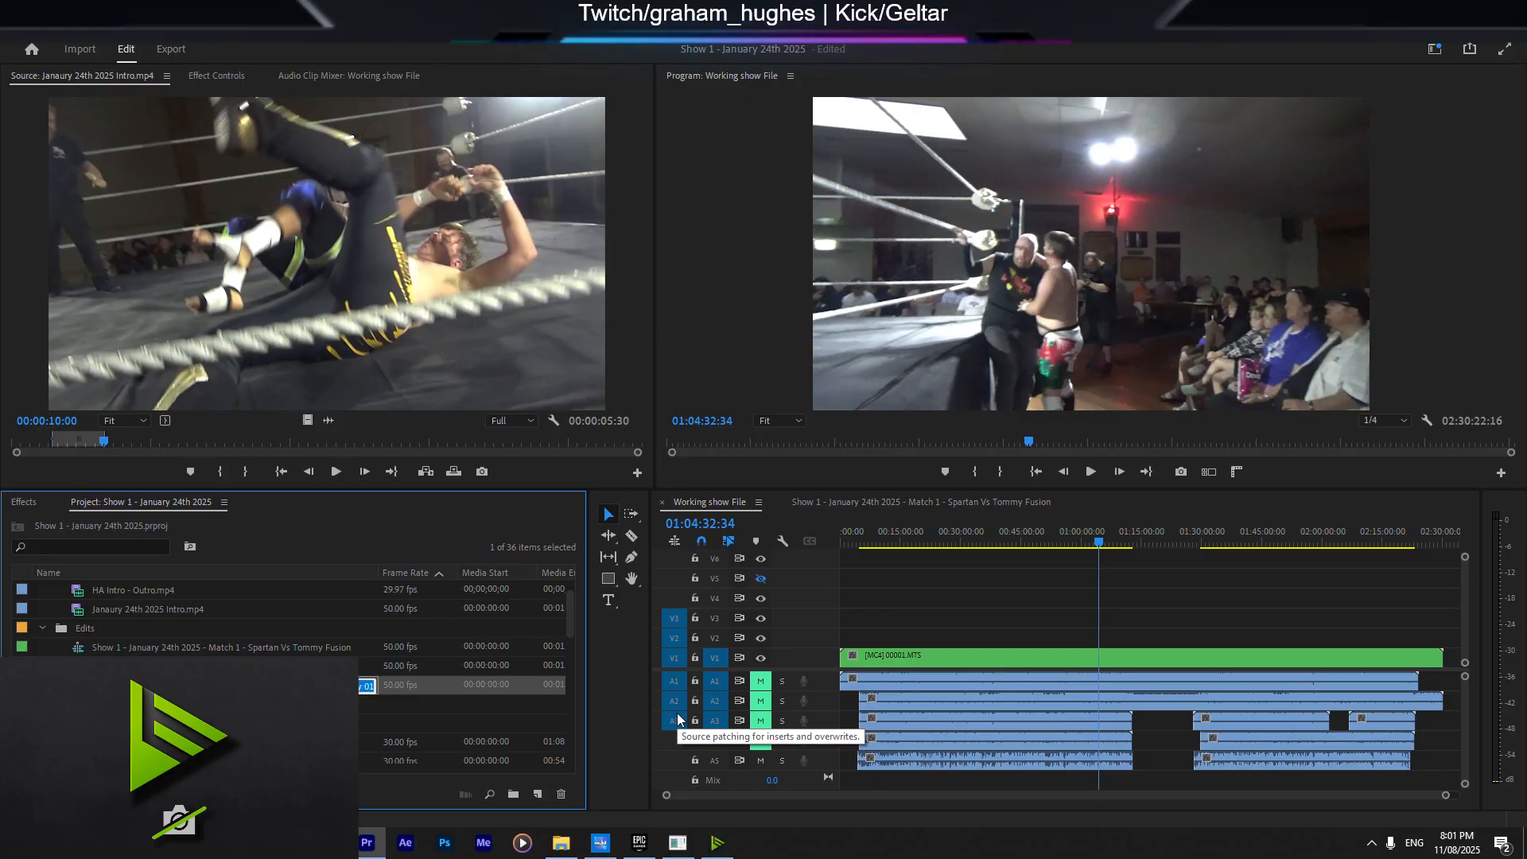
key("BackSpace")
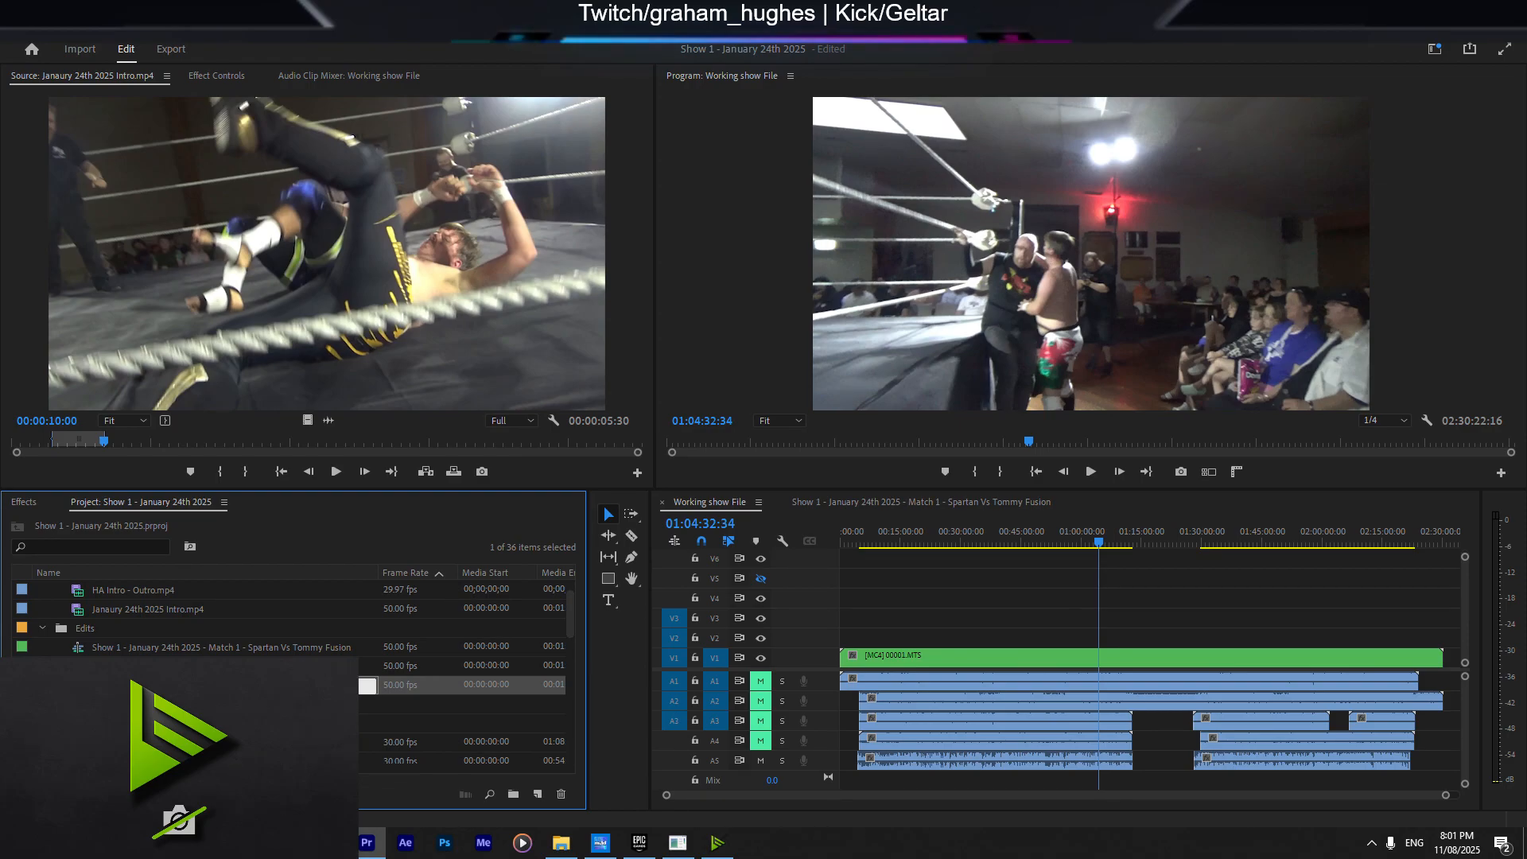
type("Vs Te")
key("Return")
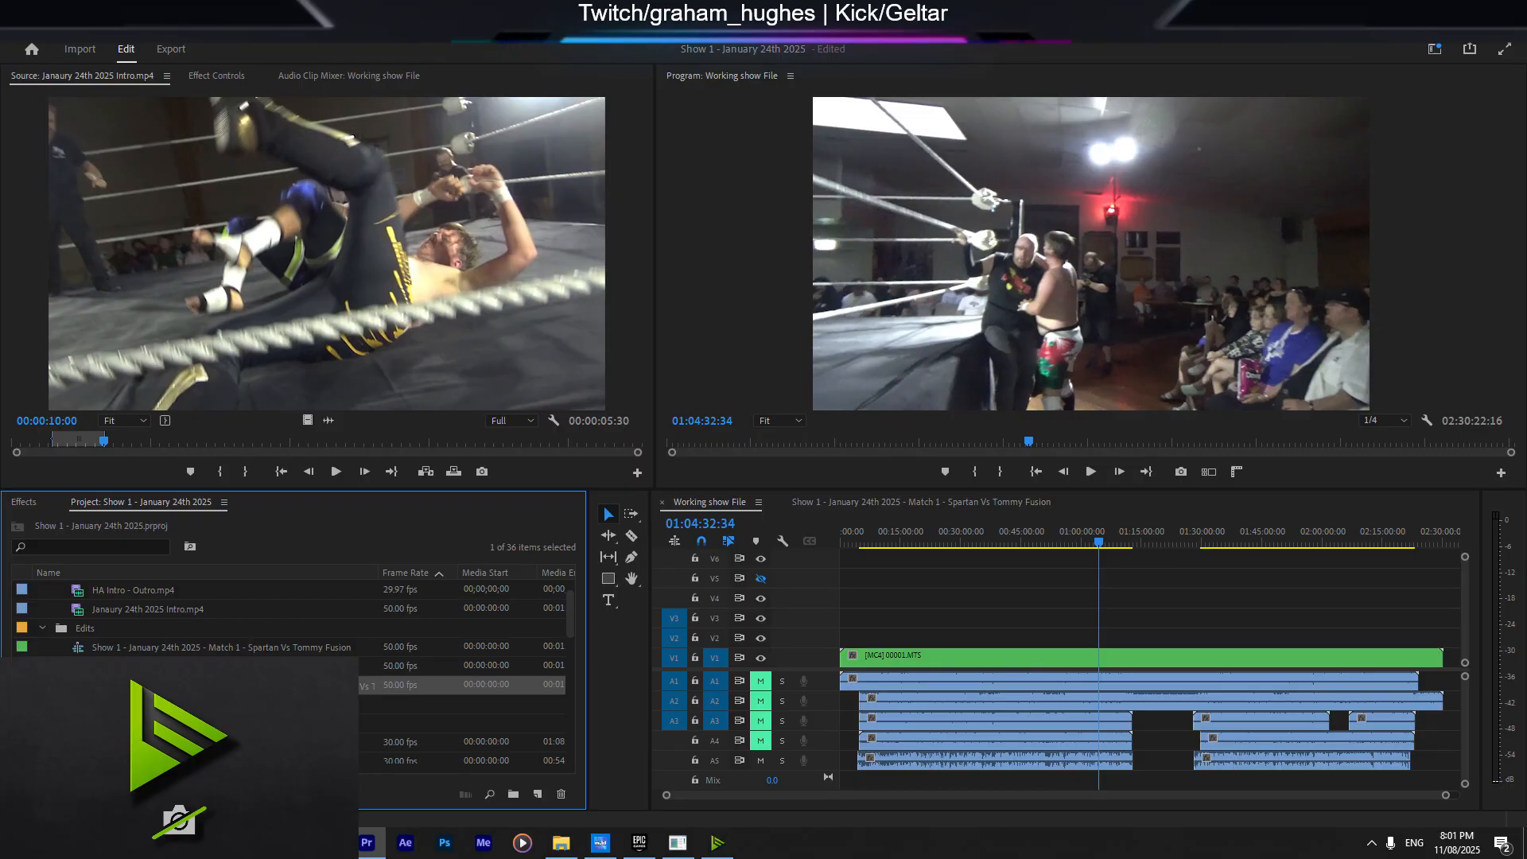
Step: Duplicate the Lance Adams sequence, check Working show File around 1:37:12, and rename the copy for Nikolai Anton Bell Vs Xander Taylor
left_click(93, 704)
right_click(93, 685)
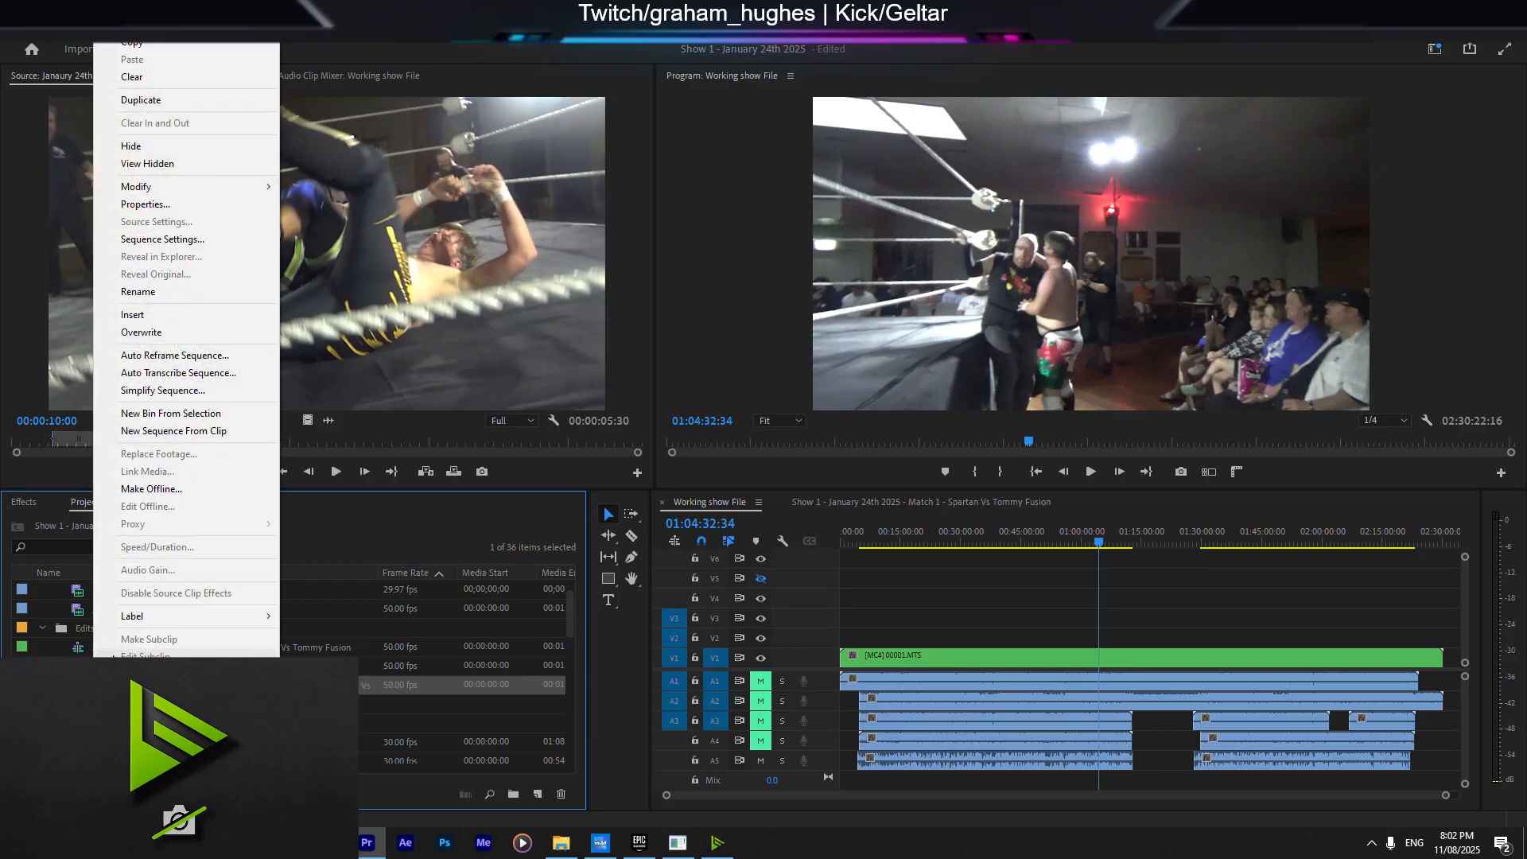
left_click(179, 94)
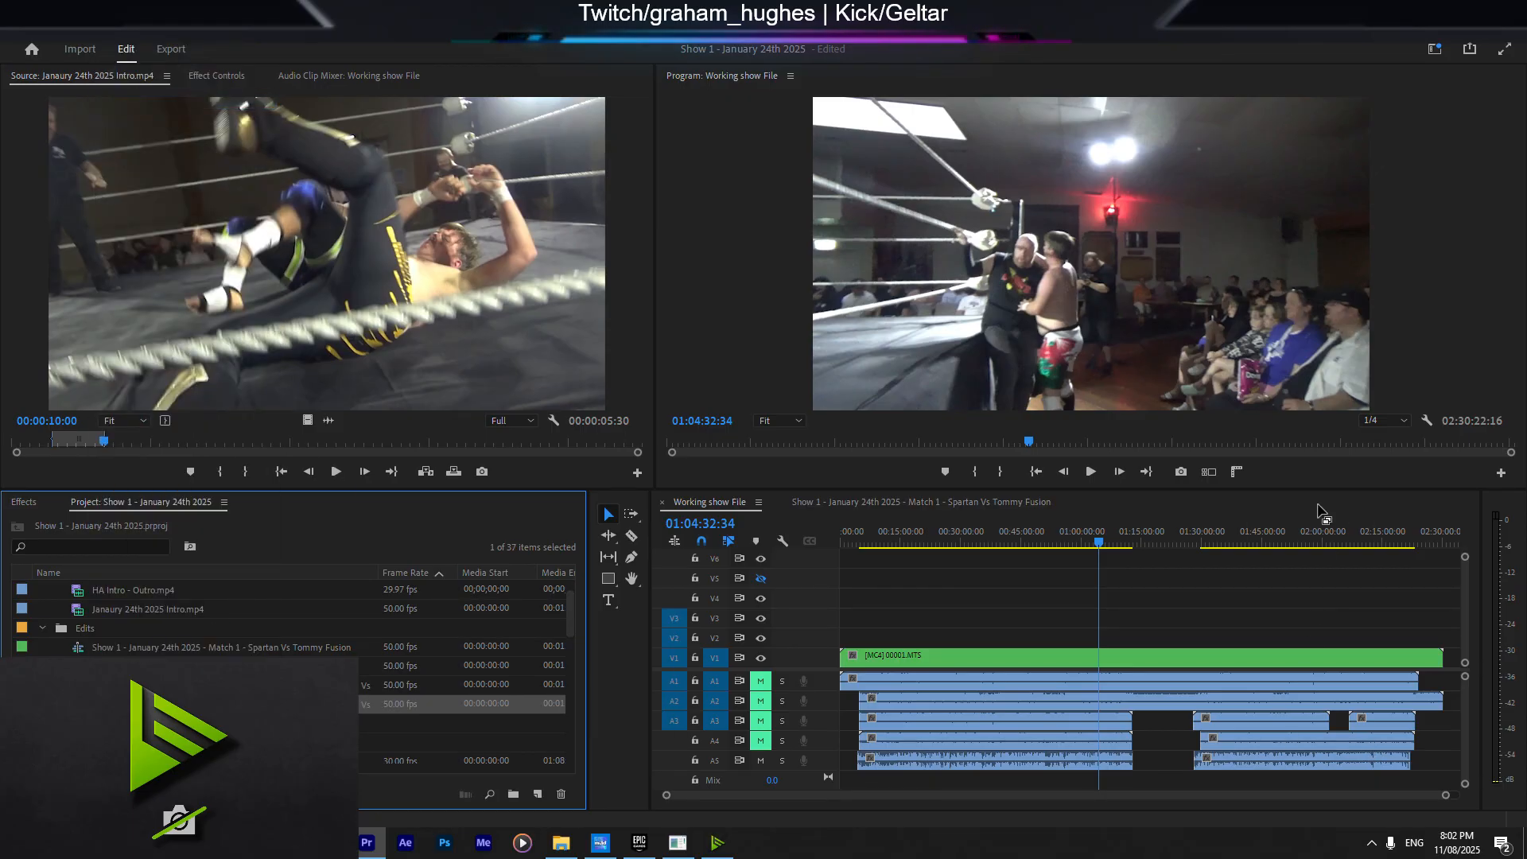
left_click(1231, 537)
scroll(278, 685, "down", 1)
right_click(278, 685)
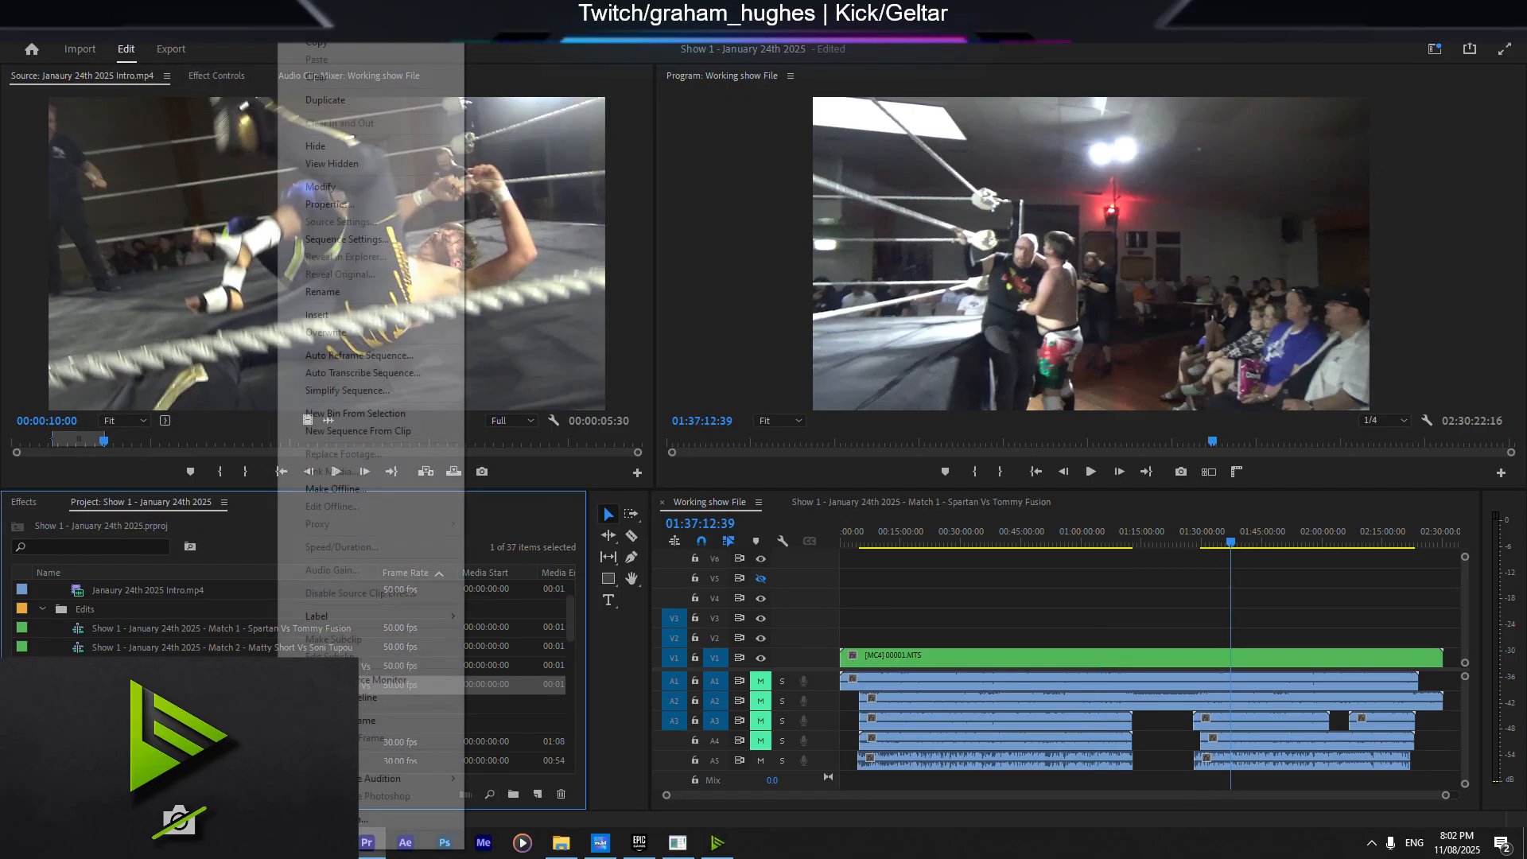
left_click(322, 292)
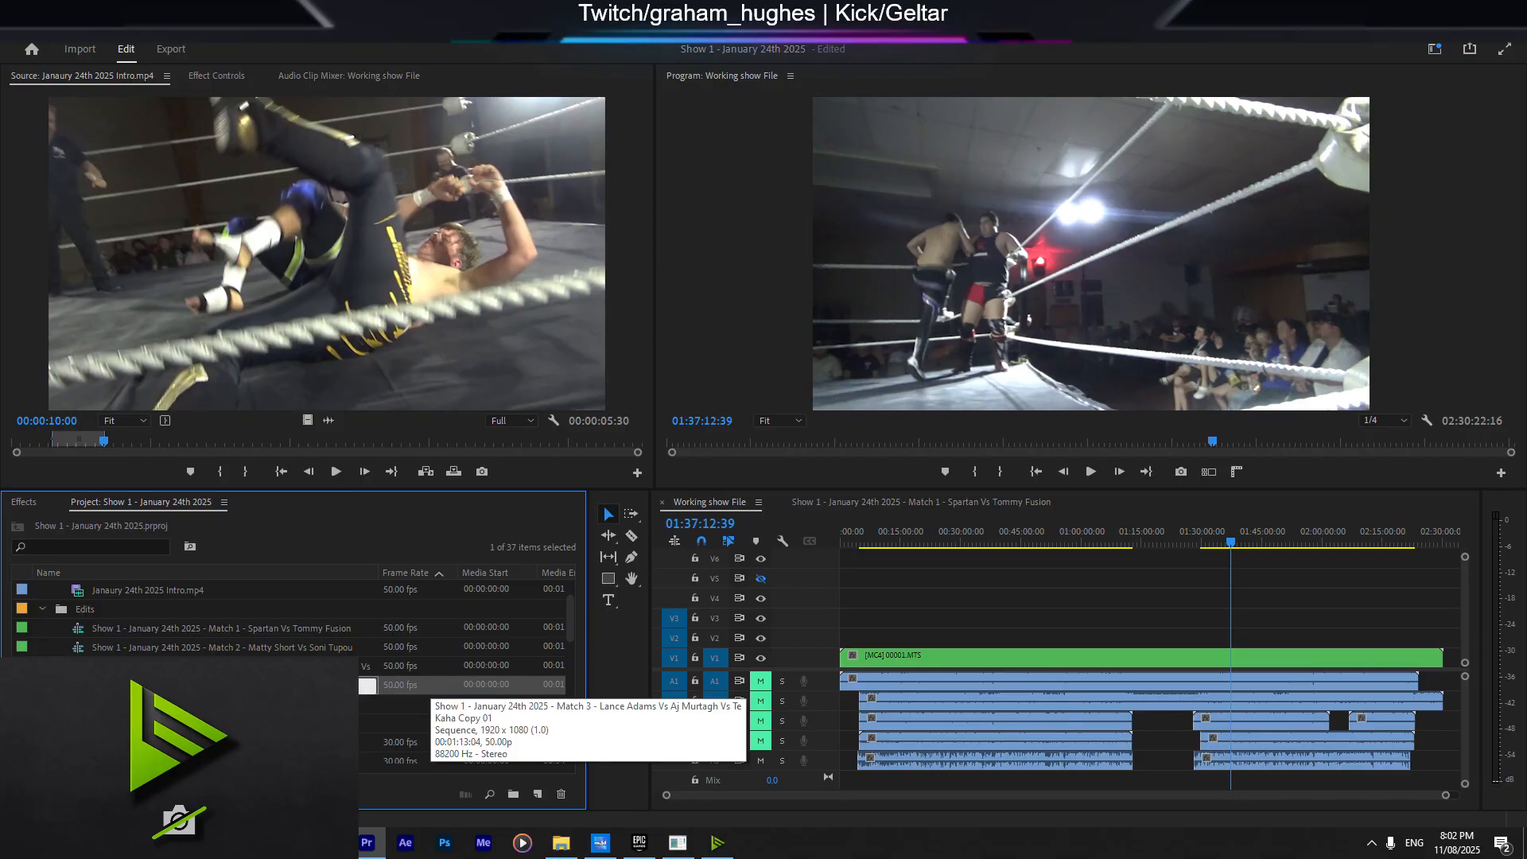
type("Tayl")
type("or")
key("Tab")
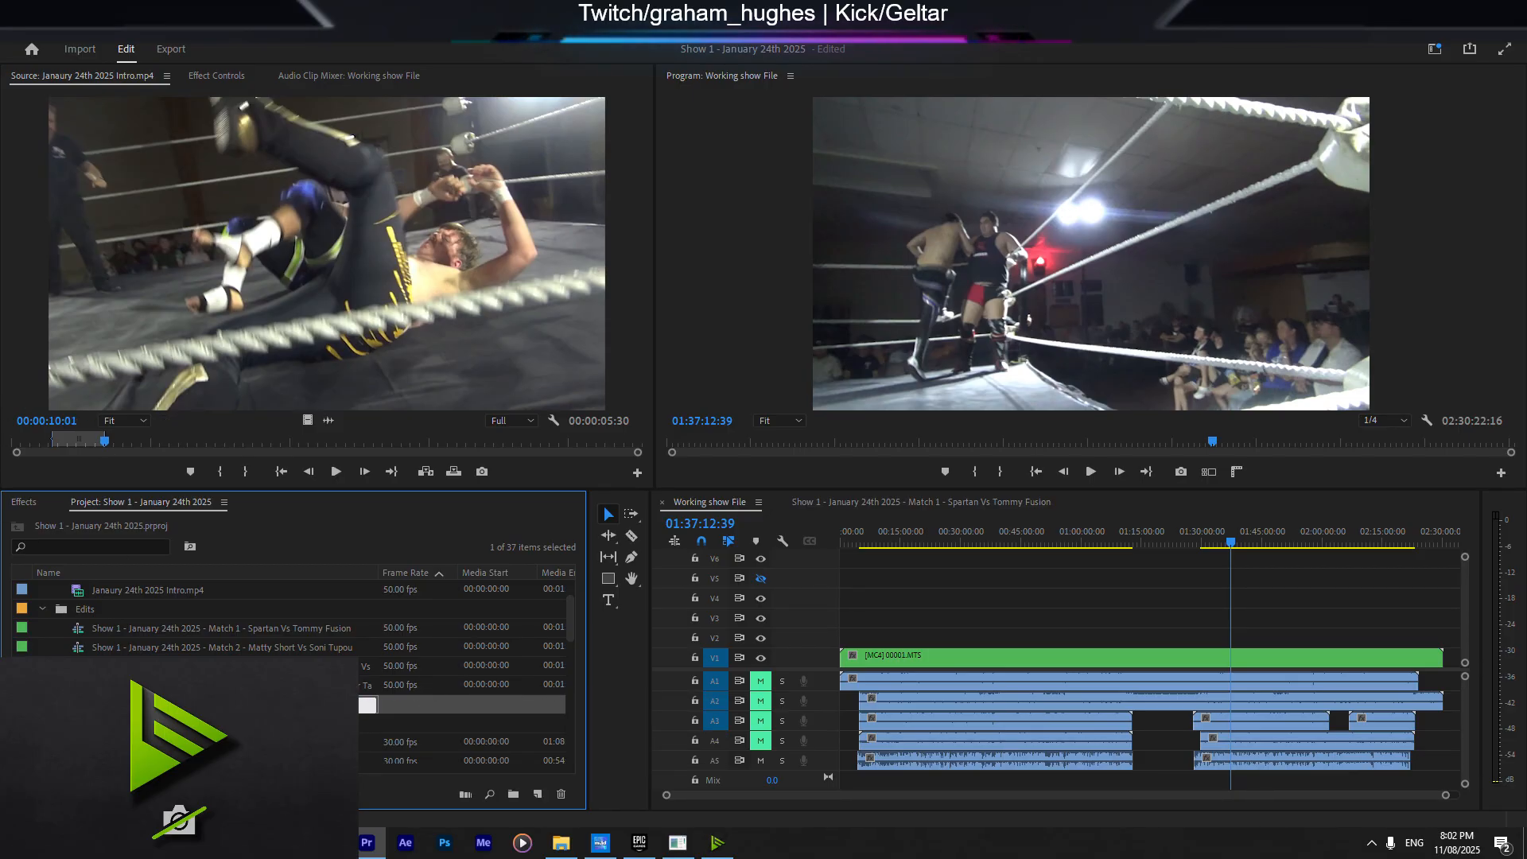
right_click(84, 659)
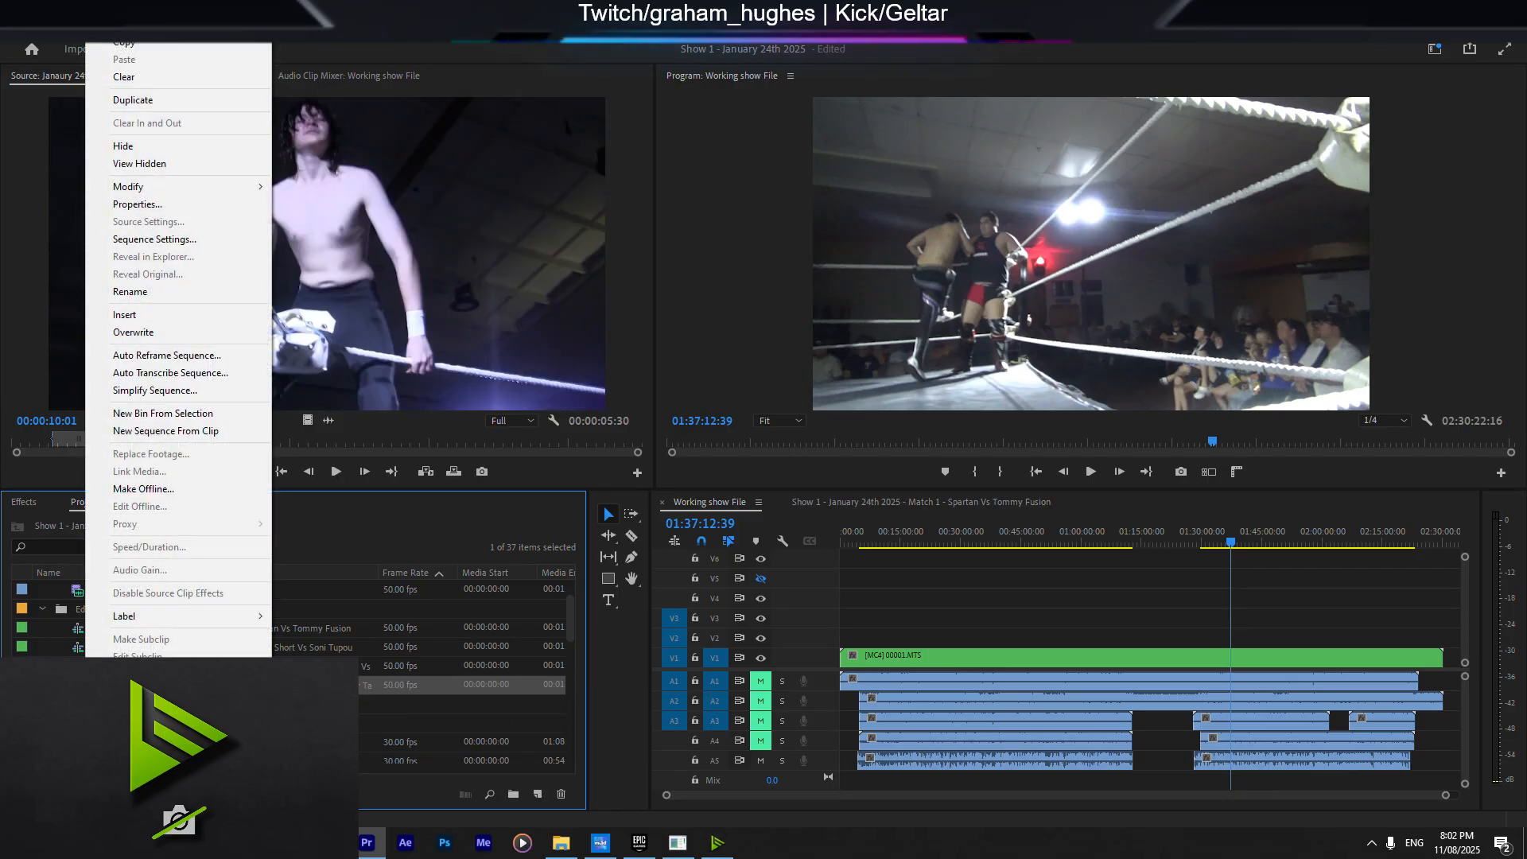
left_click(178, 101)
left_click(302, 705)
left_click(302, 705)
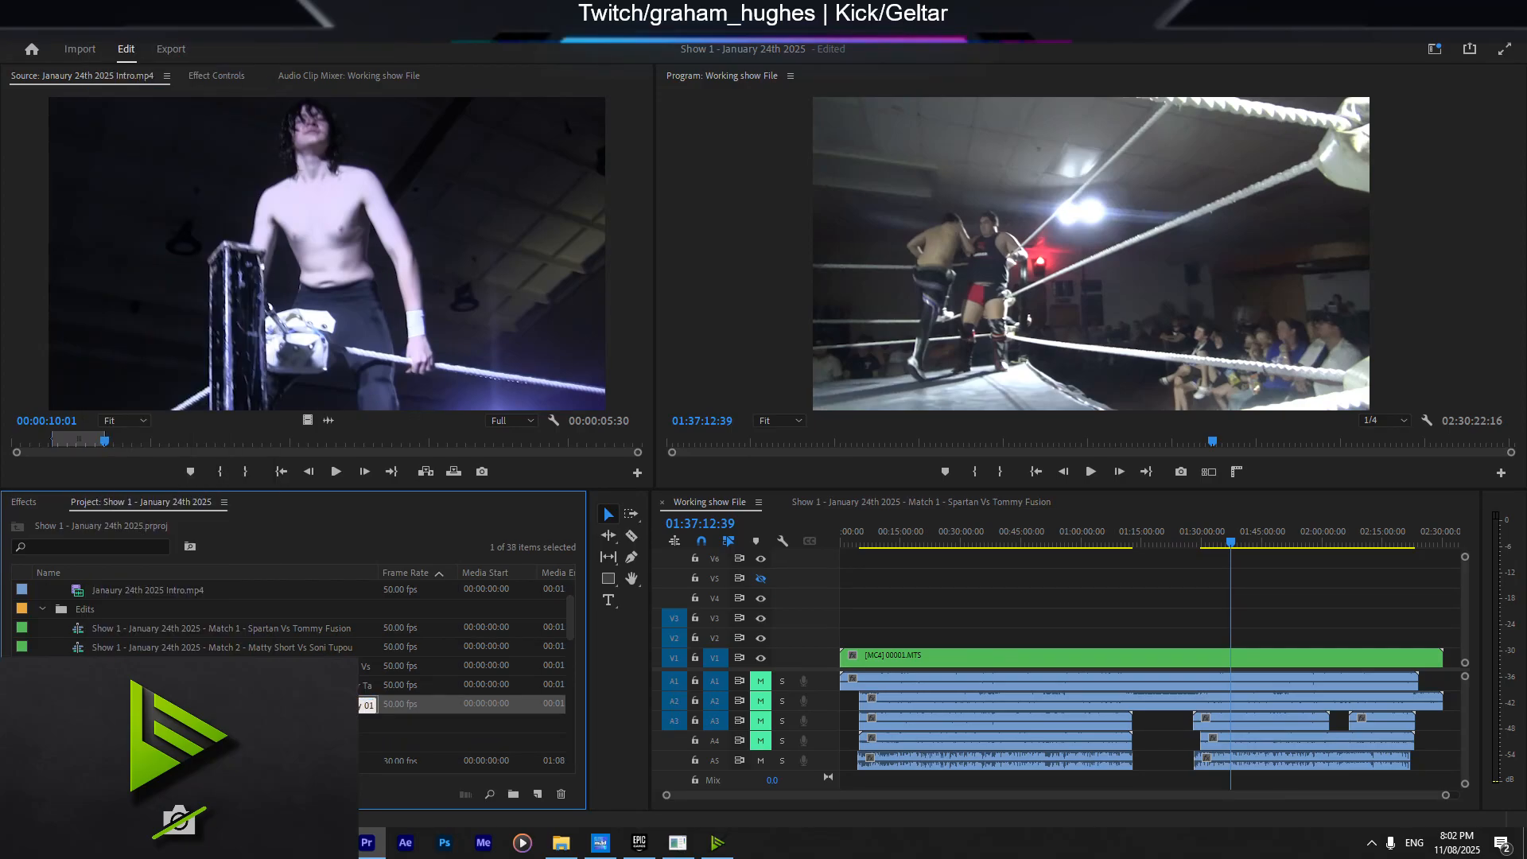
key("BackSpace")
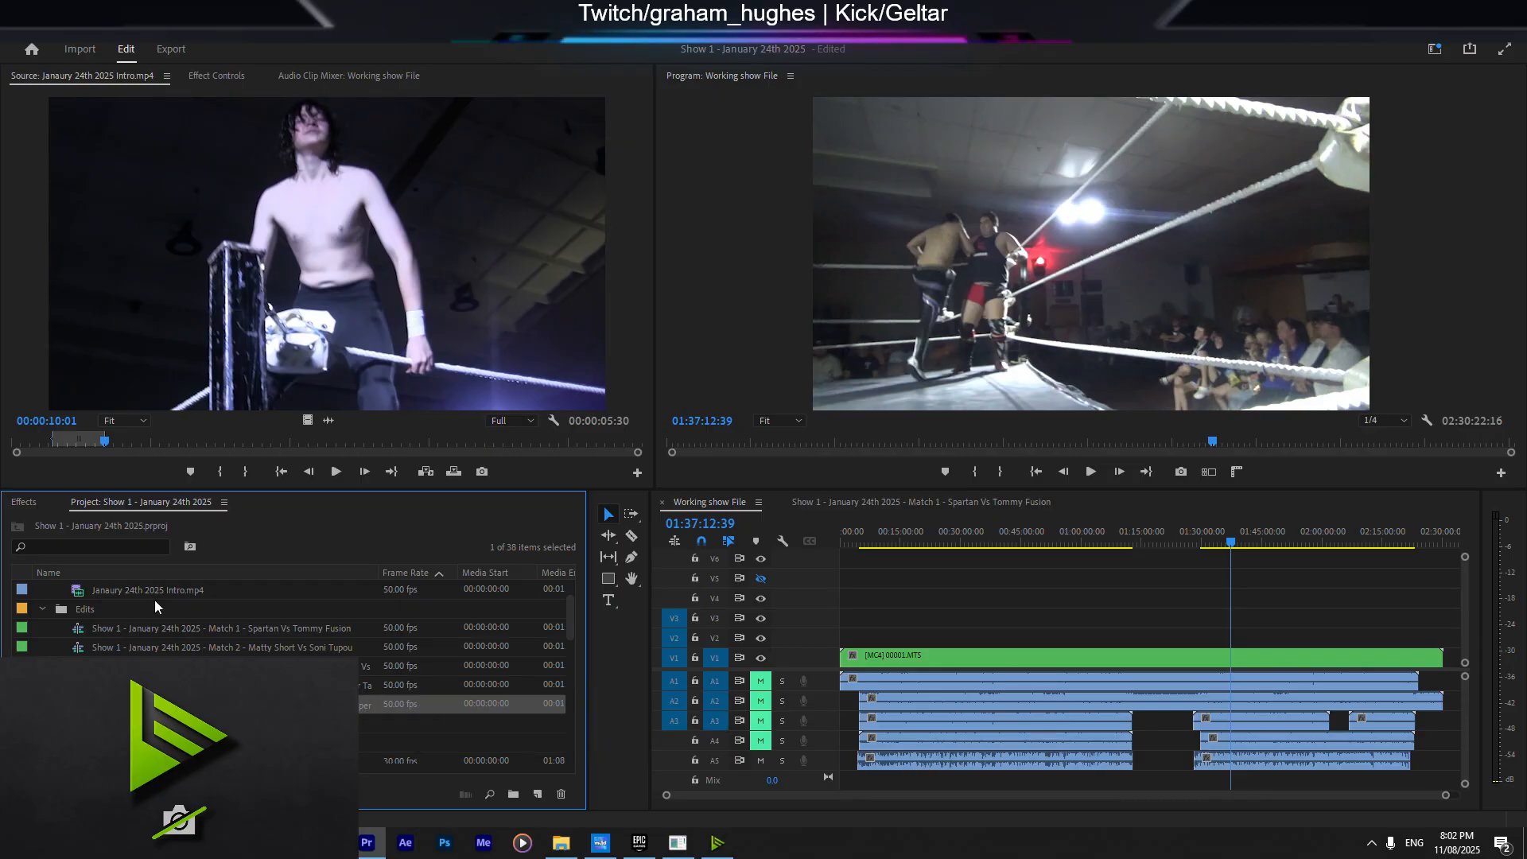
Step: Open the four duplicated match sequences in the Timeline and display the Lance Adams Vs Aj Murtagh Vs Te Kaha sequence
left_click(156, 646, "shift")
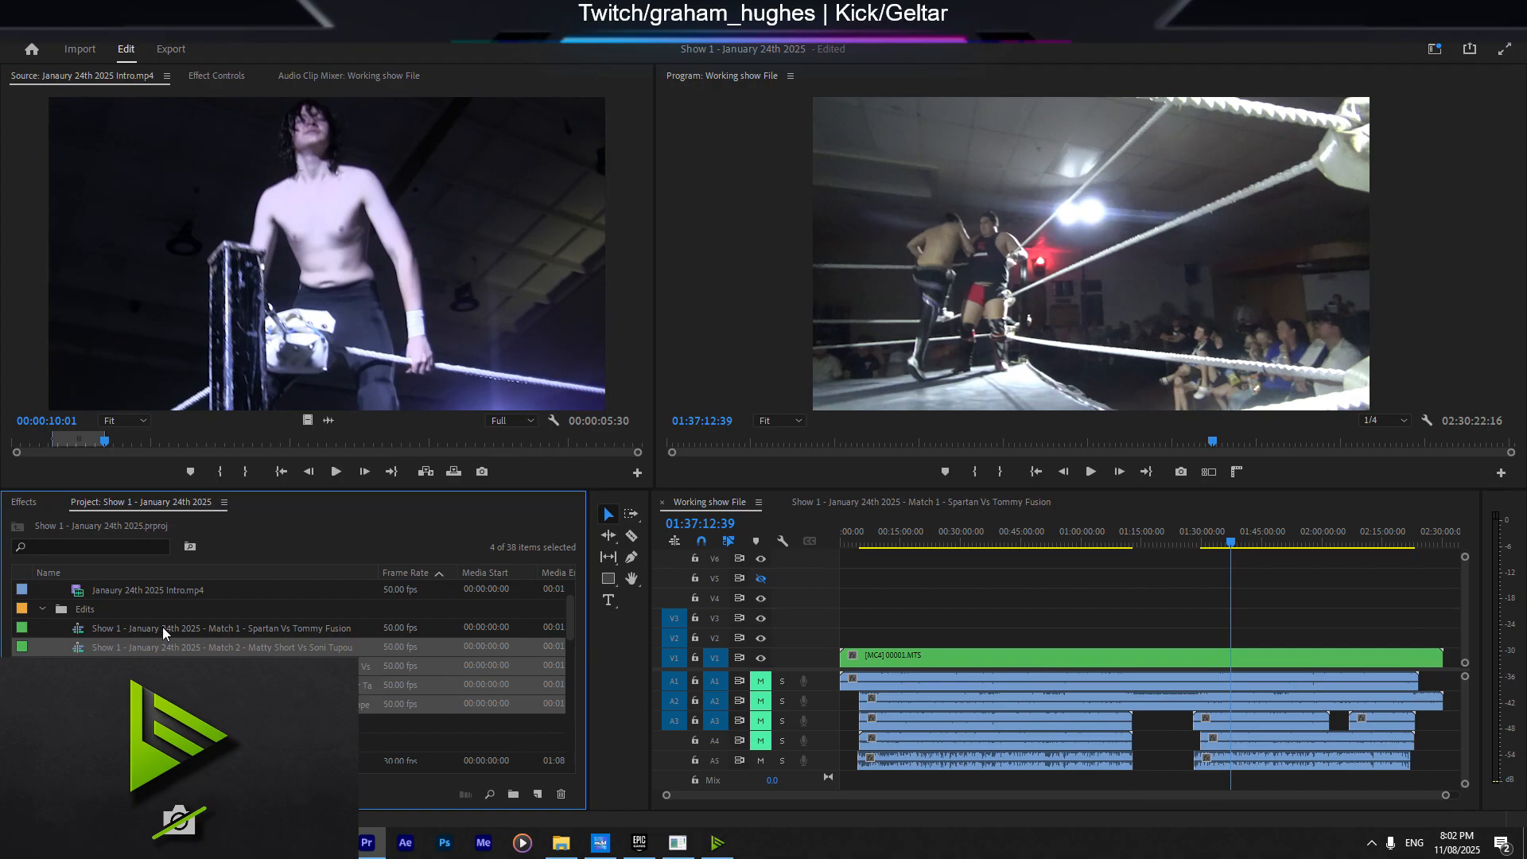
right_click(160, 650)
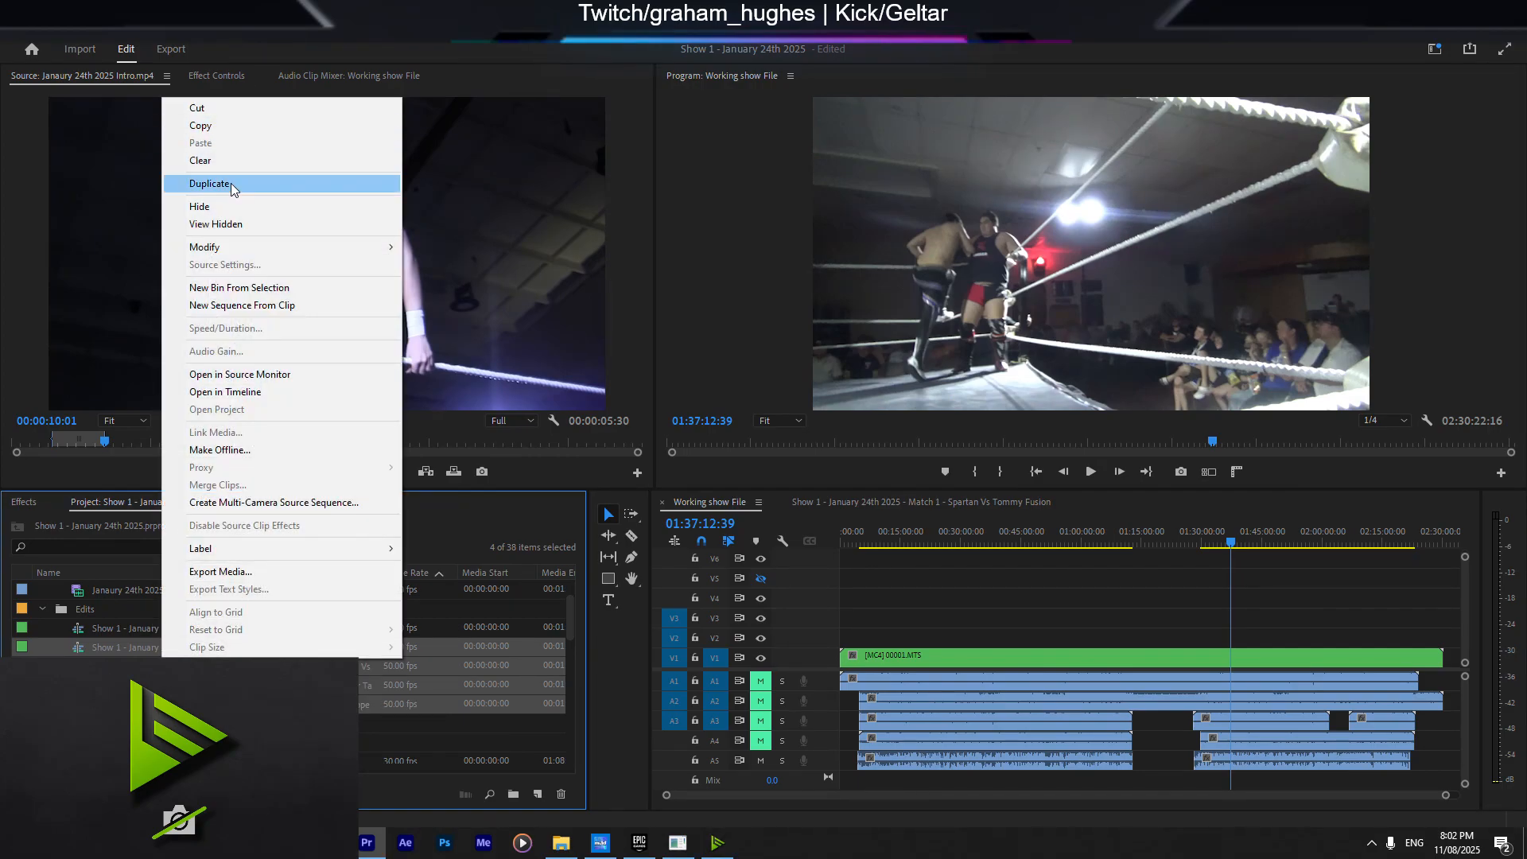
left_click(247, 392)
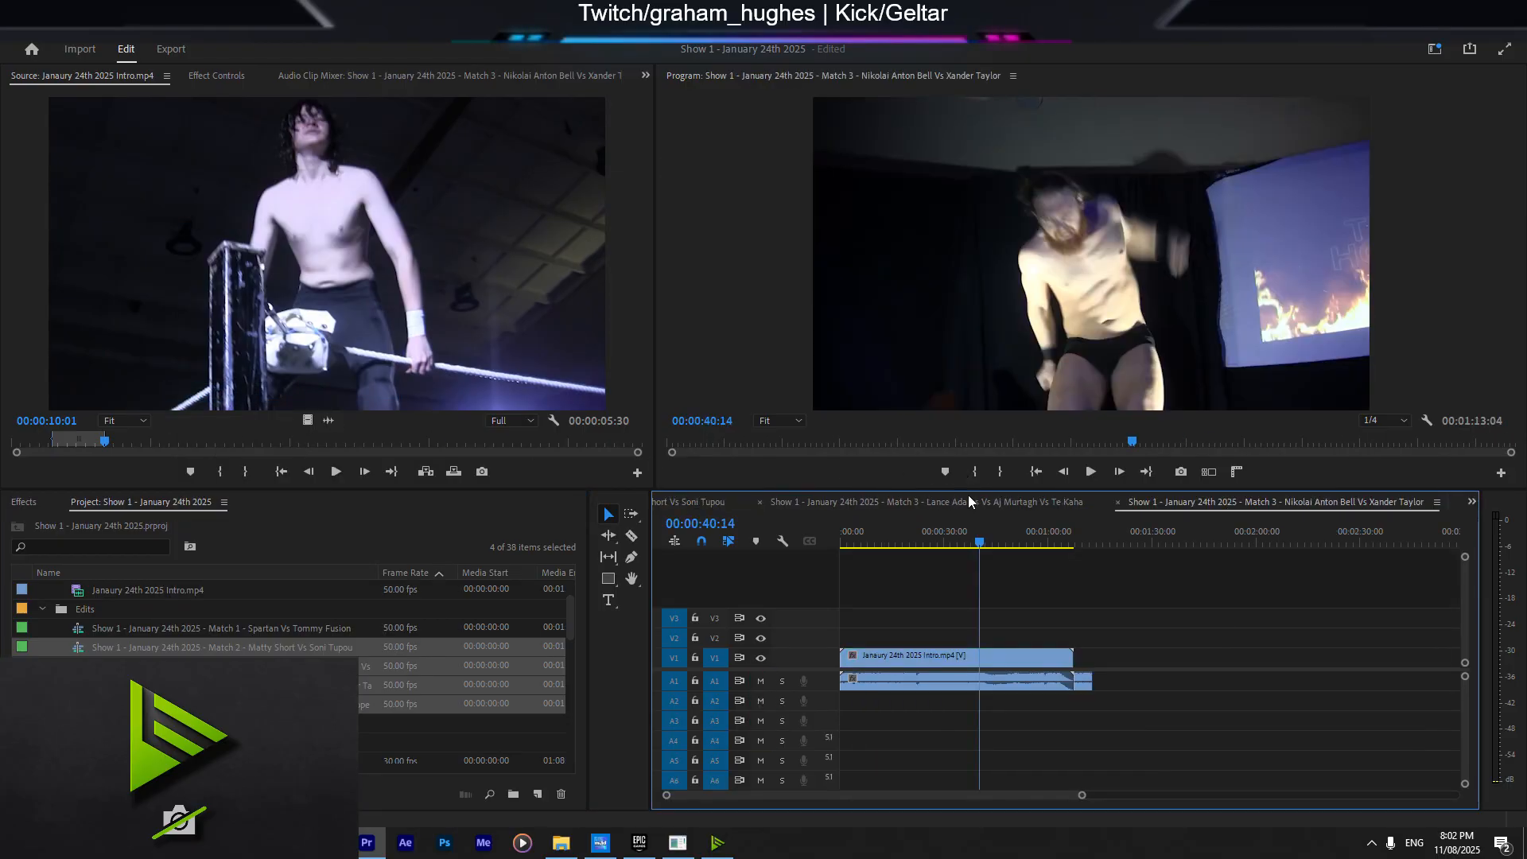
left_click(1005, 508)
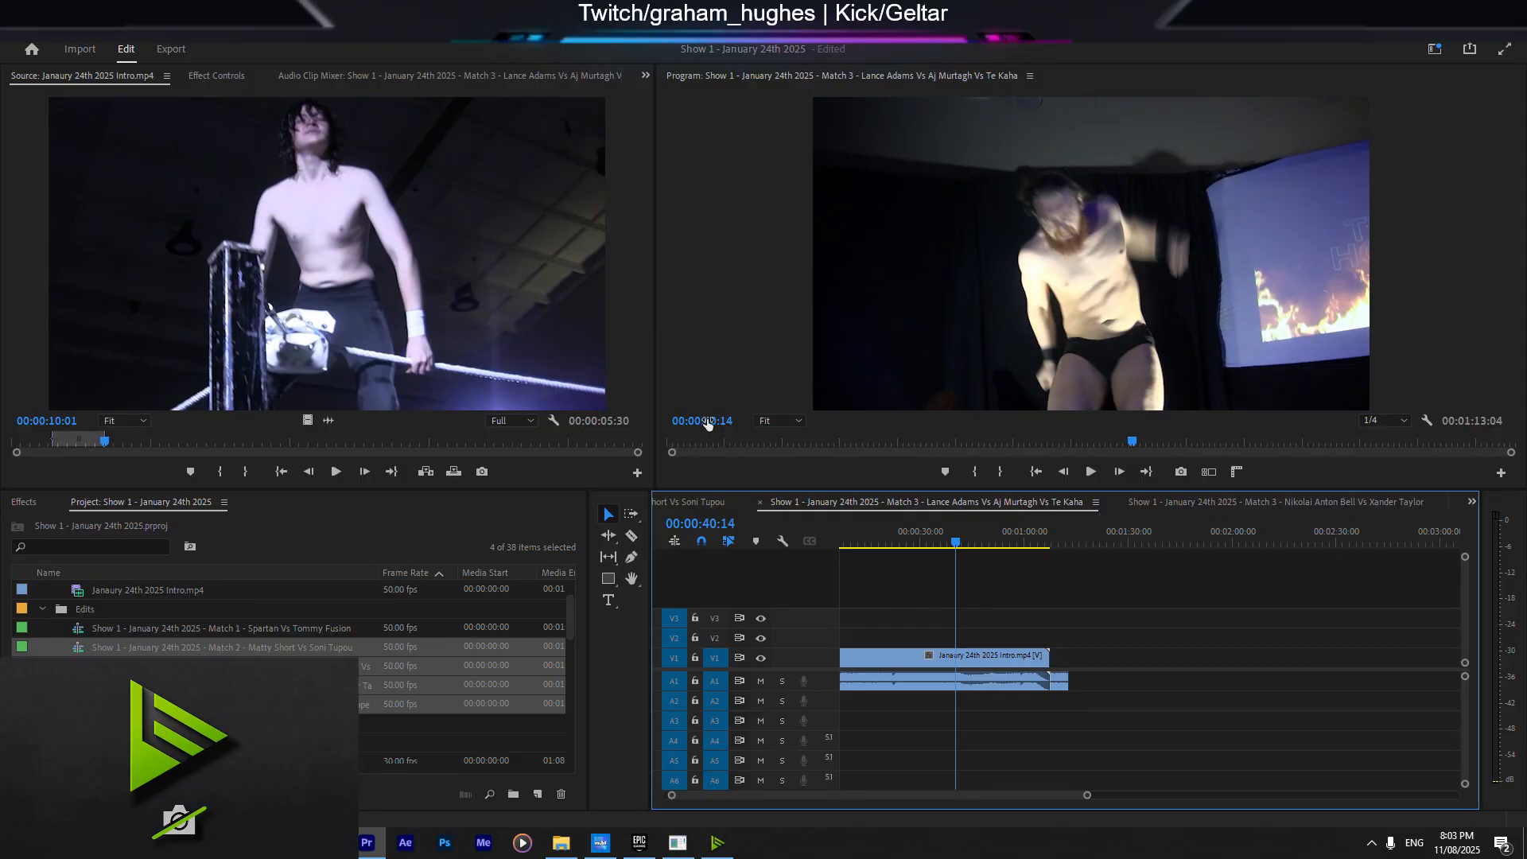
Step: Turn on the Program Monitor's multi-camera view and place the Lance Adams Vs Te Kaha Vs Aj Murtagh poster on V1 from the intro's end to the audio's end
left_click(1206, 472)
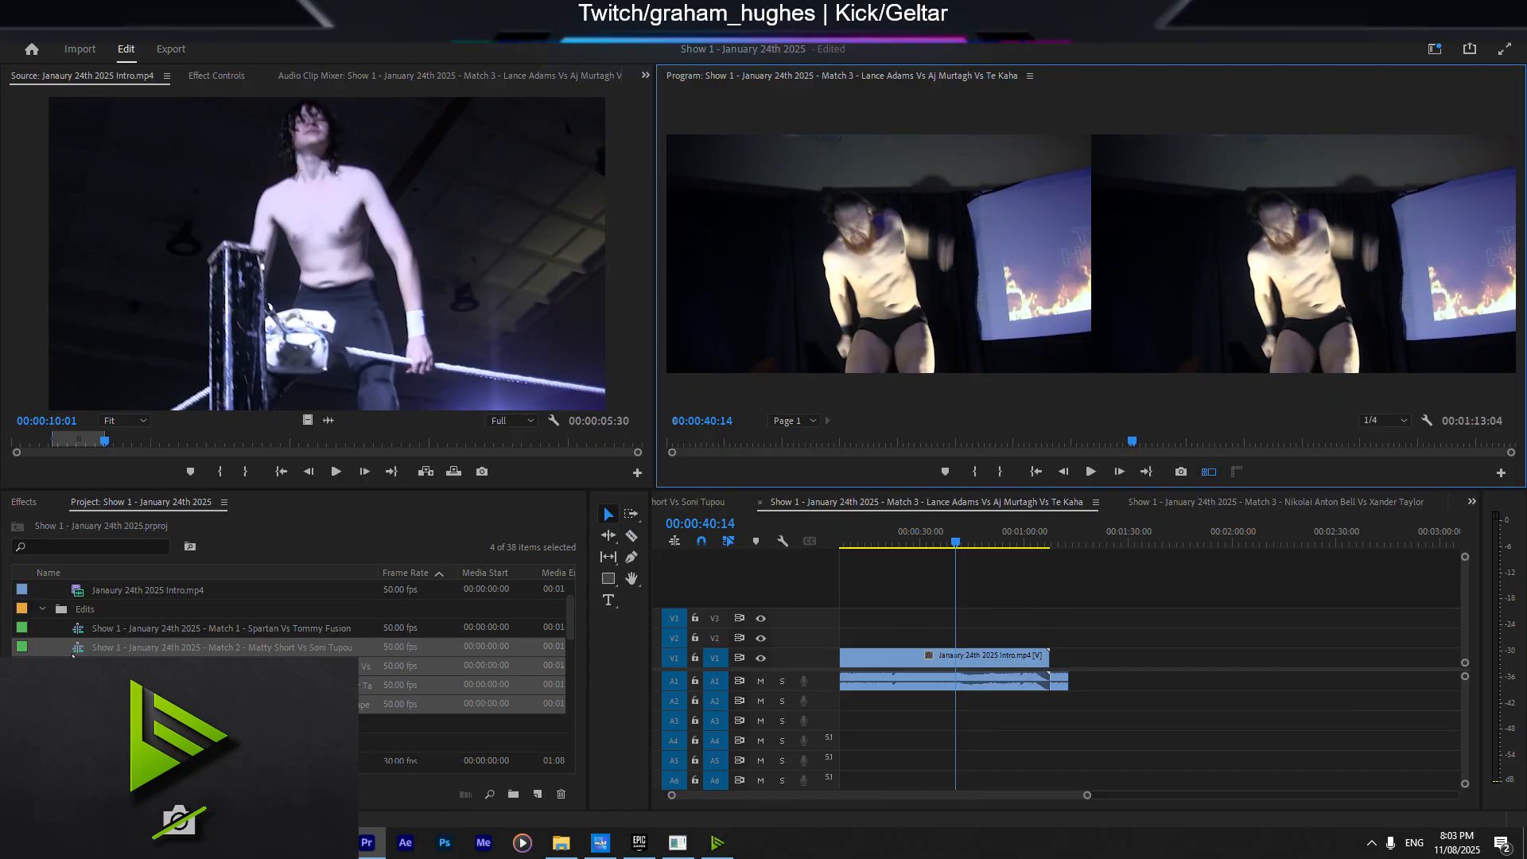
scroll(218, 637, "down", 4)
scroll(267, 642, "down", 3)
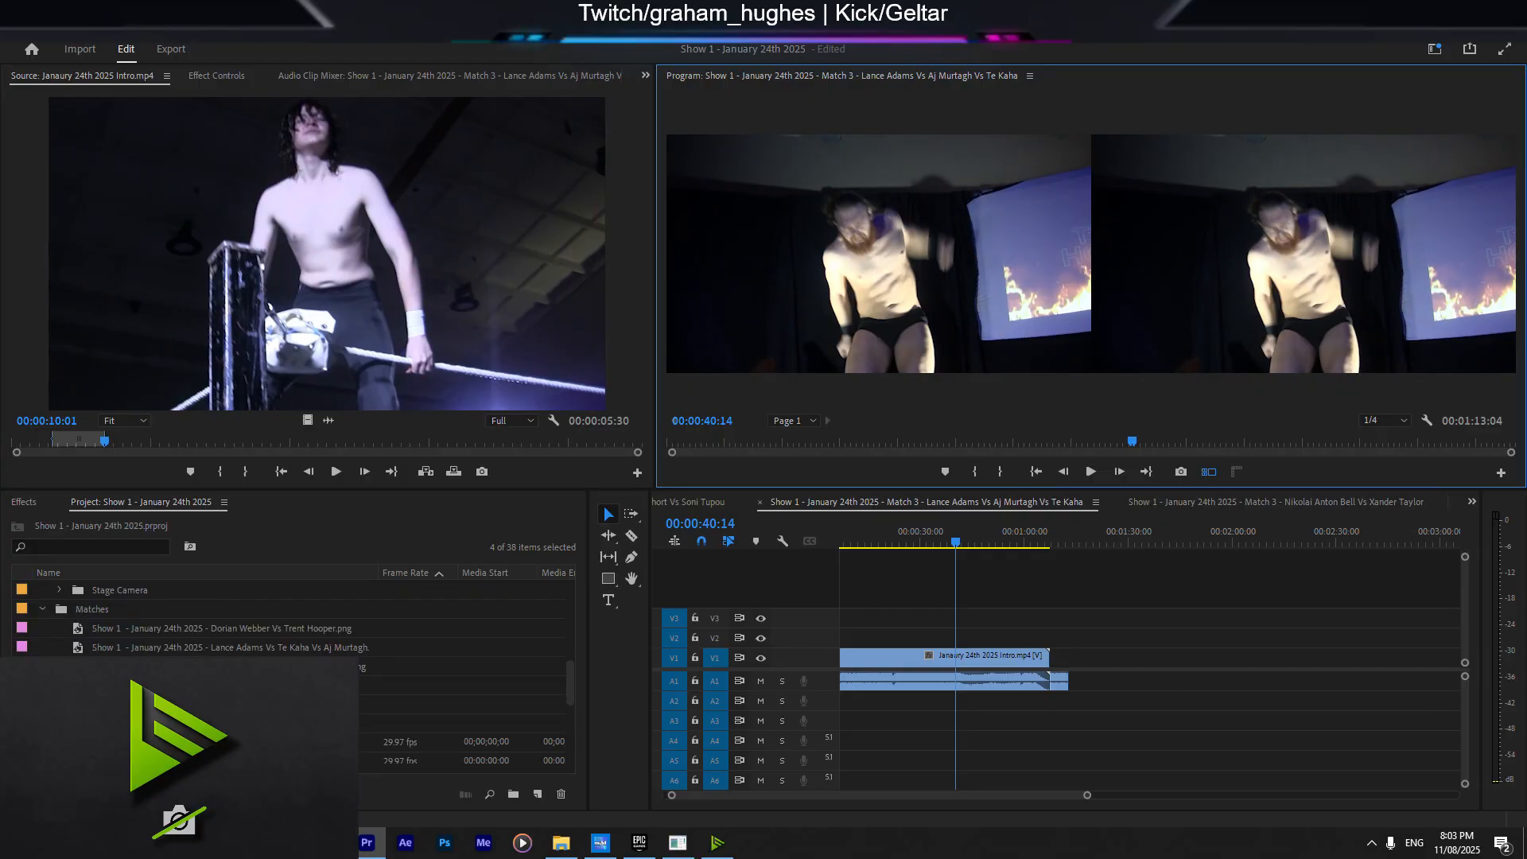
left_click_drag(231, 647, 1064, 663)
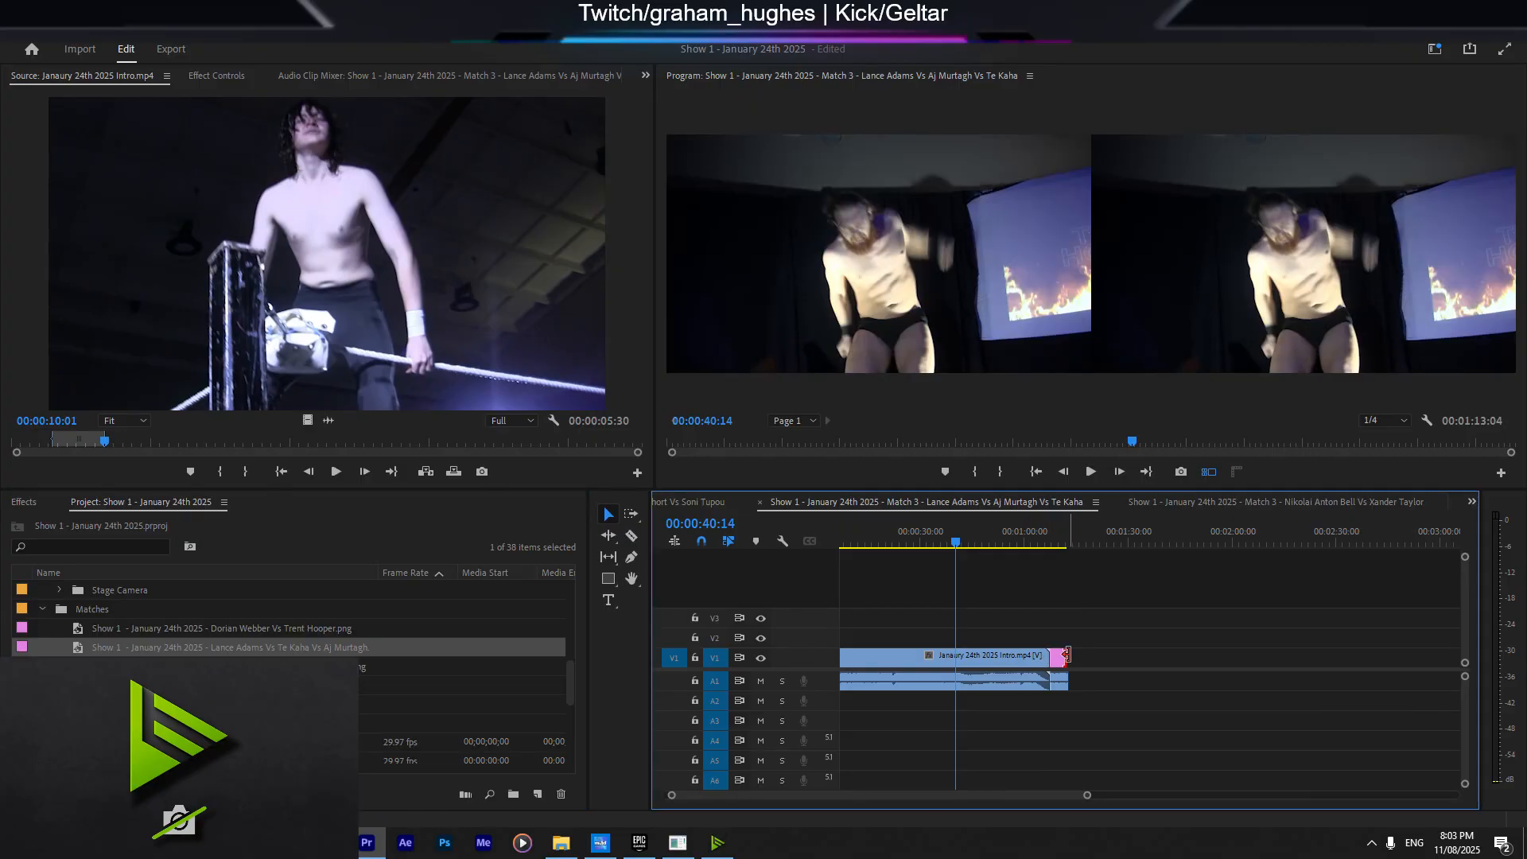
left_click_drag(1048, 544, 1061, 542)
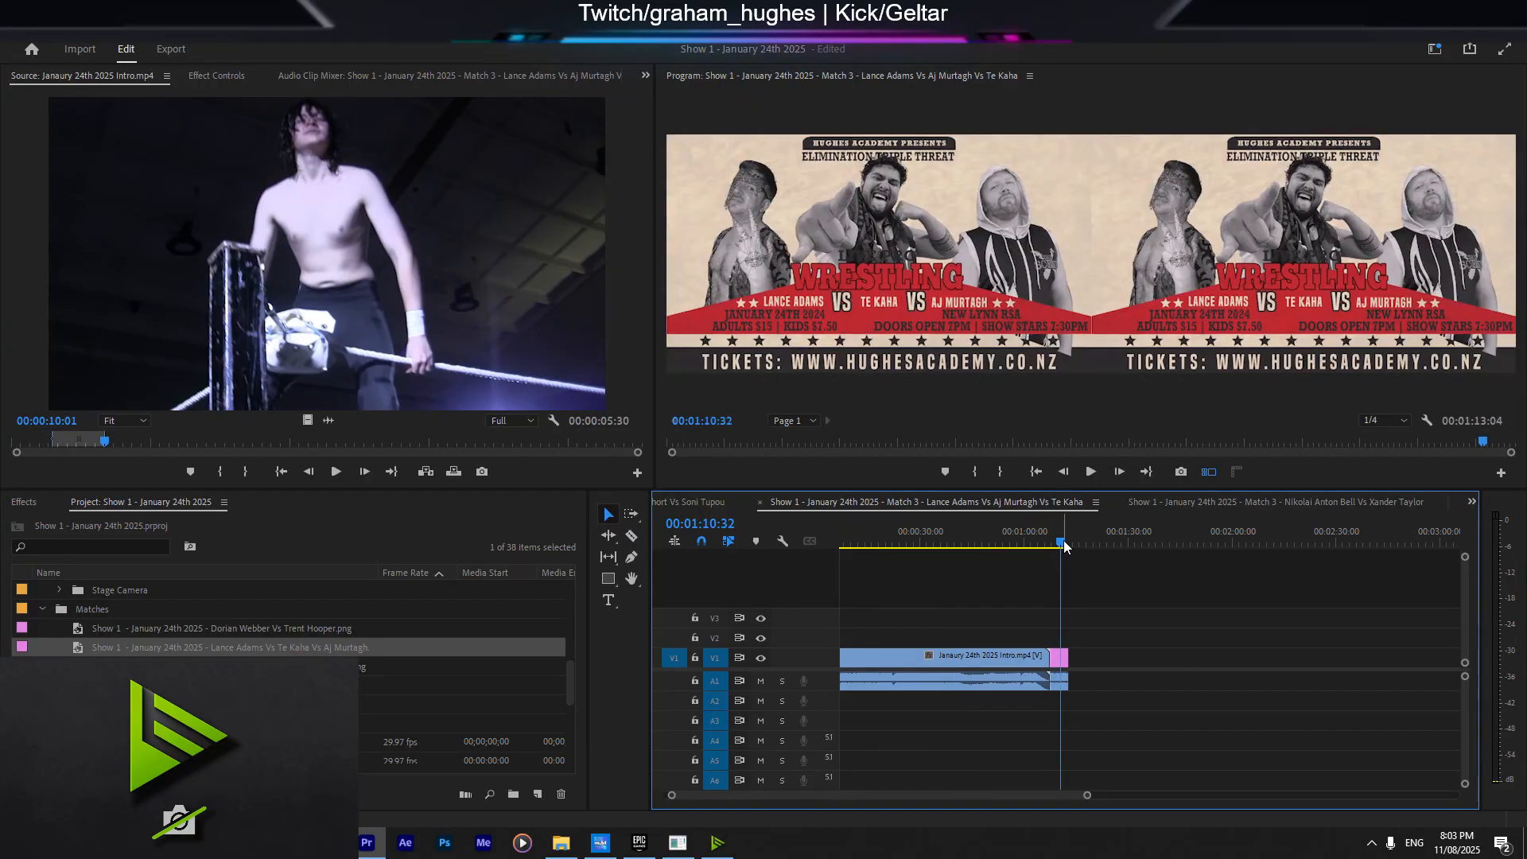
mouse_move(1058, 658)
left_mouse_down()
mouse_move(1059, 638)
mouse_move(1066, 667)
left_mouse_up()
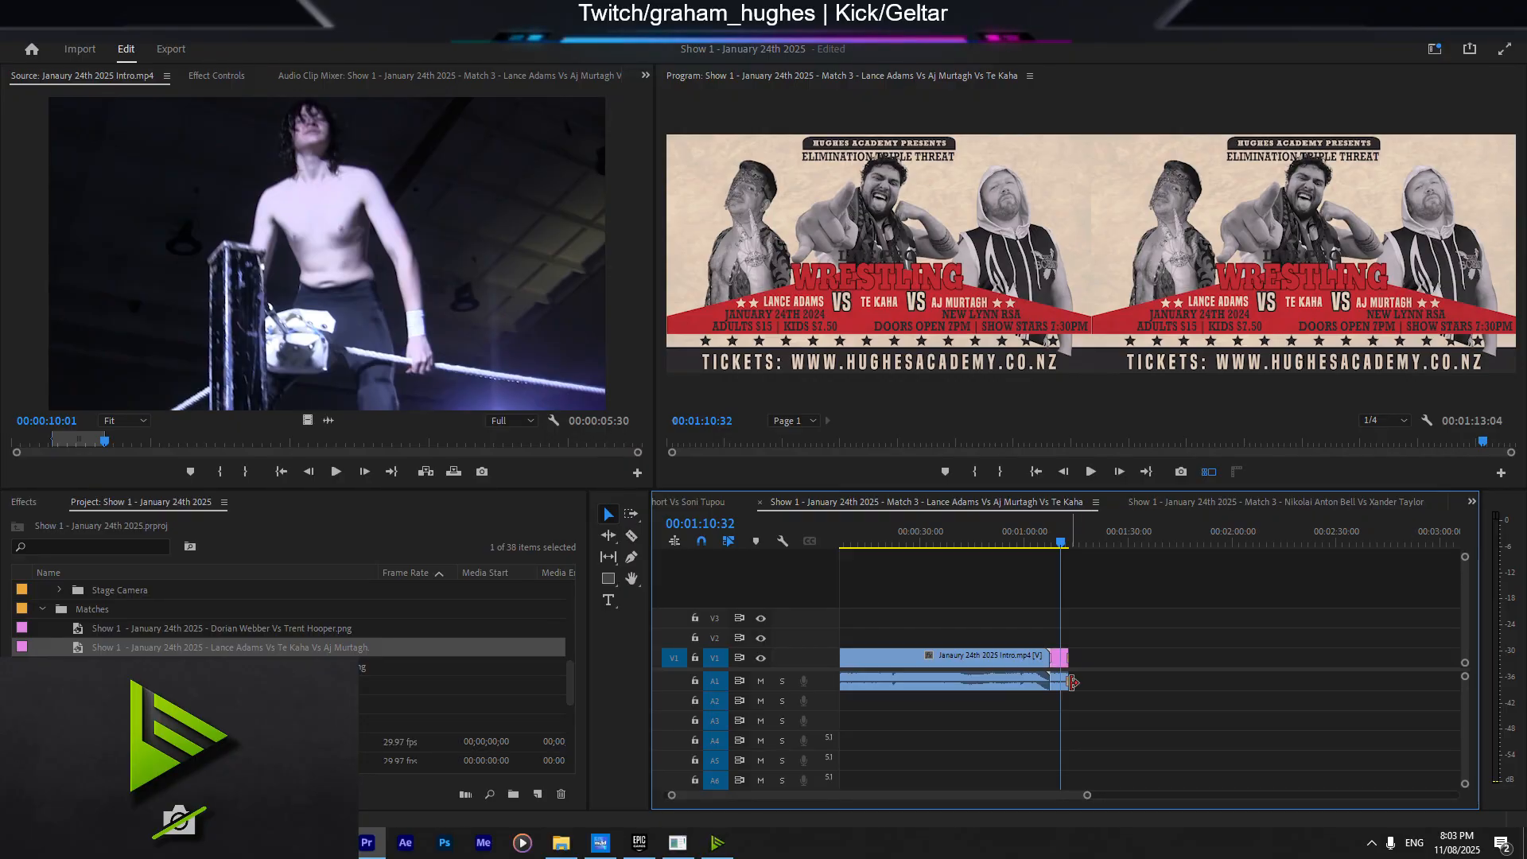
key("Up")
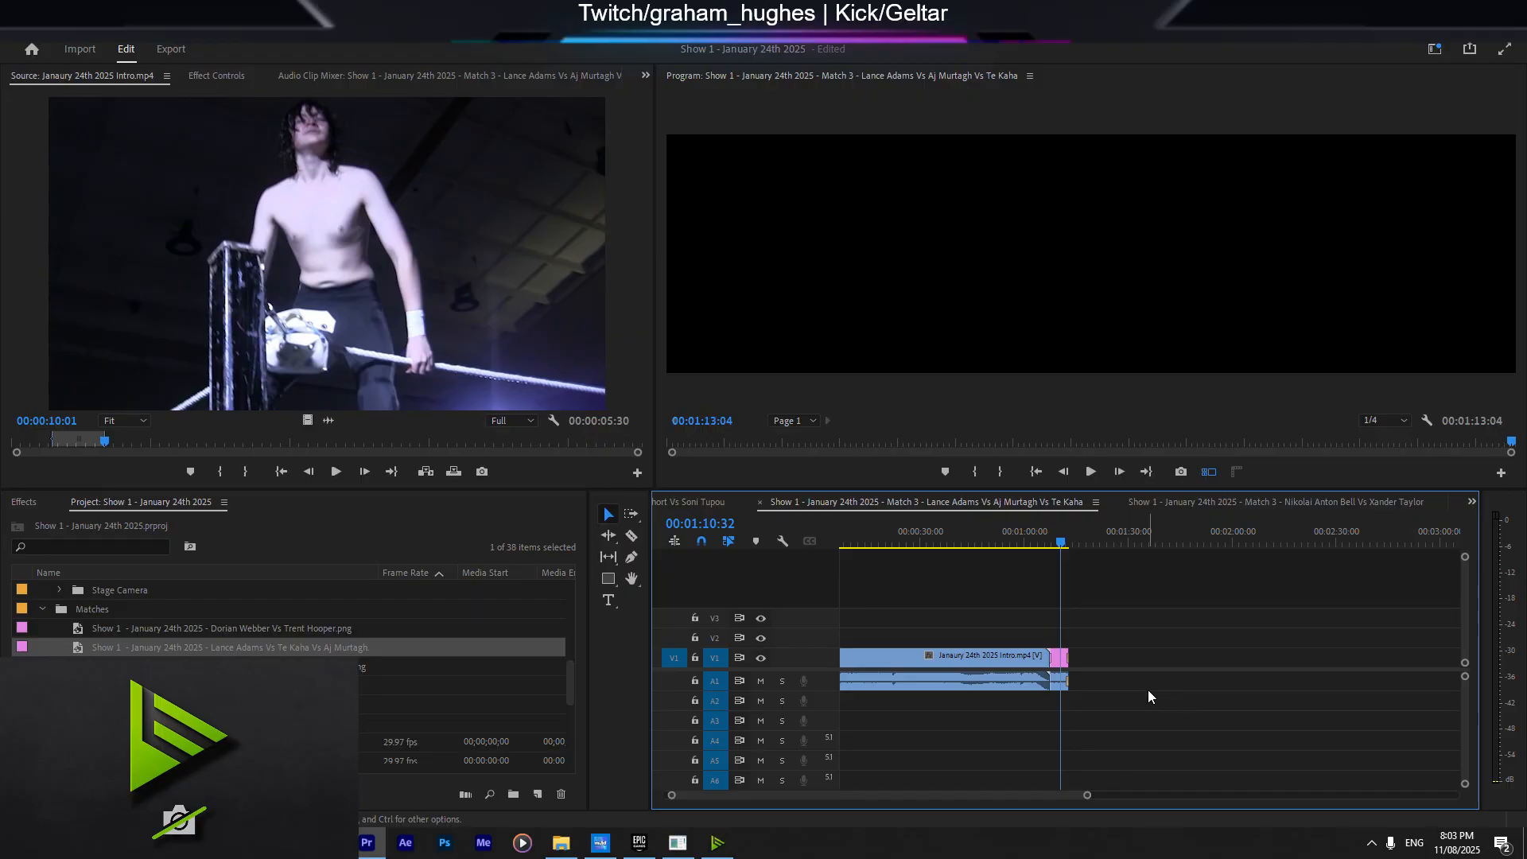
Step: Play back the poster section at the end of the Lance Adams Vs Aj Murtagh Vs Te Kaha sequence and save the project
left_click(1061, 539)
left_click(1047, 542)
key("space")
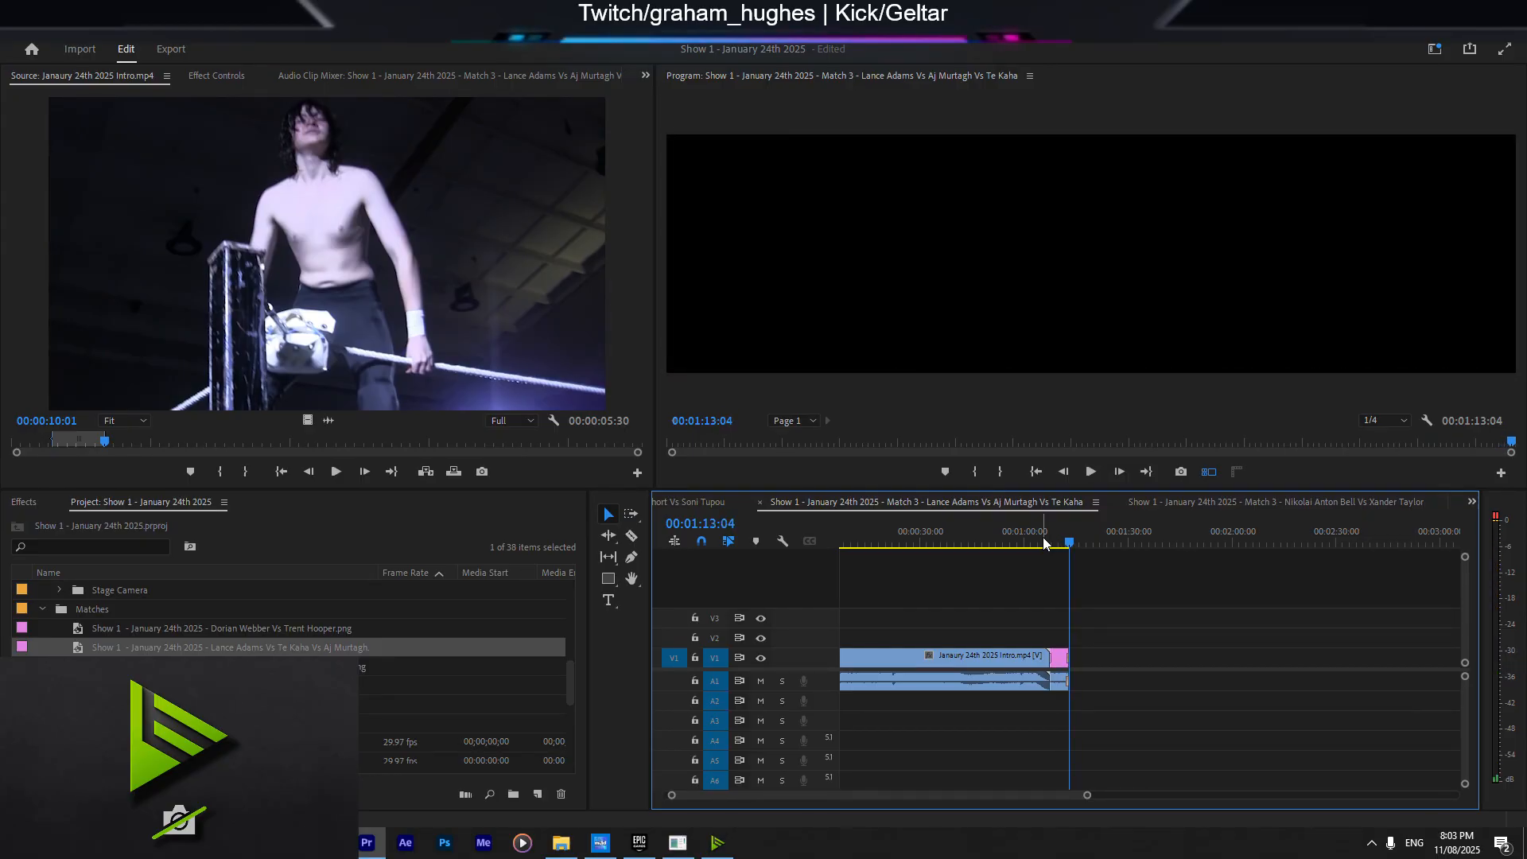
key("ctrl+s")
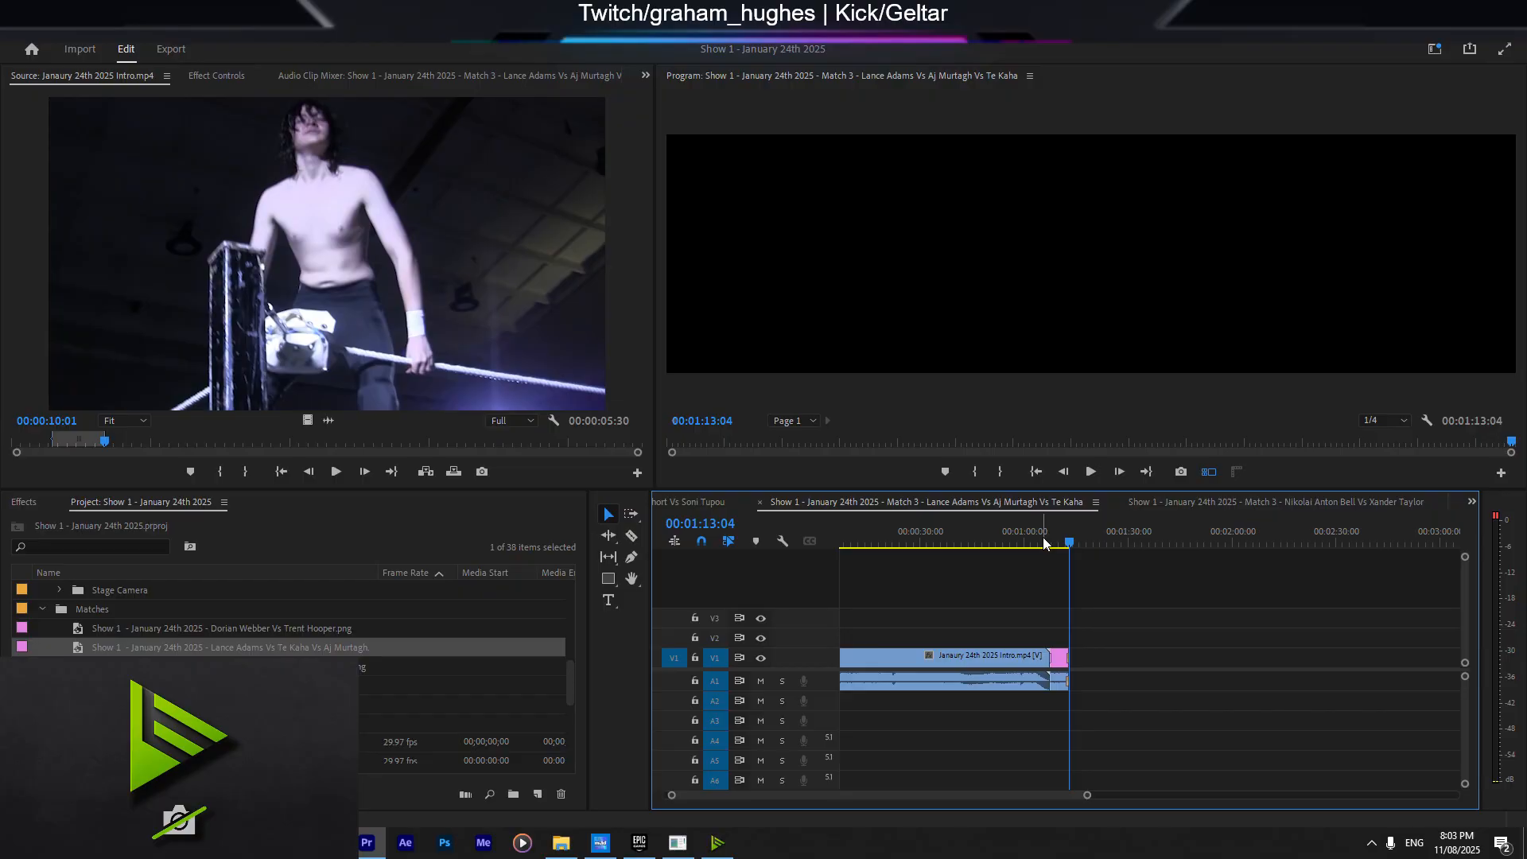
left_click(1262, 507)
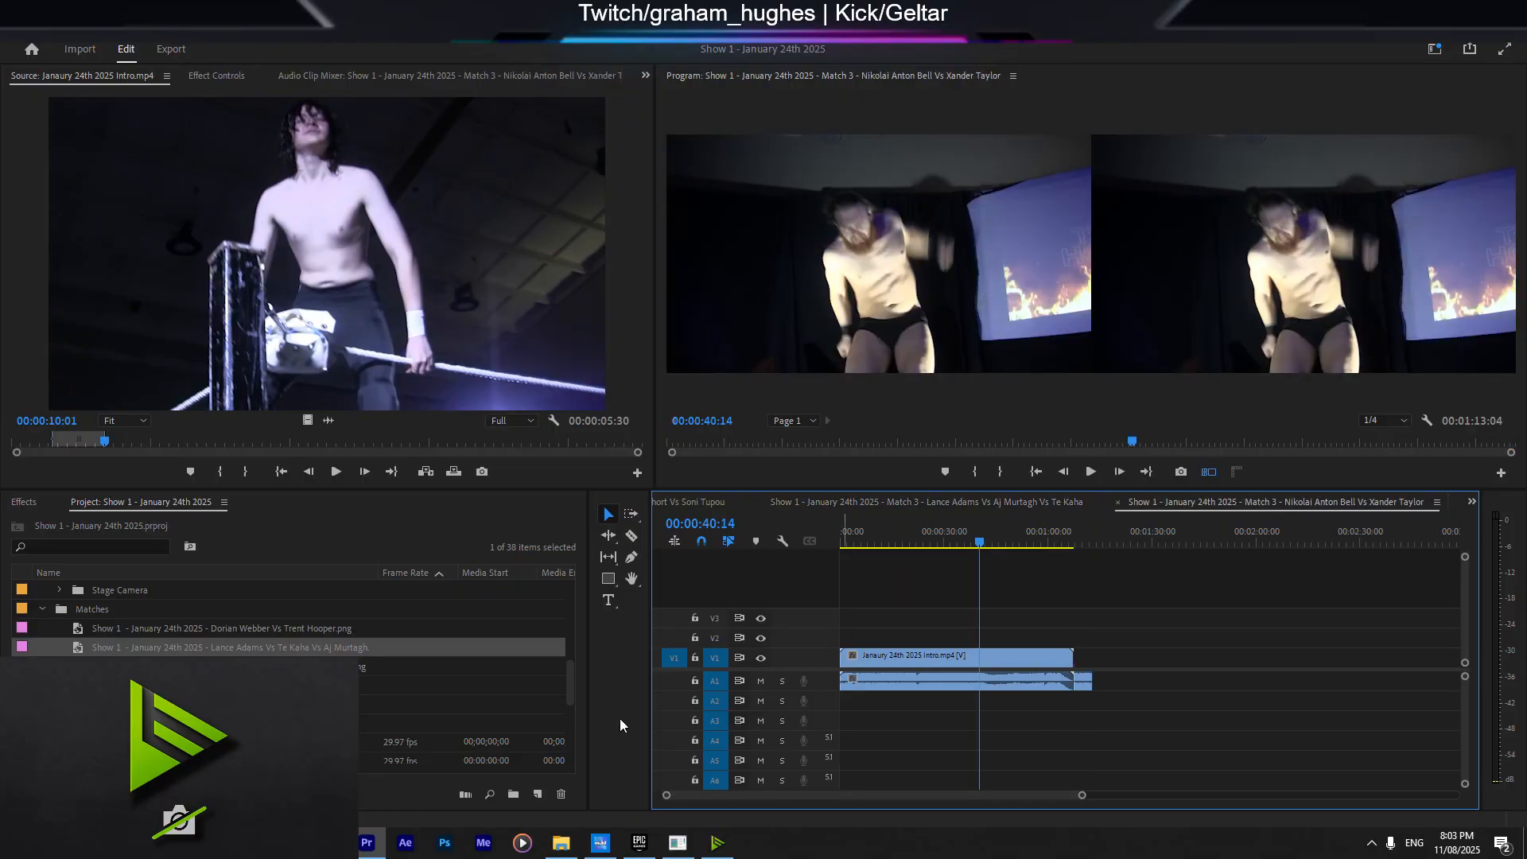
left_click_drag(364, 668, 1083, 638)
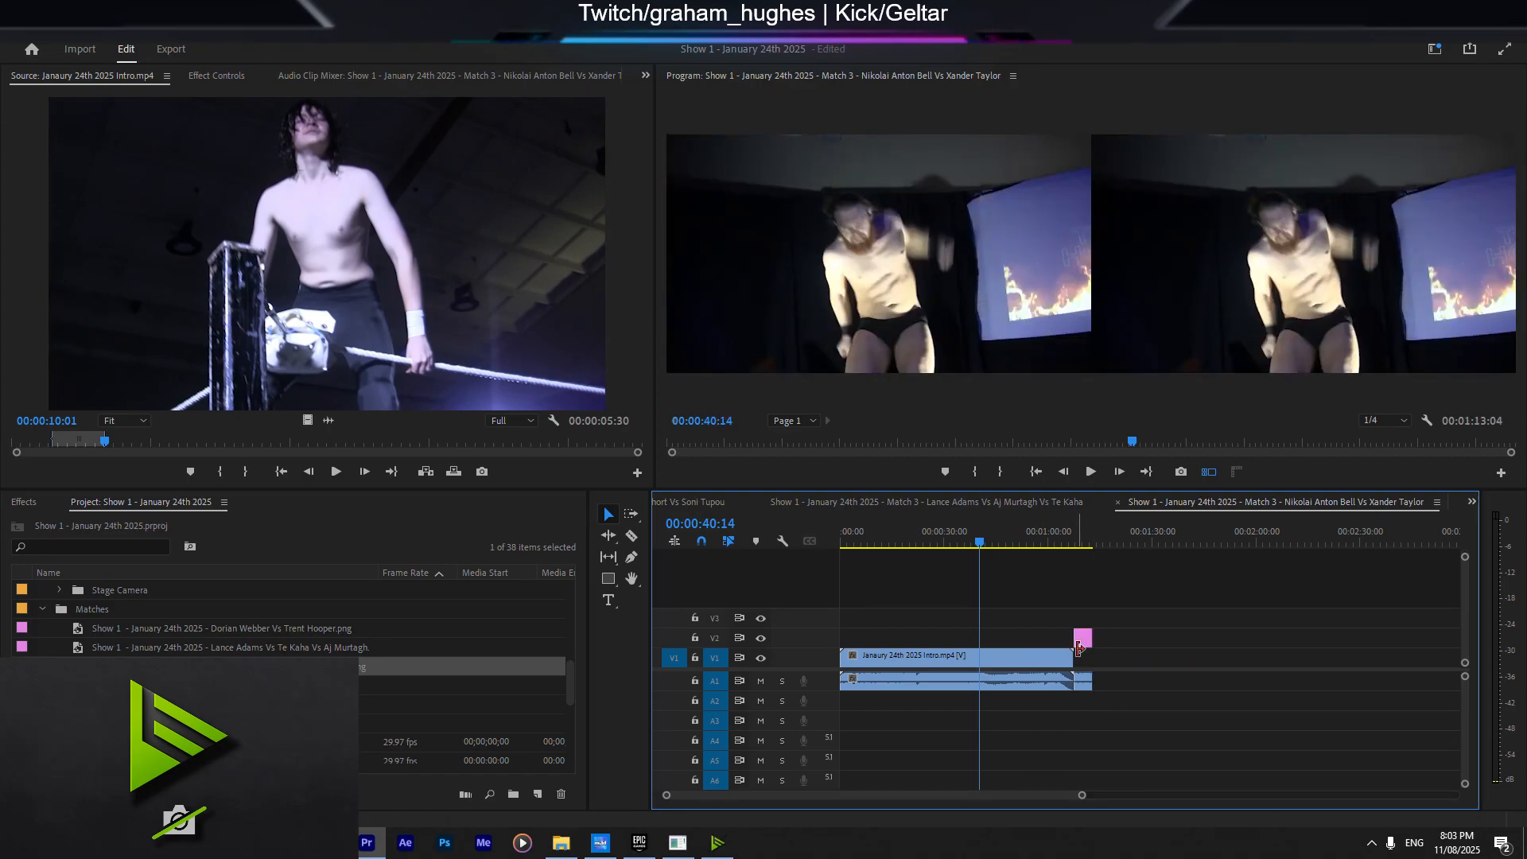
left_click(1085, 684)
left_click(1085, 641, "shift")
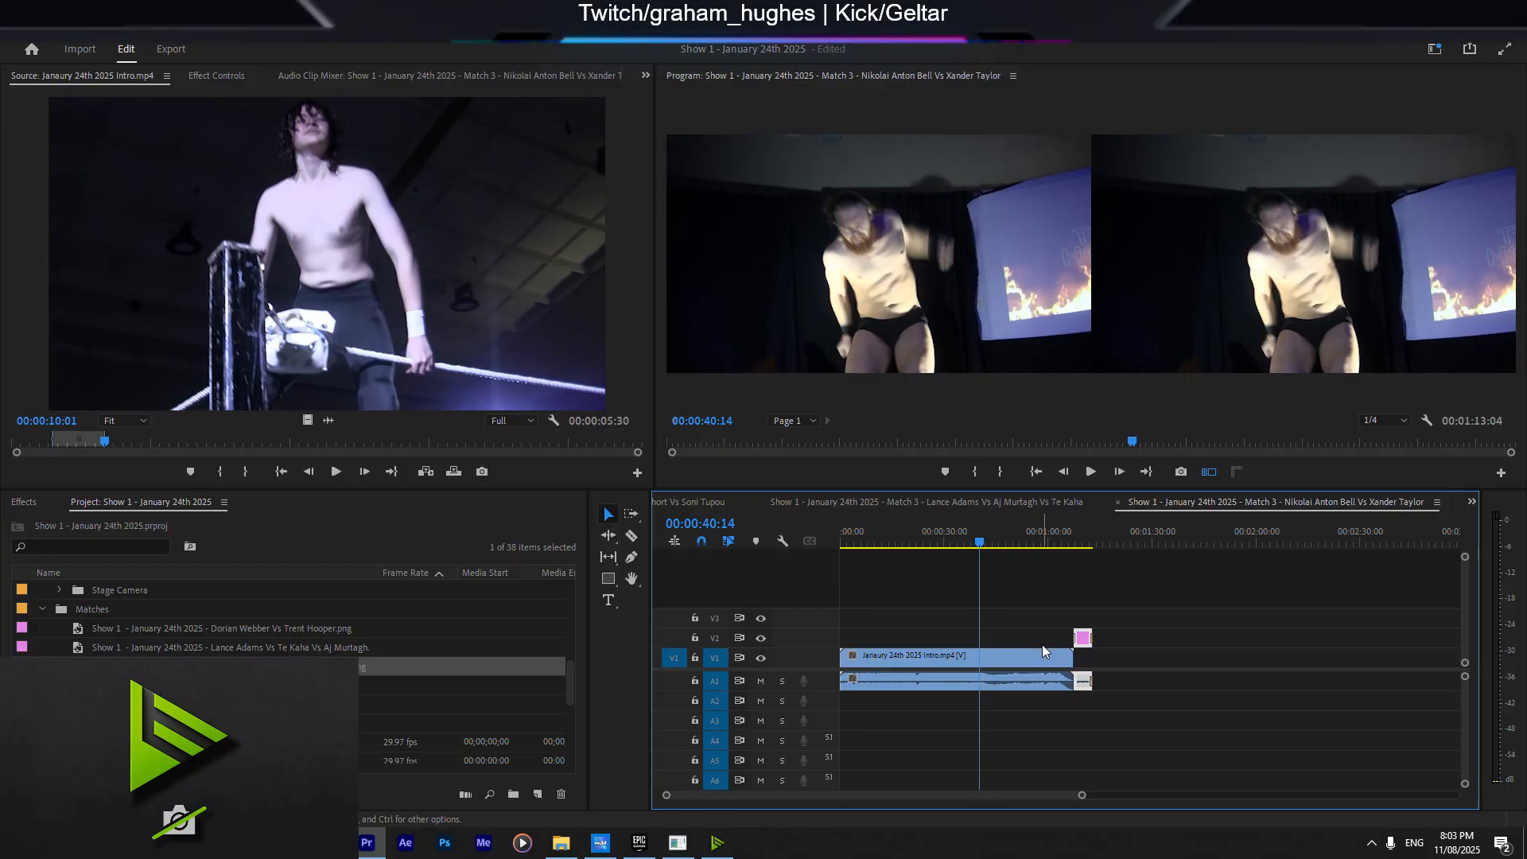
left_click_drag(1083, 639, 1083, 658)
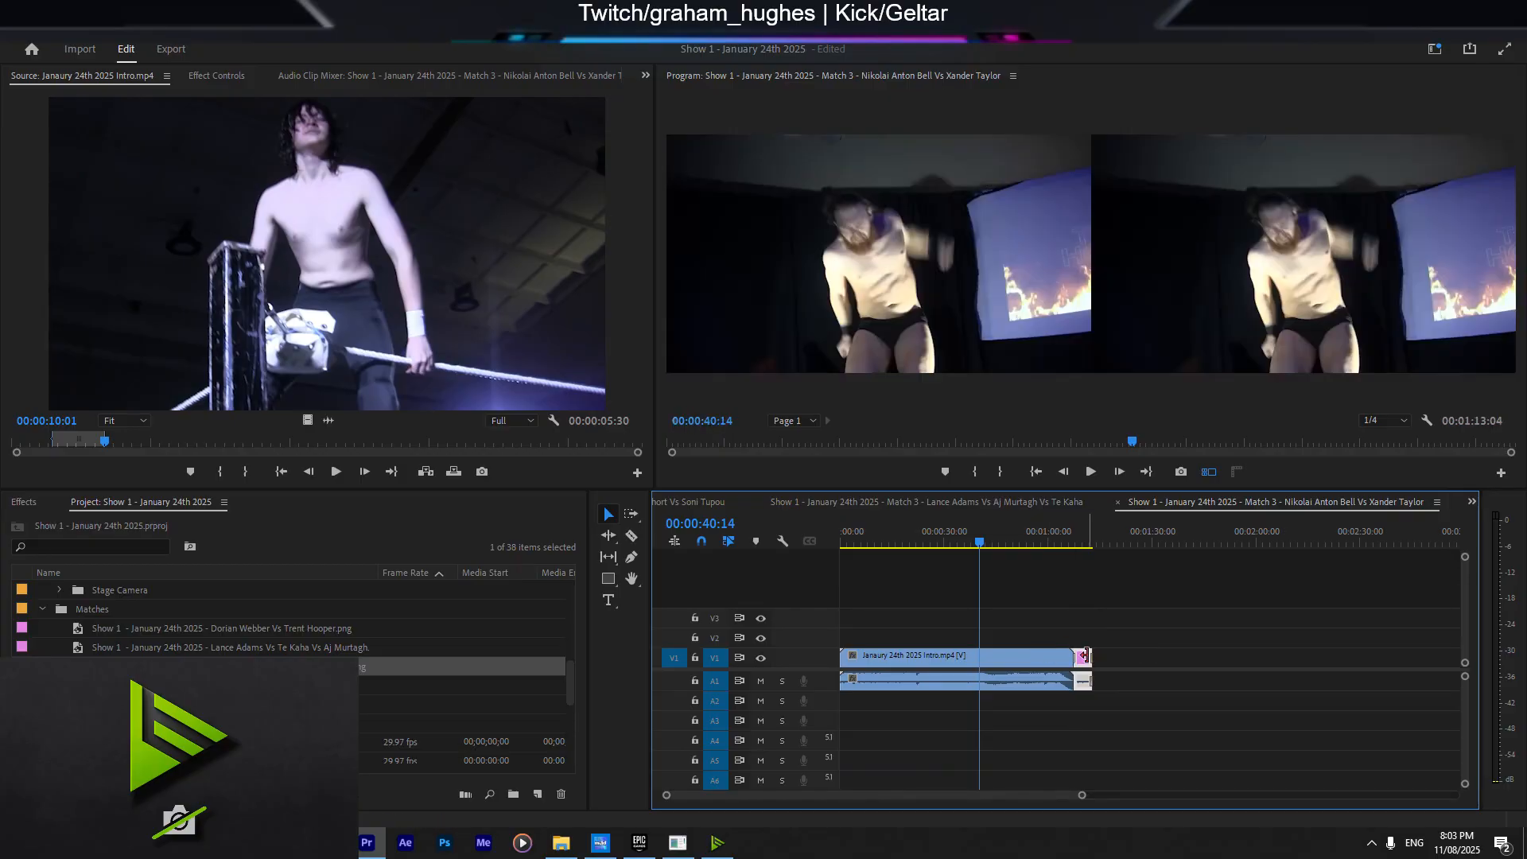
left_click(1118, 503)
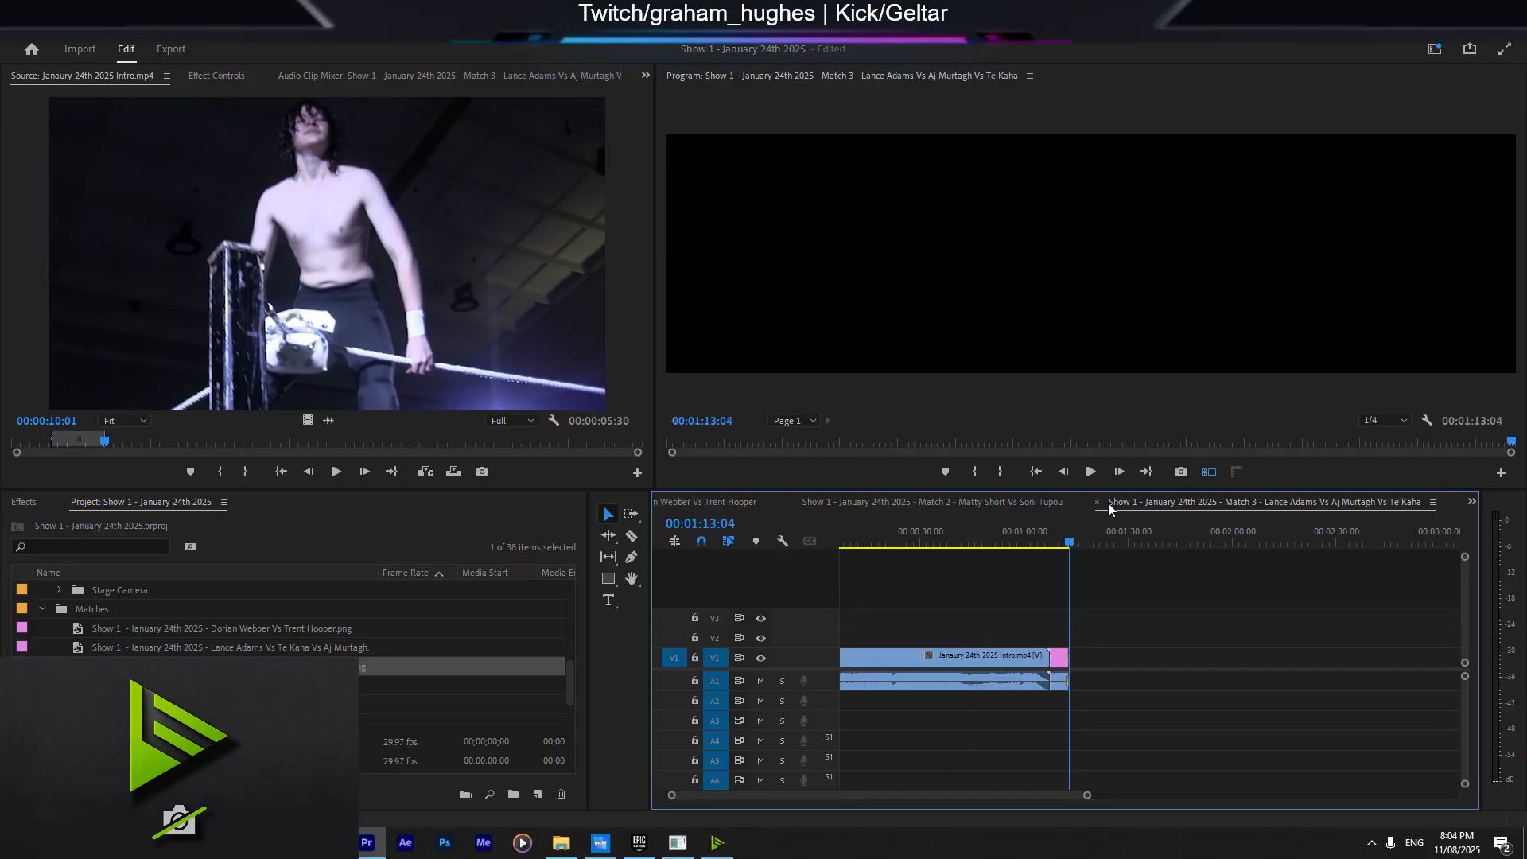
left_click(1098, 502)
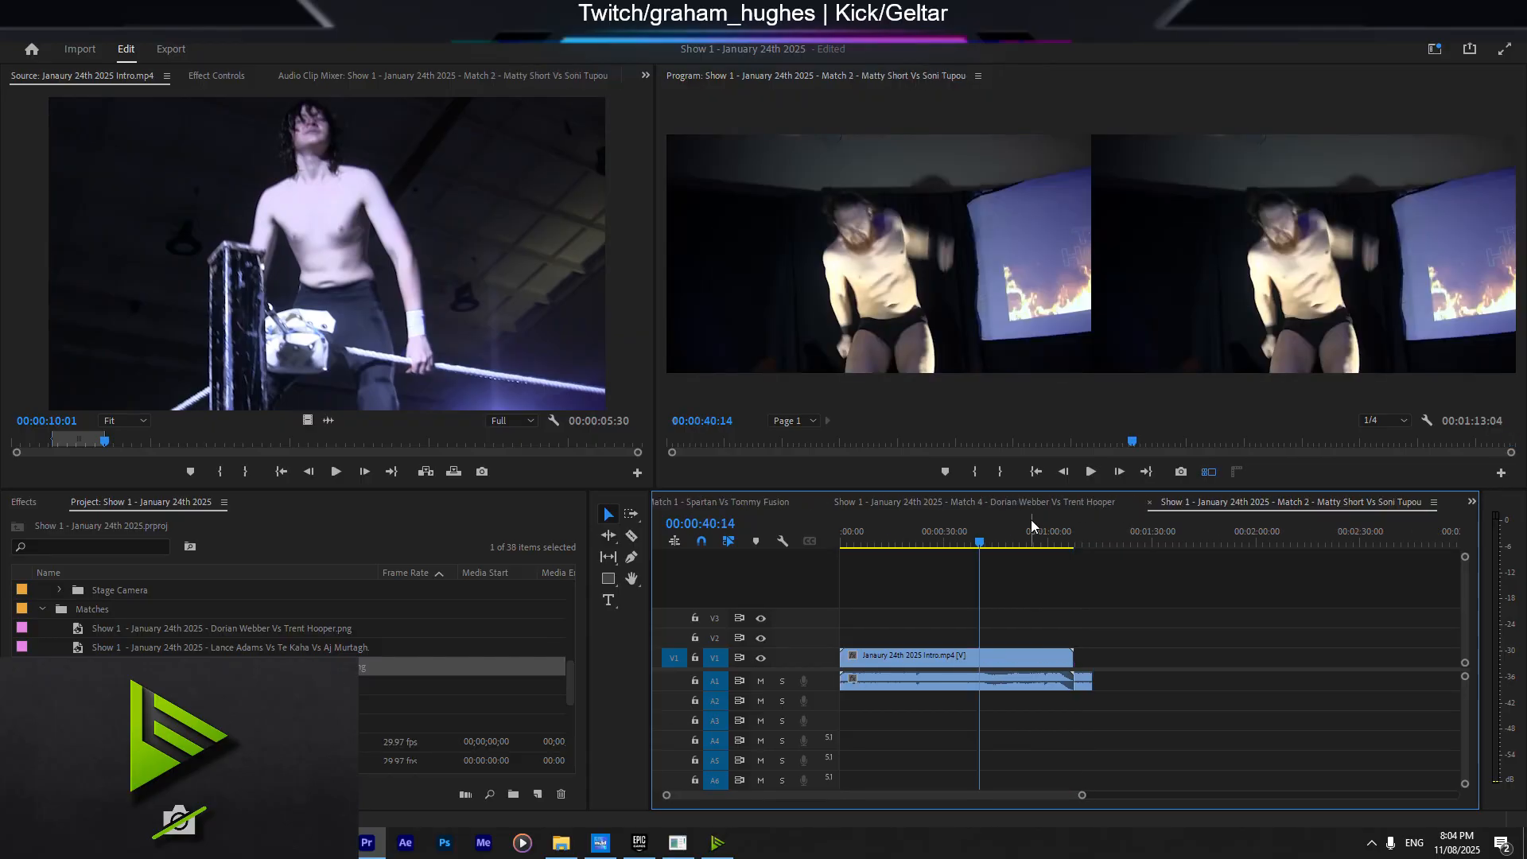
Step: Place the Matty Short Vs Soni Tupou poster on V1 after the intro, check it in the Program Monitor, and close the sequence
left_click_drag(461, 686, 1085, 638)
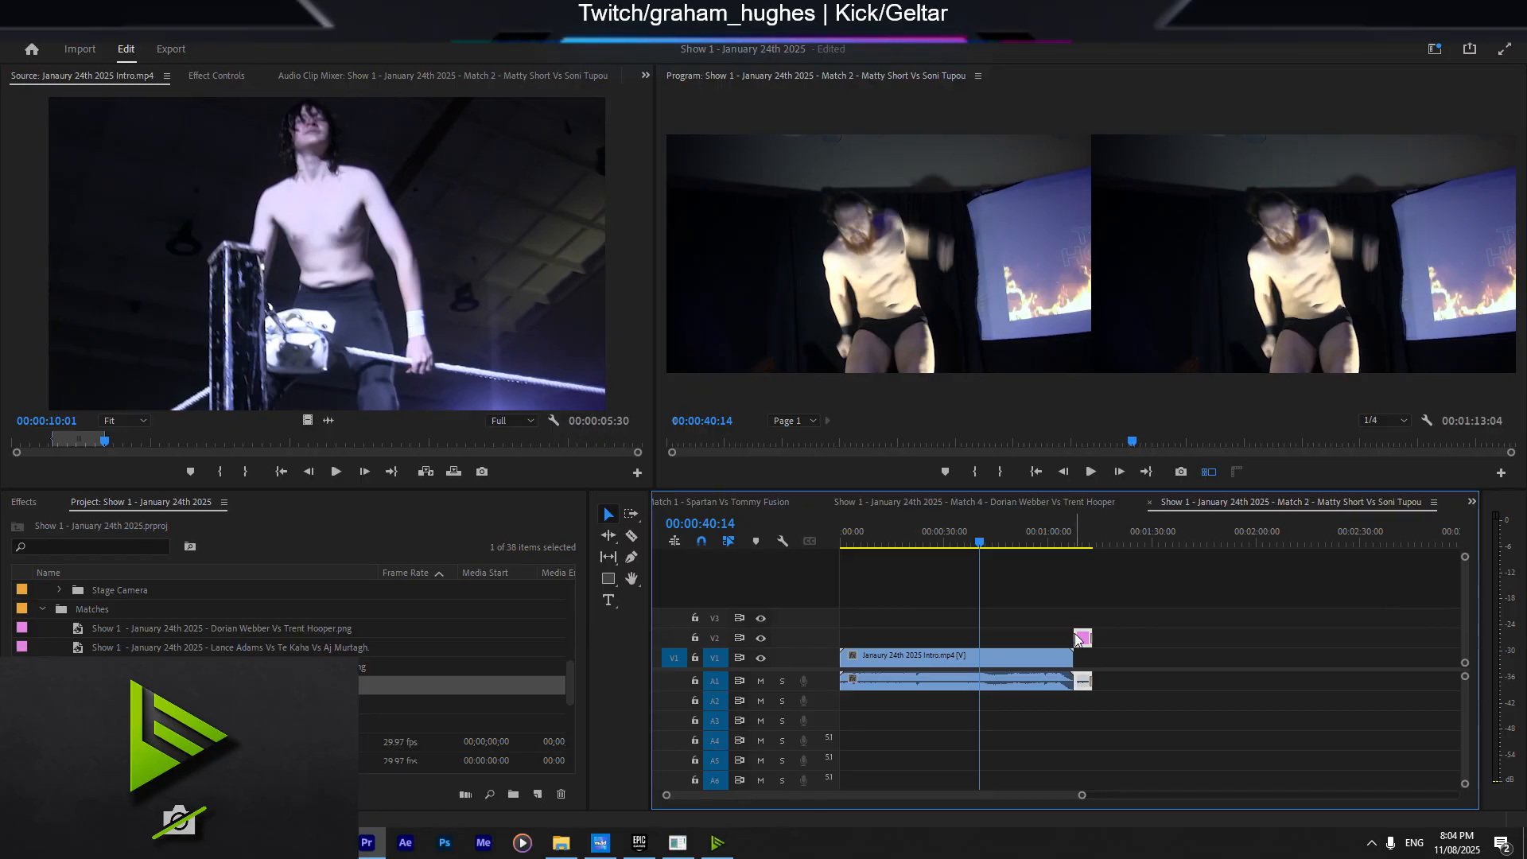
left_click_drag(1085, 638, 1086, 655)
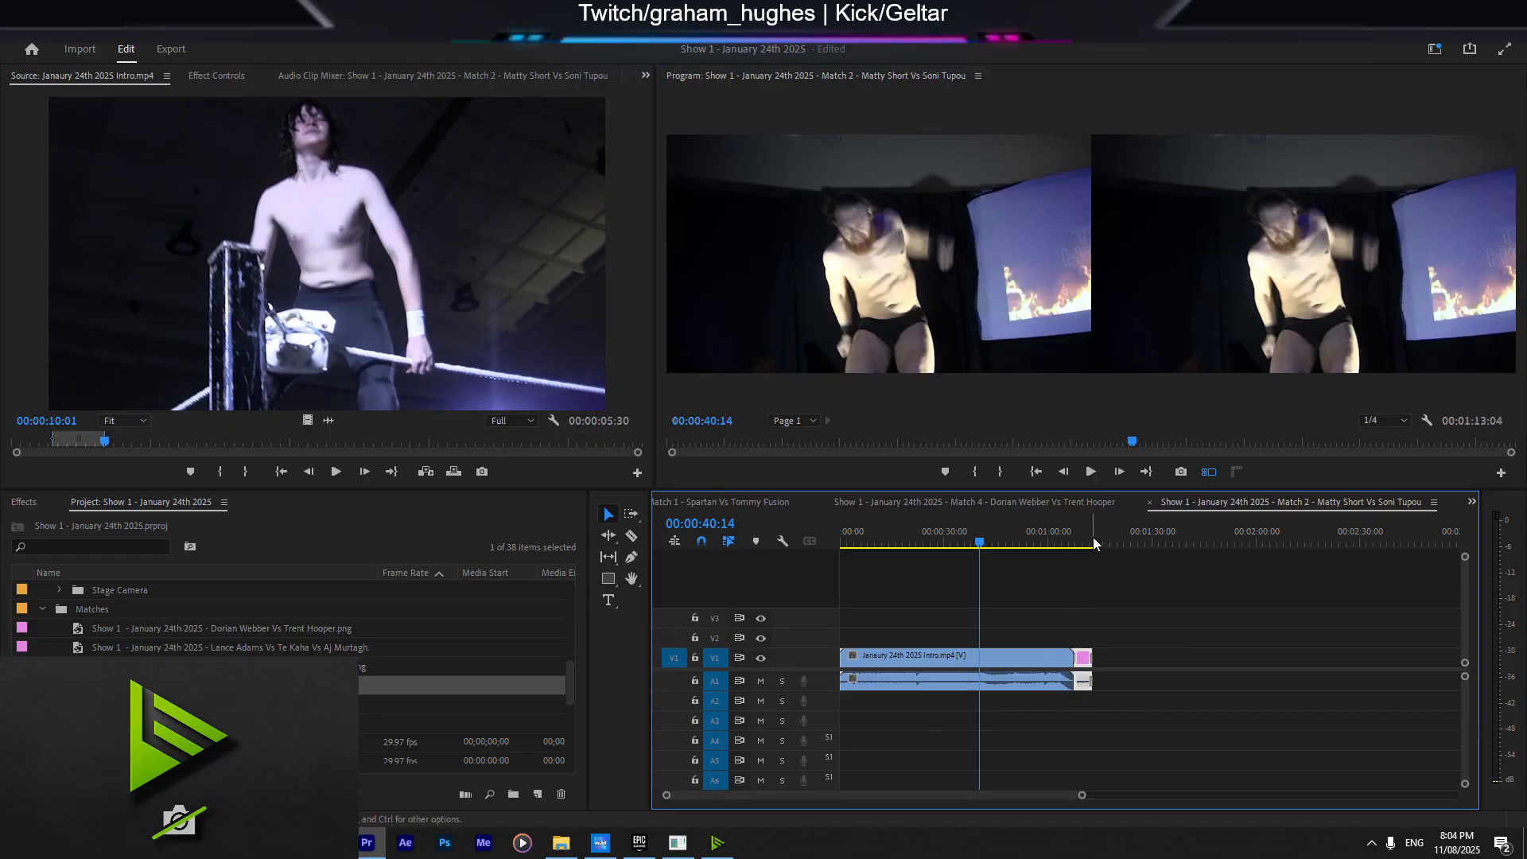
left_click(1087, 541)
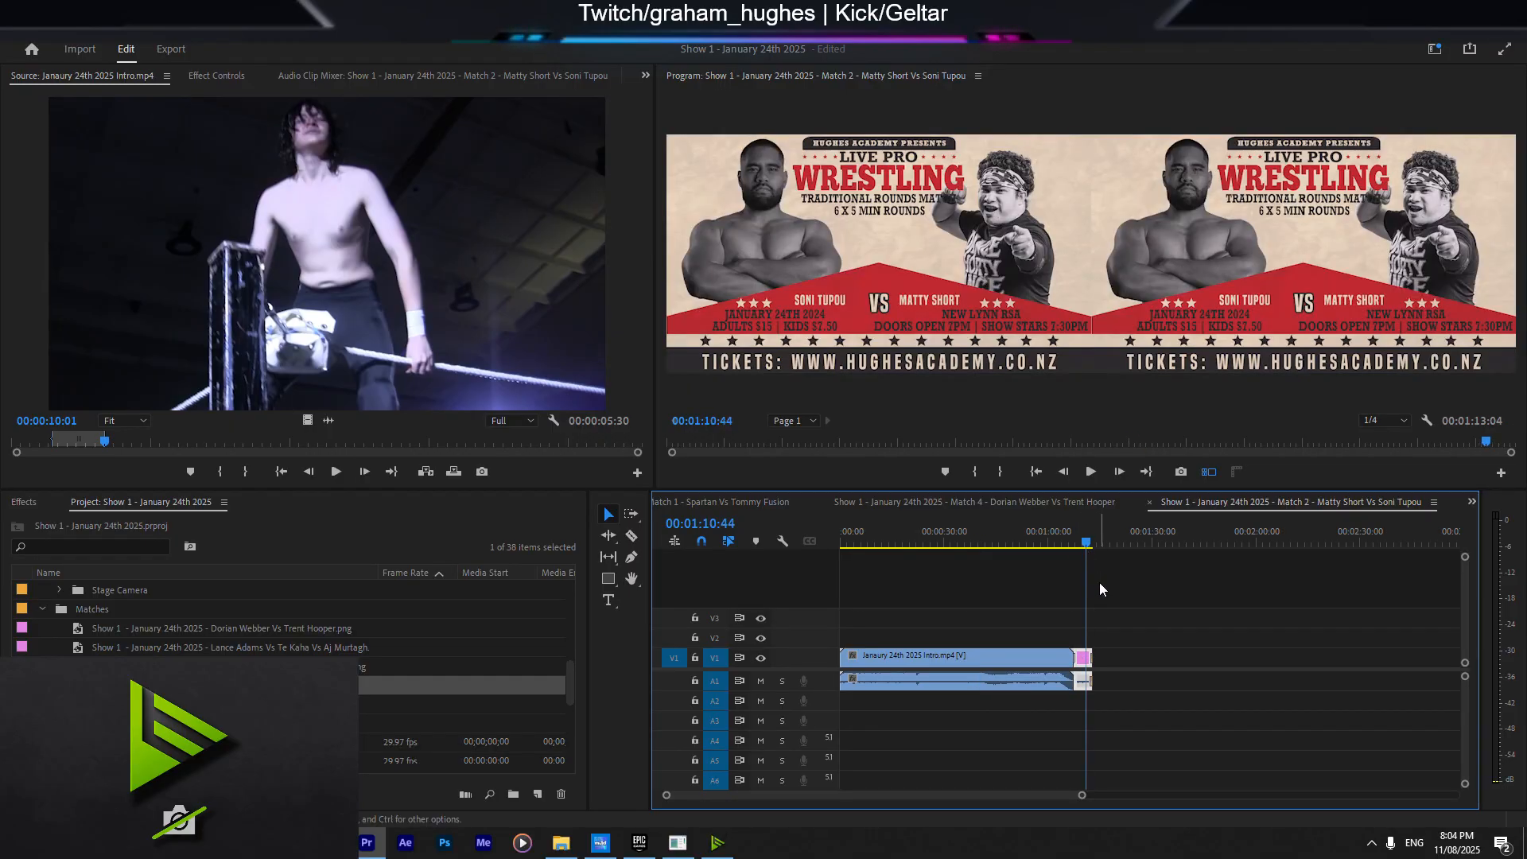
left_click(1151, 502)
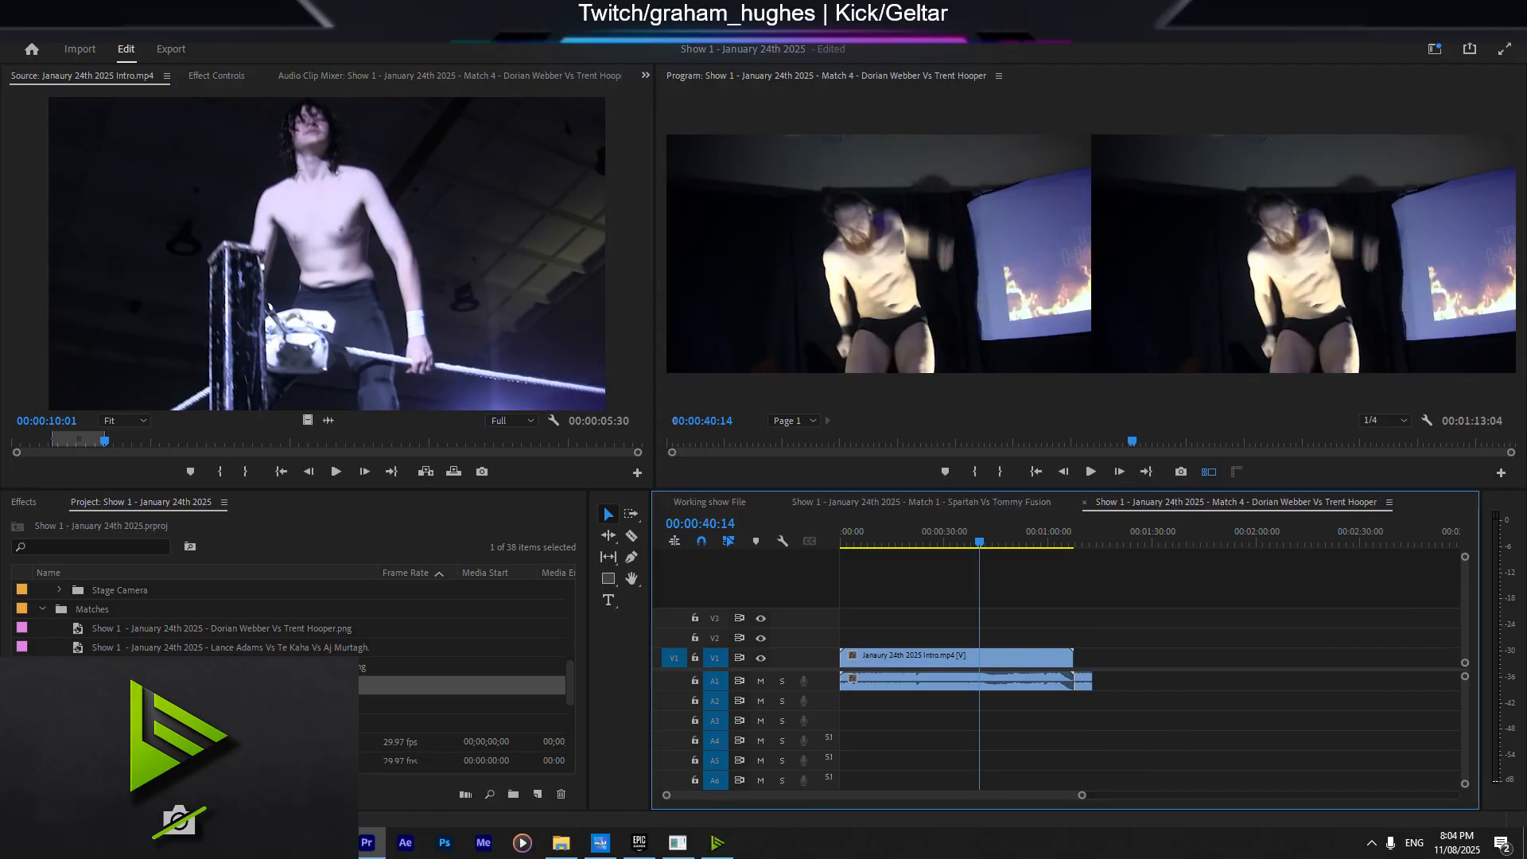
Step: Place the Dorian Webber Vs Trent Hooper poster on V1 from the intro's end to the audio's end and close the Match 4 sequence
left_click(218, 645)
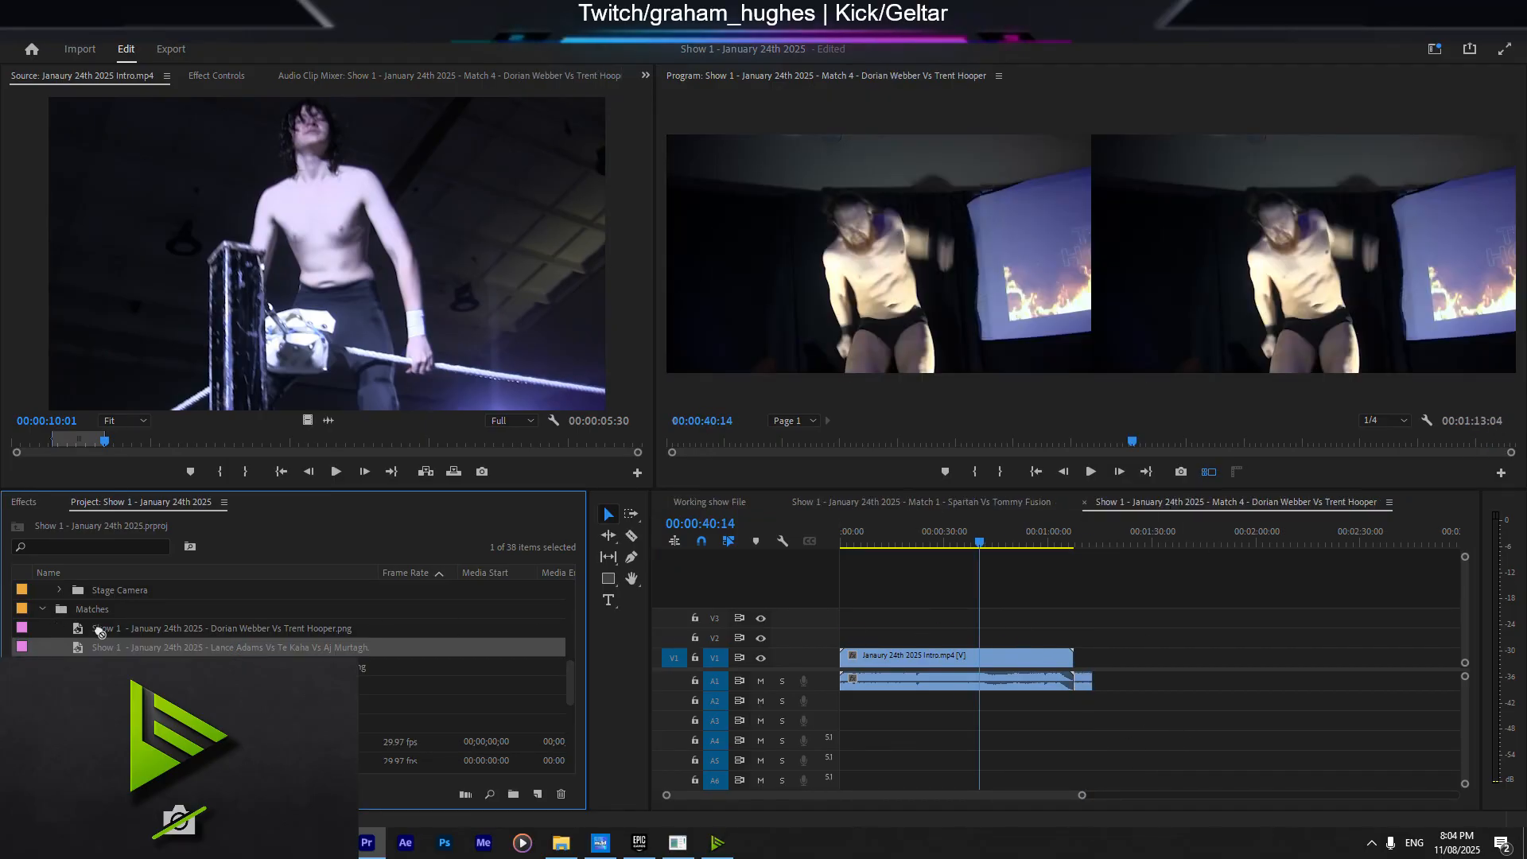
left_click_drag(175, 628, 1079, 636)
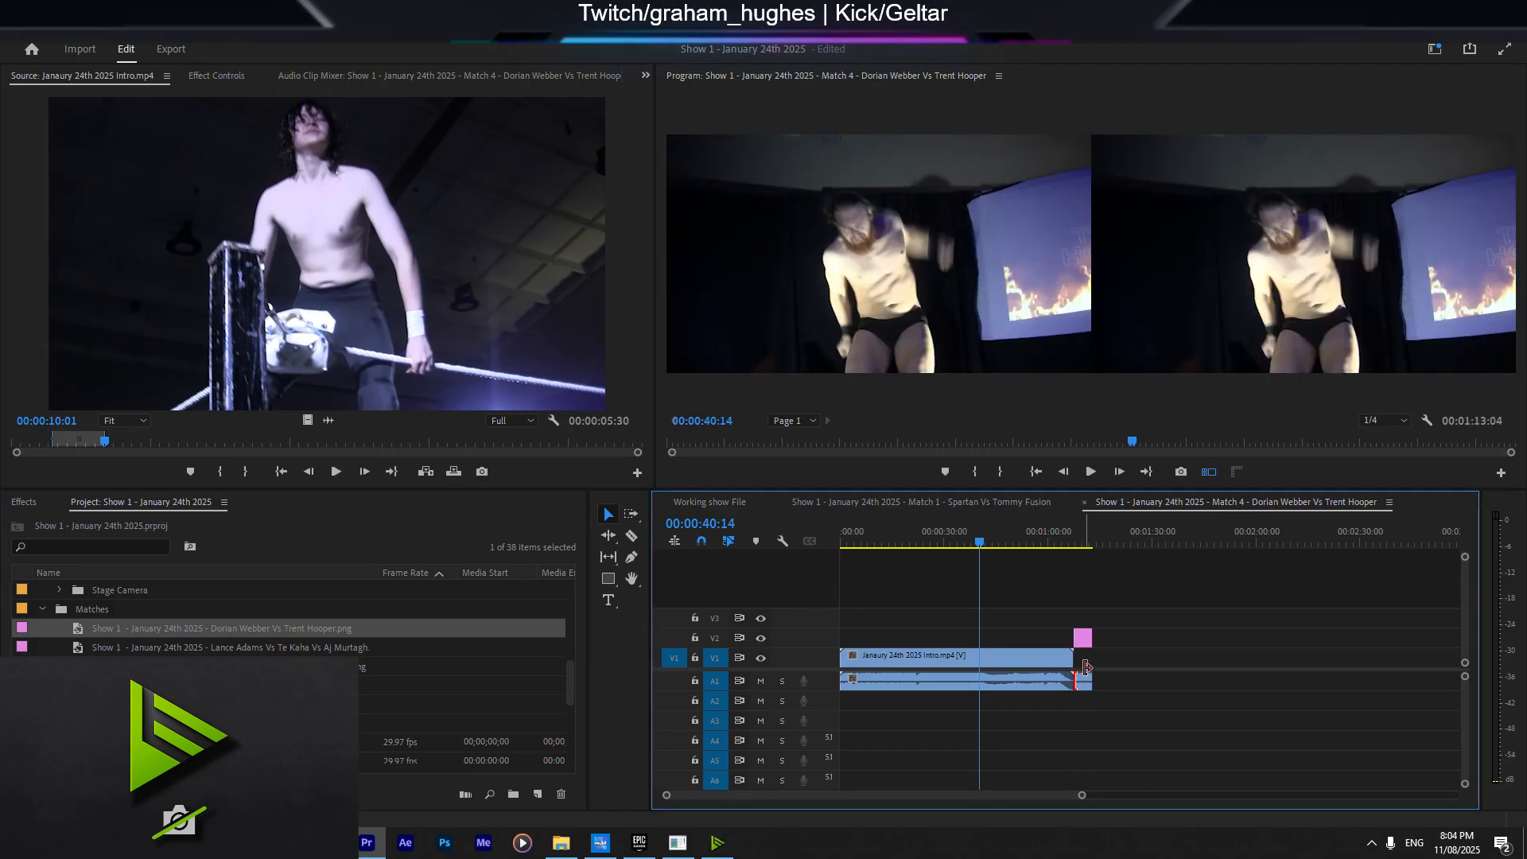
left_click(1089, 641)
left_click_drag(1080, 638, 1101, 648)
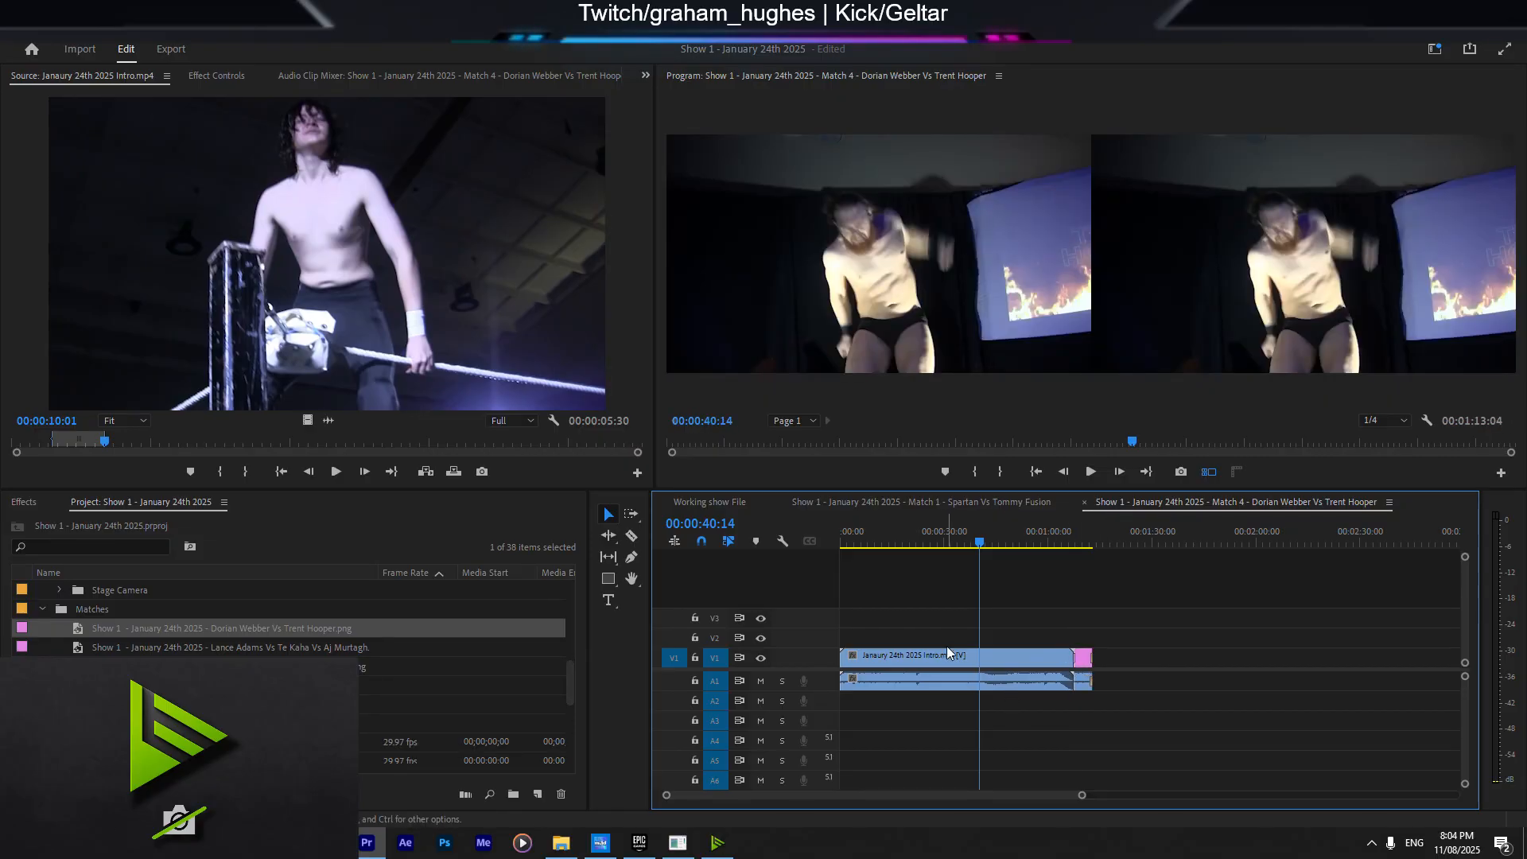
left_click(1087, 503)
Step: Place the Spartan Vs Tommy Fusion poster on V1 after the intro with default transitions on poster and end audio, and save the project
left_click(954, 508)
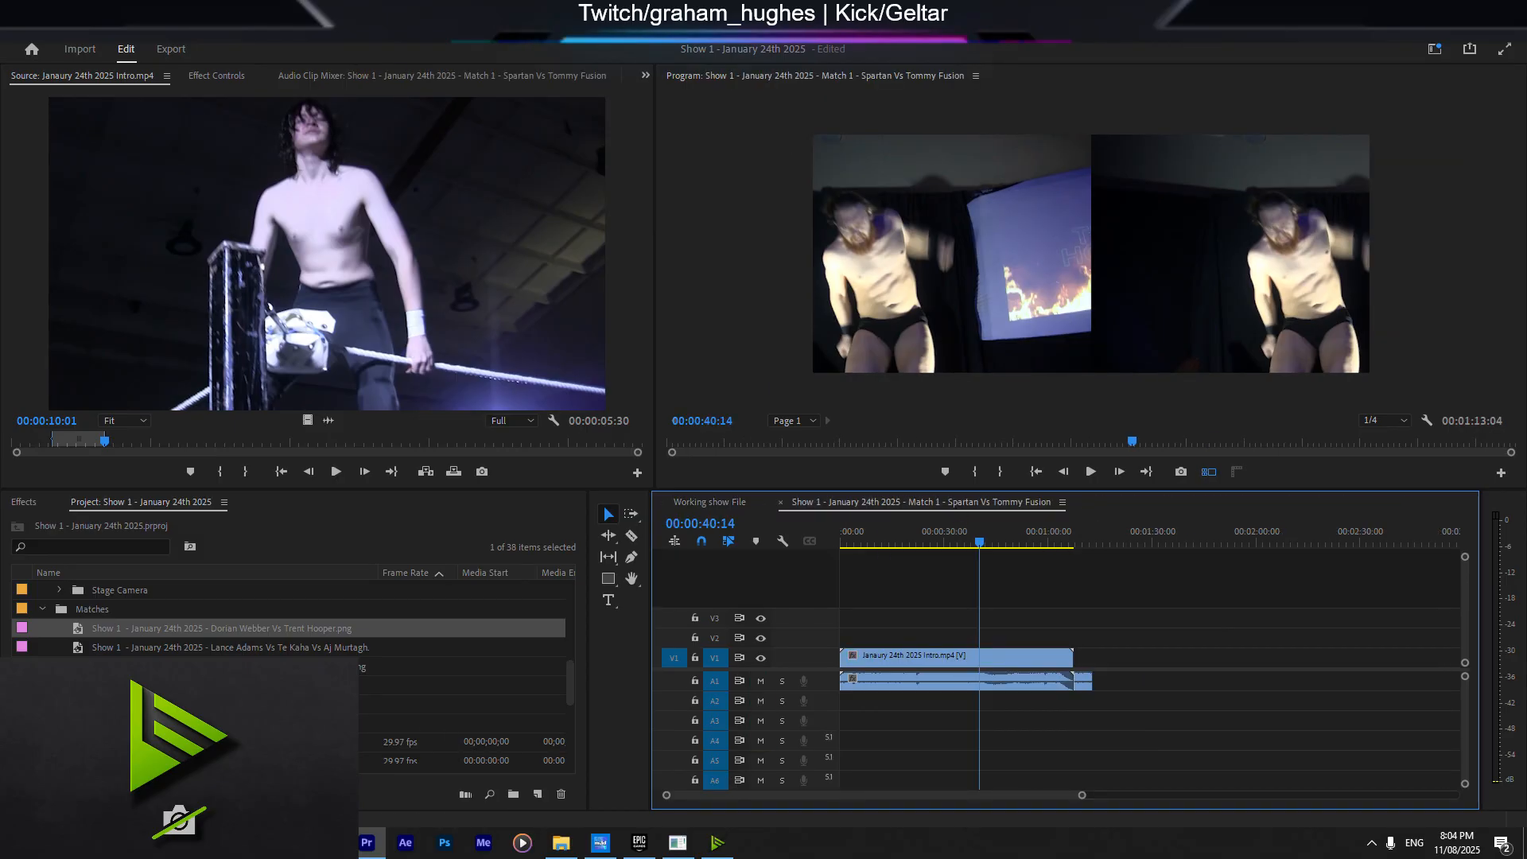
left_click_drag(238, 686, 1080, 639)
left_click(1088, 682, "shift")
key("shift+d")
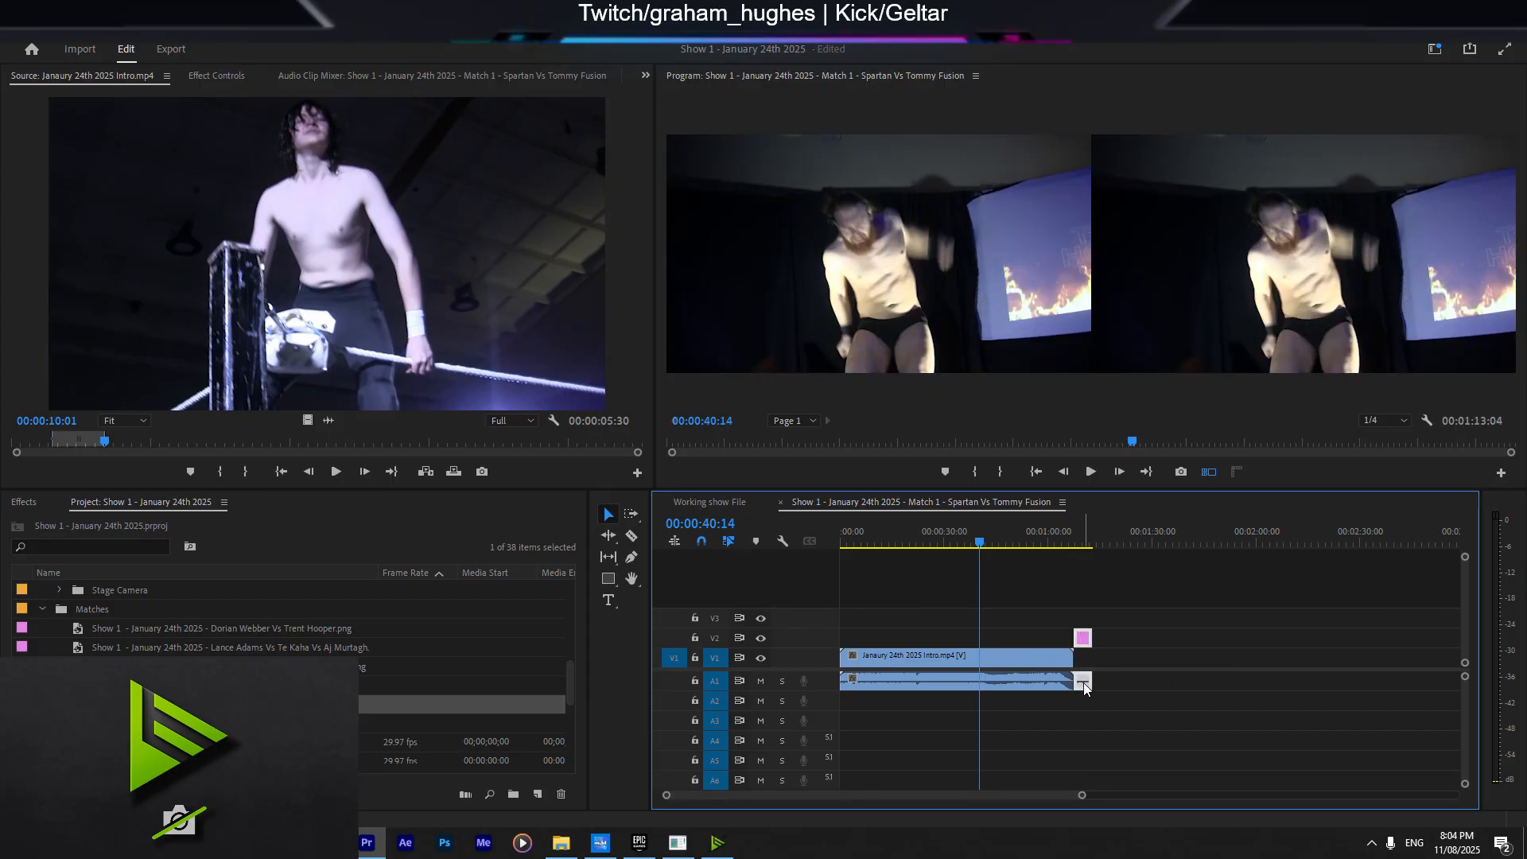
left_click(1119, 628)
left_click_drag(1086, 634, 1086, 657)
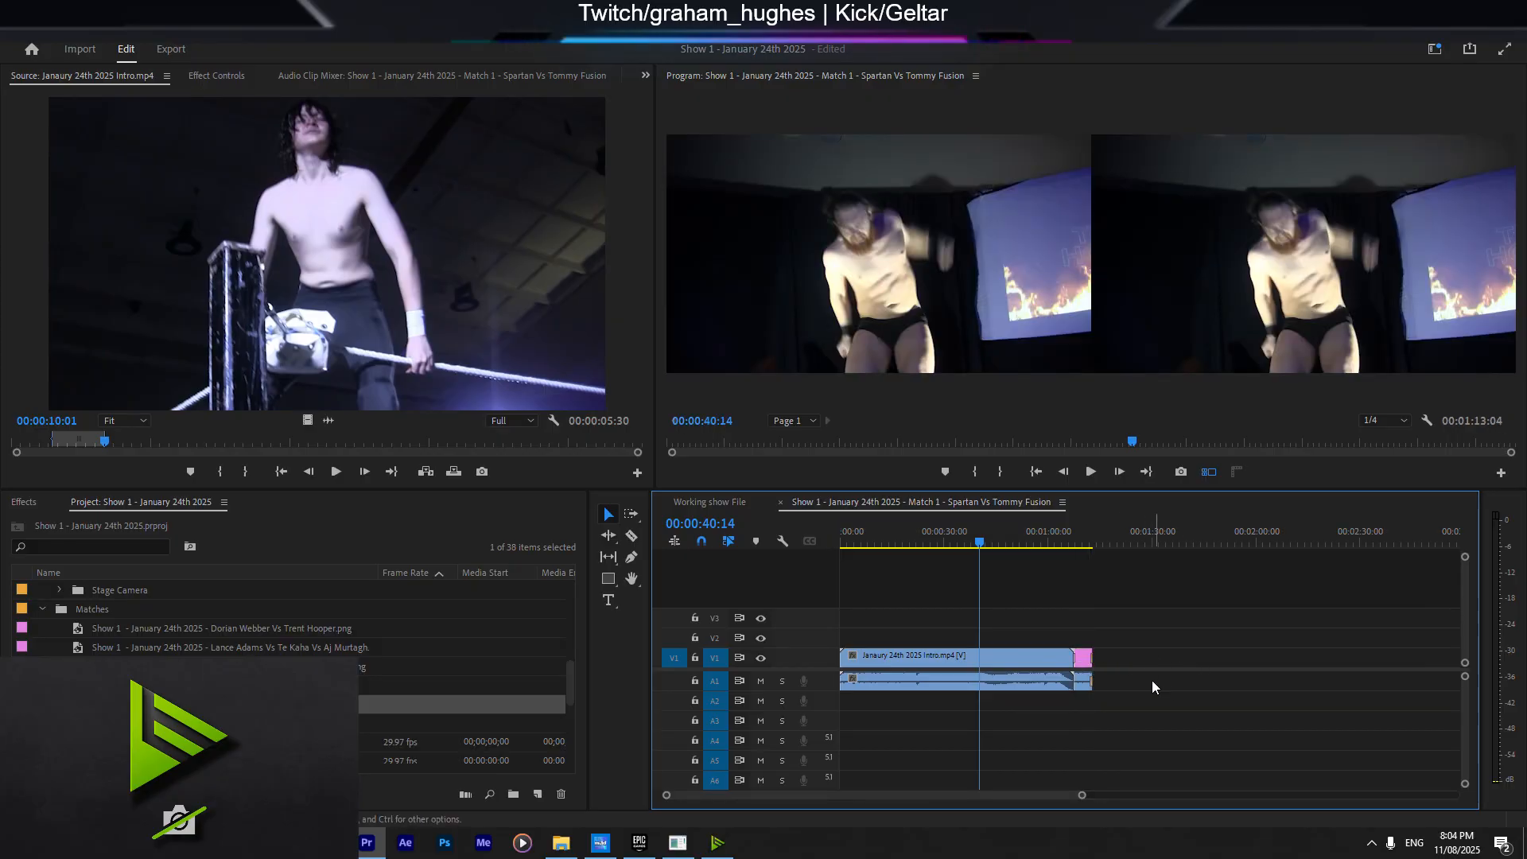
key("ctrl+s")
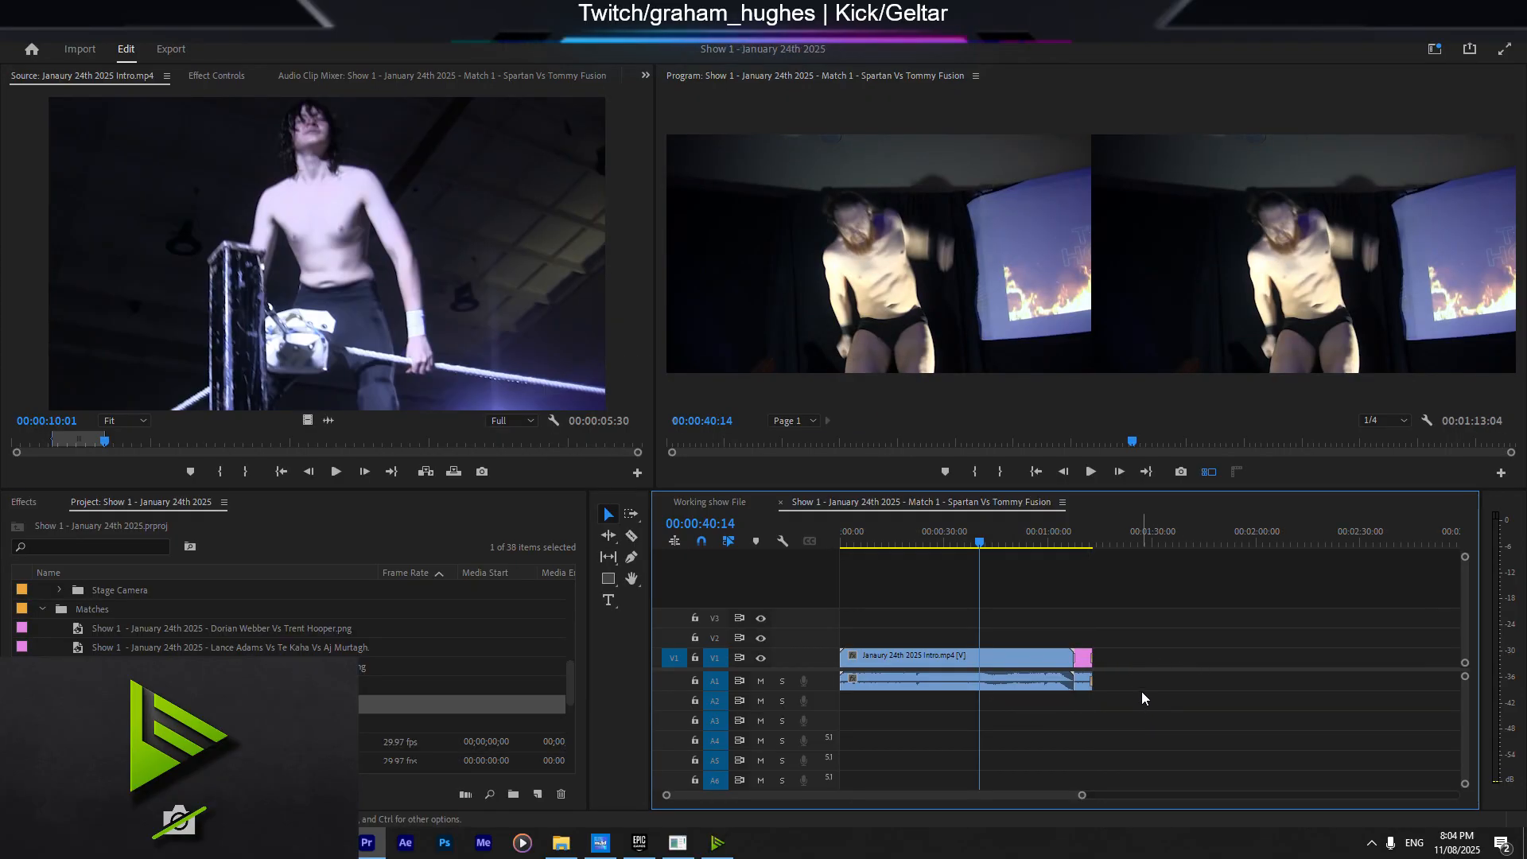
left_click(1074, 543)
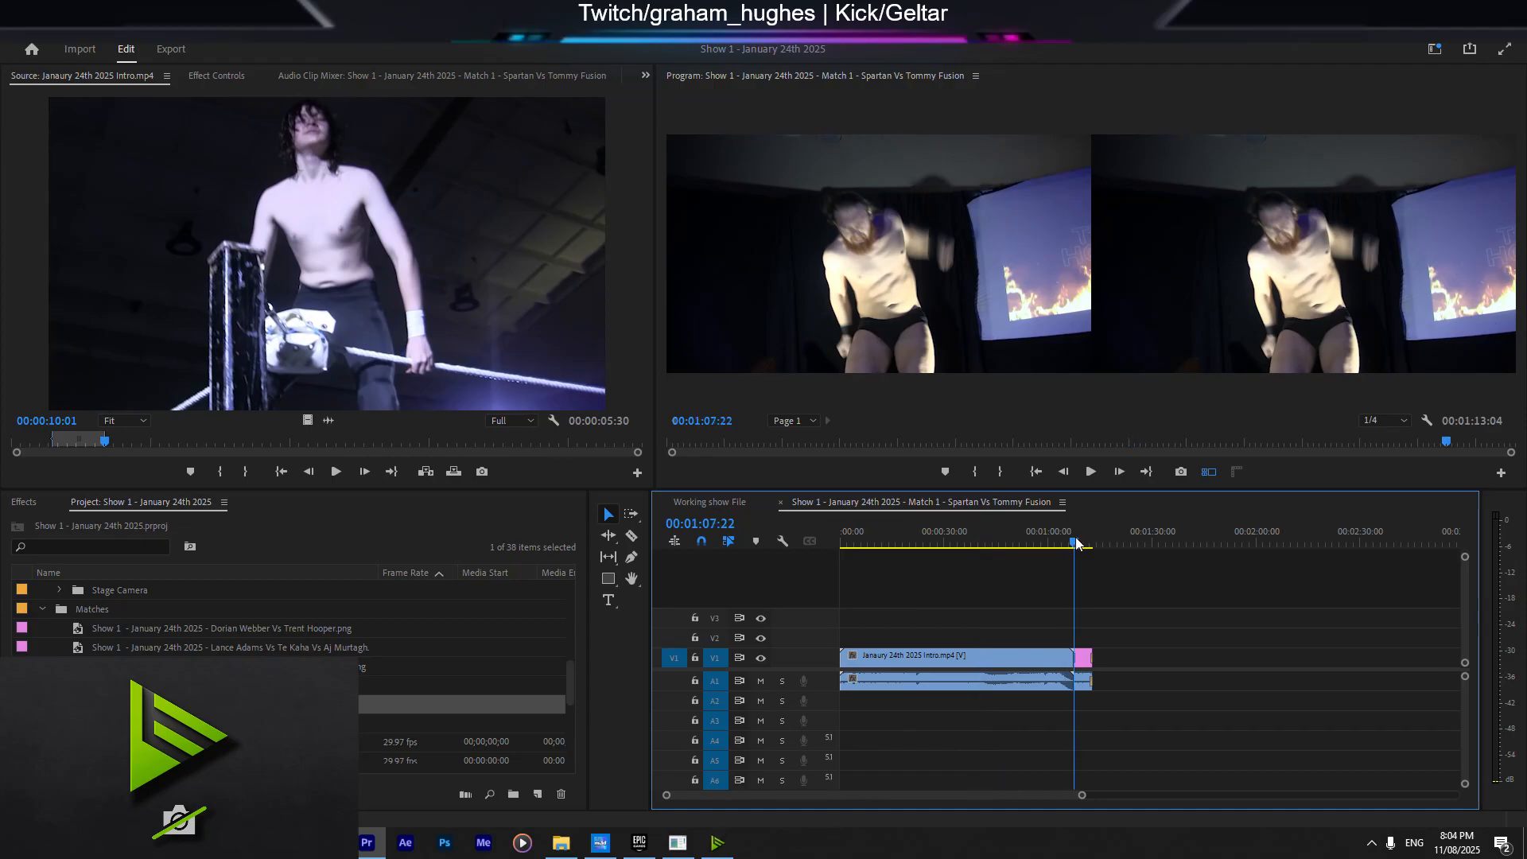
left_click(1075, 543)
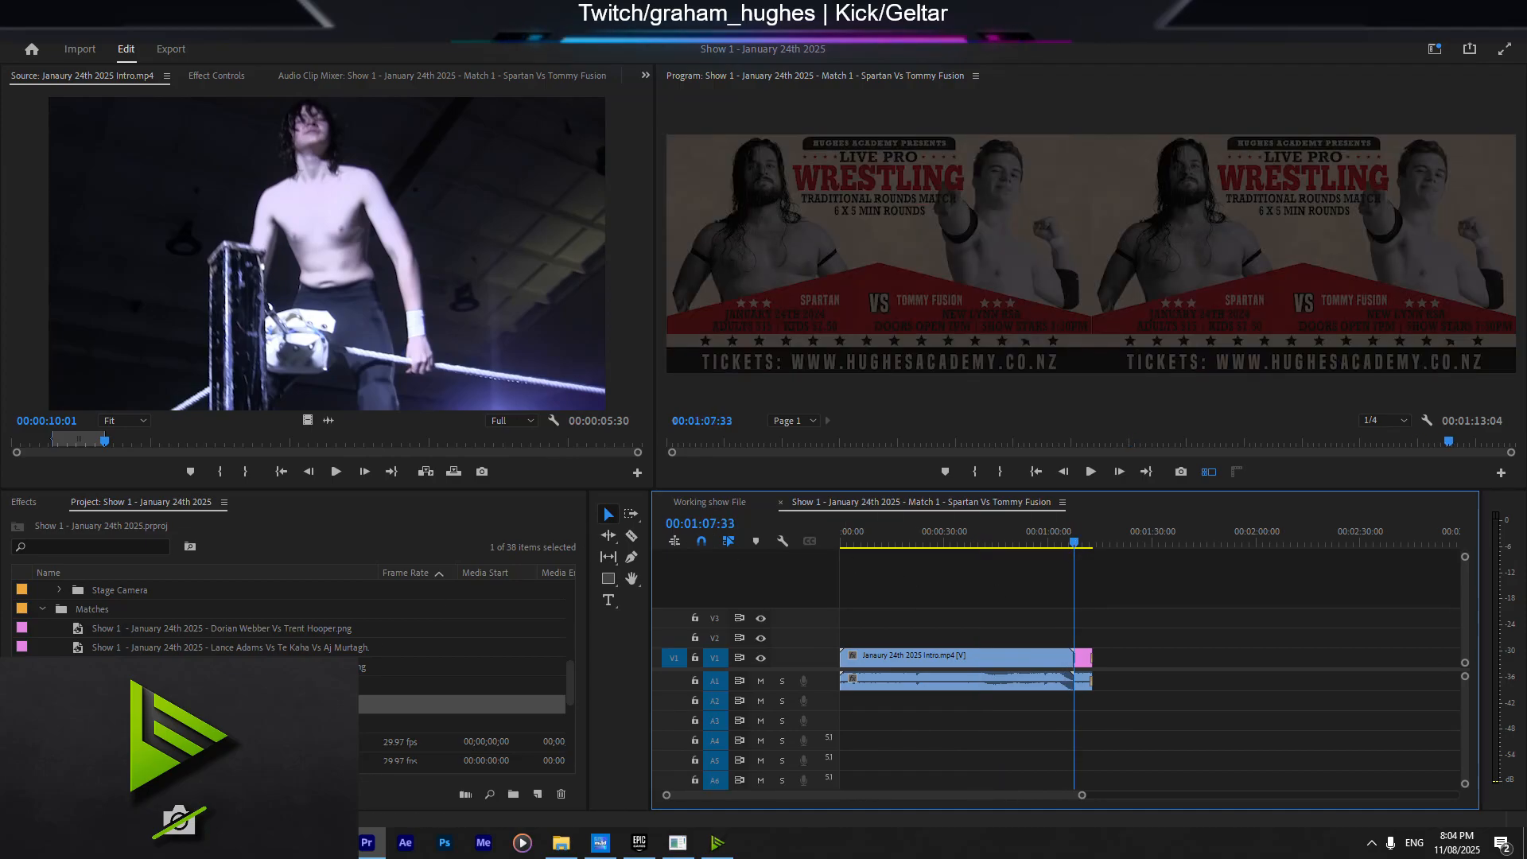
Step: Duplicate the Match 1 - Spartan Vs Tommy Fusion sequence in the Edits bin and rename the copy
scroll(287, 668, "up", 4)
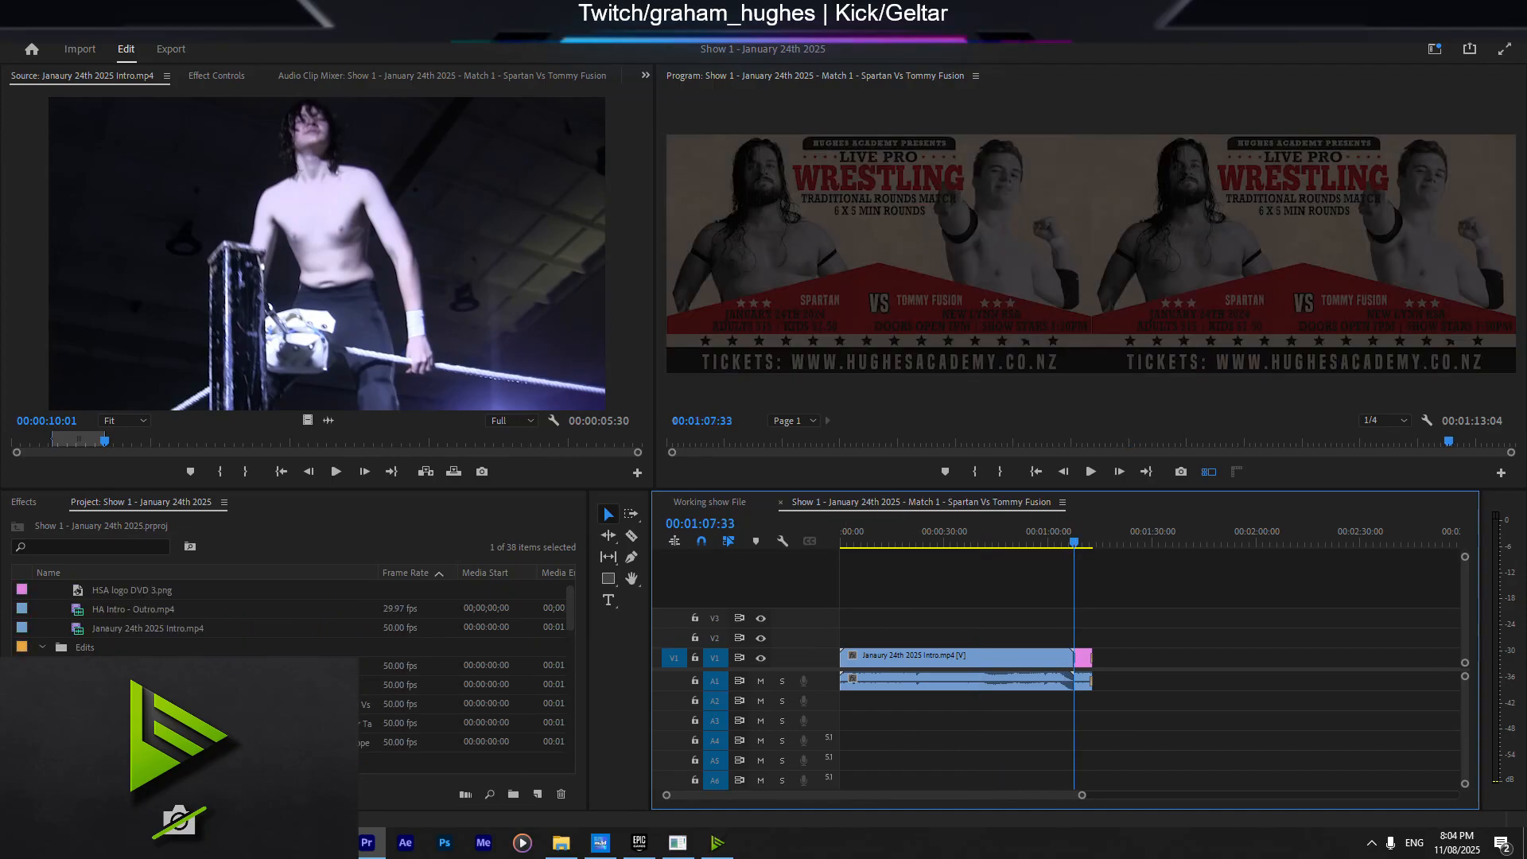
scroll(286, 669, "down", 1)
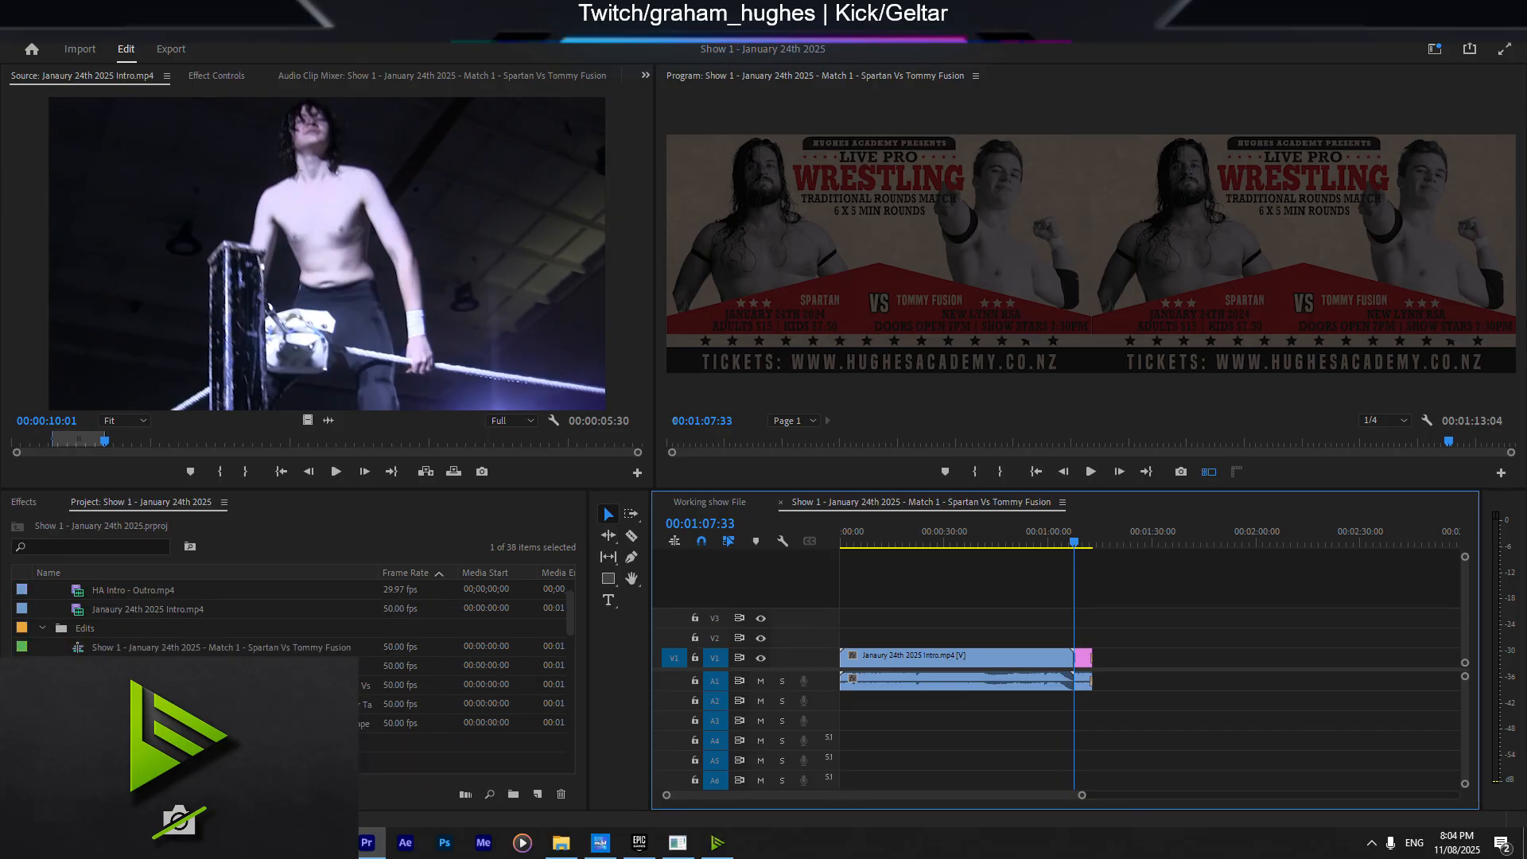
right_click(131, 647)
left_click(200, 100)
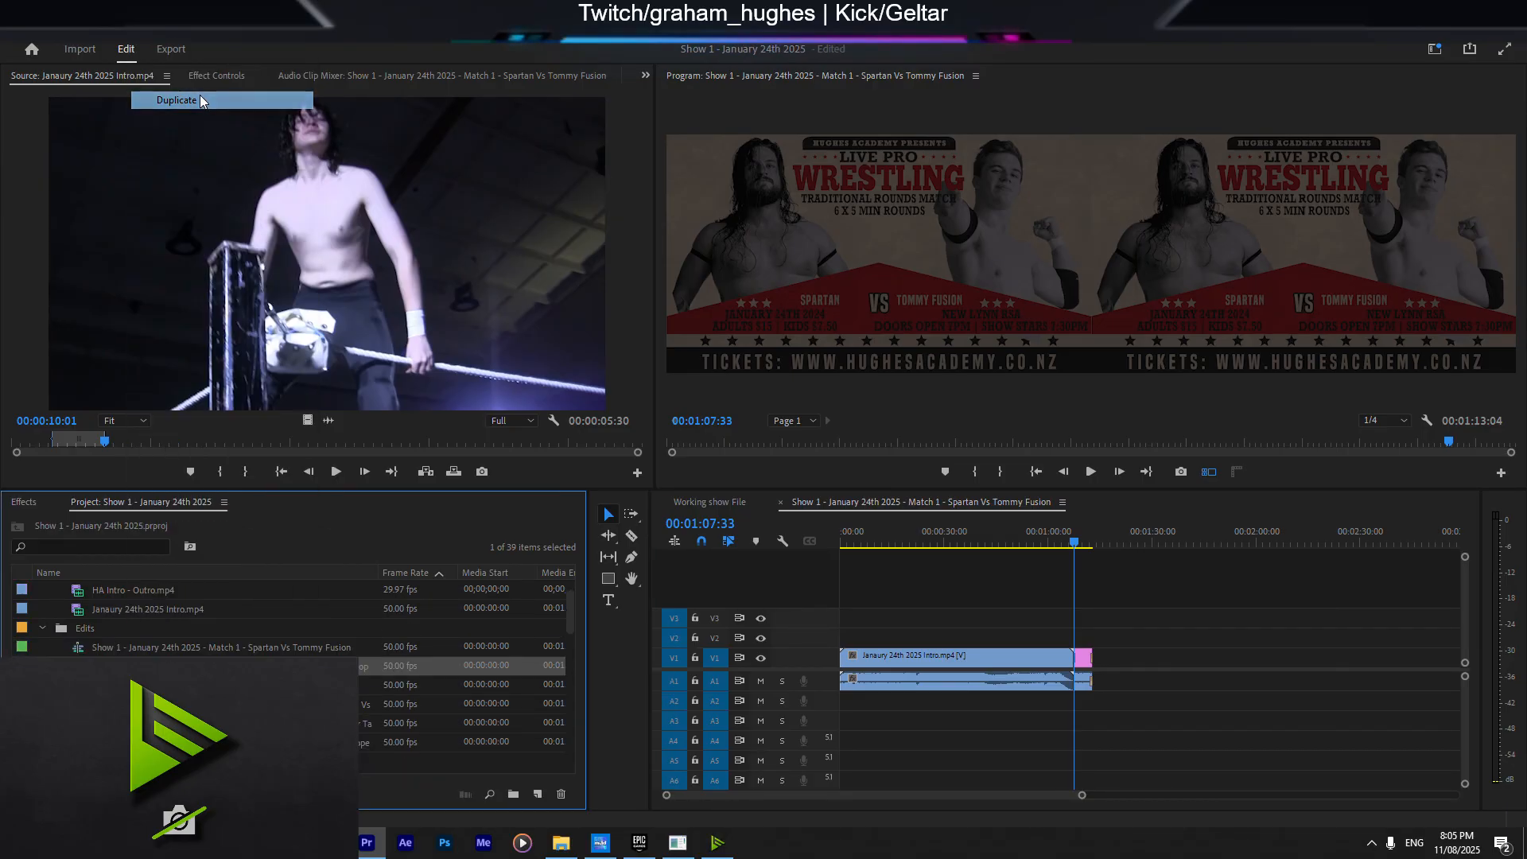
left_click(233, 666)
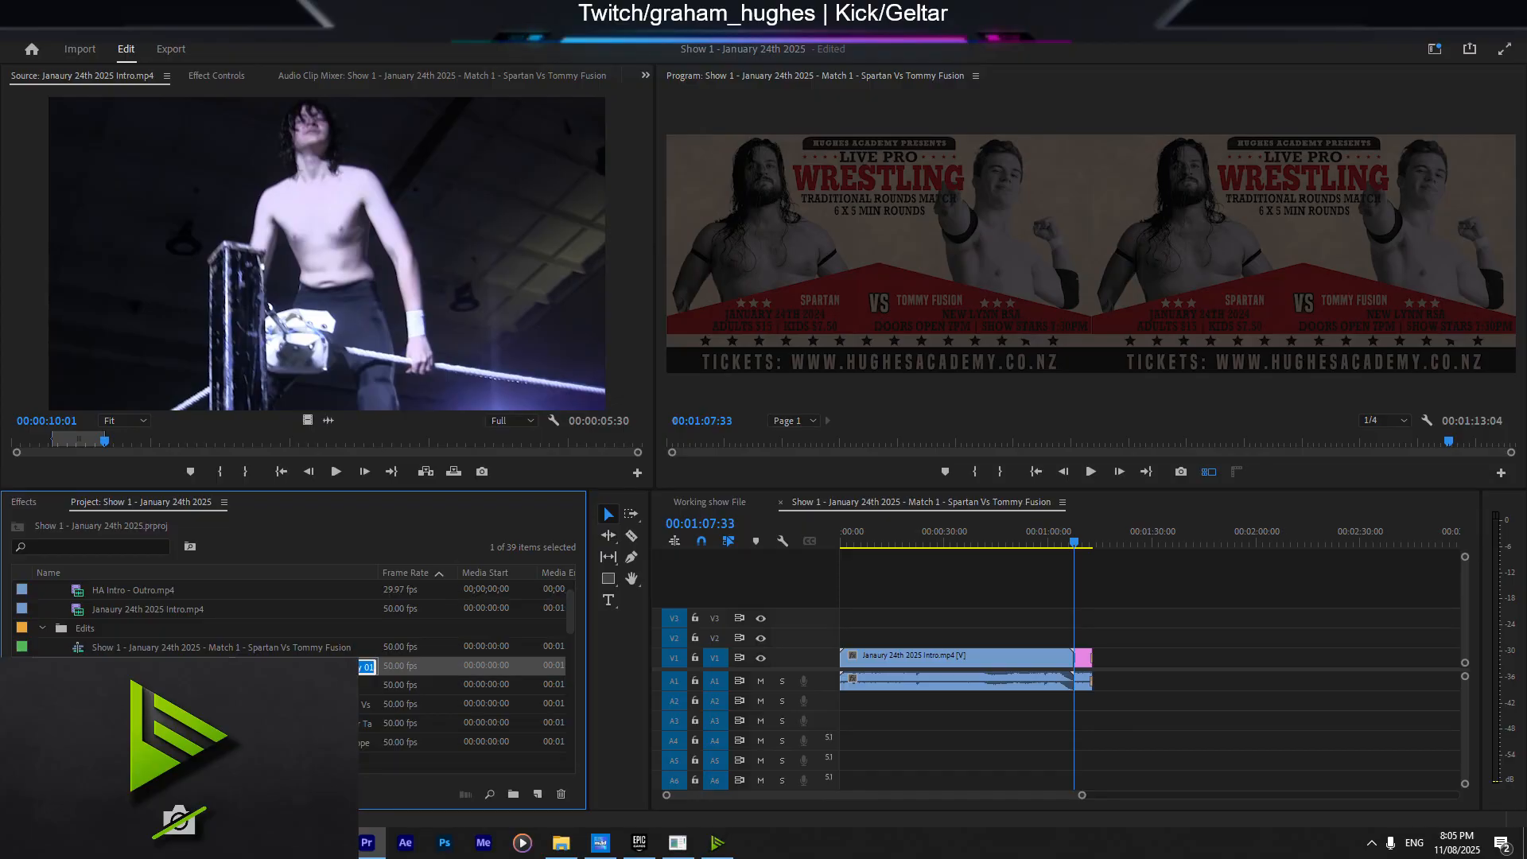
left_click_drag(231, 667, 564, 665)
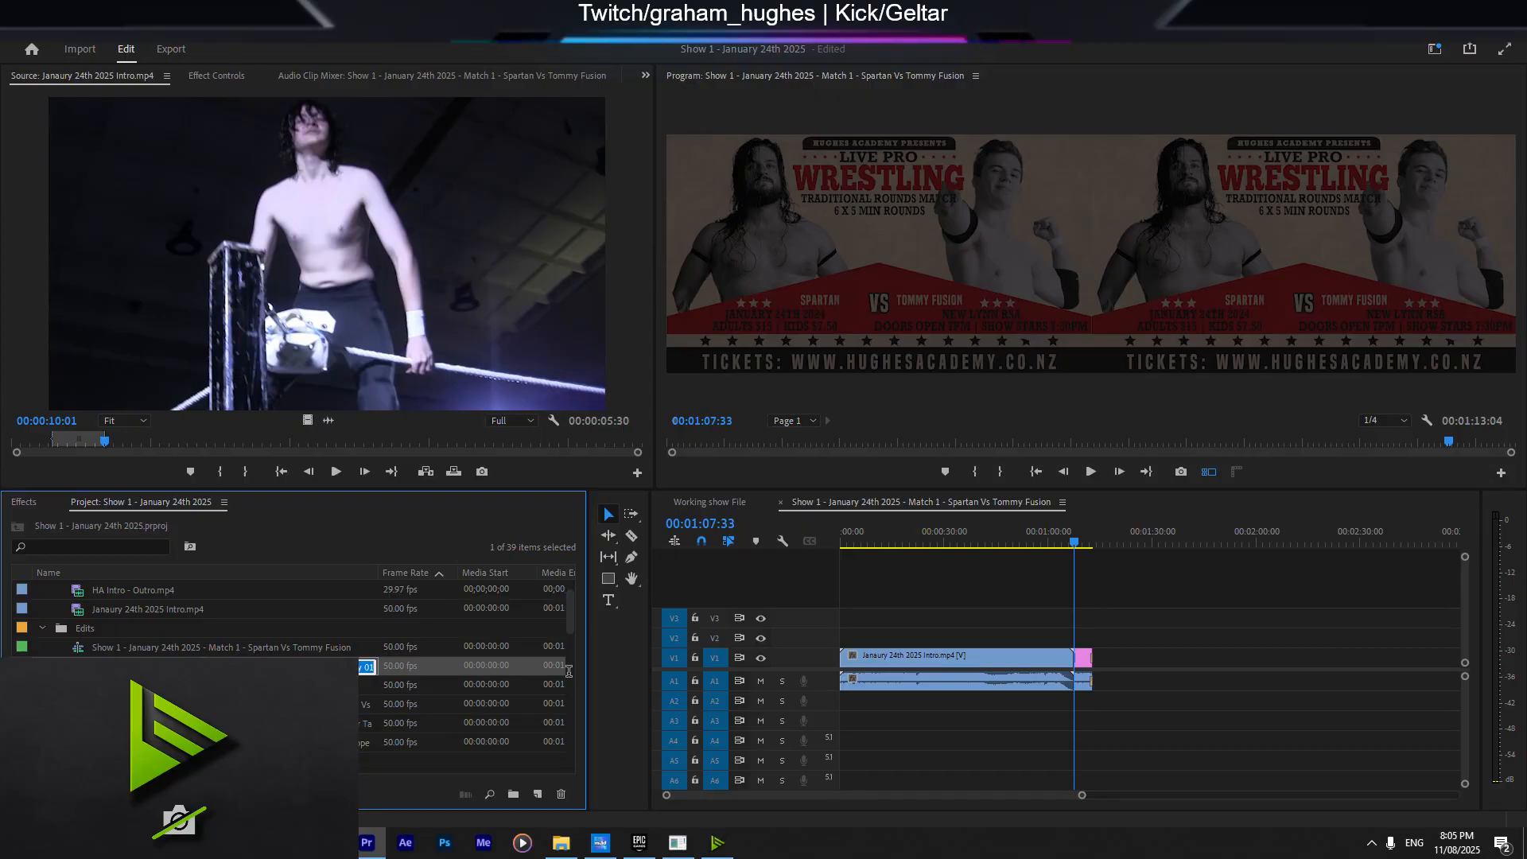
key("BackSpace")
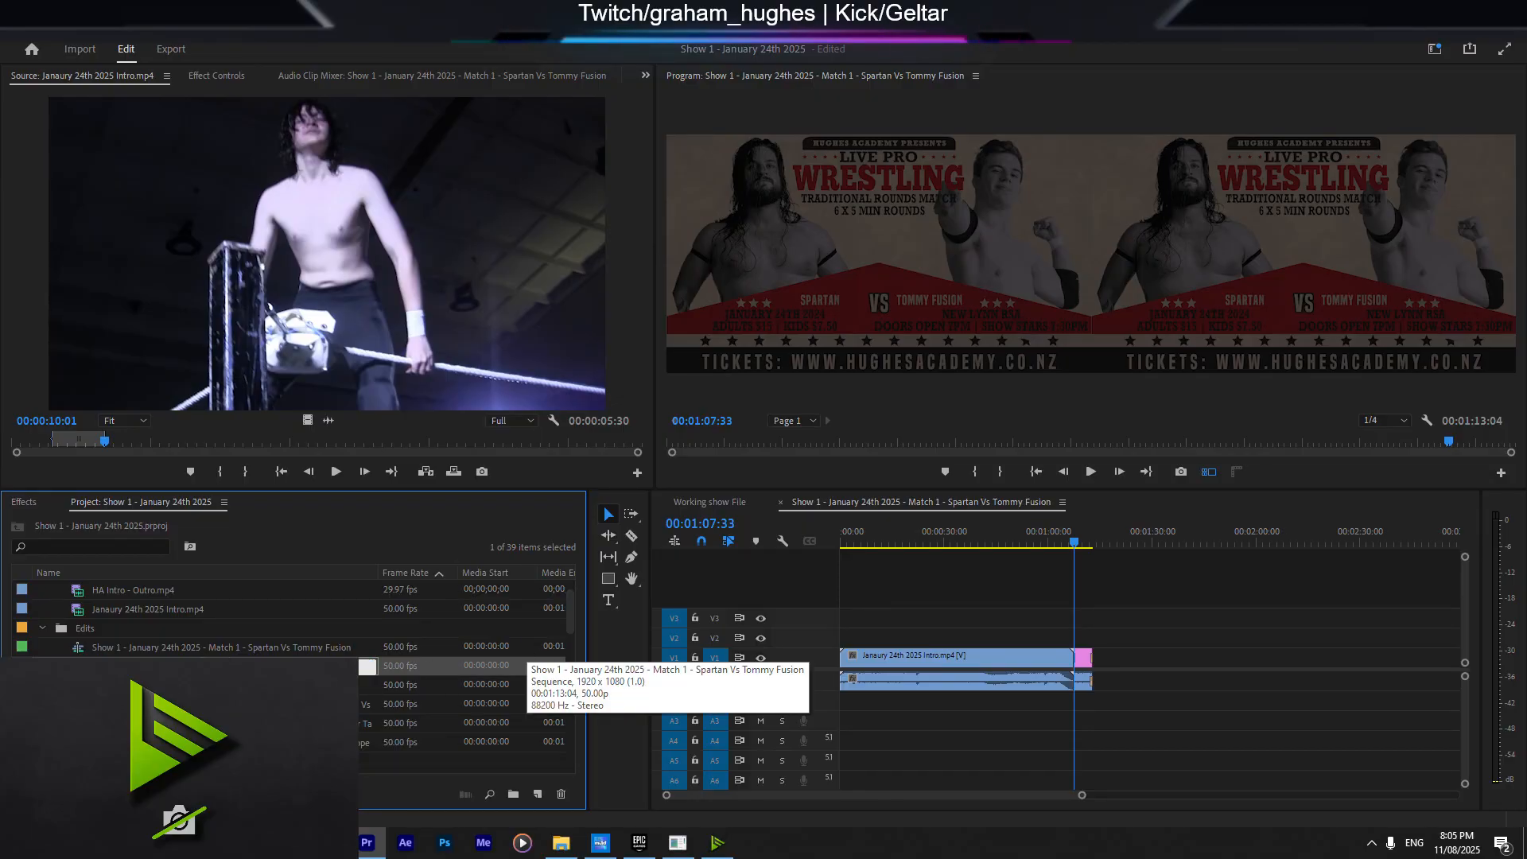
key("Return")
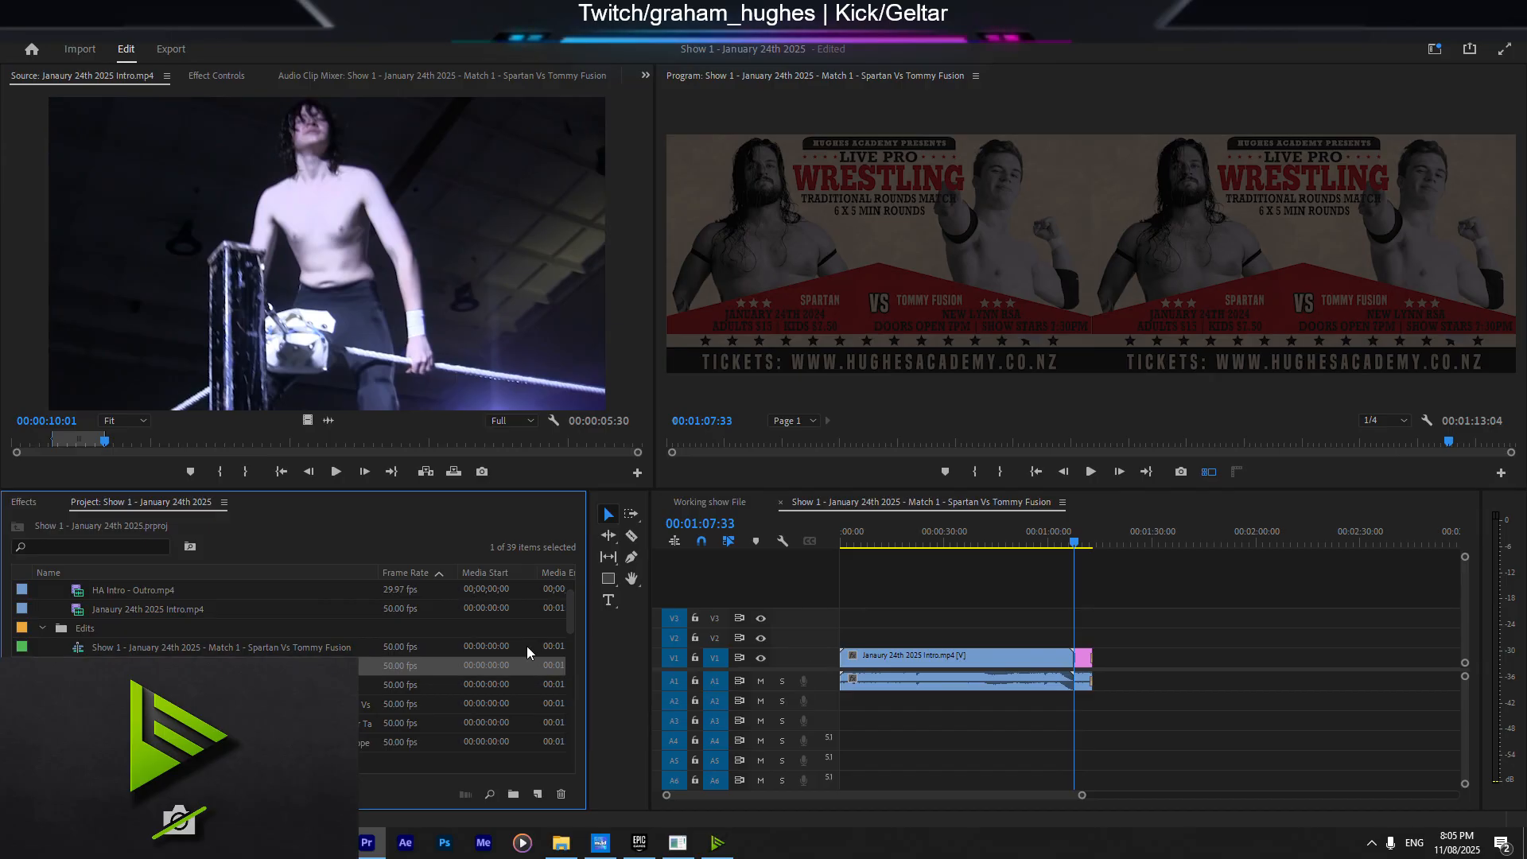
left_click(183, 666)
left_click_drag(80, 666, 94, 649)
scroll(294, 676, "up", 2)
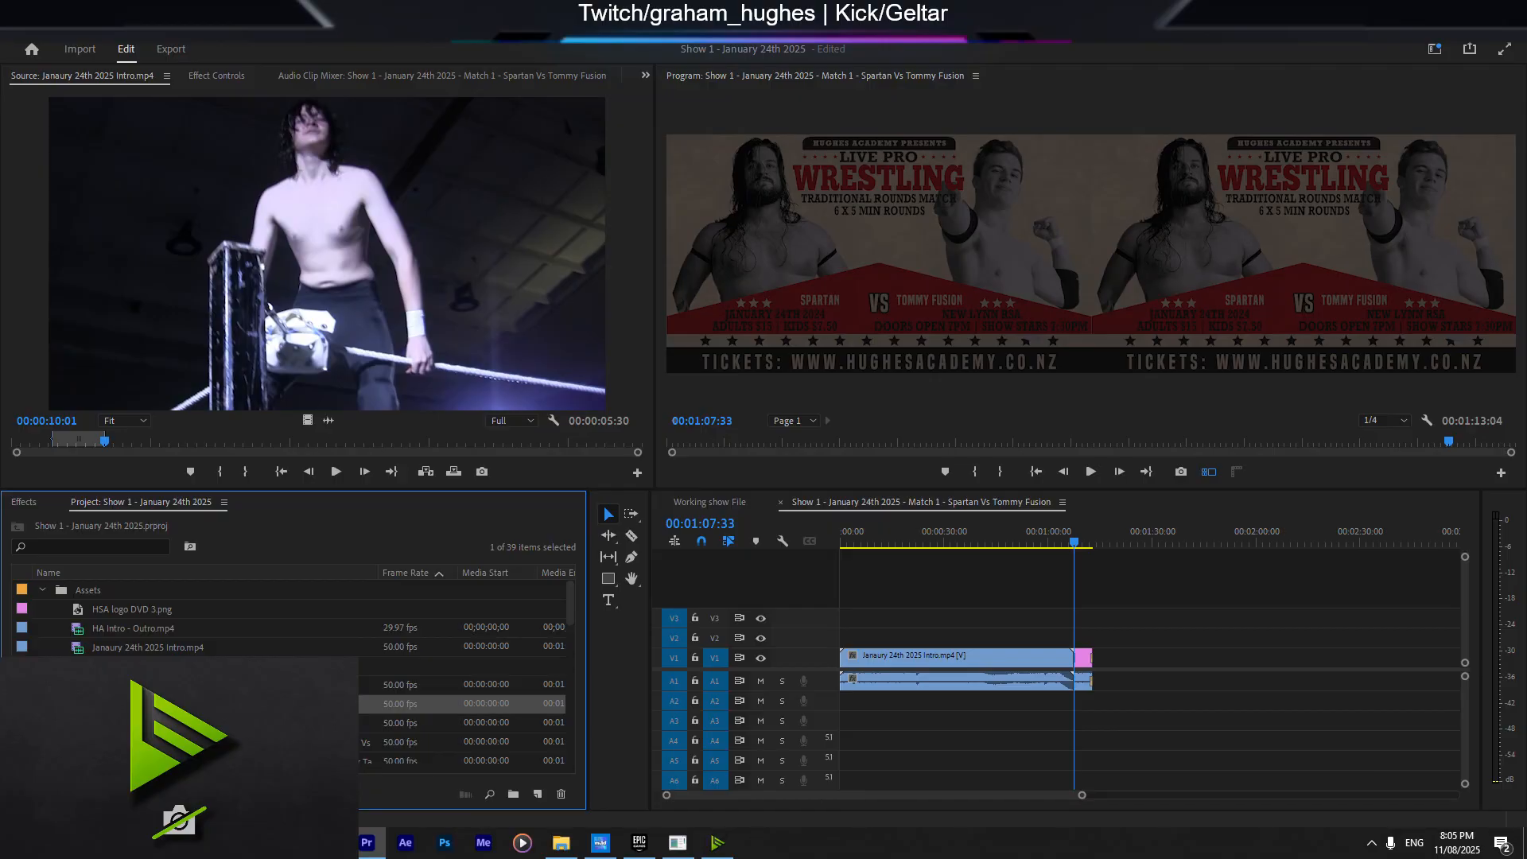
Step: Enlarge the Program Monitor for the Working show File sequence and play the match footage from about 00:23:33
left_click(716, 502)
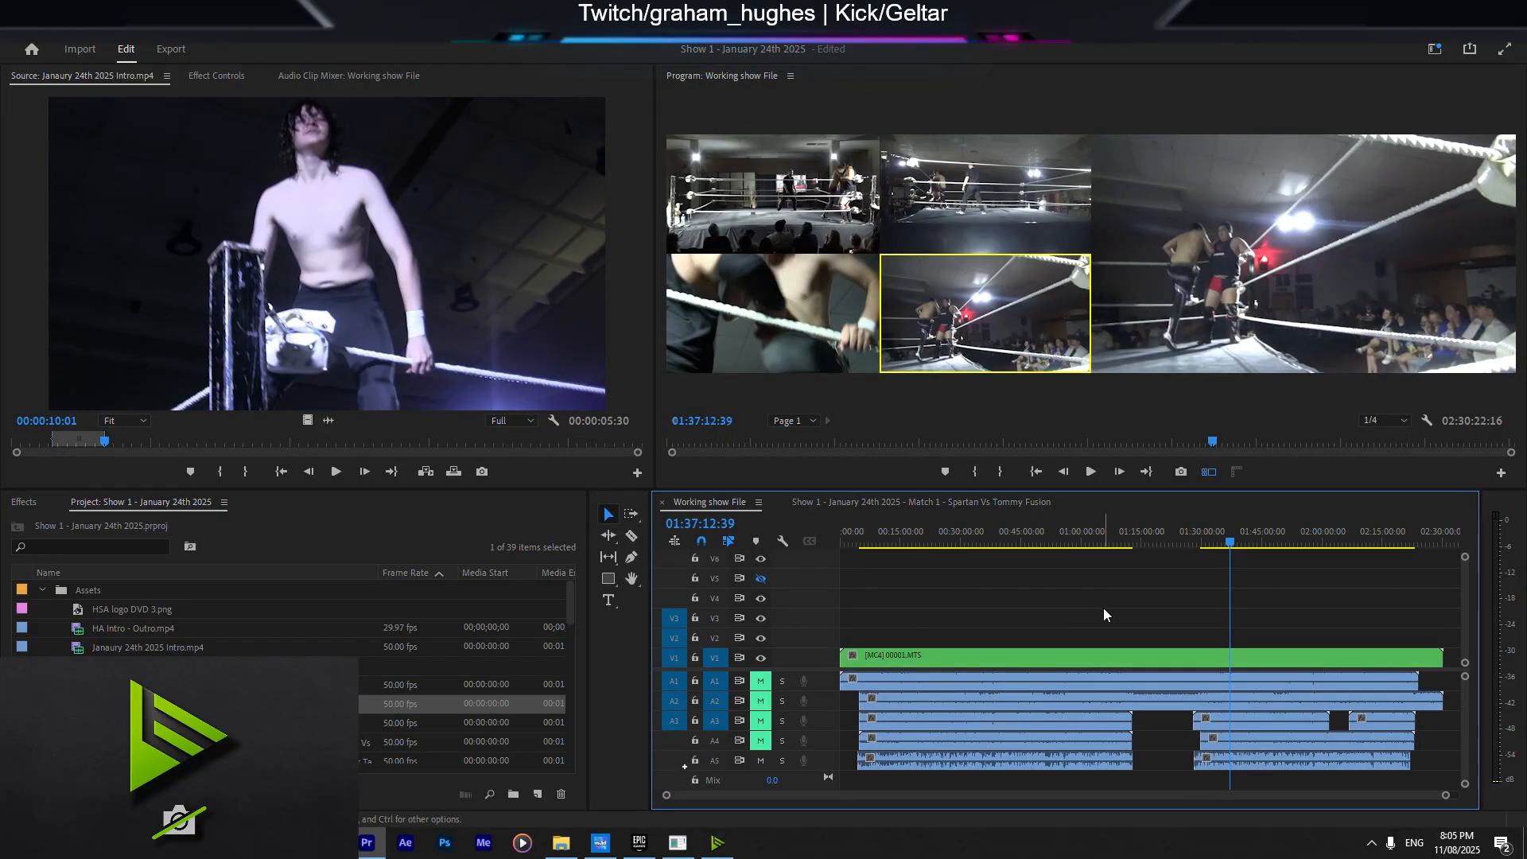
left_click_drag(903, 549, 859, 546)
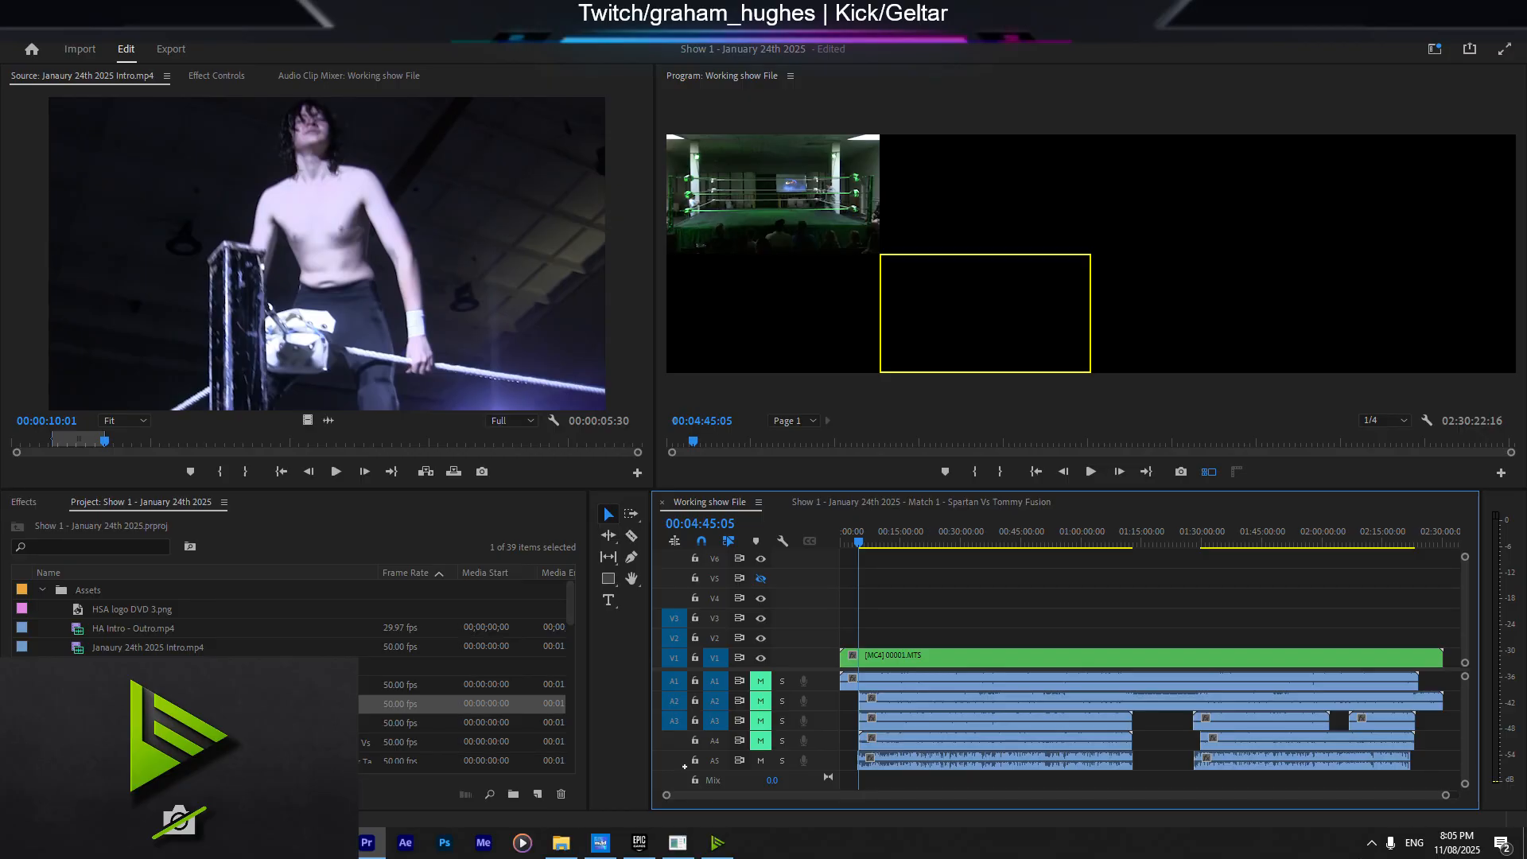
left_click_drag(654, 321, 152, 285)
left_click(933, 544)
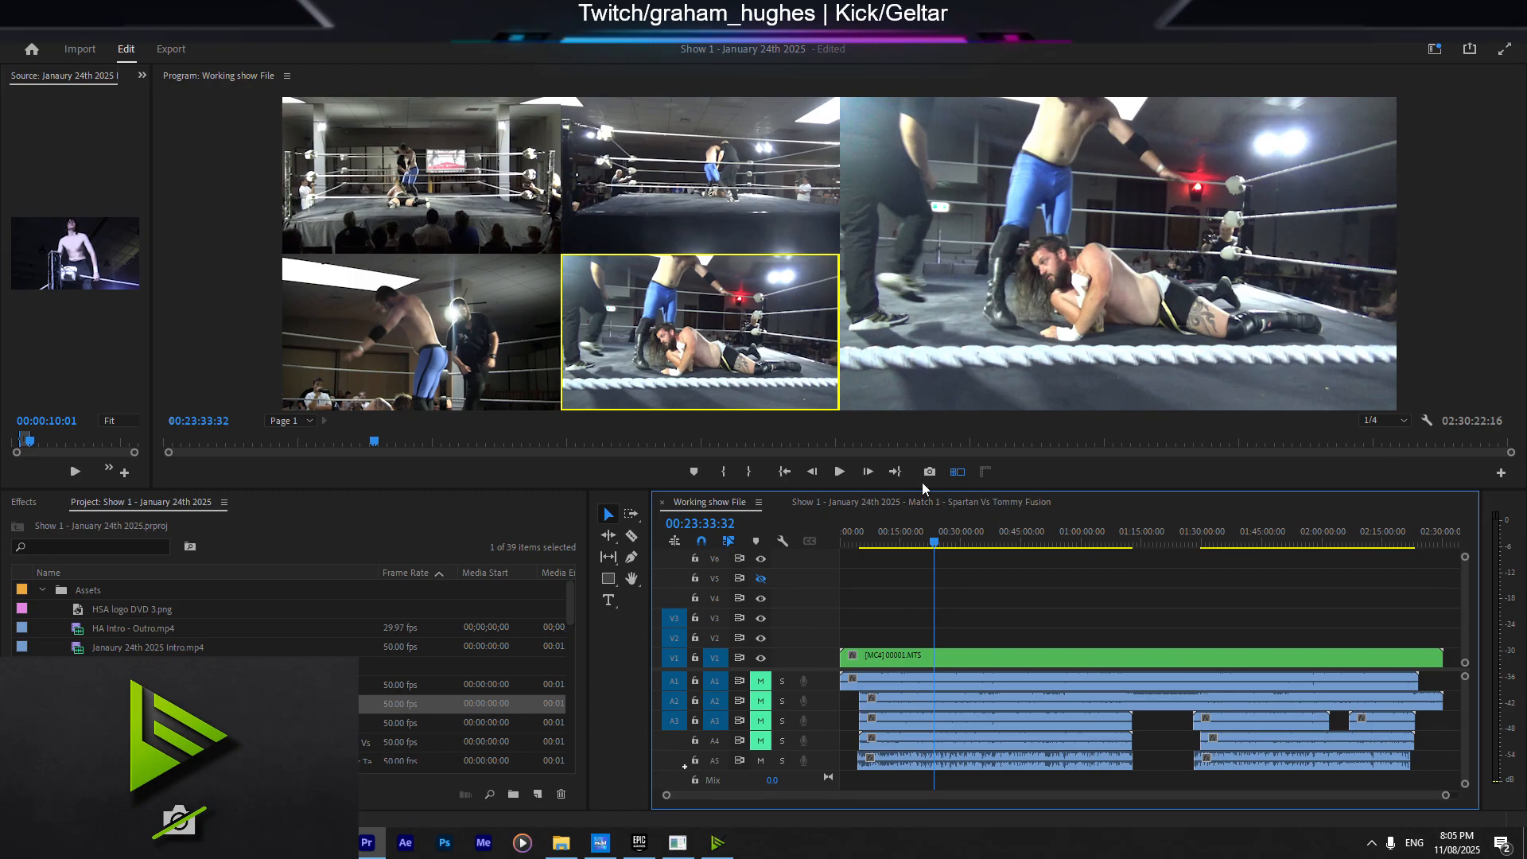
left_click_drag(924, 488, 933, 582)
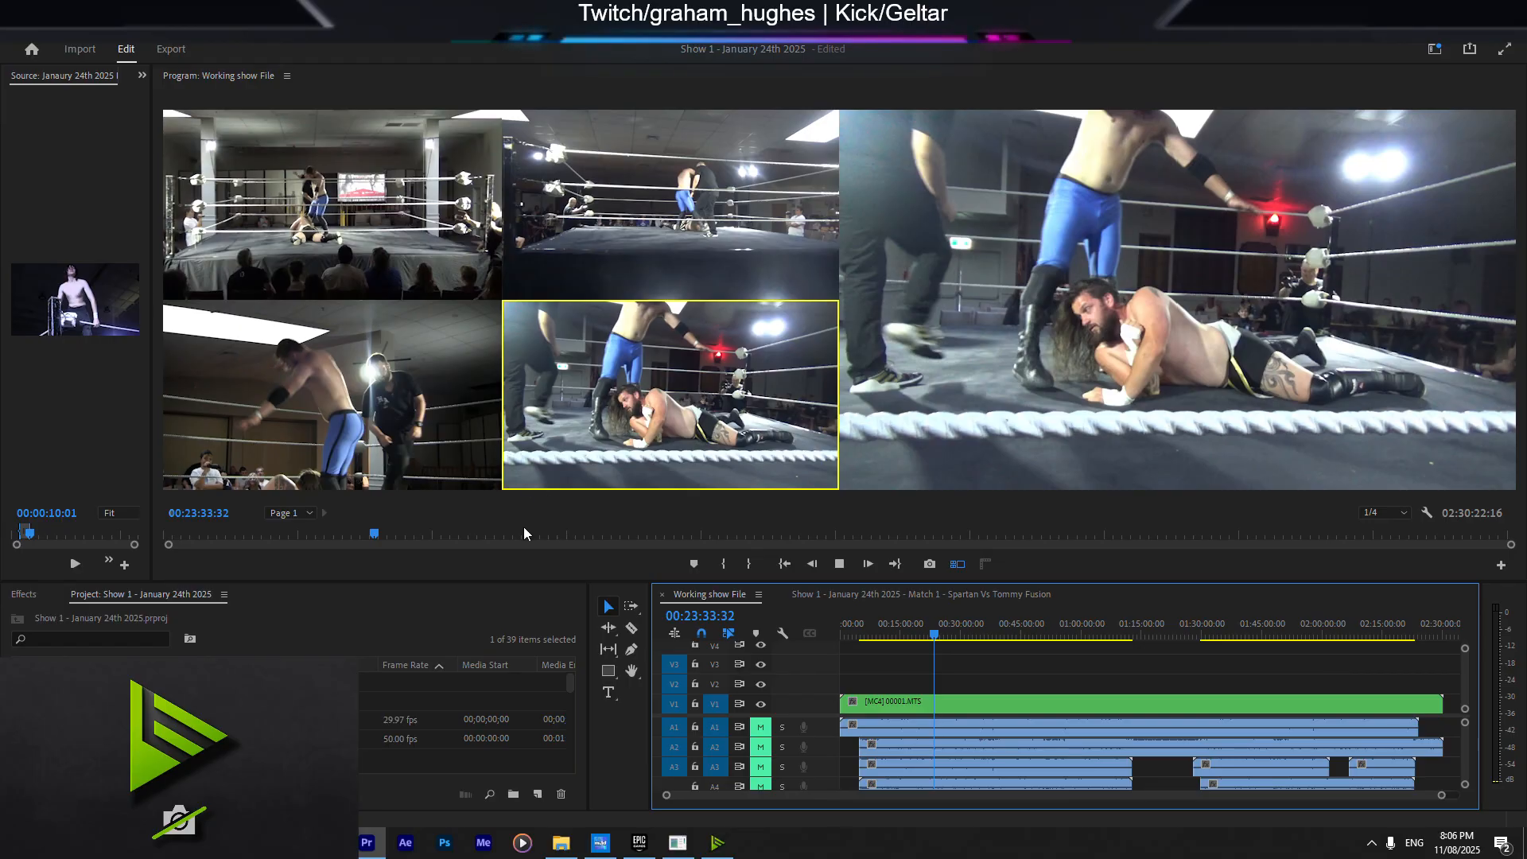
left_click_drag(153, 347, 424, 348)
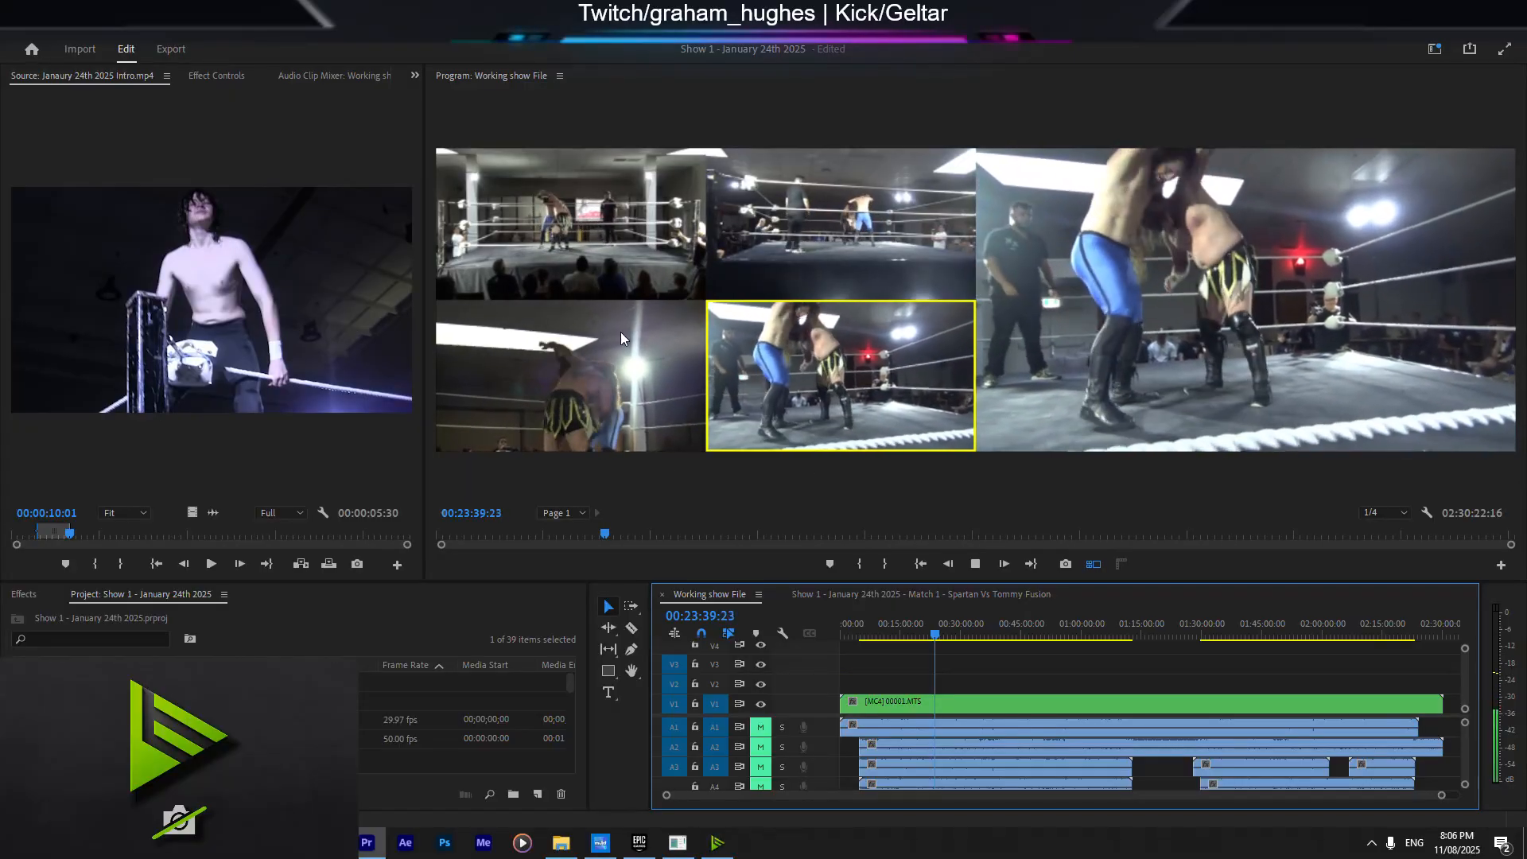
key("space")
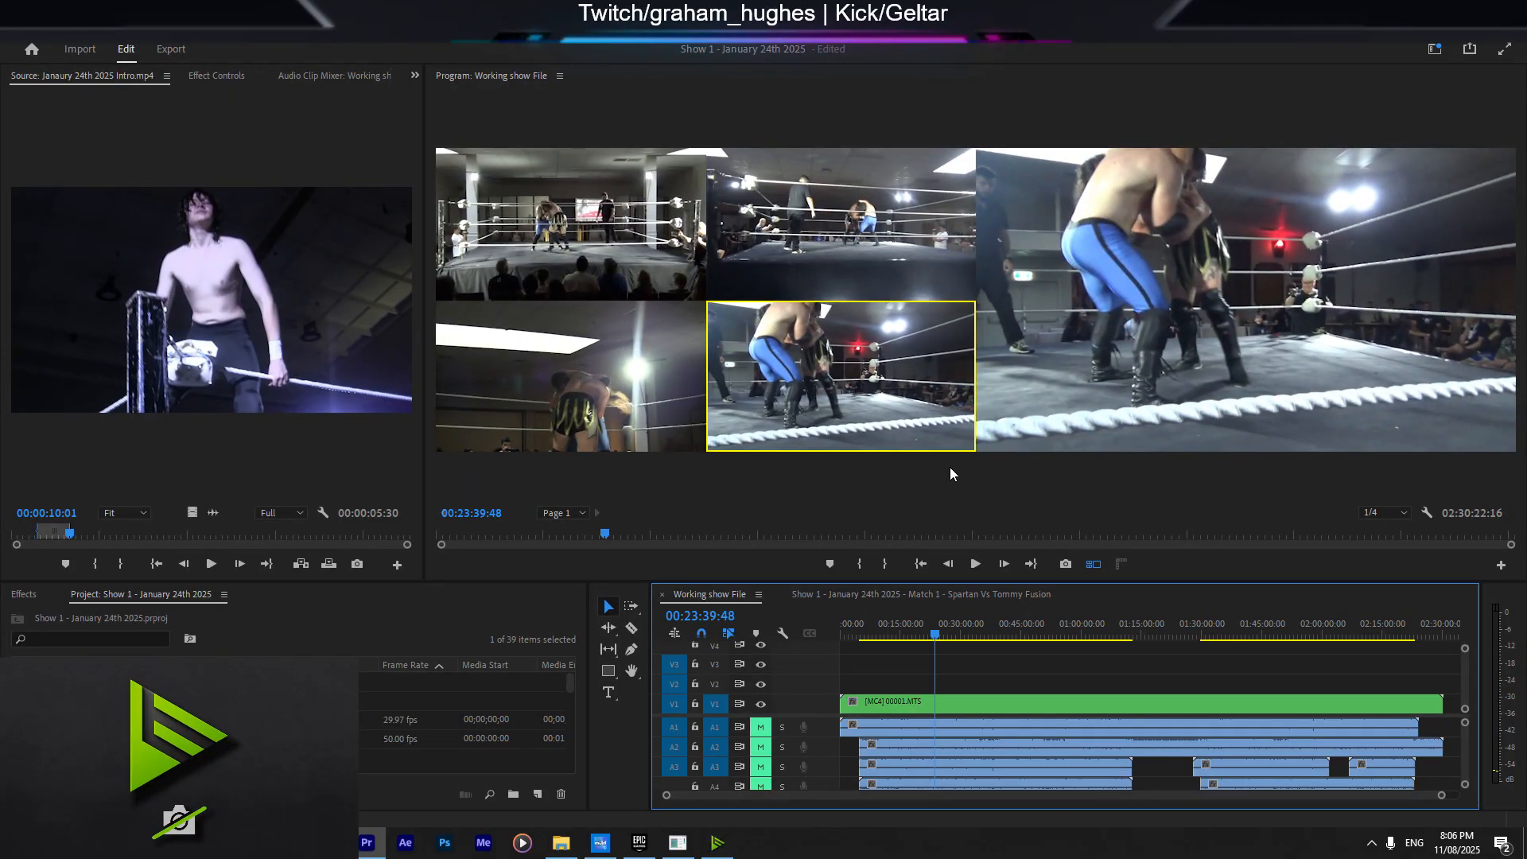
Step: Try a live multi-camera cut to the fourth camera angle at about 00:23:39 and undo the cut
left_click(913, 399)
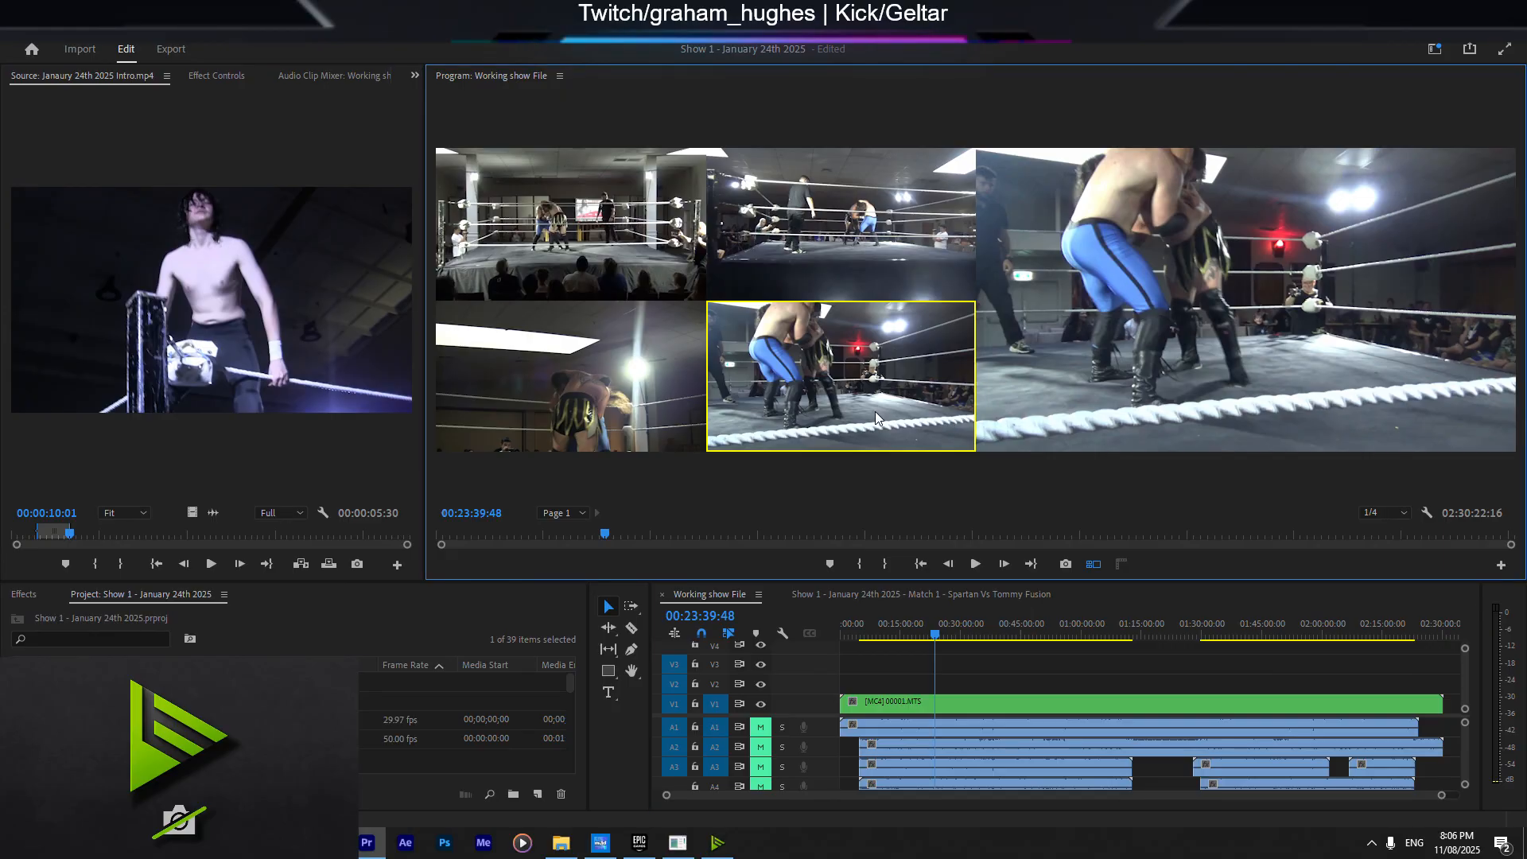
key("space")
key("space")
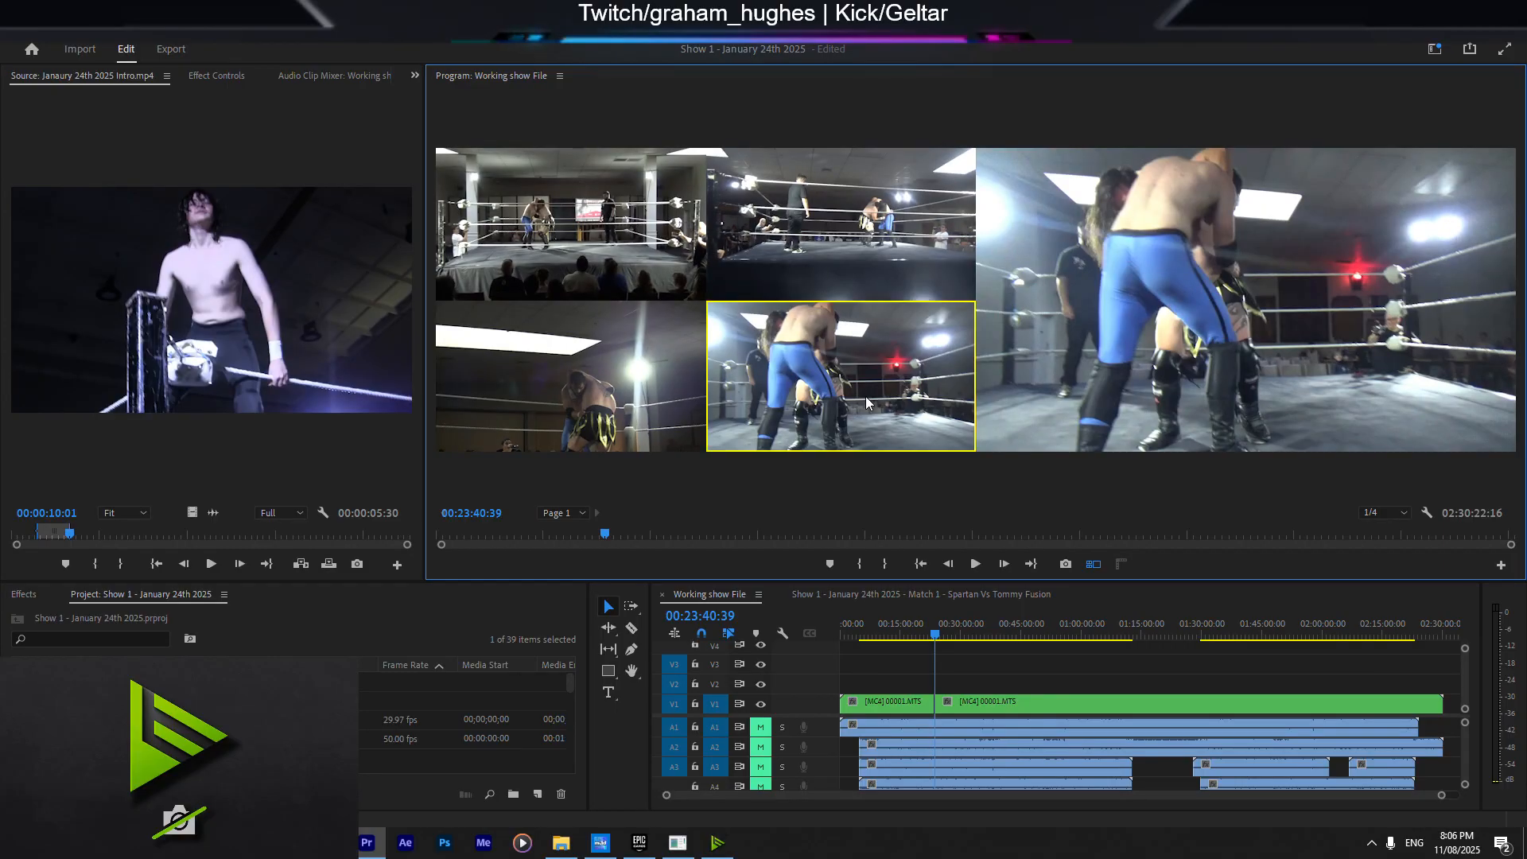
key("ctrl+z")
Step: Play the Working show File sequence from about 00:06:43 and make the timeline area taller to show more tracks
left_click_drag(882, 639, 867, 636)
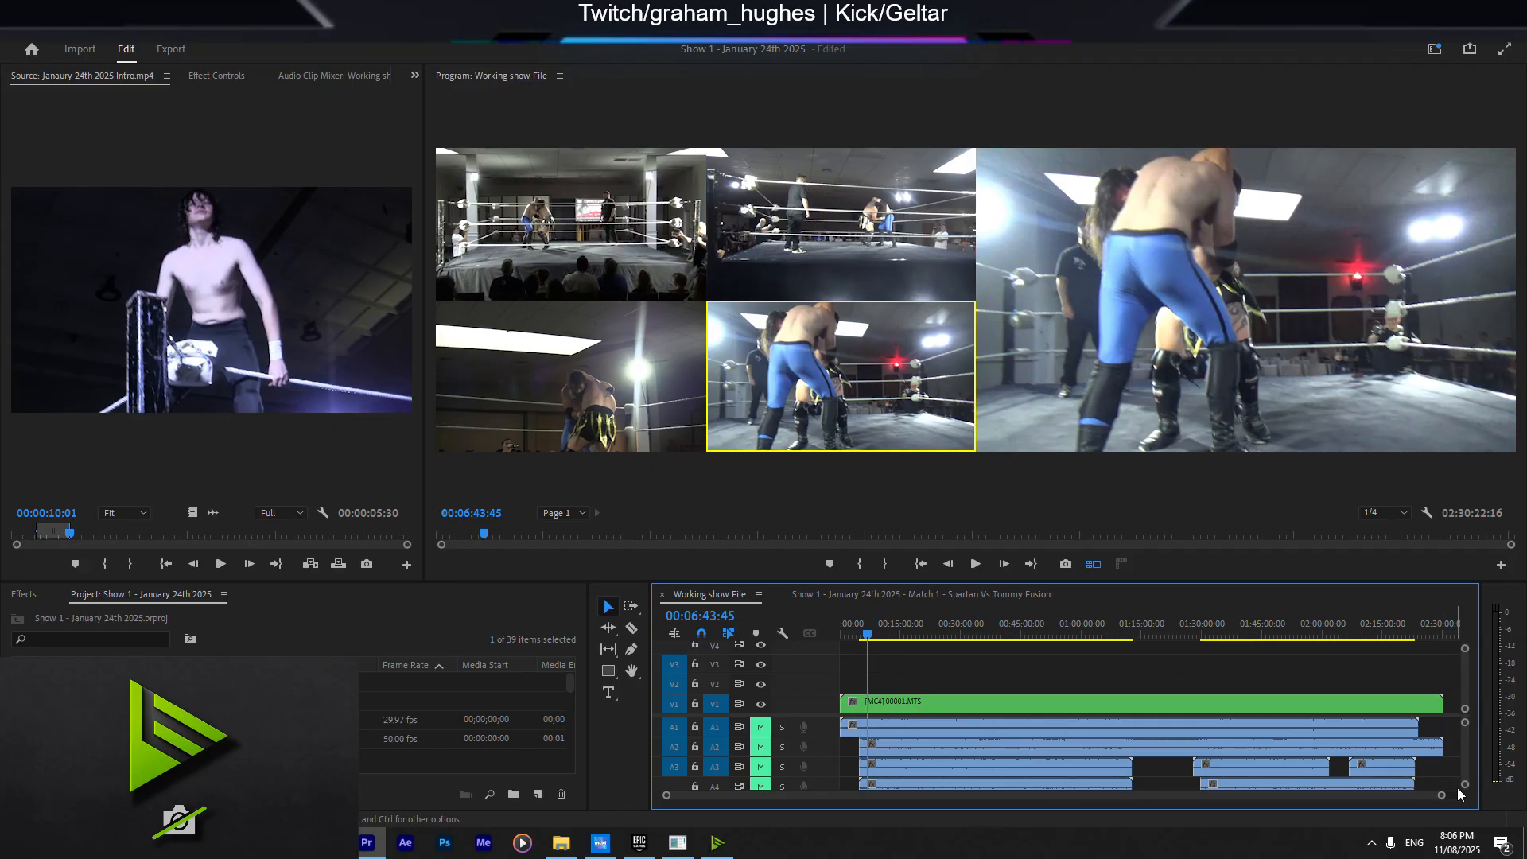
left_click_drag(1443, 796, 1342, 793)
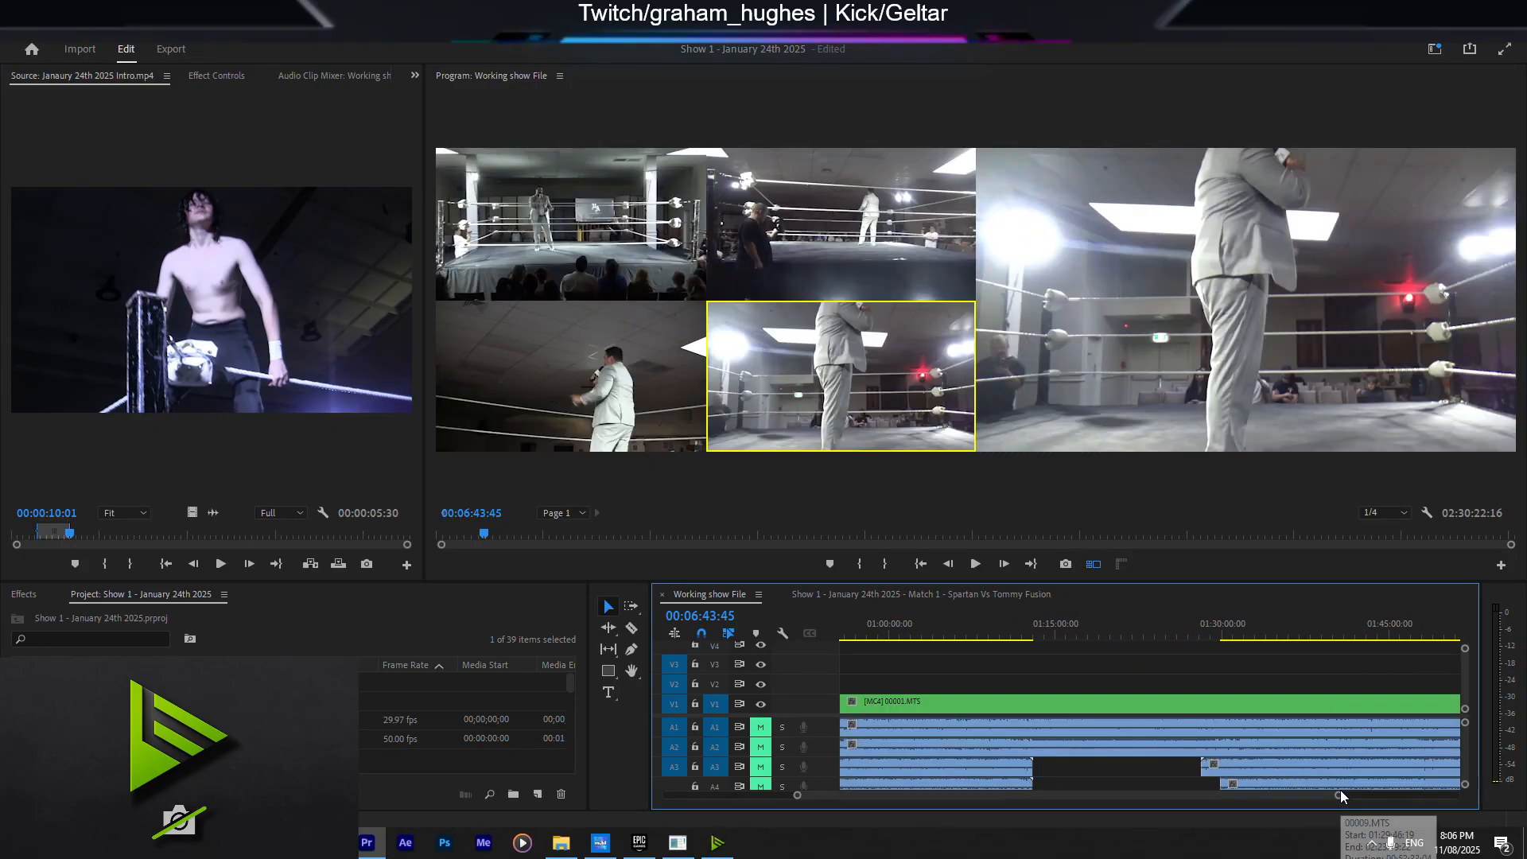
key("Right")
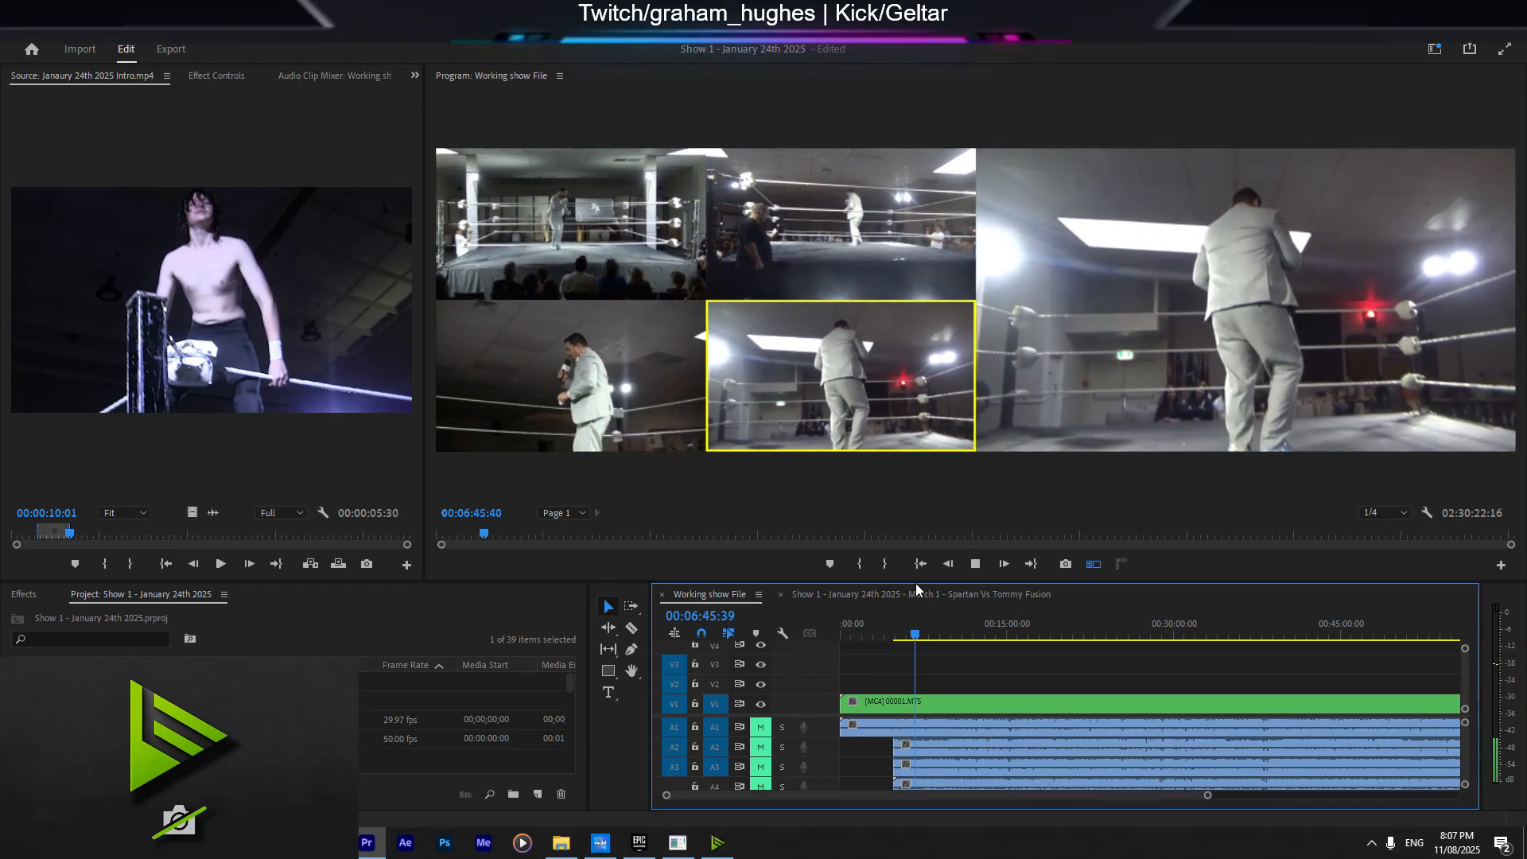
left_click_drag(927, 582, 926, 520)
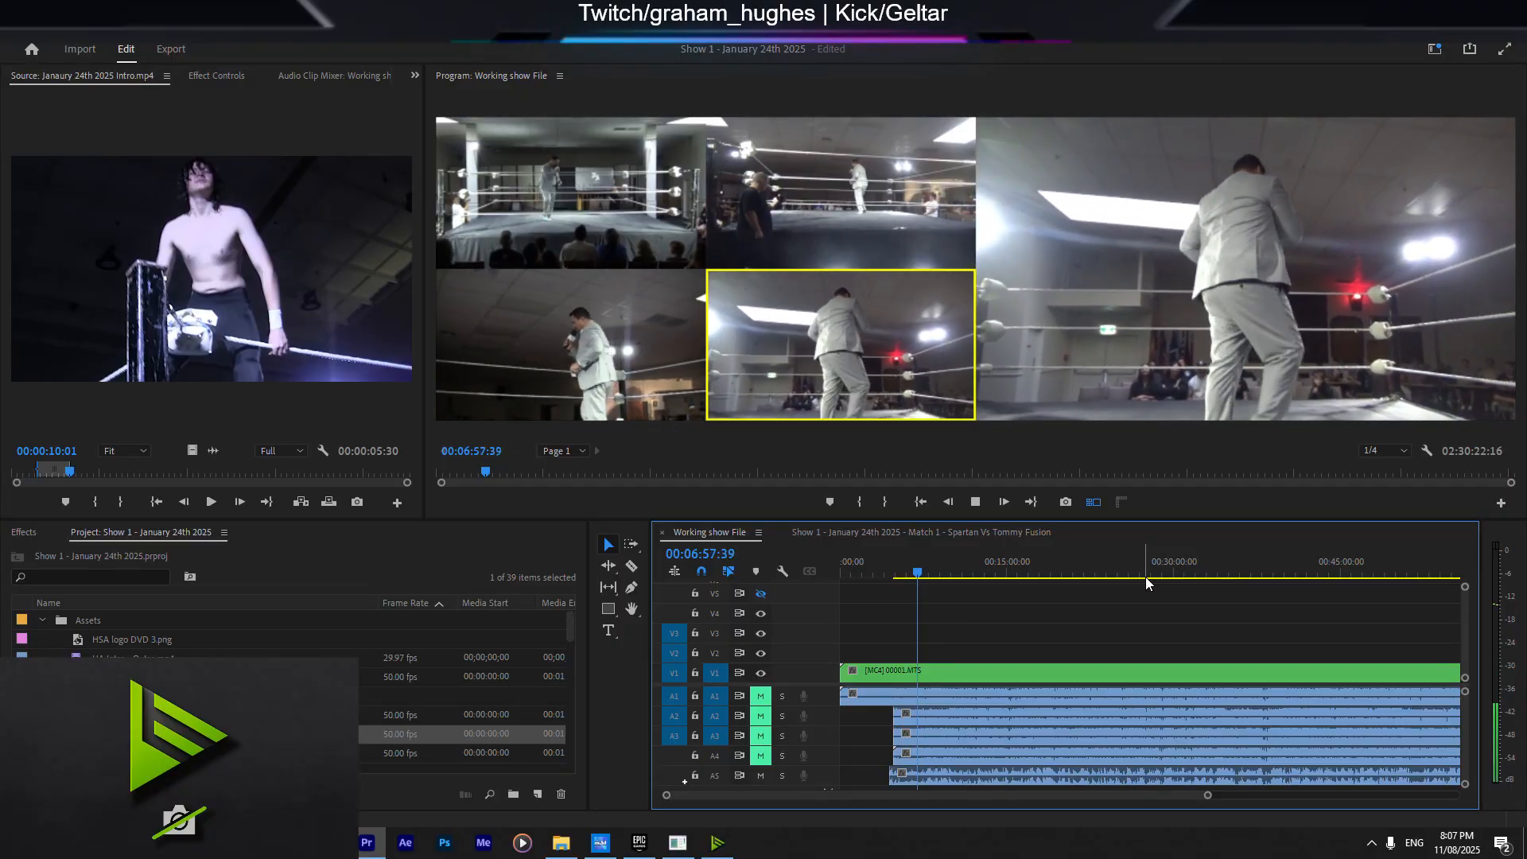
Step: Place HSA logo DVD 3.png from the Assets bin on V2 so that it ends at about 00:13:12
scroll(279, 653, "down", 5)
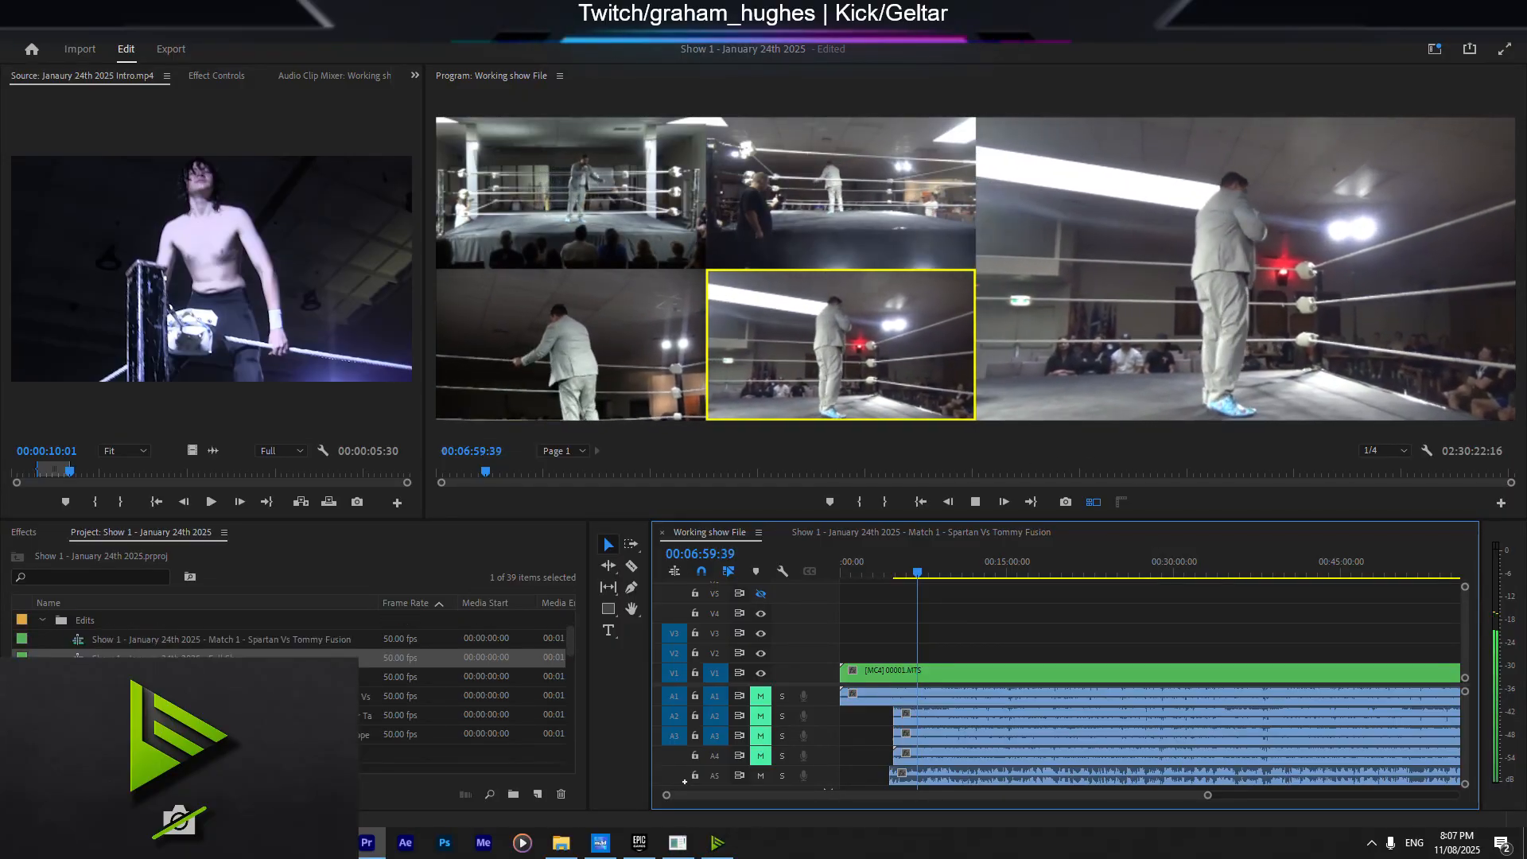
scroll(279, 651, "down", 2)
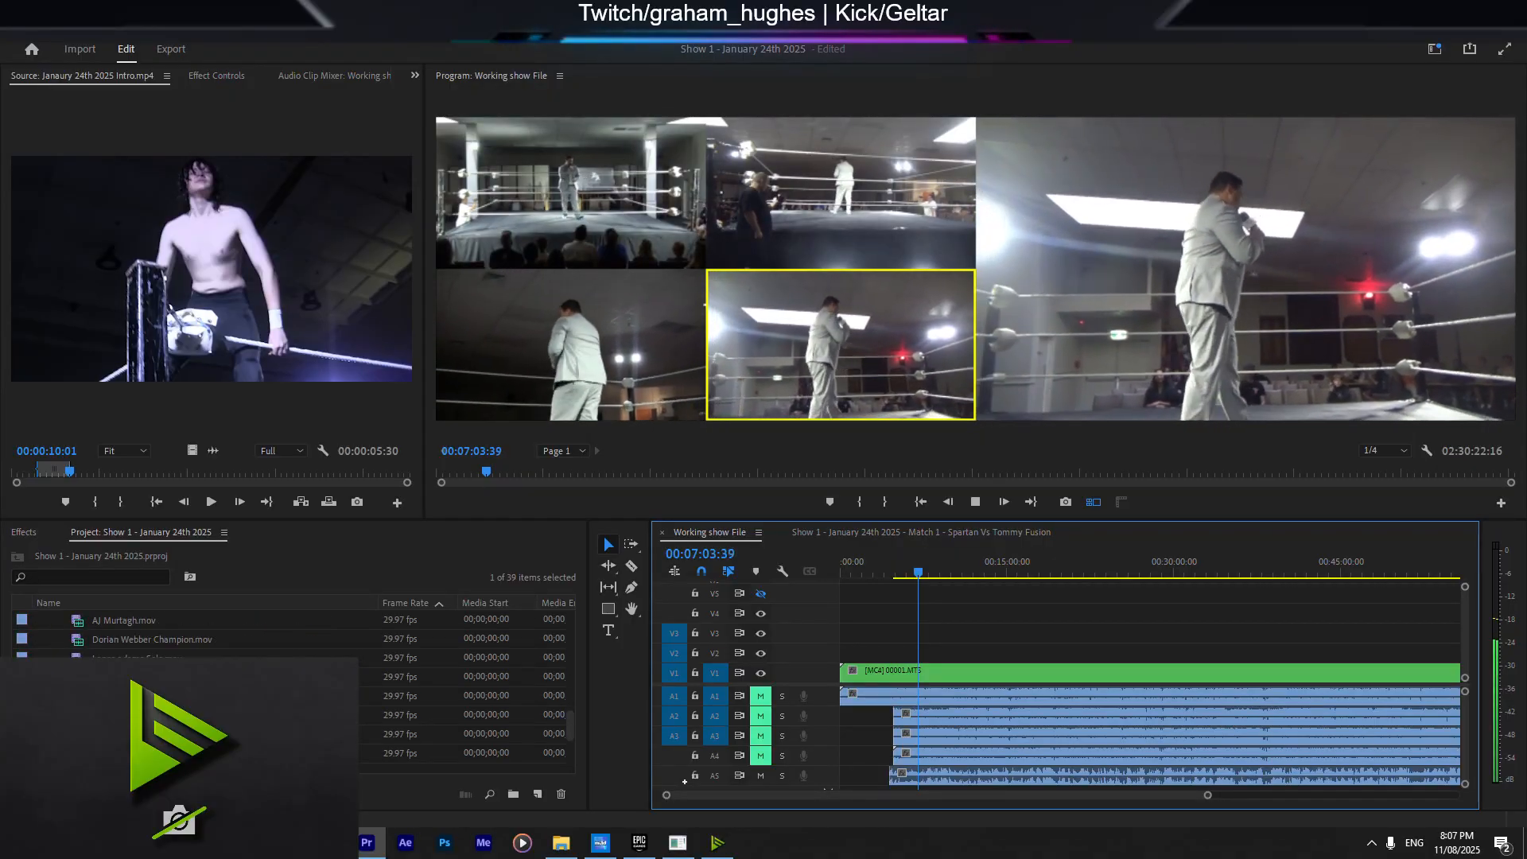
scroll(279, 650, "down", 3)
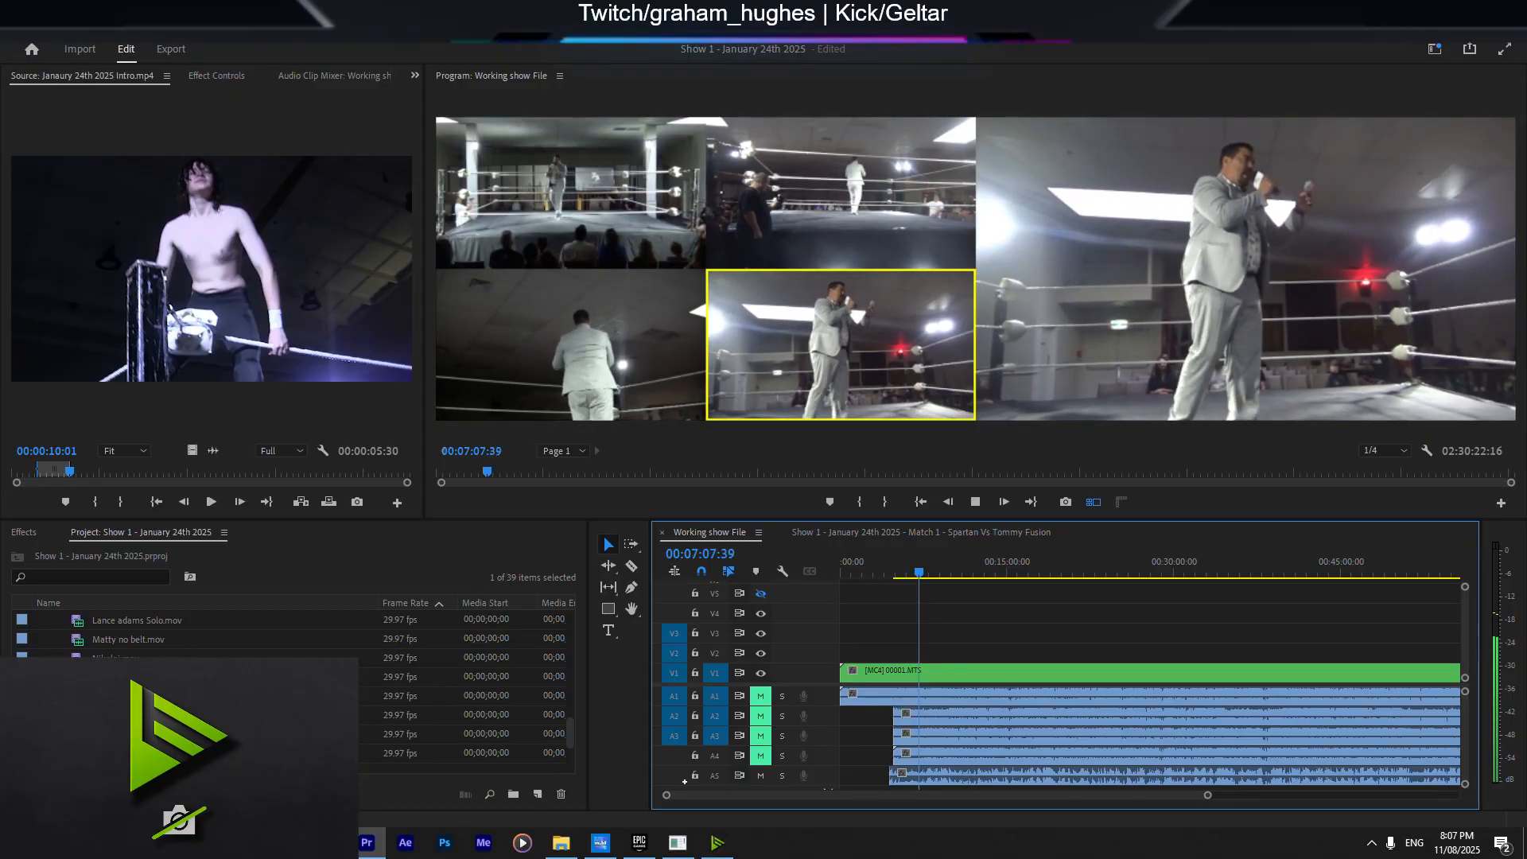
scroll(280, 651, "up", 5)
scroll(162, 648, "up", 5)
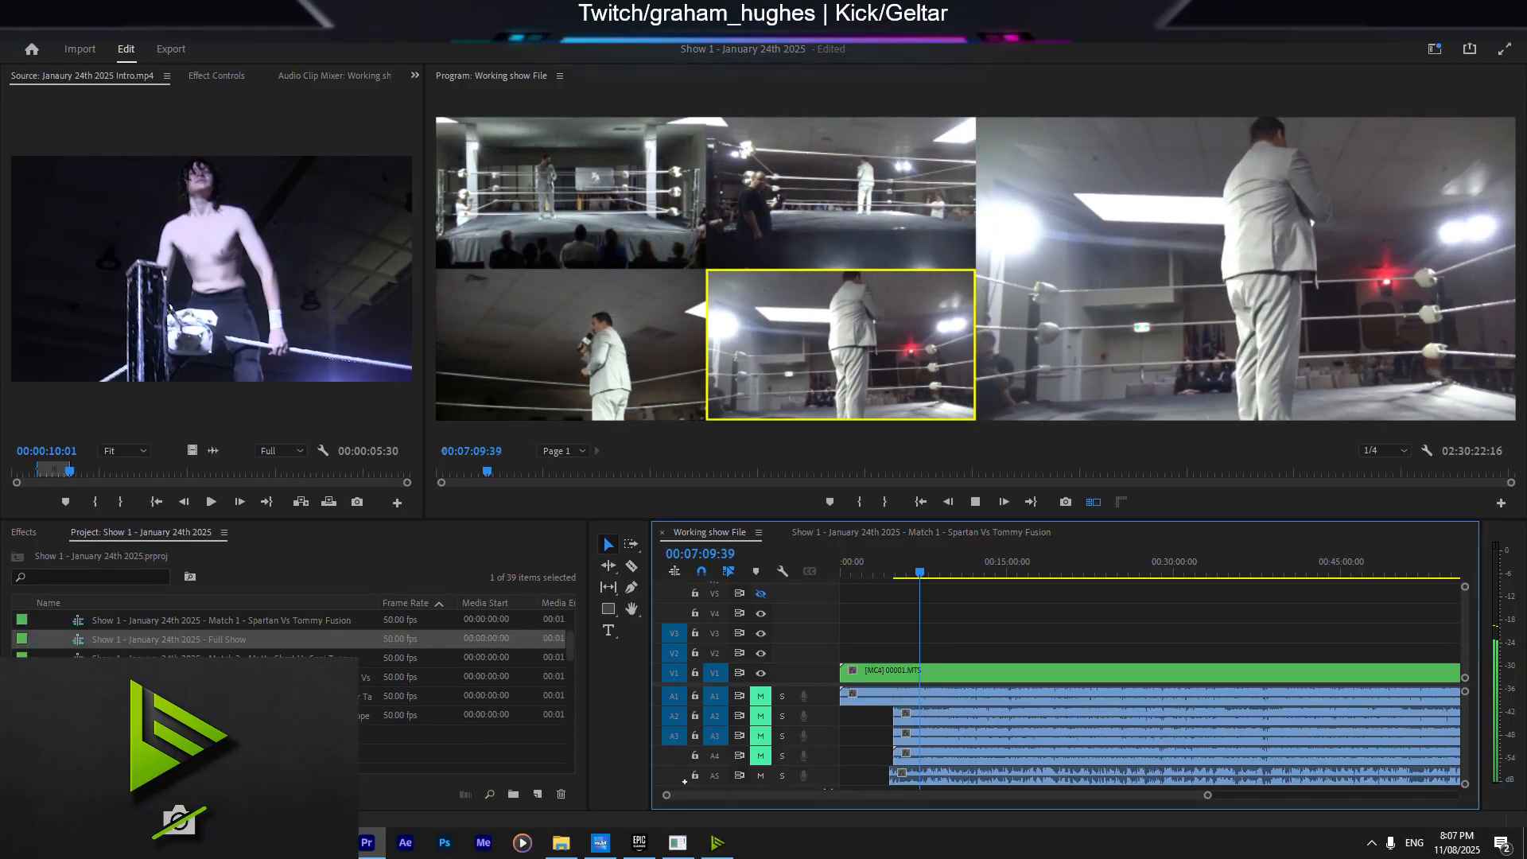
left_click(133, 651)
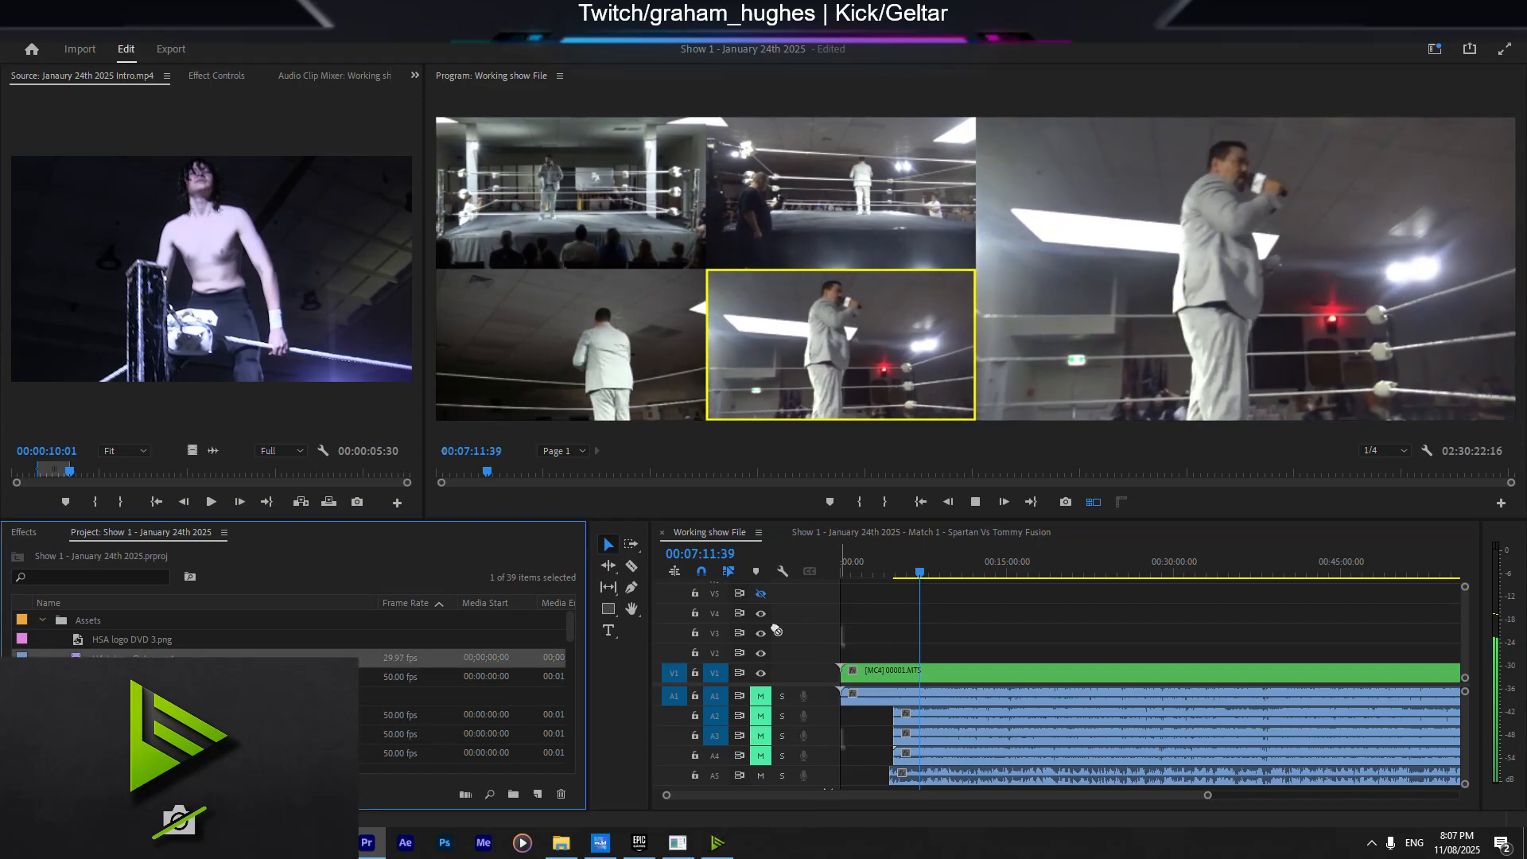
left_click(133, 643)
left_click(959, 587)
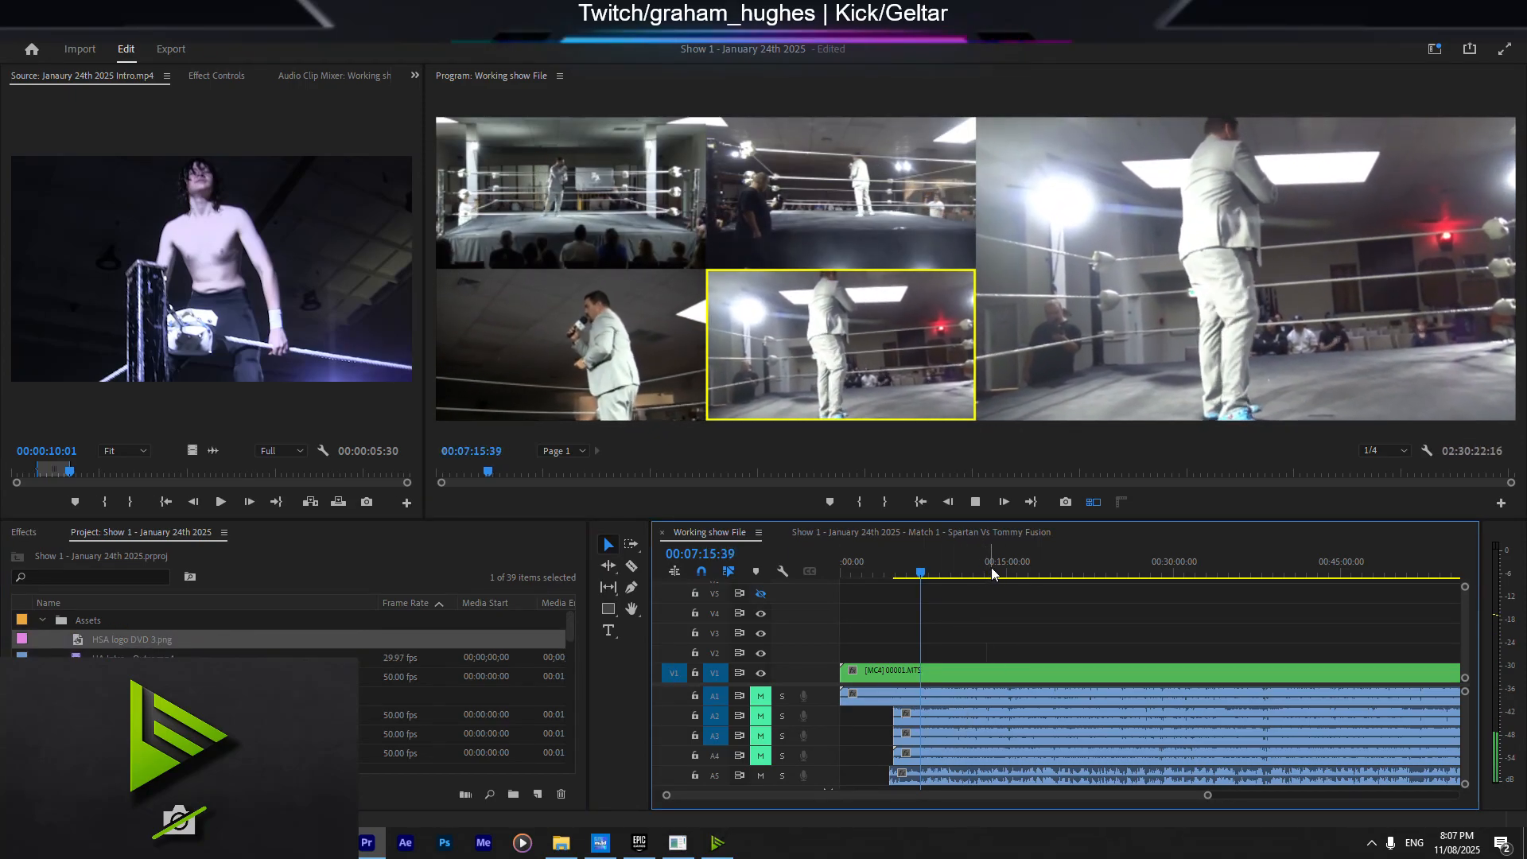
left_click(987, 573)
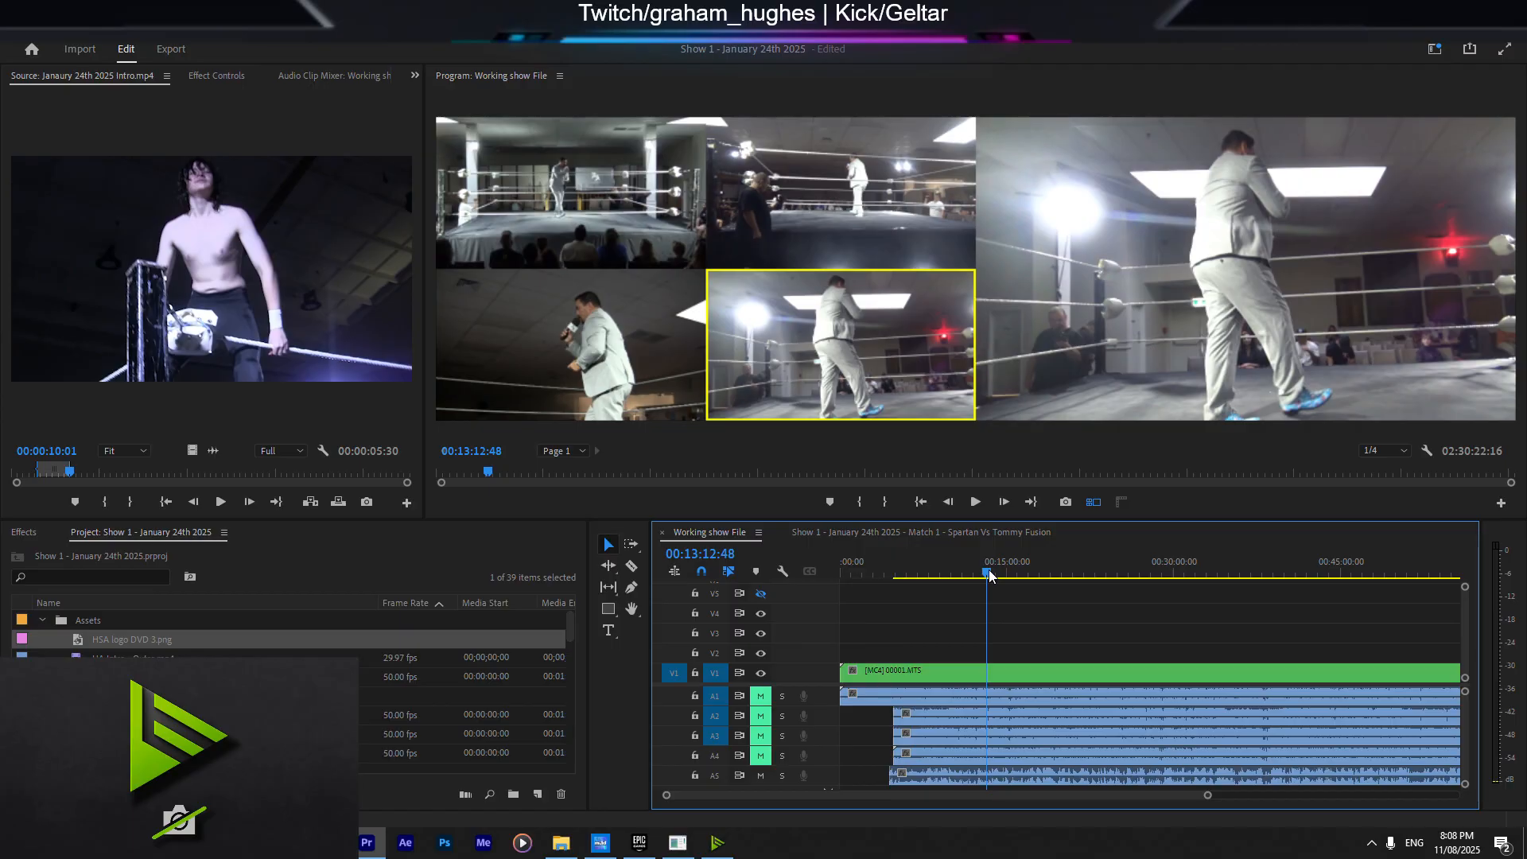
double_click(80, 643)
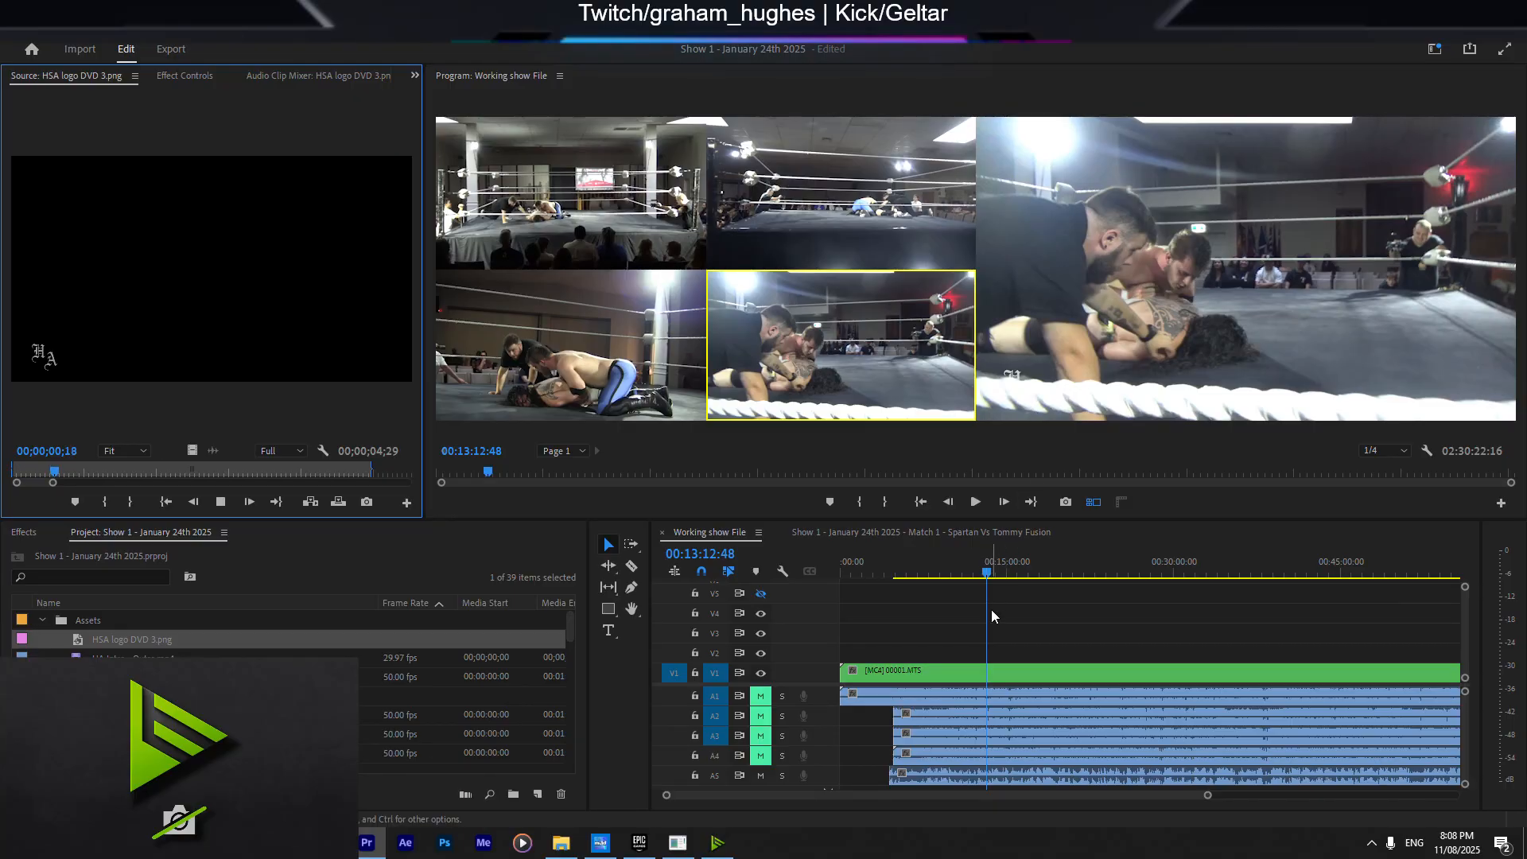
left_click_drag(1209, 795, 1026, 797)
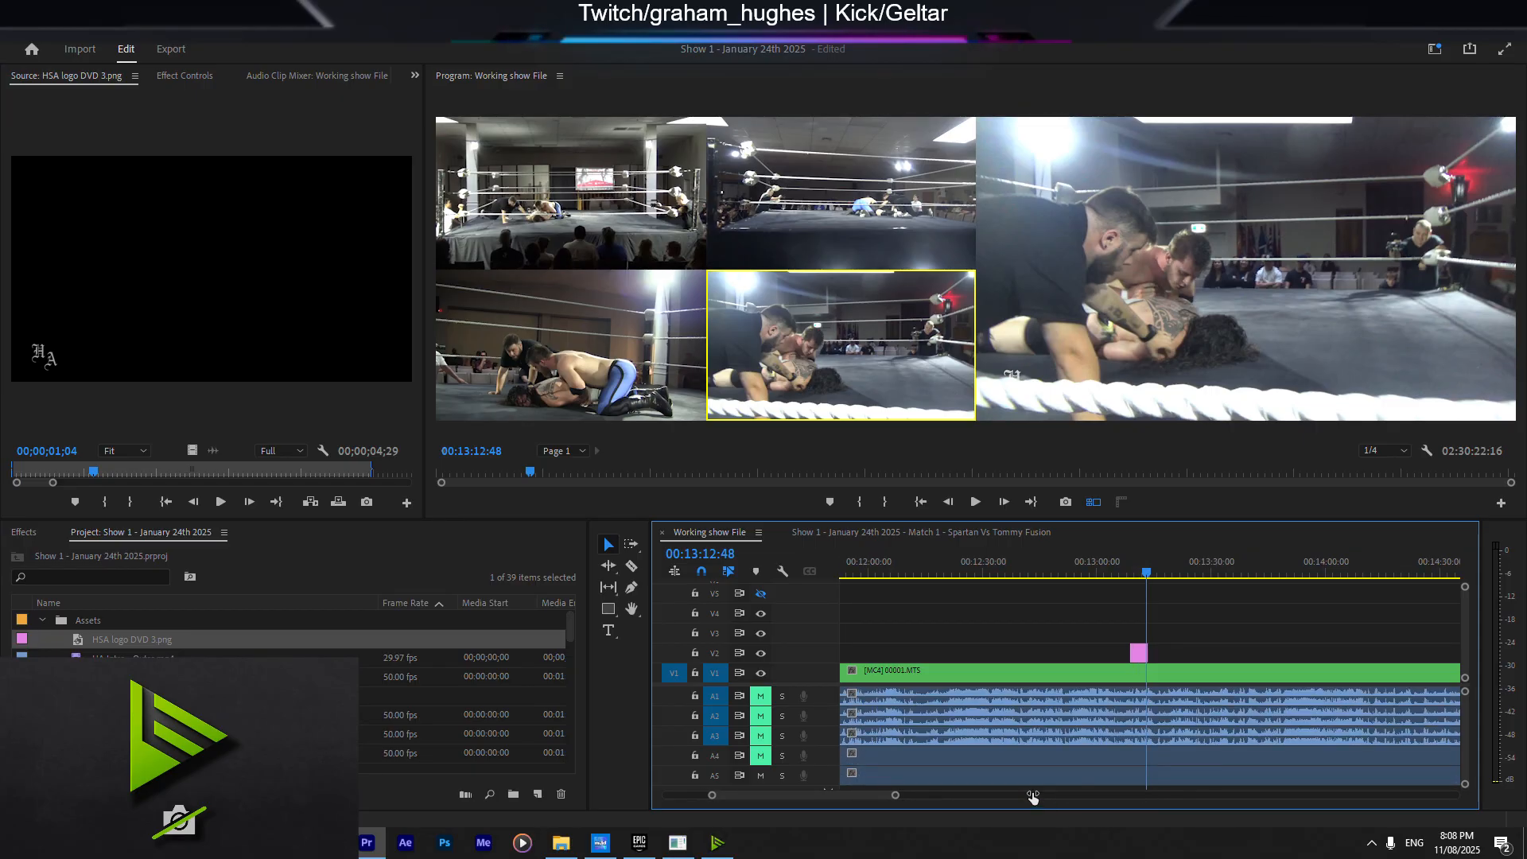
Step: Extend the start of the HSA logo clip on V2 back to about 00:11:10
left_click_drag(1126, 652, 935, 691)
scroll(934, 690, "up", 1)
left_click_drag(890, 798, 944, 799)
scroll(1201, 653, "down", 3)
scroll(1201, 652, "down", 1)
Step: Play the multi-camera footage ahead of the HSA logo clip from about 00:07:26
left_click_drag(1032, 560, 1069, 562)
scroll(1072, 574, "down", 2)
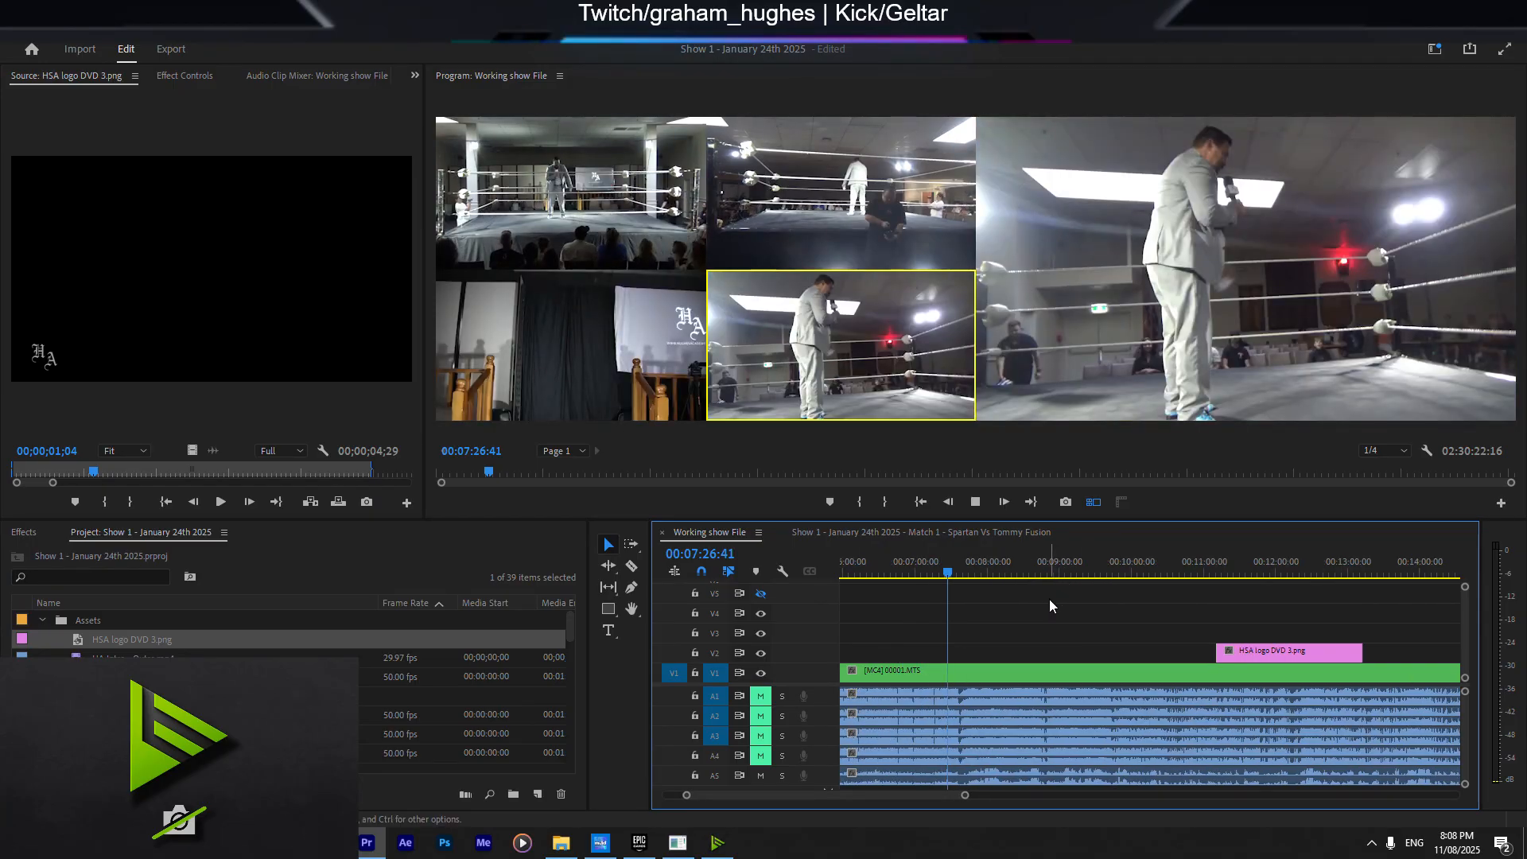
key("space")
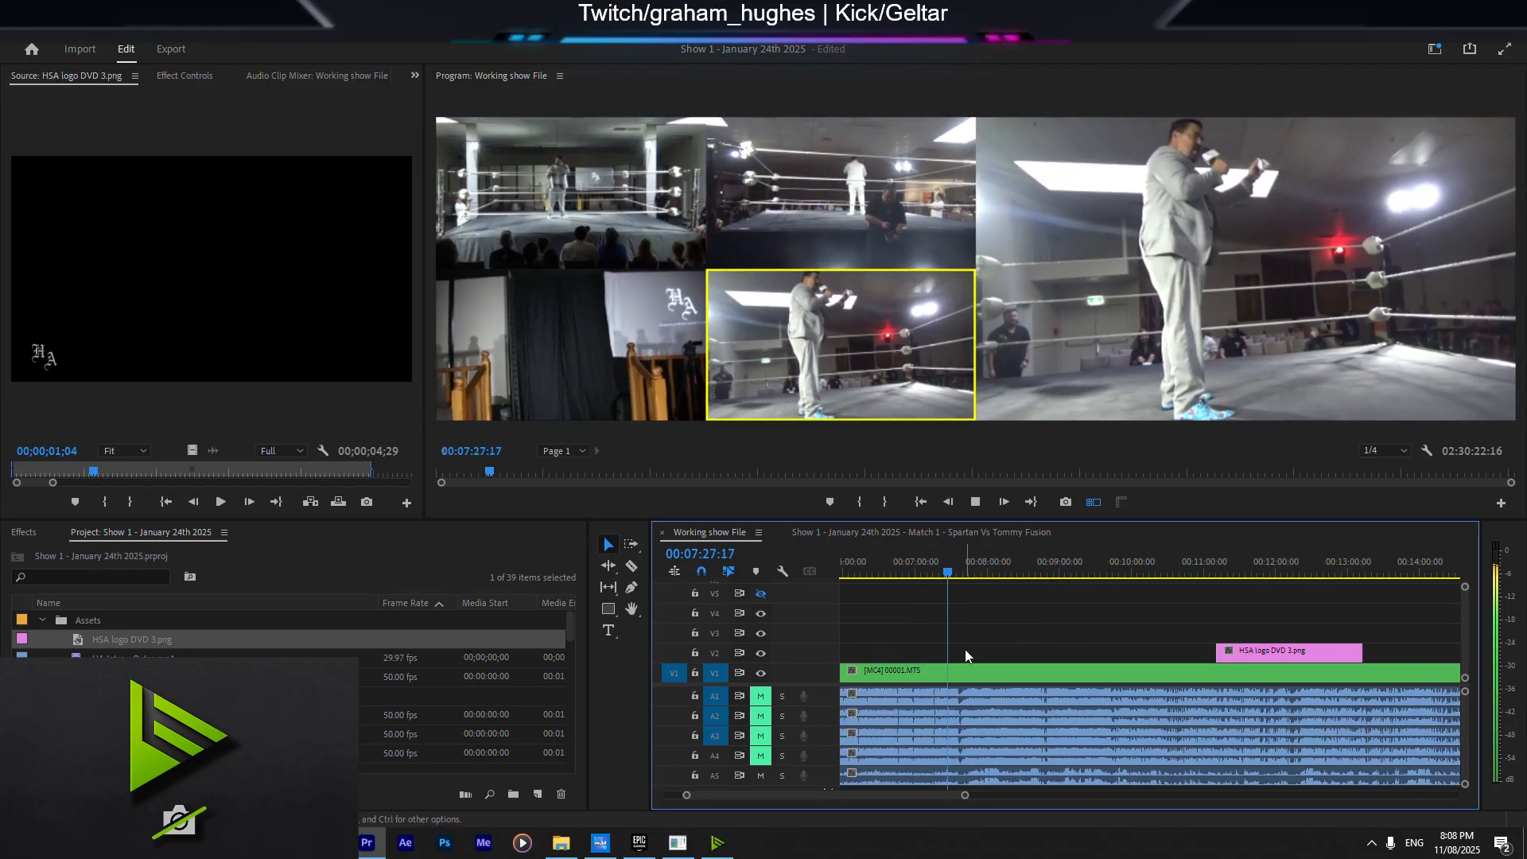
Step: Split the V1 show footage at 00:07:29:21 and move the HSA logo DVD 3.png overlay on V2 to start at the cut
key("space")
left_click(634, 567)
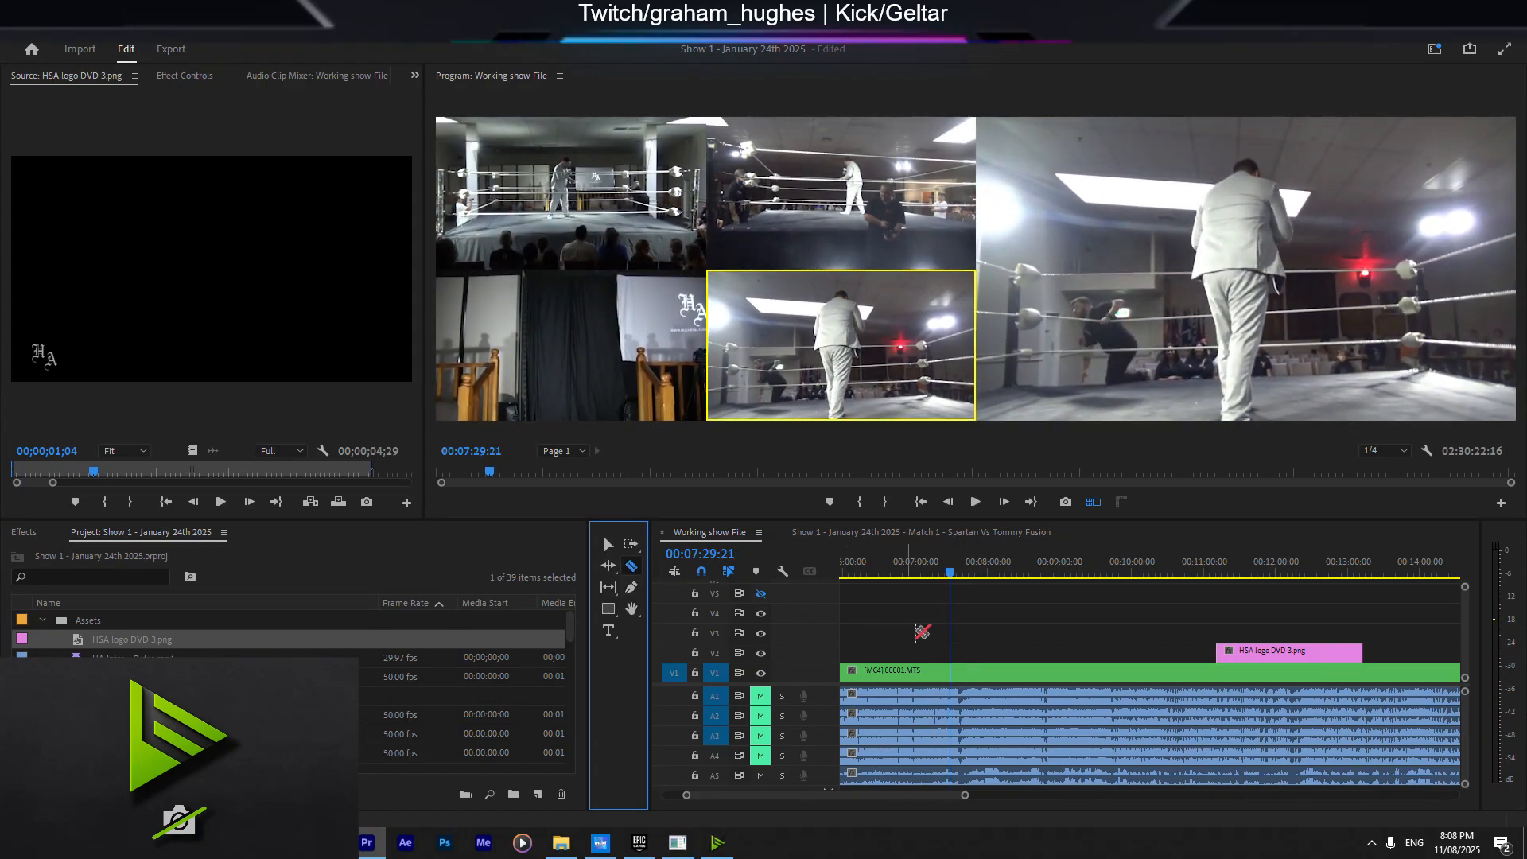
left_click(952, 672)
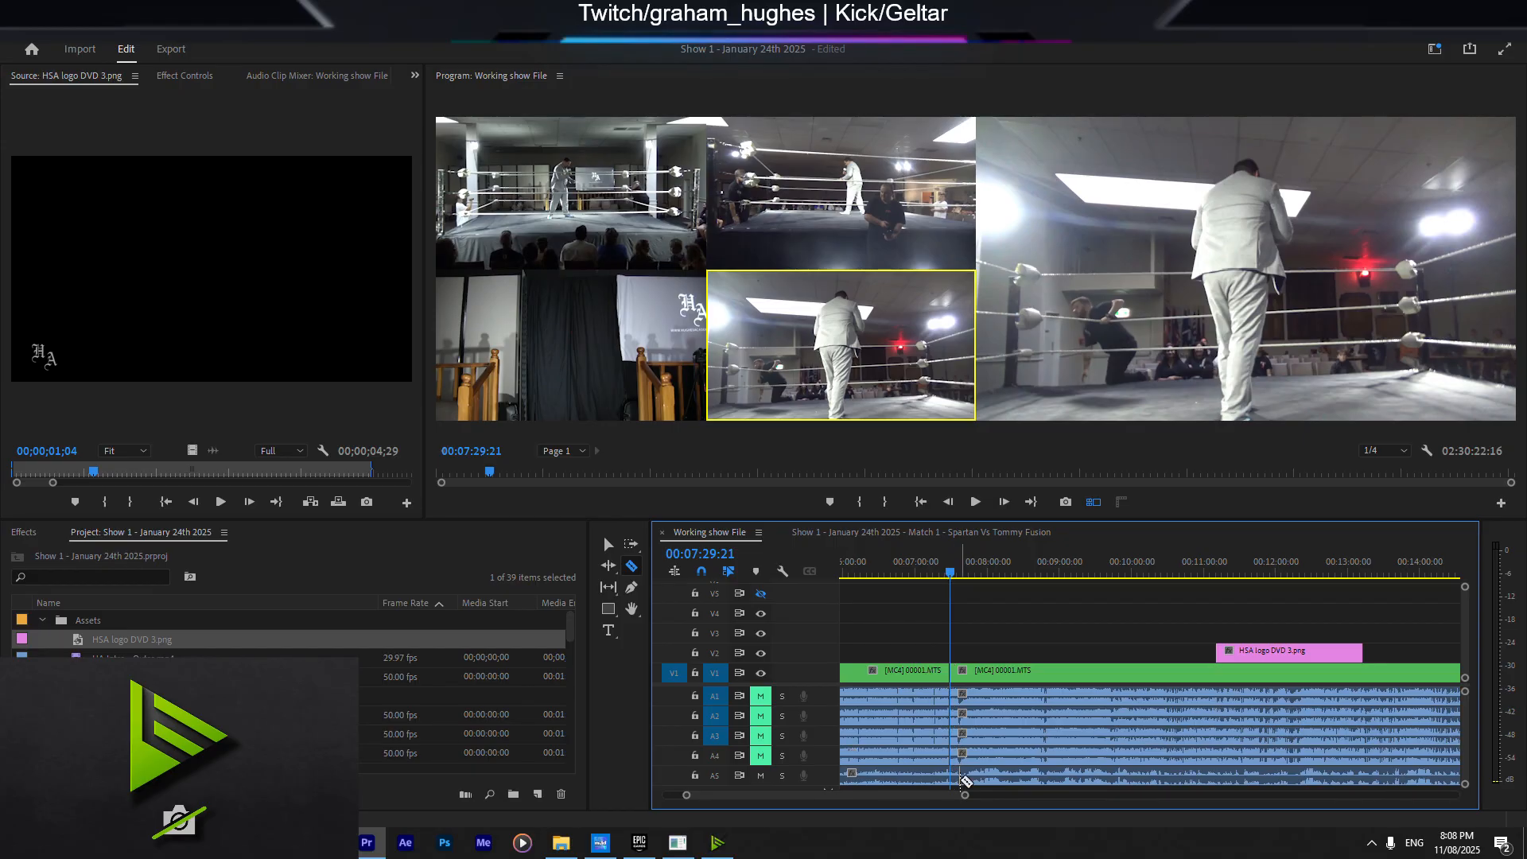
left_click(609, 546)
left_click_drag(1251, 651, 996, 660)
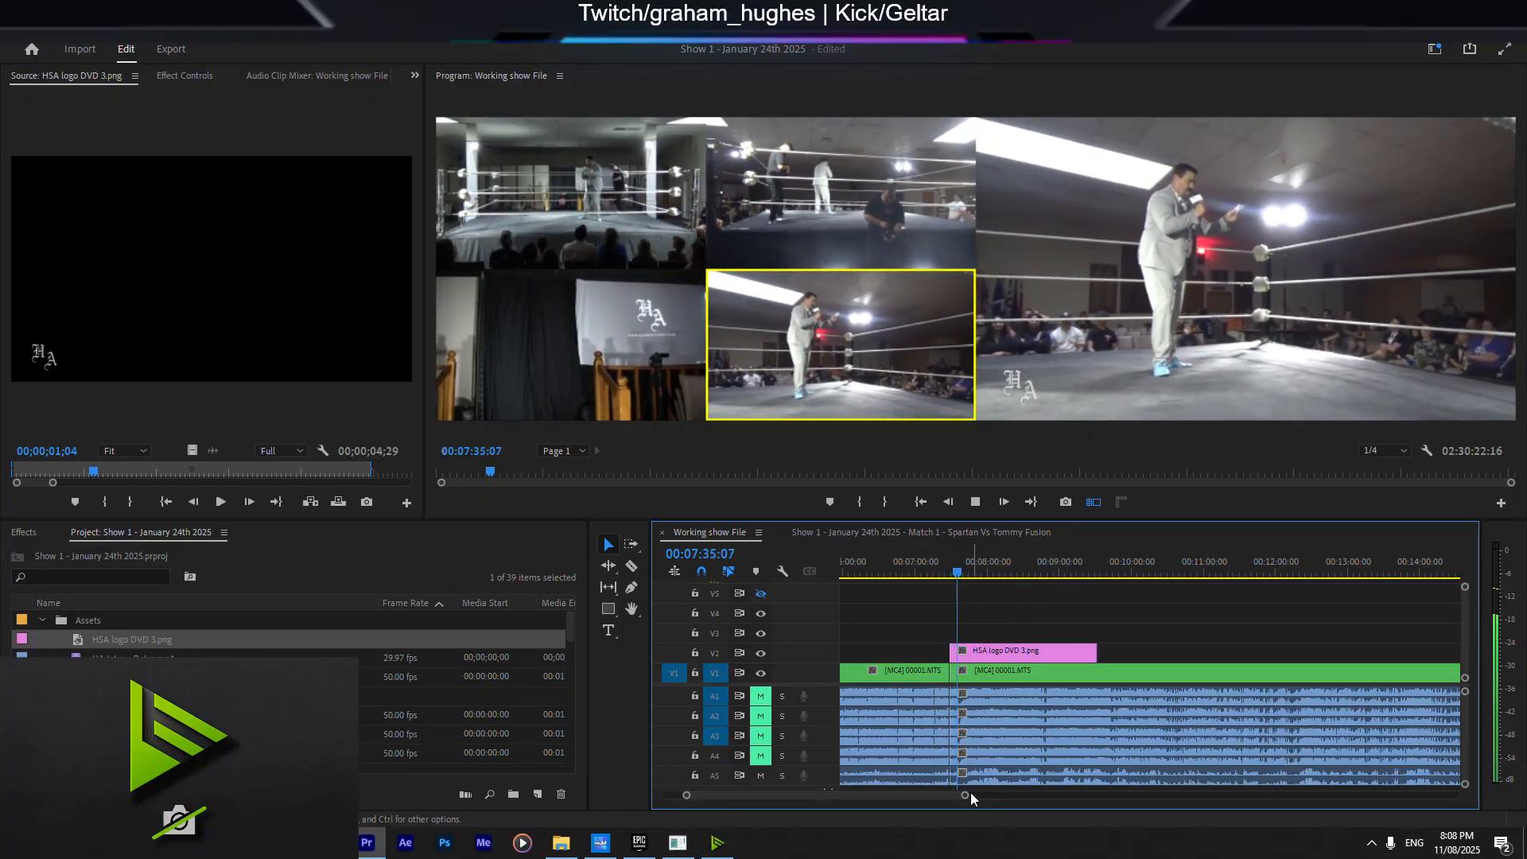
Step: Switch the multicam footage after the cut to the wide ring angle, camera 1, and resume playback
left_click_drag(966, 796, 935, 796)
scroll(1066, 720, "down", 2)
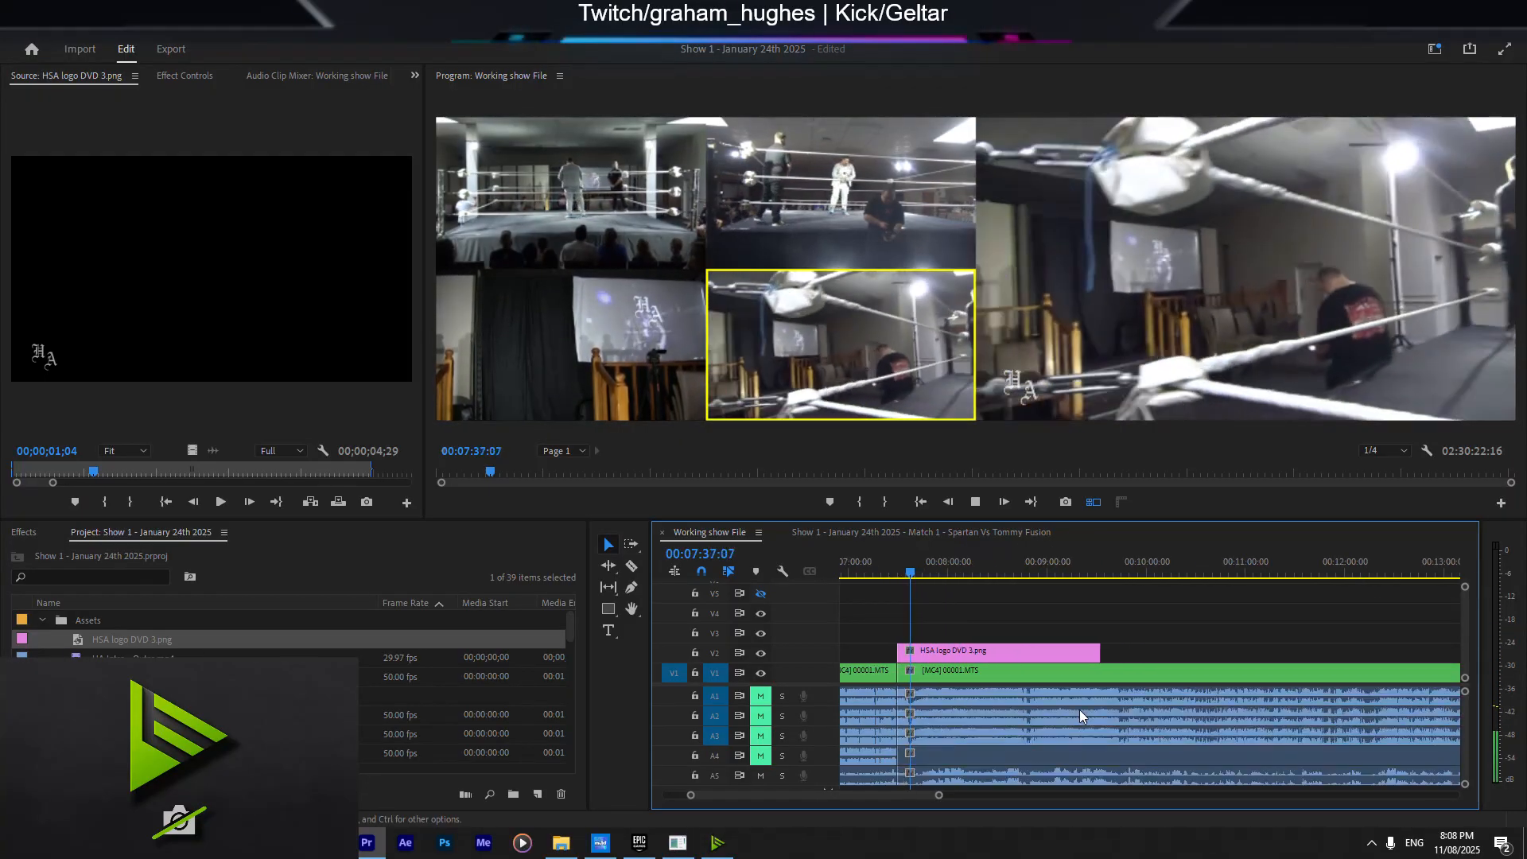
key("space")
left_click(670, 234)
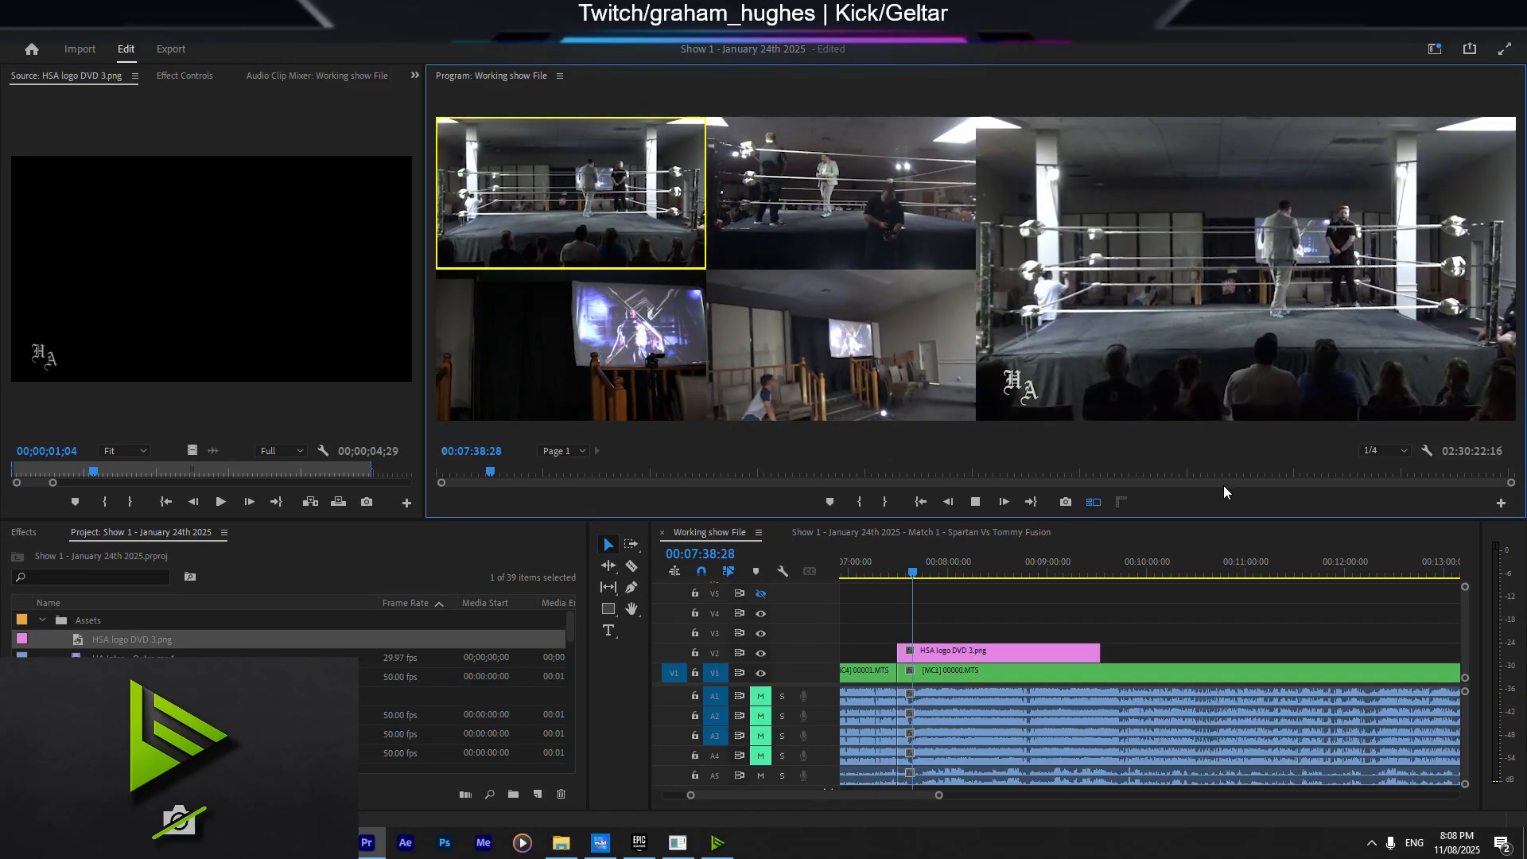
key("space")
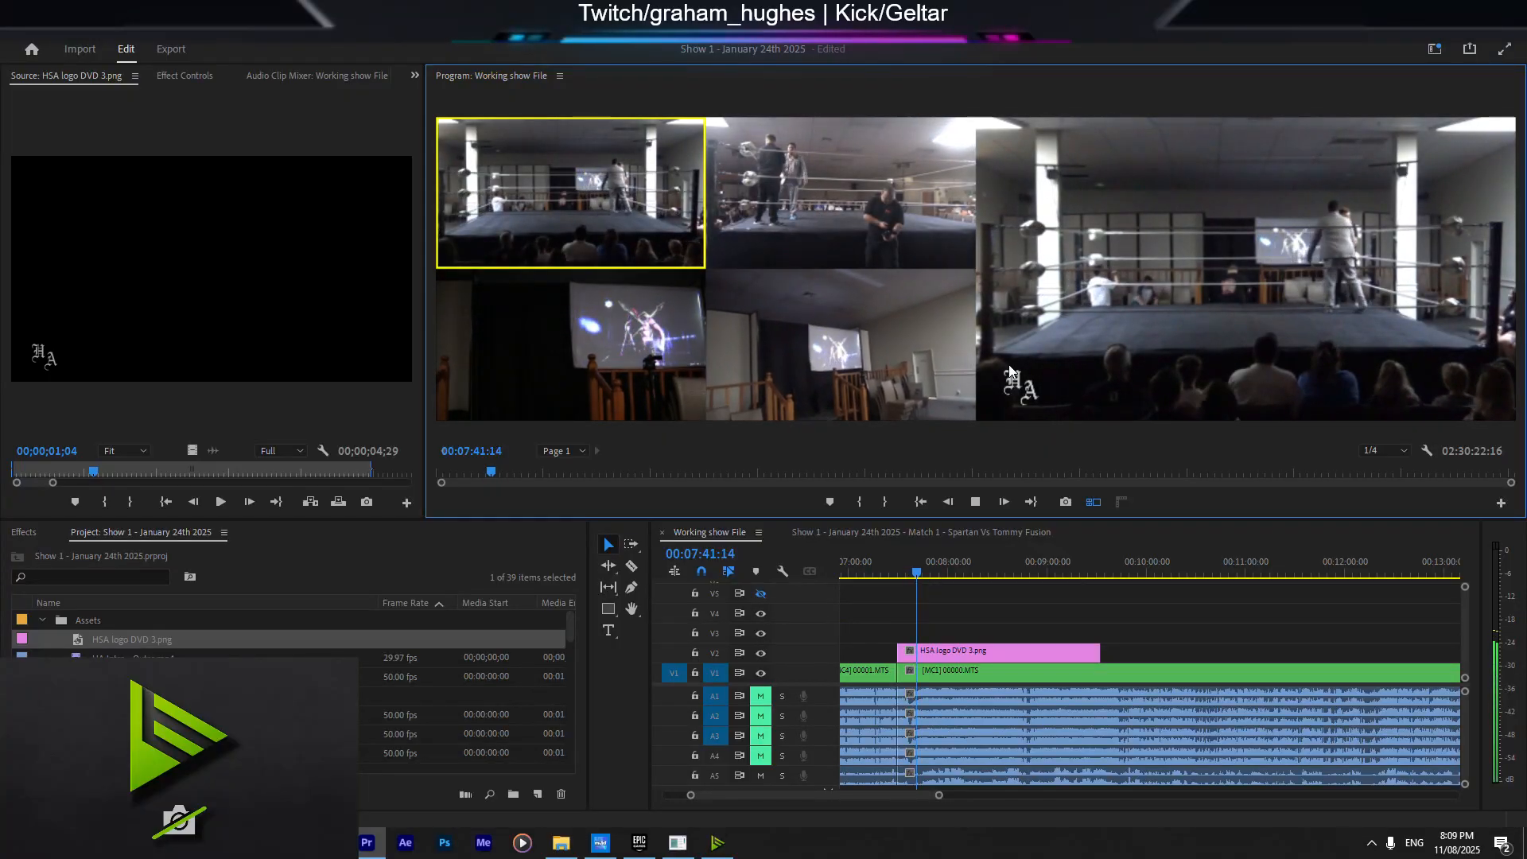
Step: Save the project and cut to the entrance stage angle, camera 3, at about 00:07:48
key("space")
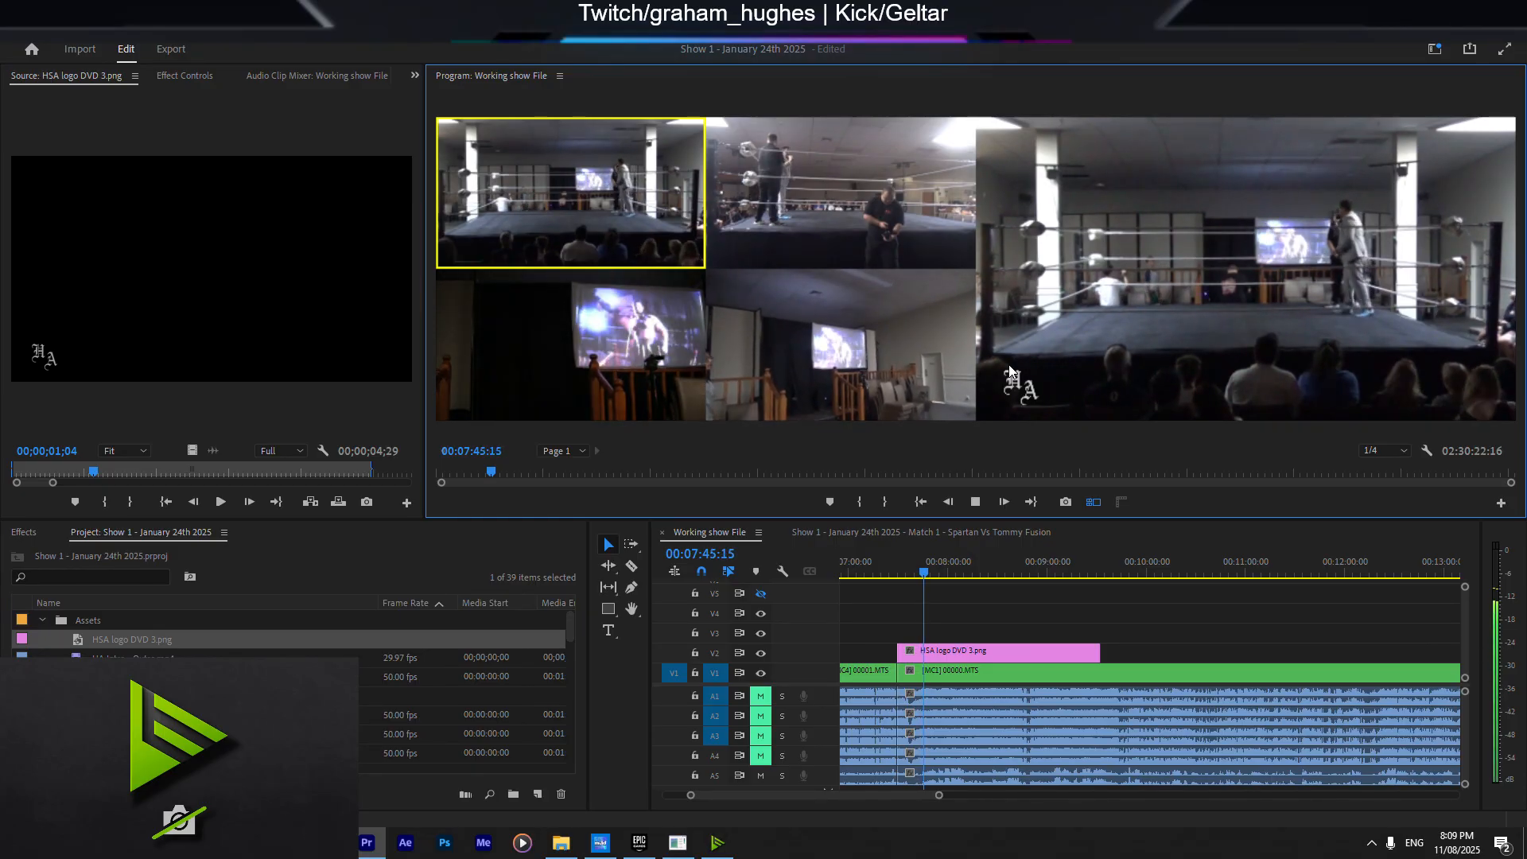
key("space")
key("ctrl+s")
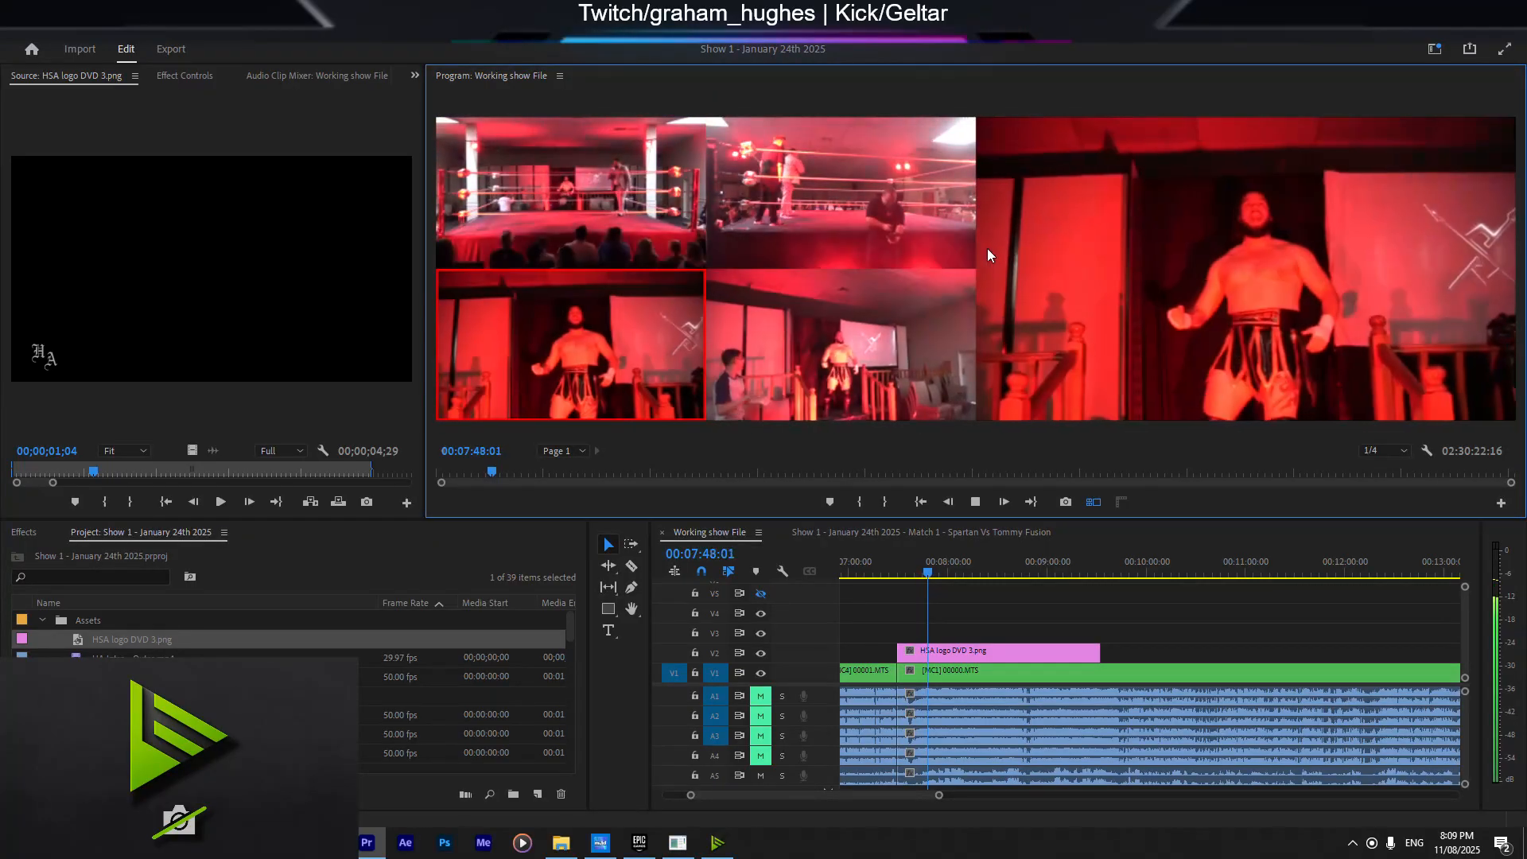
key("3")
key("space")
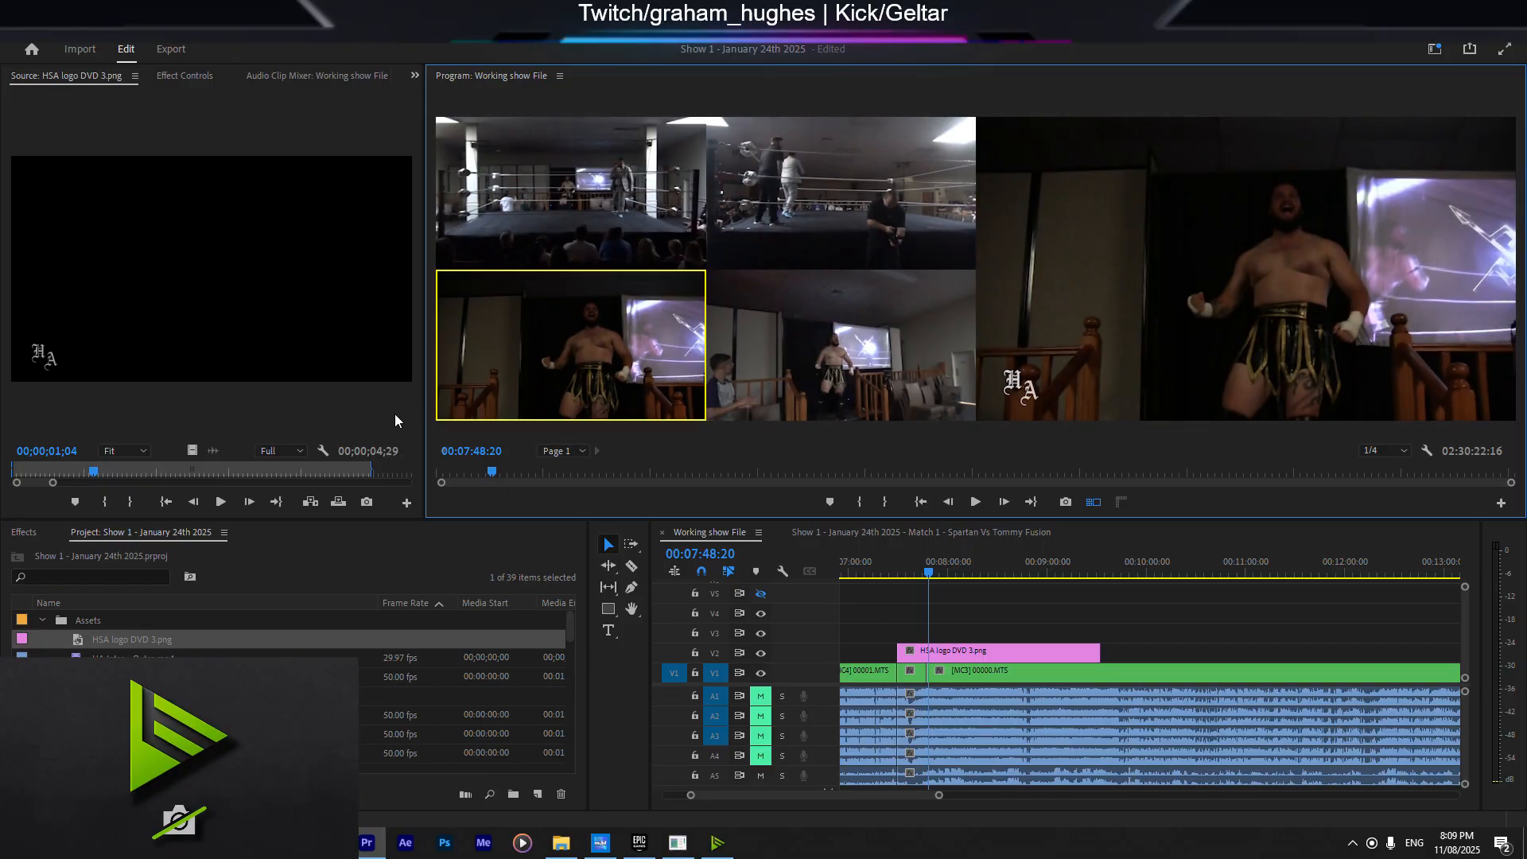
Step: Open spartan.mov from the project in the source monitor and scrub through its lower third
scroll(294, 684, "down", 10)
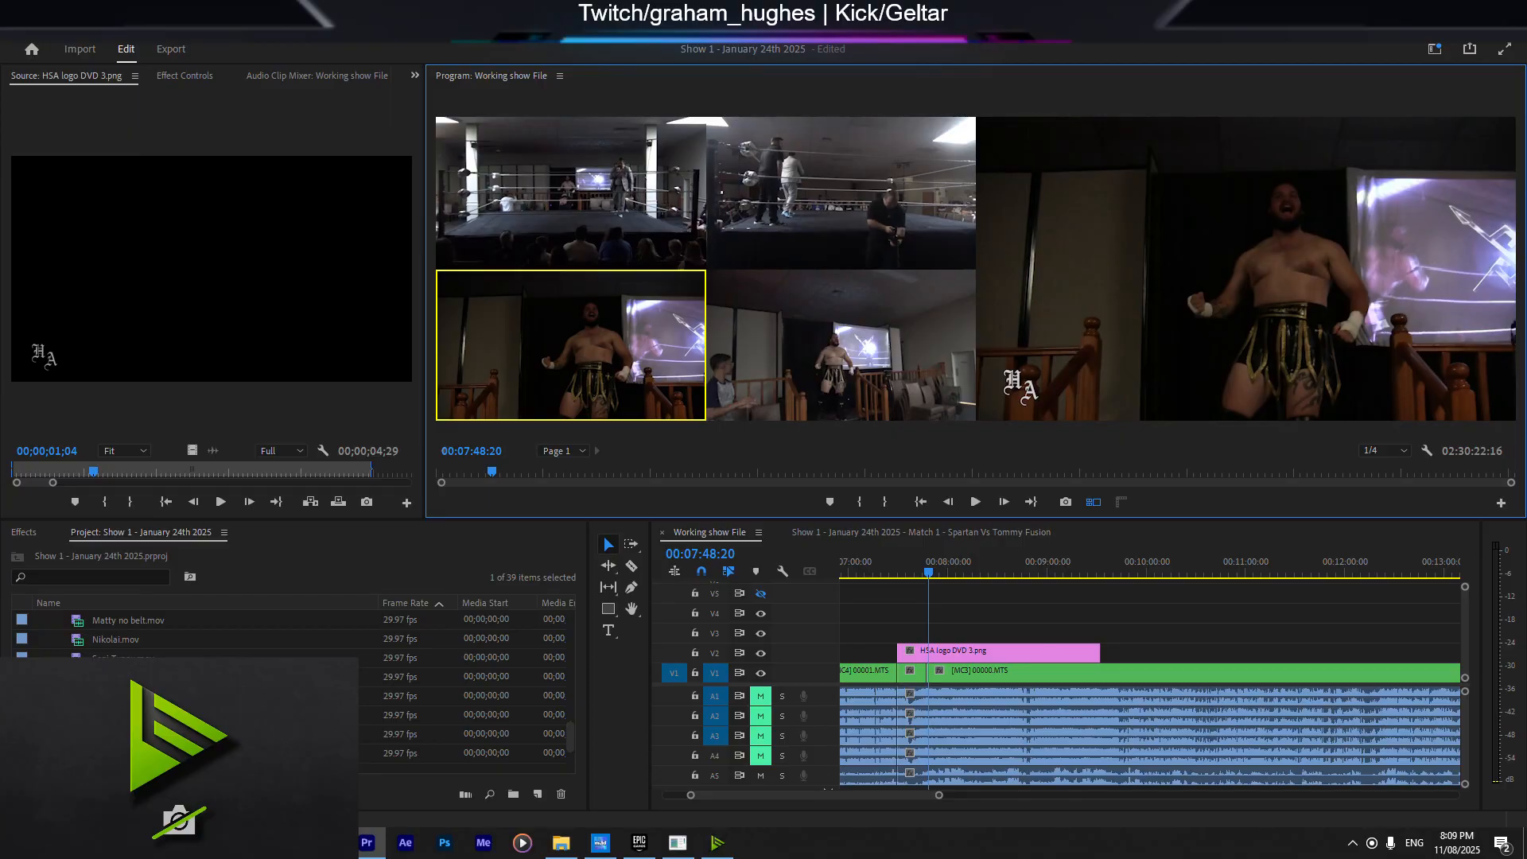
double_click(79, 677)
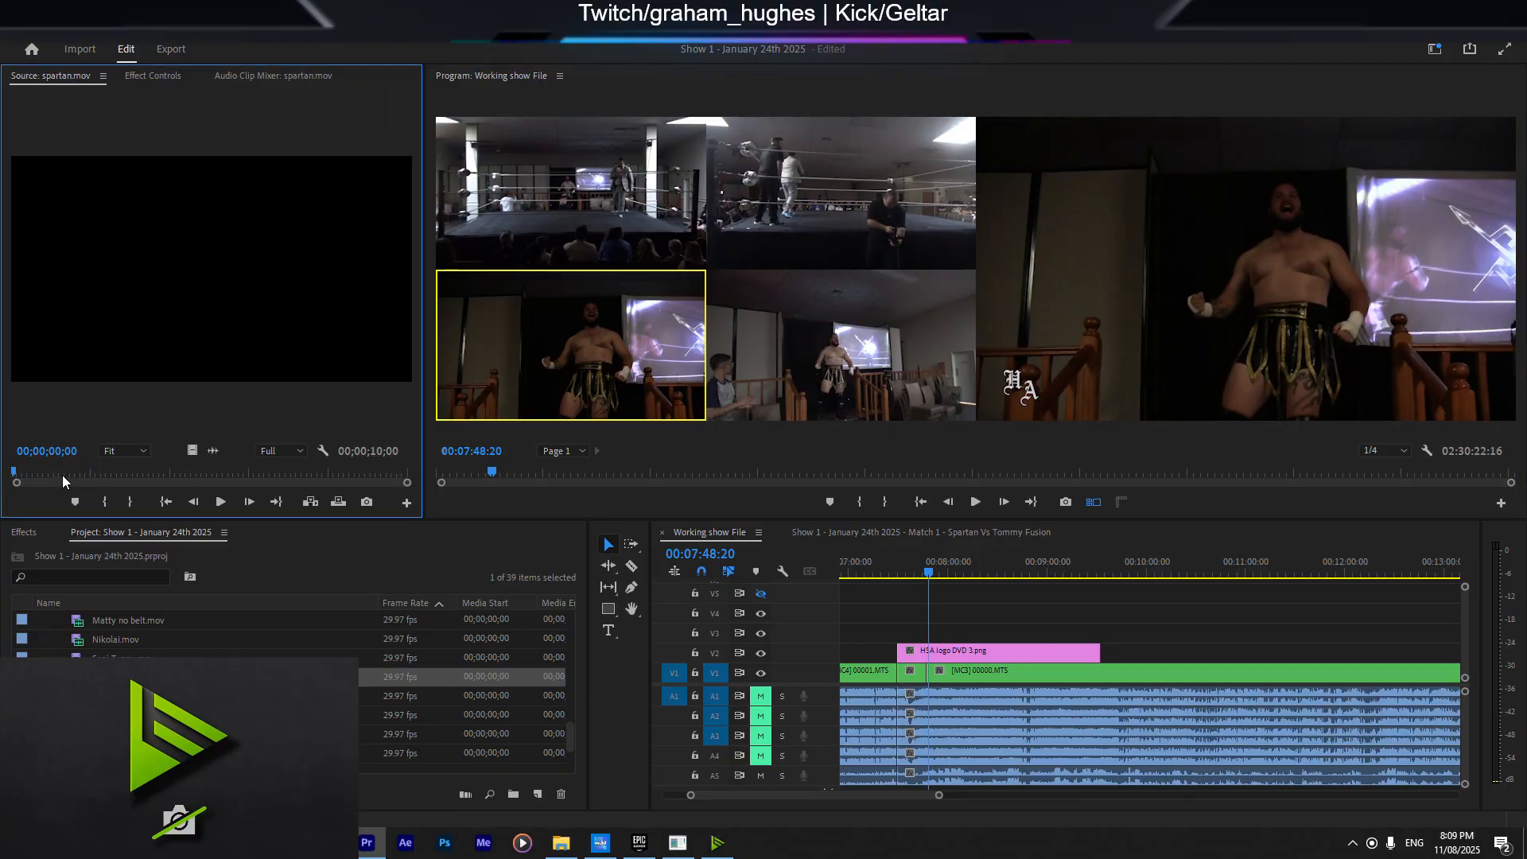
left_click_drag(83, 481, 157, 483)
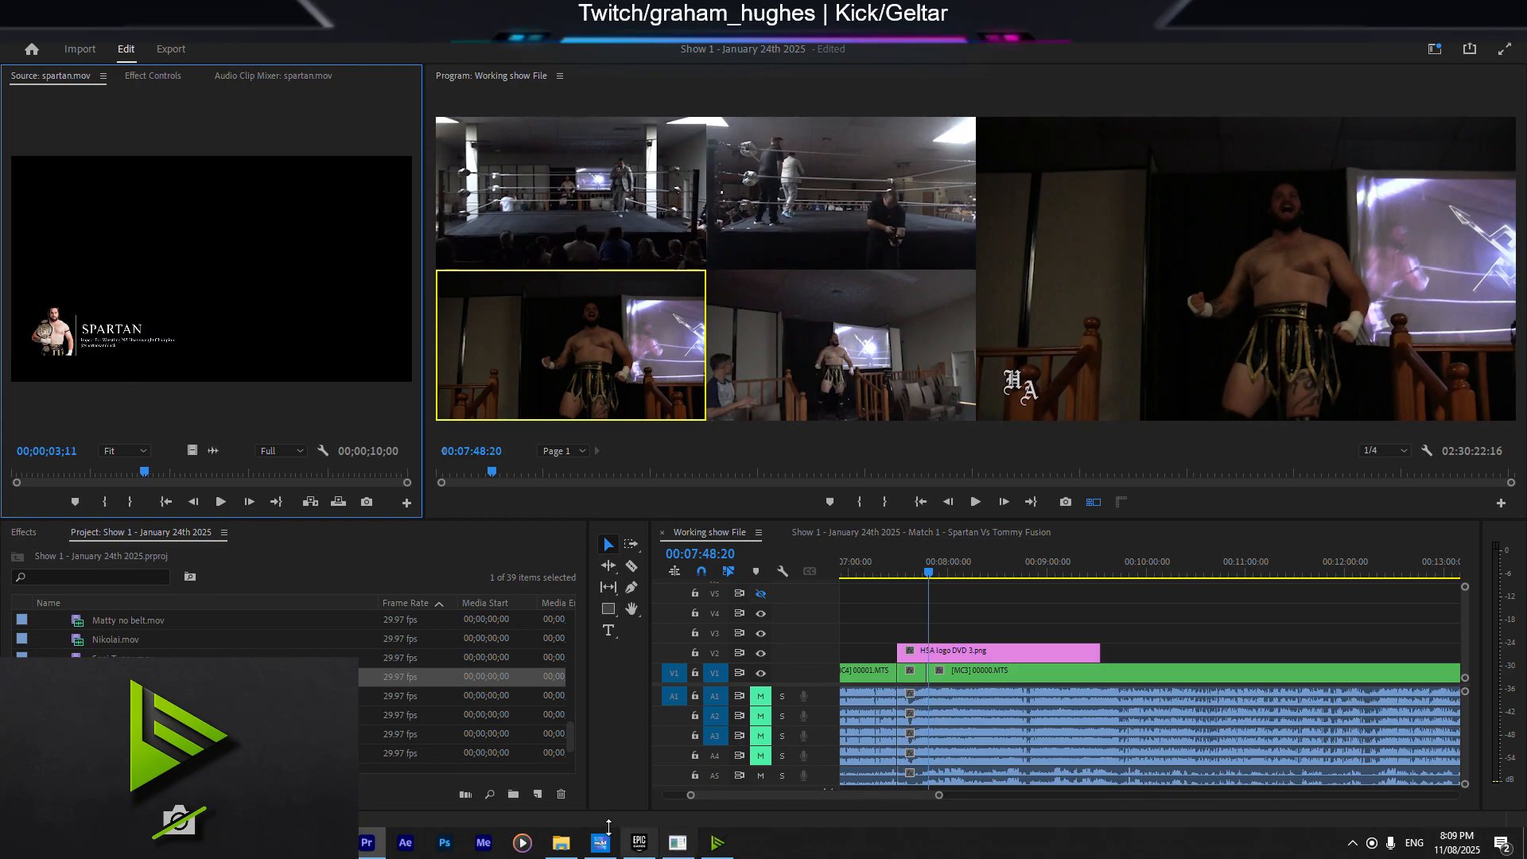
Step: Import spartan no champ.mov into the project from the 2024 - Lower Thirds folders
left_click(562, 843)
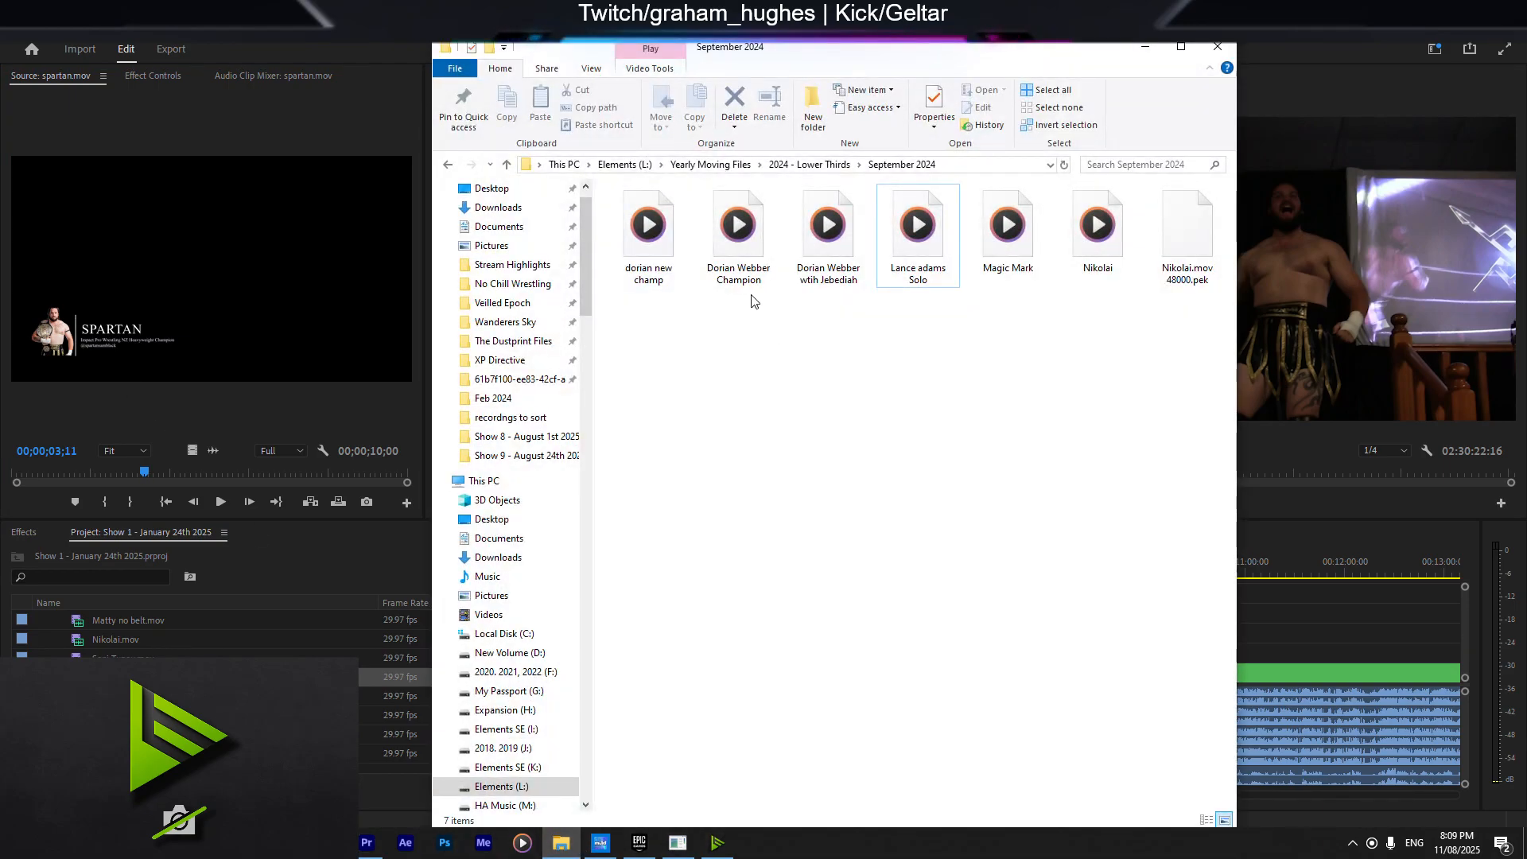
key("alt+Up")
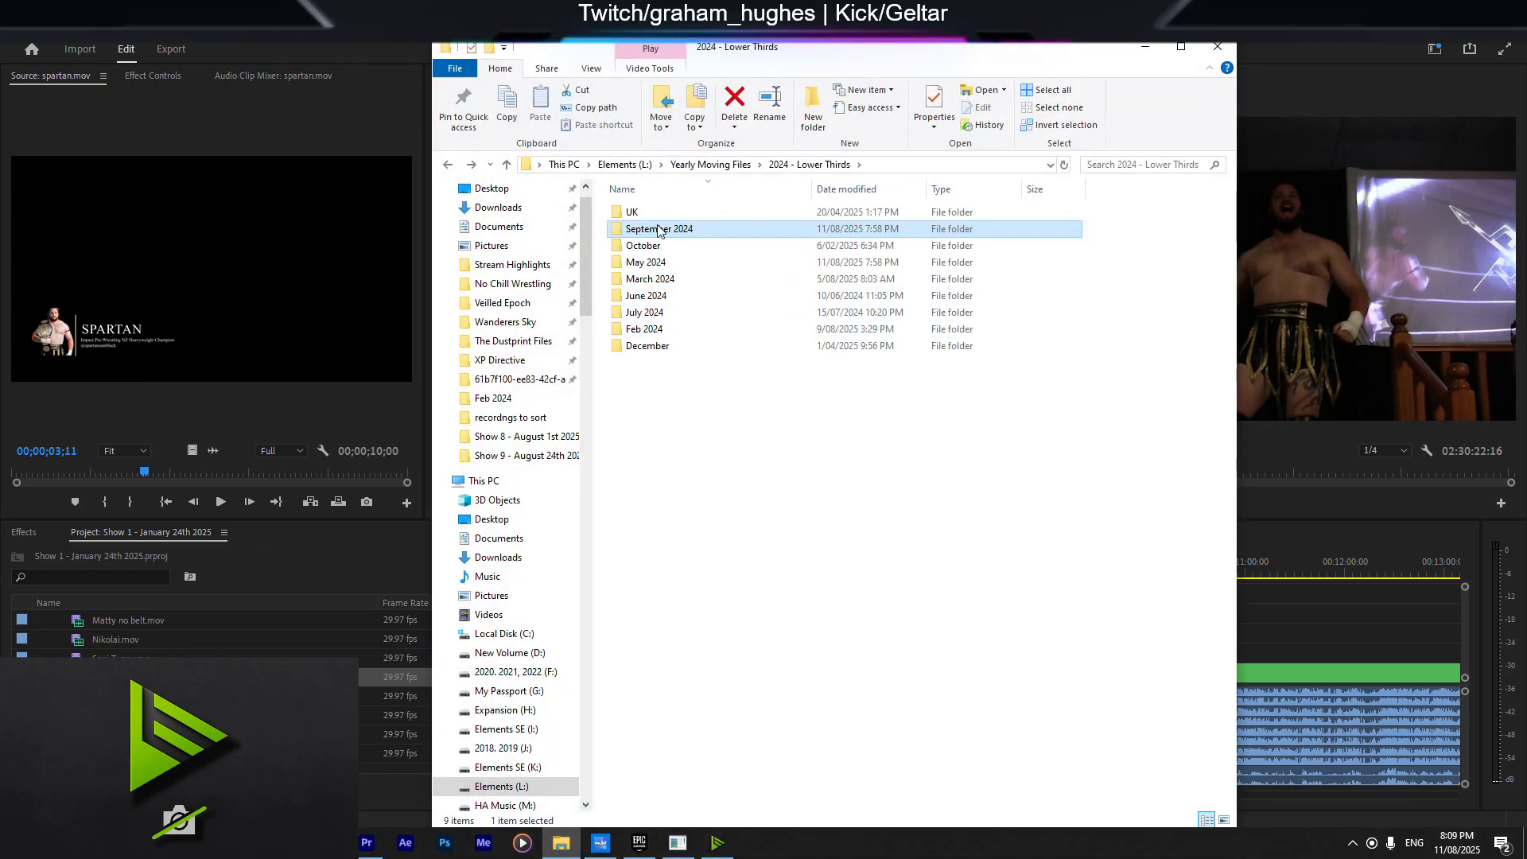
double_click(642, 210)
left_click_drag(827, 232, 181, 676)
left_click(135, 677)
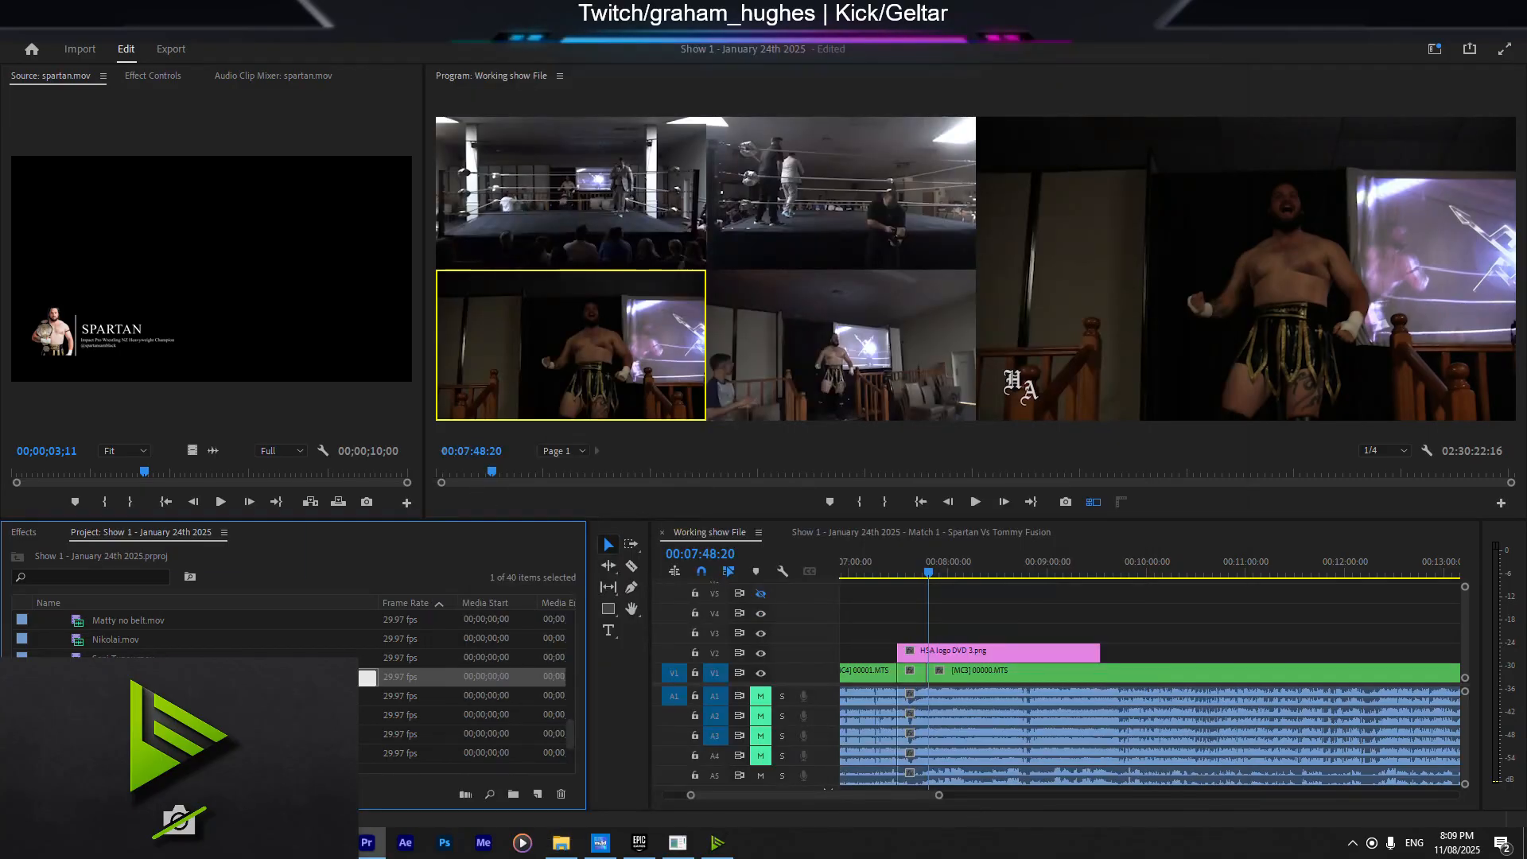
Step: Preview spartan no champ.mov, place it on V3 at 00:07:48:20 during the wrestler's entrance, and save the project
double_click(77, 677)
left_click_drag(85, 478, 155, 479)
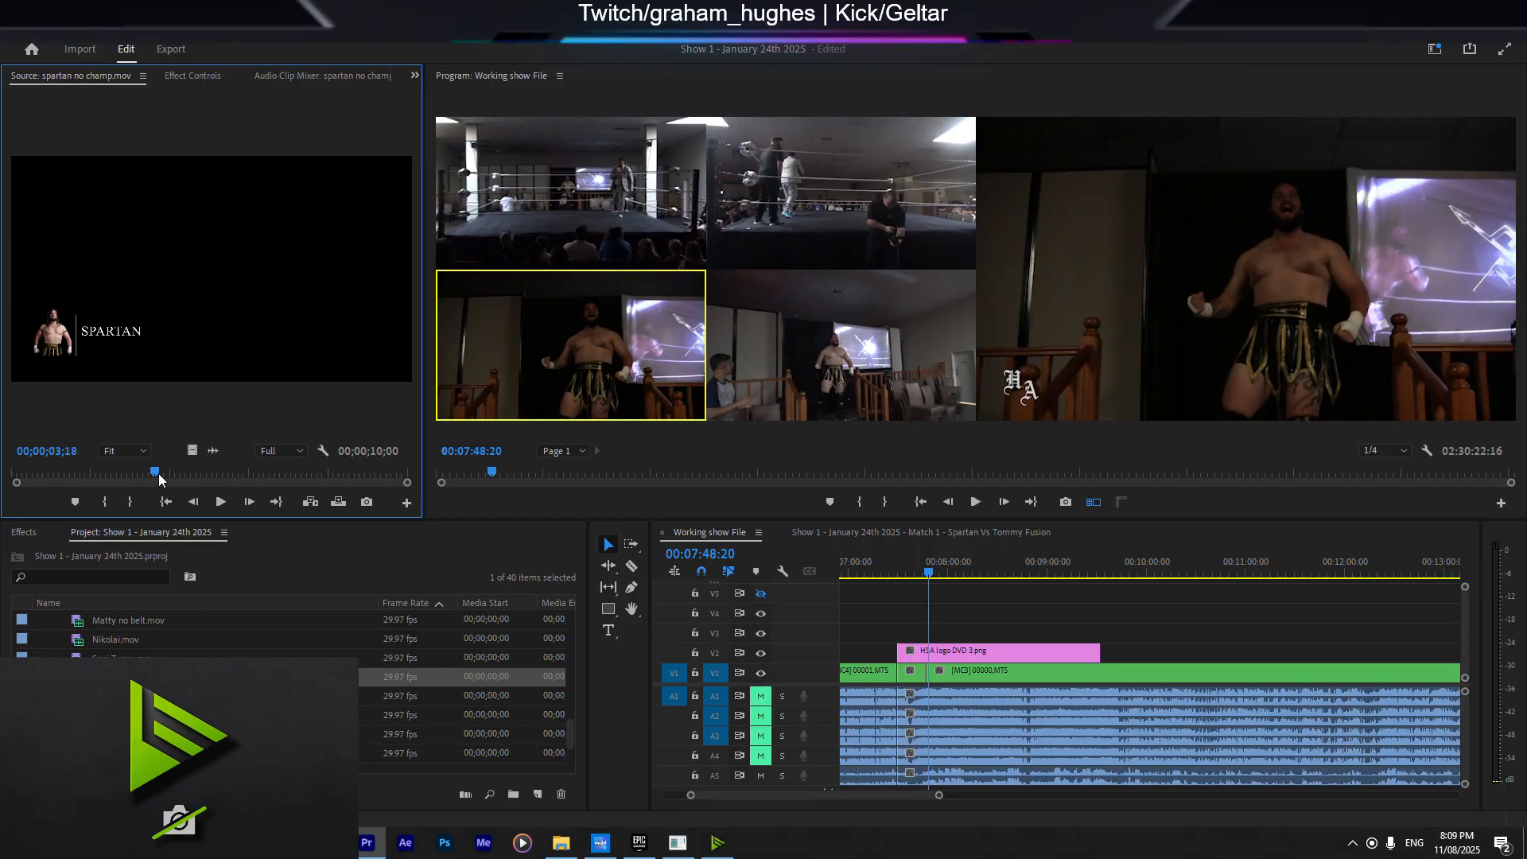
left_click_drag(808, 557, 937, 630)
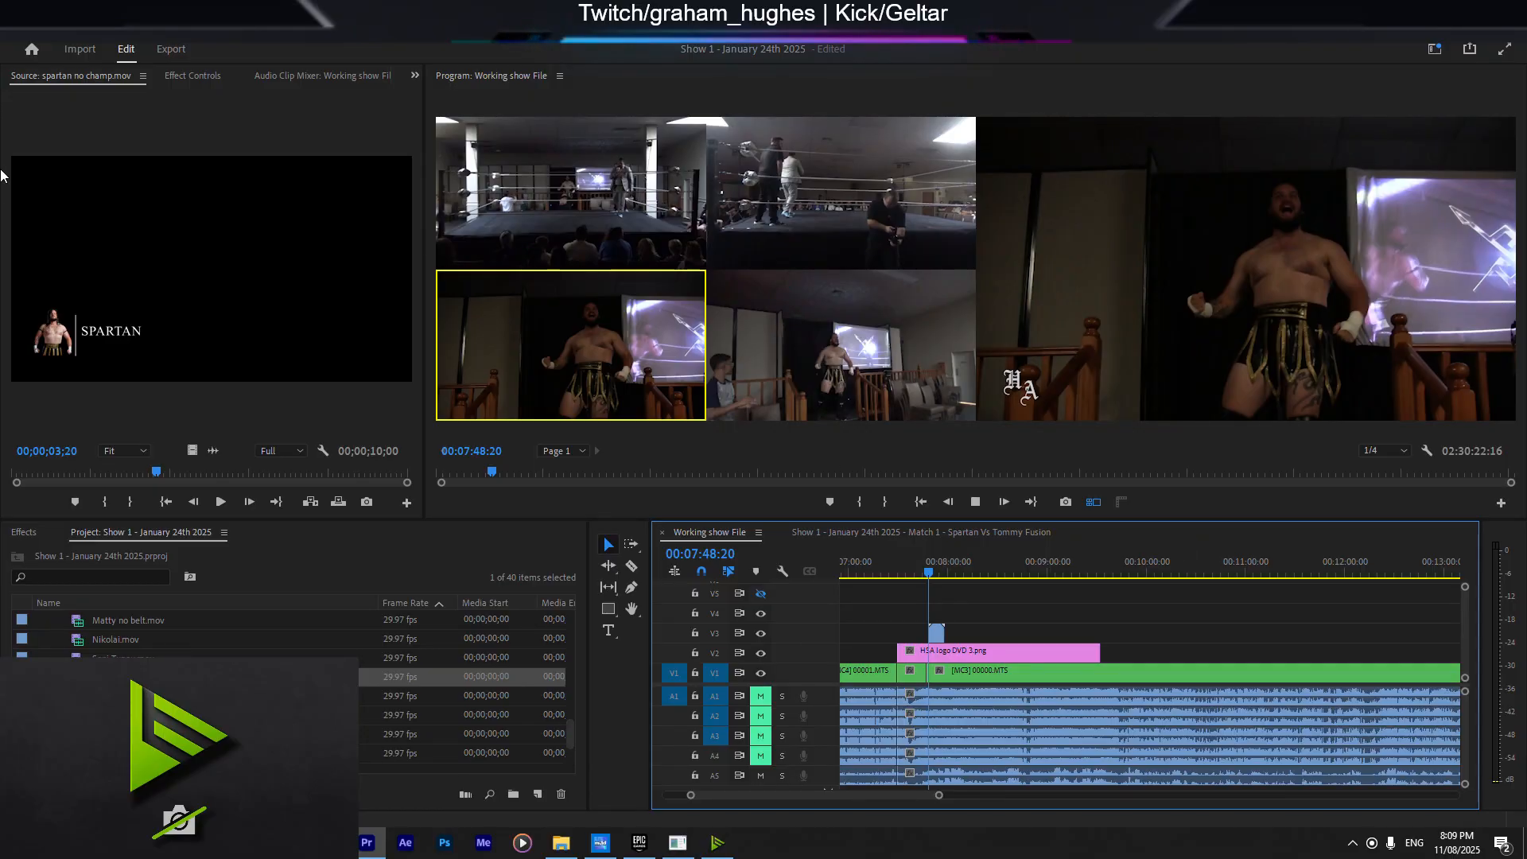
left_click(676, 318)
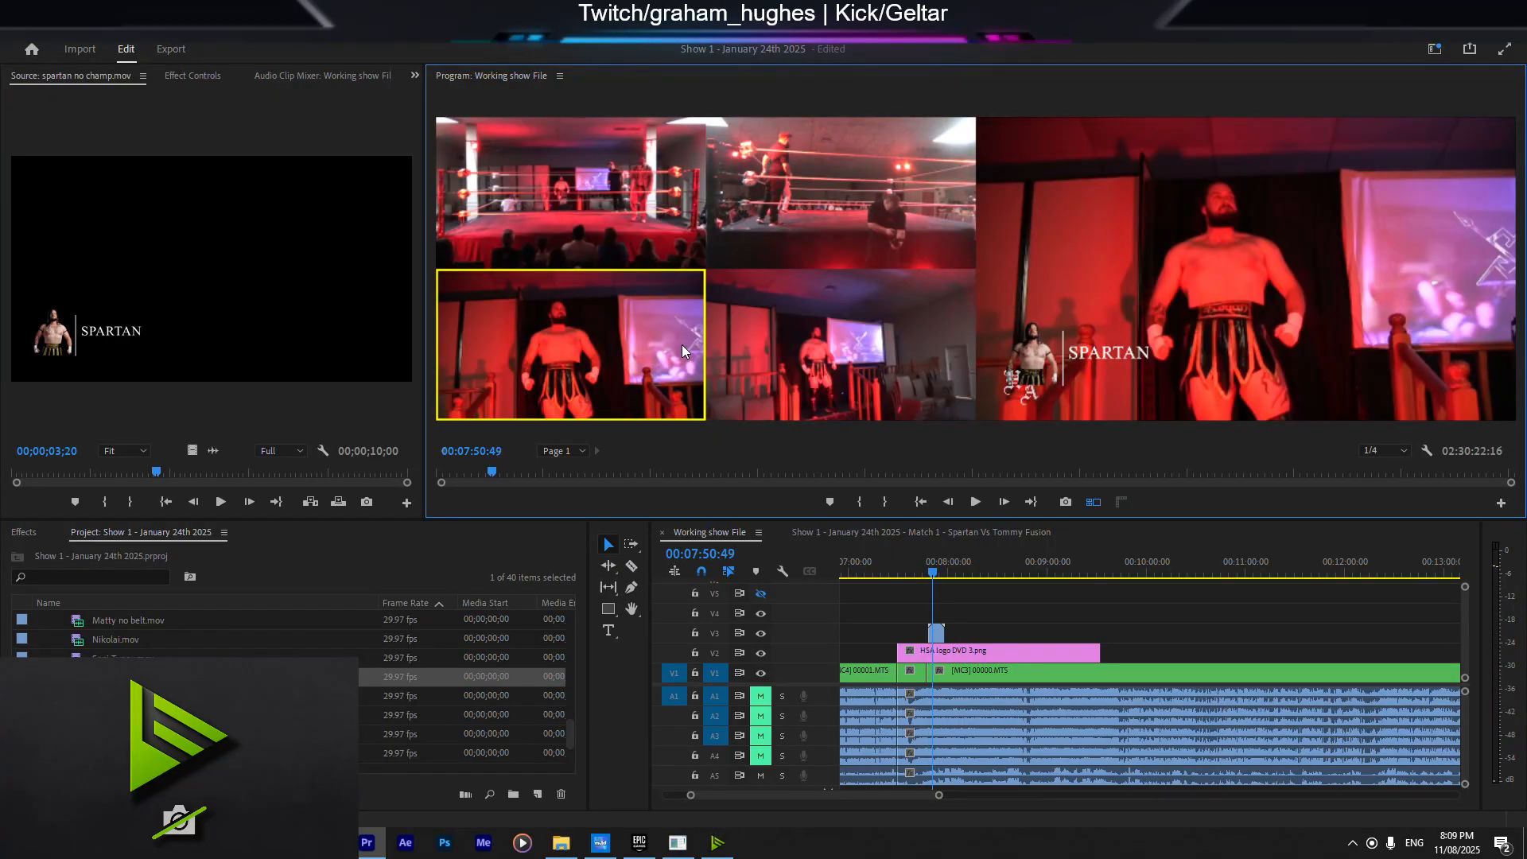
key("ctrl+s")
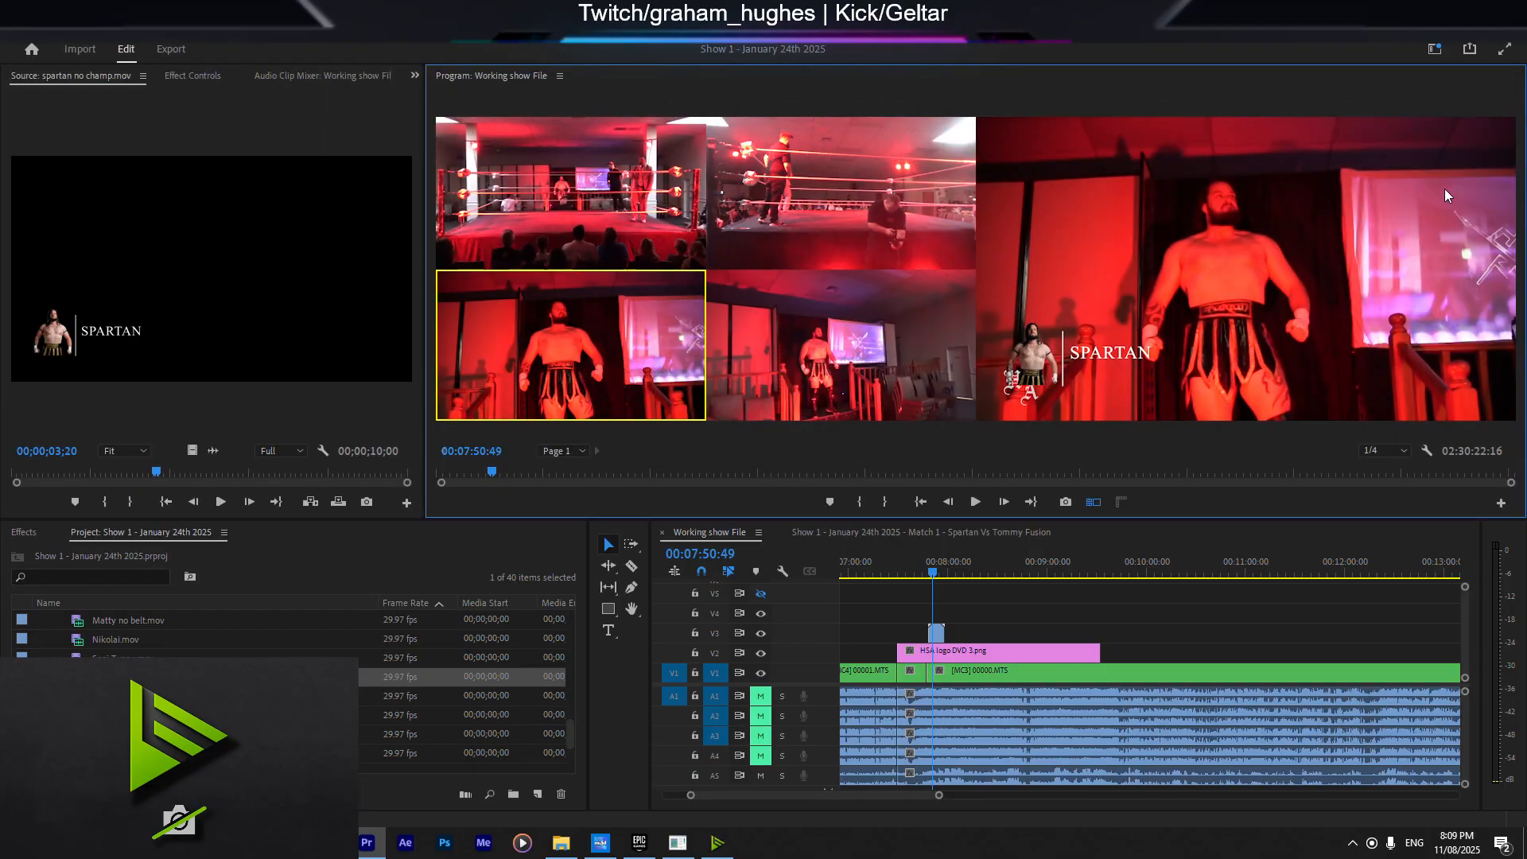
Step: Set the program monitor's playback resolution to 1/8, play the entrance with the lower third, and save the project
left_click(1383, 446)
left_click(1386, 522)
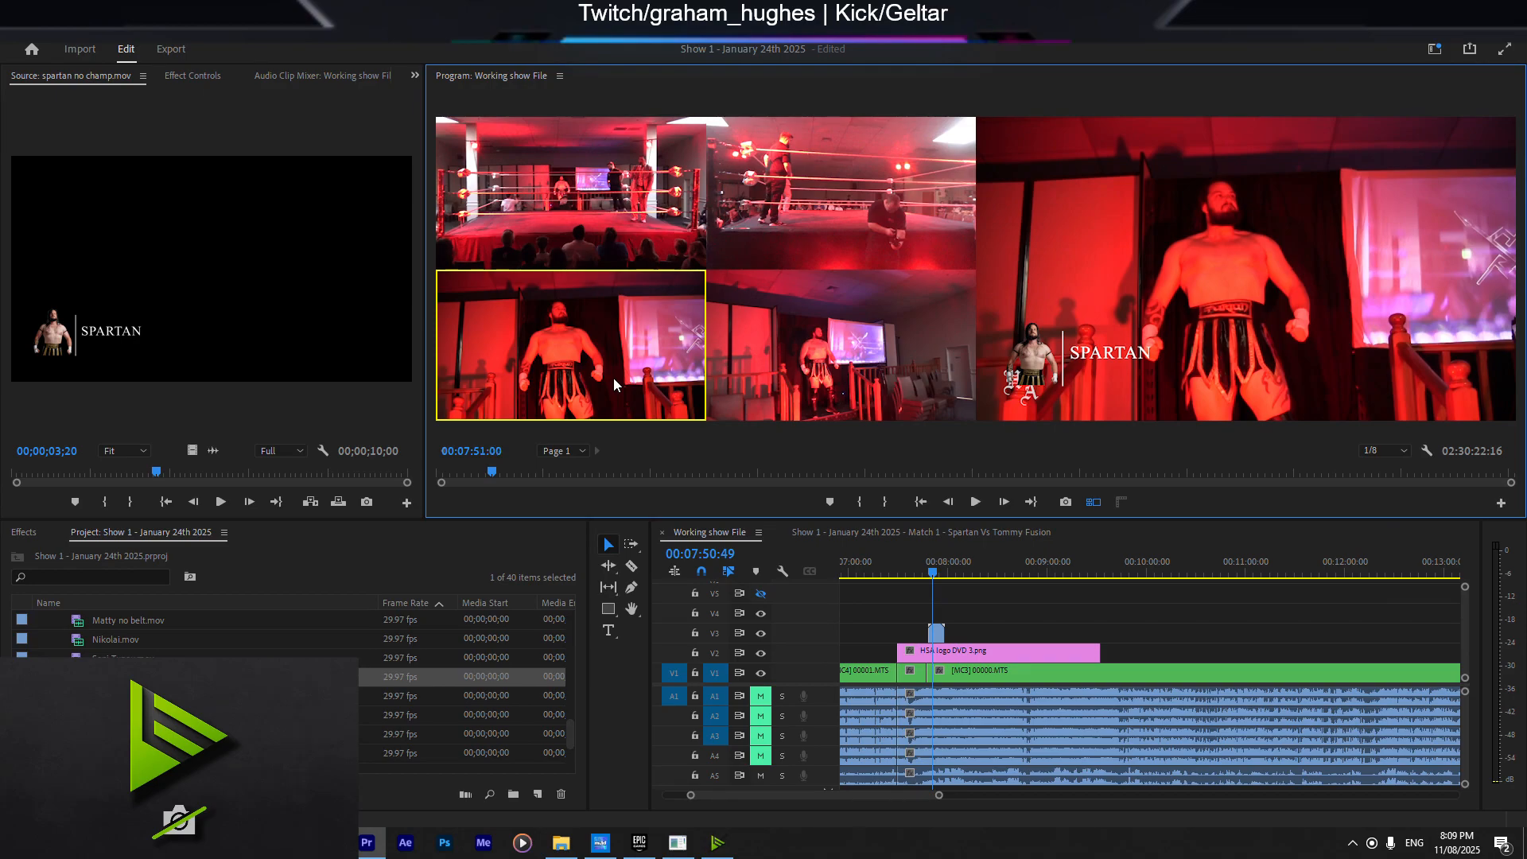
key("space")
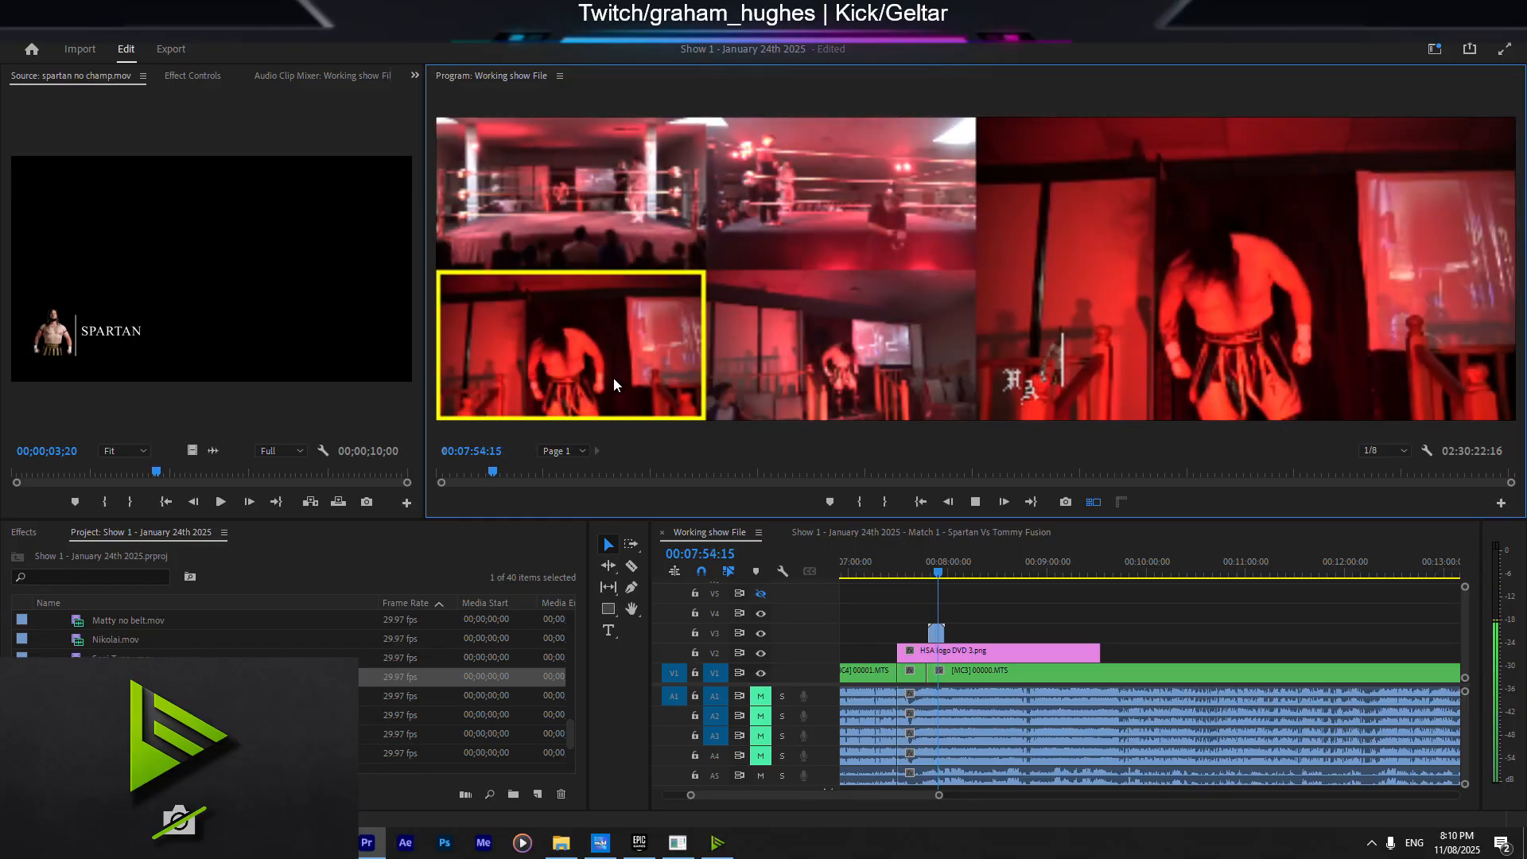
key("space")
left_click(1152, 630)
key("ctrl+s")
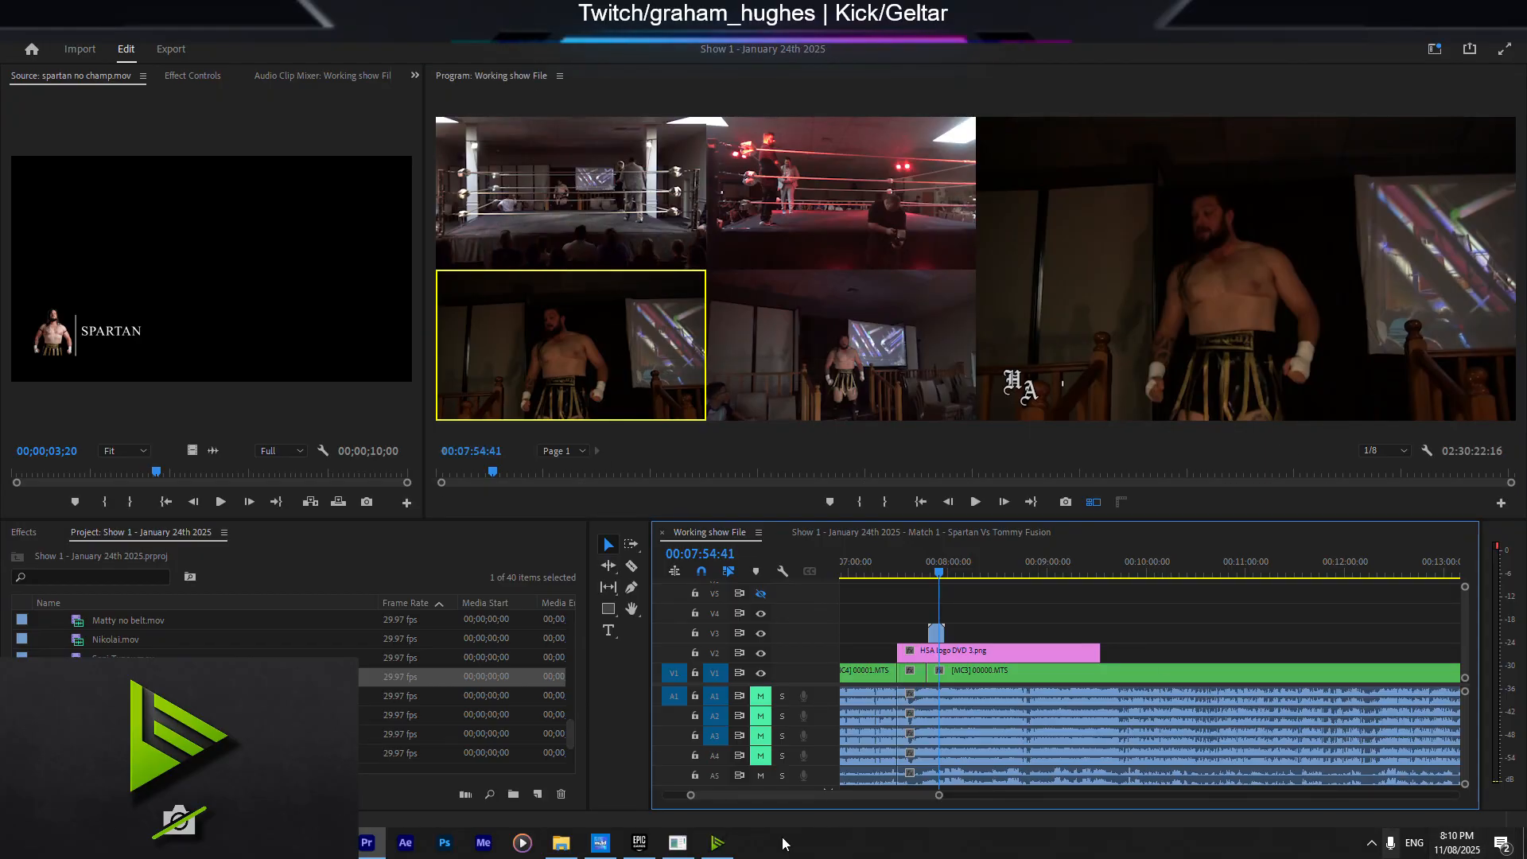
Step: Close the StreamLabs TikTok Stream Key Generator and Epic Games Launcher windows
right_click(666, 845)
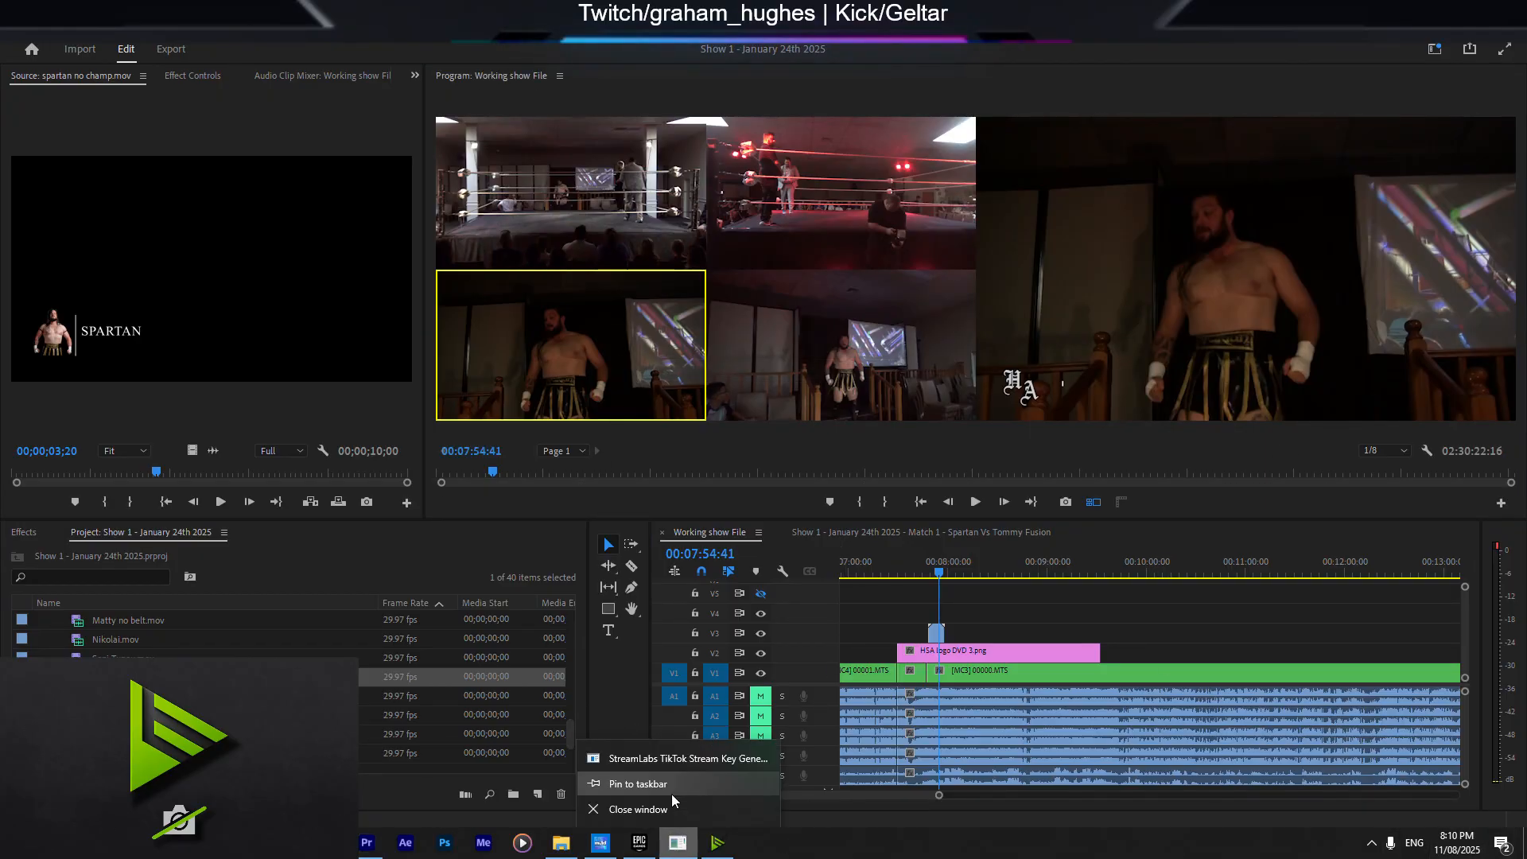
left_click(661, 809)
right_click(642, 842)
left_click(643, 805)
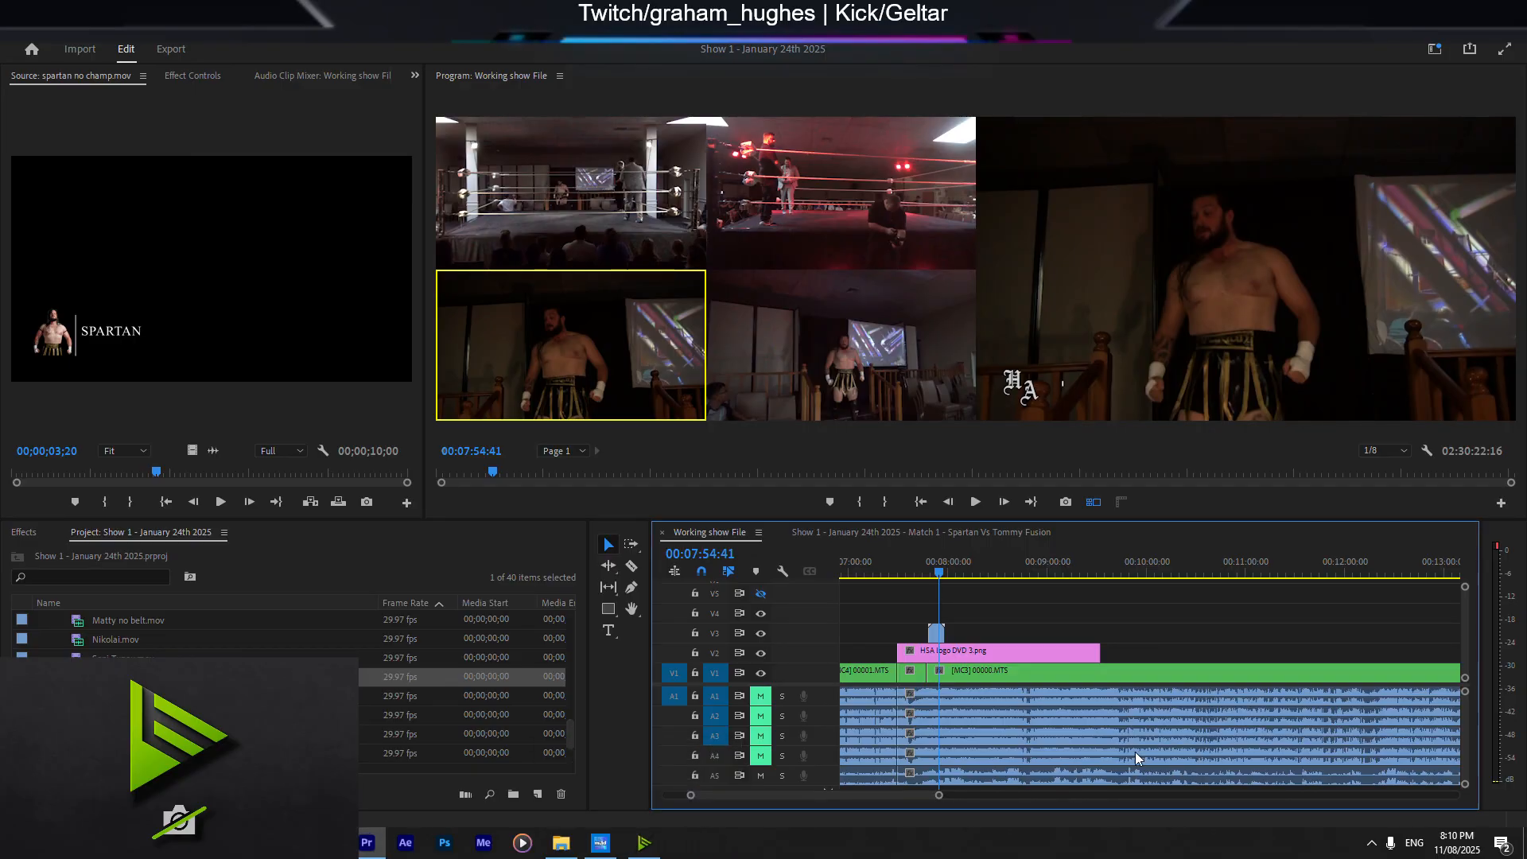
Step: Quit the Opera browser and exit the Epic Games Launcher still running in the background
left_click(1368, 843)
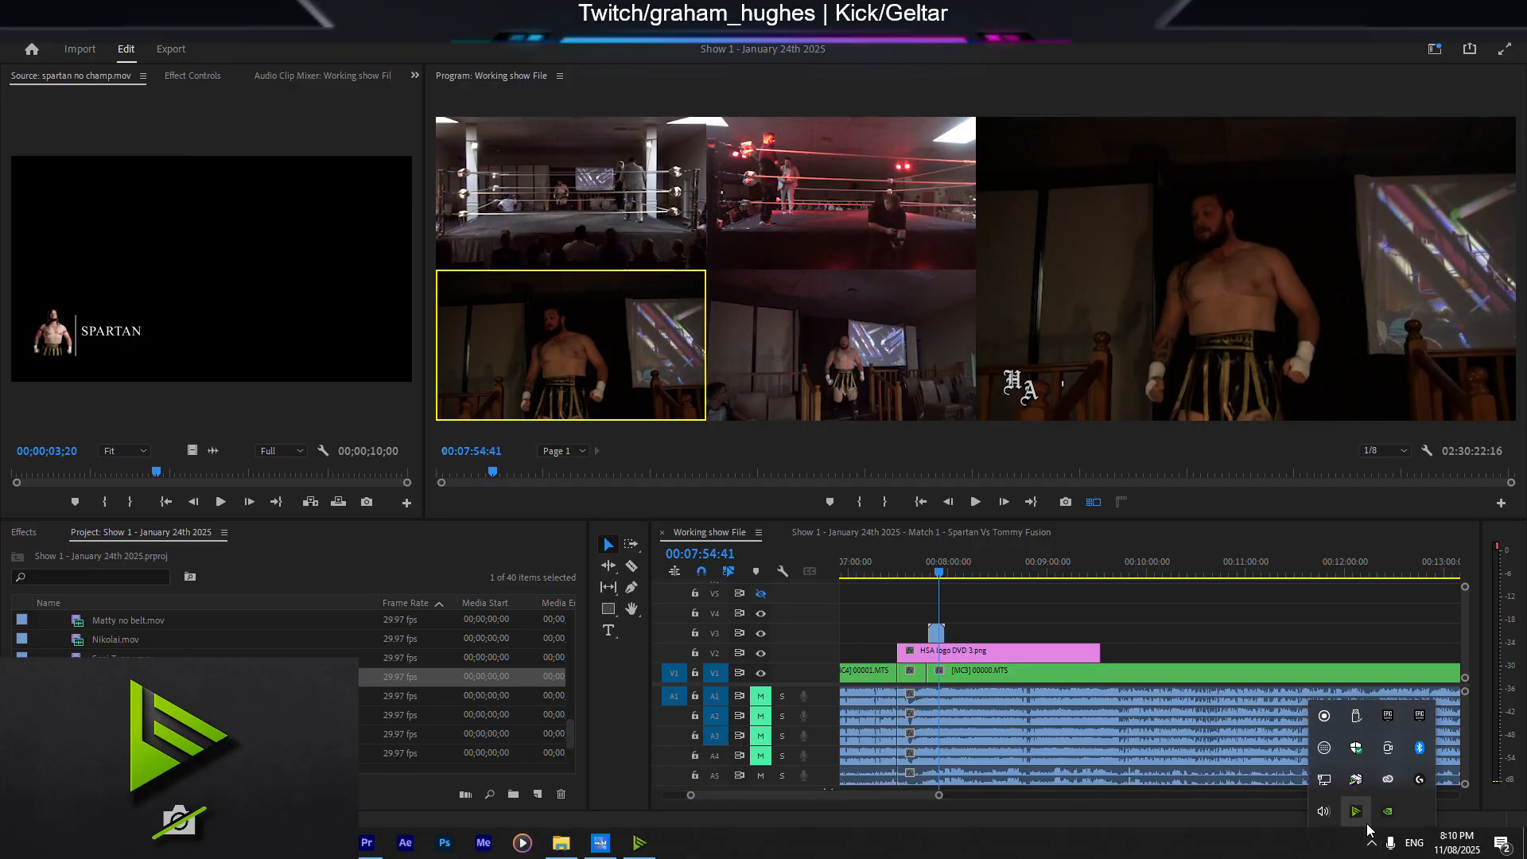
right_click(327, 843)
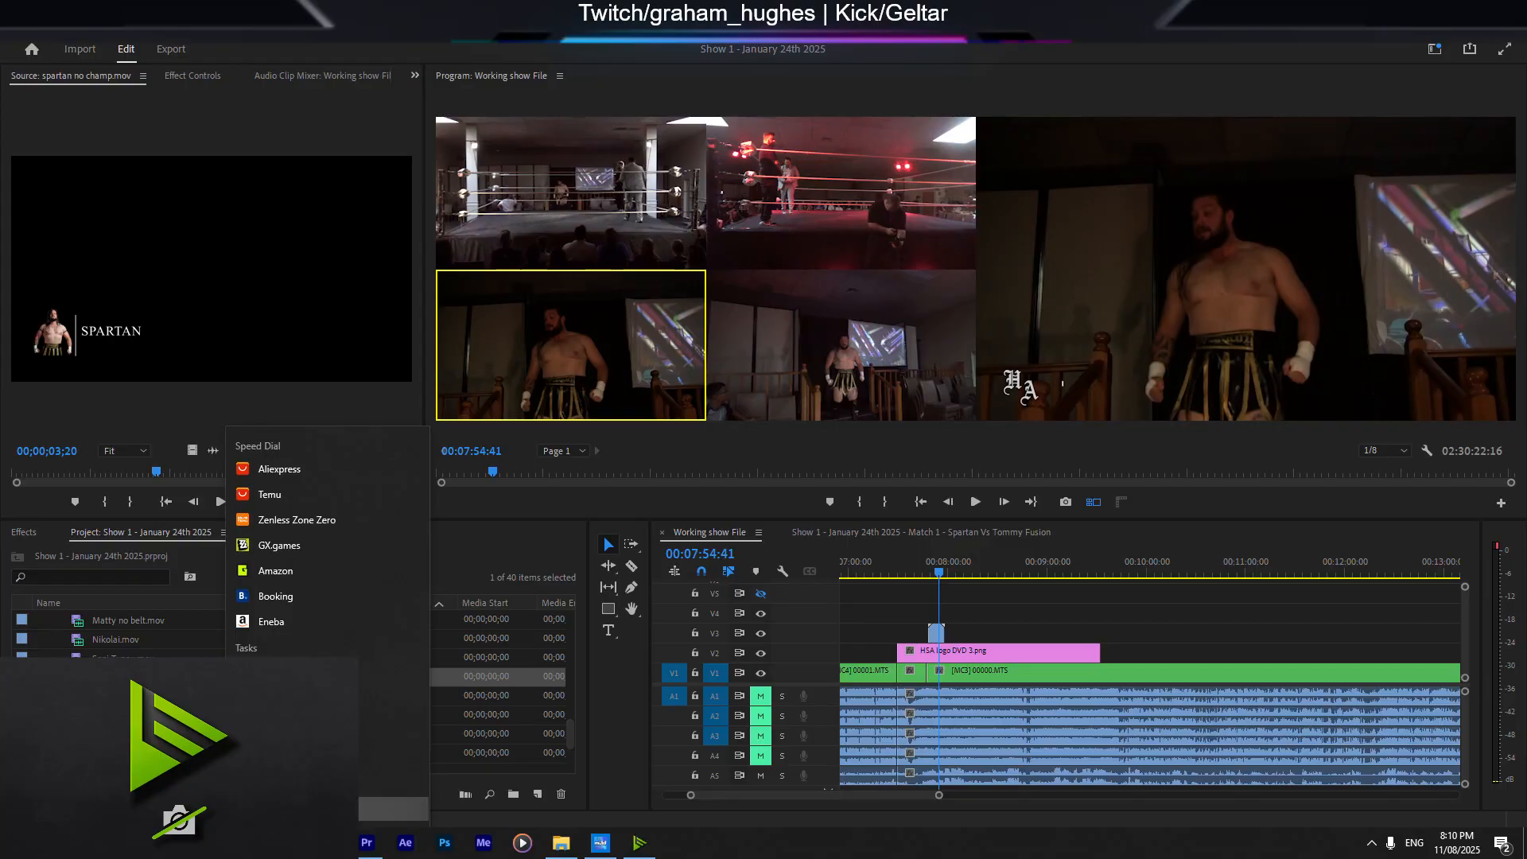
left_click(390, 808)
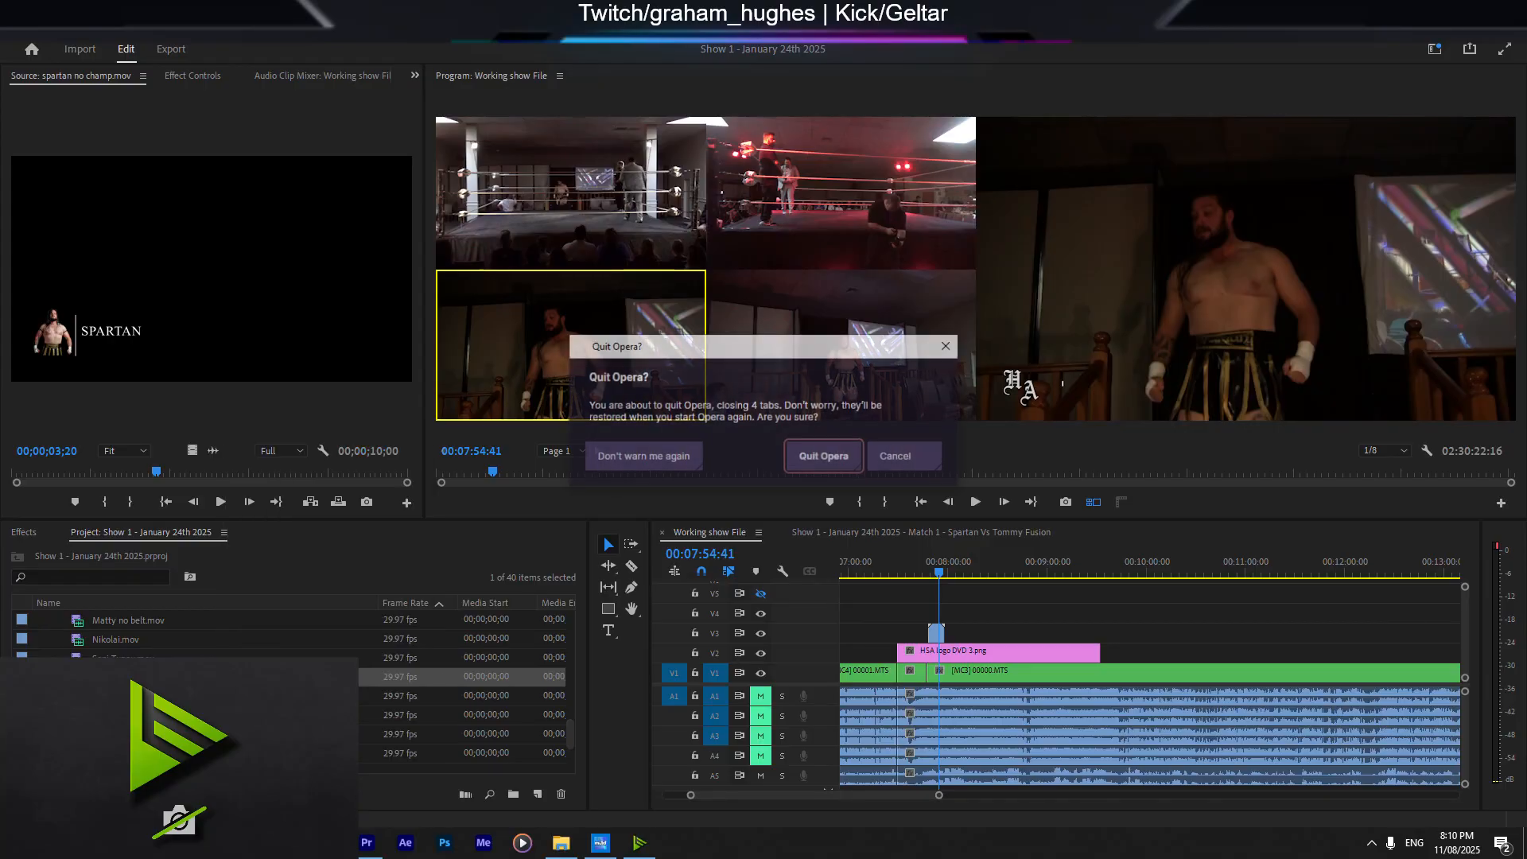
left_click(856, 461)
left_click(1371, 842)
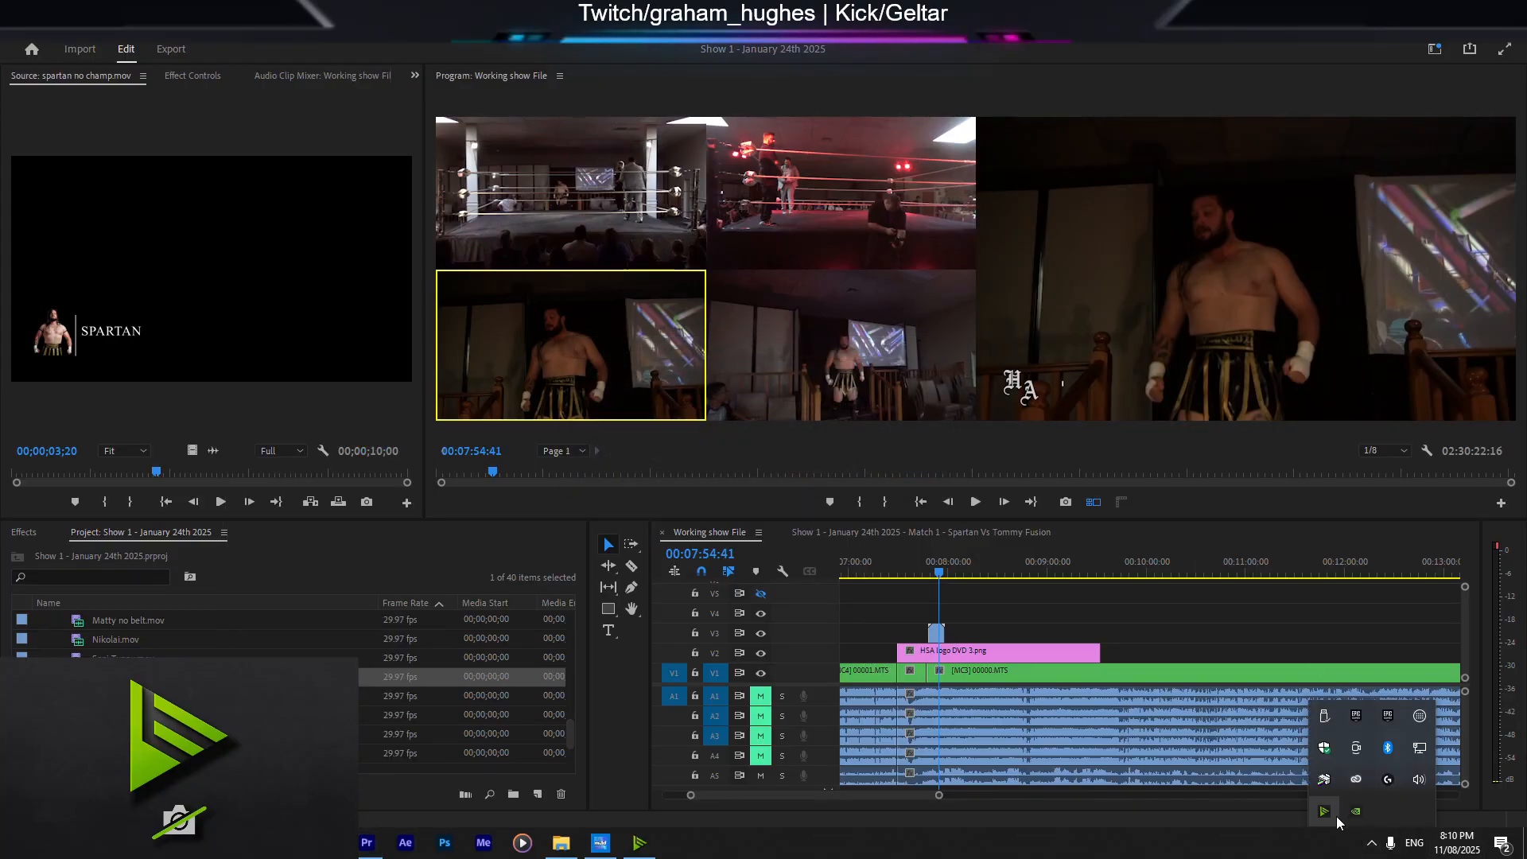
right_click(1356, 716)
left_click(1367, 704)
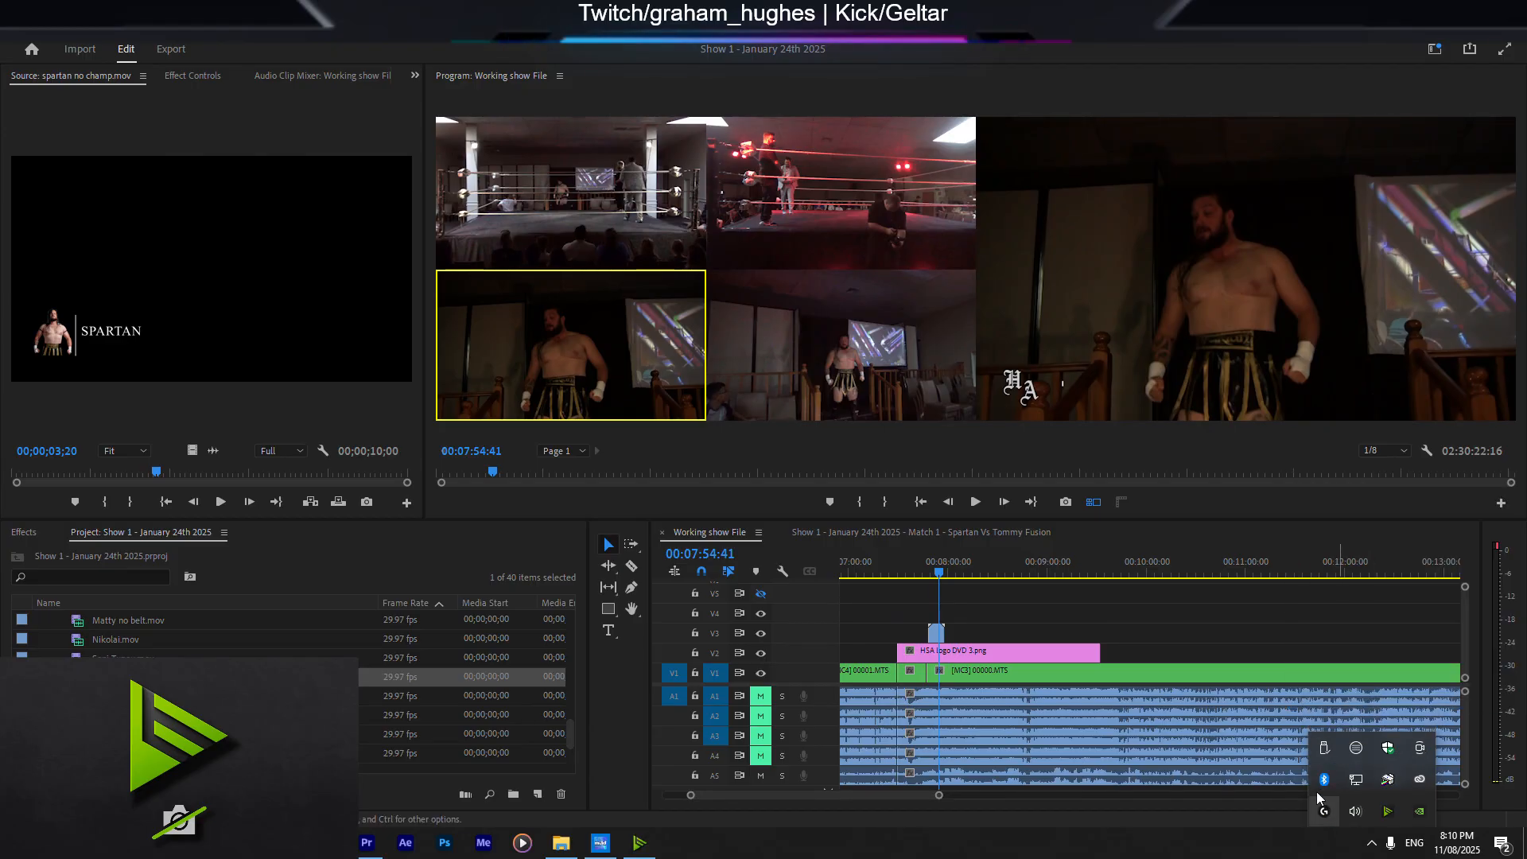
left_click(1035, 536)
Step: Record live multicam switches from 00:07:54:41, cutting to cameras 4, 1, 3, 4, 3, 4, 1, 3 and 2, and stop at 00:08:37:25
left_click(627, 342)
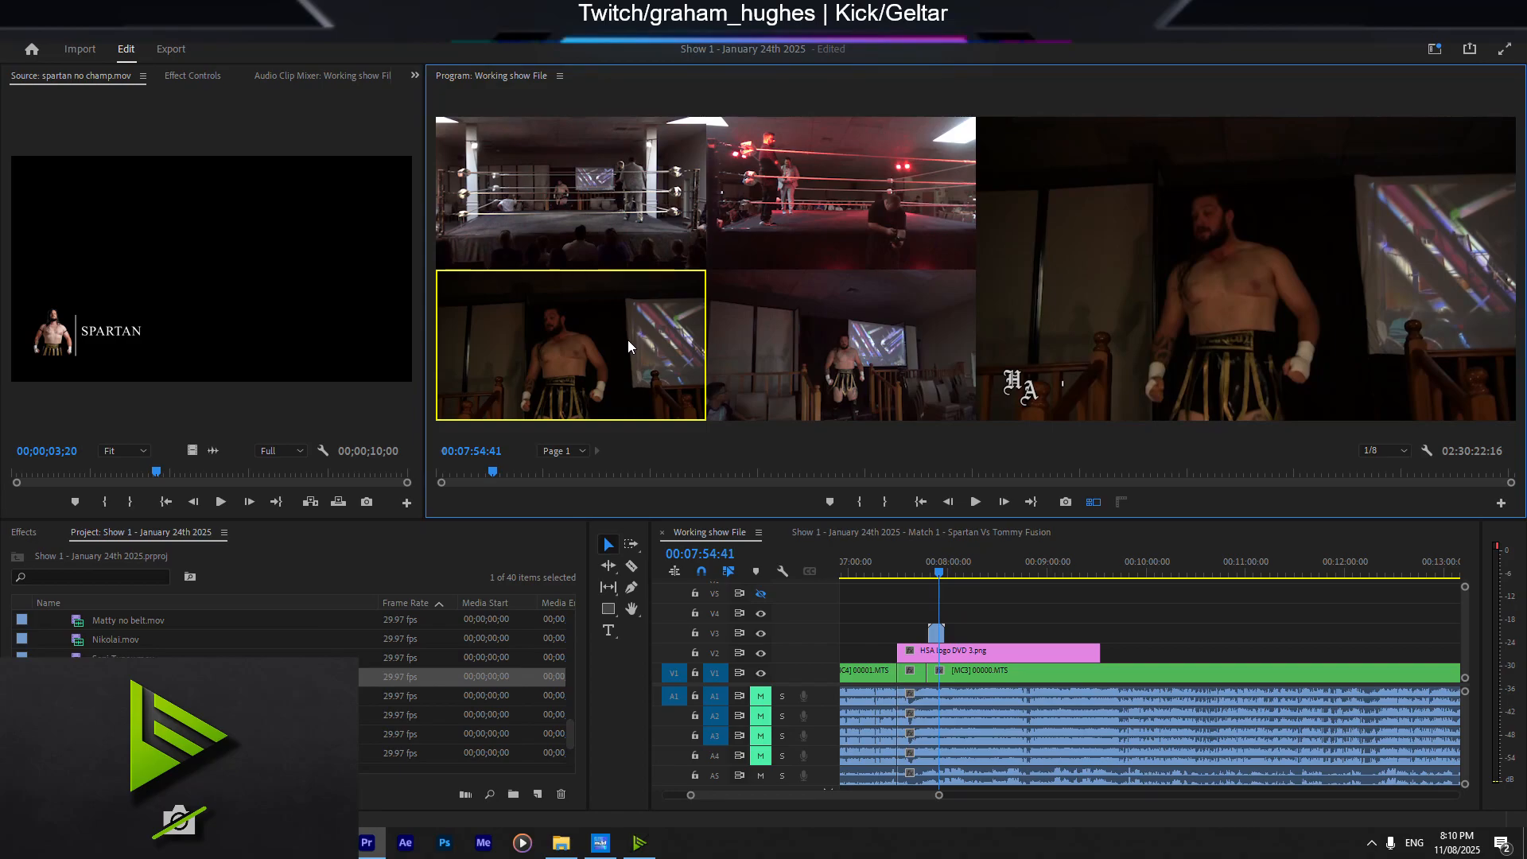
key("space")
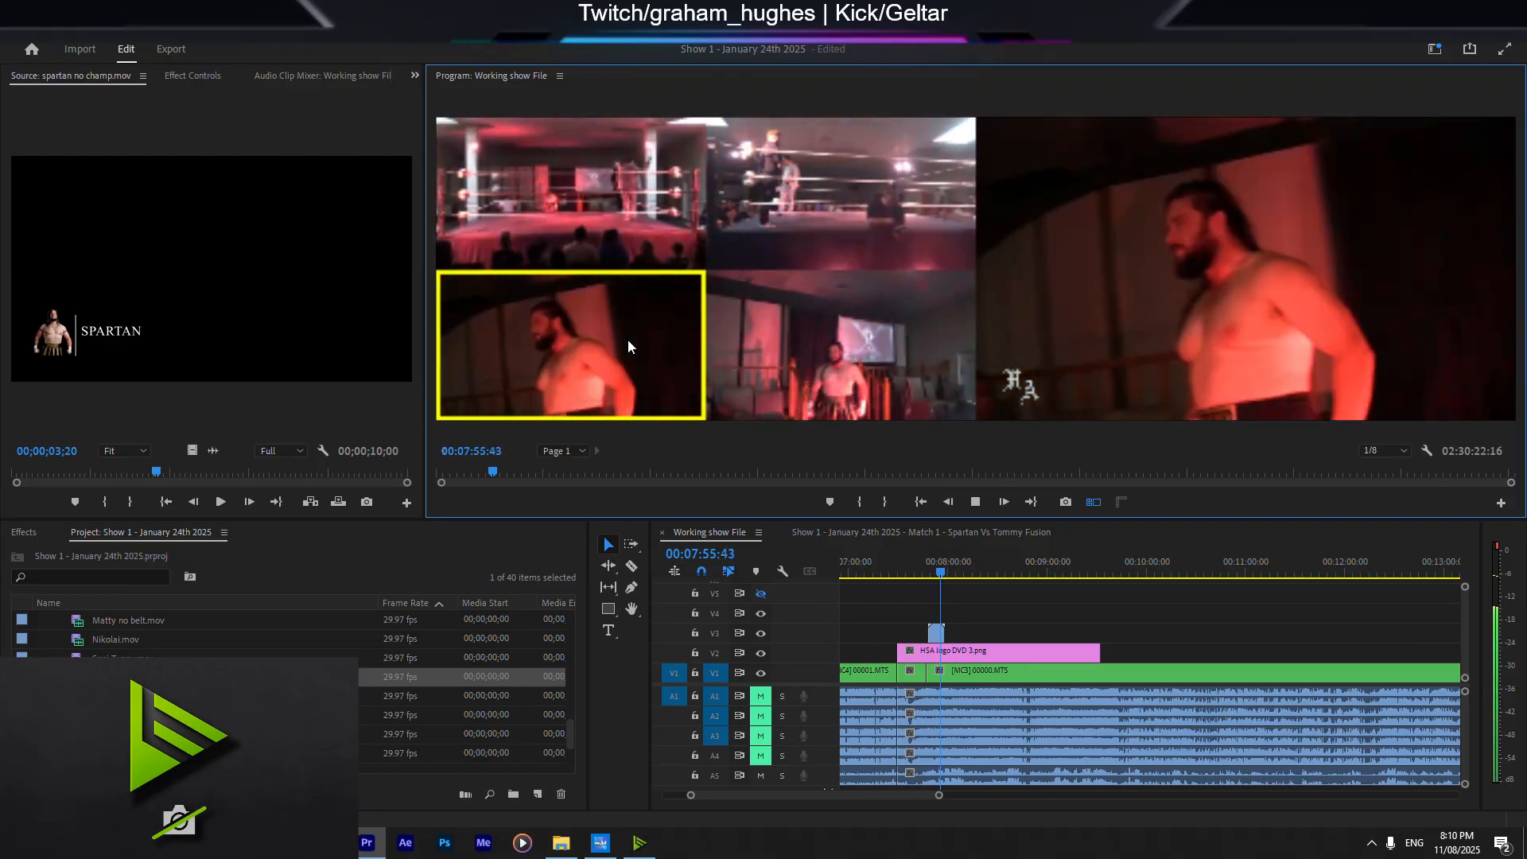
key("4")
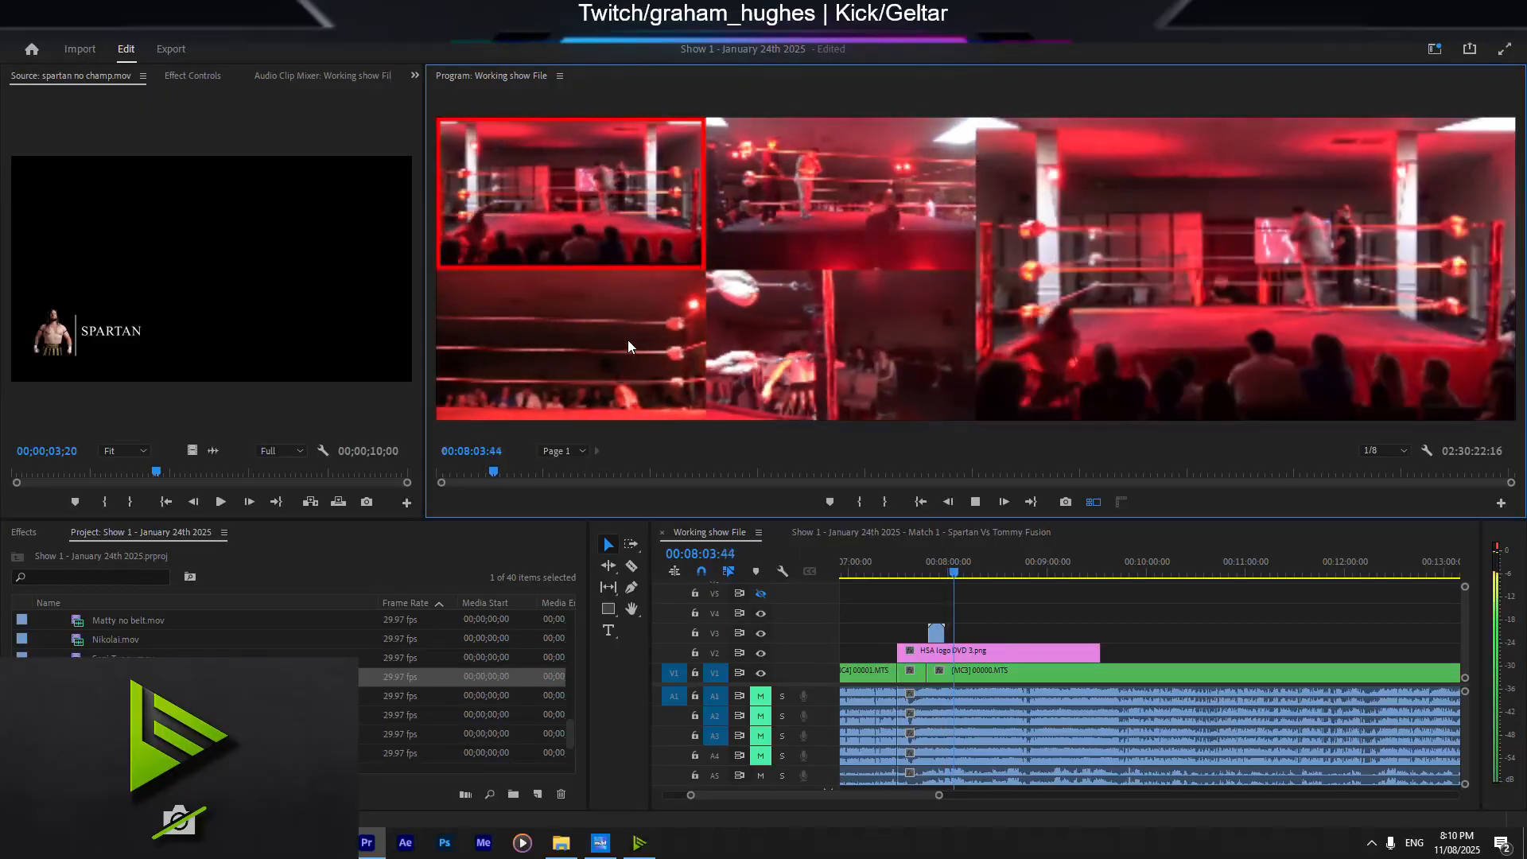
key("1")
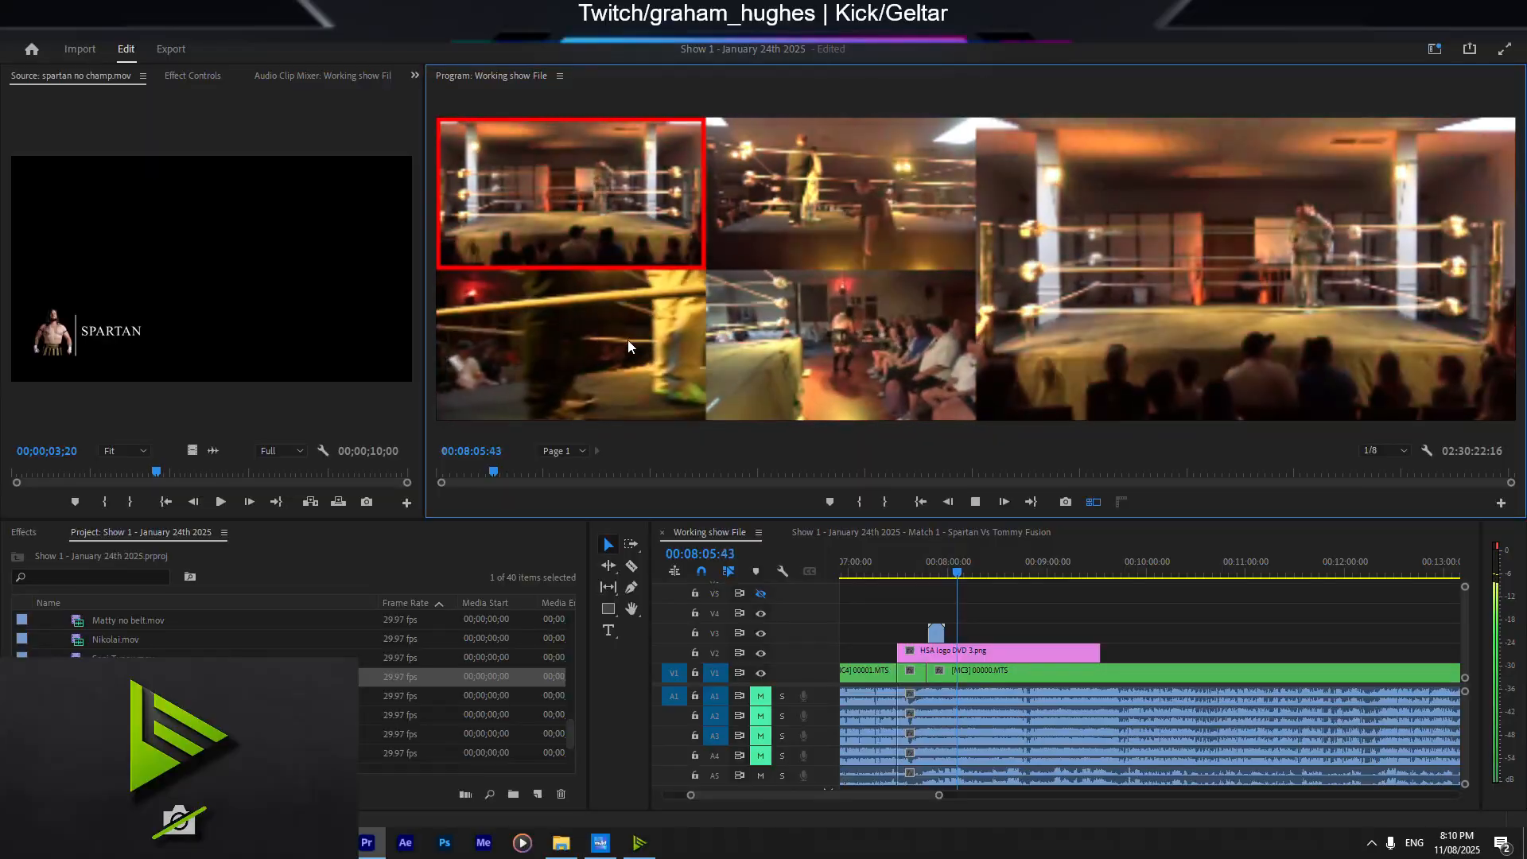
left_click(628, 342)
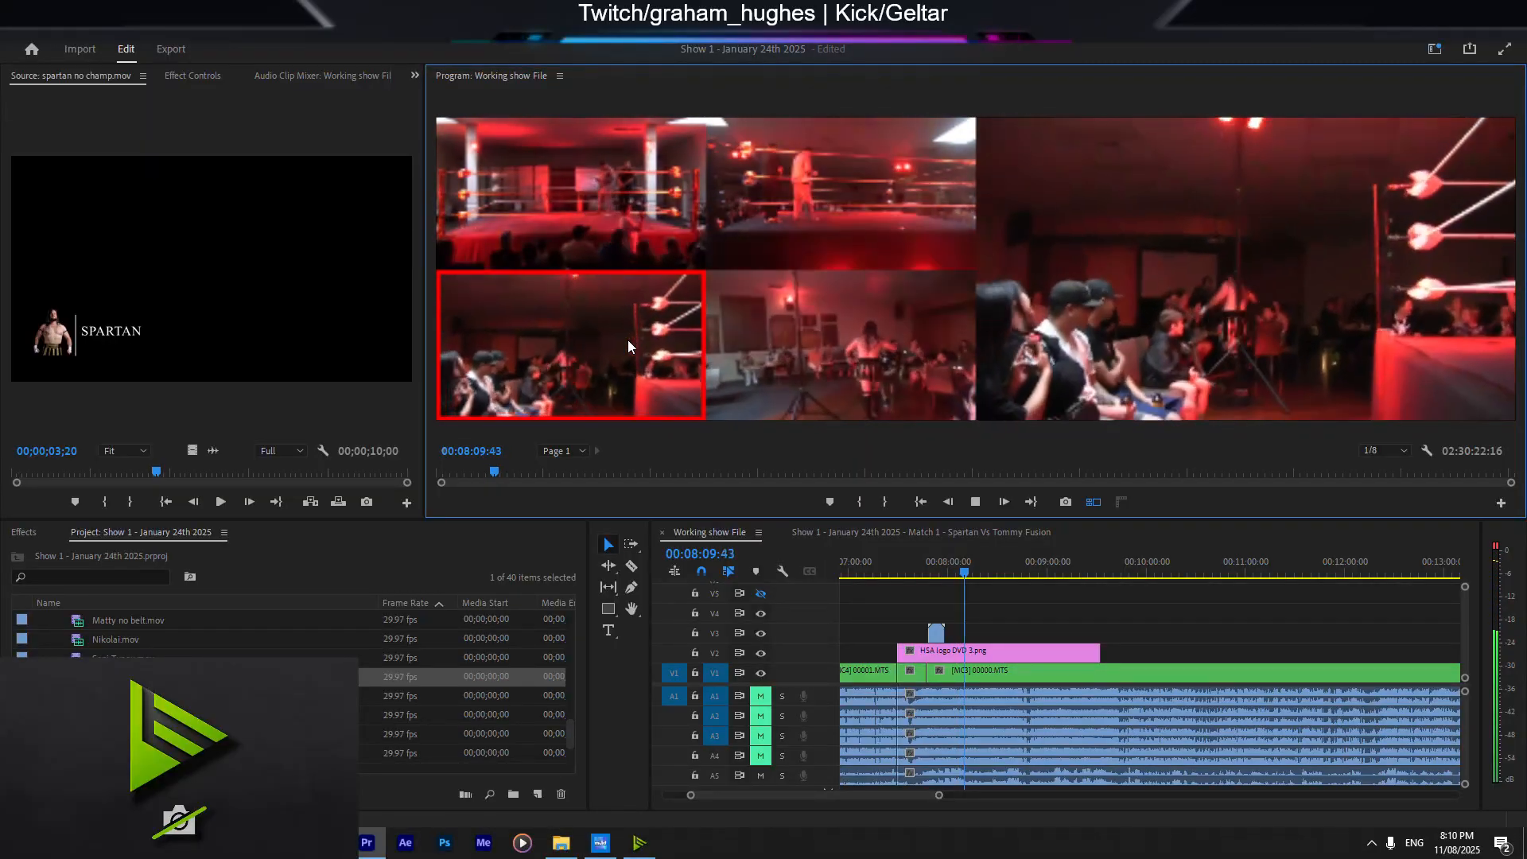
key("4")
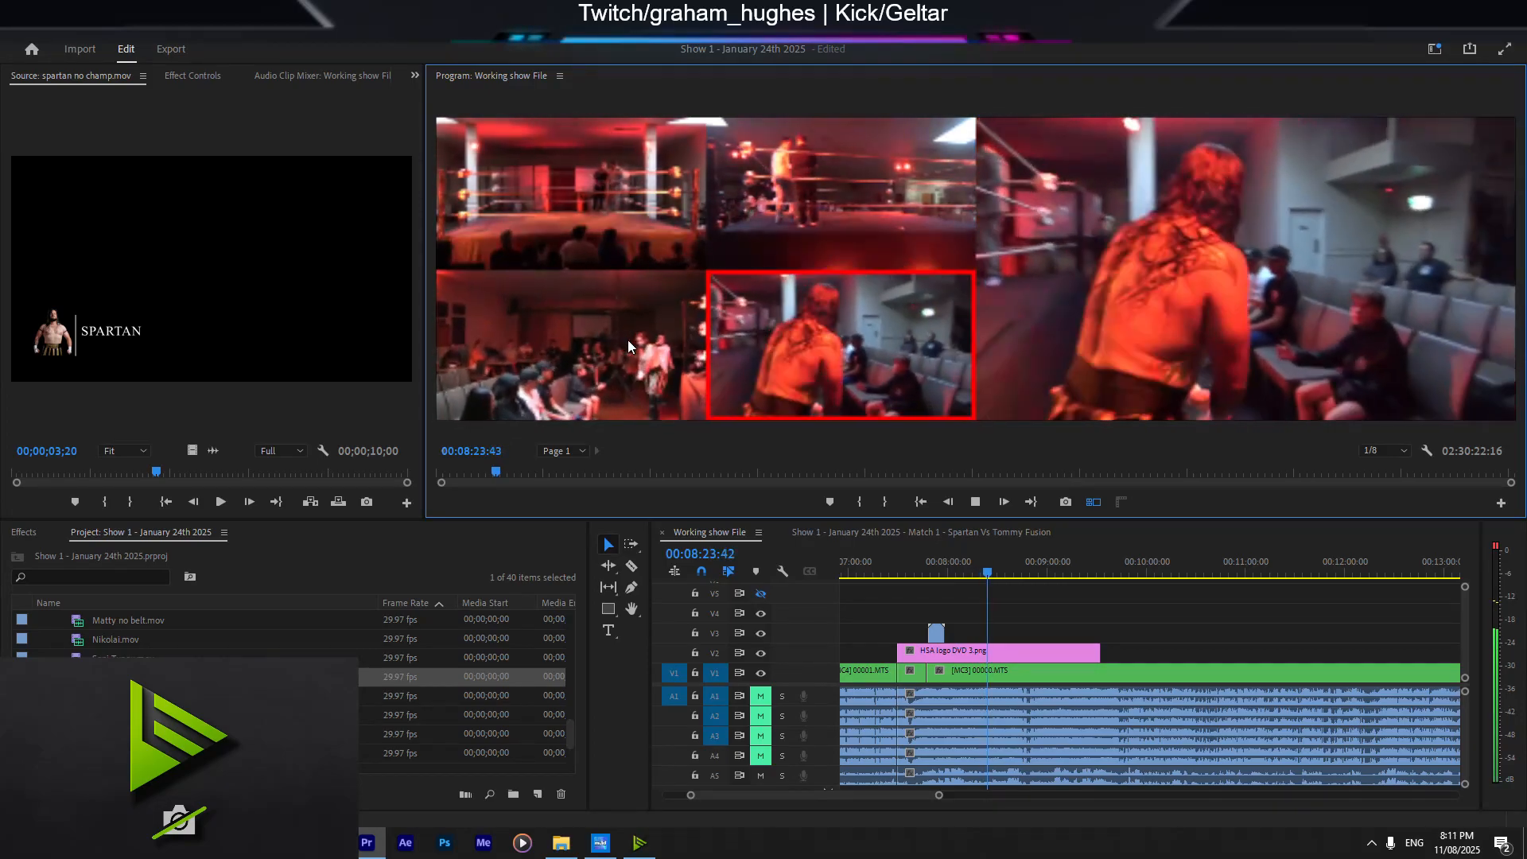
left_click(628, 340)
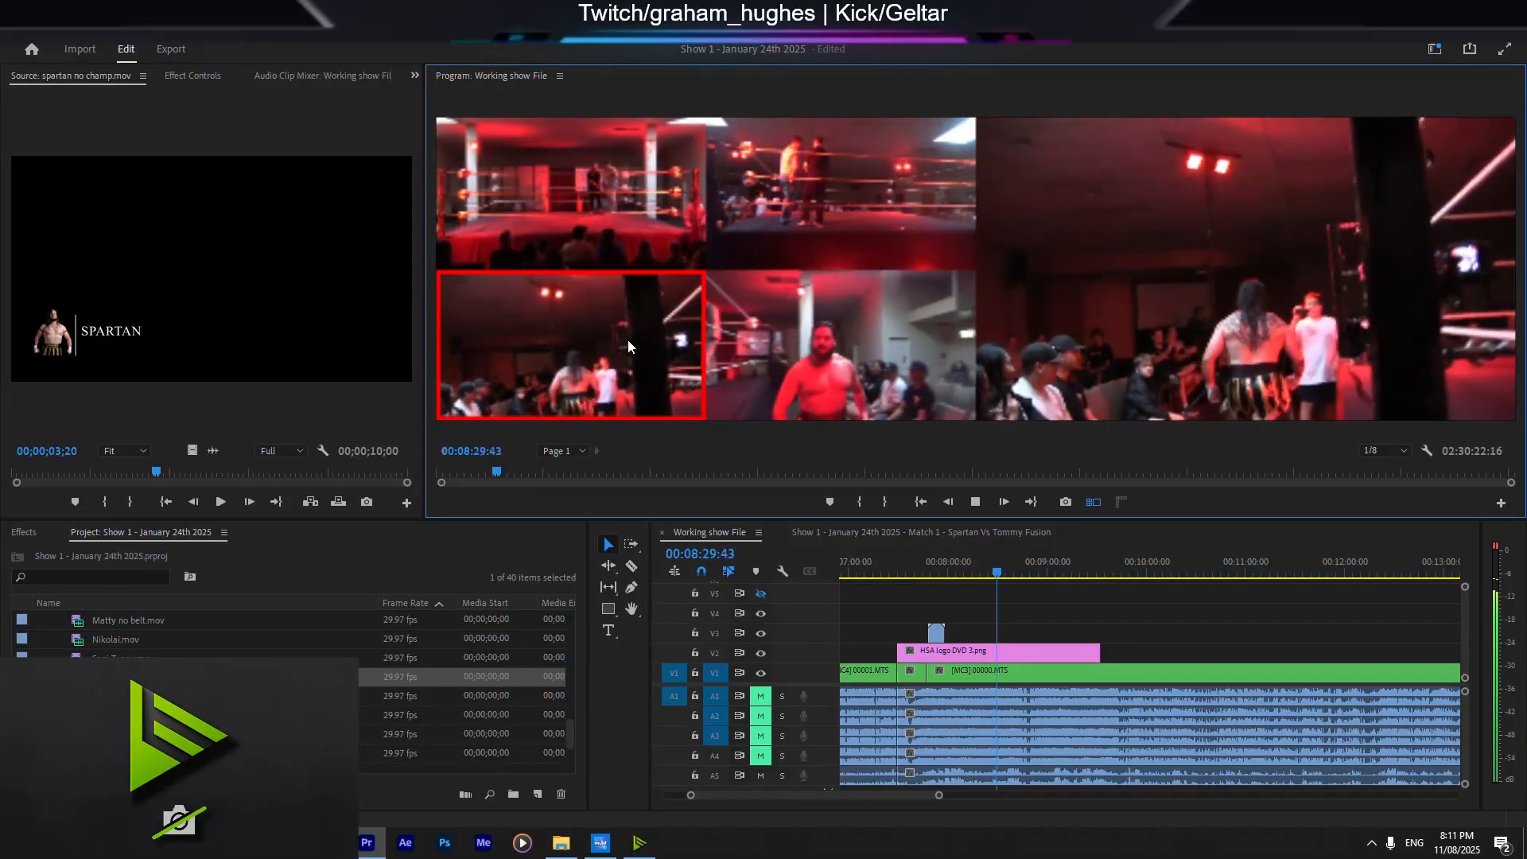
key("4")
key("1")
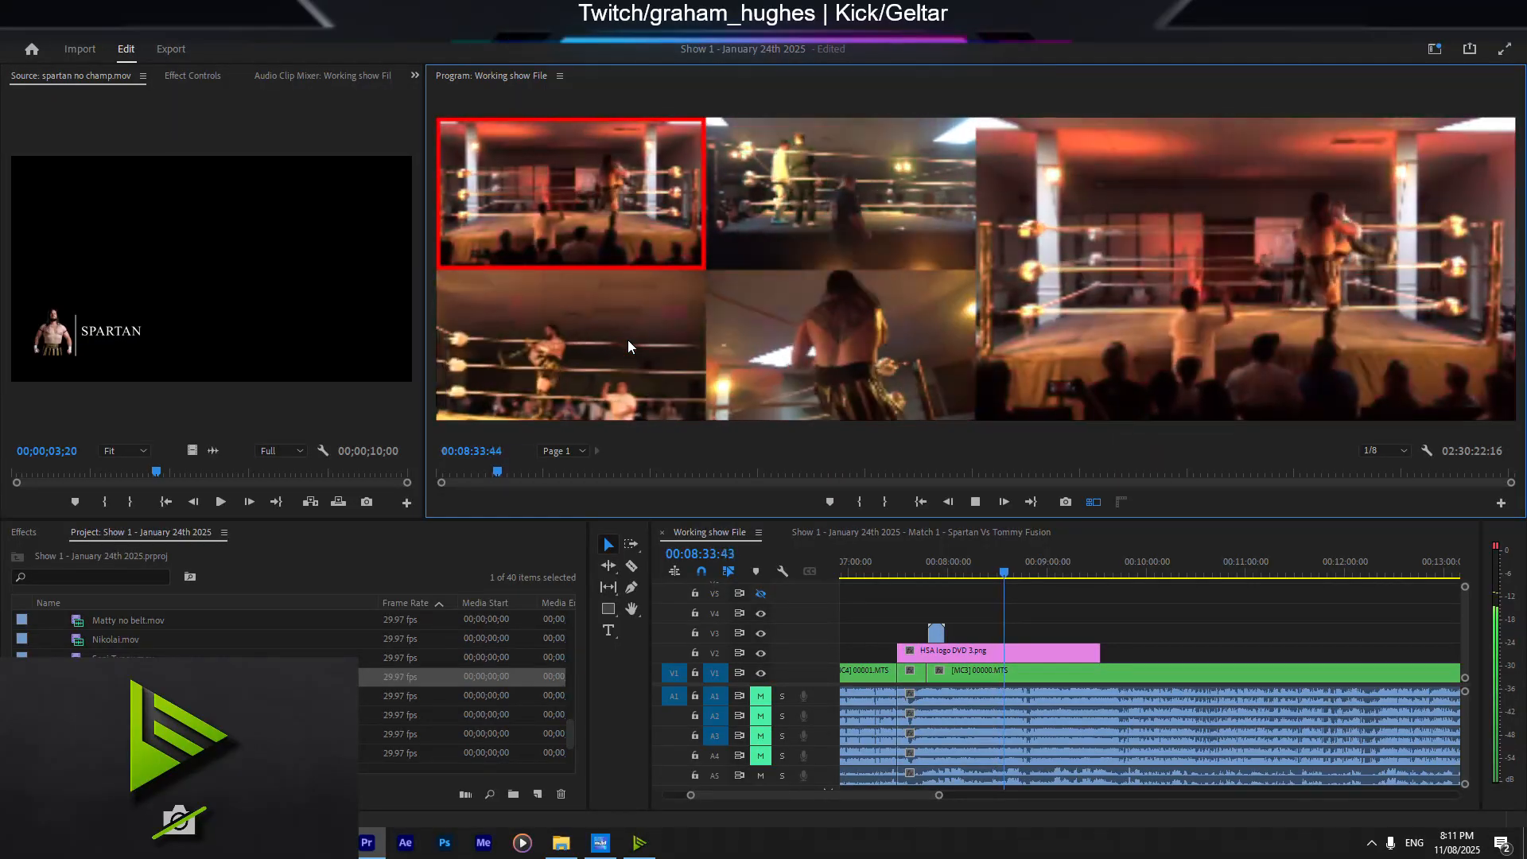
key("3")
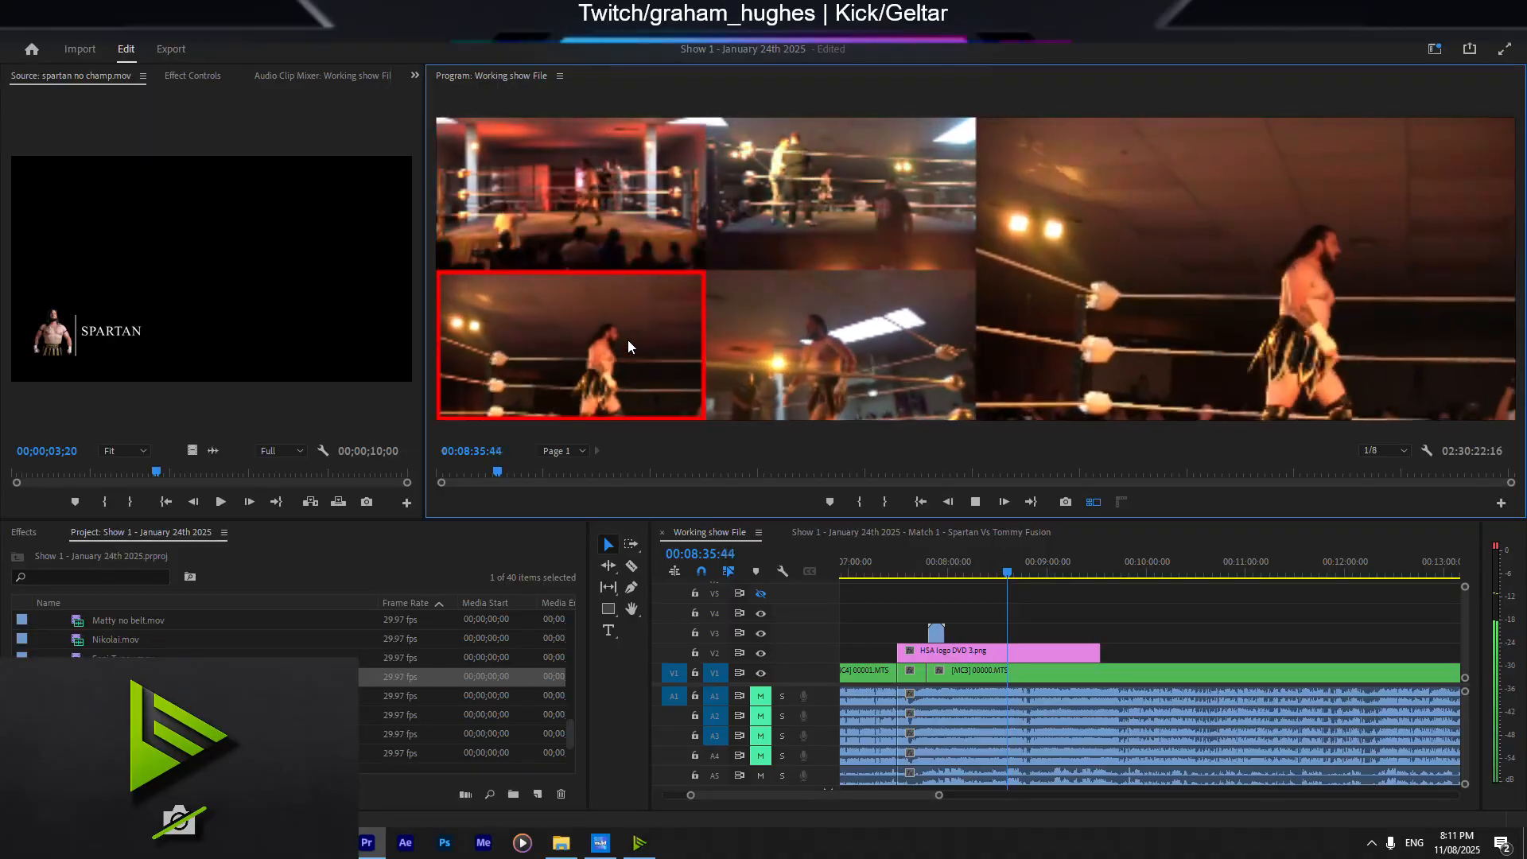
key("2")
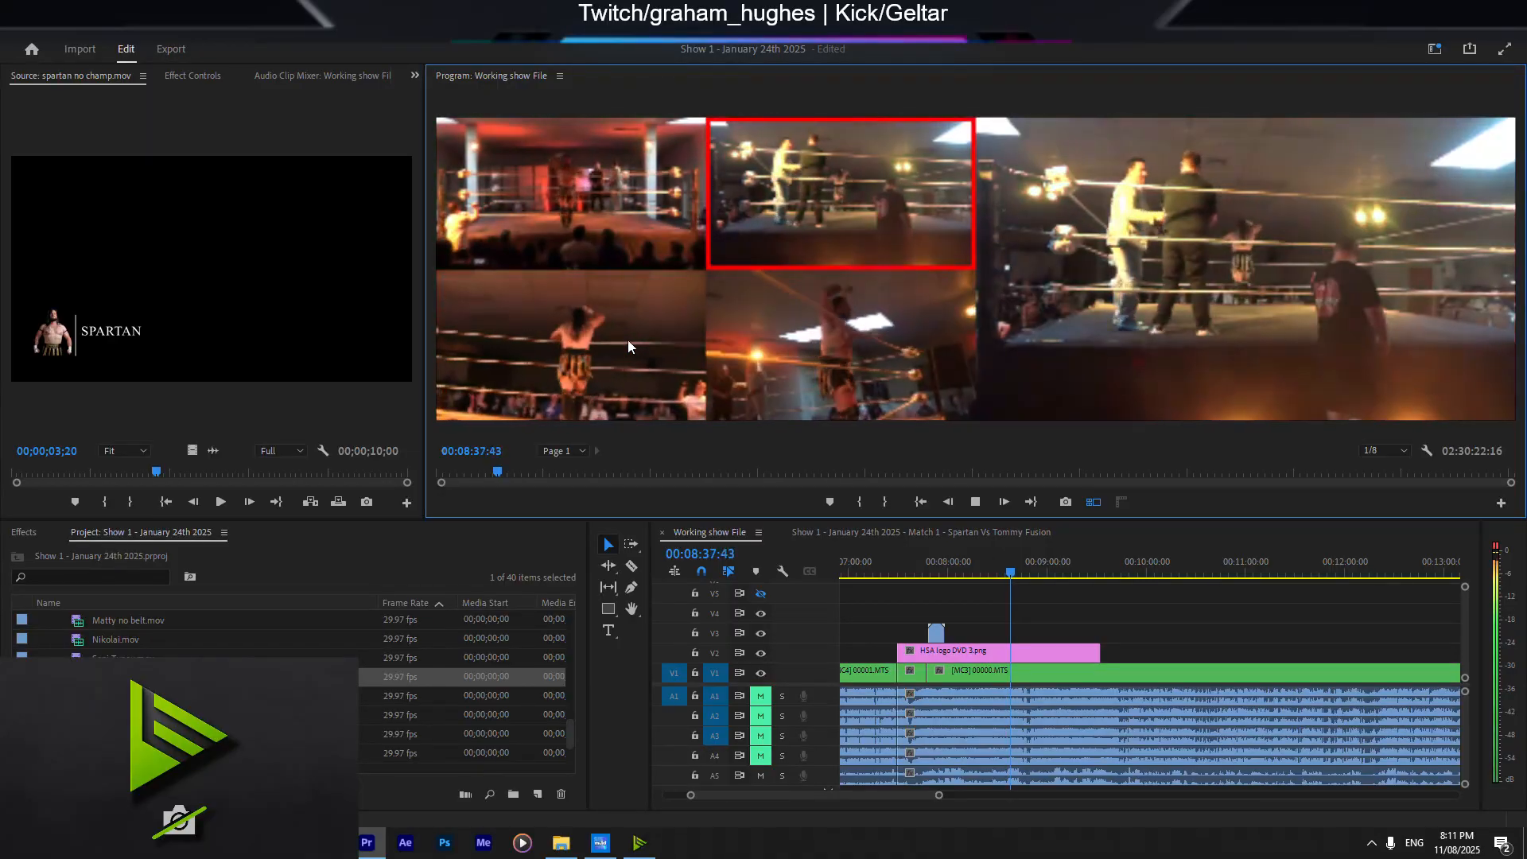
key("space")
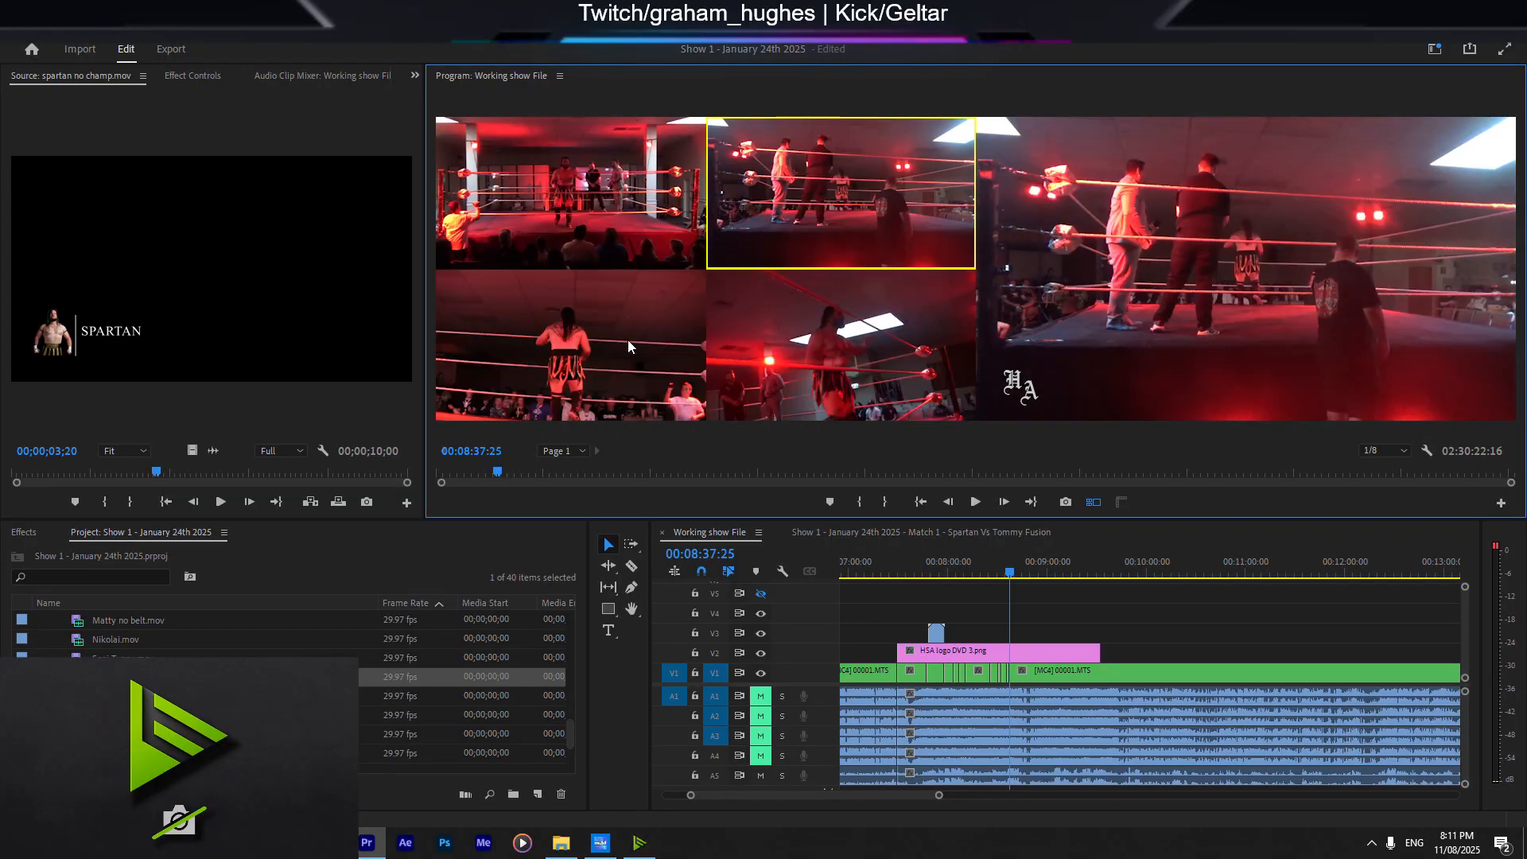
Step: Use camera 4 from 00:08:37:25, cut to camera 1 at about 00:08:45, and save the project
key("4")
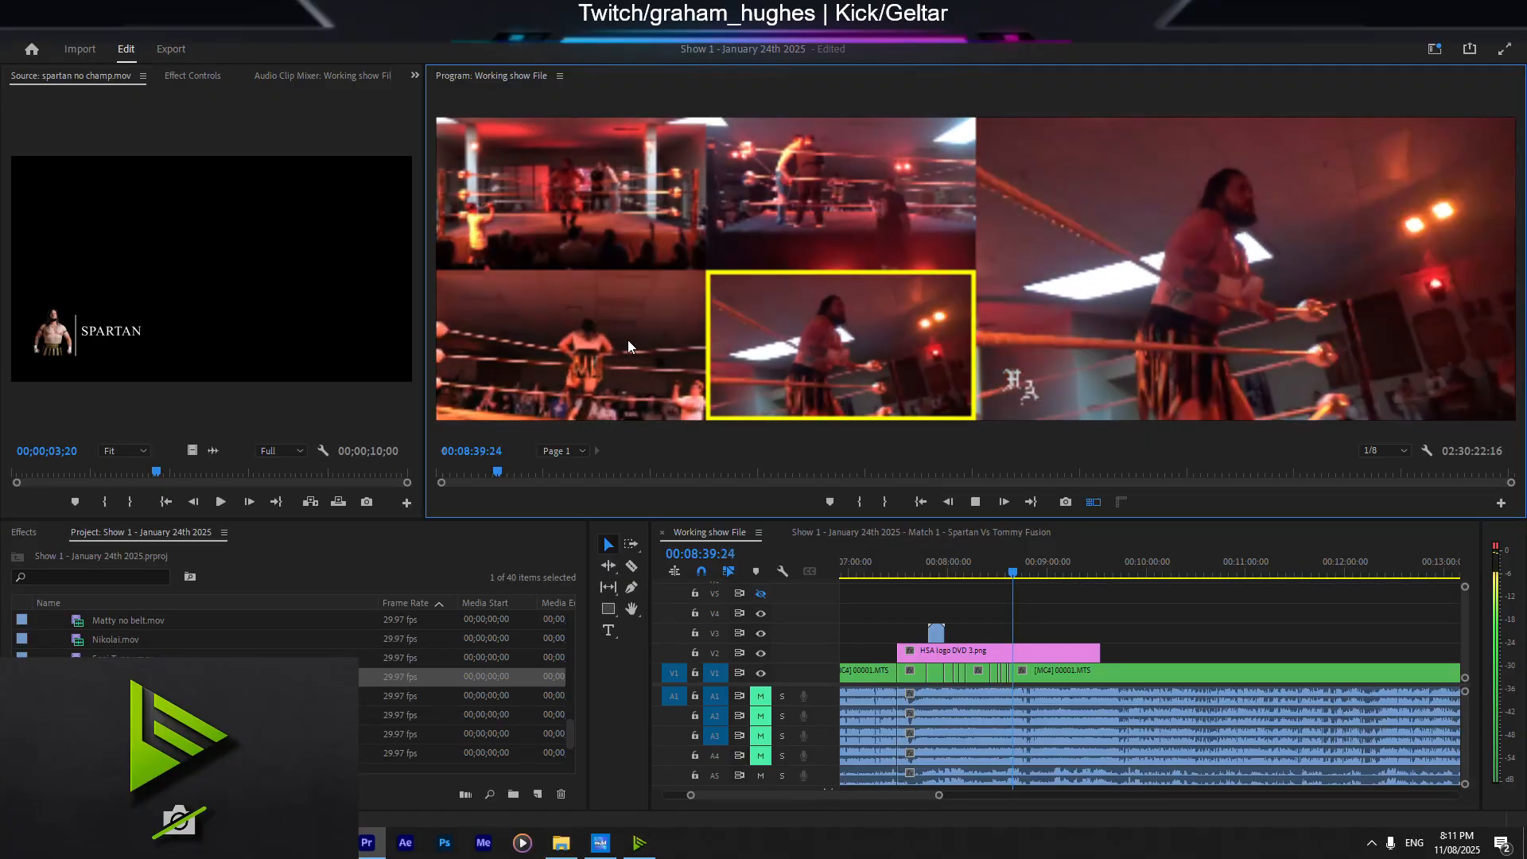
key("1")
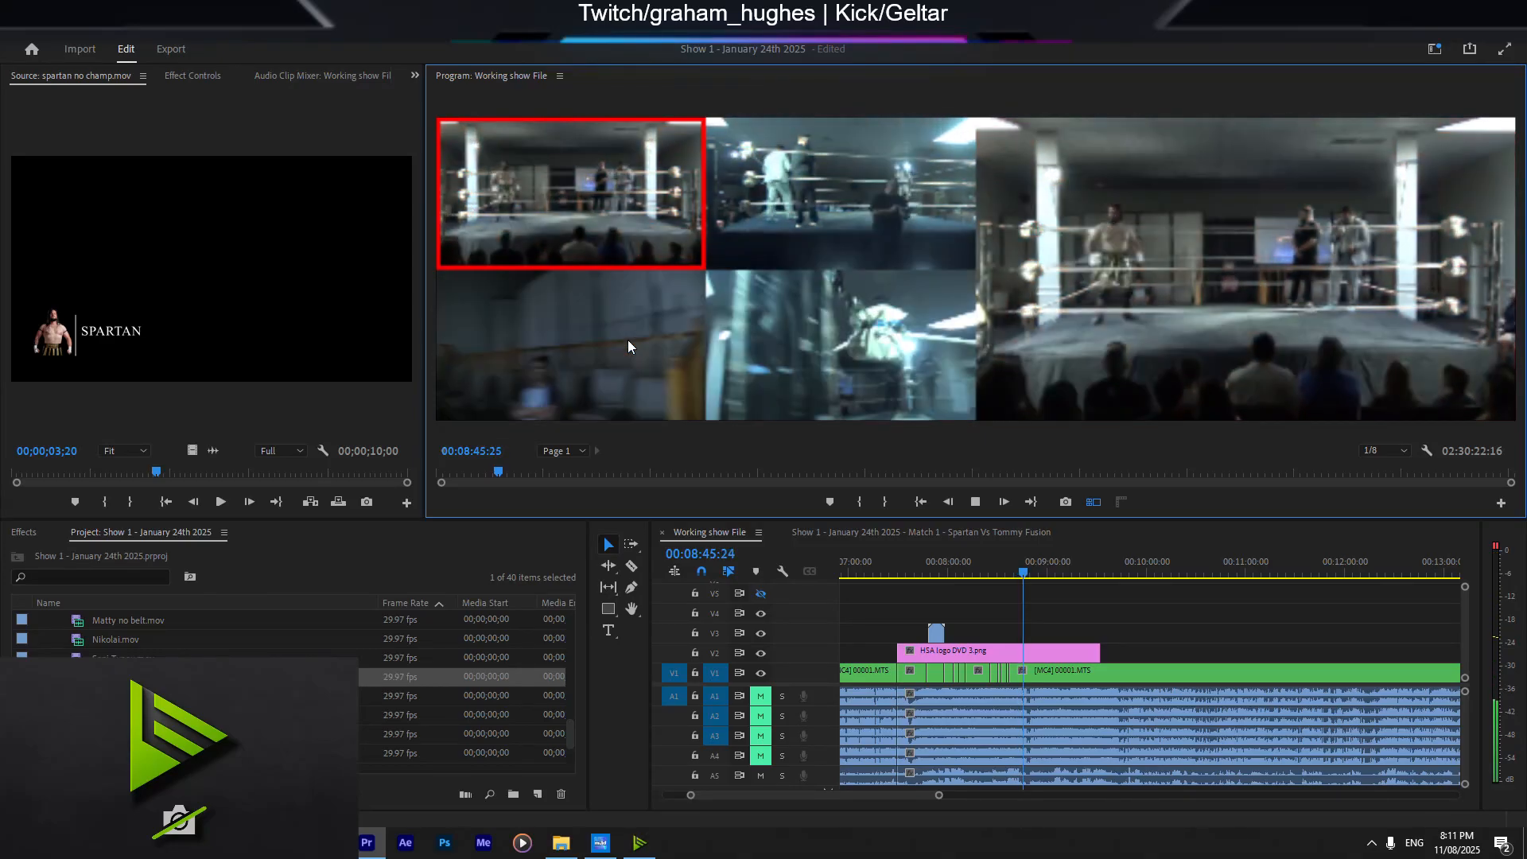
key("space")
key("ctrl+s")
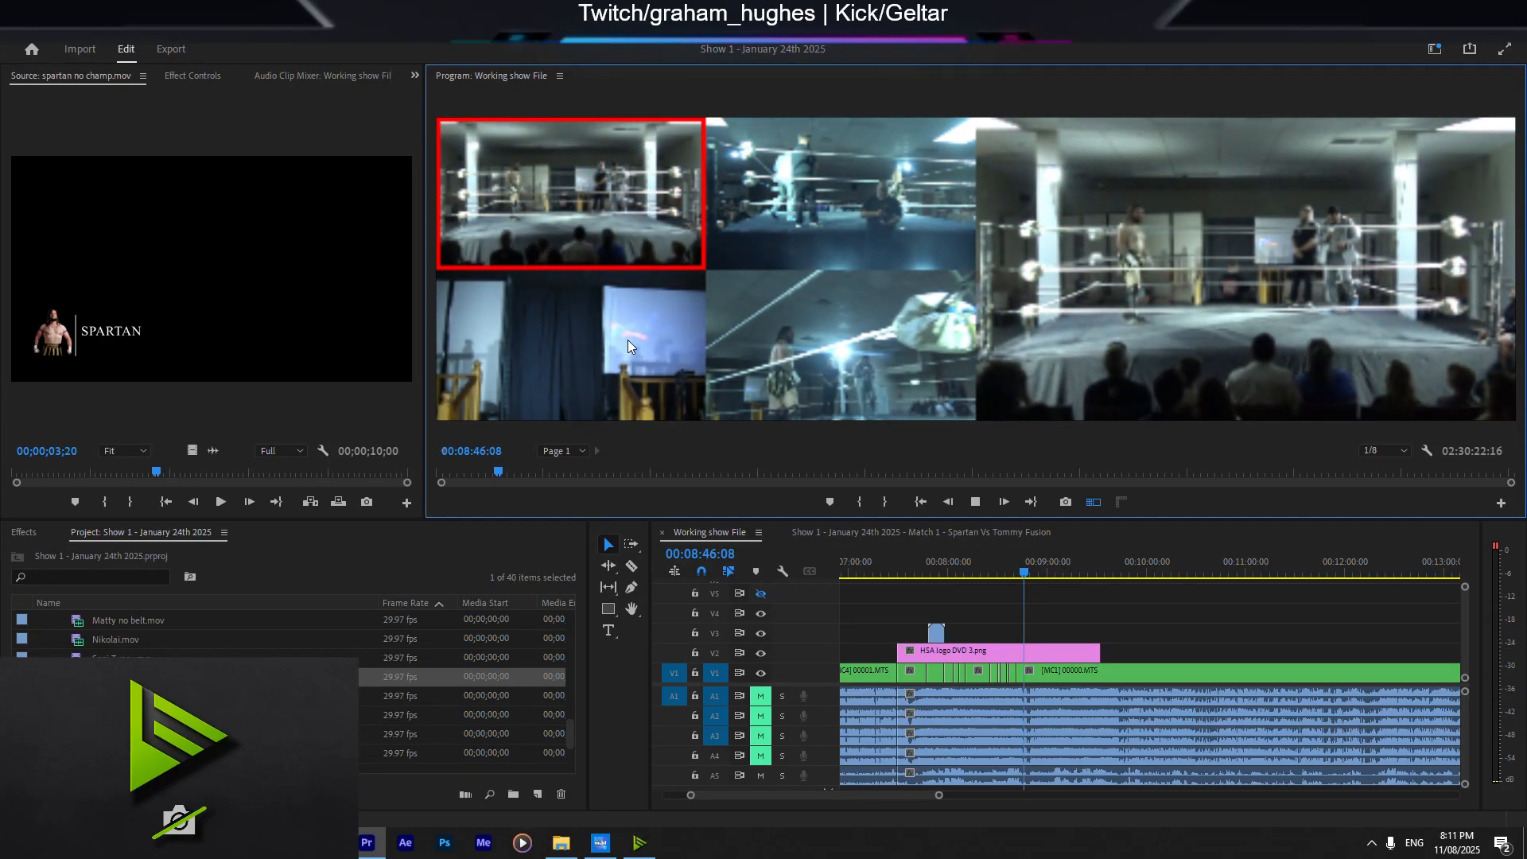
Step: Play on to the second wrestler's entrance, cut to camera 3 at about 00:09:03, and stop at 00:09:04:42
key("space")
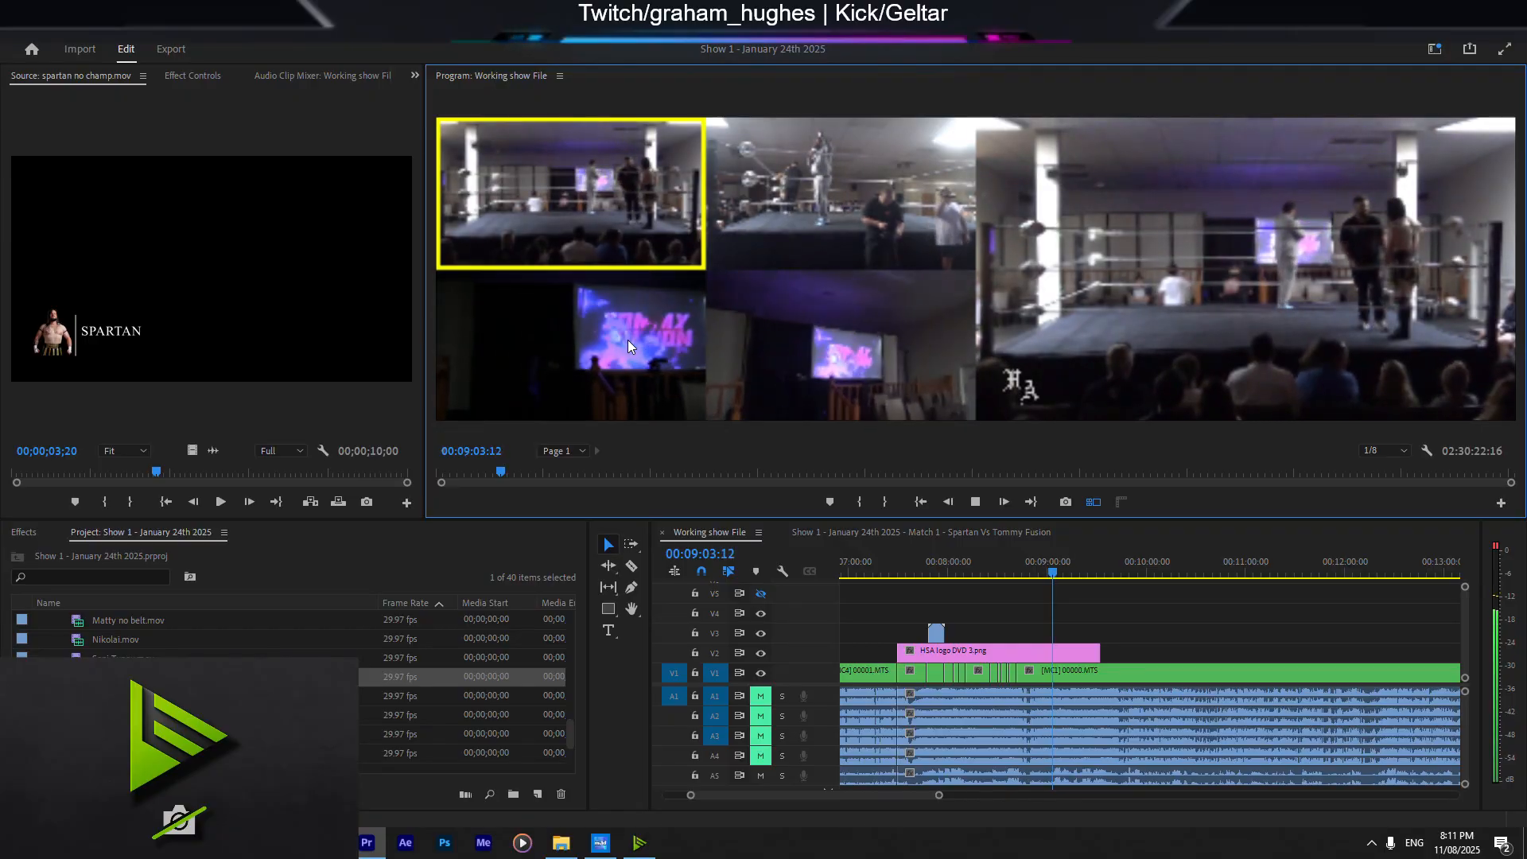
left_click(628, 341)
key("space")
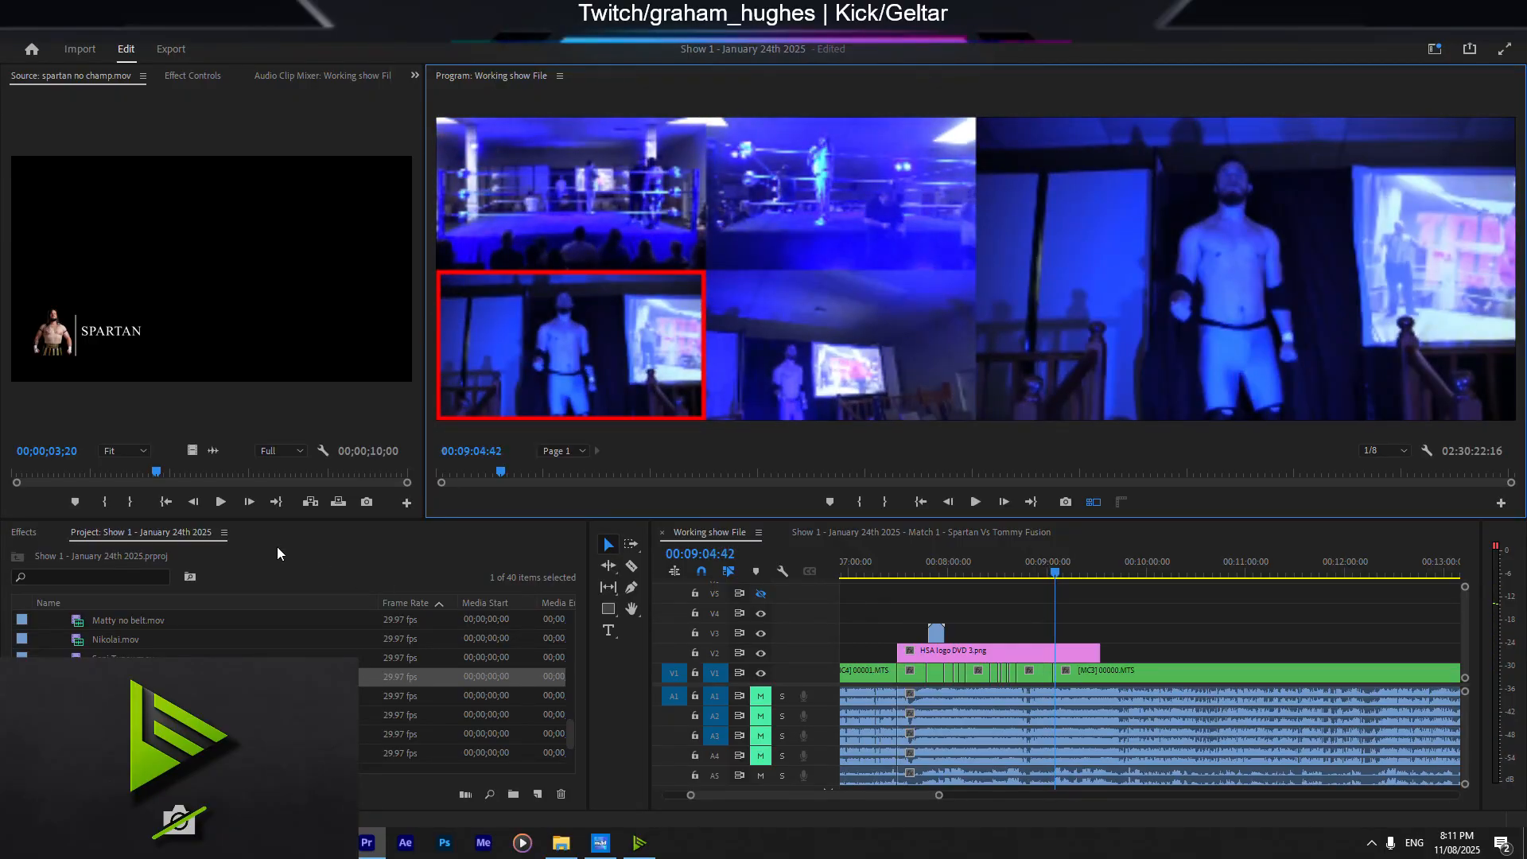
Step: Open Tommy Fusion.mov and place it on V3 at 00:09:04:42, above the HSA logo
scroll(111, 715, "down", 1)
double_click(111, 715)
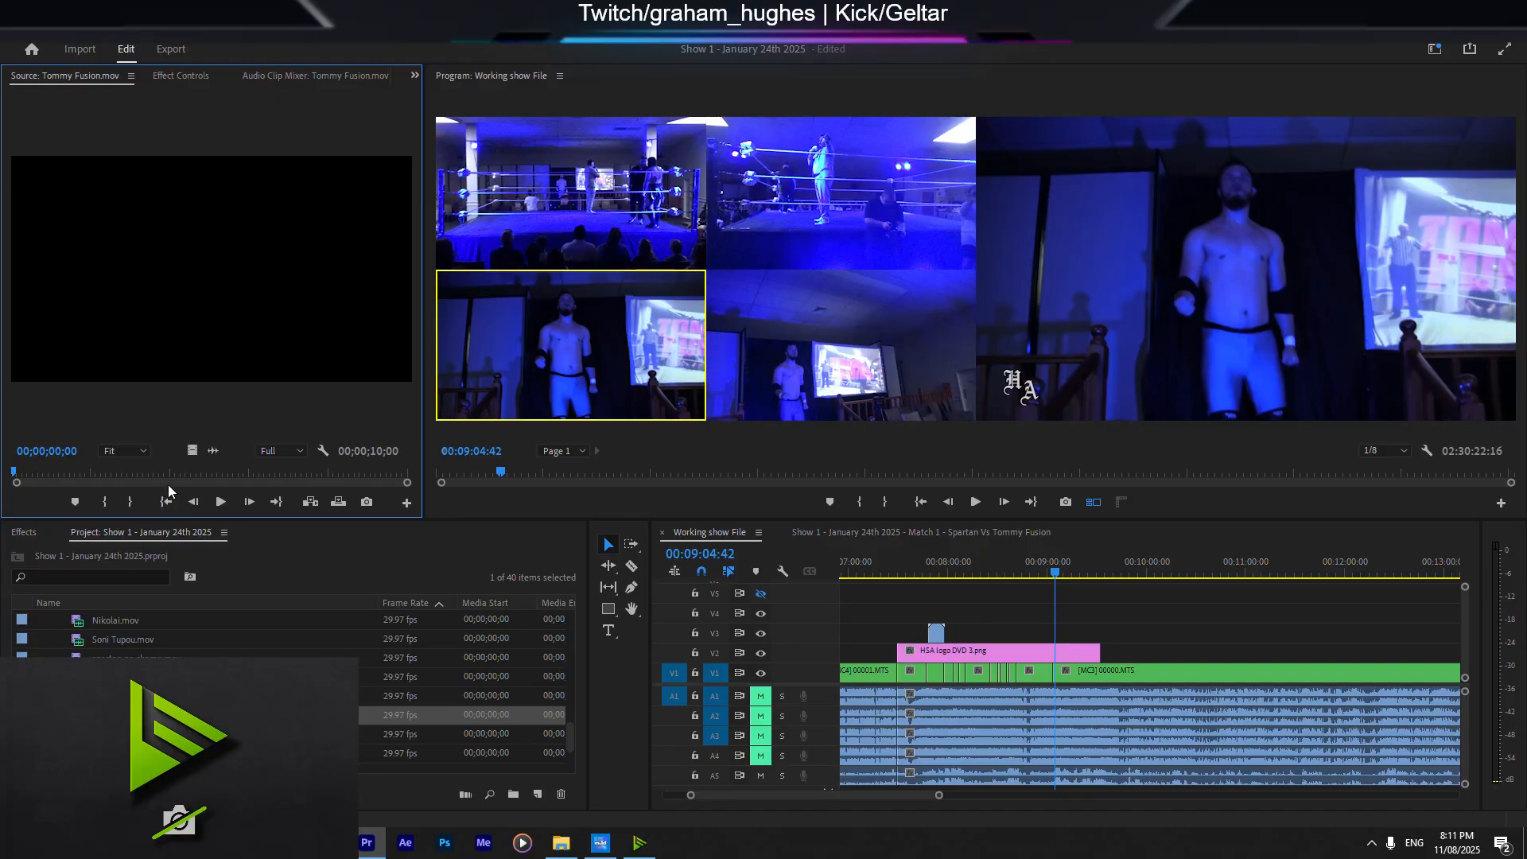
left_click_drag(186, 447, 1062, 634)
left_click(620, 352)
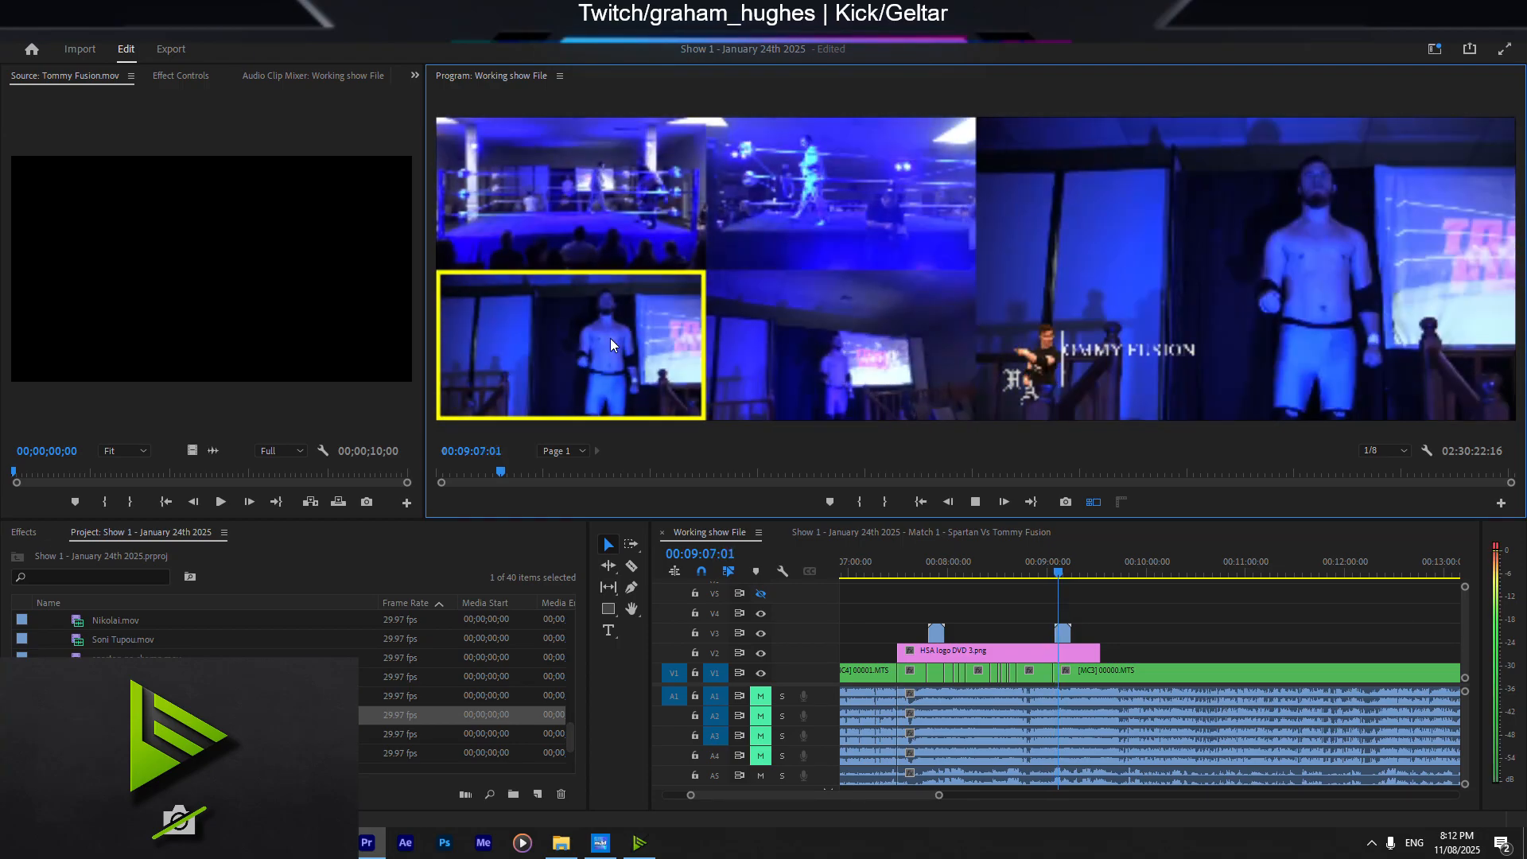
Step: Play the entrance with the lower third on camera 3, stop at 00:09:13:03, and hide tracks V2 and V3
key("space")
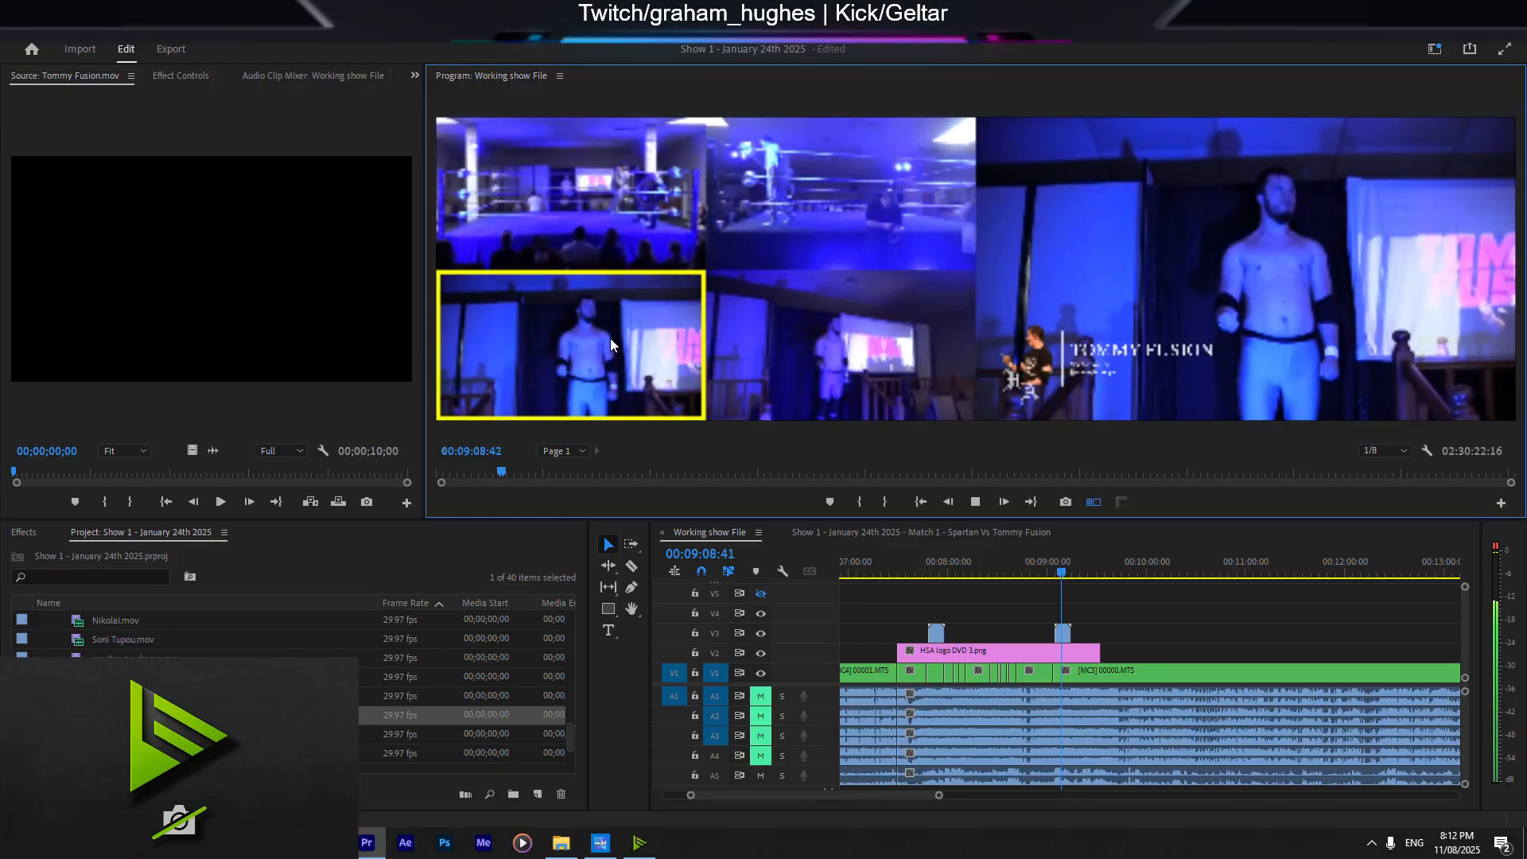
left_click(611, 344)
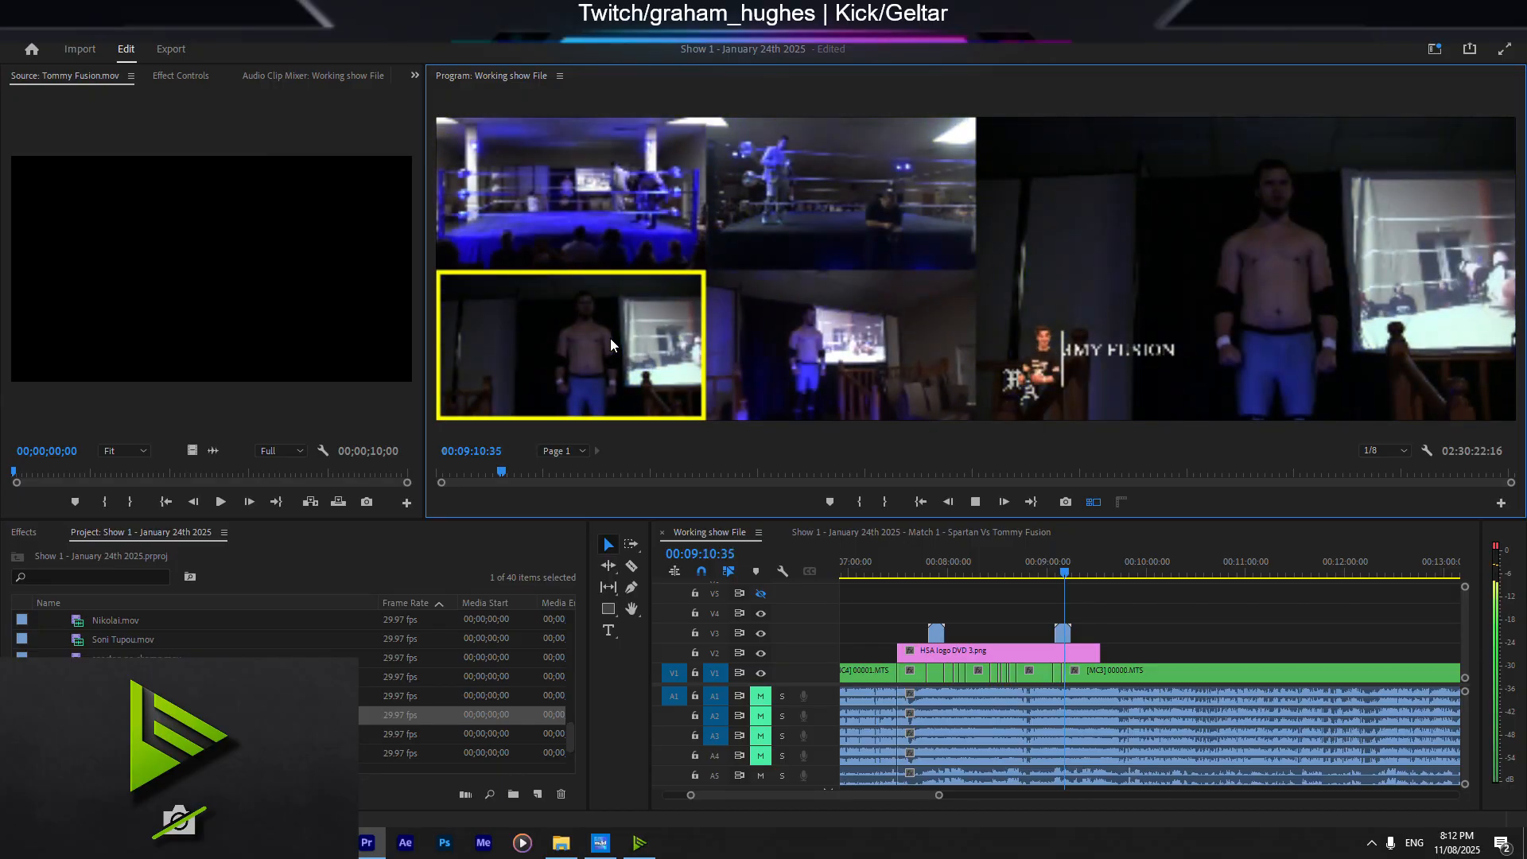
left_click(611, 341)
key("space")
left_click(760, 654)
left_click(760, 633)
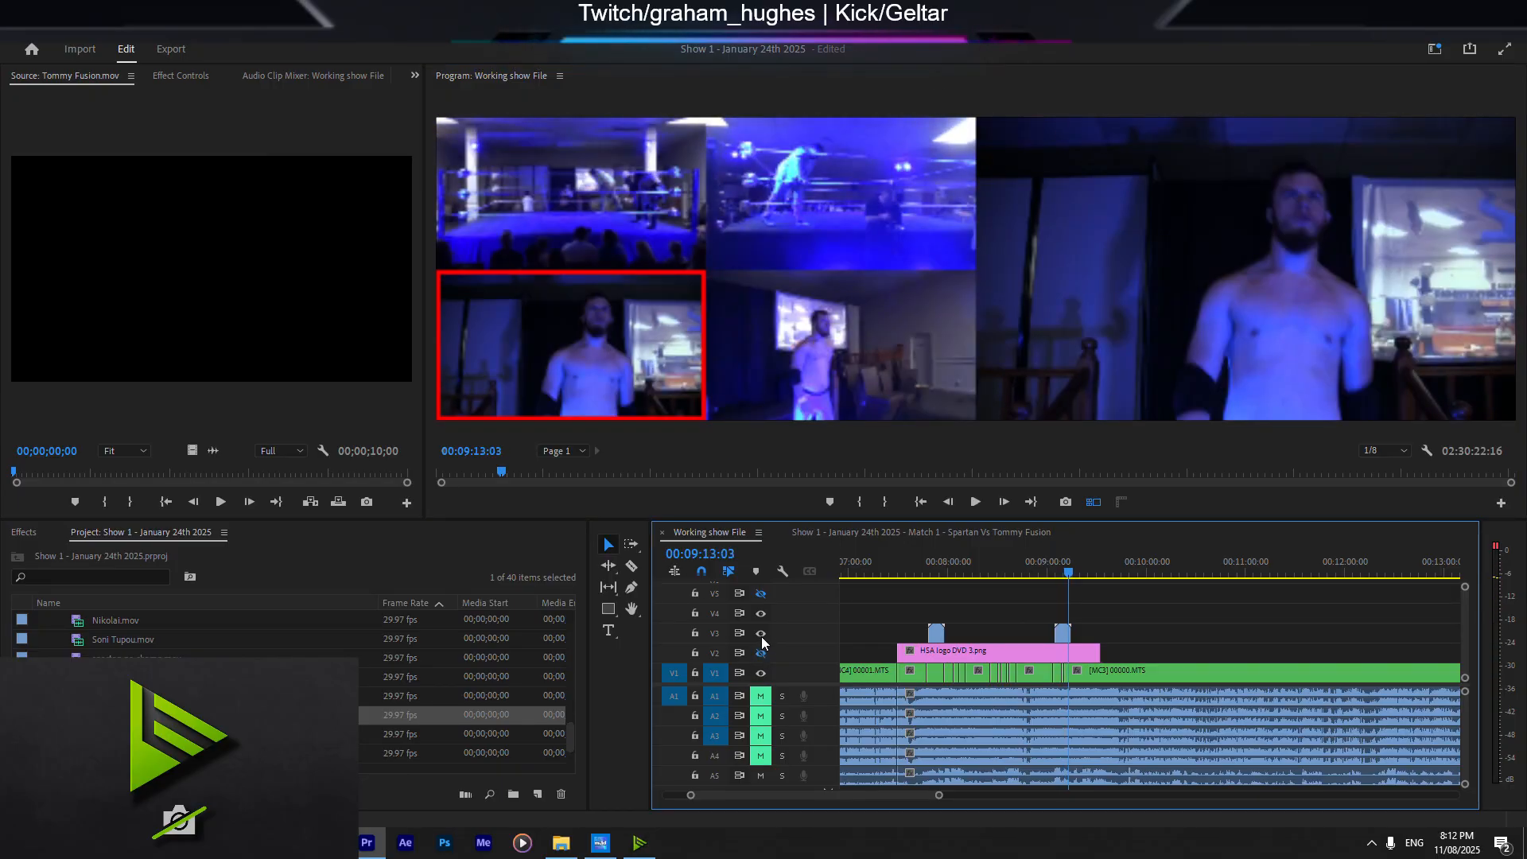
Step: Continue multicam playback, try camera 2 at about 00:09:17, return to camera 3 for that shot, and save the project
key("space")
left_click(674, 362)
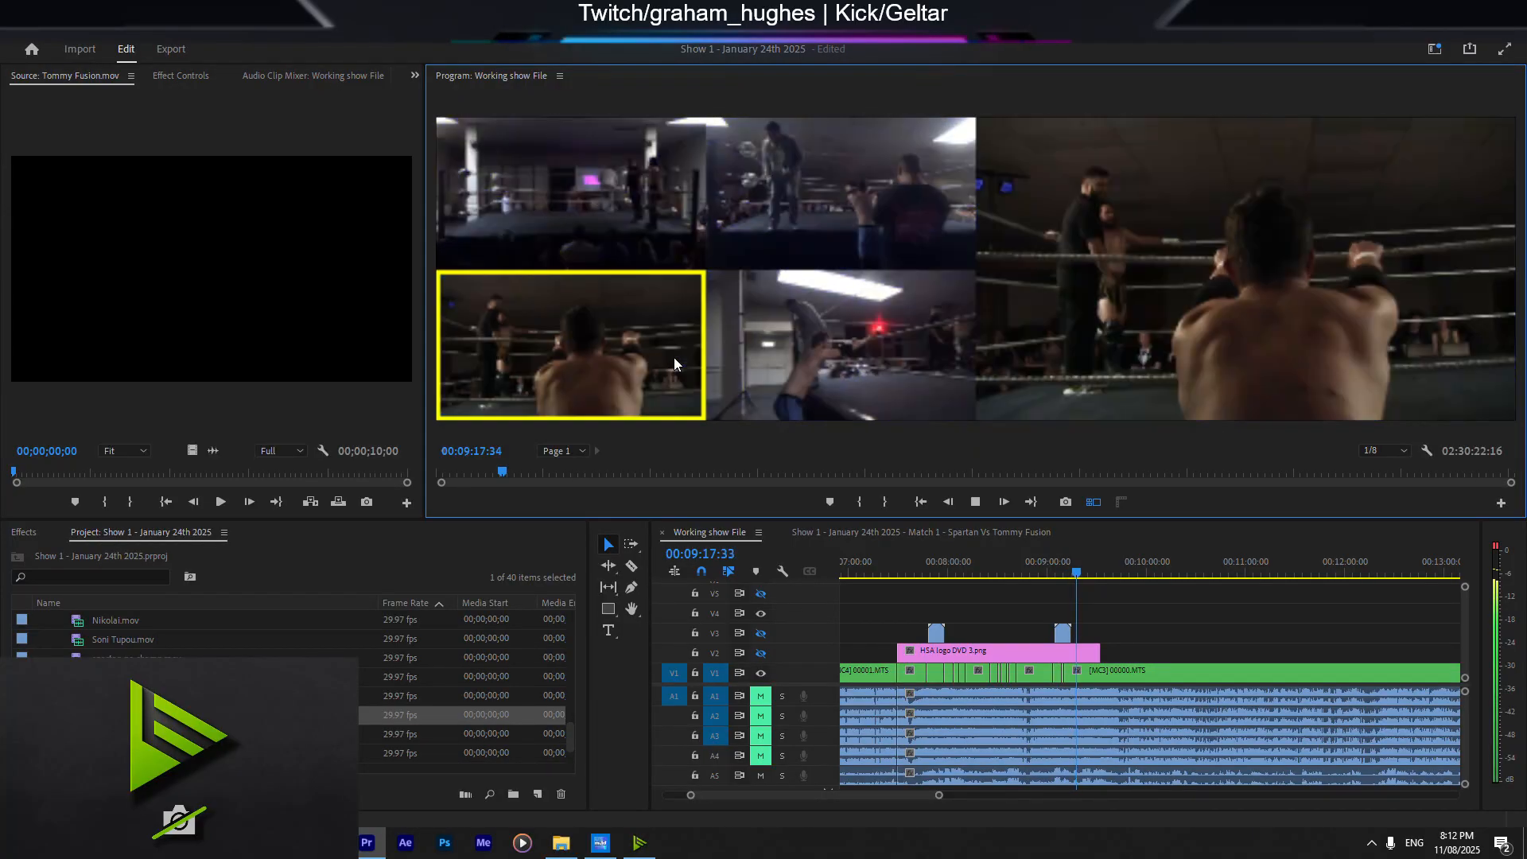
key("2")
key("space")
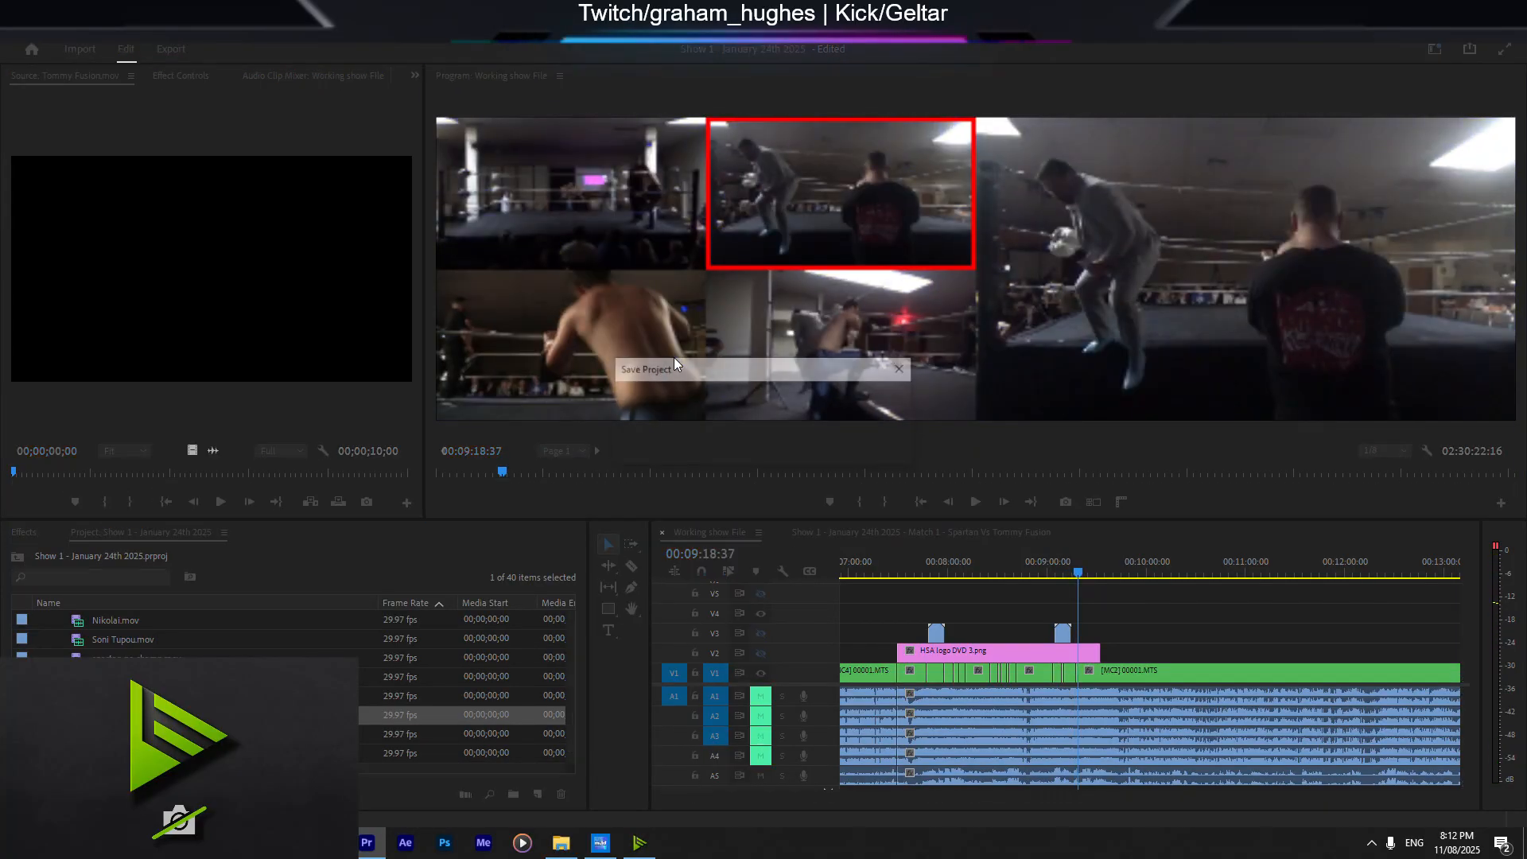
key("3")
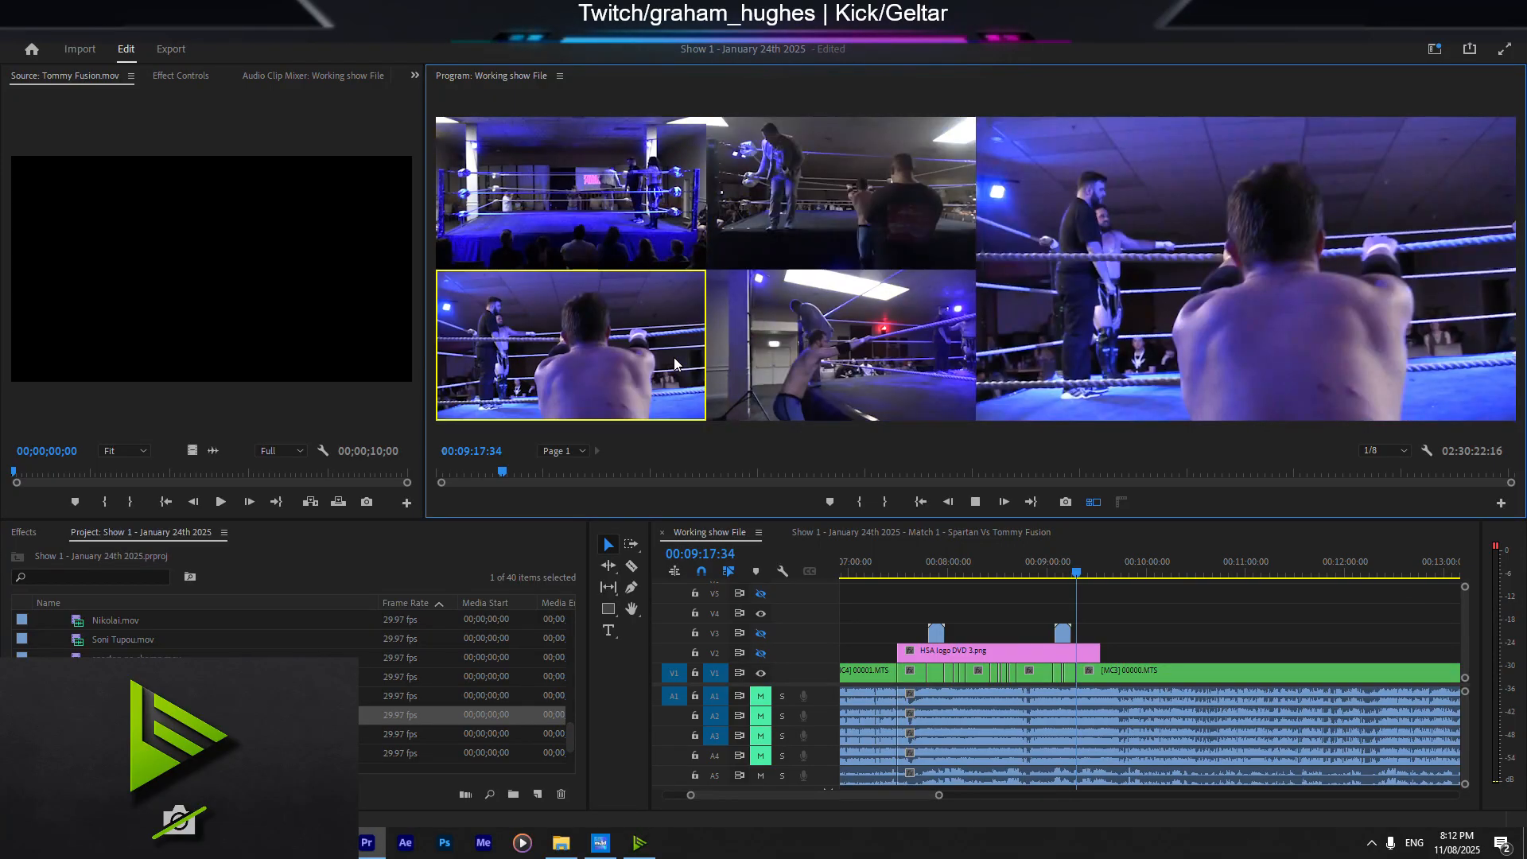
key("space")
key("ctrl+s")
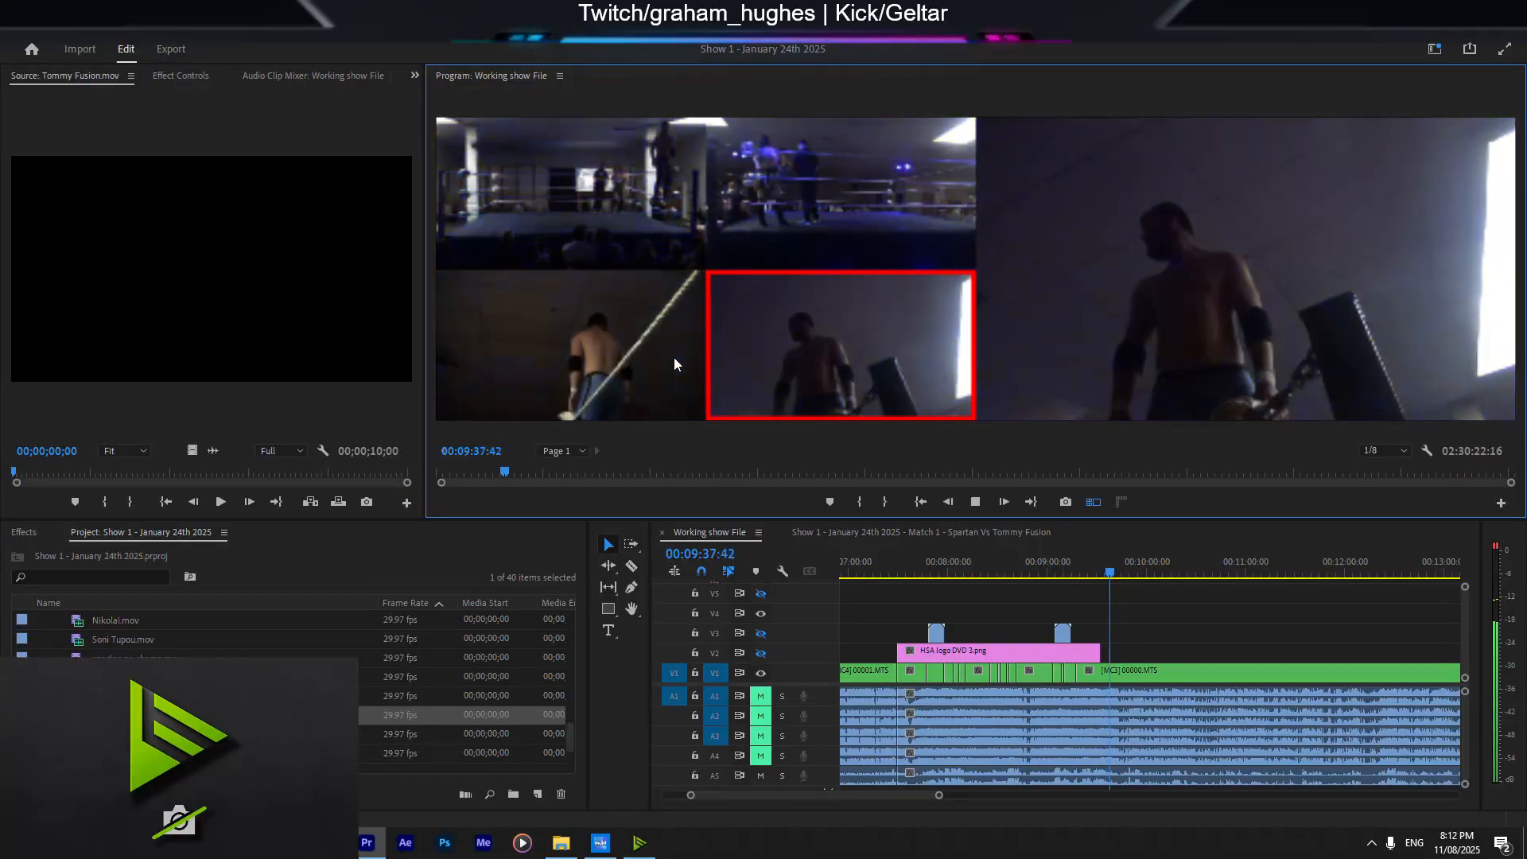
Step: During multicam playback from about 00:09:43 to 00:10:01, cut through cameras 1, 3, 4, 1, 3 and back to 1
key("1")
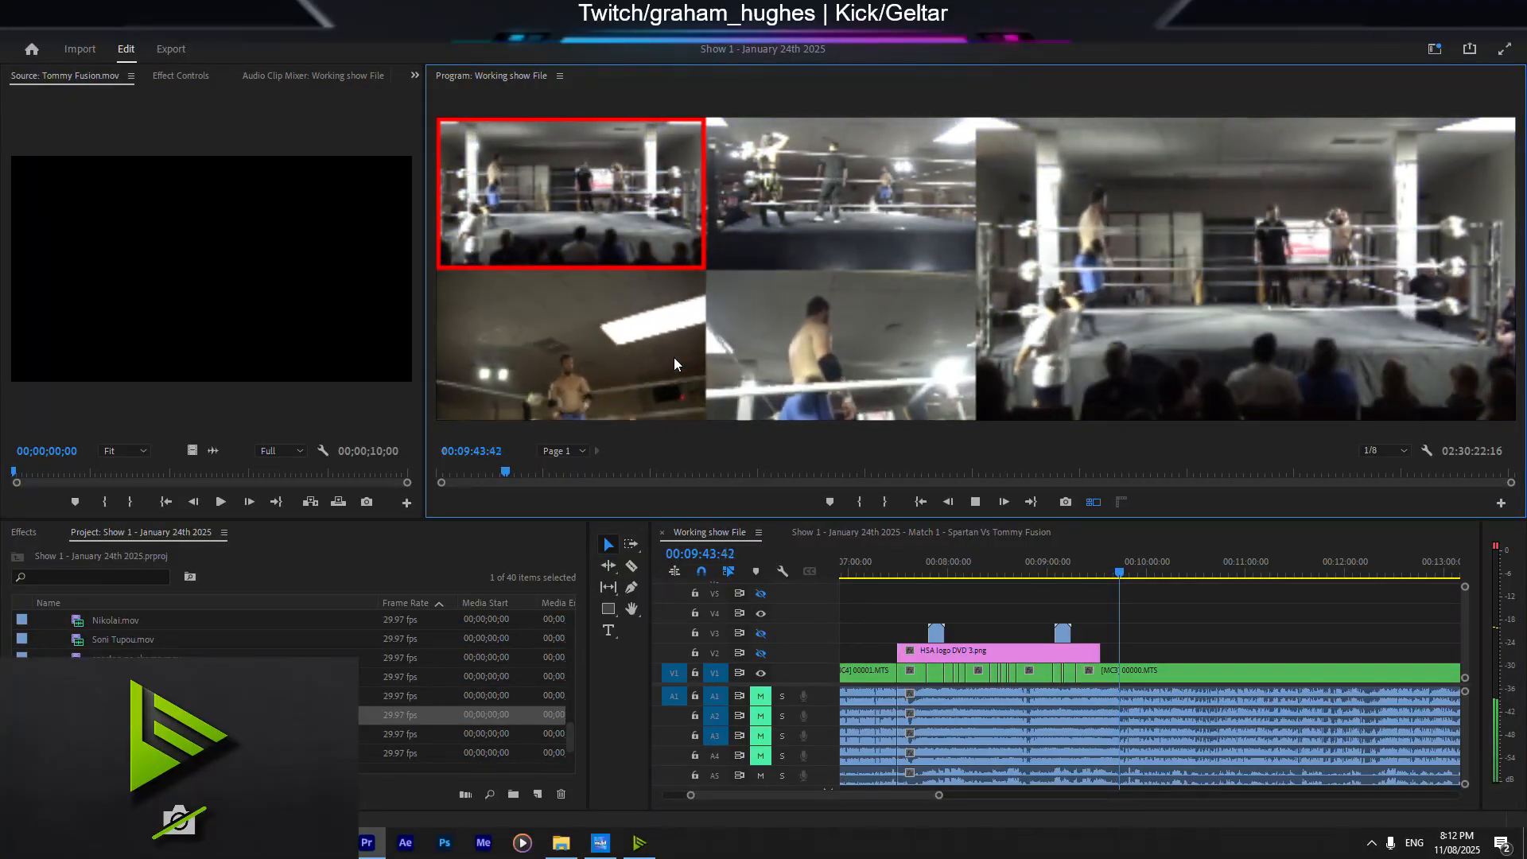
key("3")
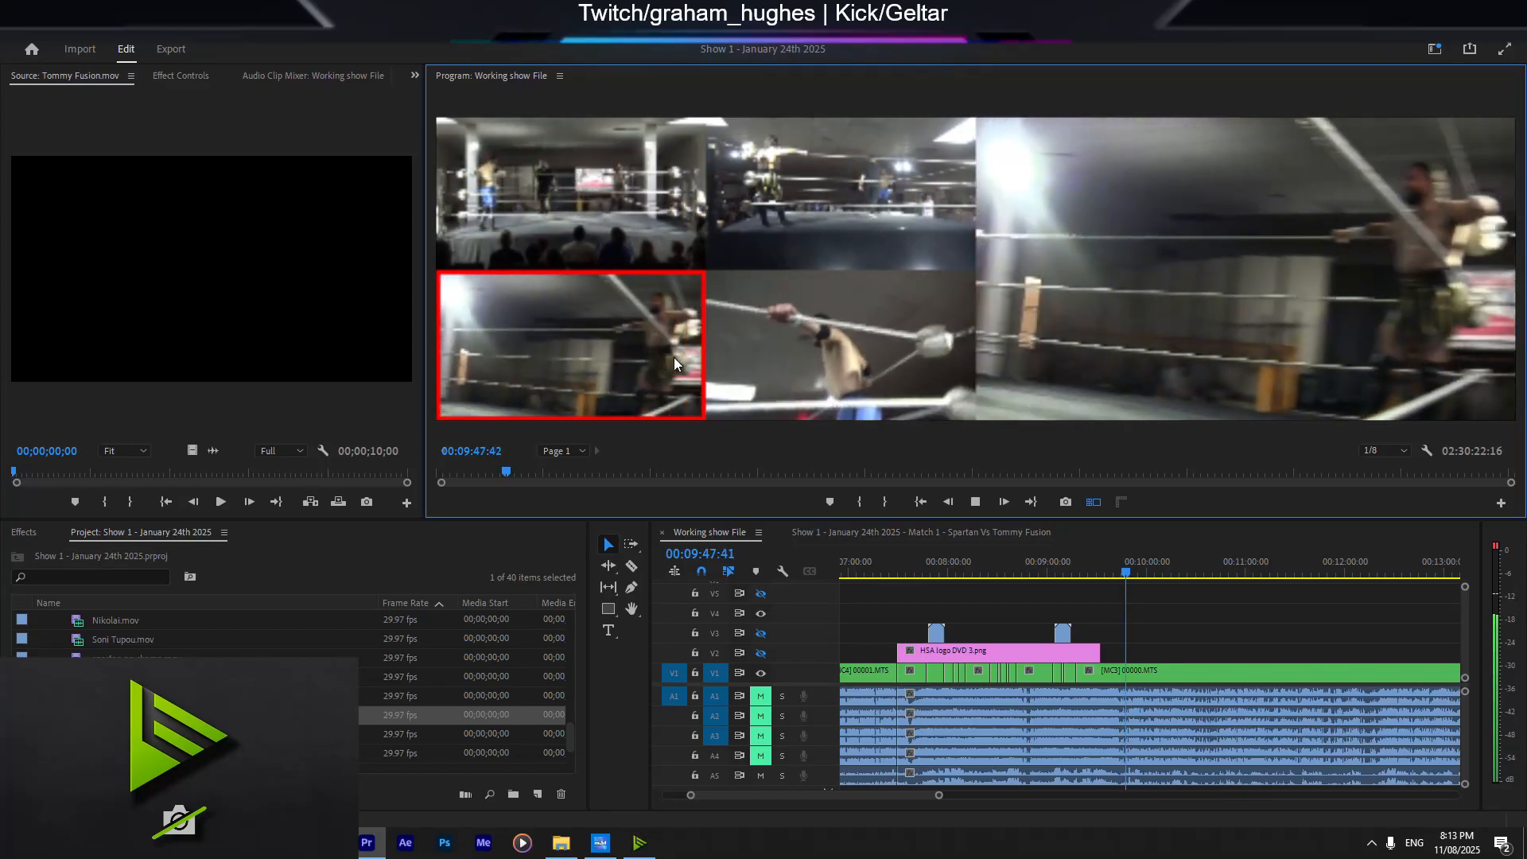
key("4")
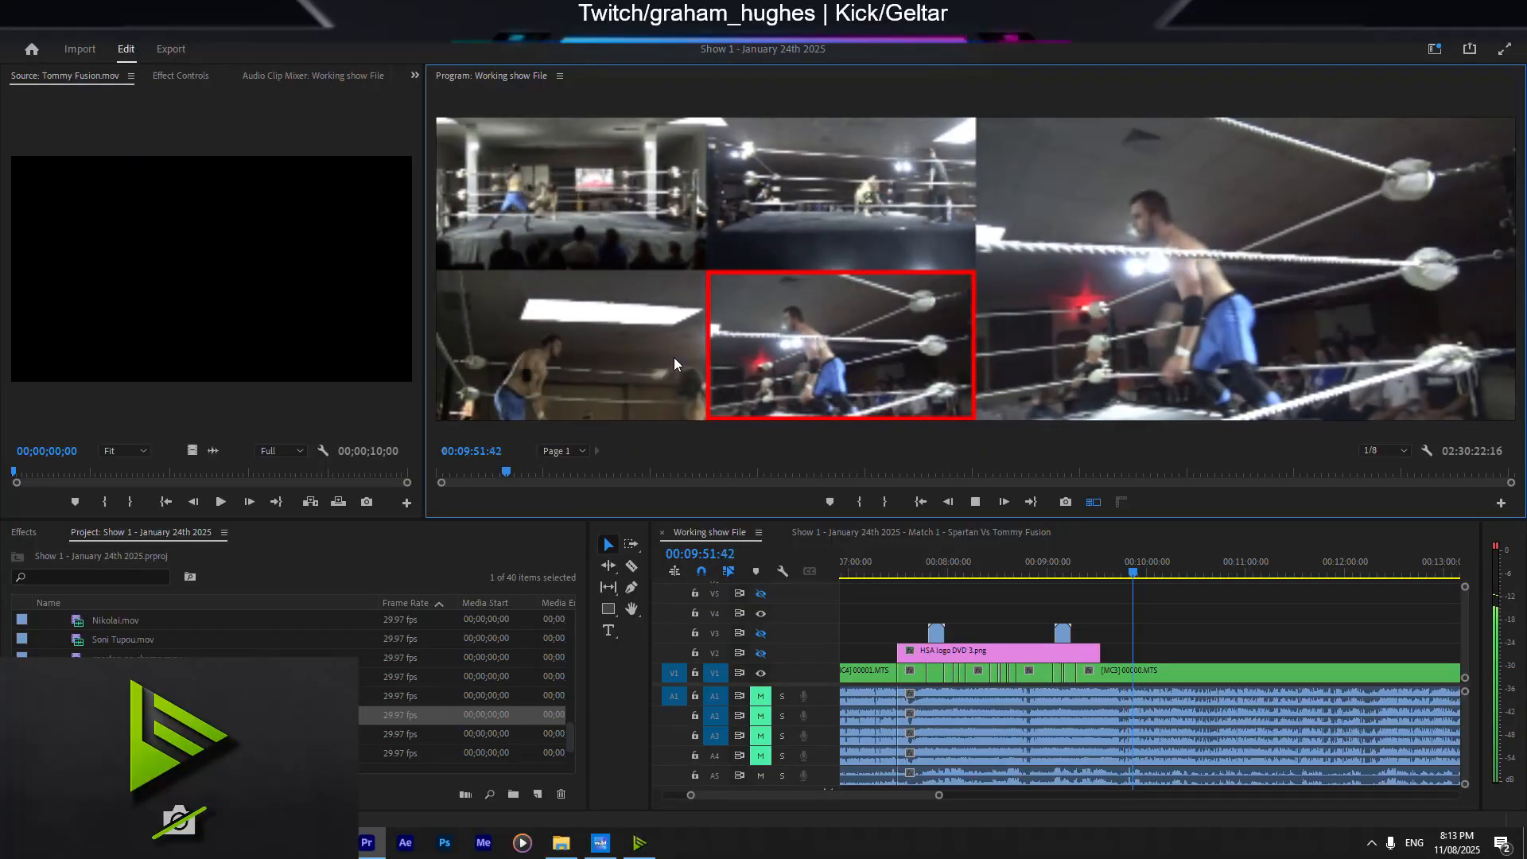
key("1")
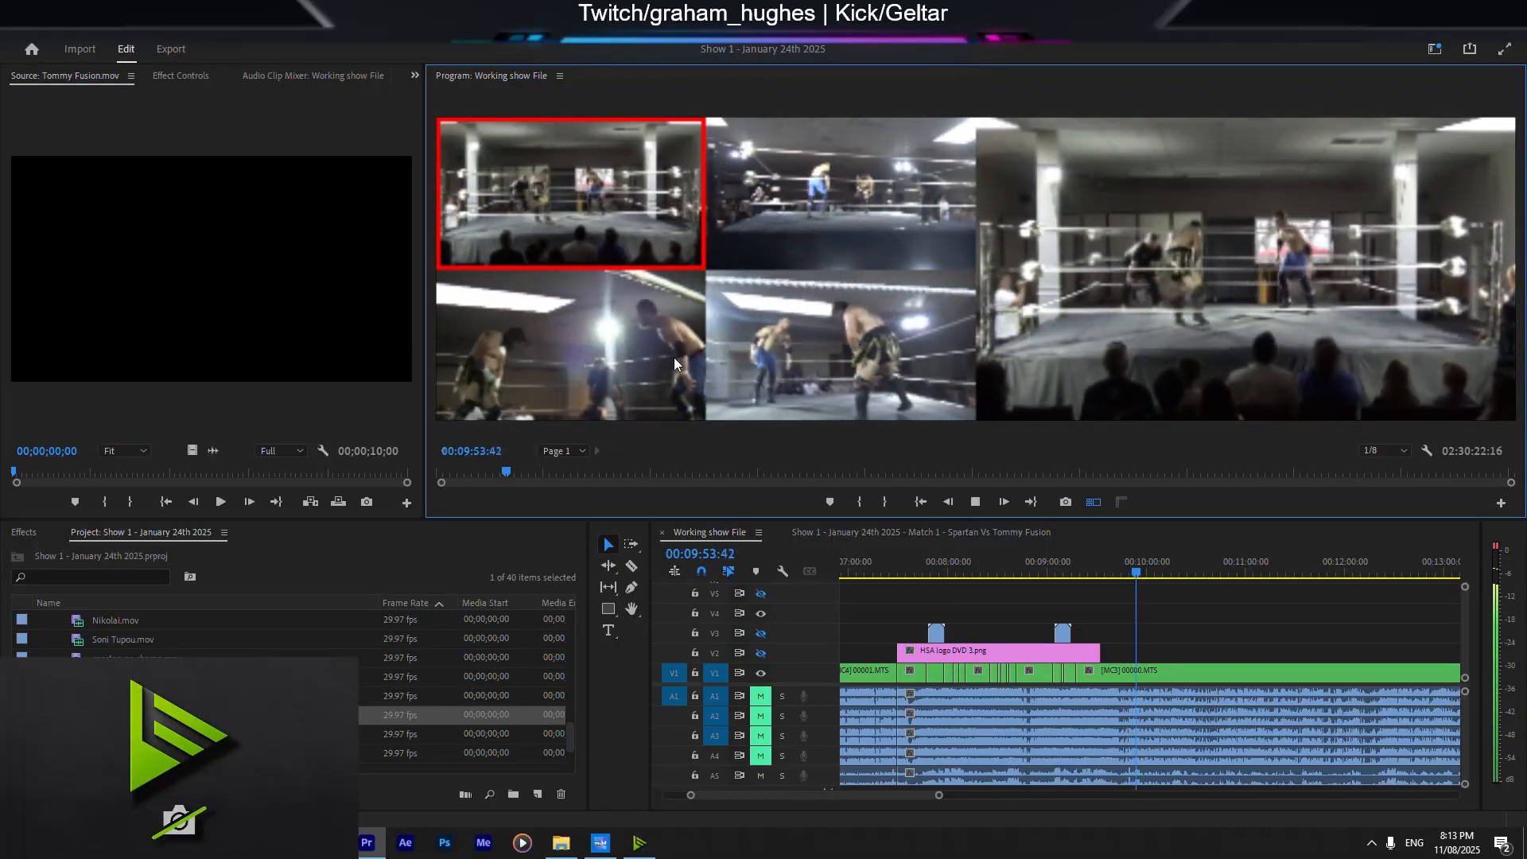
left_click(675, 364)
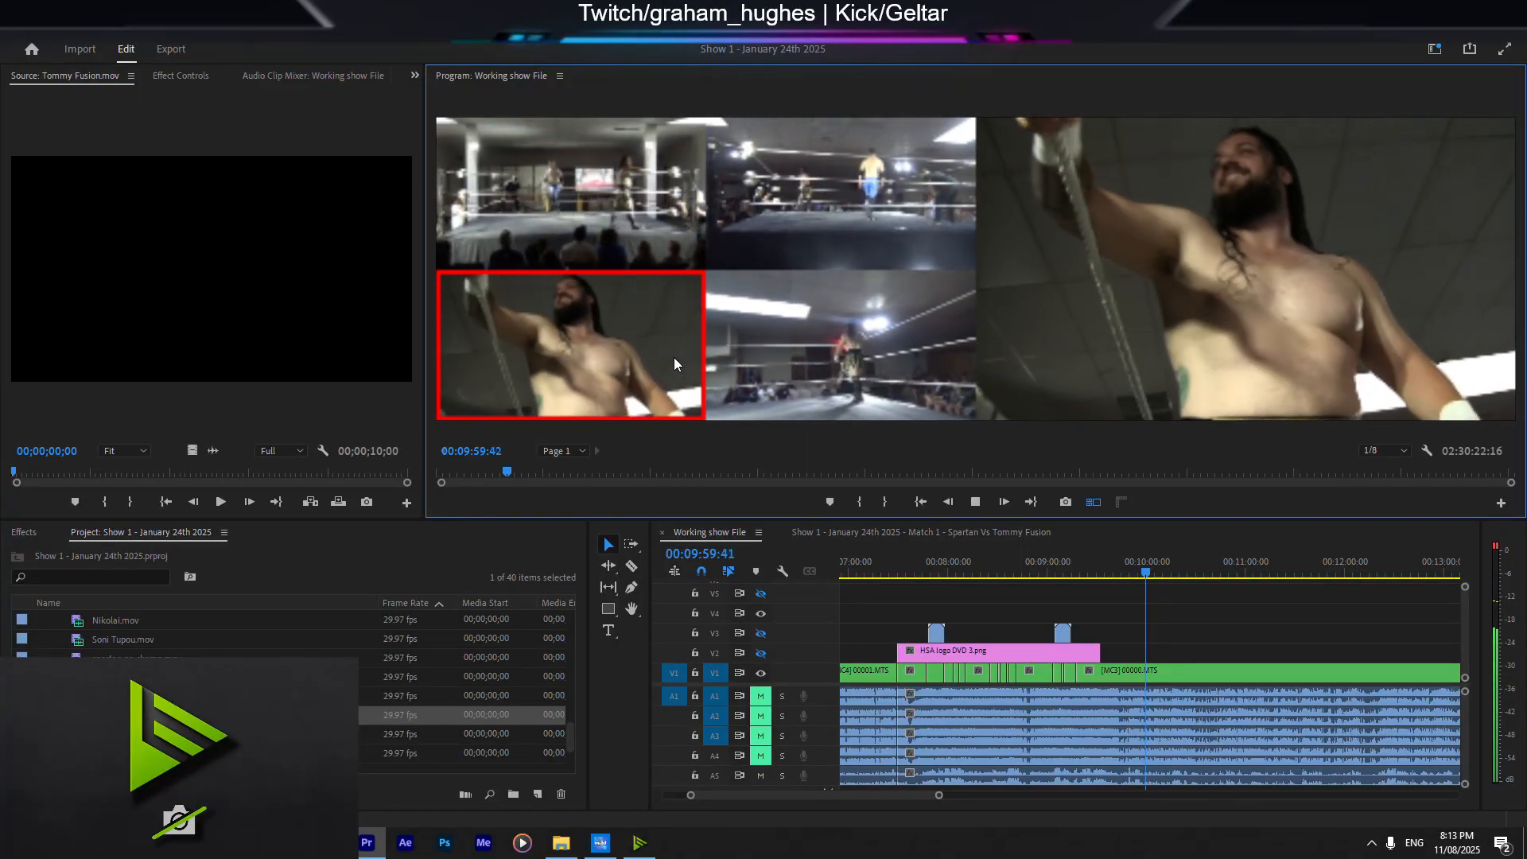
key("1")
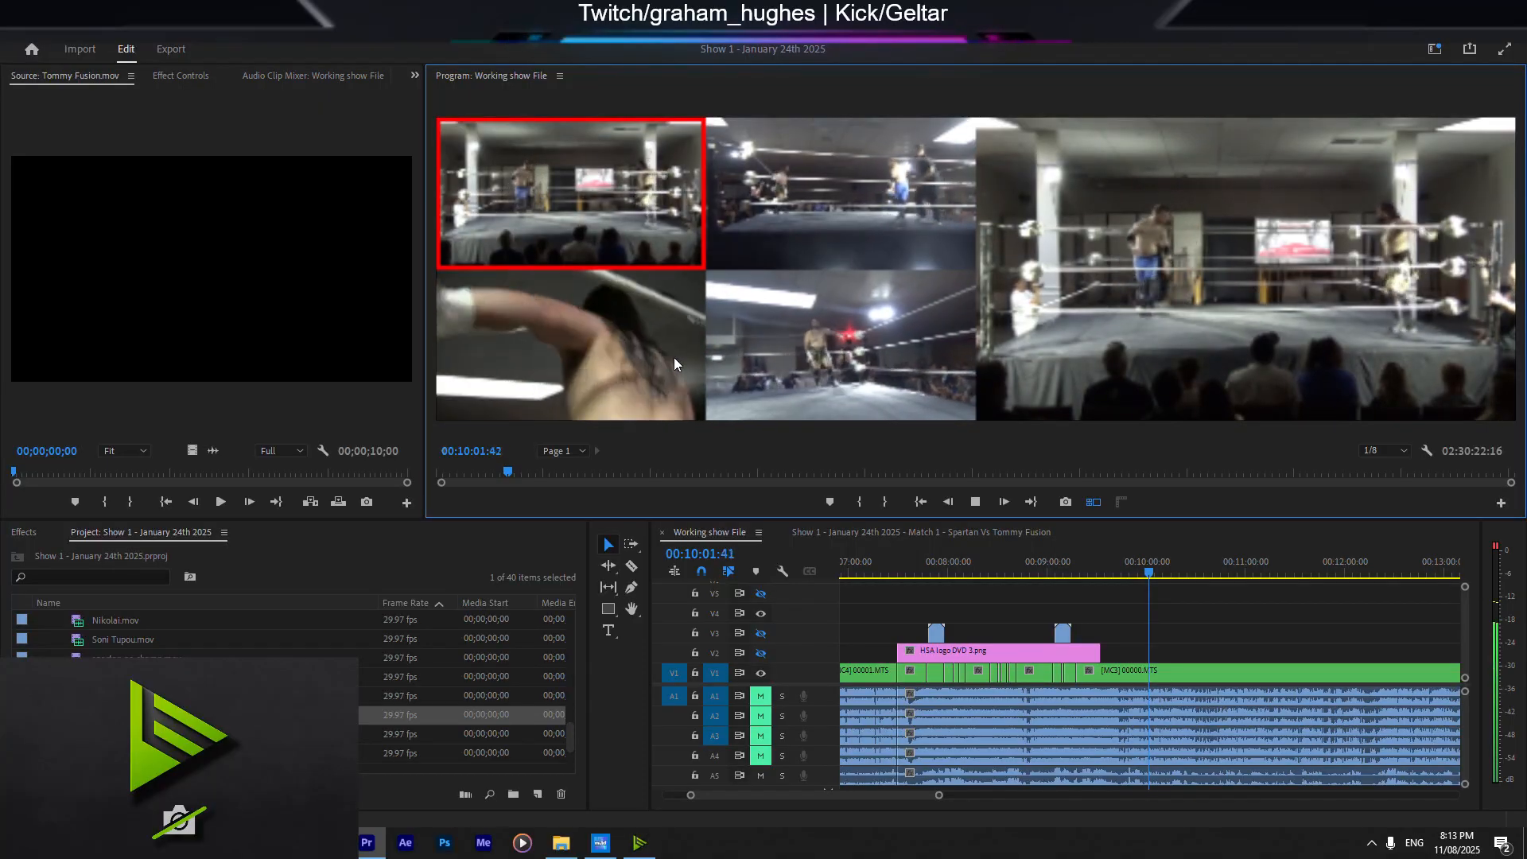
Step: Cut the opening grappling from about 00:10:07 to 00:10:33 through cameras 4, 3, 1, 3 and 1
key("4")
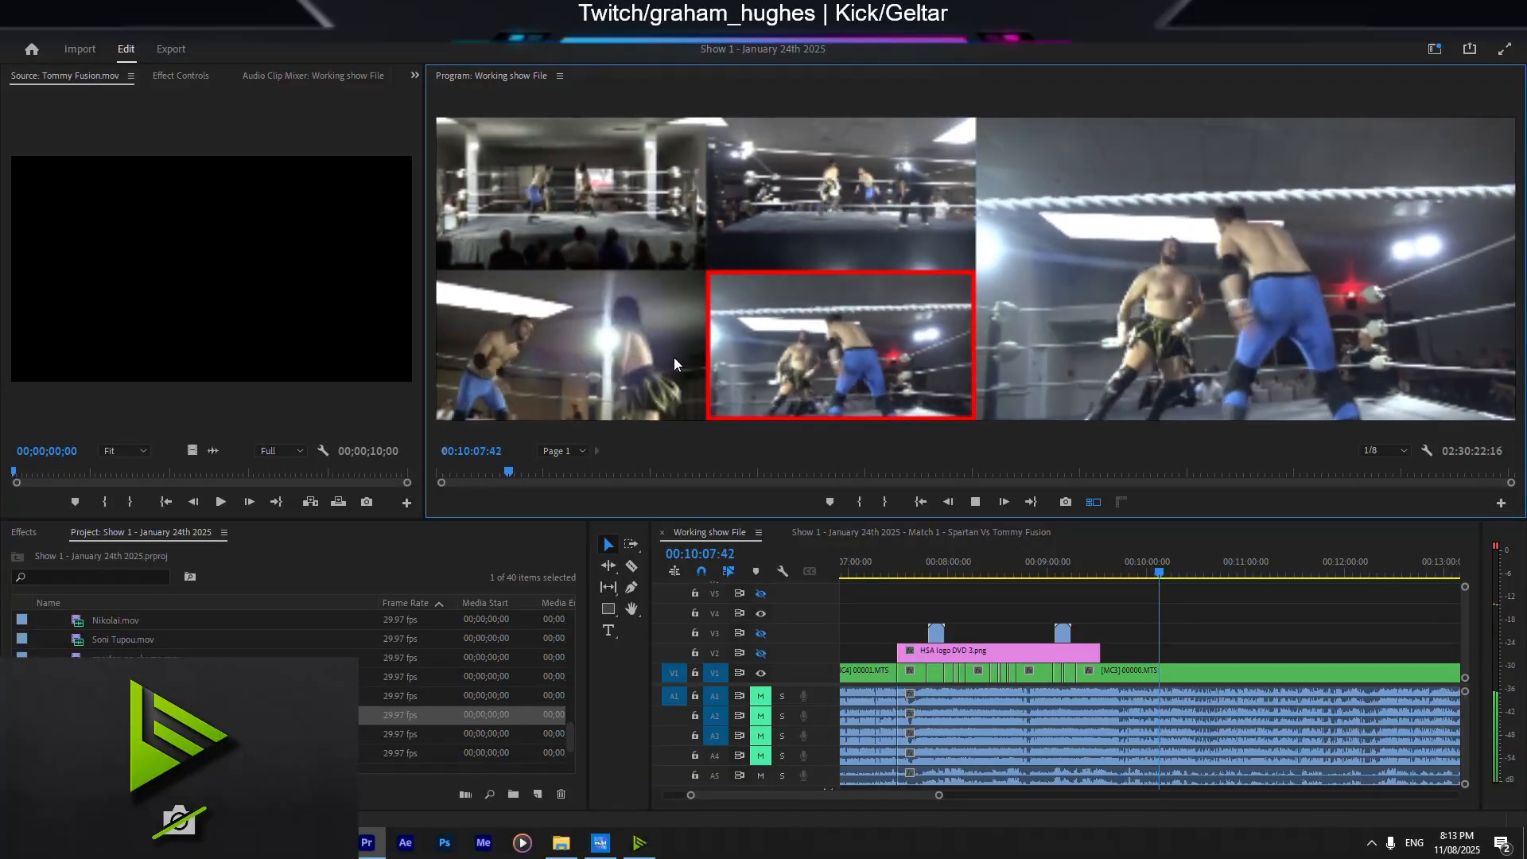
key("1")
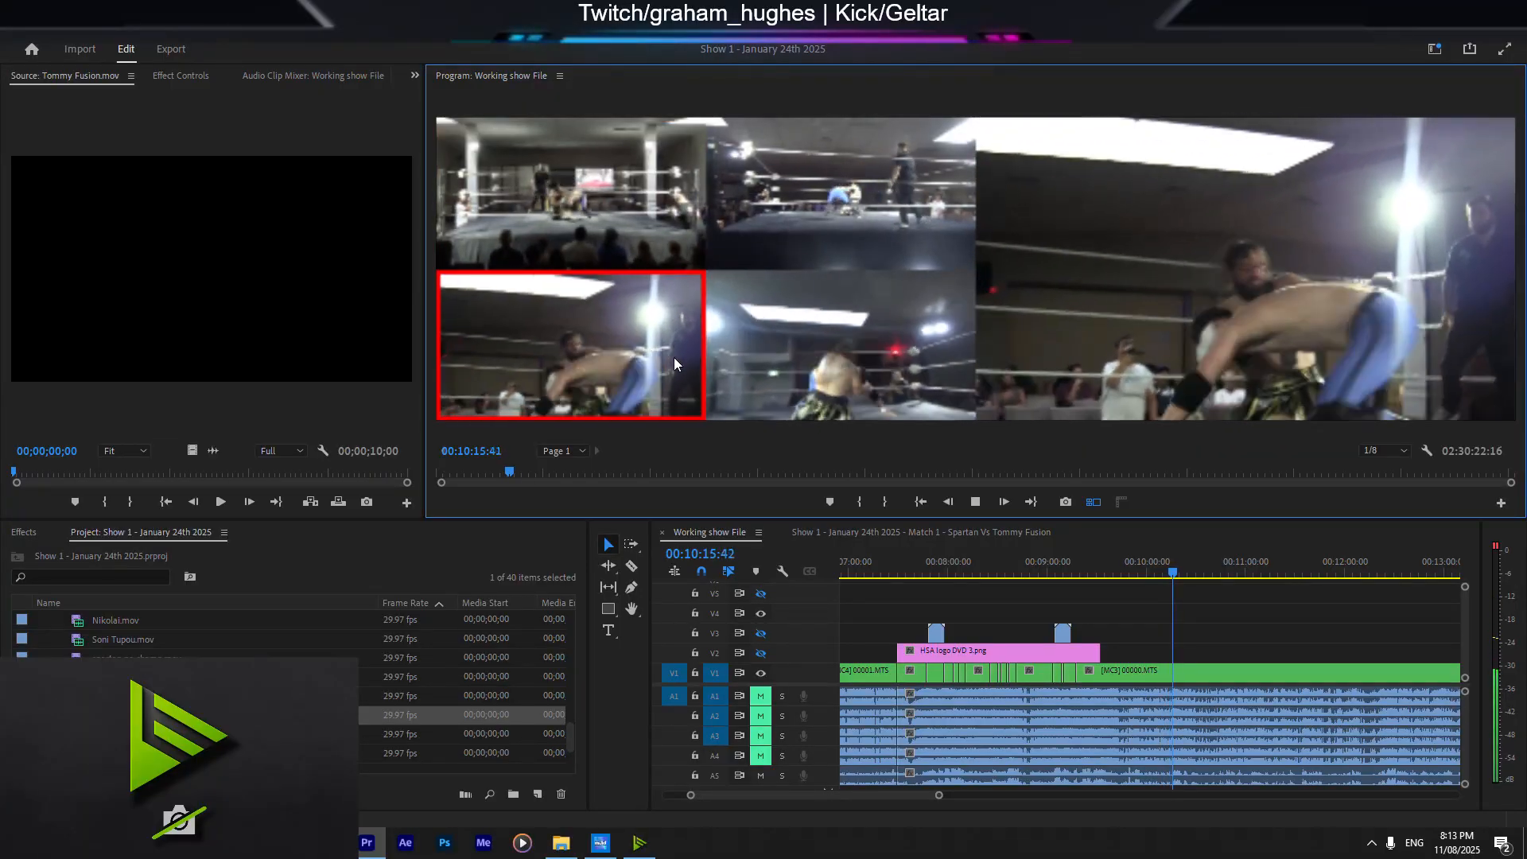
key("1")
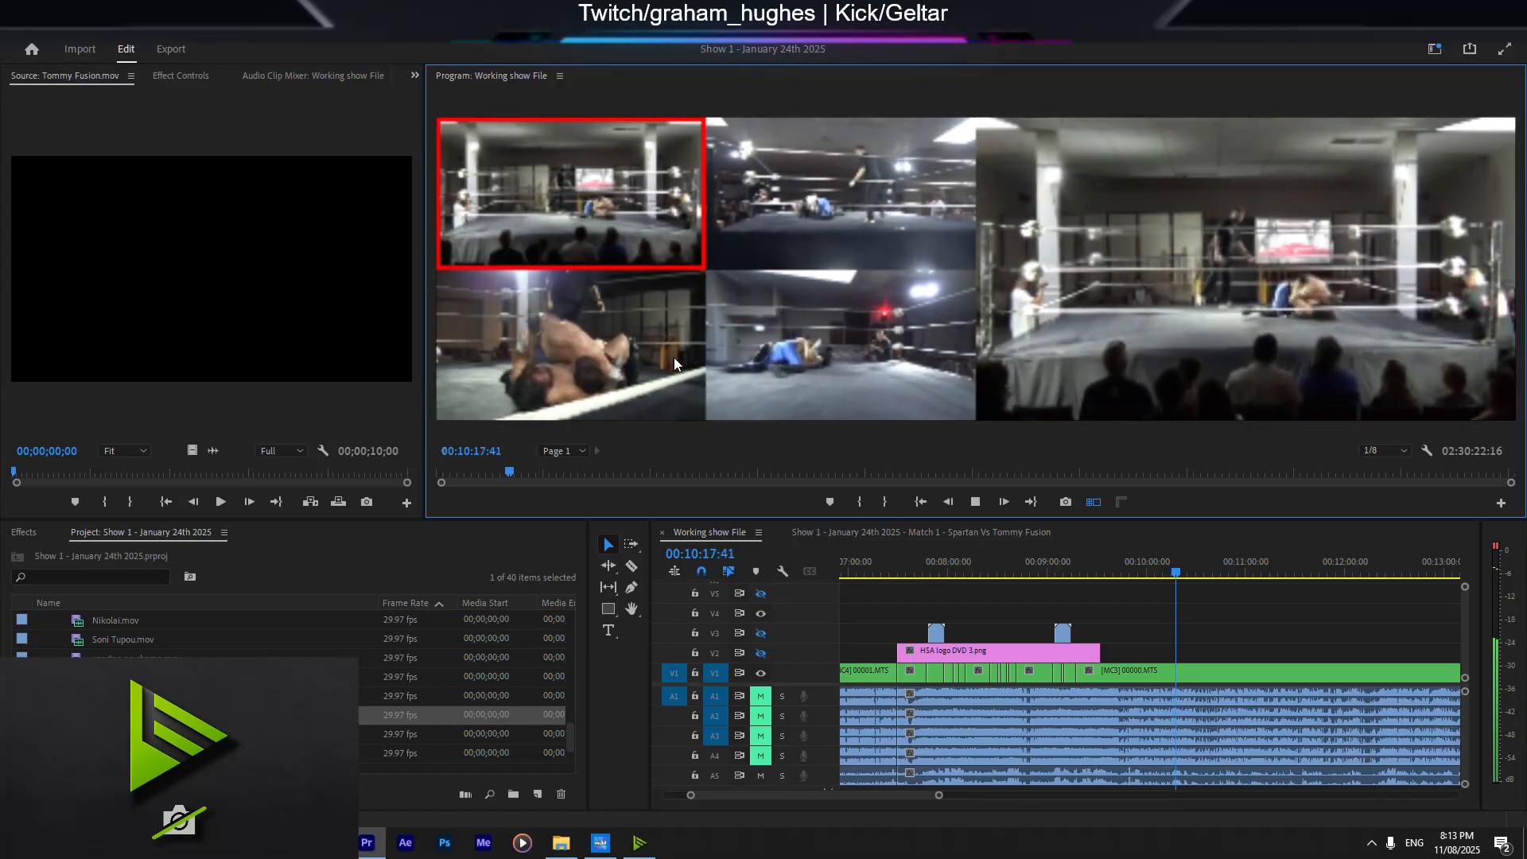
key("3")
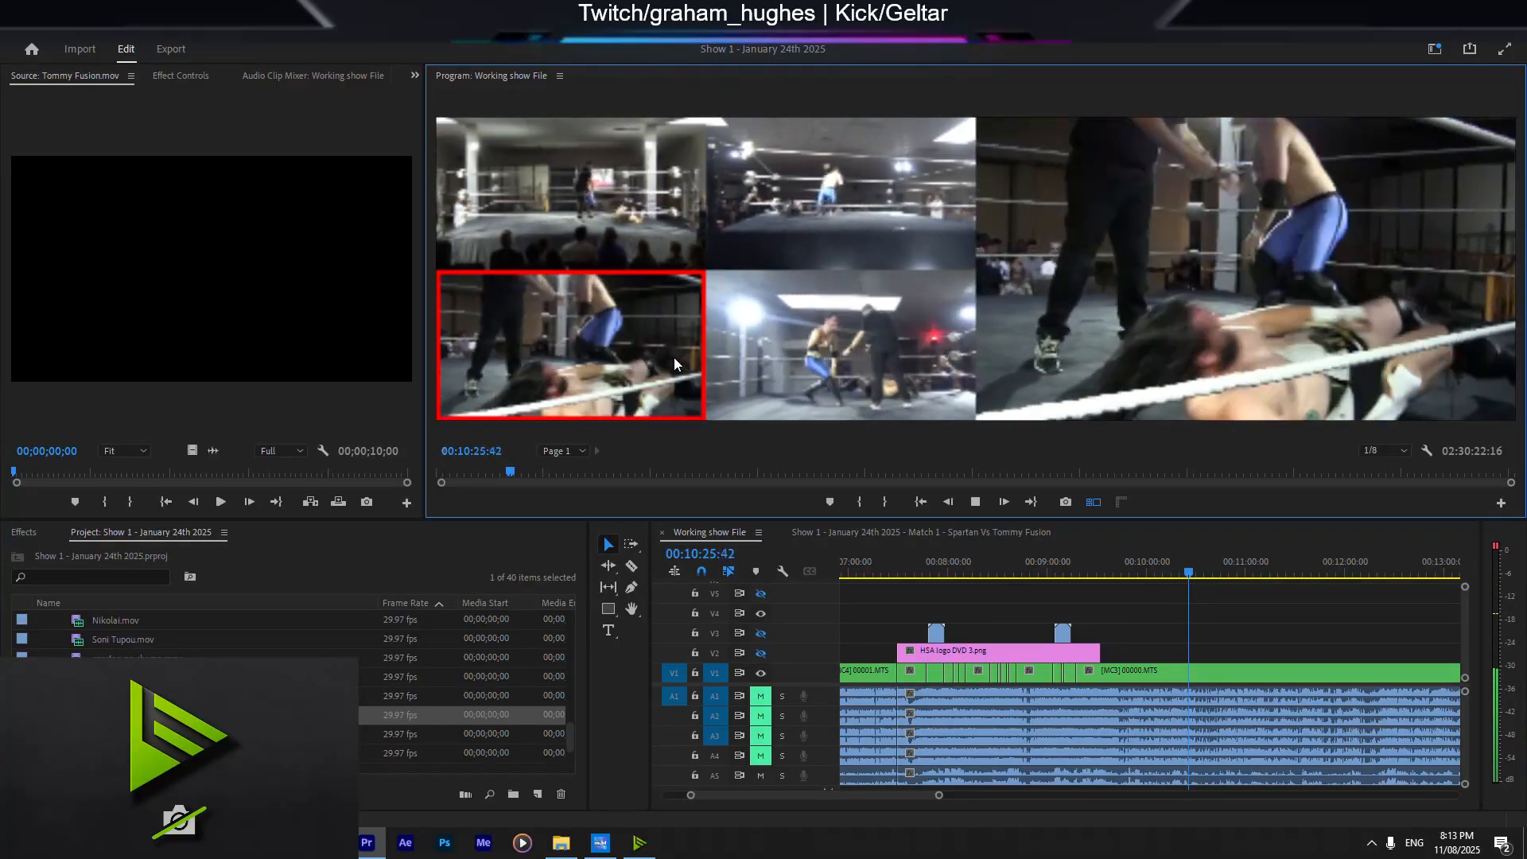
key("1")
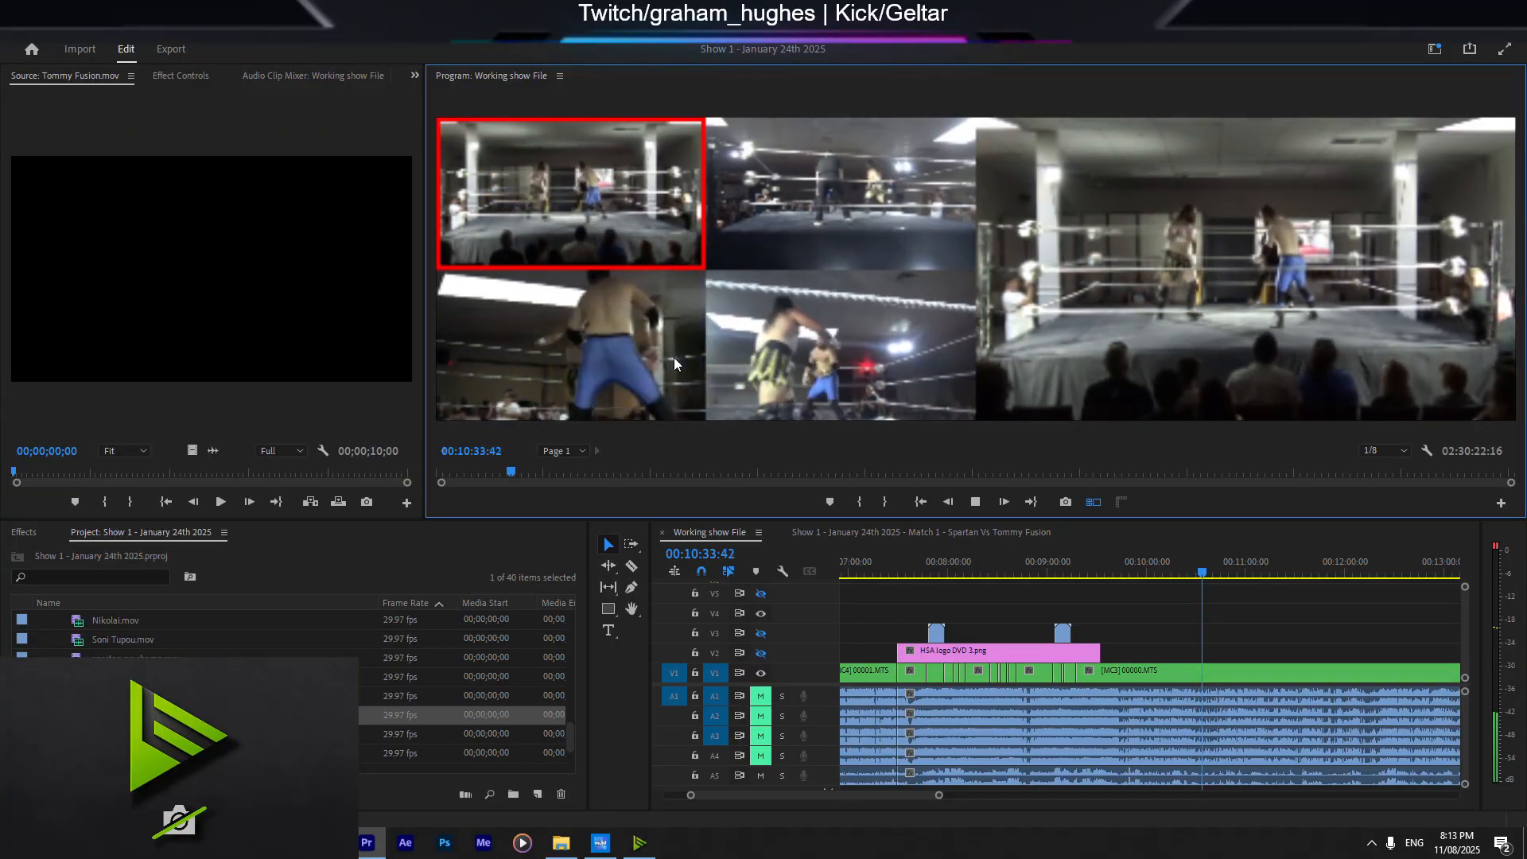
Step: Continue live switching from about 00:10:43 to 00:11:27 through cameras 3, 1, 4, 3, 1, 3 and 1
left_click(674, 365)
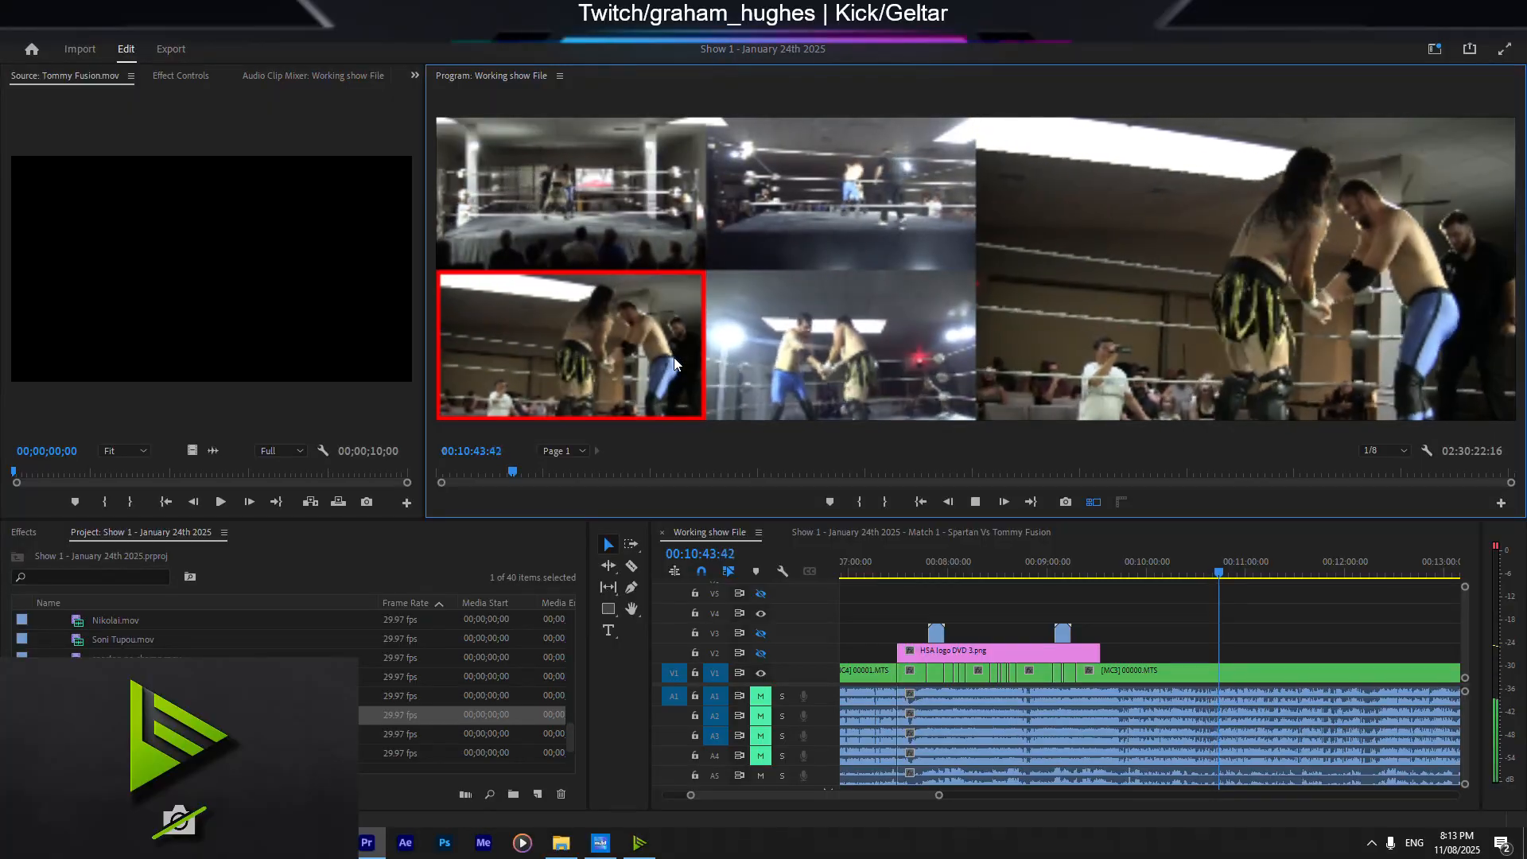
key("1")
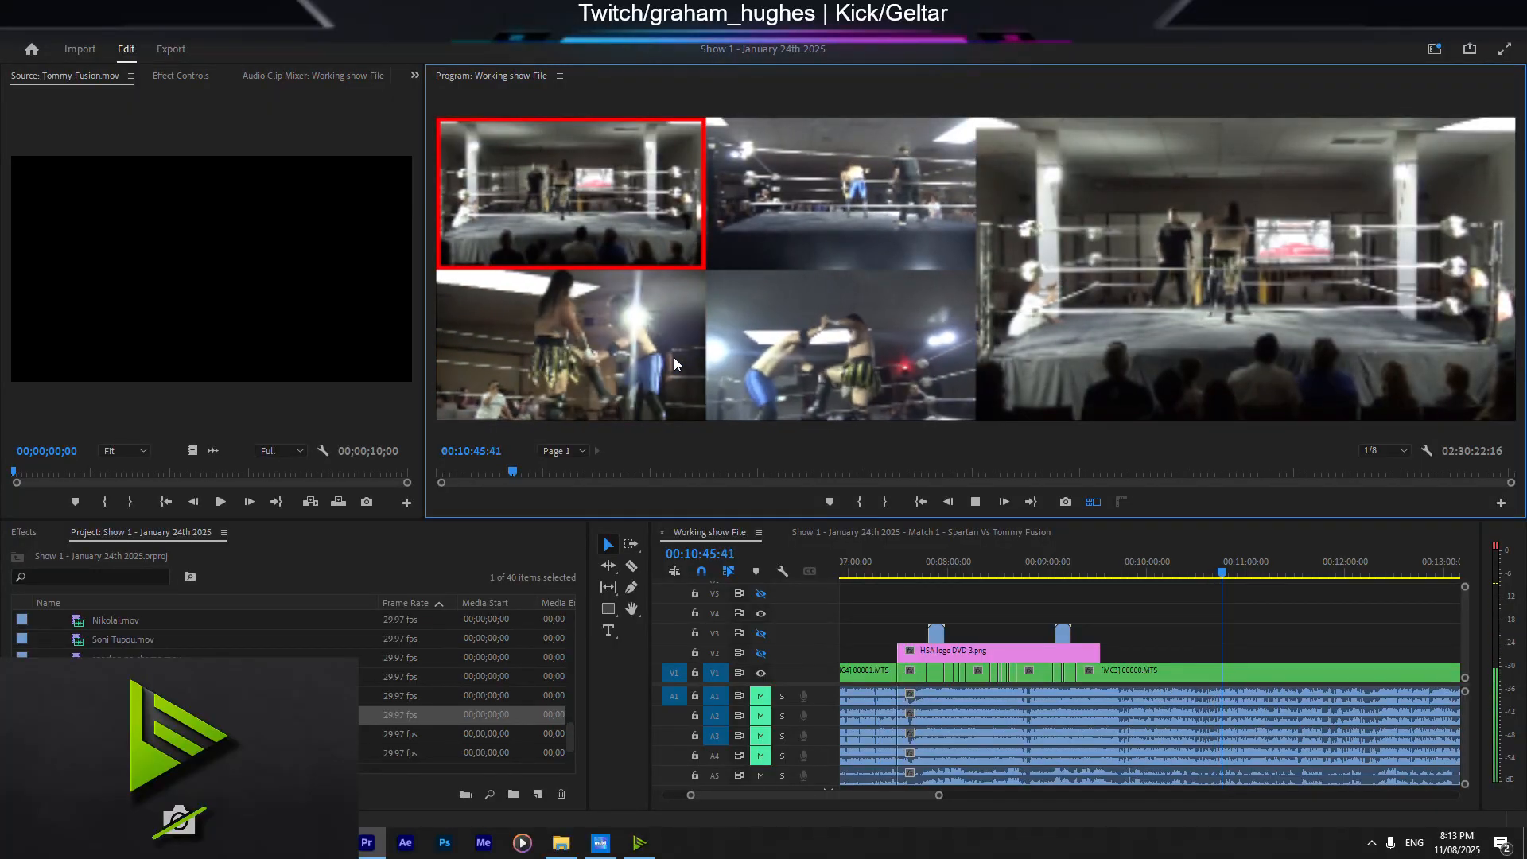
key("4")
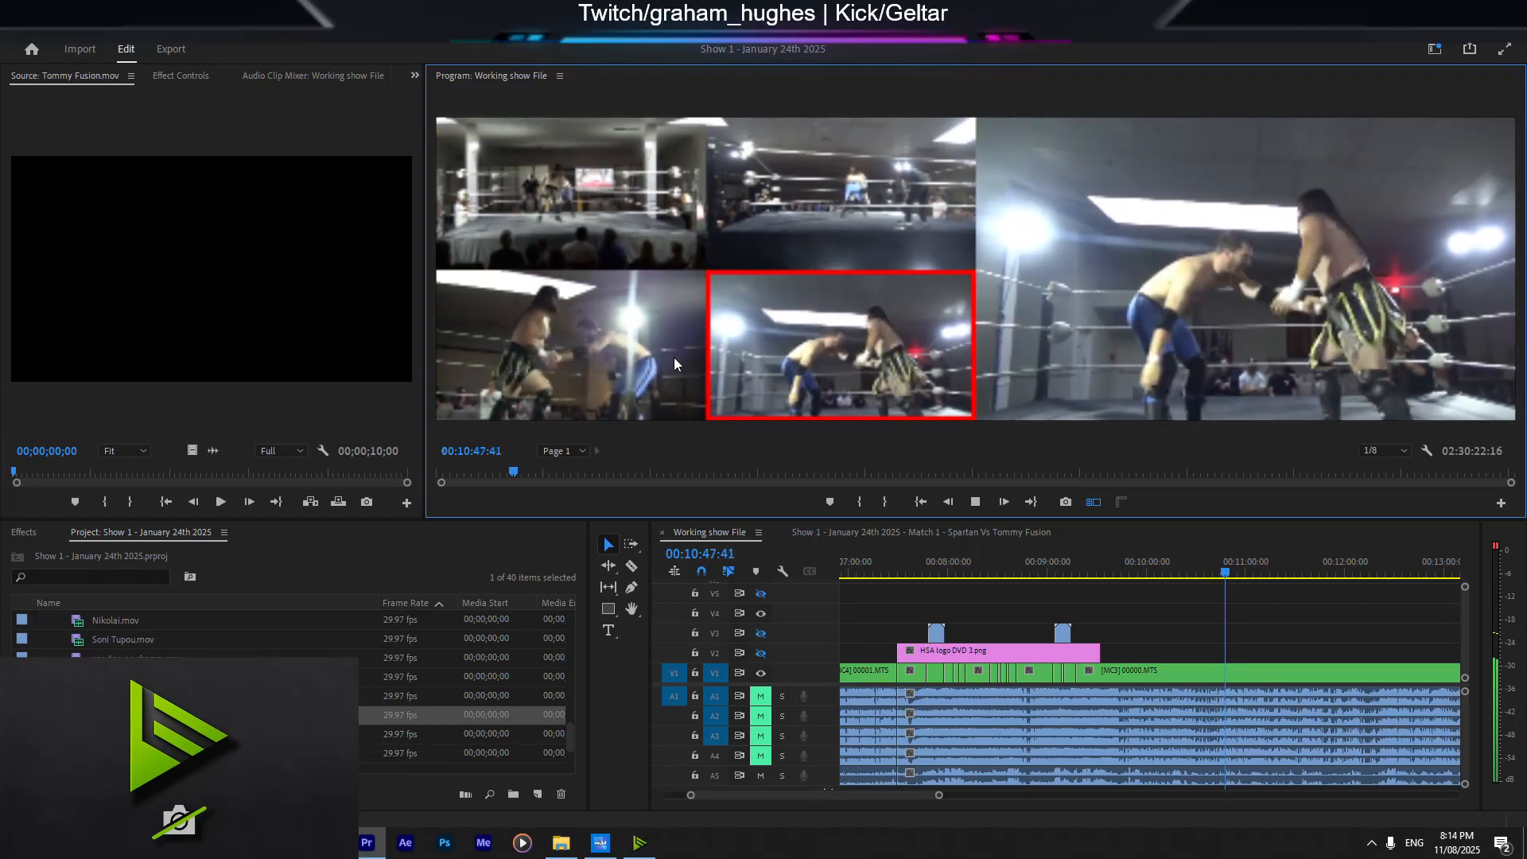
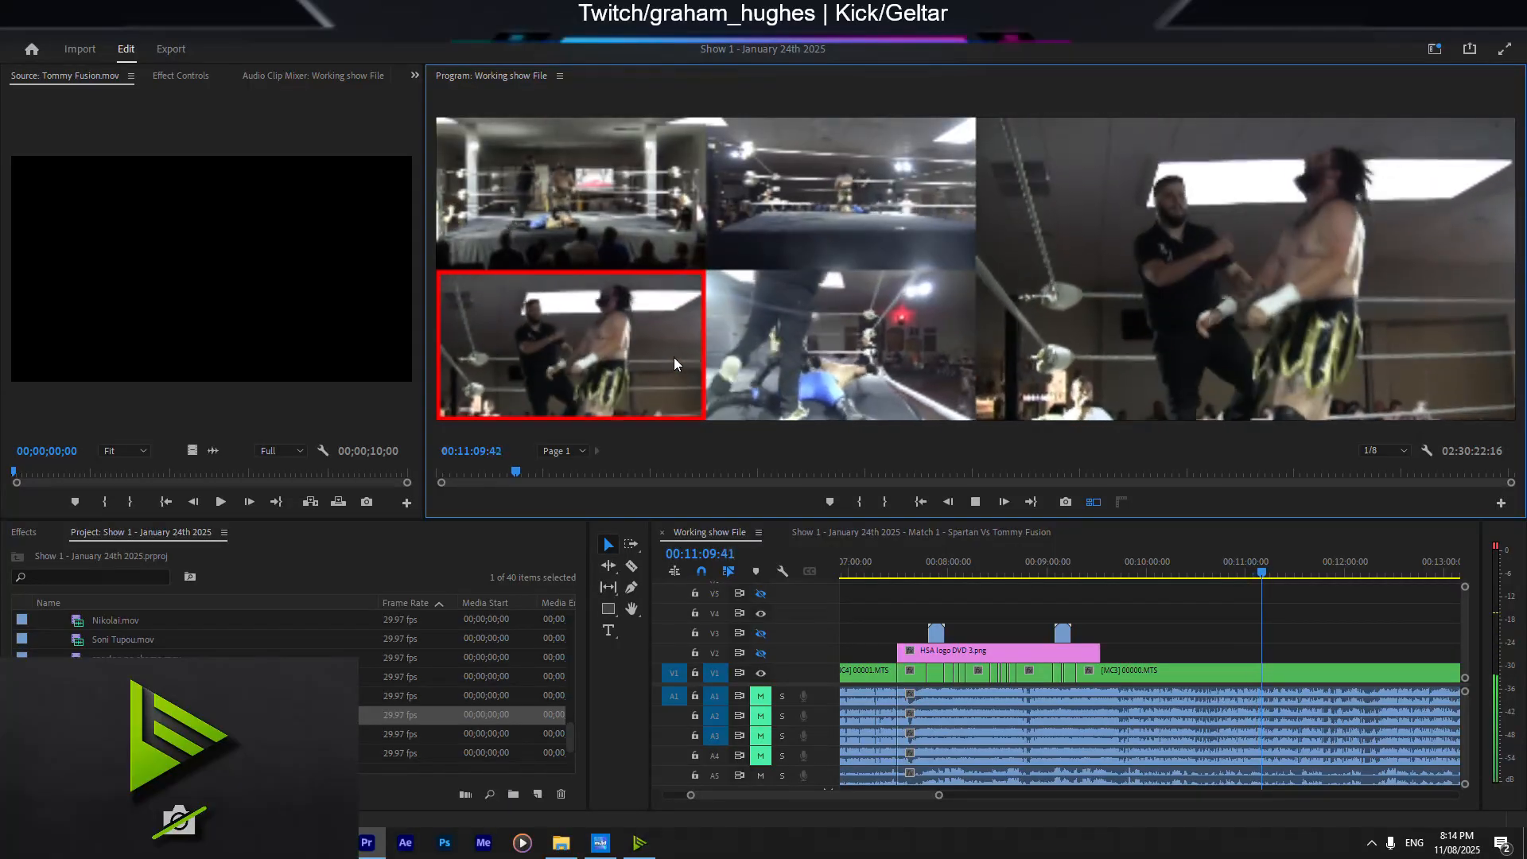
key("1")
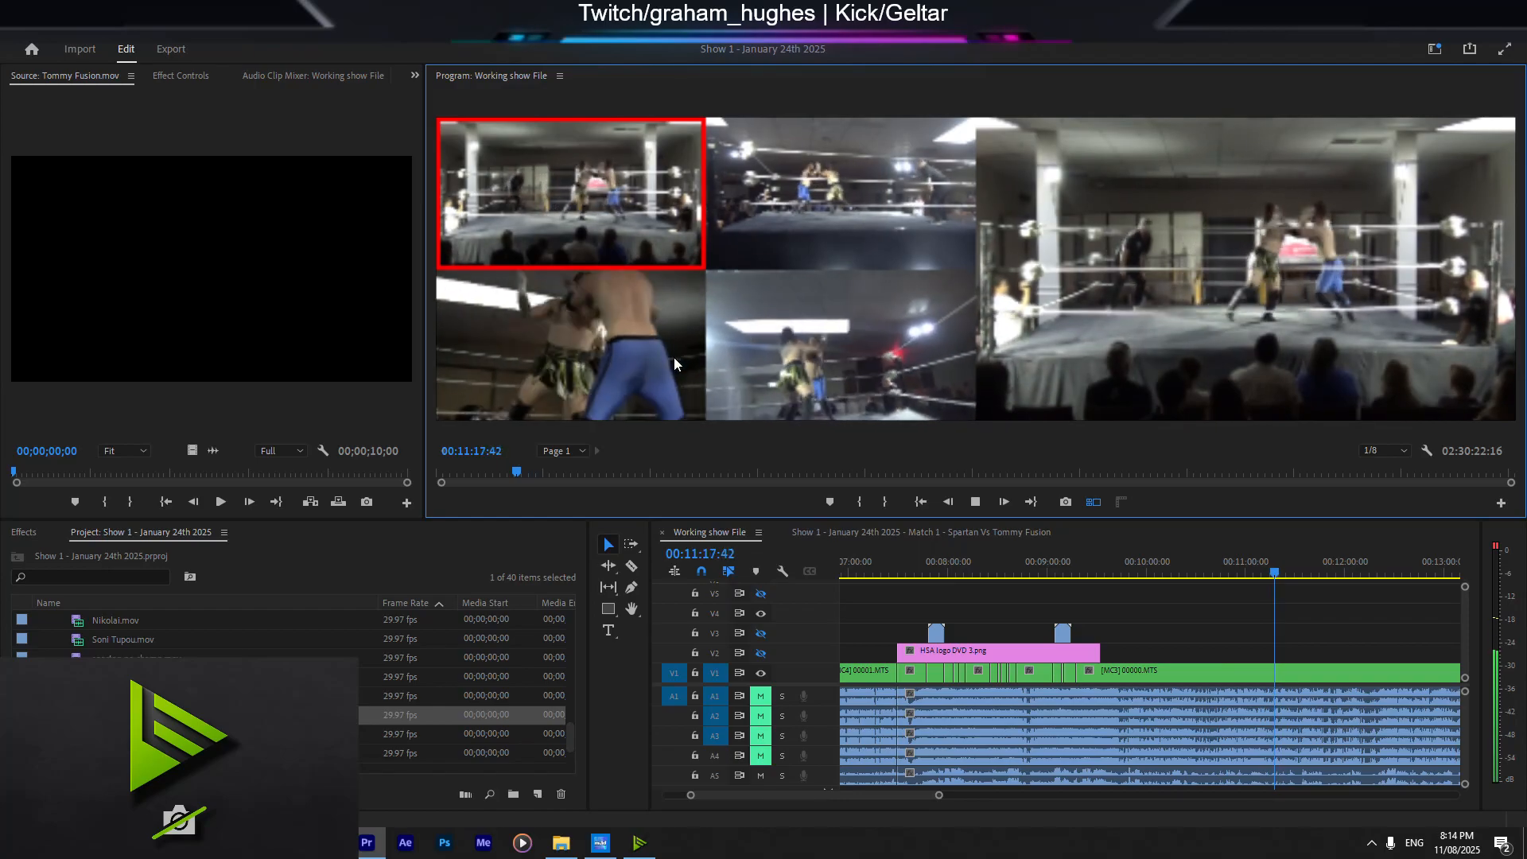
left_click(674, 364)
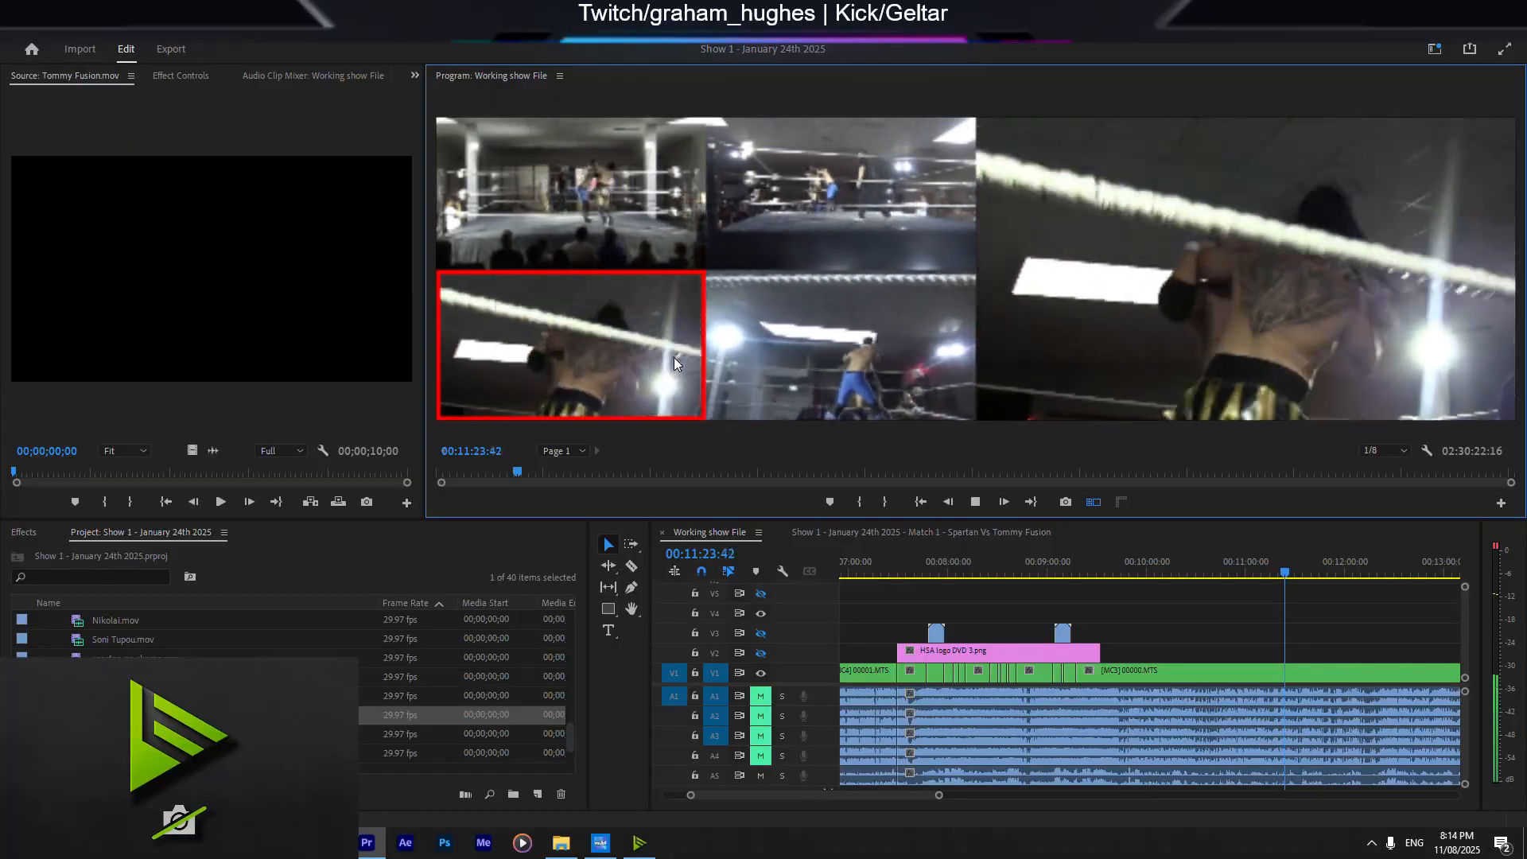
key("1")
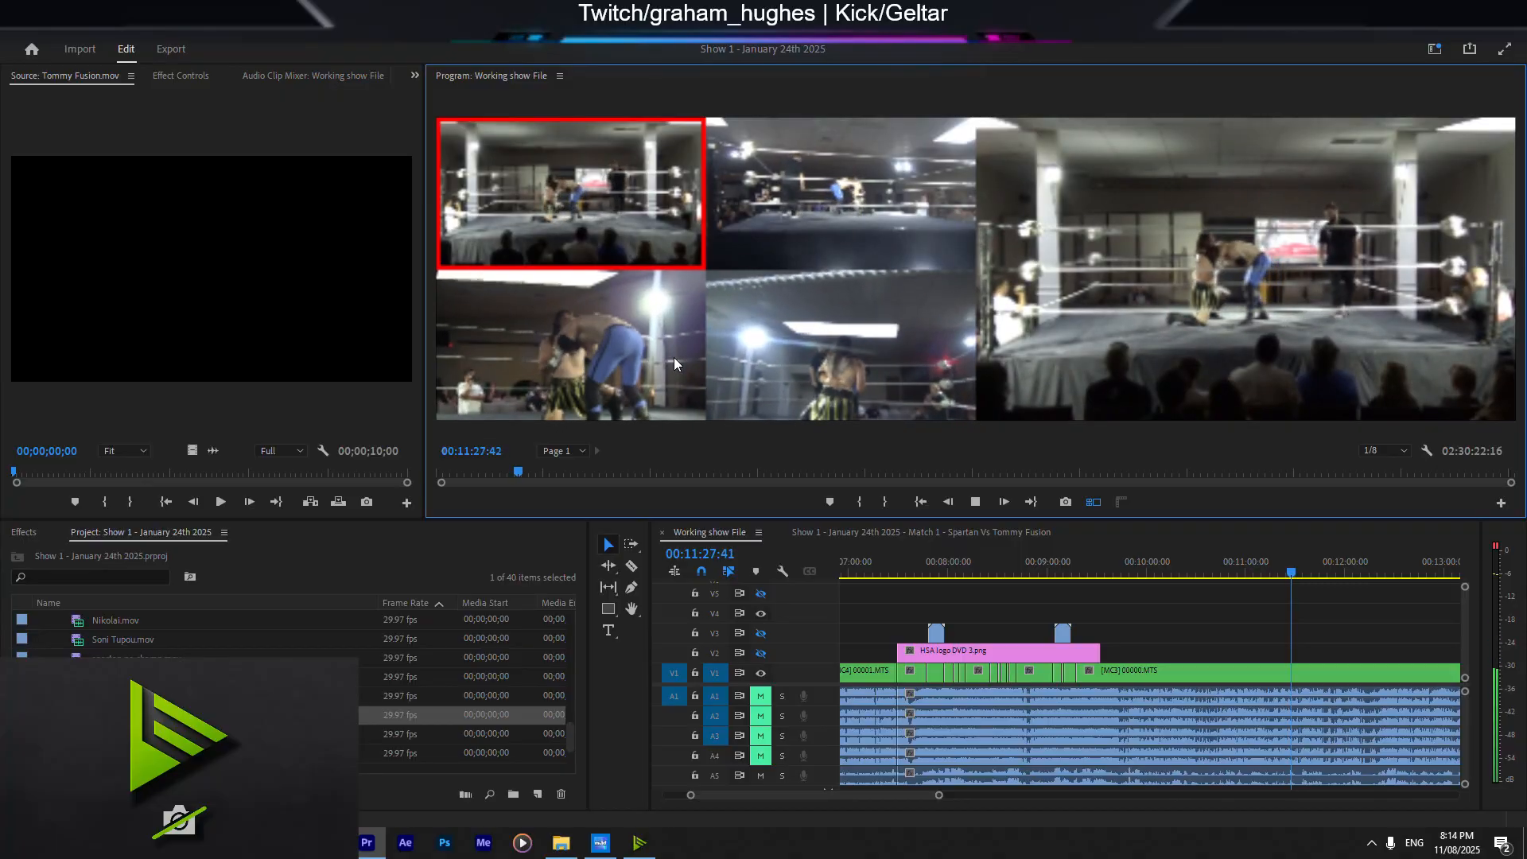
Step: Switch the mat wrestling between about 00:11:39 and 00:12:21 through cameras 3, 1, 3, 1, 4 and 3
left_click(675, 364)
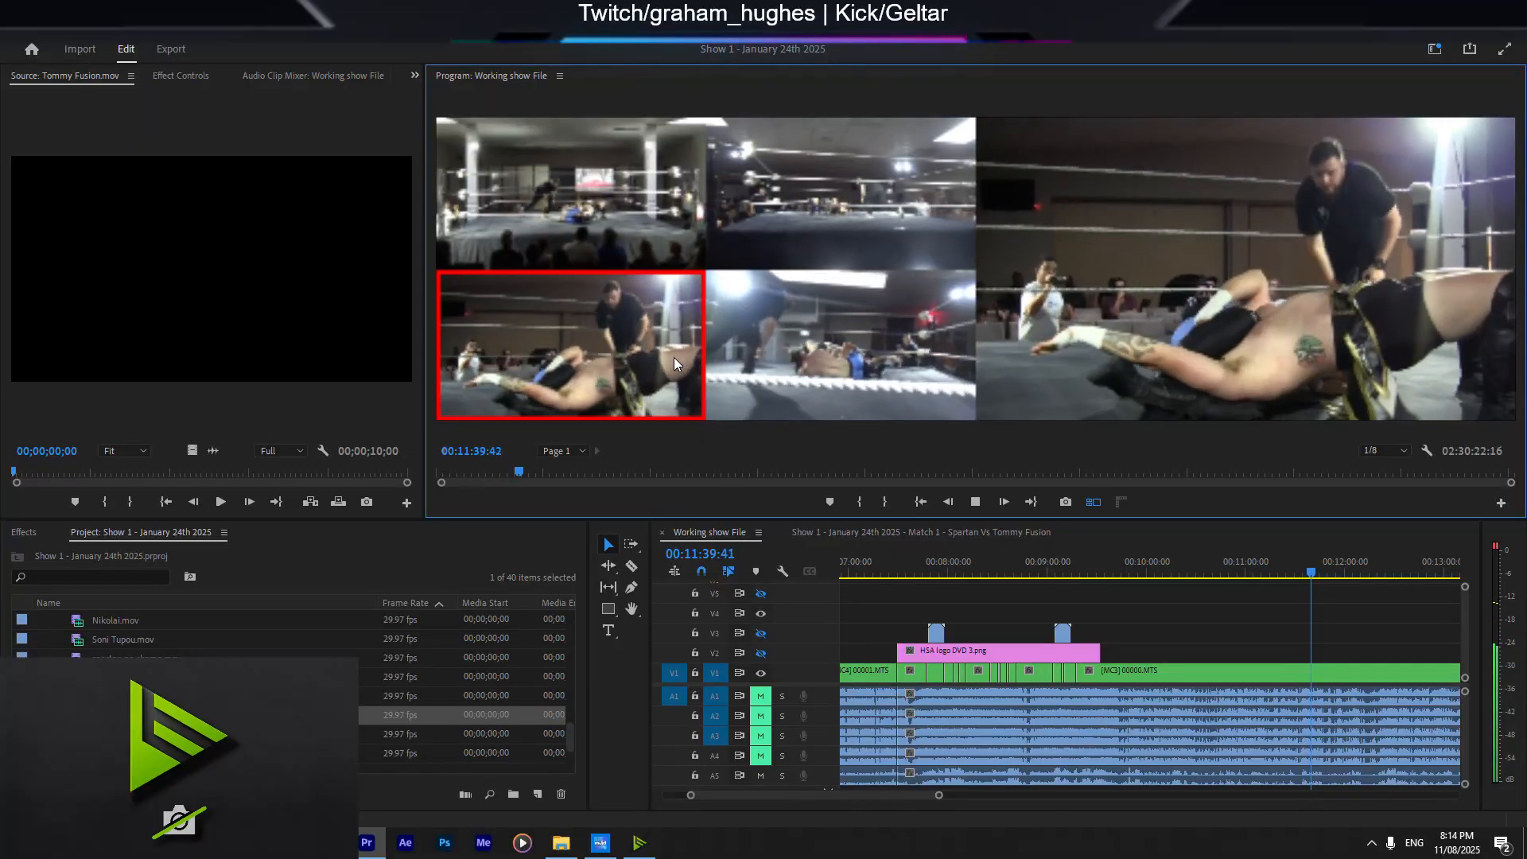
key("1")
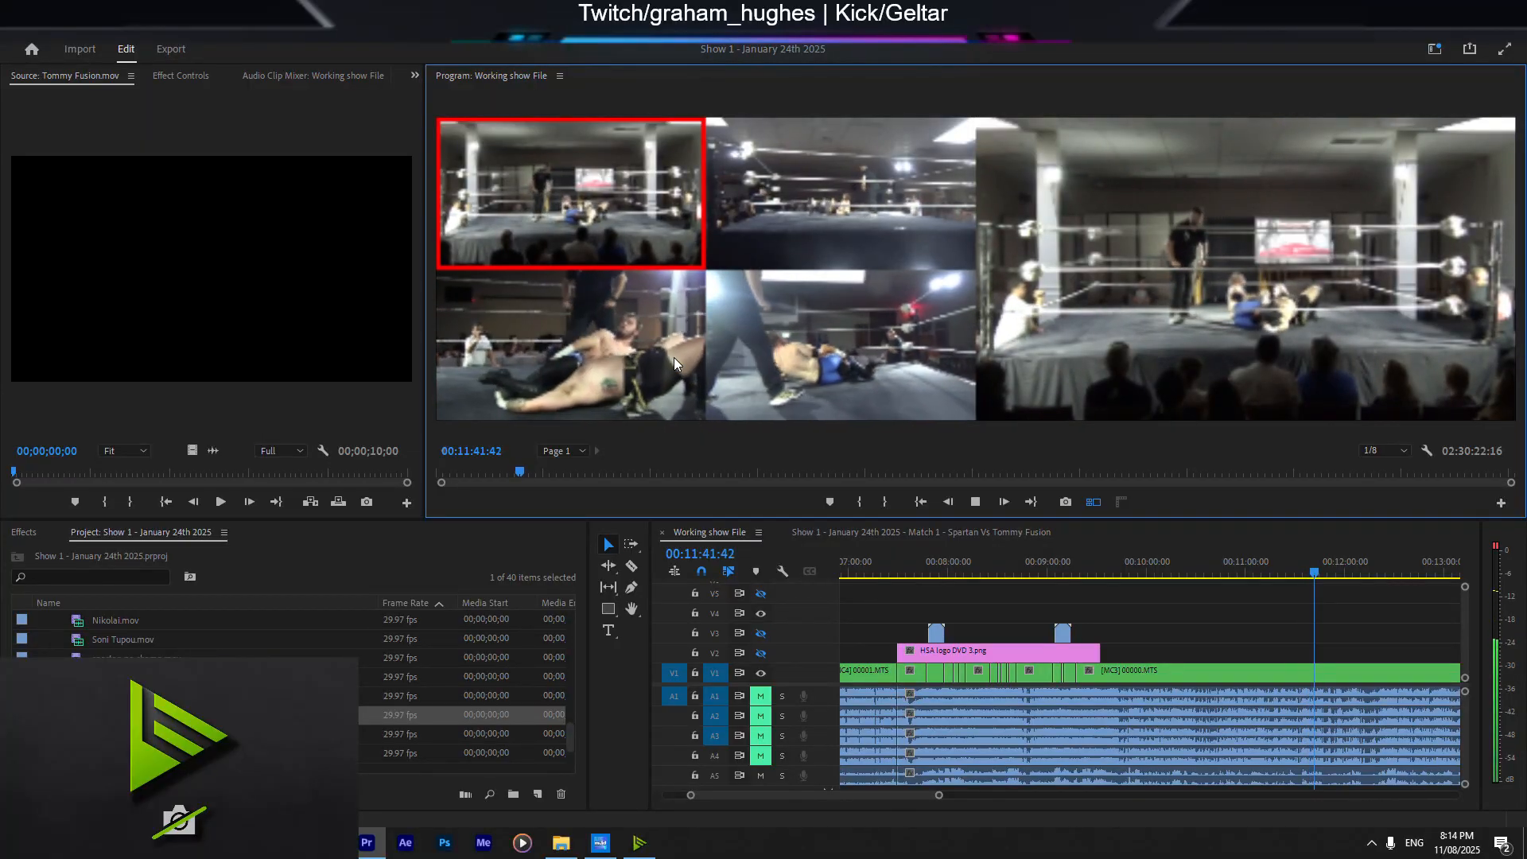
left_click(674, 364)
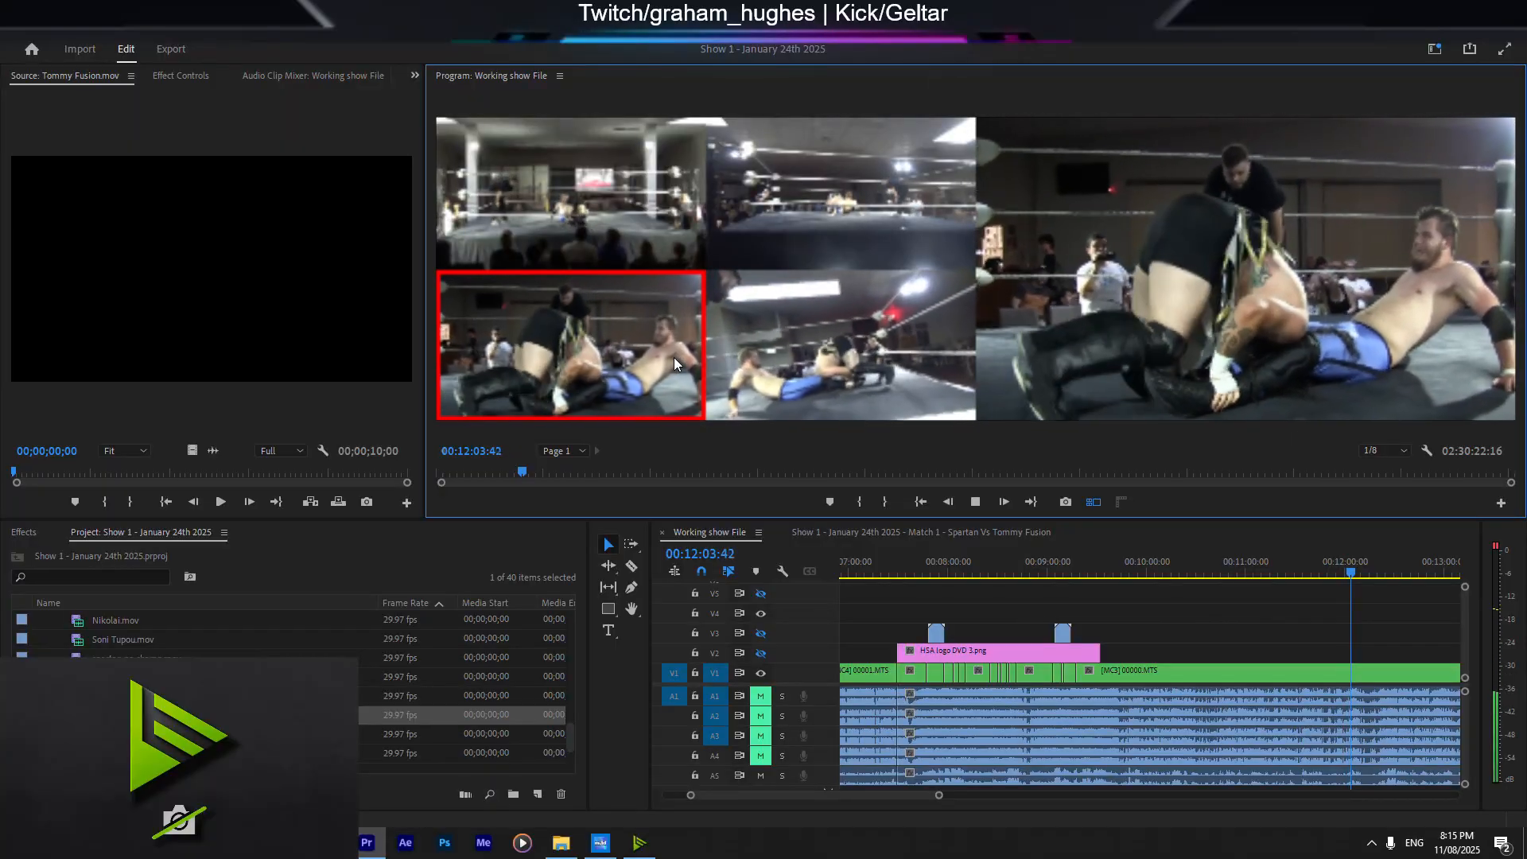
key("1")
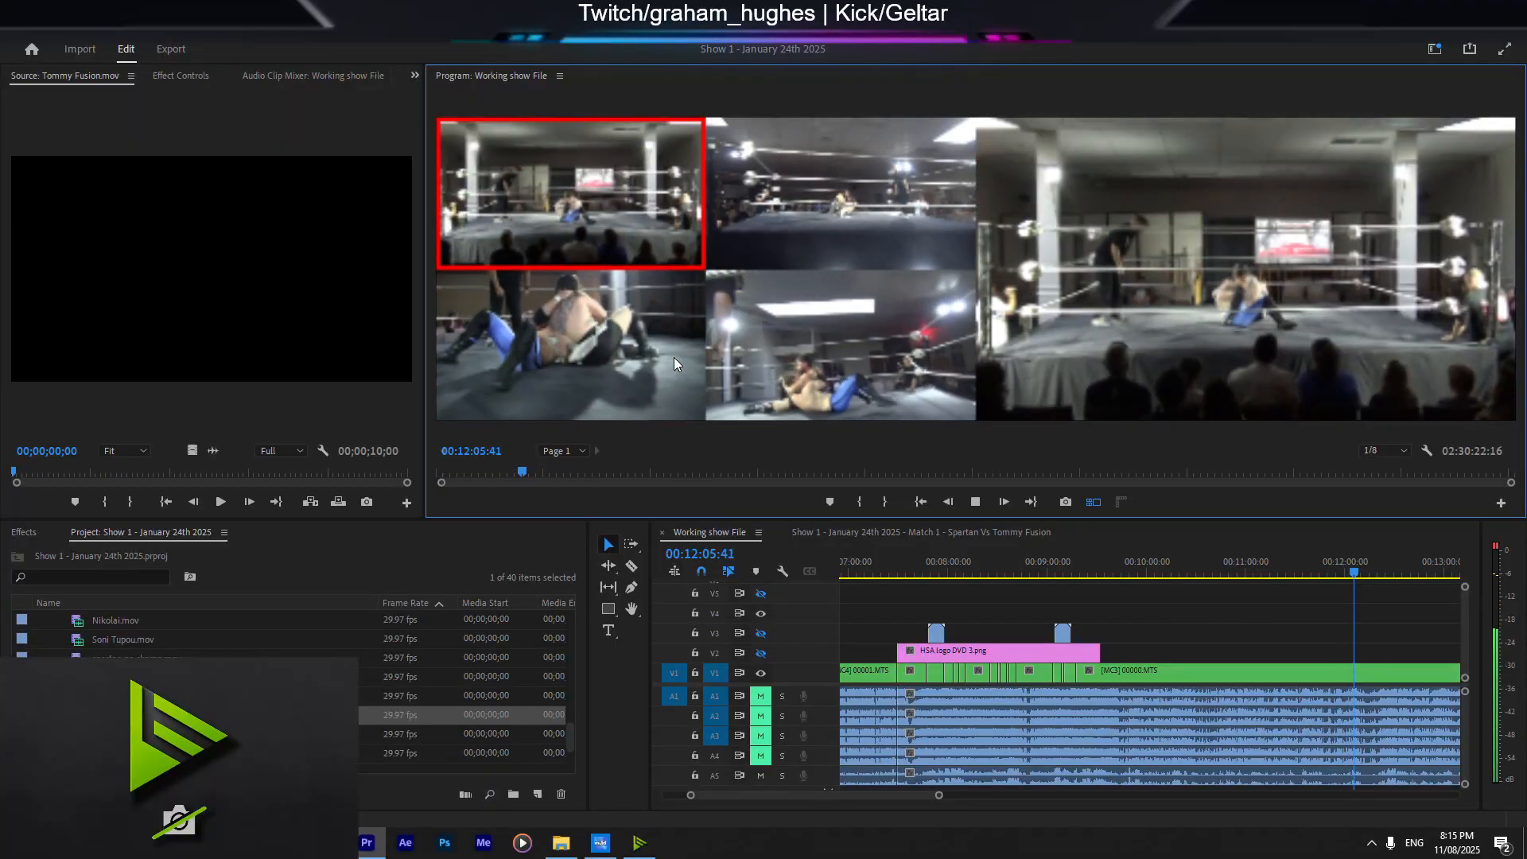
key("4")
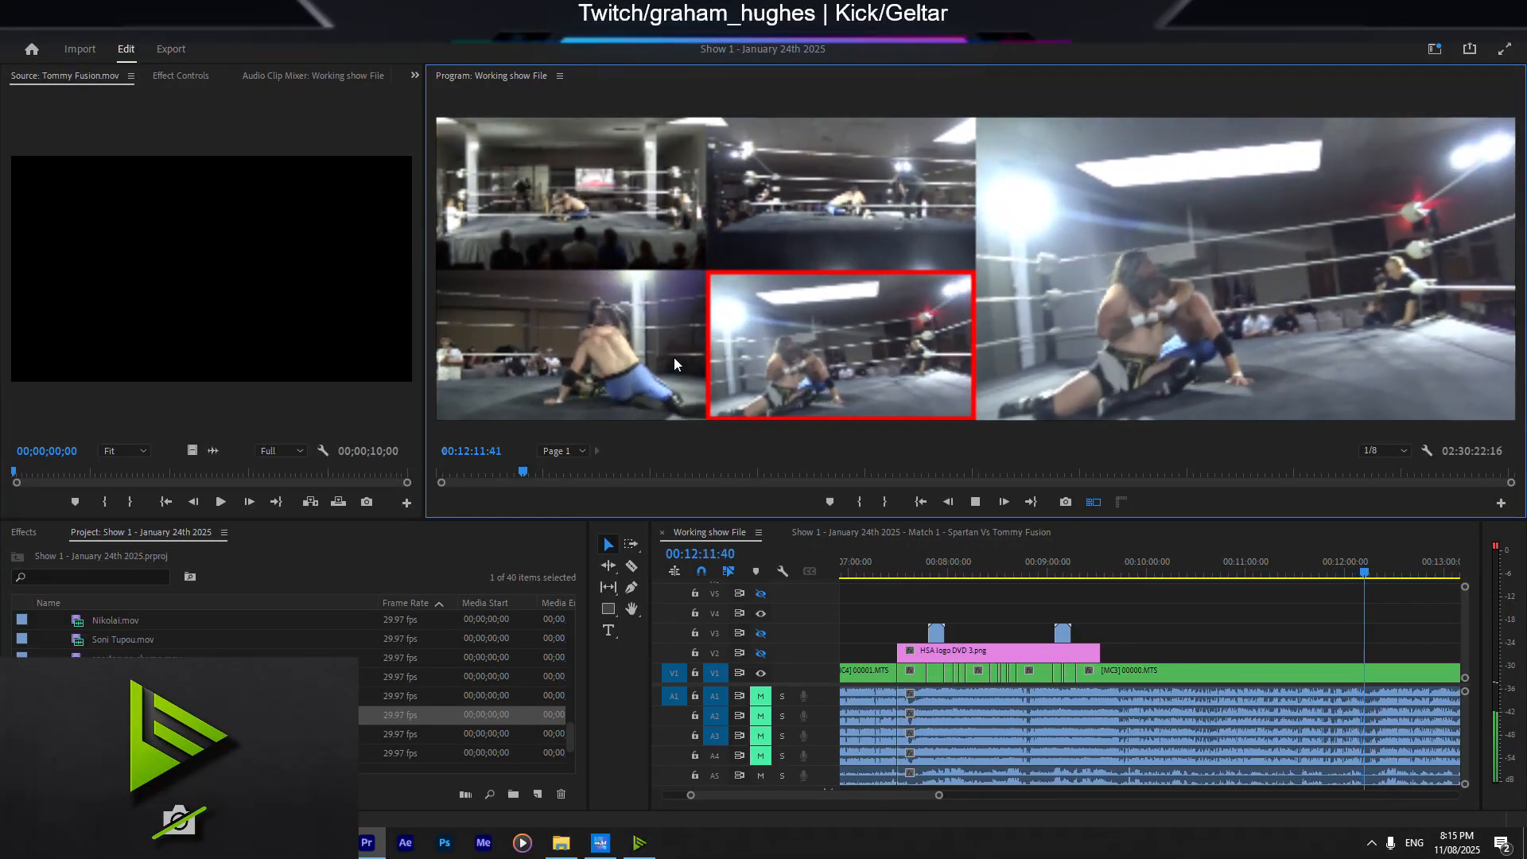
left_click(674, 364)
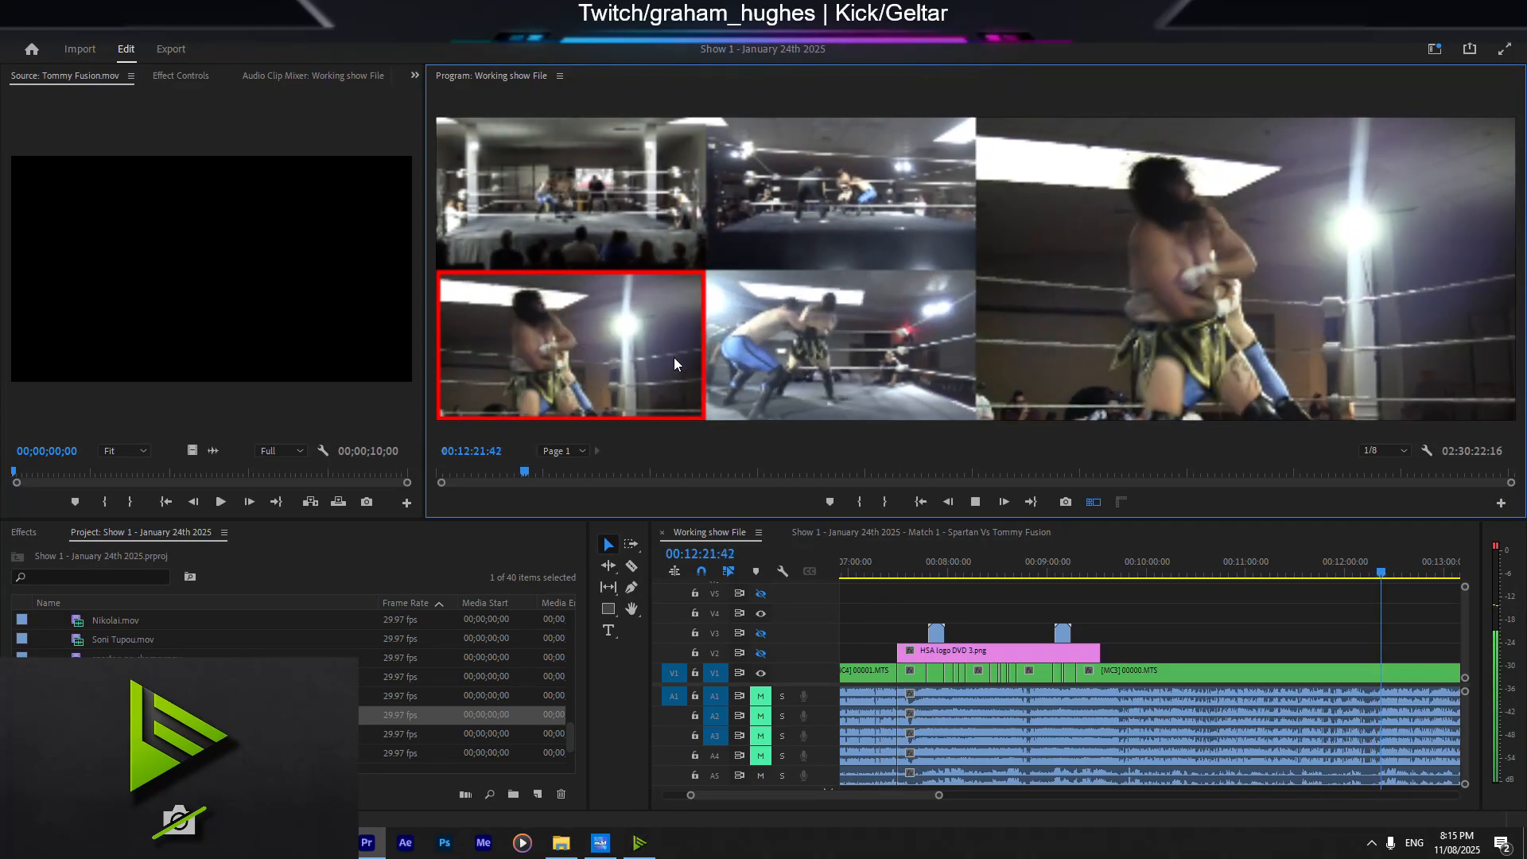
Step: Cut quickly between angles from about 00:12:25 to 00:12:37, using cameras 1, 3, 1, 4, 3 and 1
key("1")
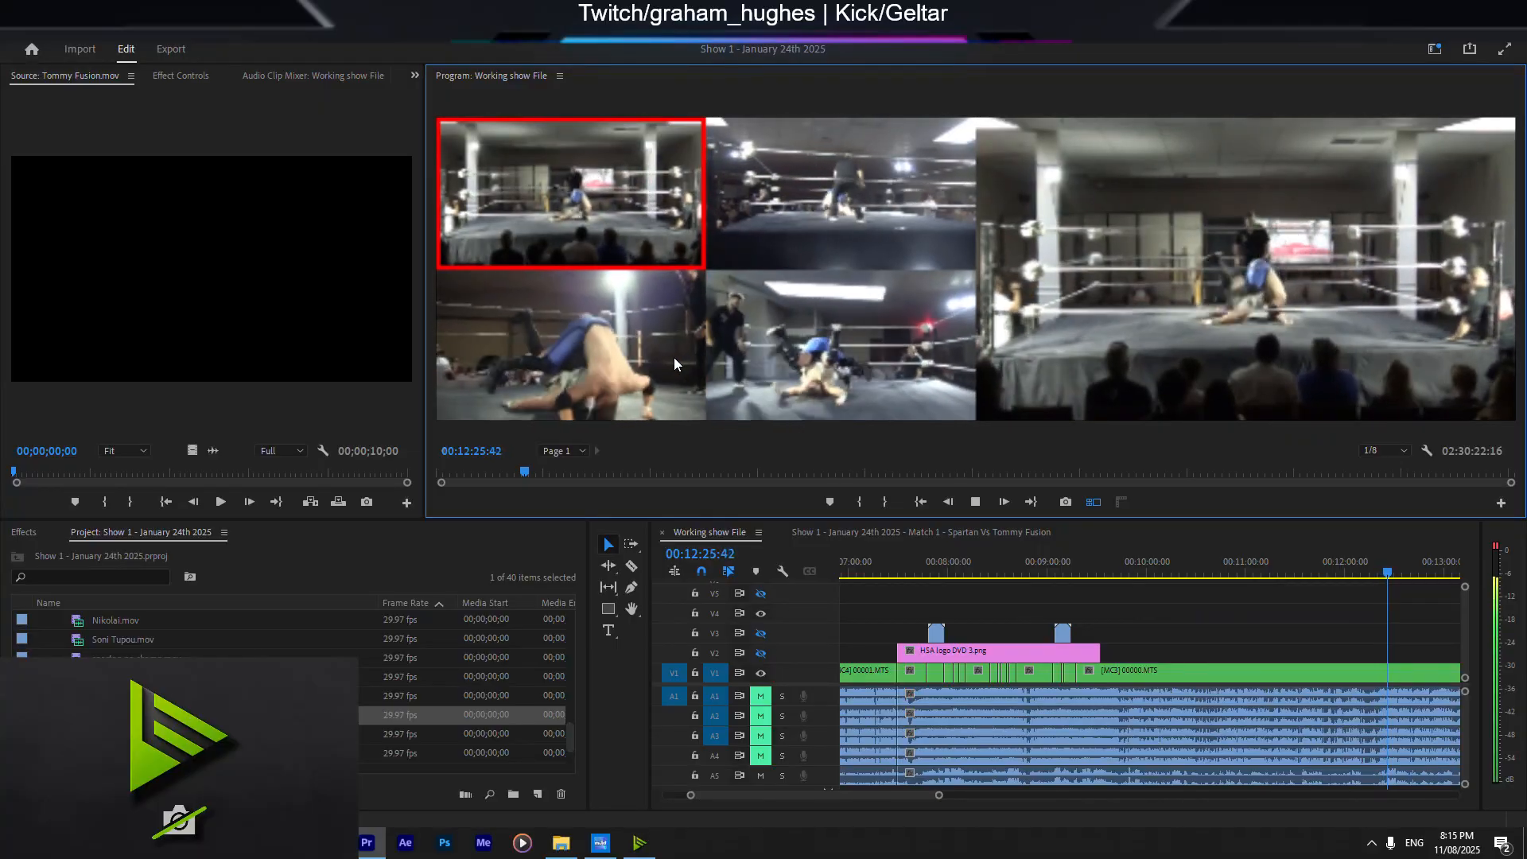
key("3")
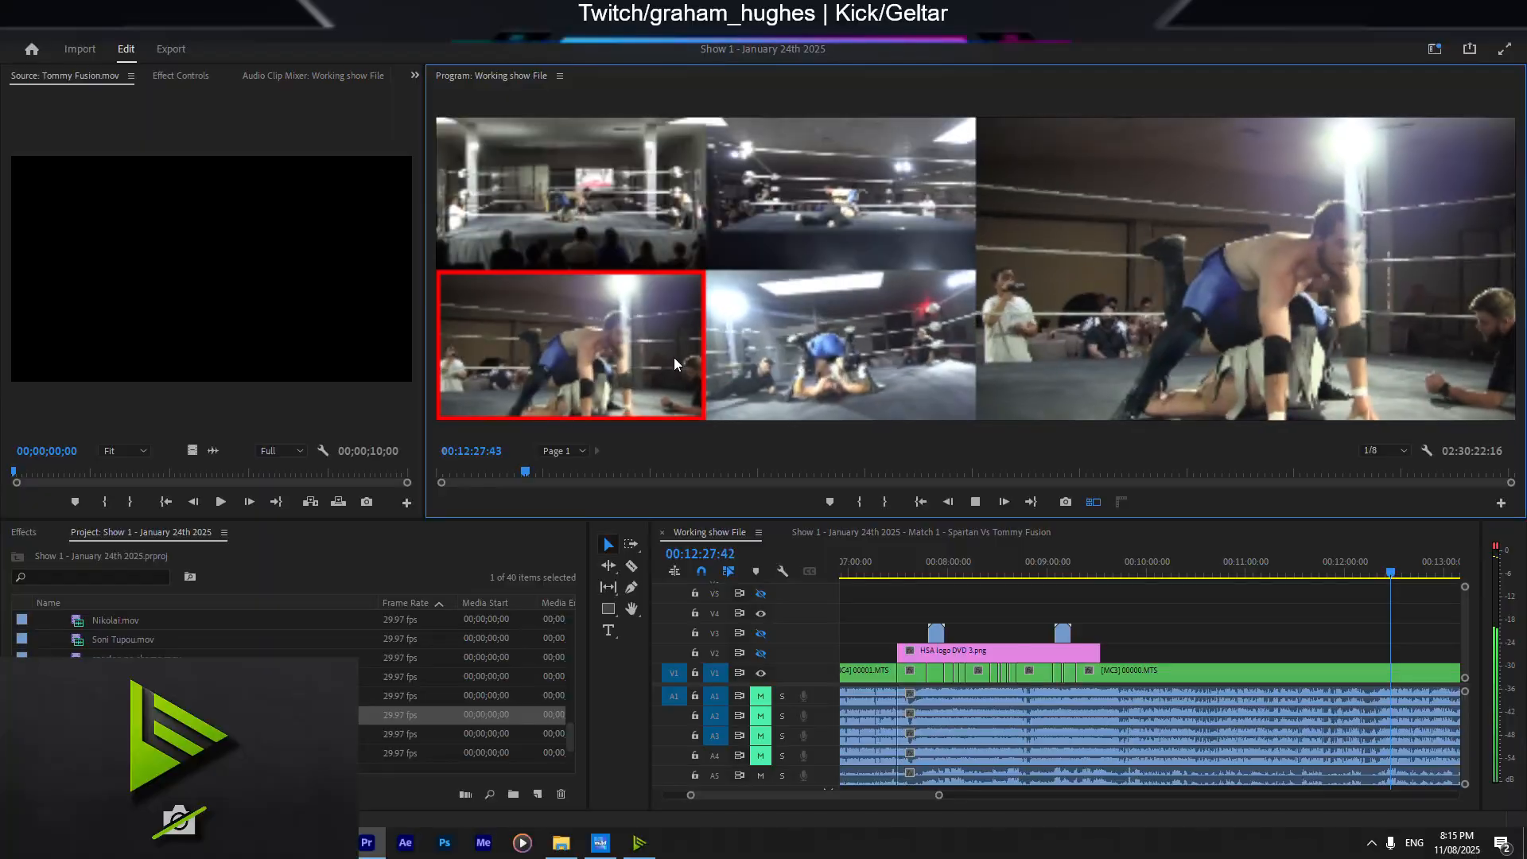
key("1")
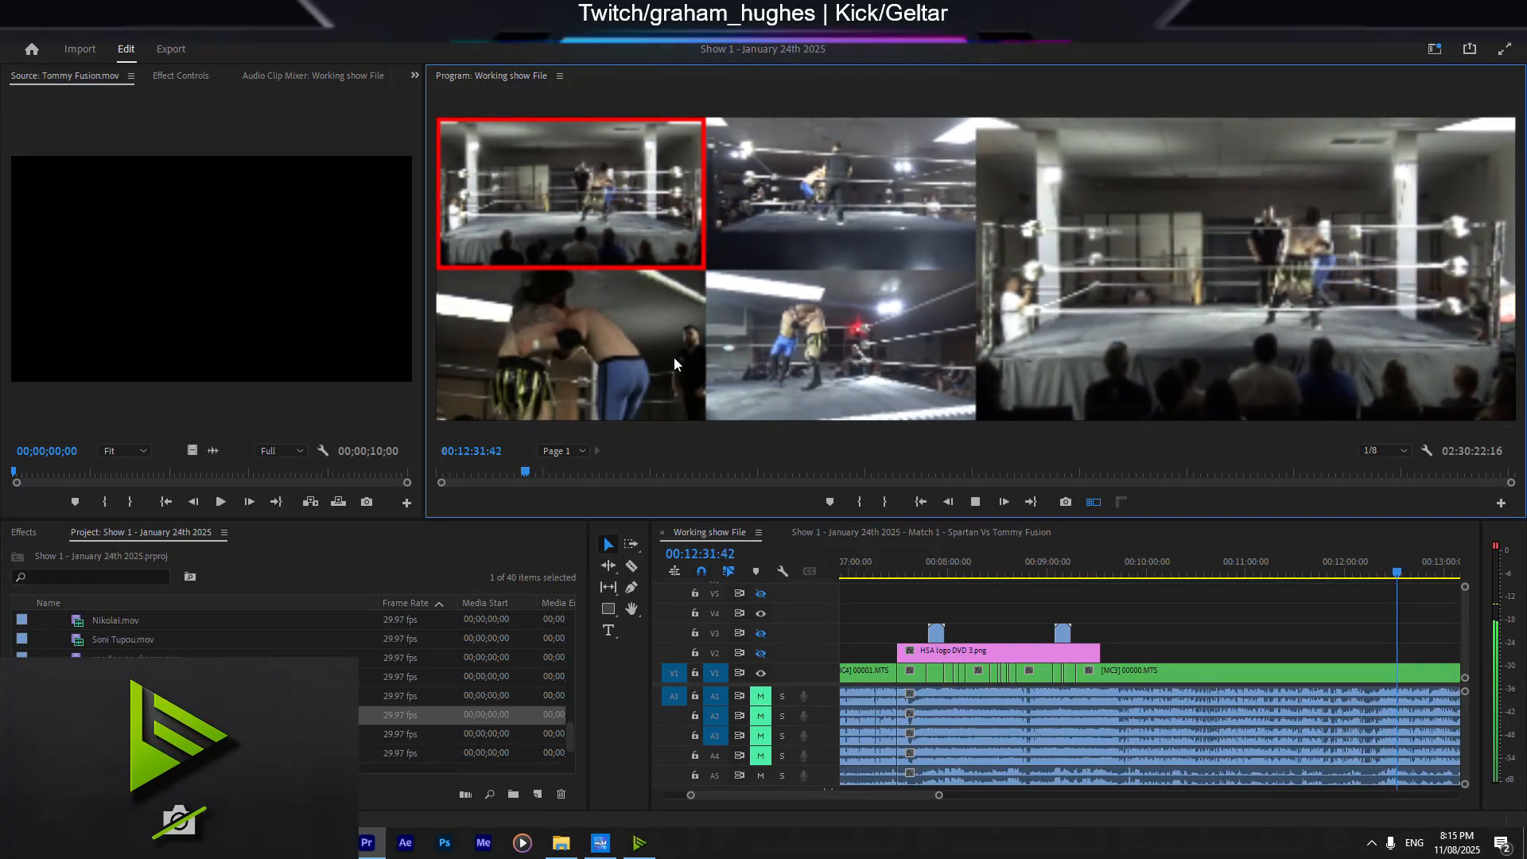
key("4")
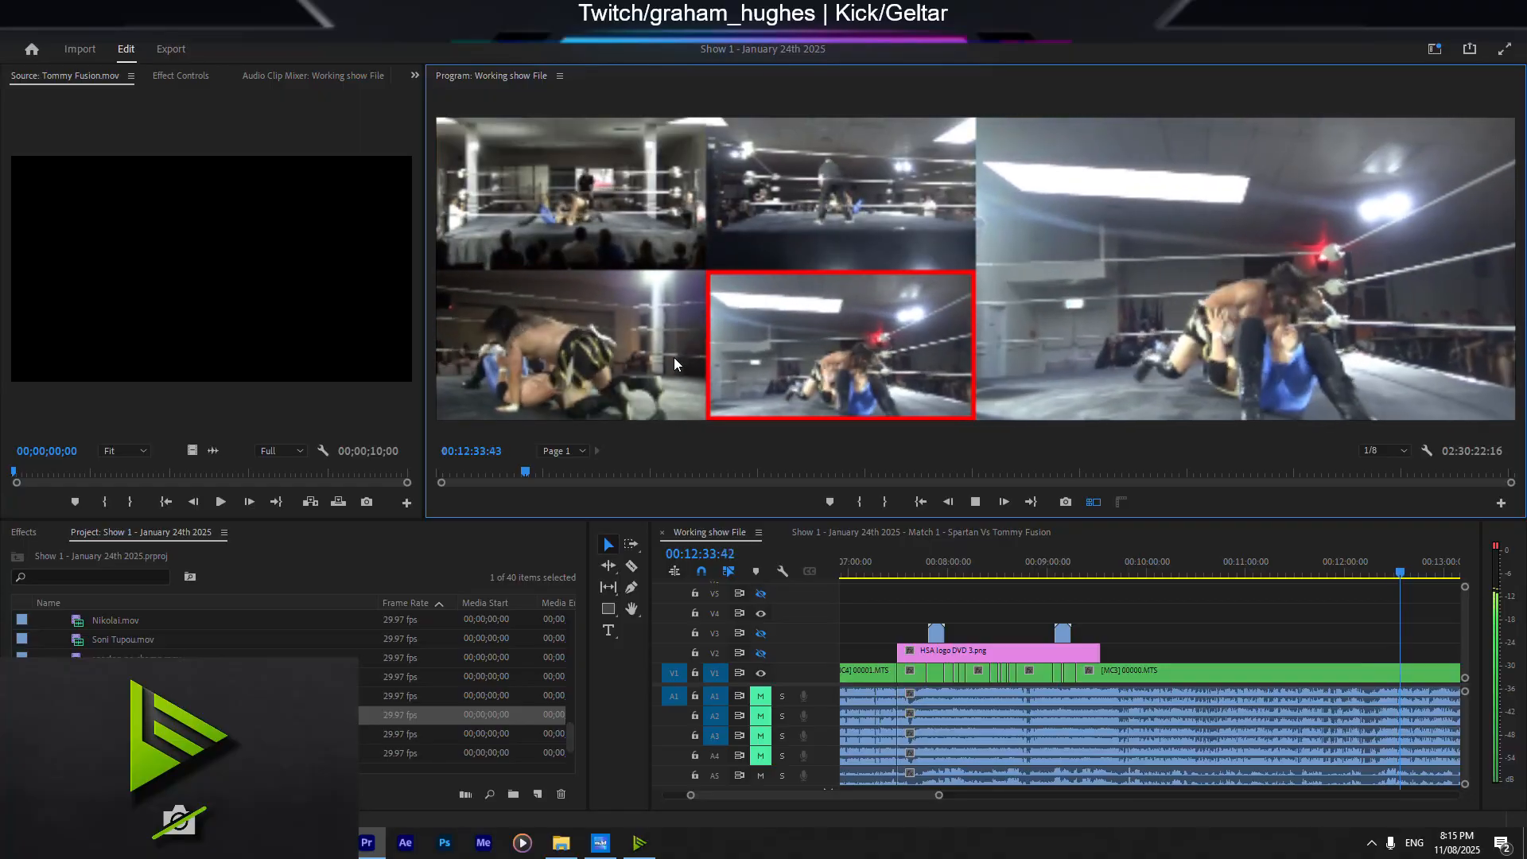
key("3")
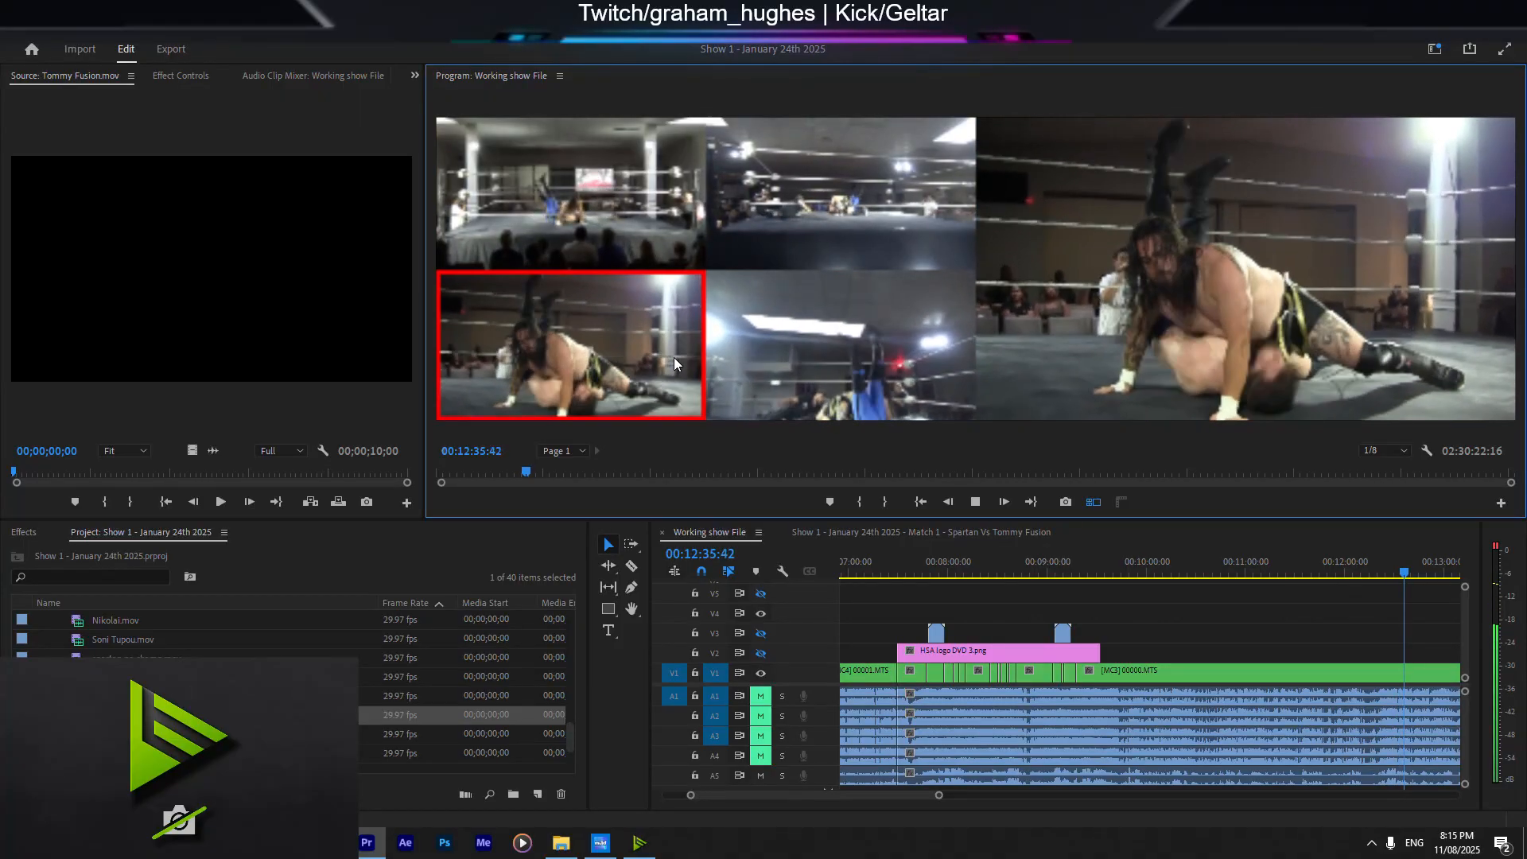
key("1")
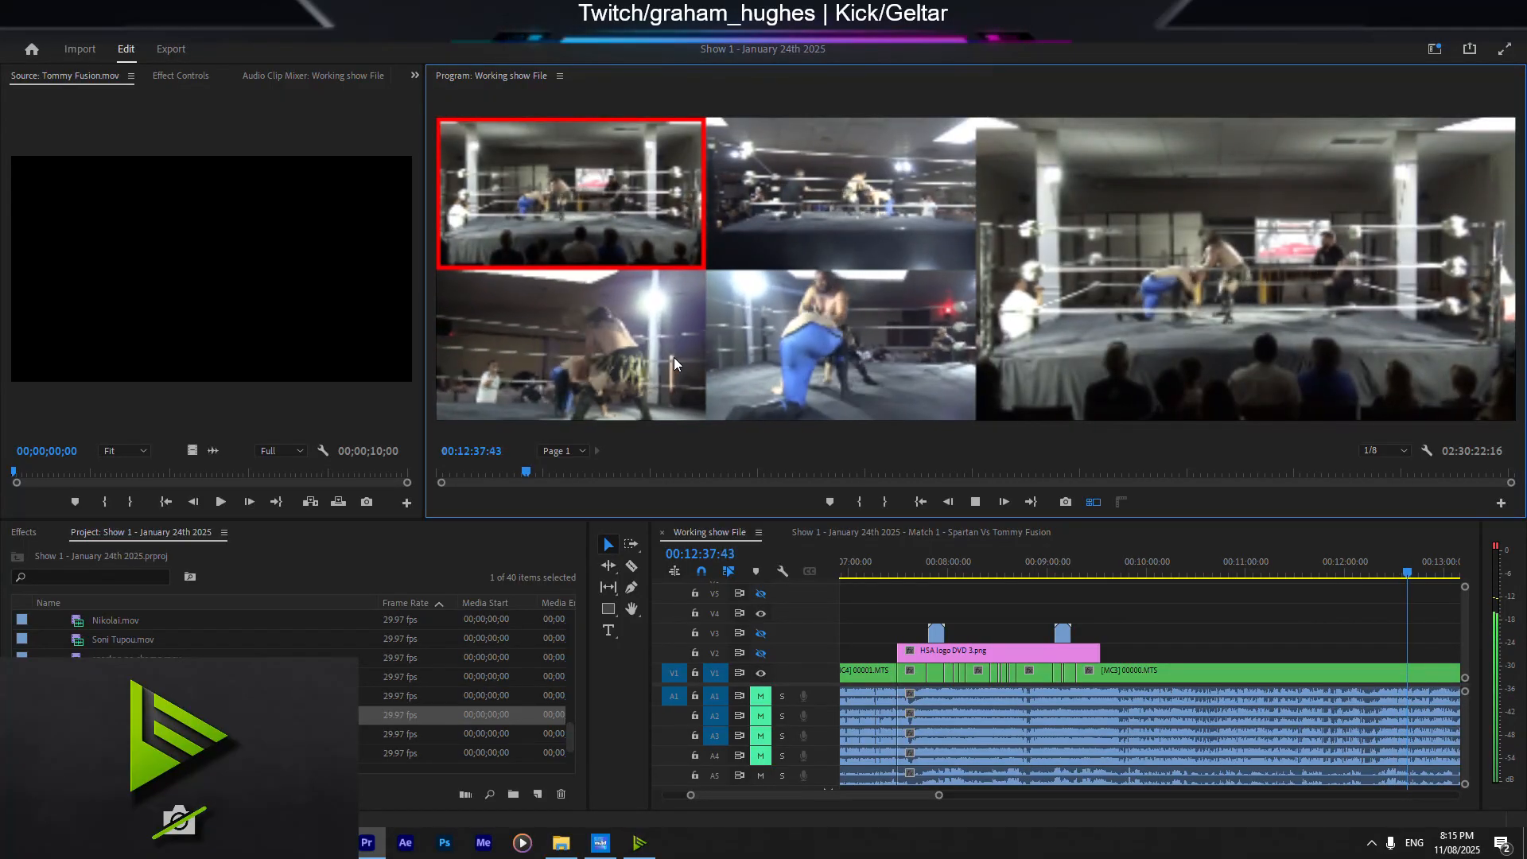
Step: Keep the match playing and switch to cameras 3, 1, 4, 3 and 1 between about 00:12:53 and 00:13:33
key("3")
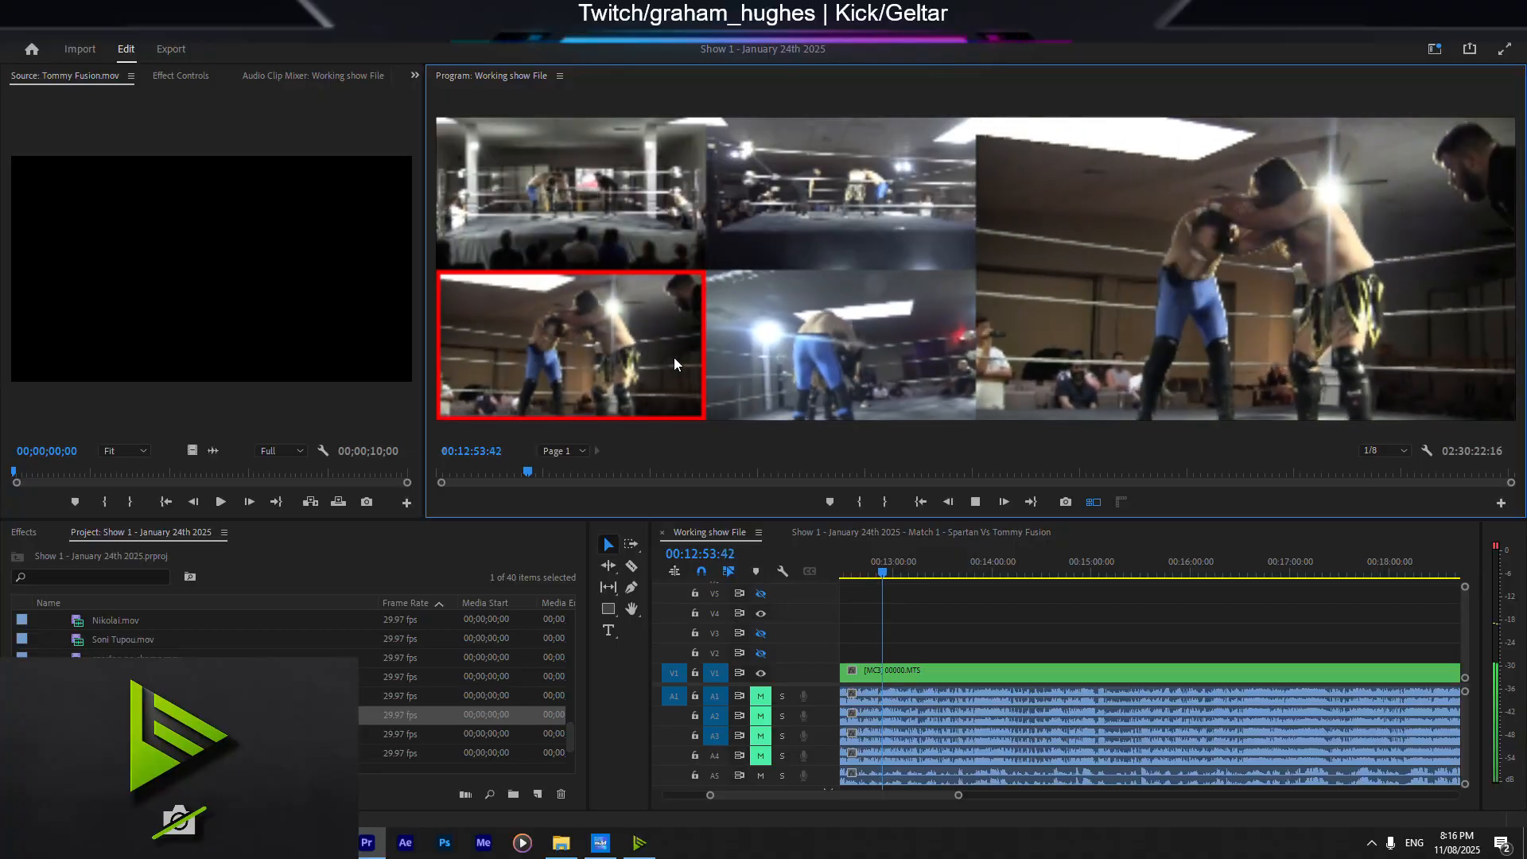
key("1")
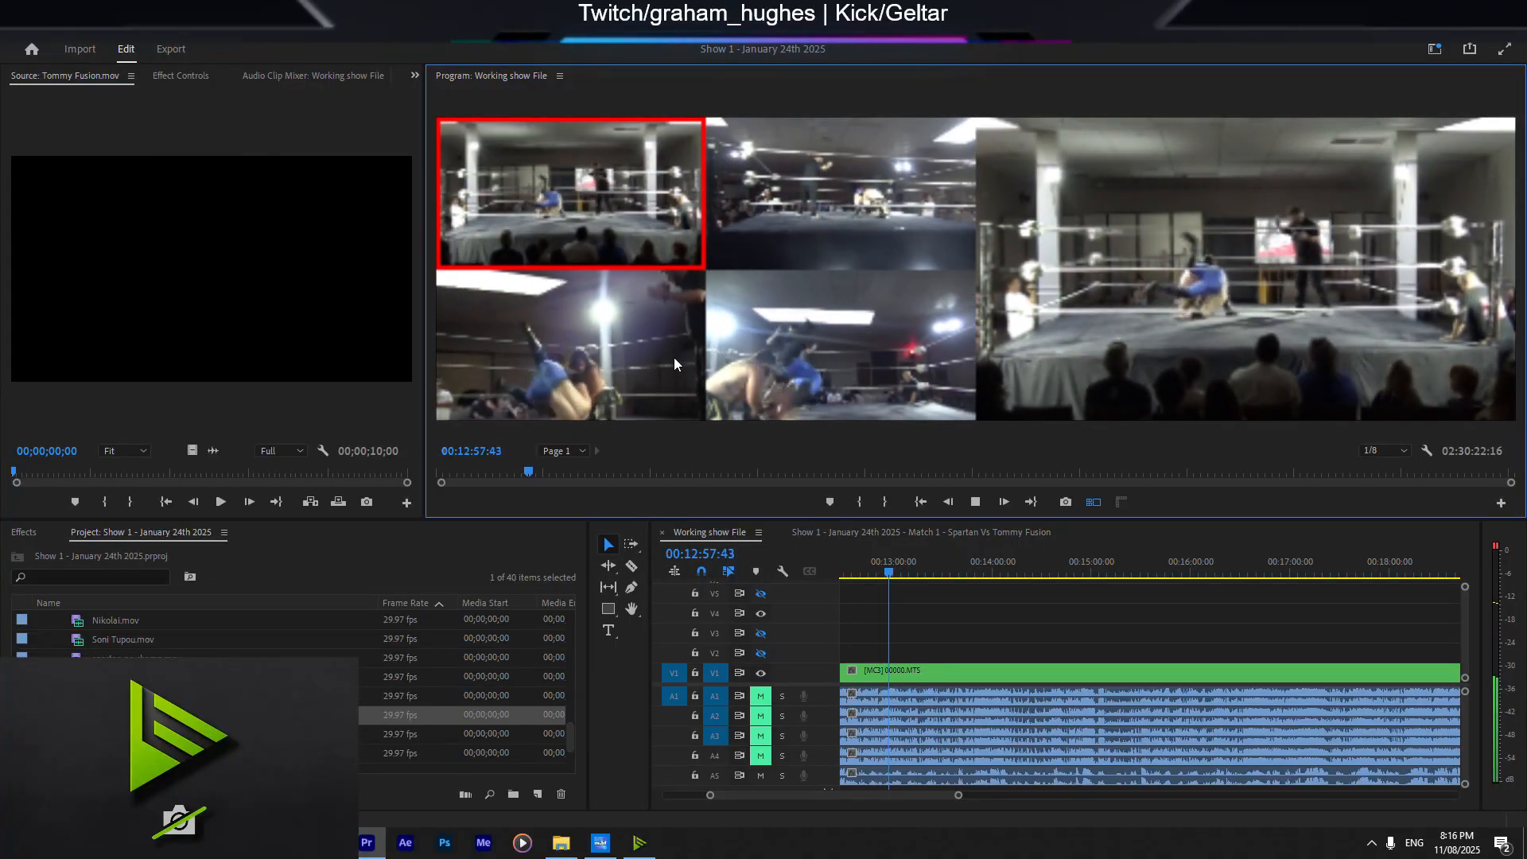
left_click(675, 363)
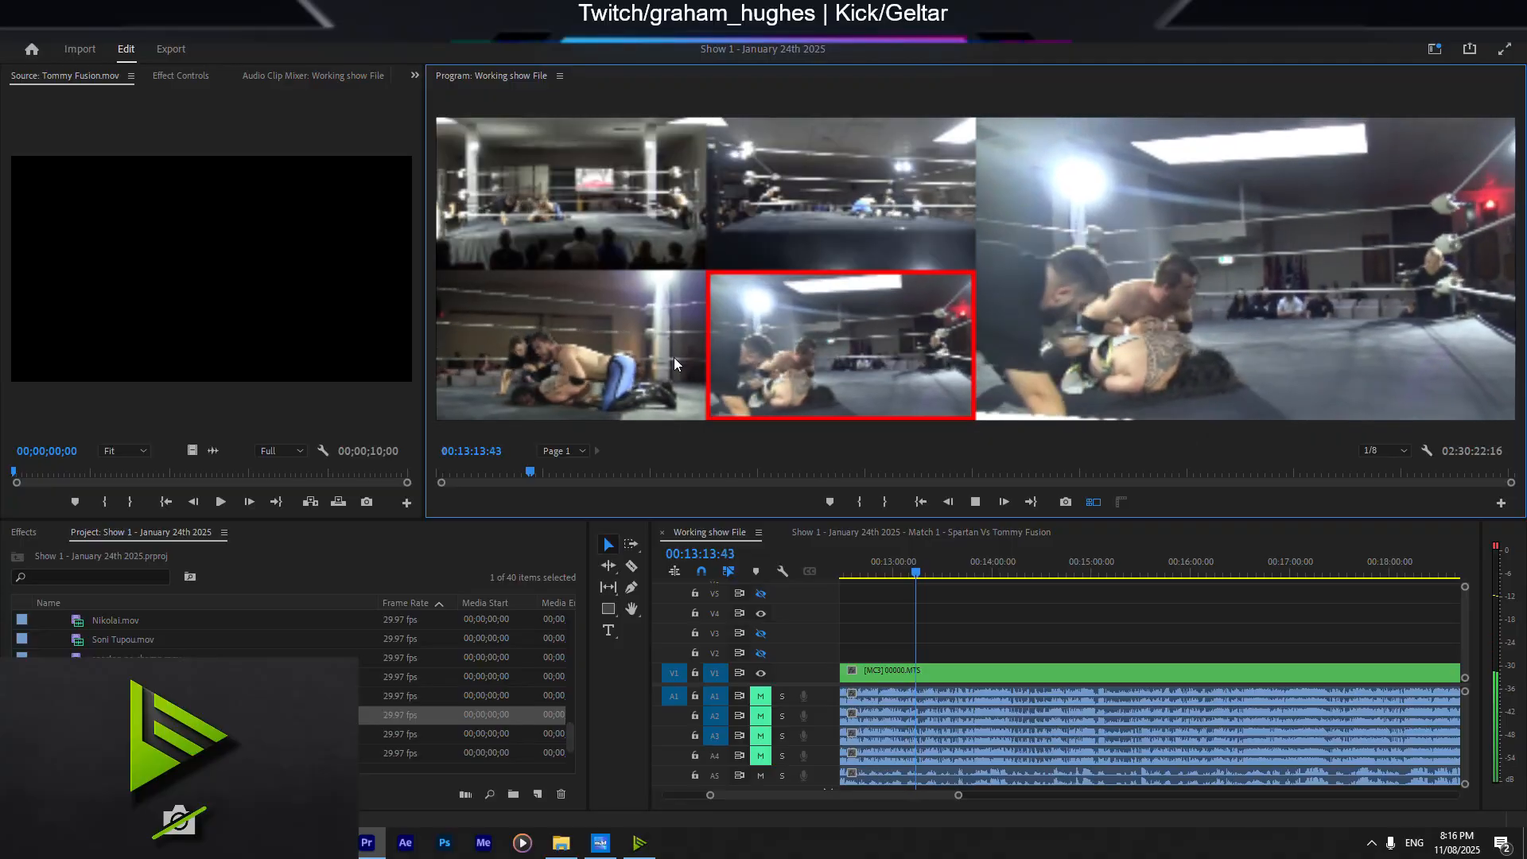
left_click(674, 365)
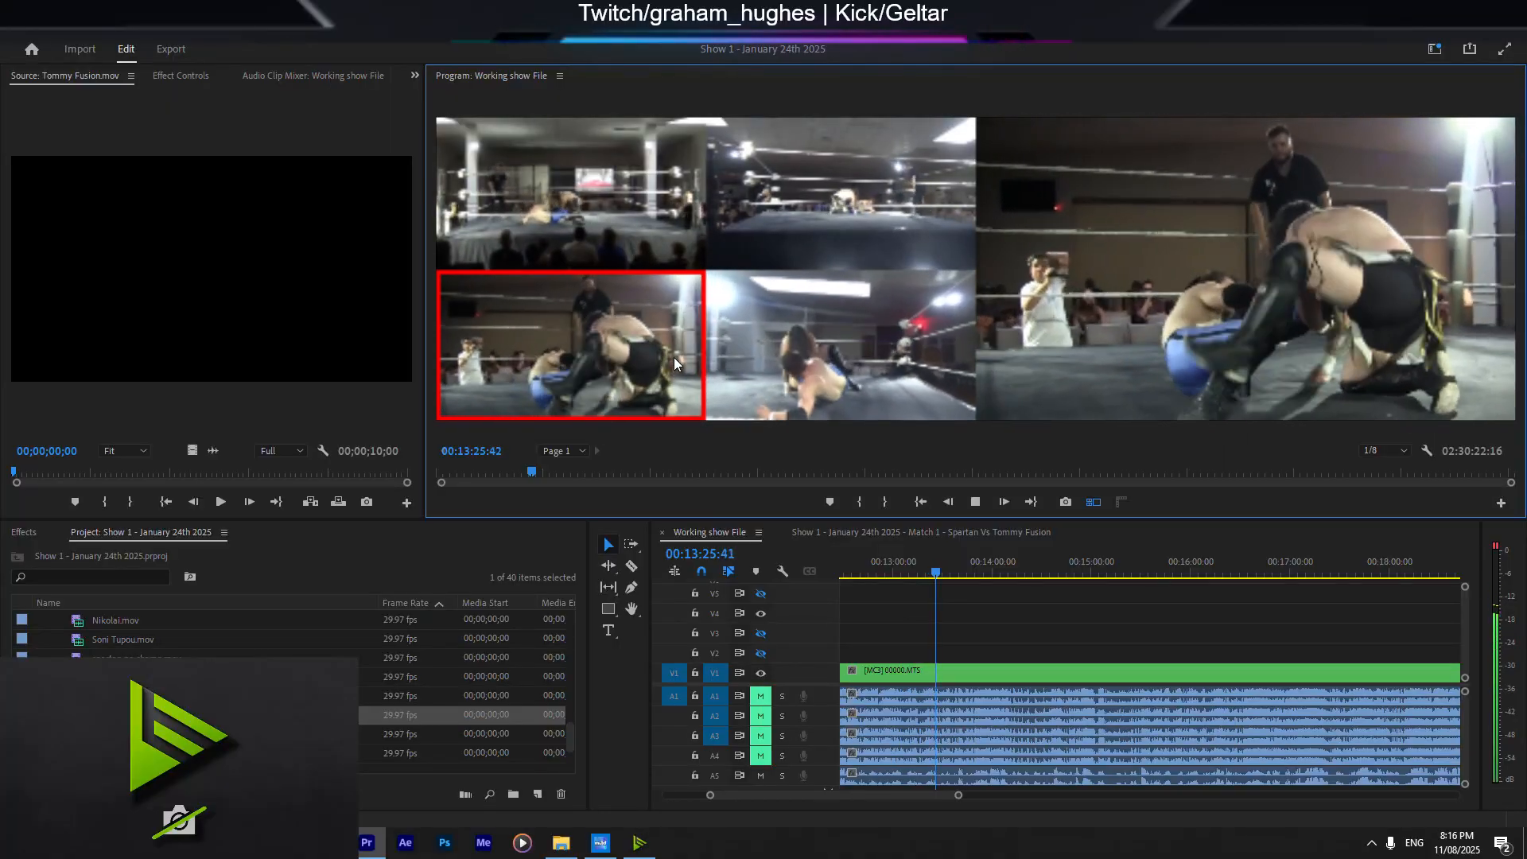
key("1")
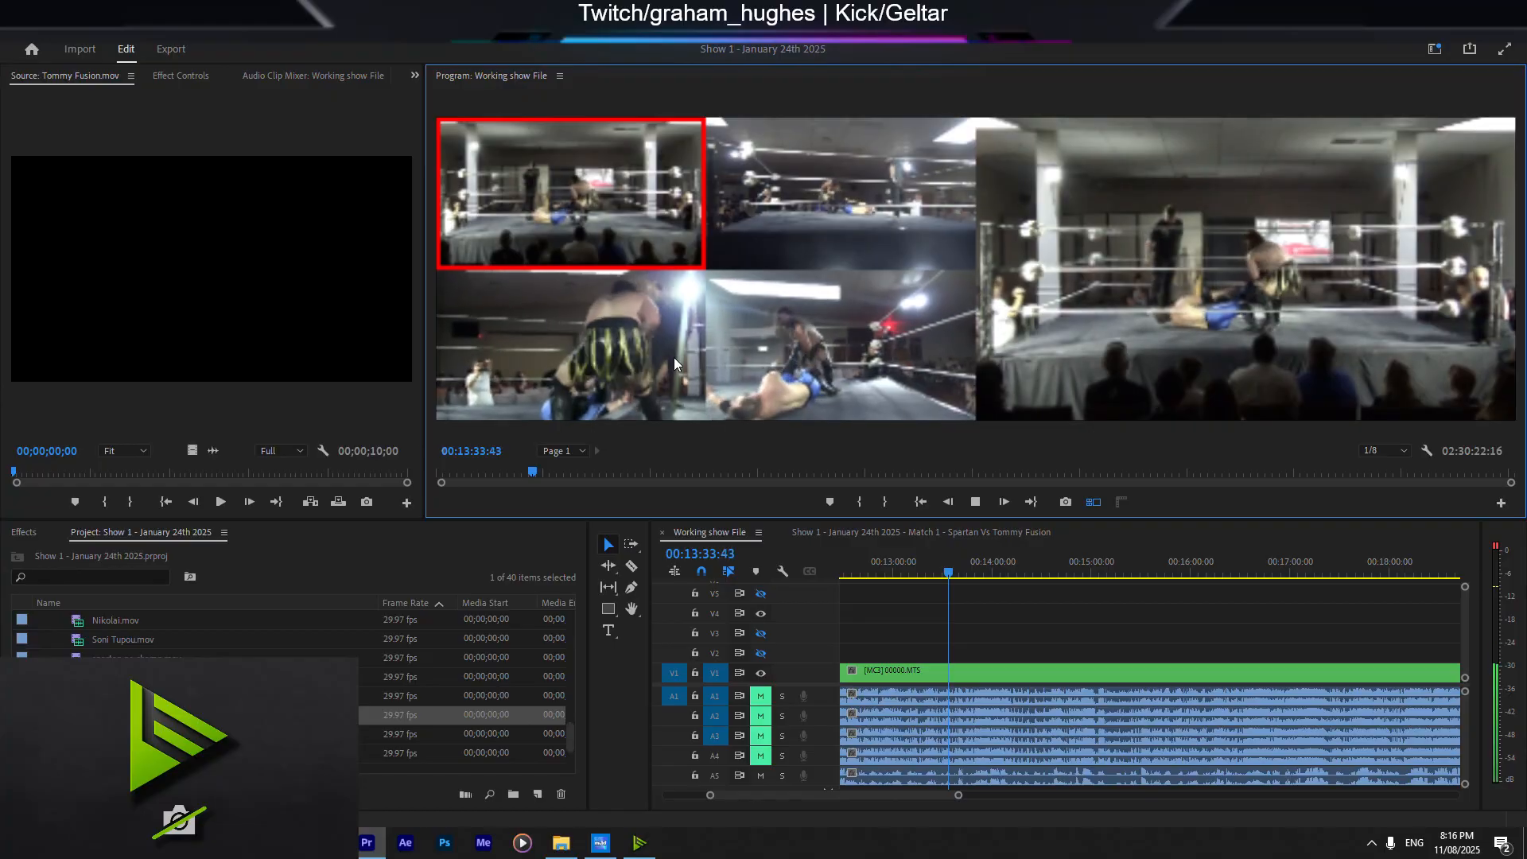
Step: Switch the match playback between about 00:13:33 and 00:14:27 through cameras 4, 3, 1, 4, 1 and 3
key("4")
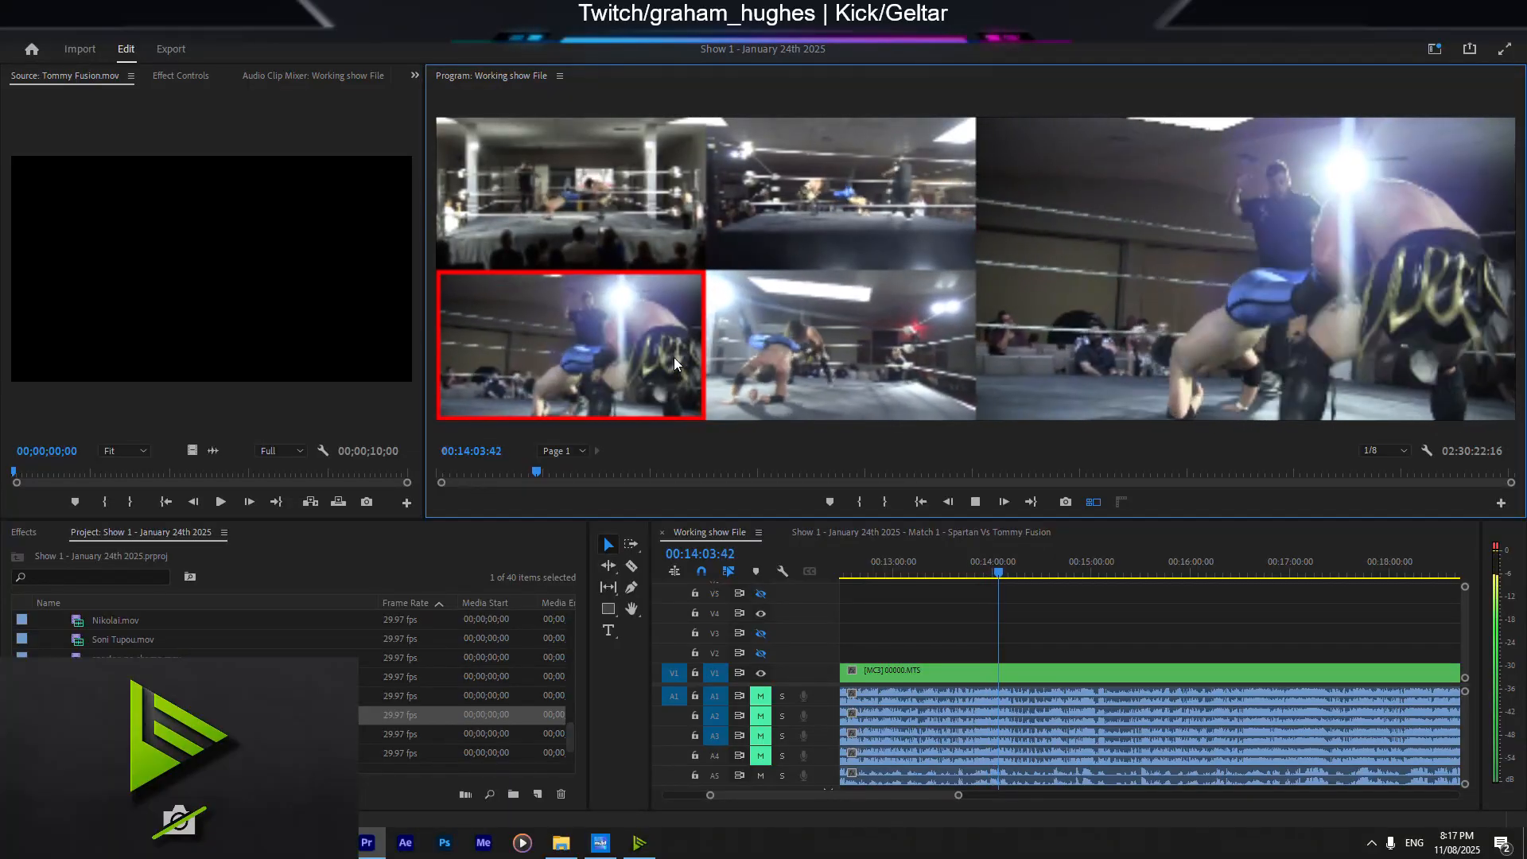
key("1")
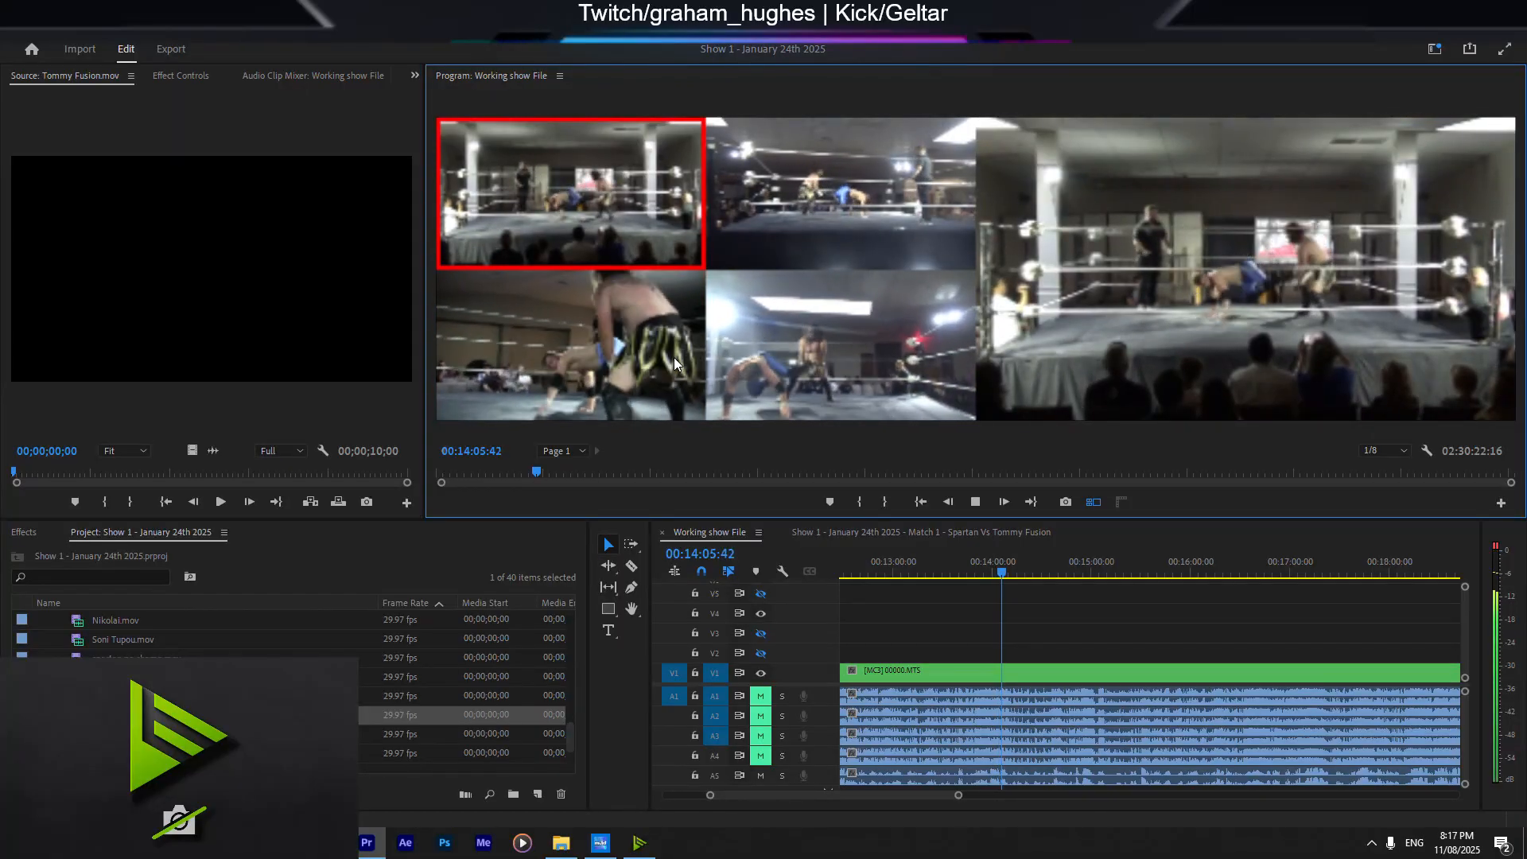
key("4")
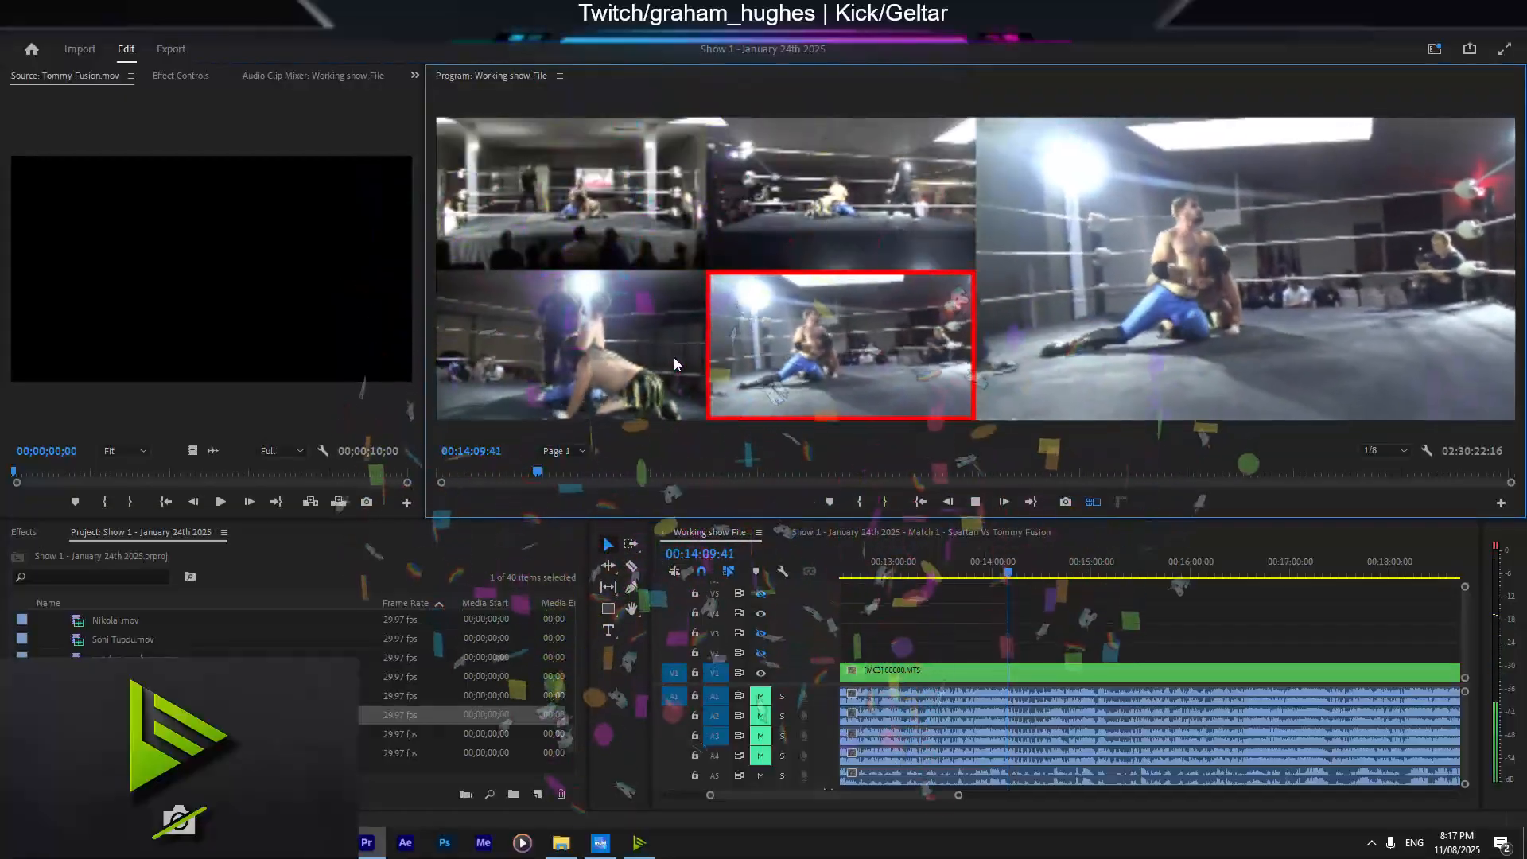
key("1")
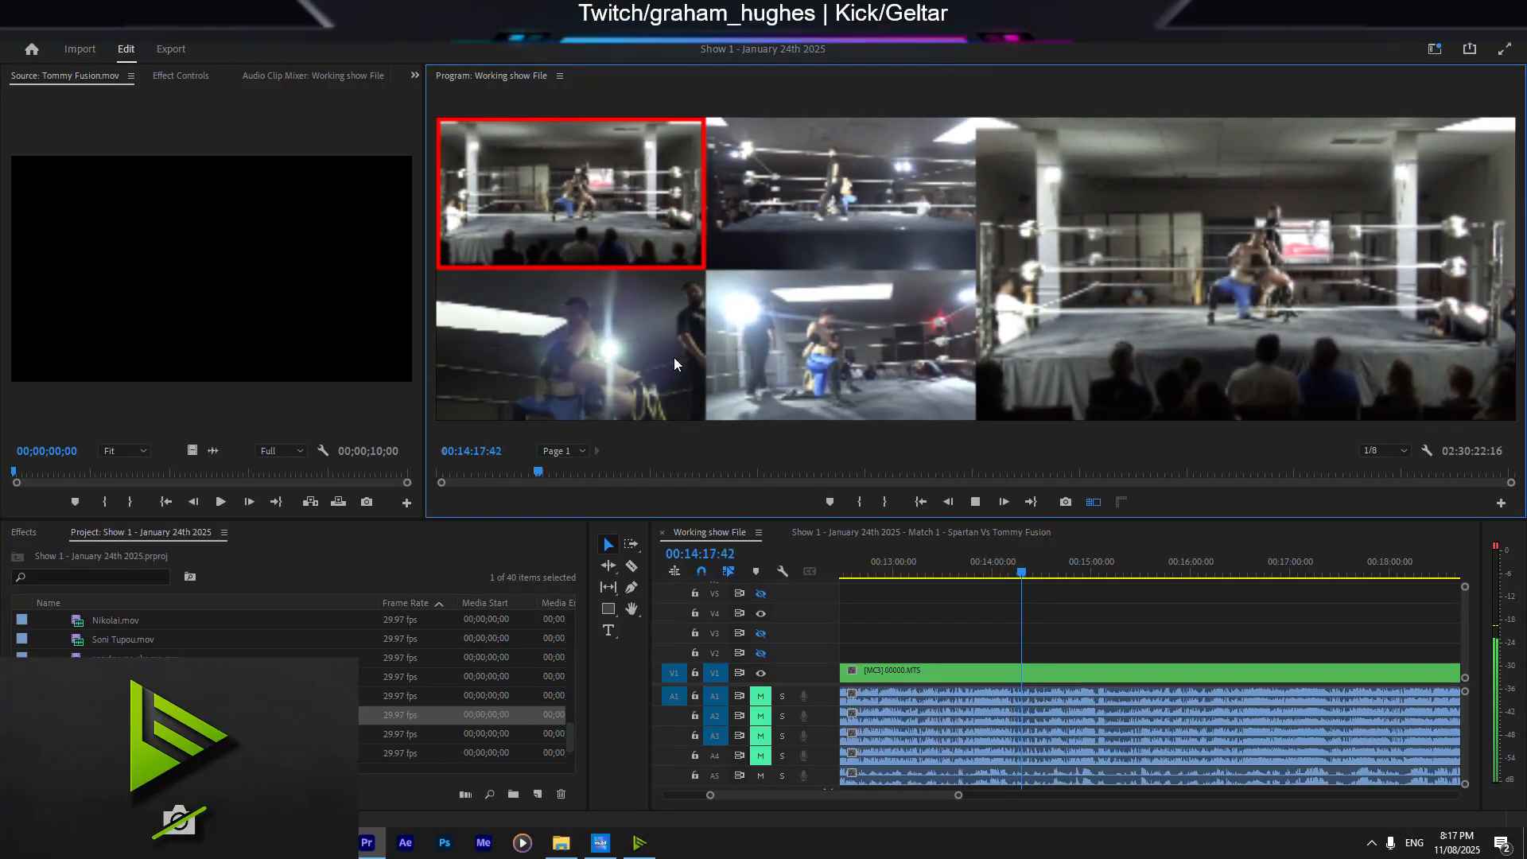
left_click(675, 364)
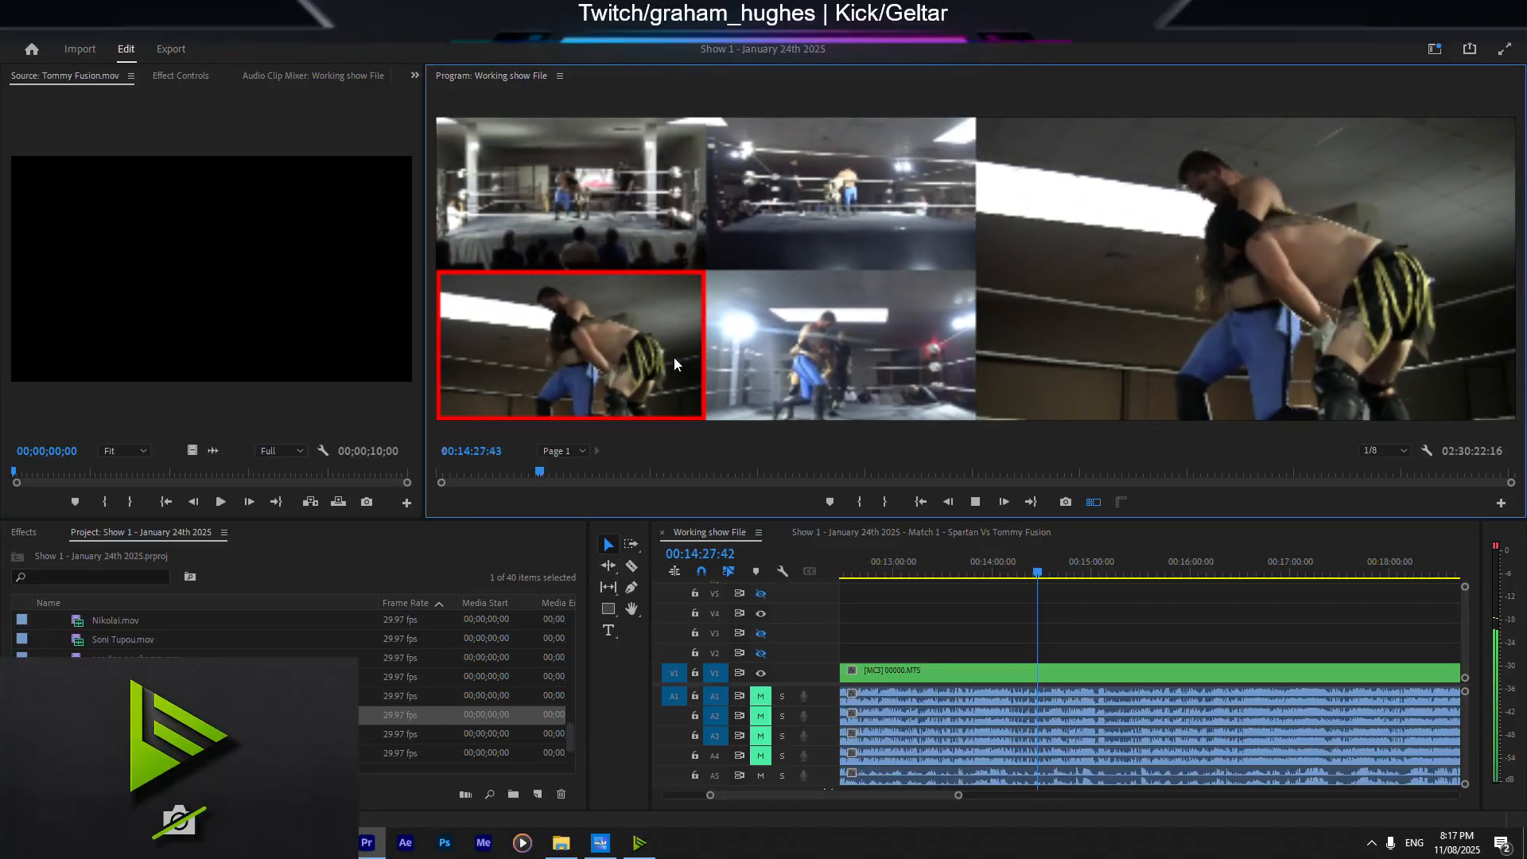
Step: Continue live switching from about 00:14:33 to 00:15:05 through cameras 1, 4, 1, 3 and 4
key("1")
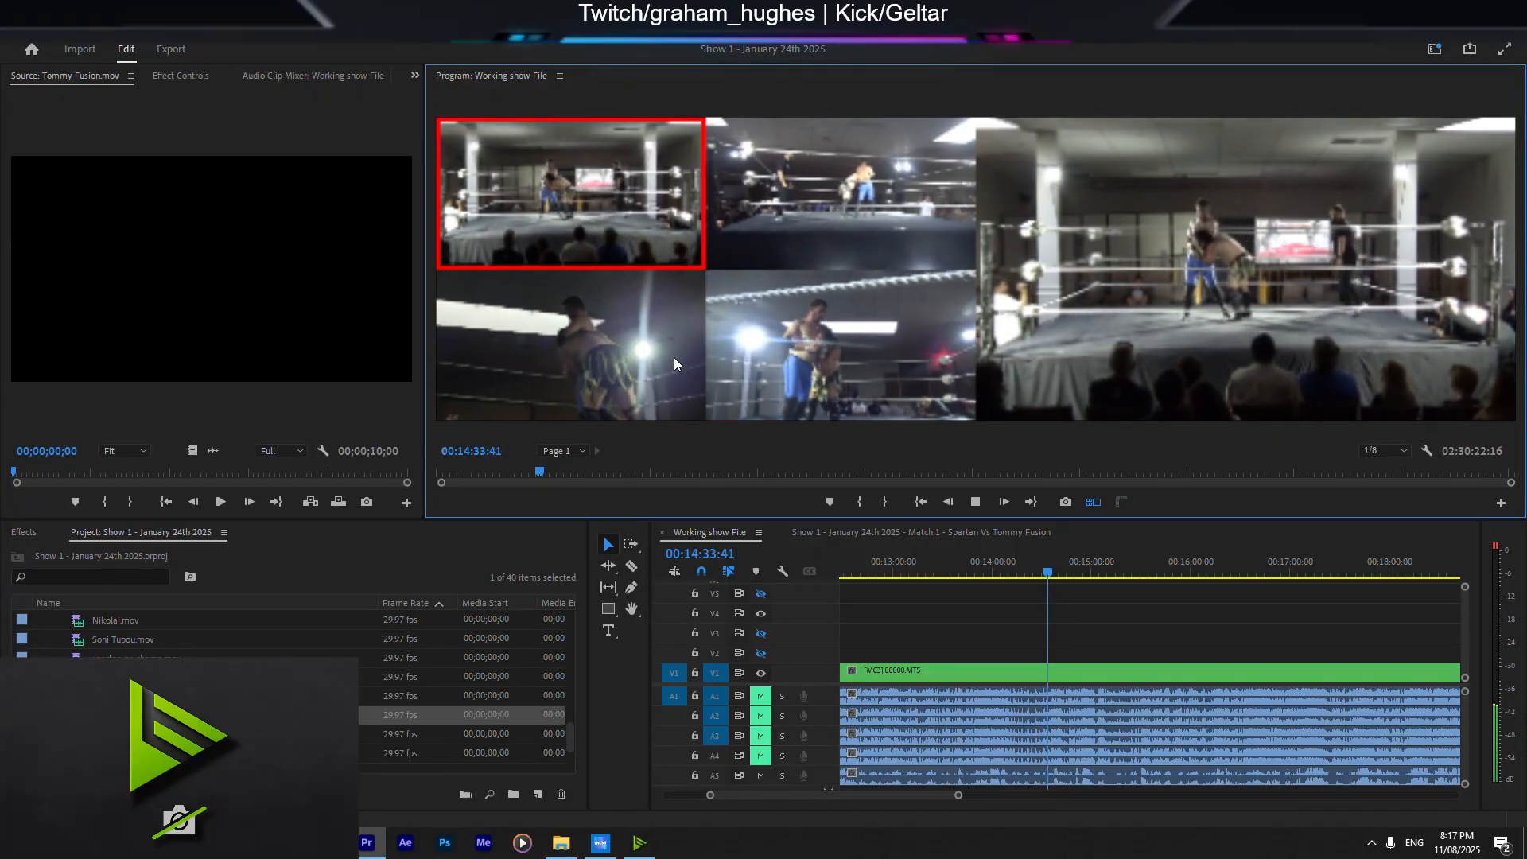
key("4")
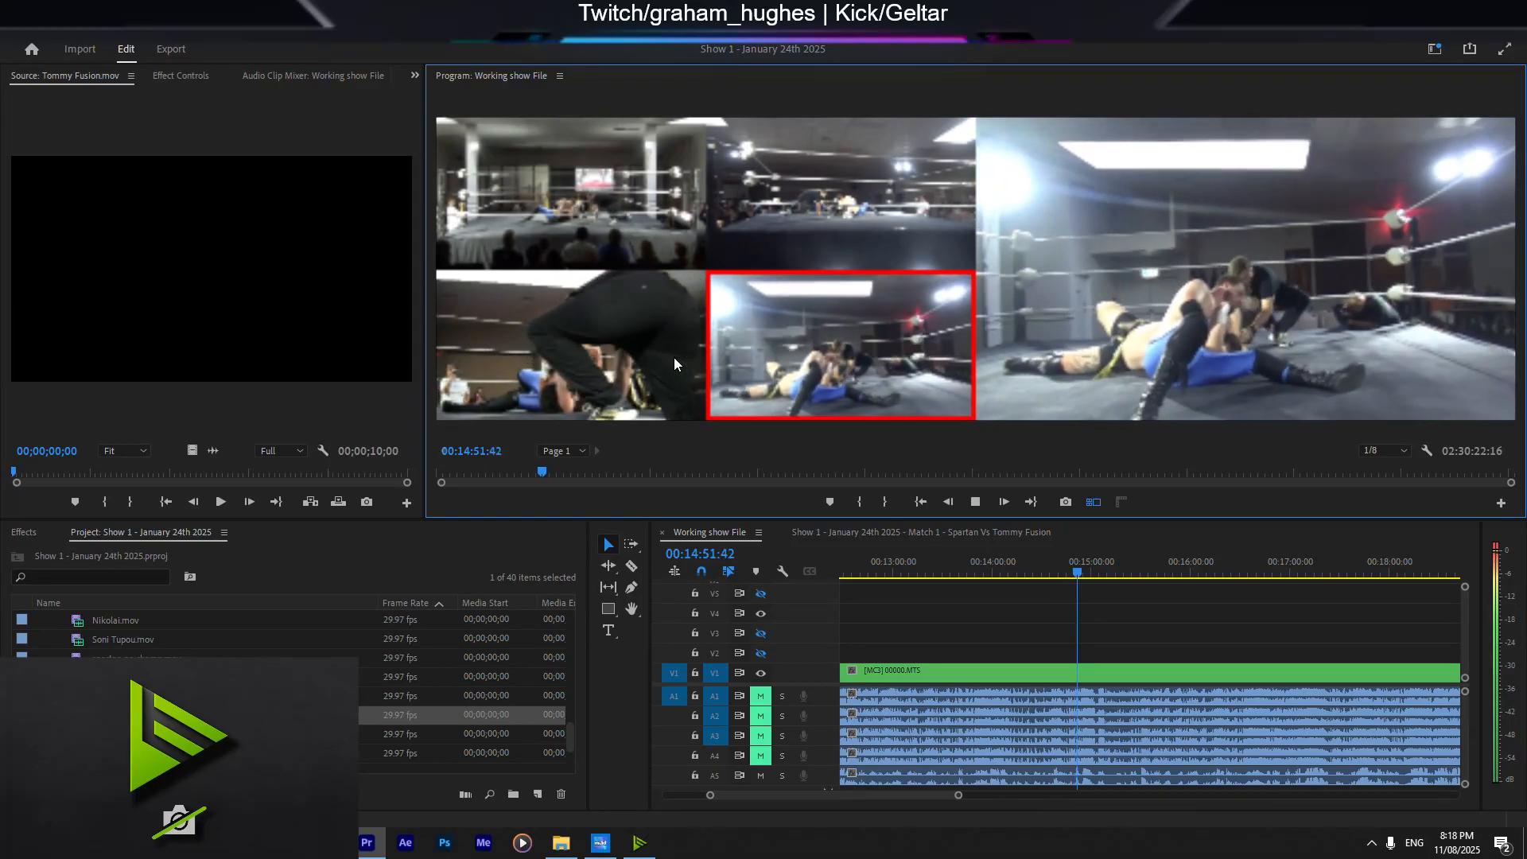
key("1")
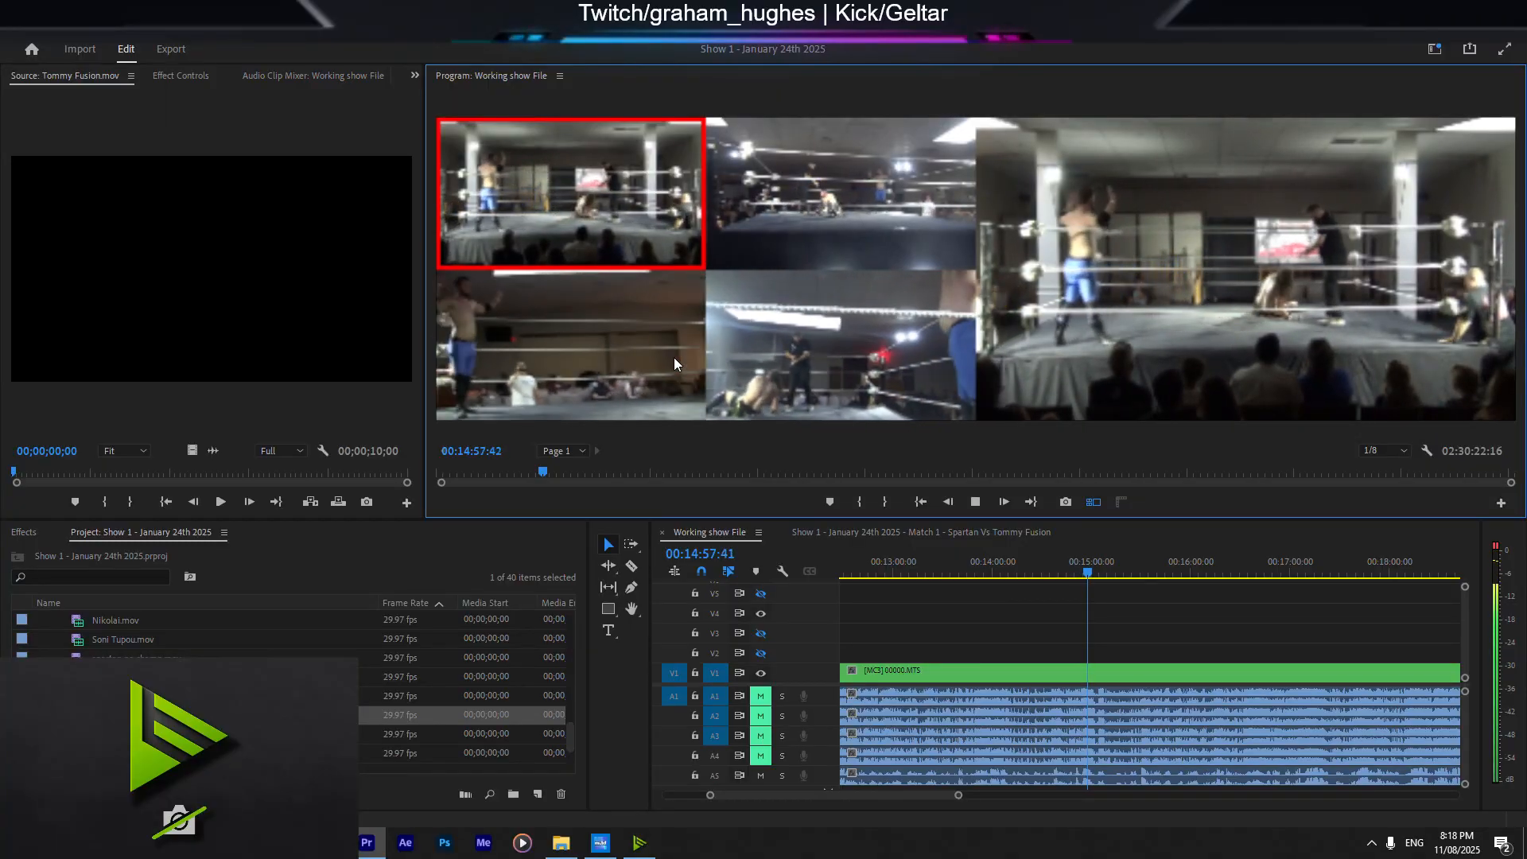
left_click(675, 364)
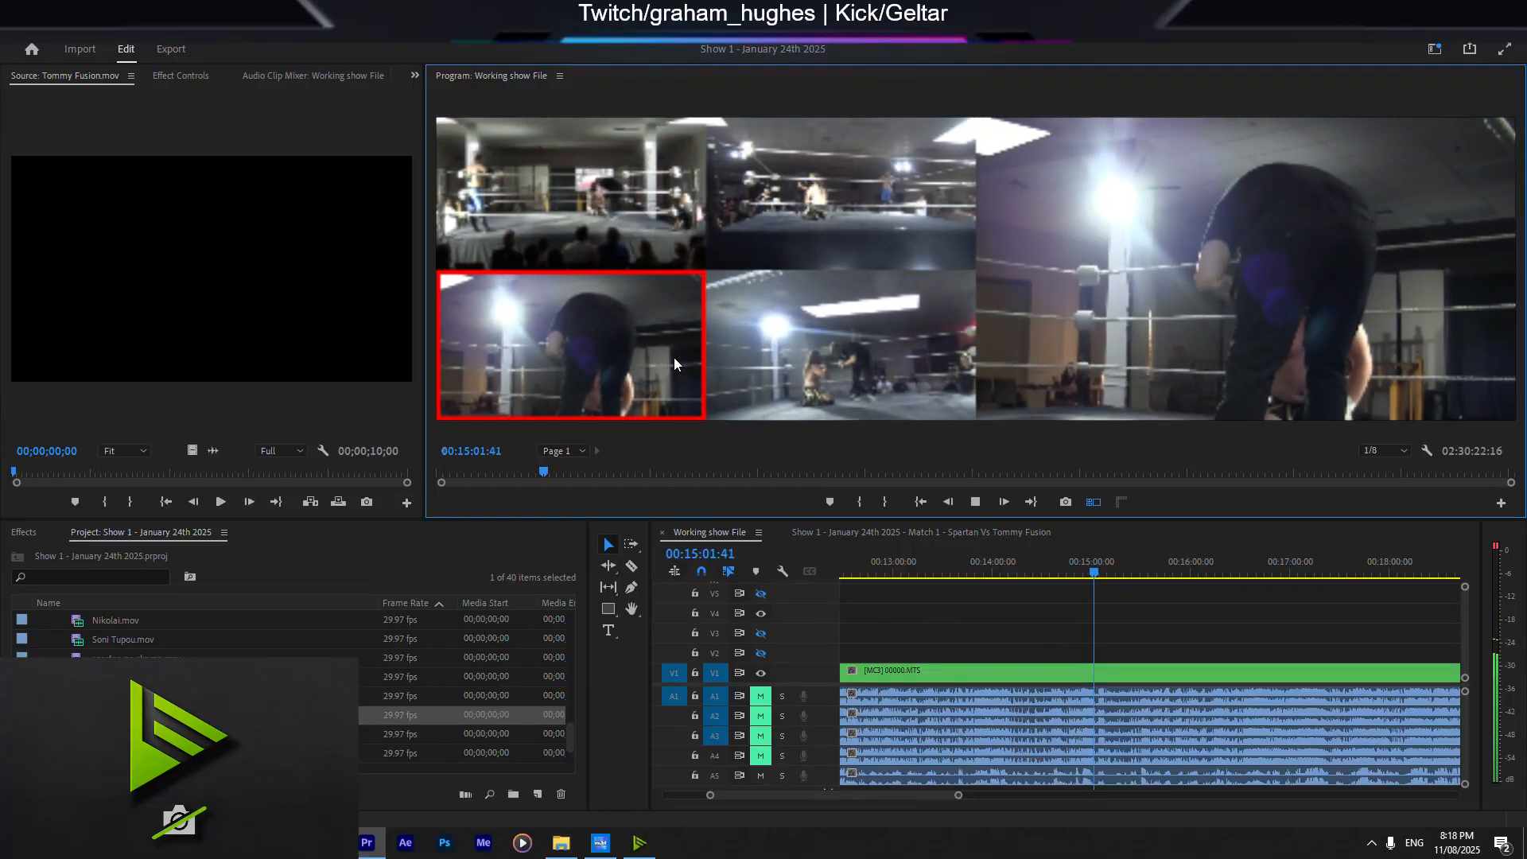
key("4")
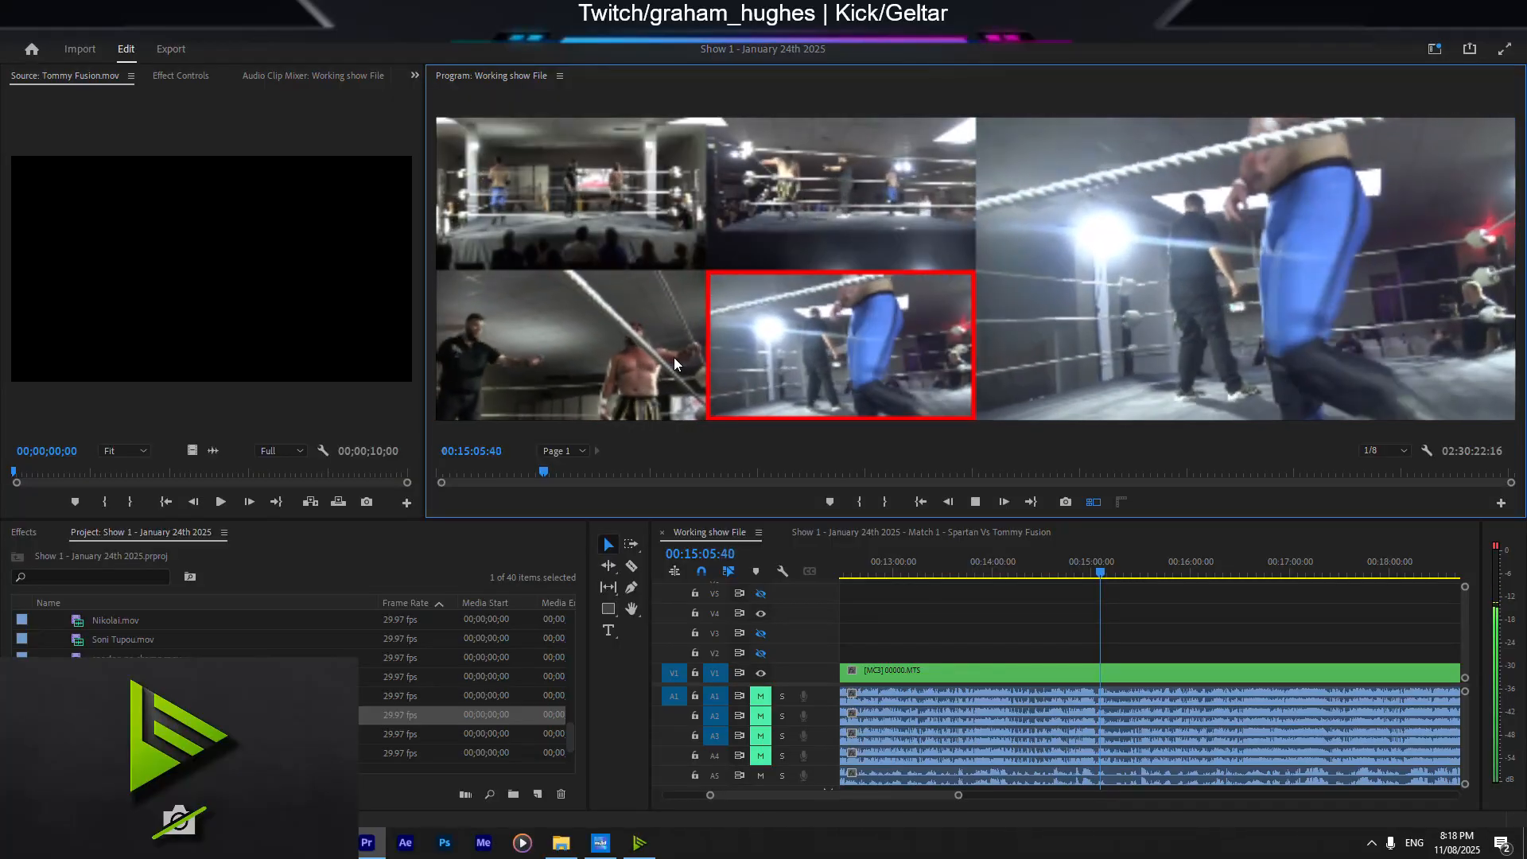
Step: Alternate the match angles from about 00:15:39 to past 00:16:13, using cameras 1, 3, 1, 3 and 1
key("1")
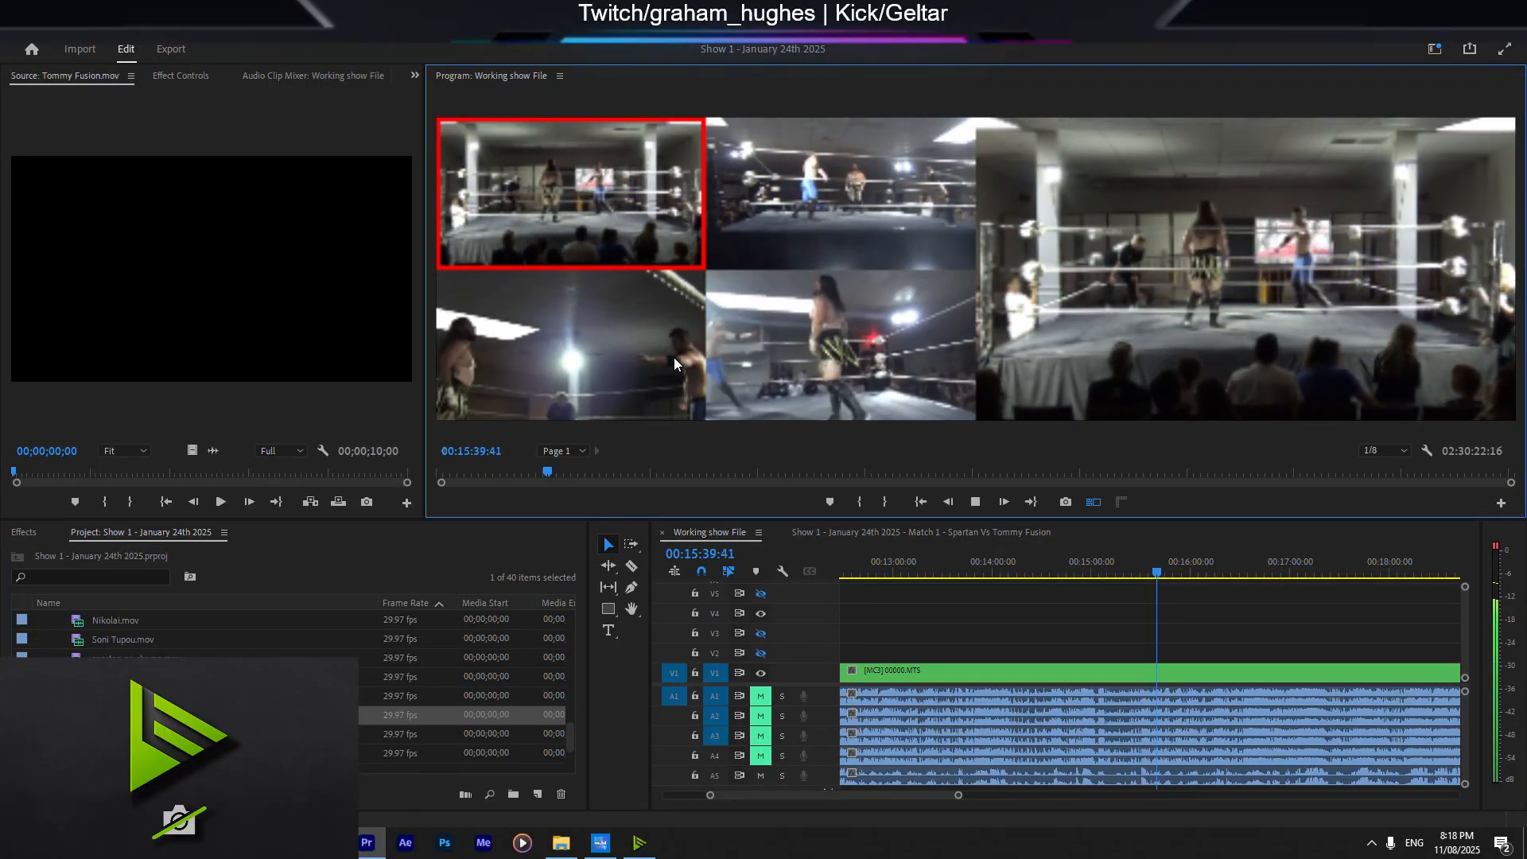
left_click(675, 363)
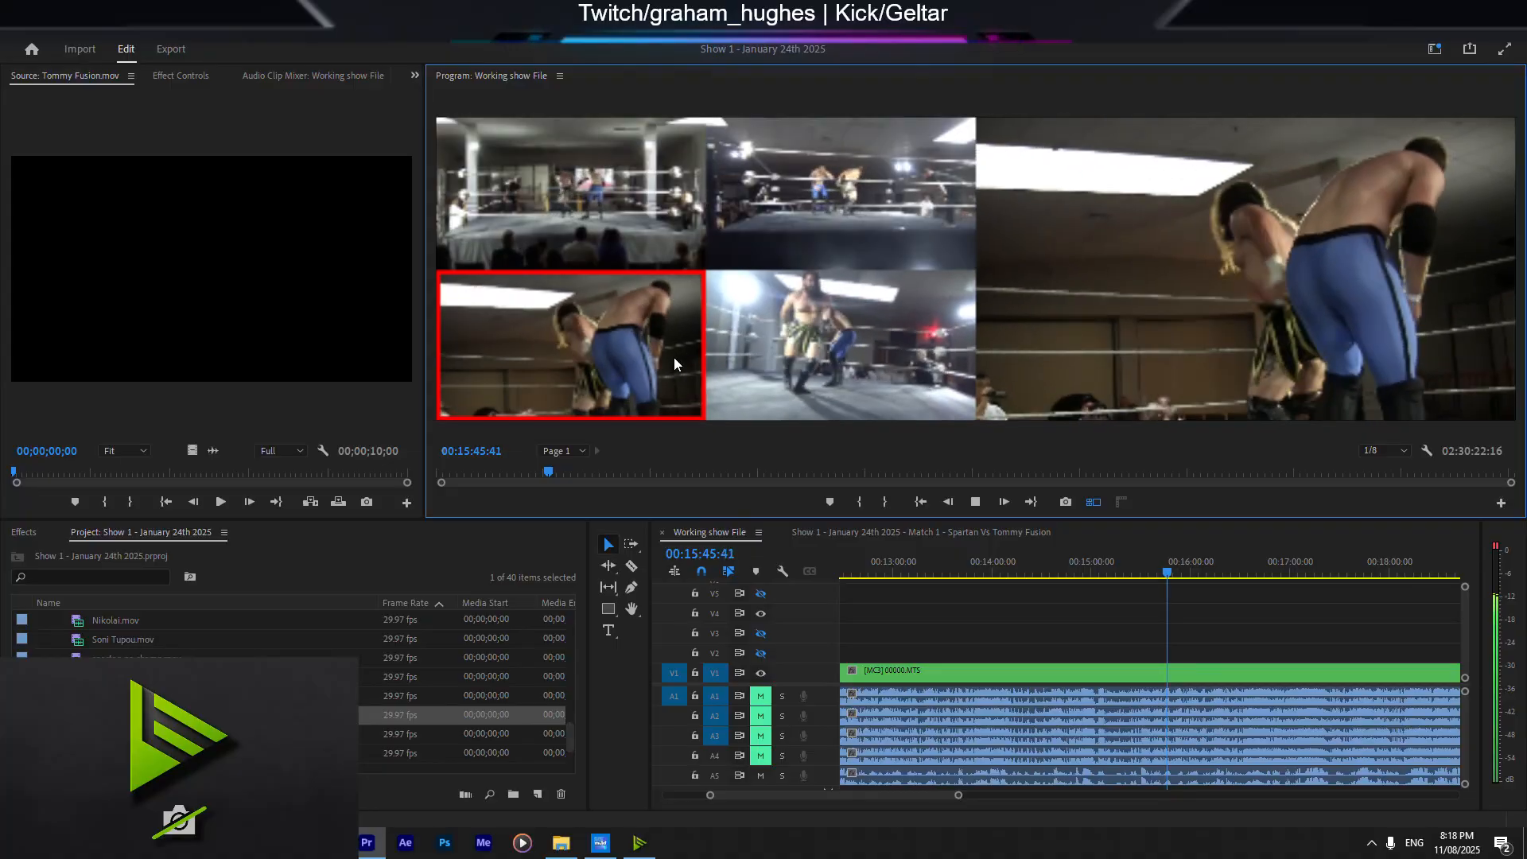
key("1")
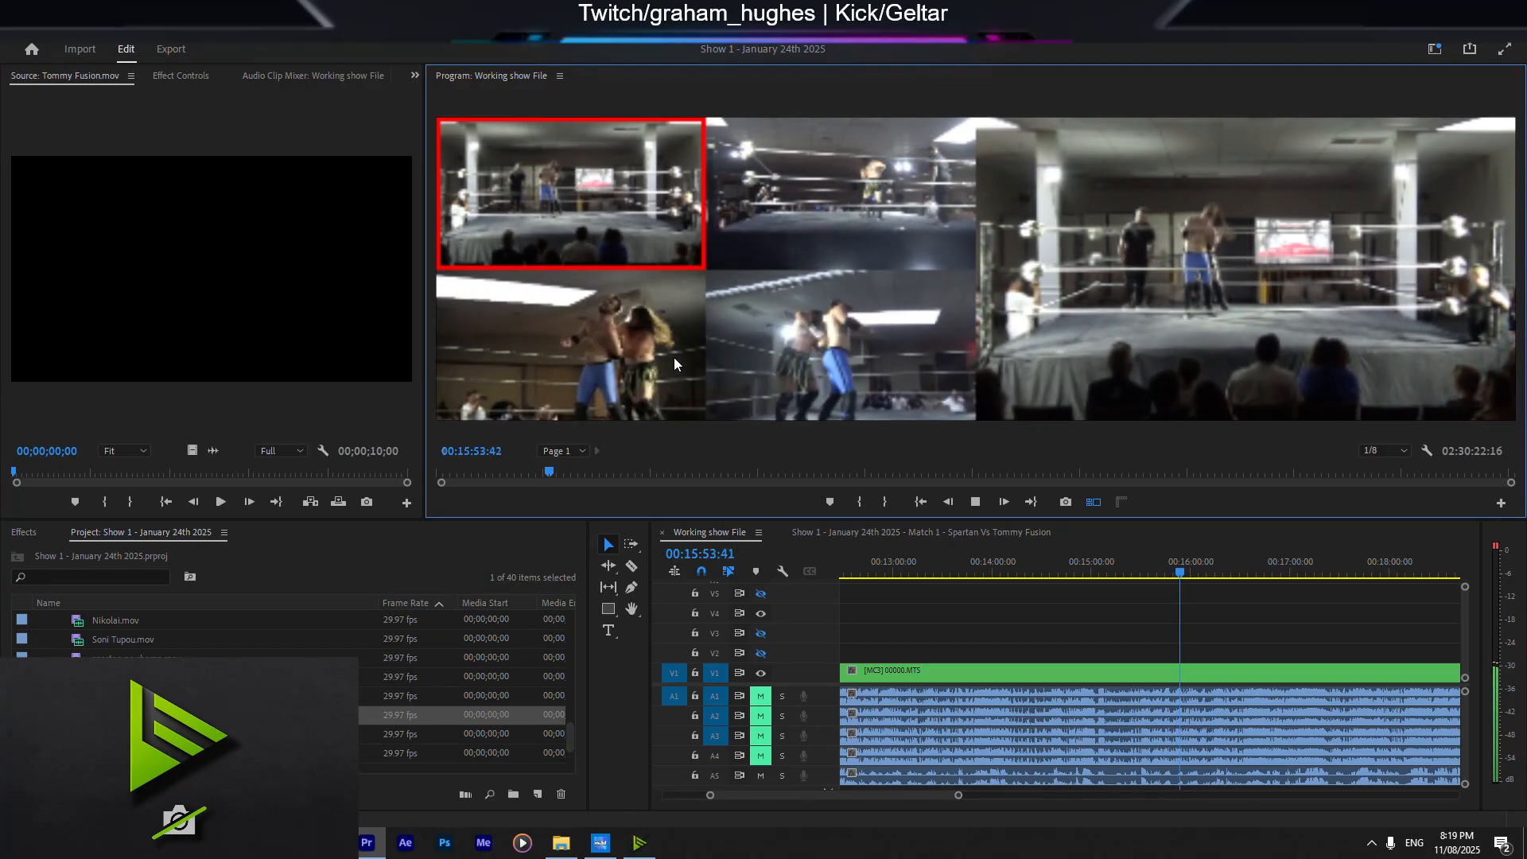
left_click(675, 364)
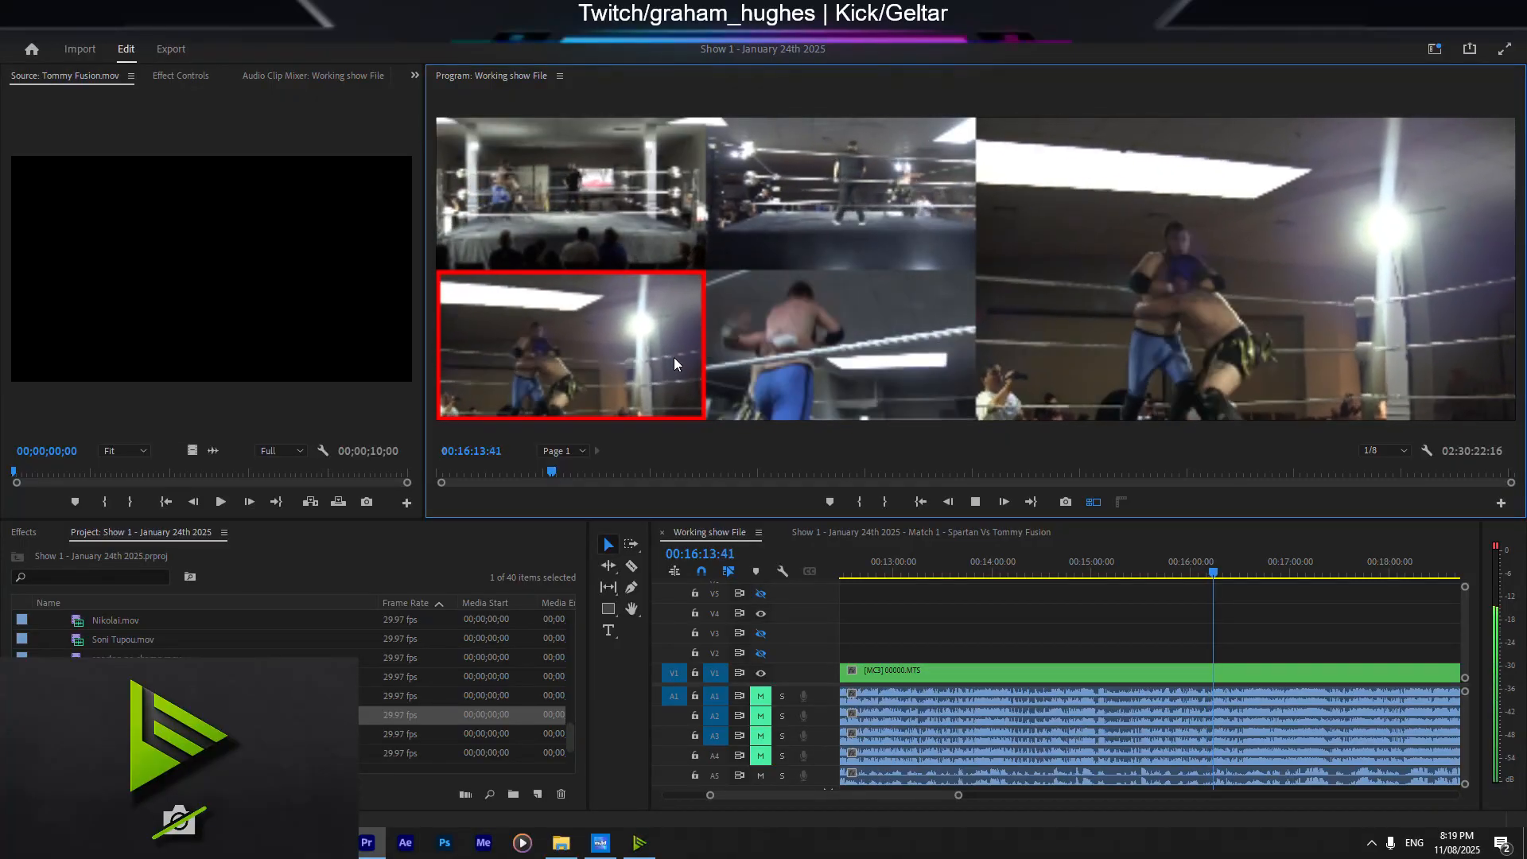
key("1")
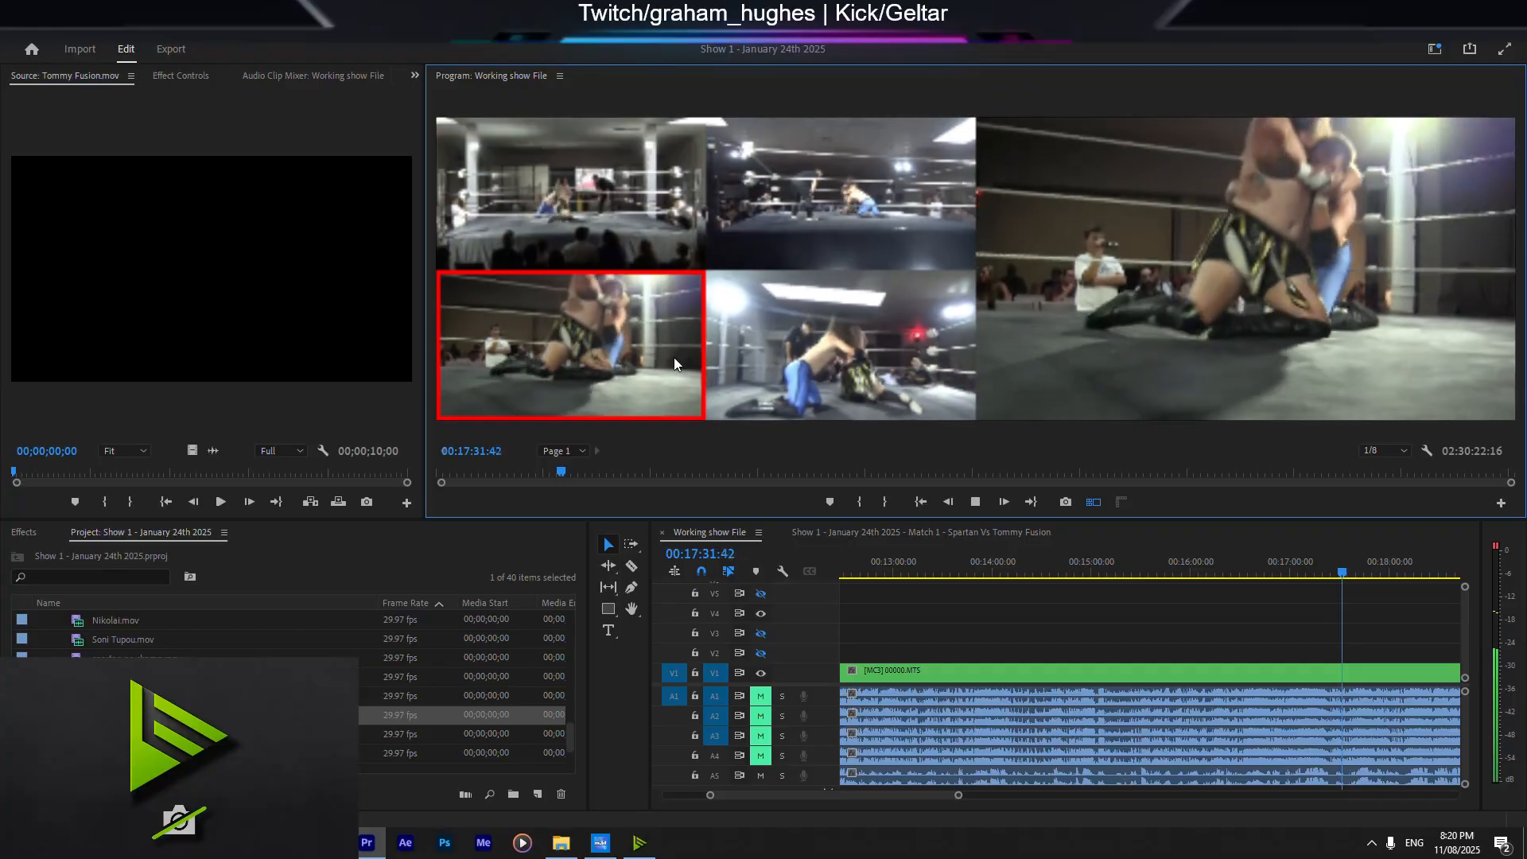
Step: Cut quickly through cameras 1, 3, 1, 4, 1 and 3 from about 00:17:35 to 00:17:43, stopping playback at 00:17:45:31
key("1")
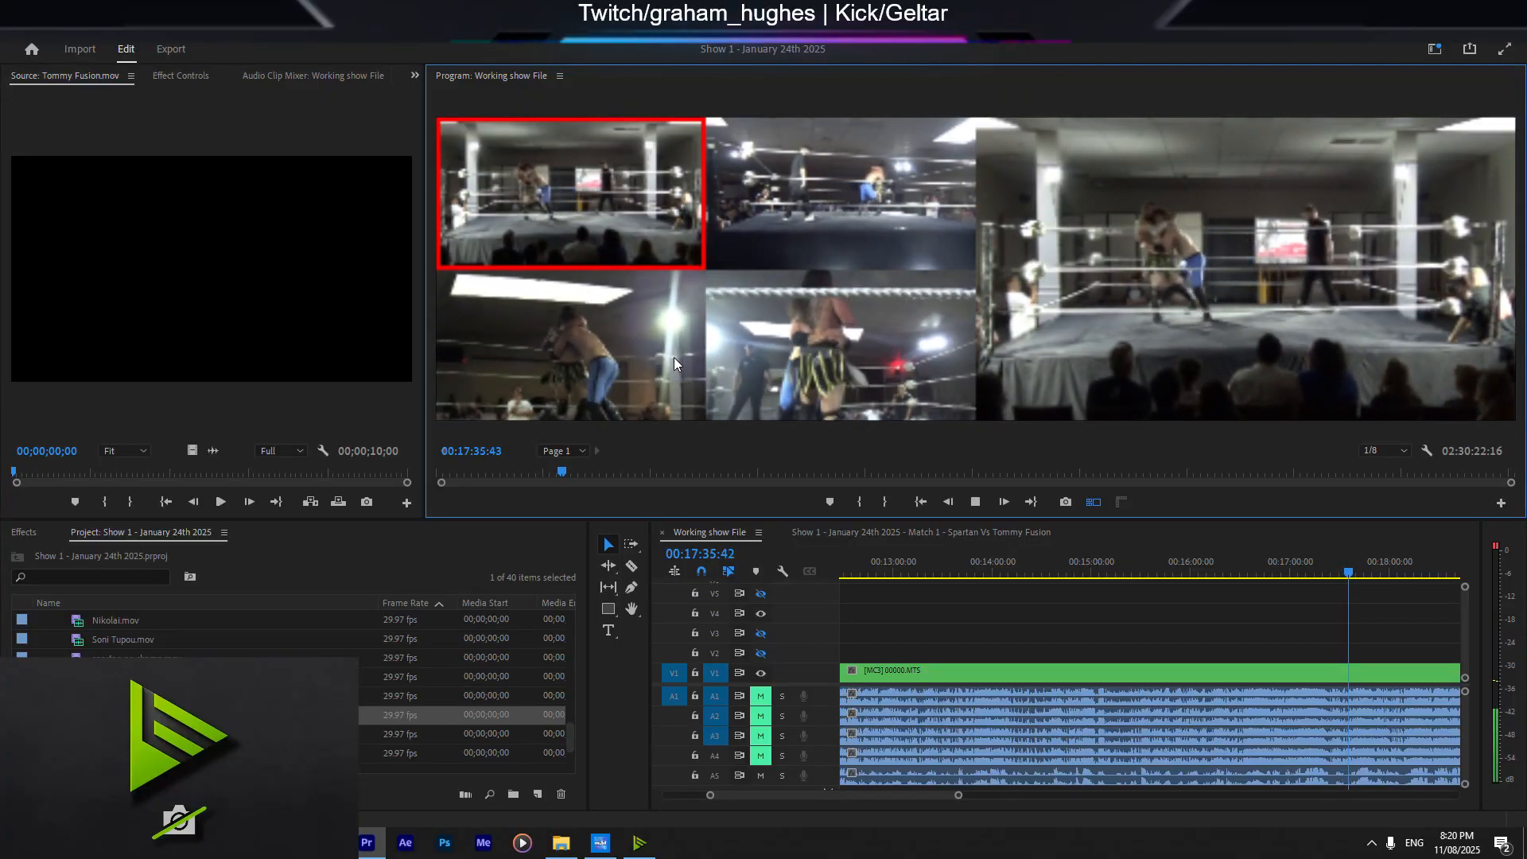
key("3")
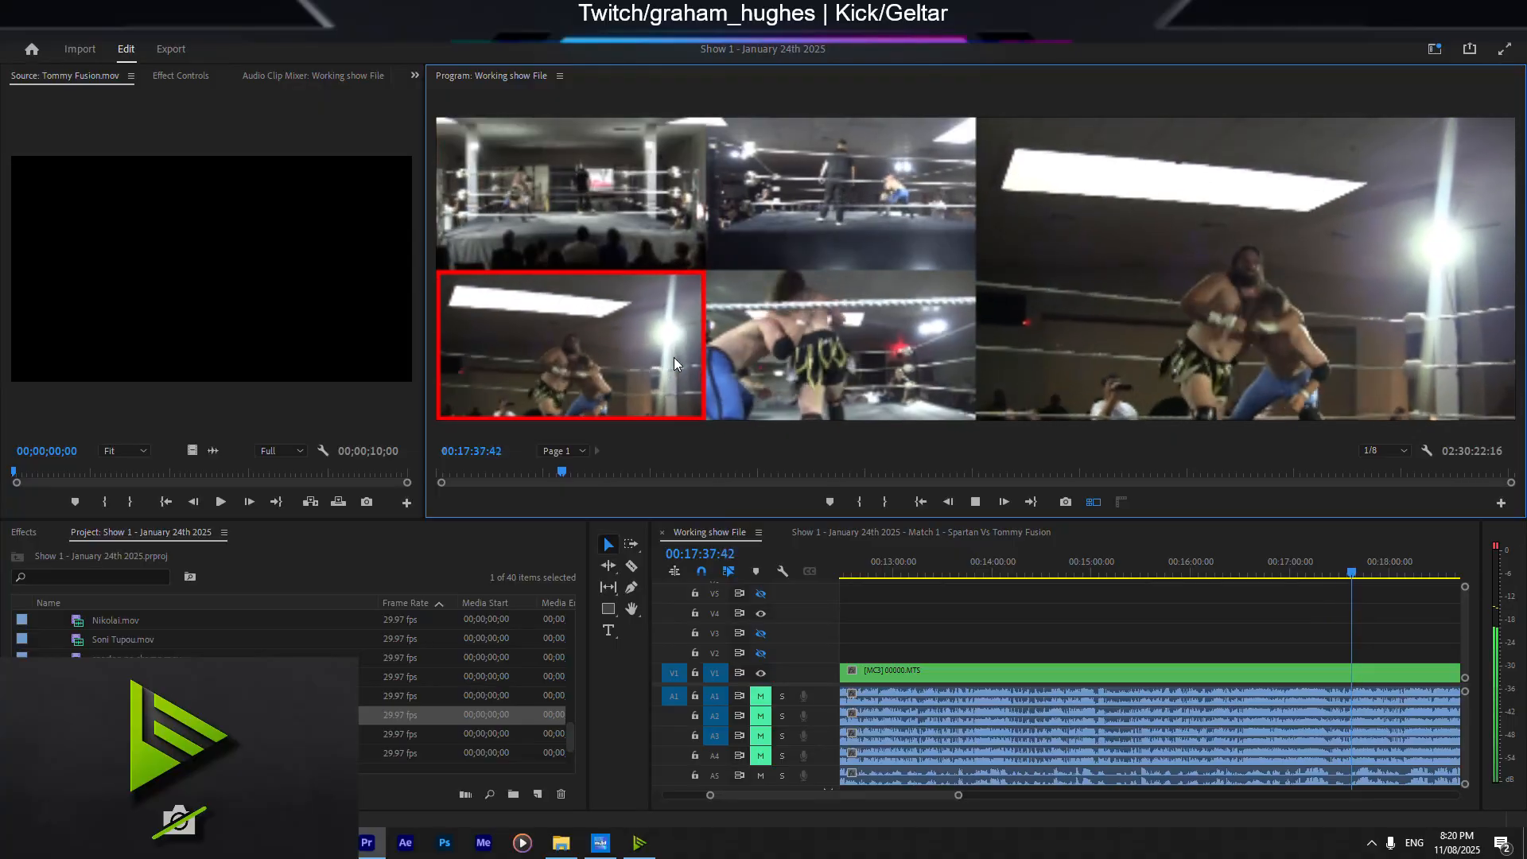
key("1")
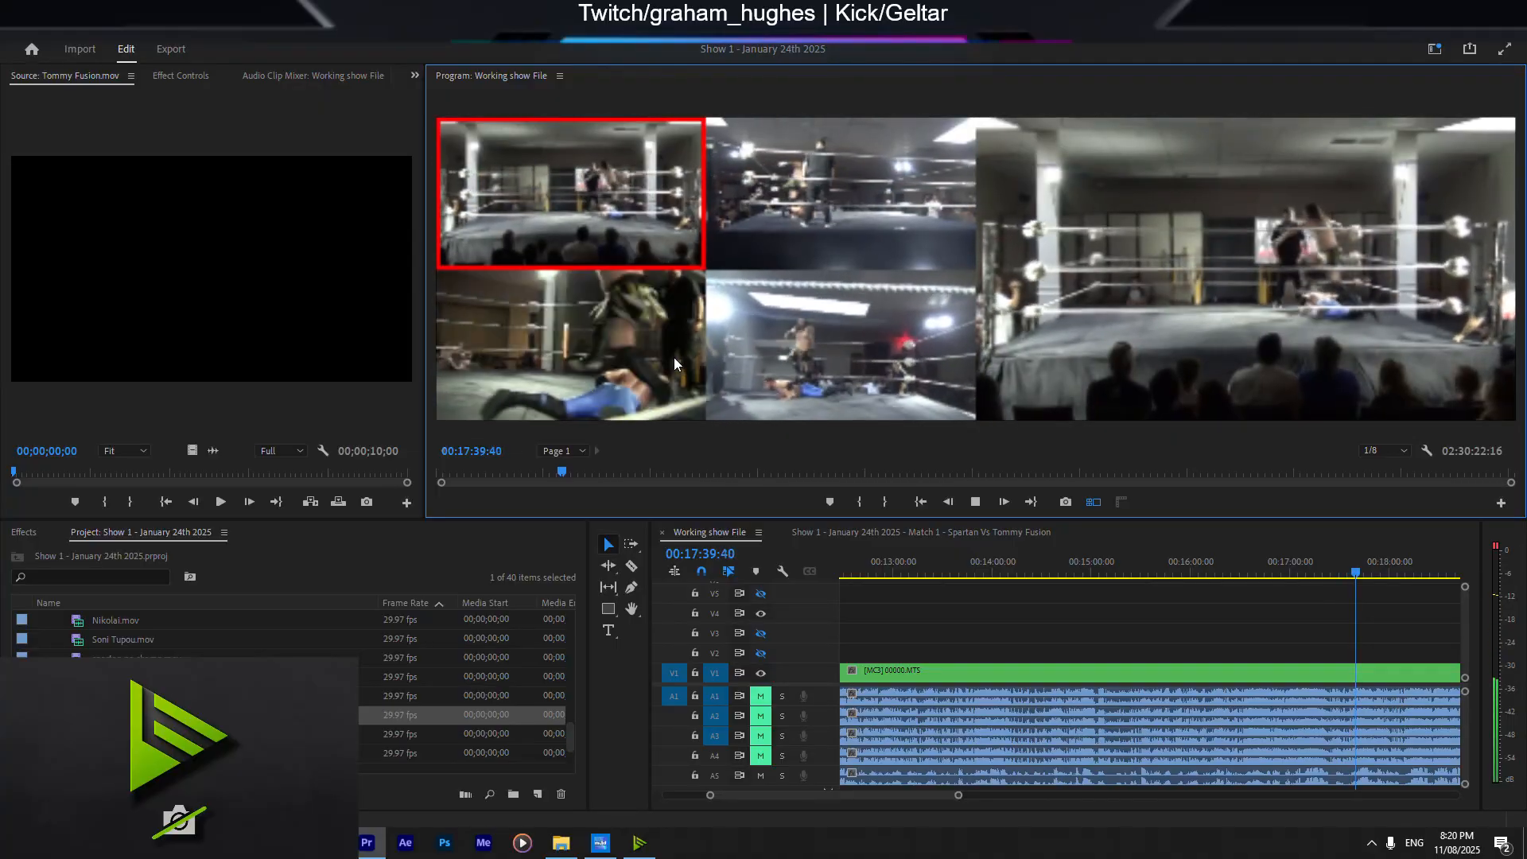
key("4")
key("1")
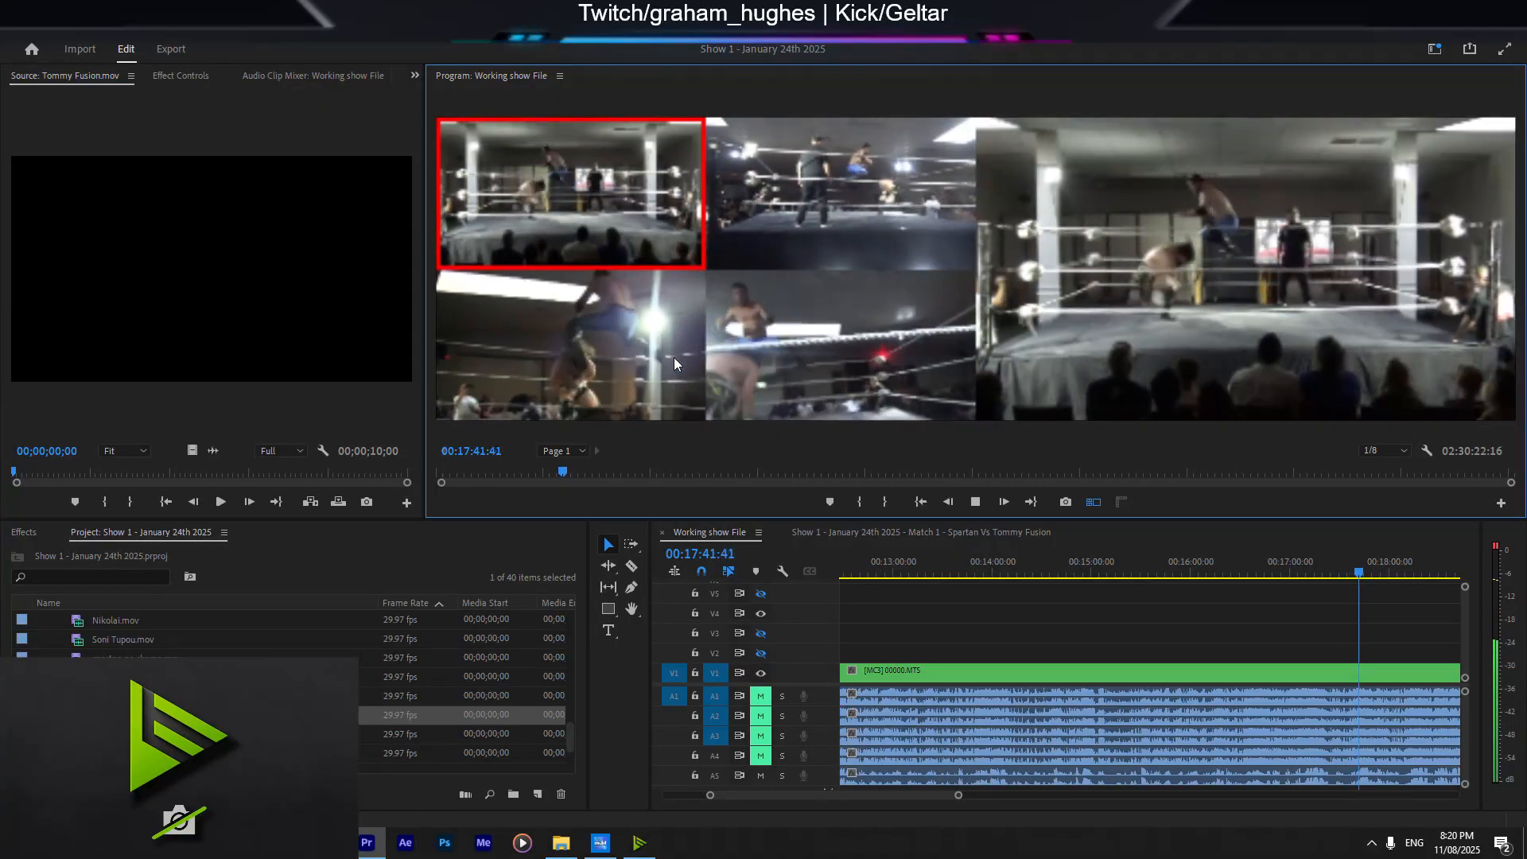
key("3")
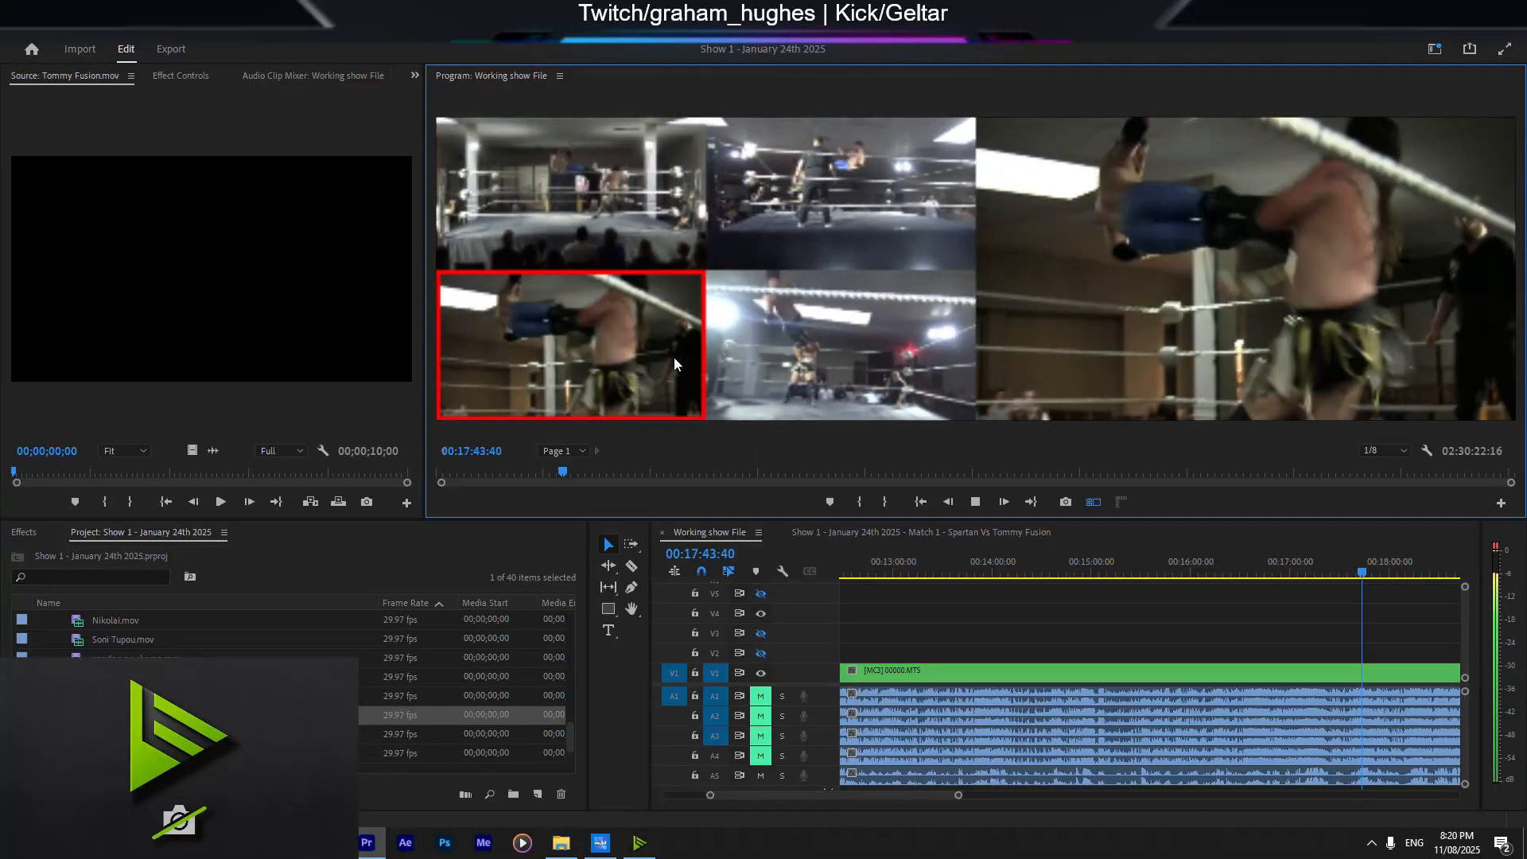
key("space")
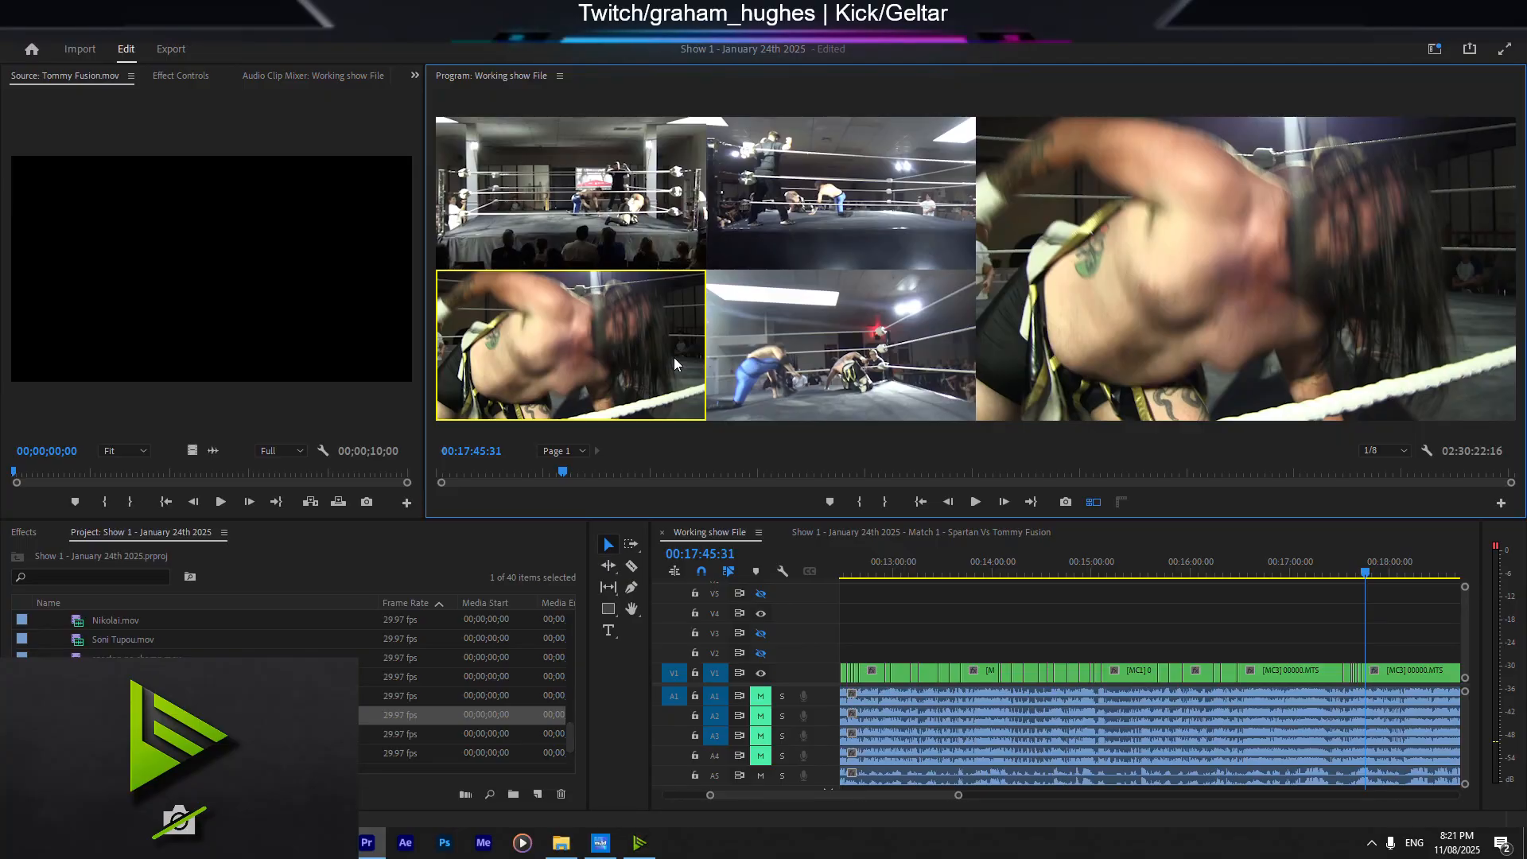
Step: Replay the last camera cuts from 00:17:41:04 to about 00:17:44 and return to 00:17:41:04
key("Up")
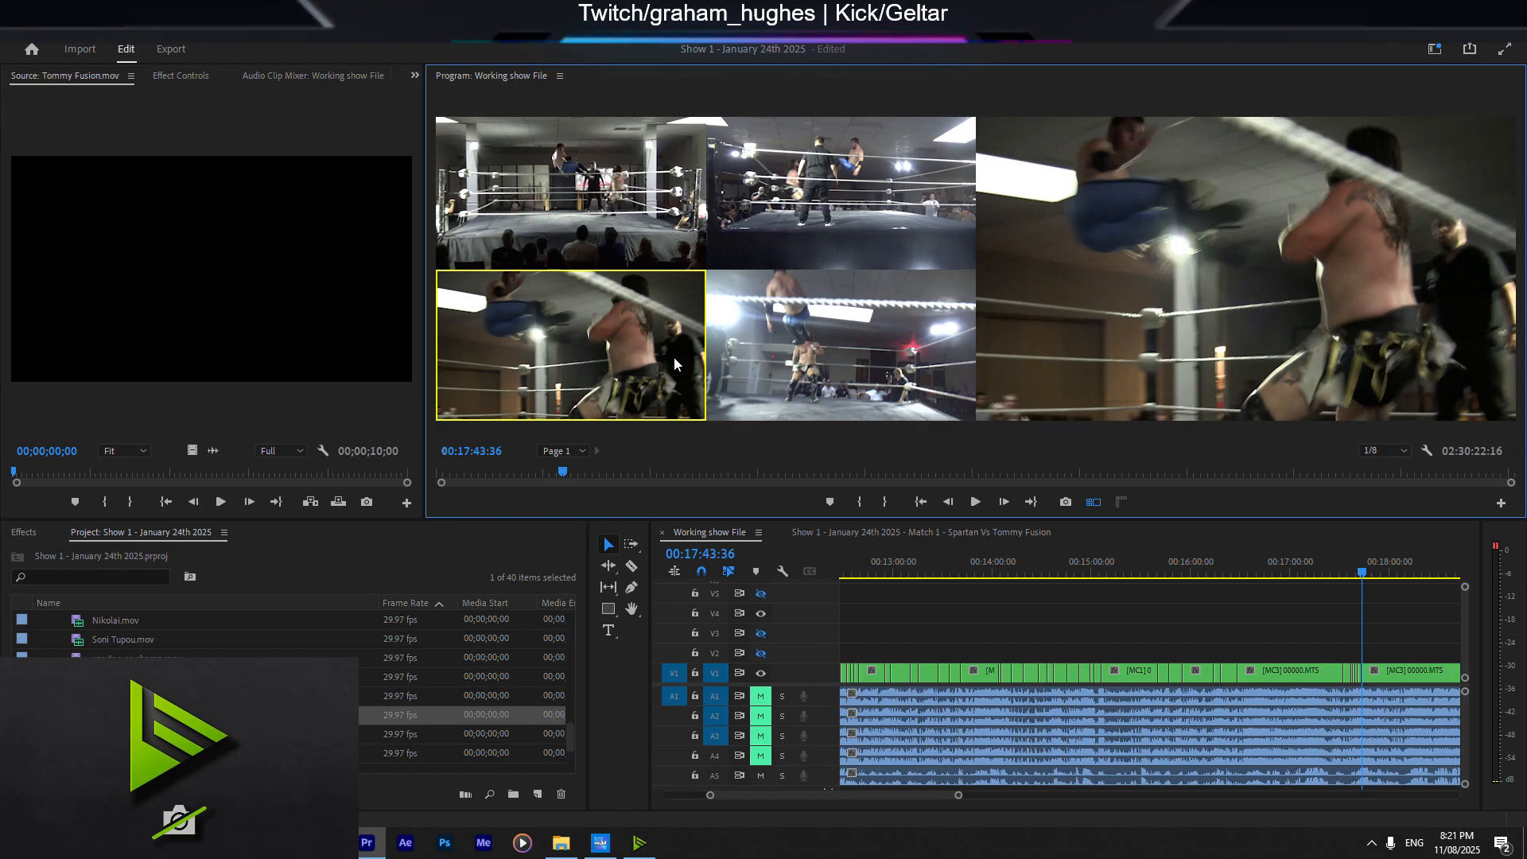
key("Up")
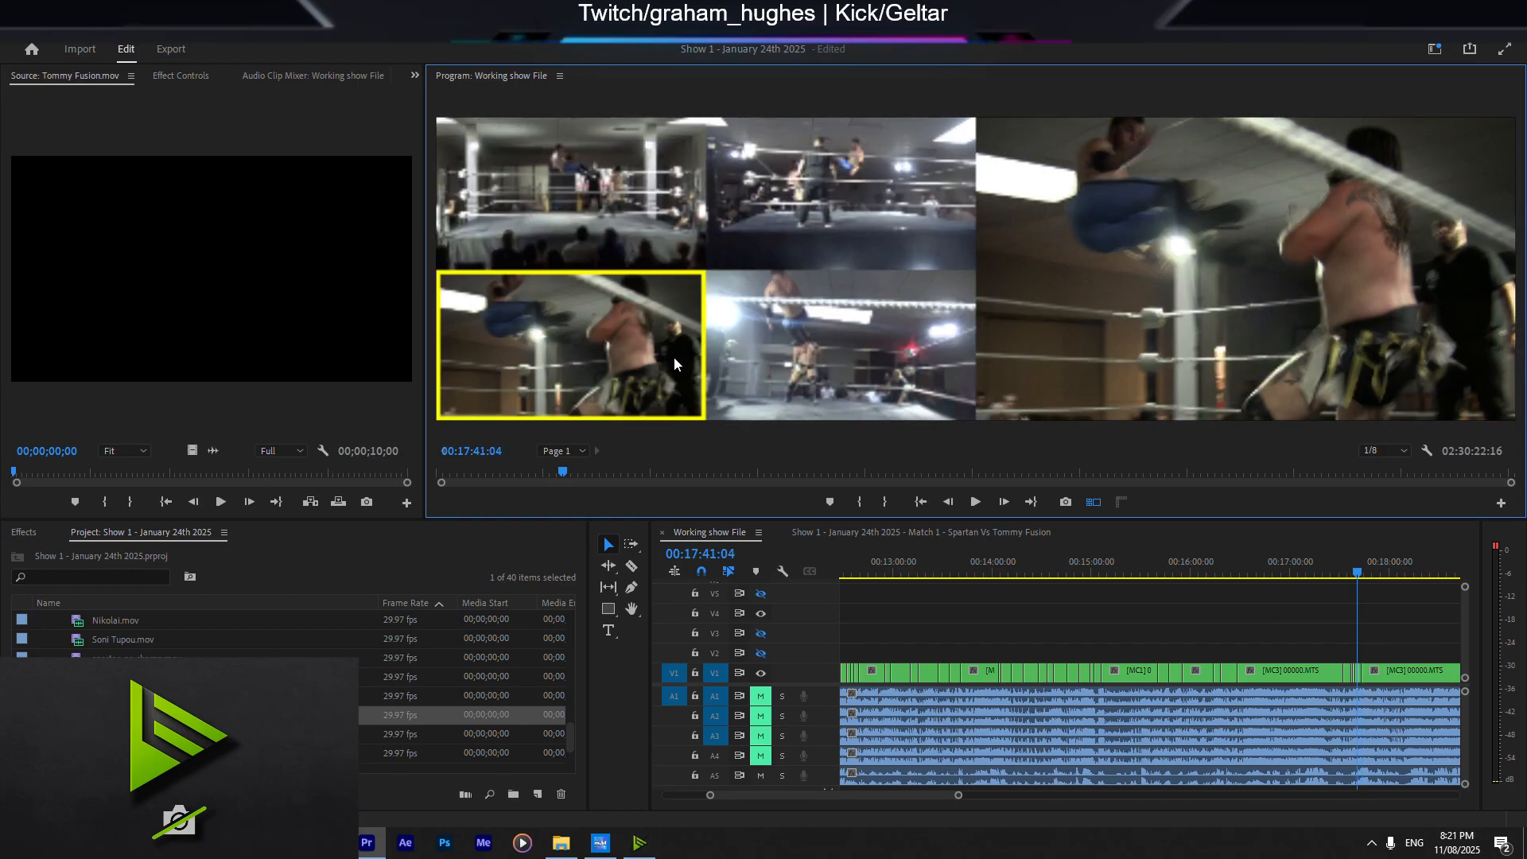
key("1")
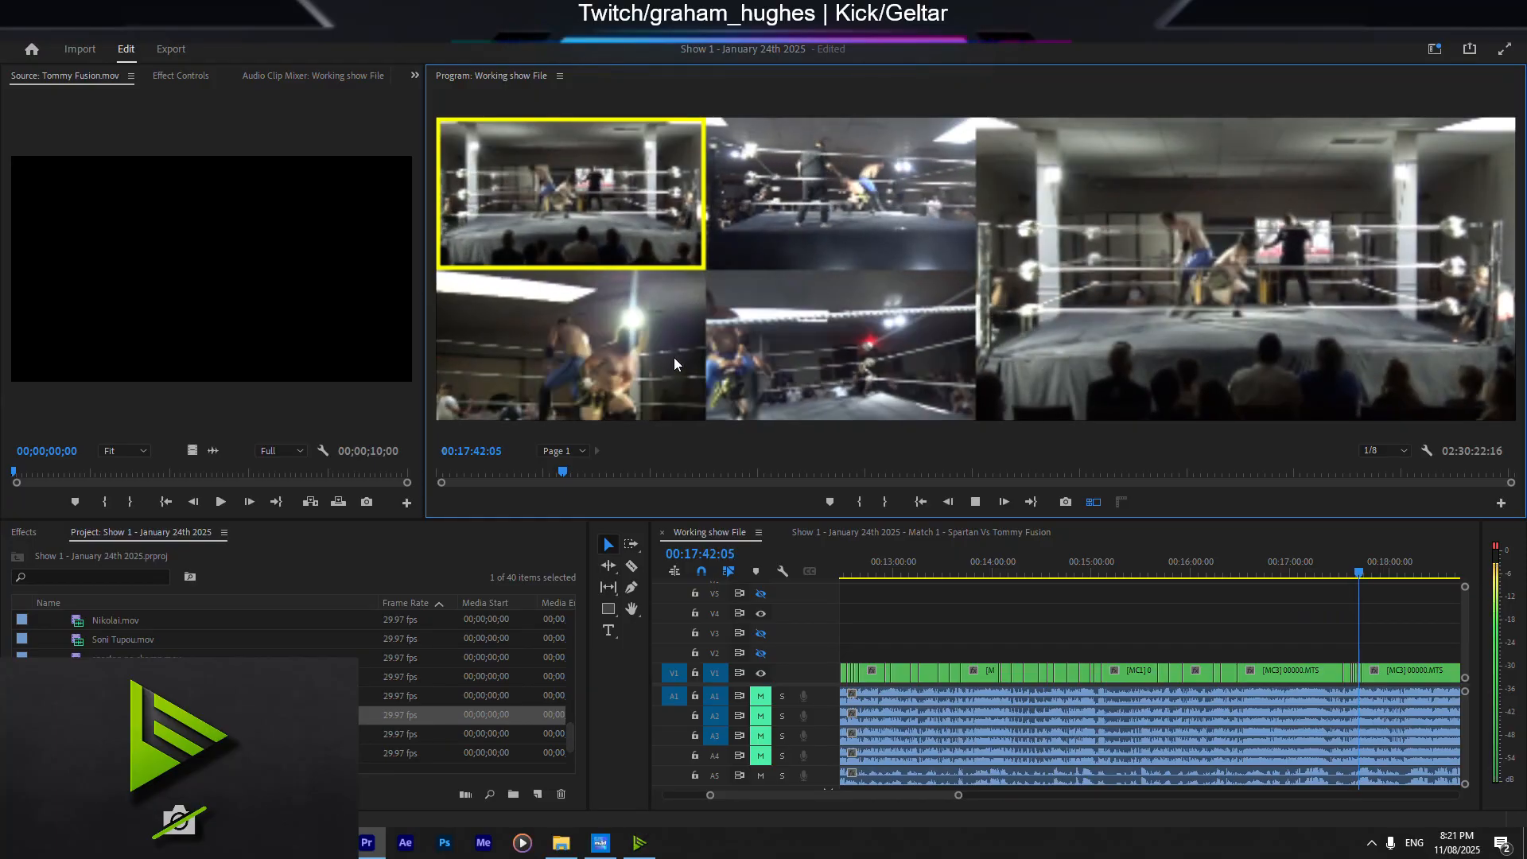
key("3")
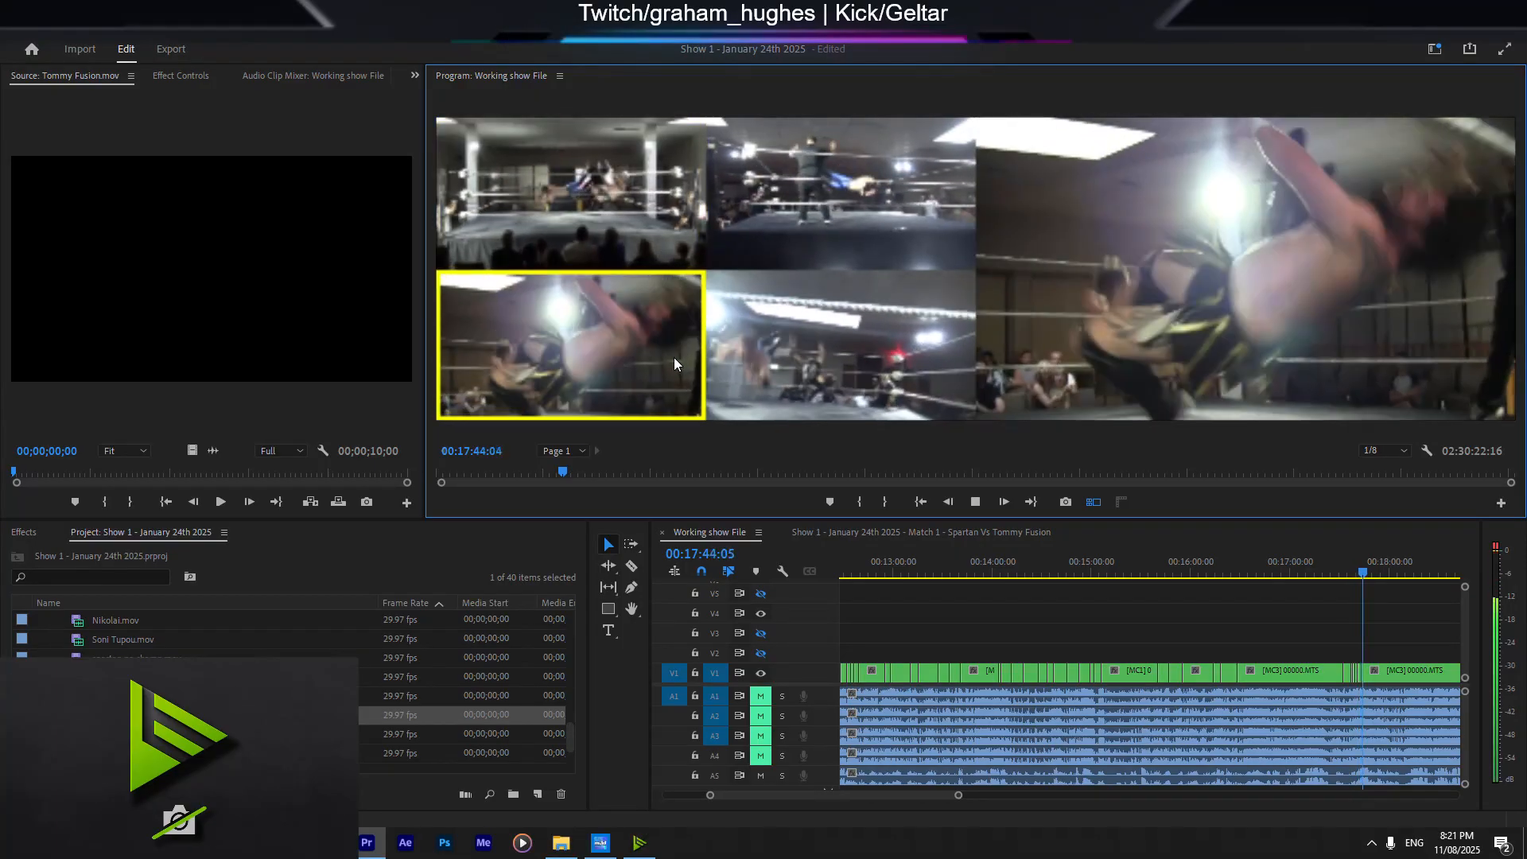
key("space")
key("Up")
key("Up")
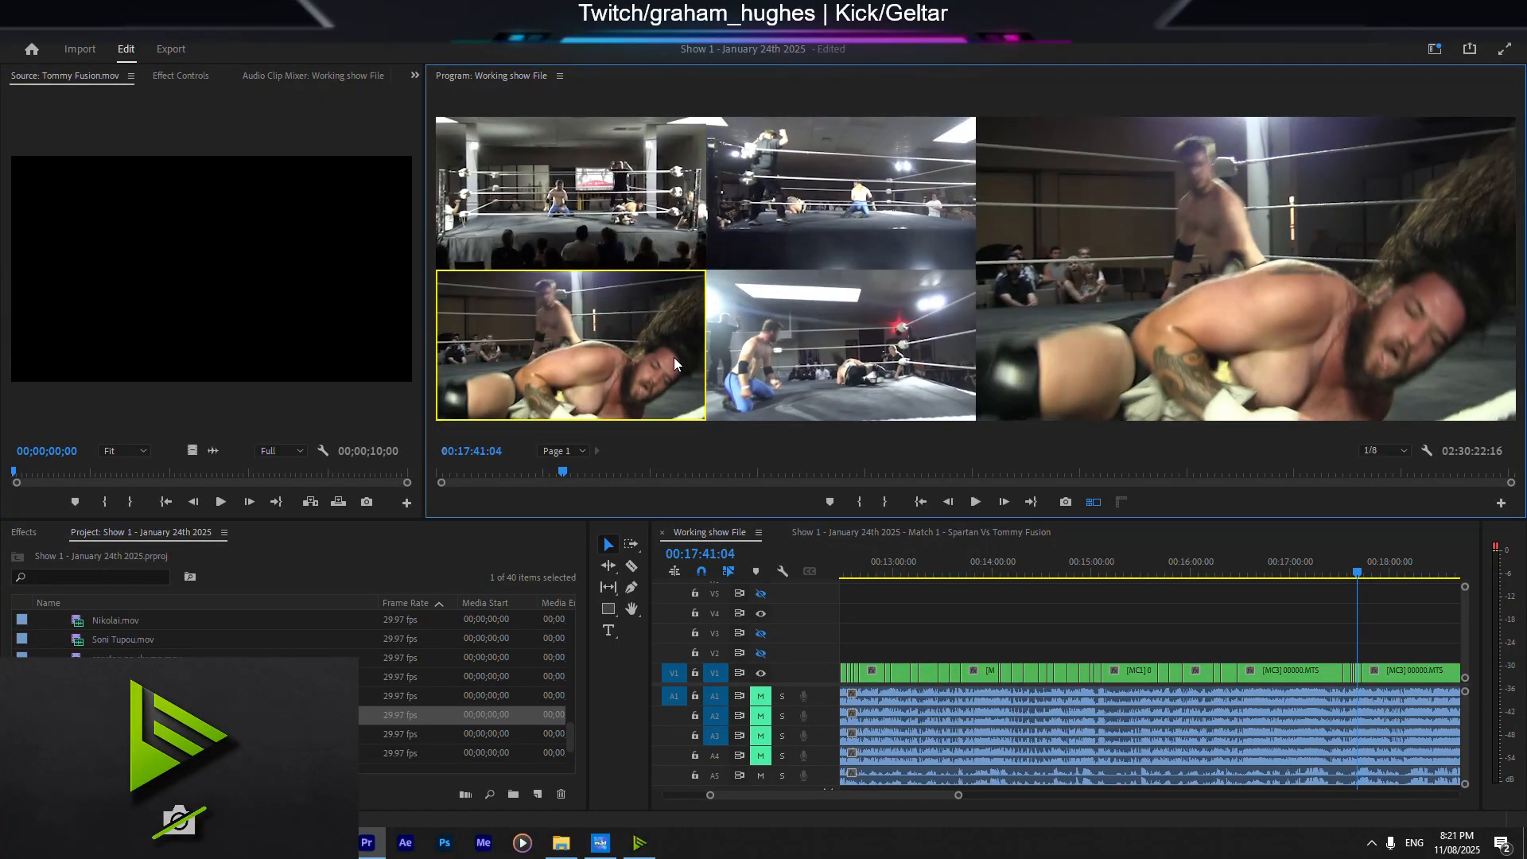
Step: Re-record the switching from 00:17:41:04, holding camera 1 and cutting to camera 3 at about 00:17:42:47
key("1")
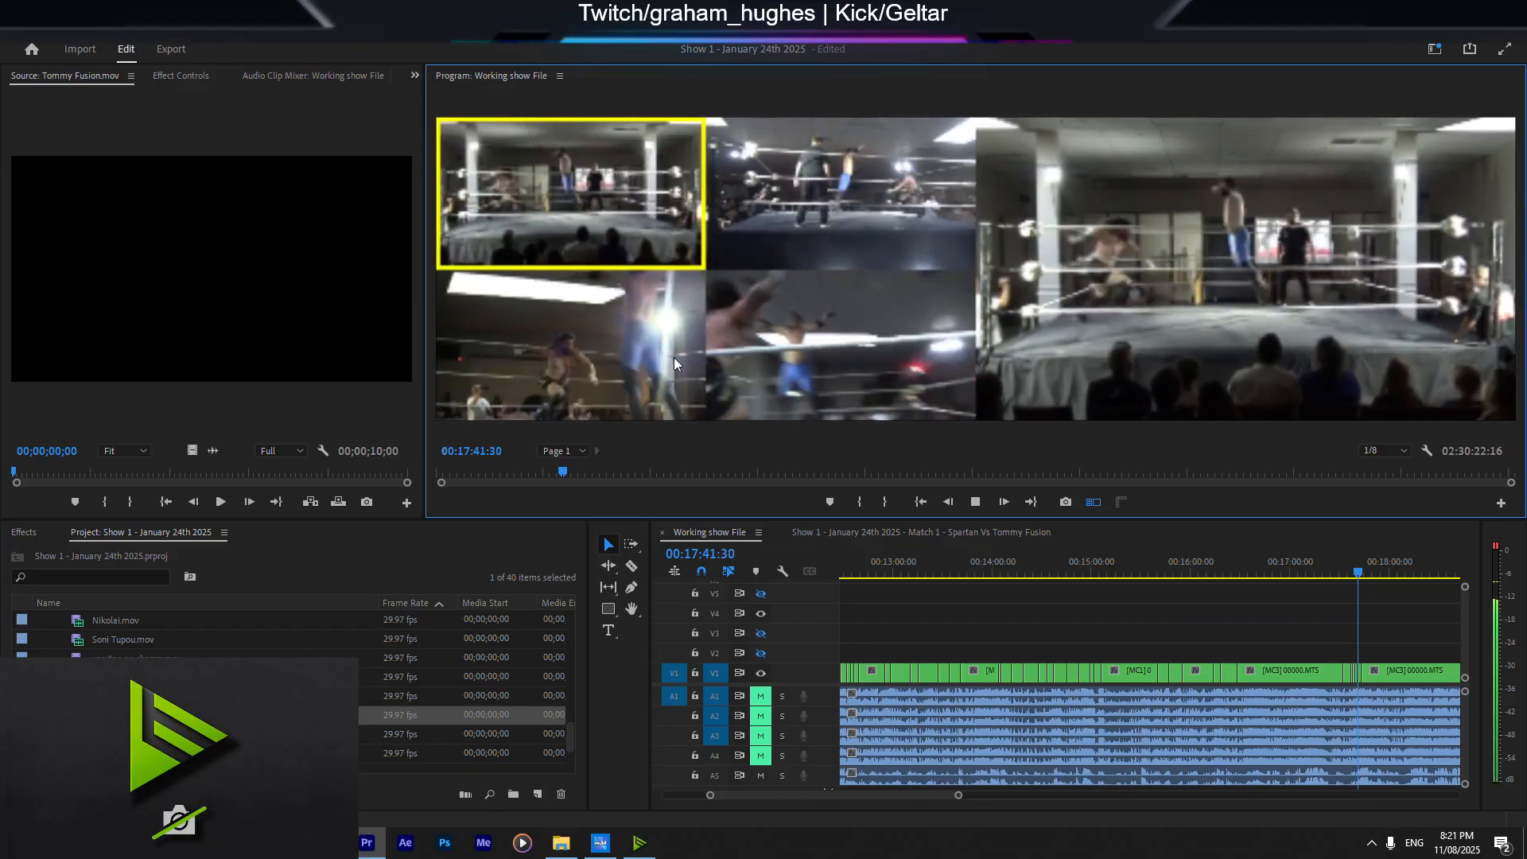
key("space")
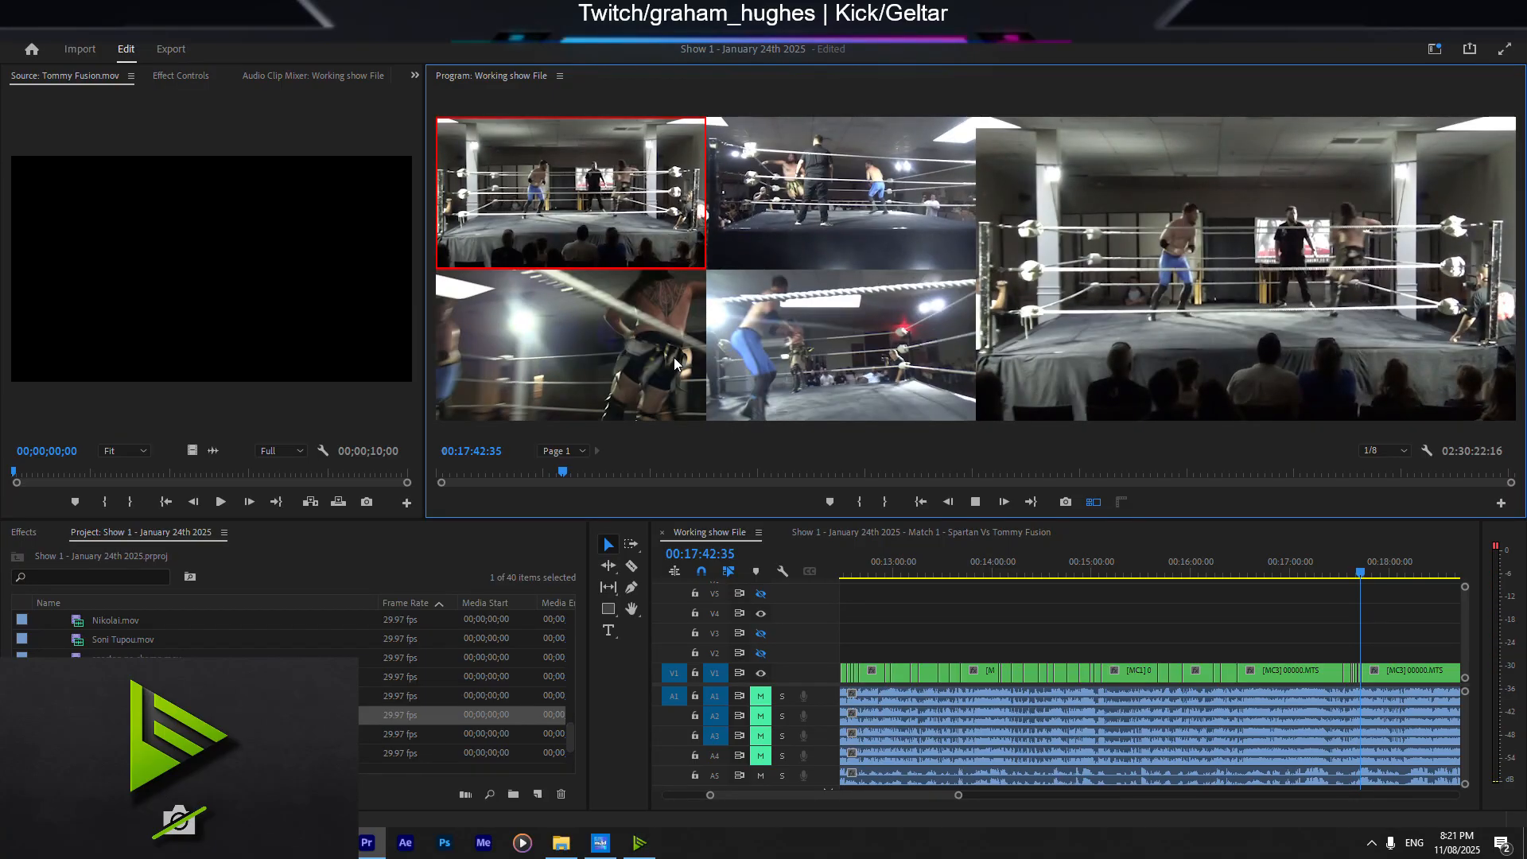
left_click(675, 364)
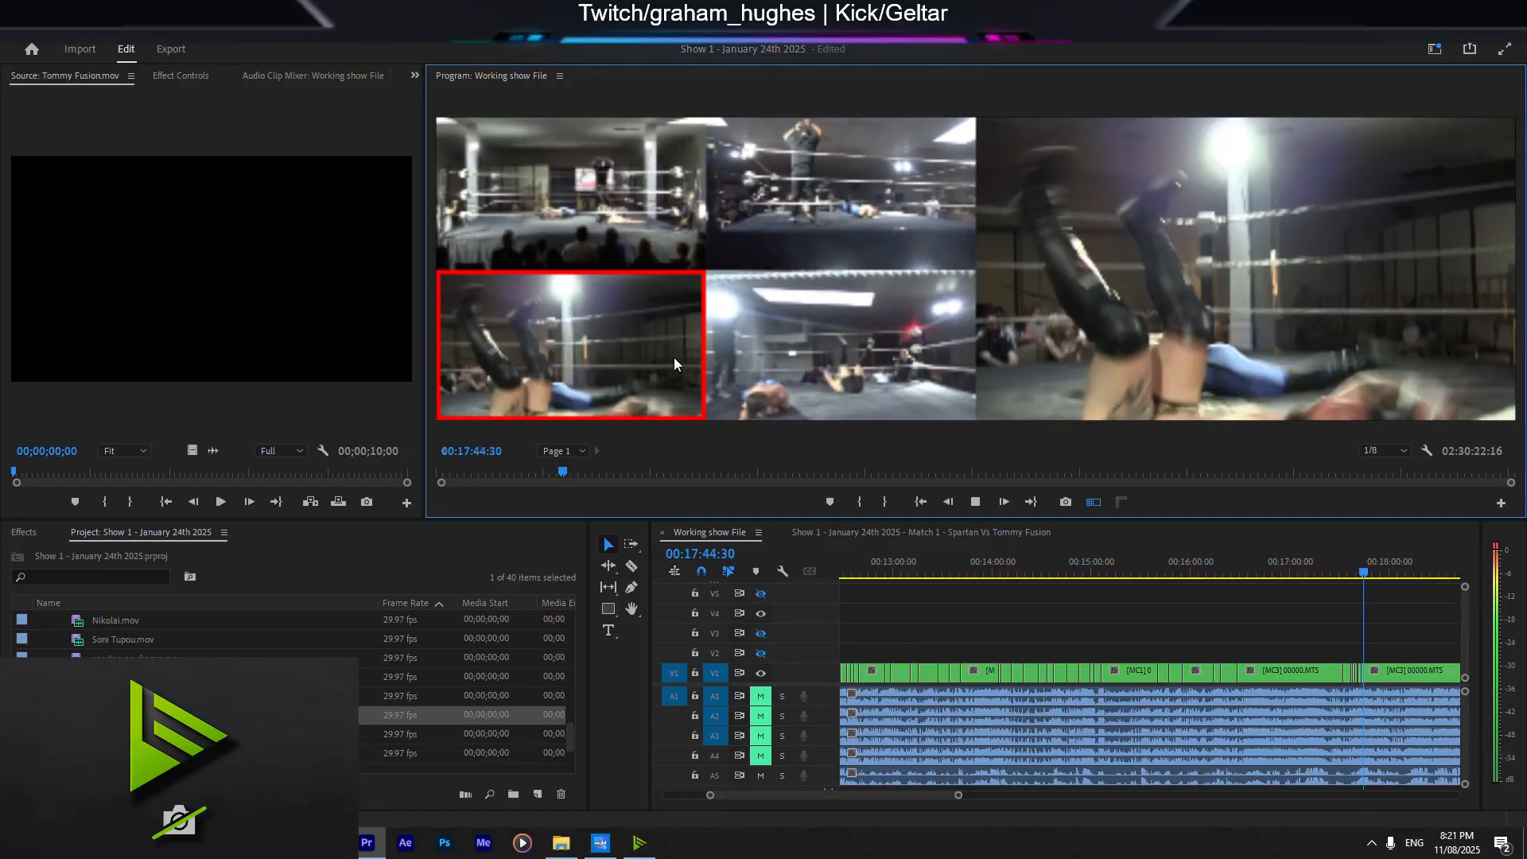
key("space")
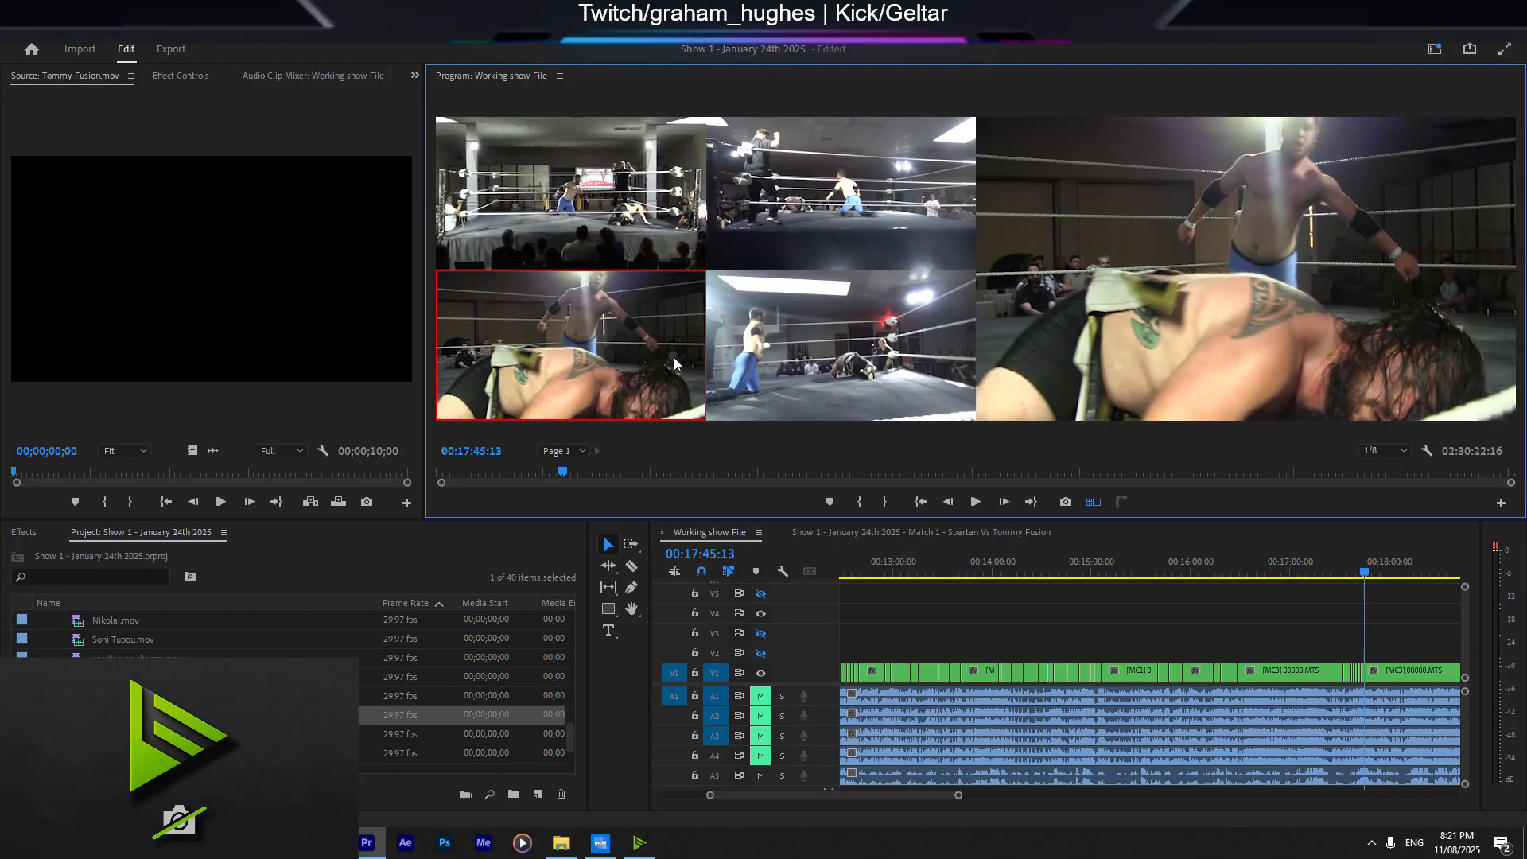
Step: Replay the new camera 3 cut from 00:17:42:47 and save the project
key("Up")
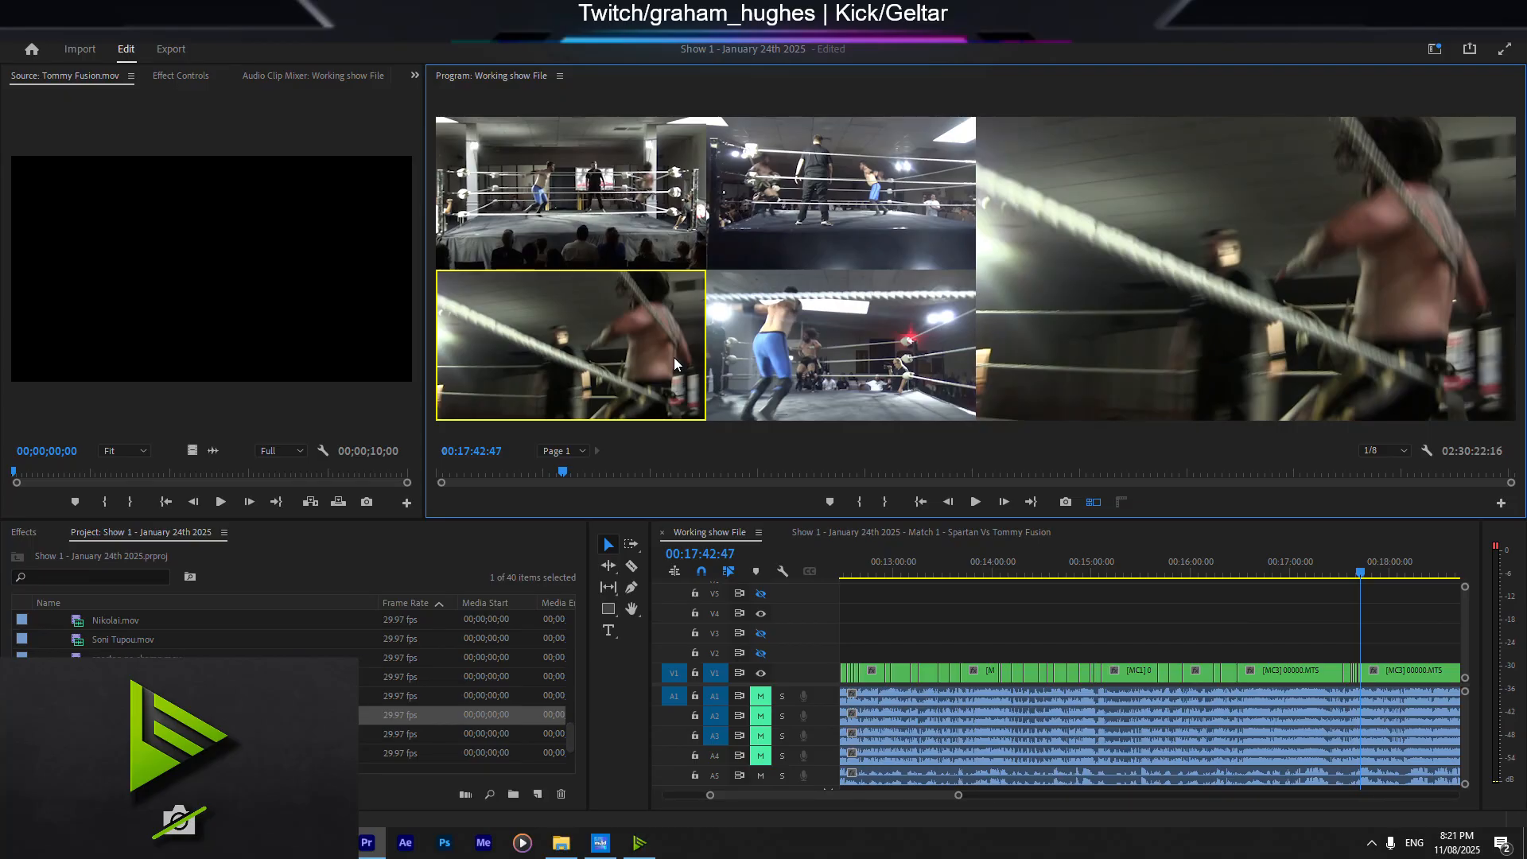
key("space")
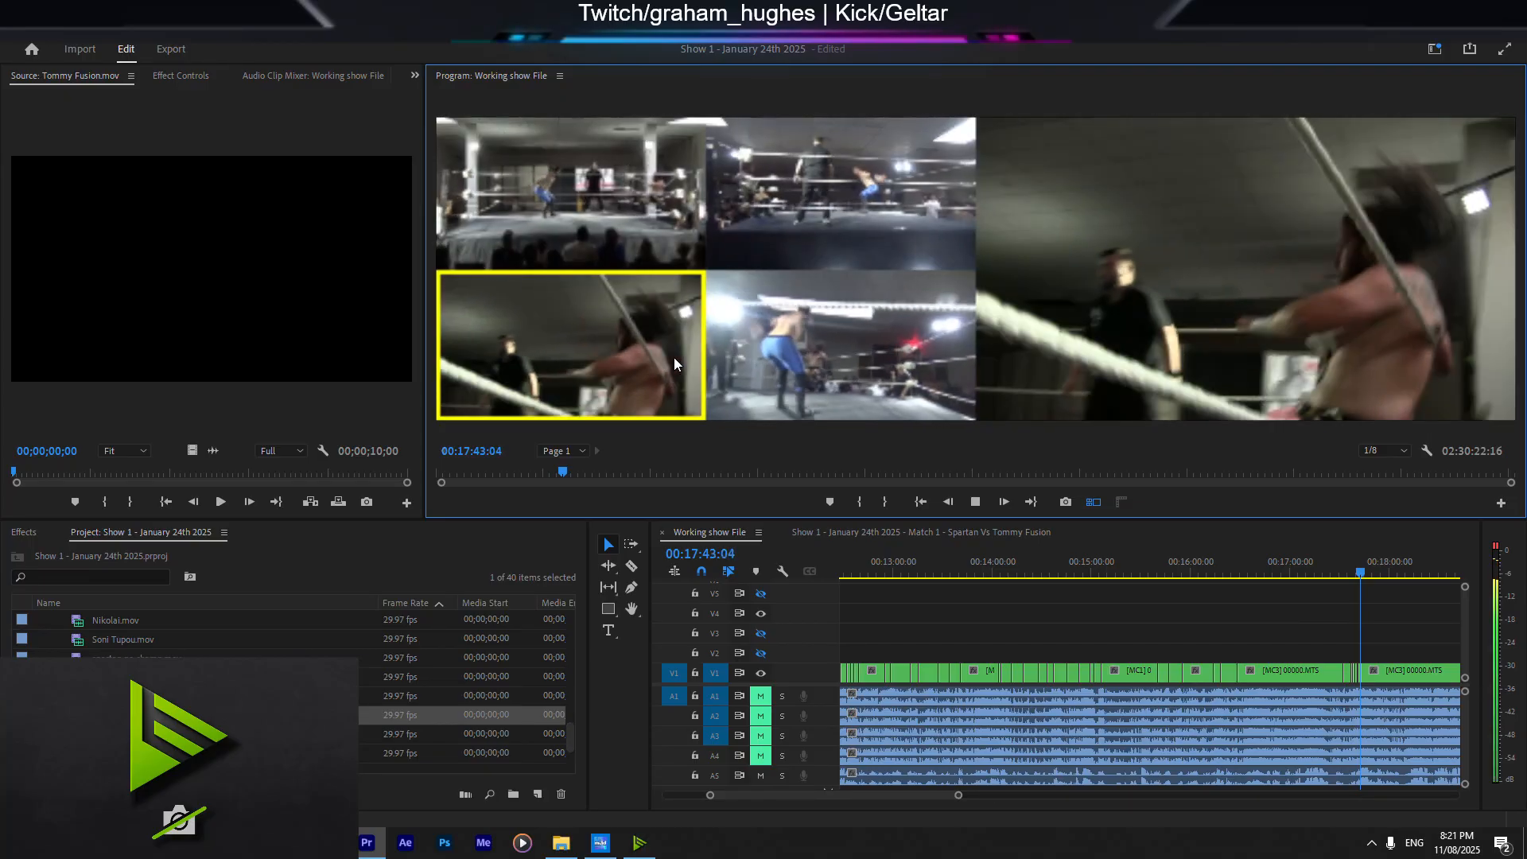
key("space")
key("ctrl+s")
Step: Go back to the cut at 00:17:41:04 and review the revised camera 1 section
key("Up")
key("Up")
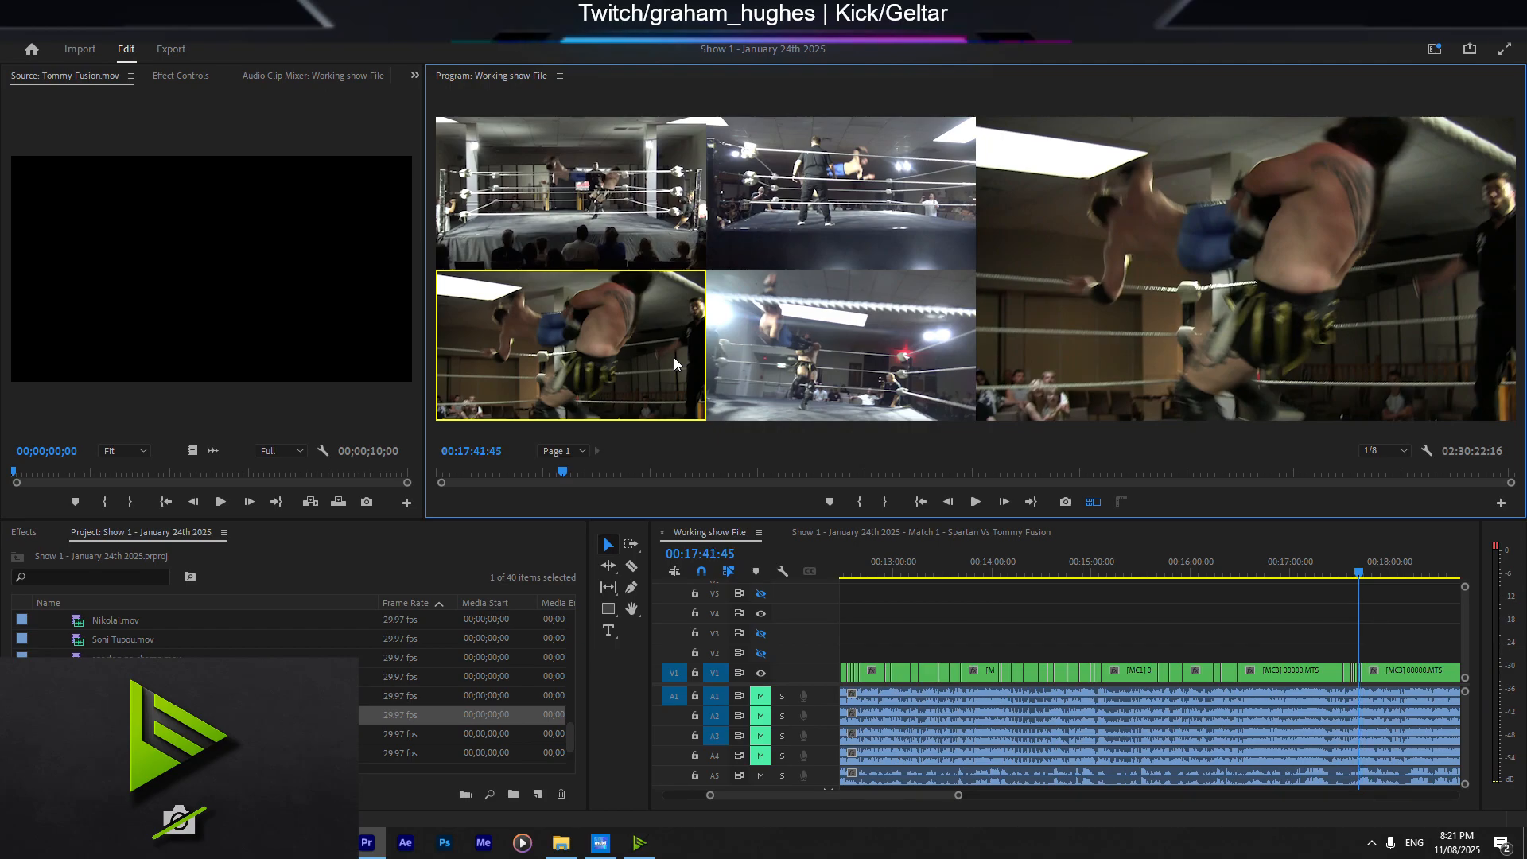
key("space")
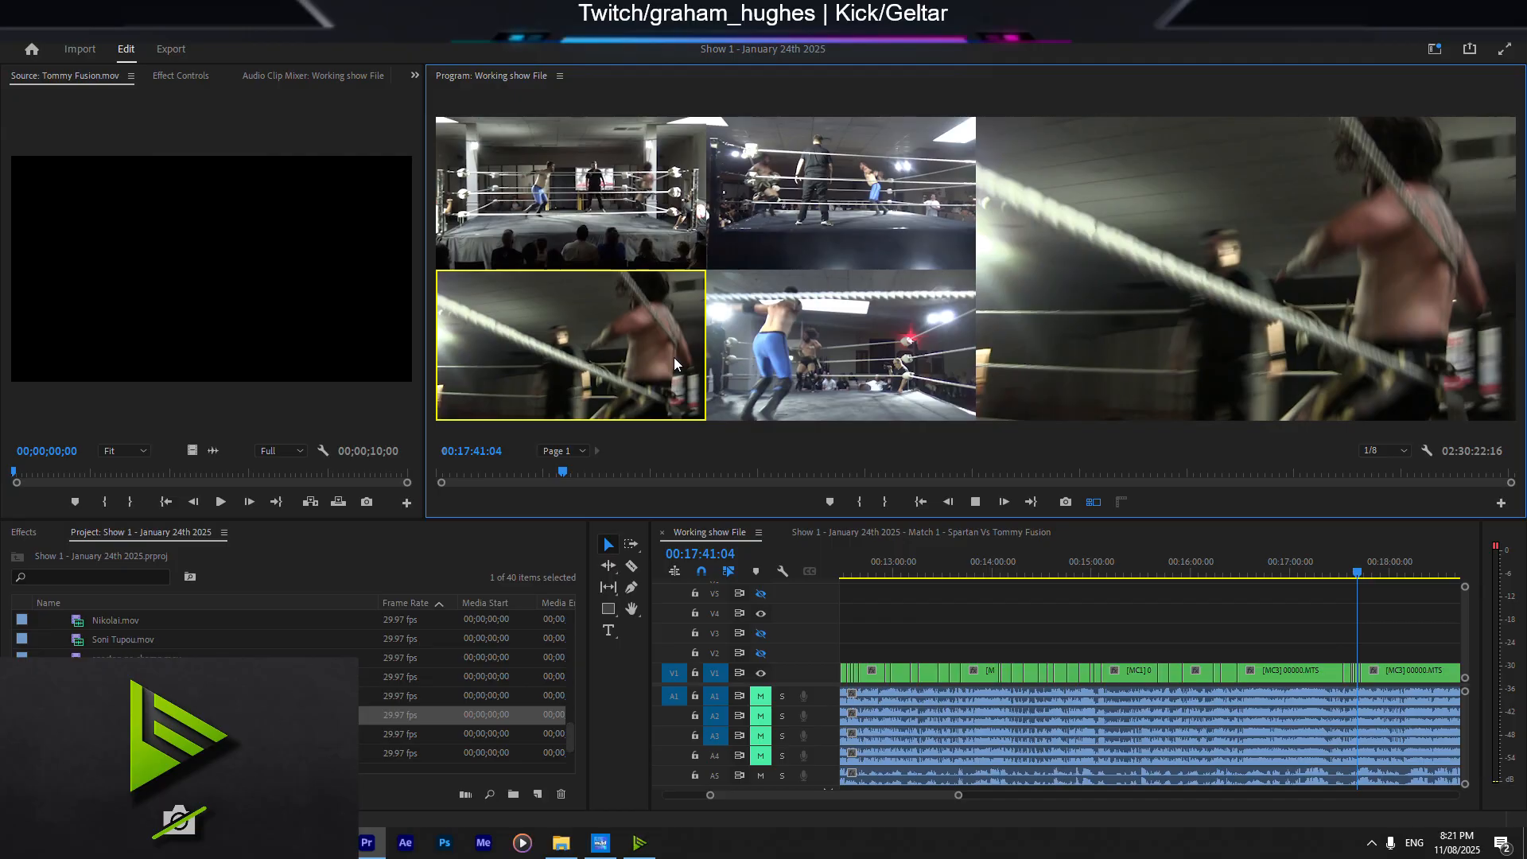
key("1")
key("space")
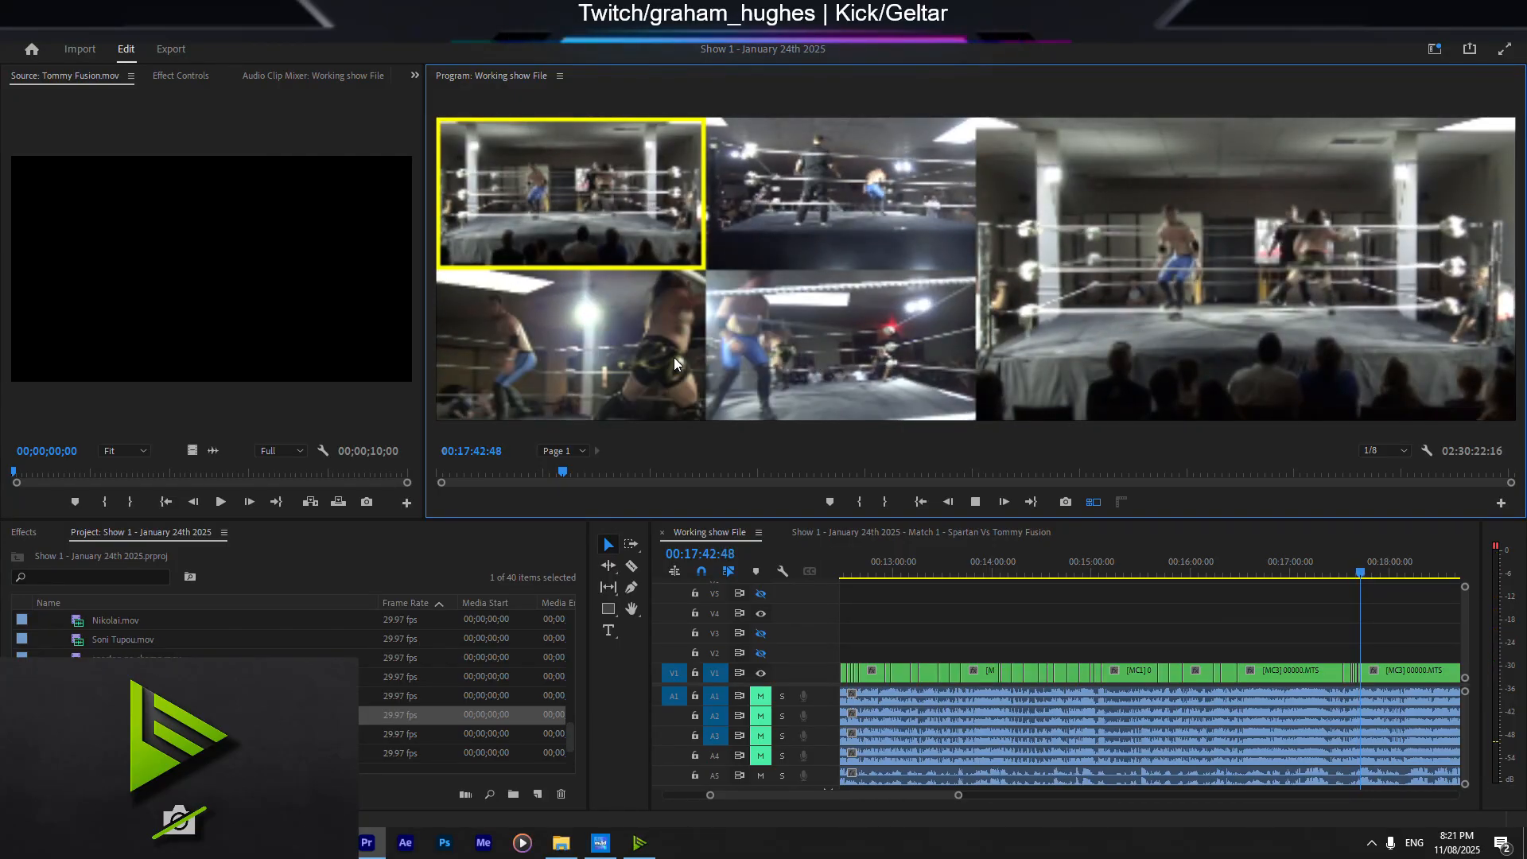
Step: Continue the multicam switching on camera 3 from about 00:17:45, cut to camera 1 before 00:17:50:01, and save the project
key("space")
key("3")
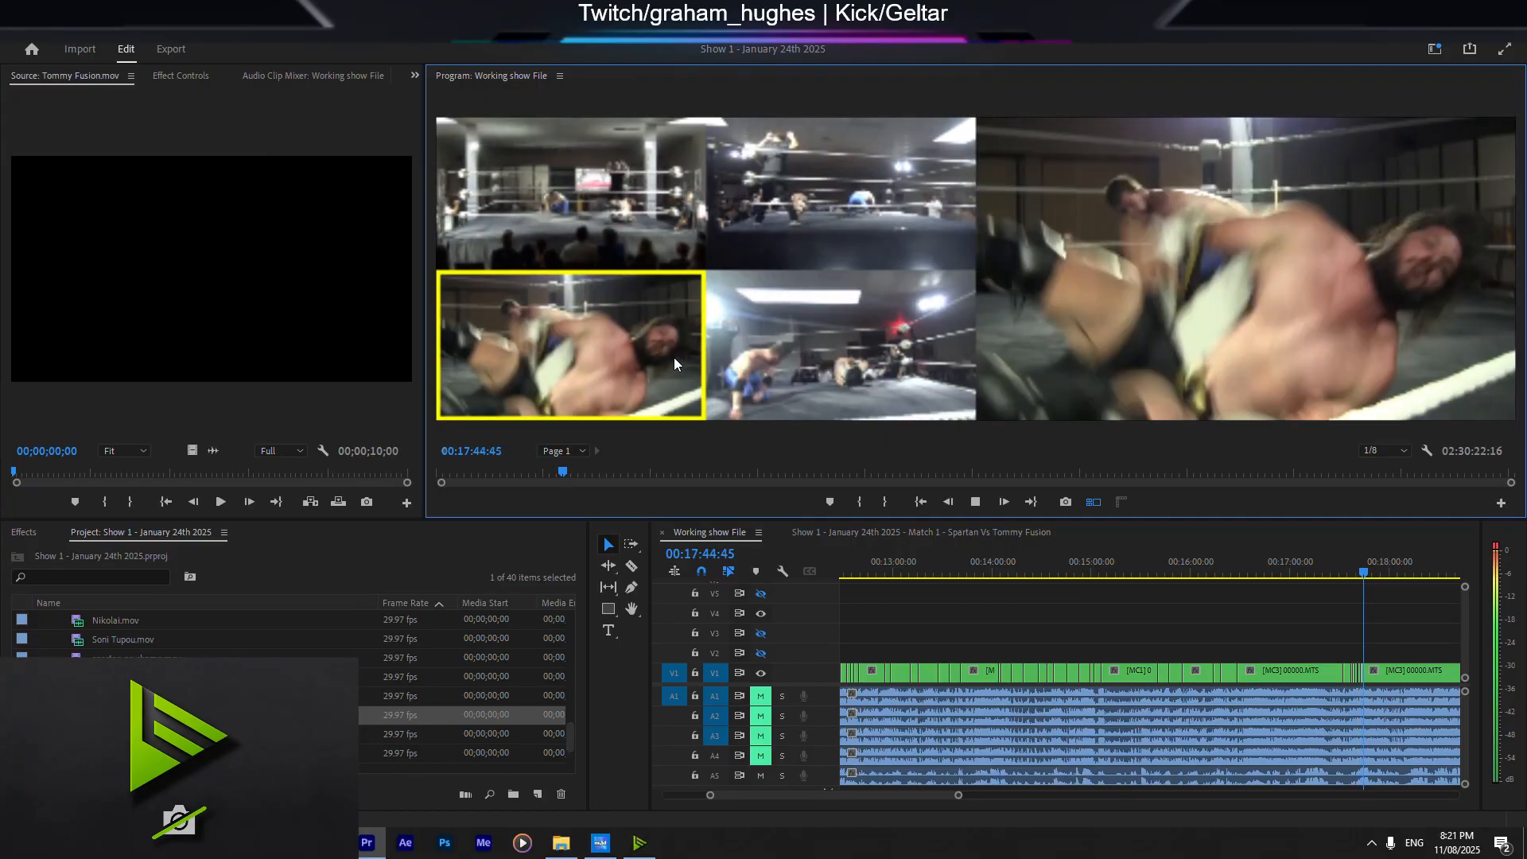
key("space")
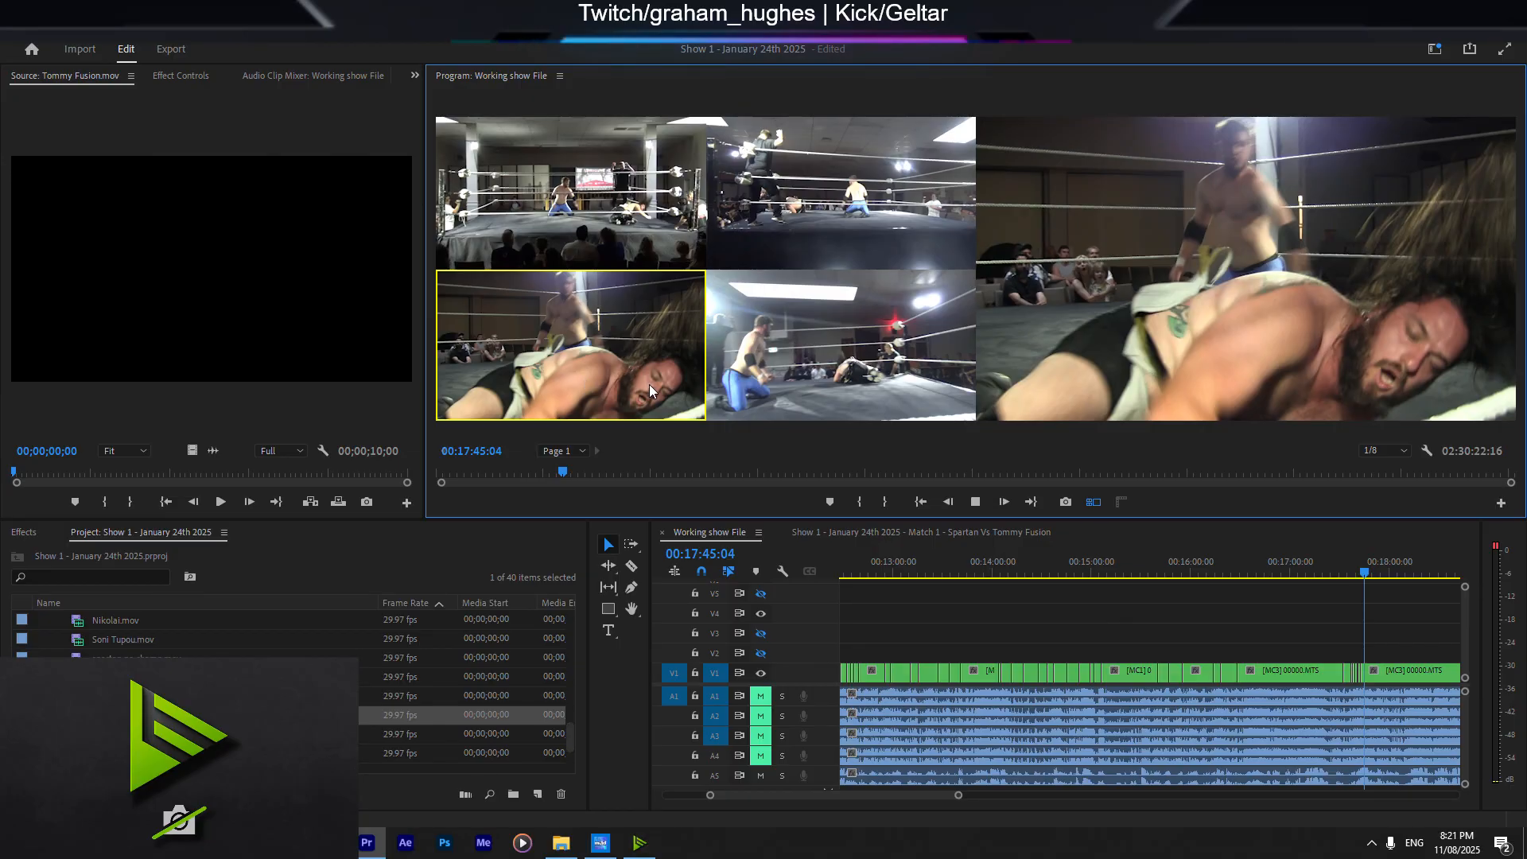
key("space")
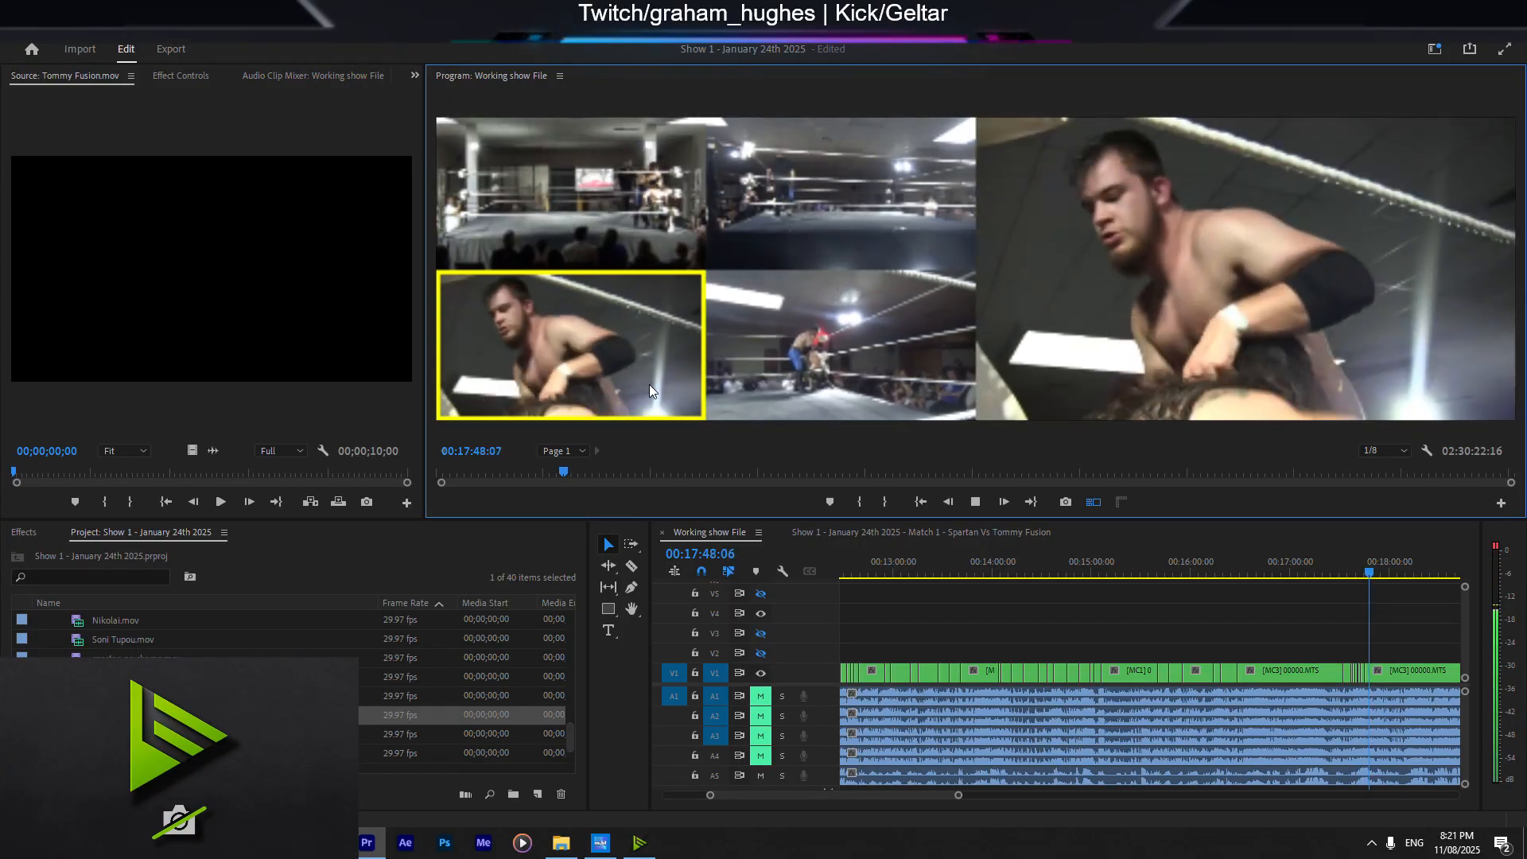
key("1")
key("space")
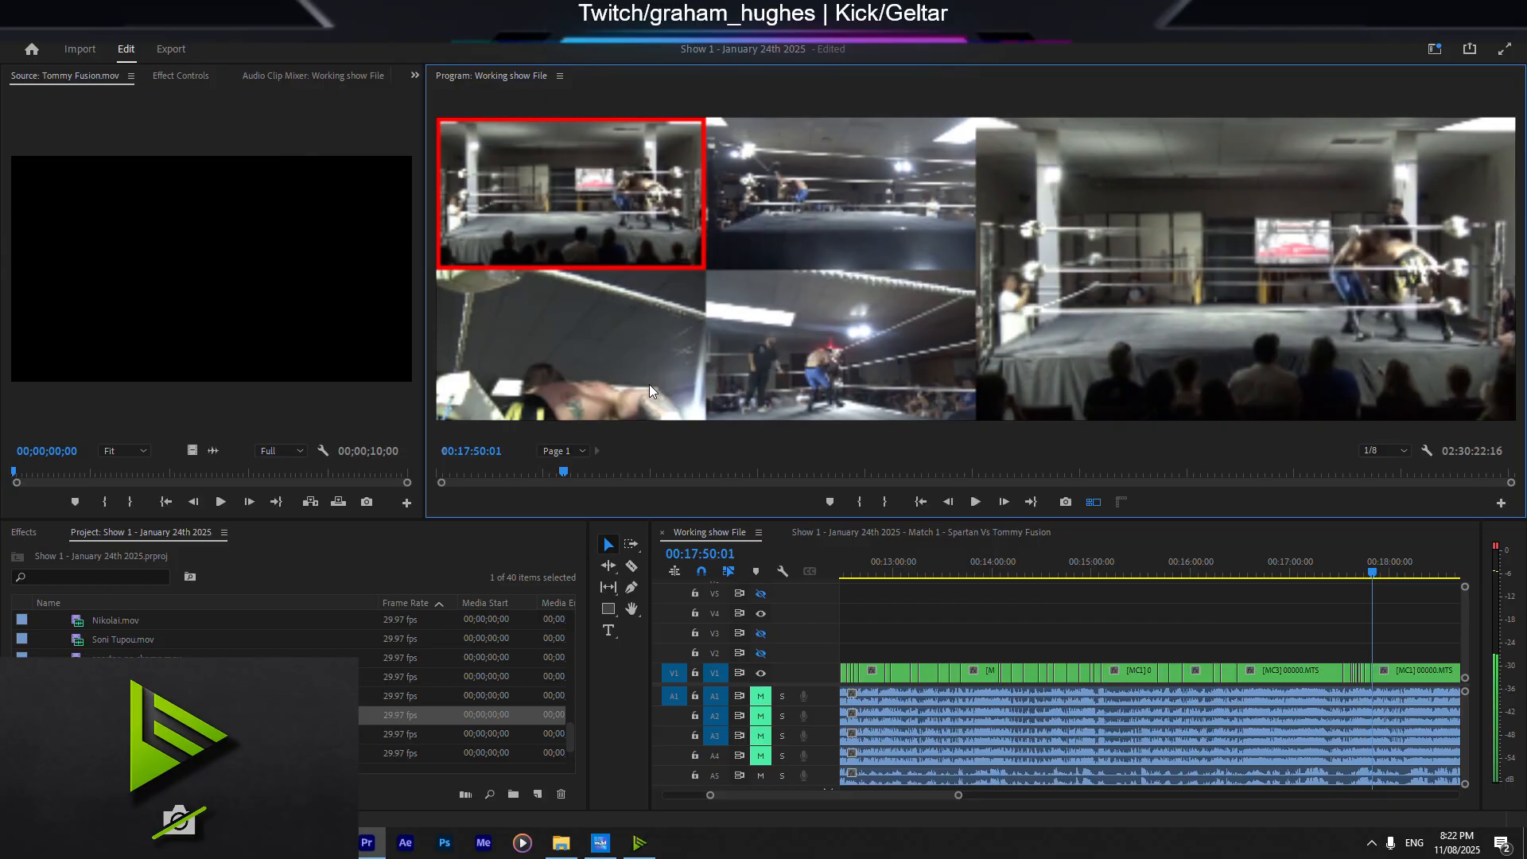
key("ctrl+s")
Step: Keep recording the switching on camera 1 from 00:17:50:01 to about 00:17:52 and resume playback from there
key("space")
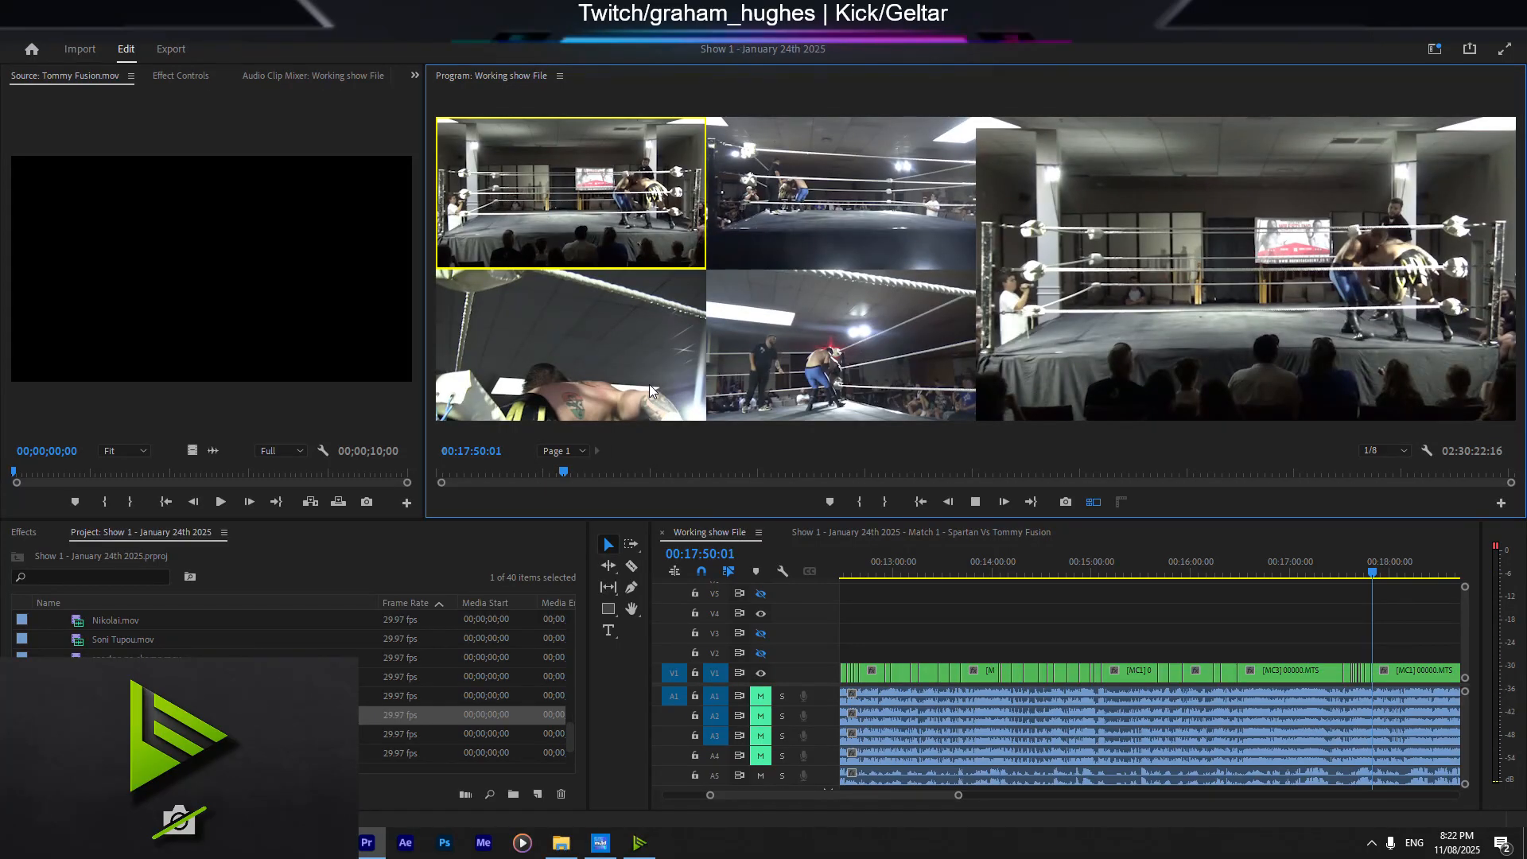
key("1")
key("space")
key("space")
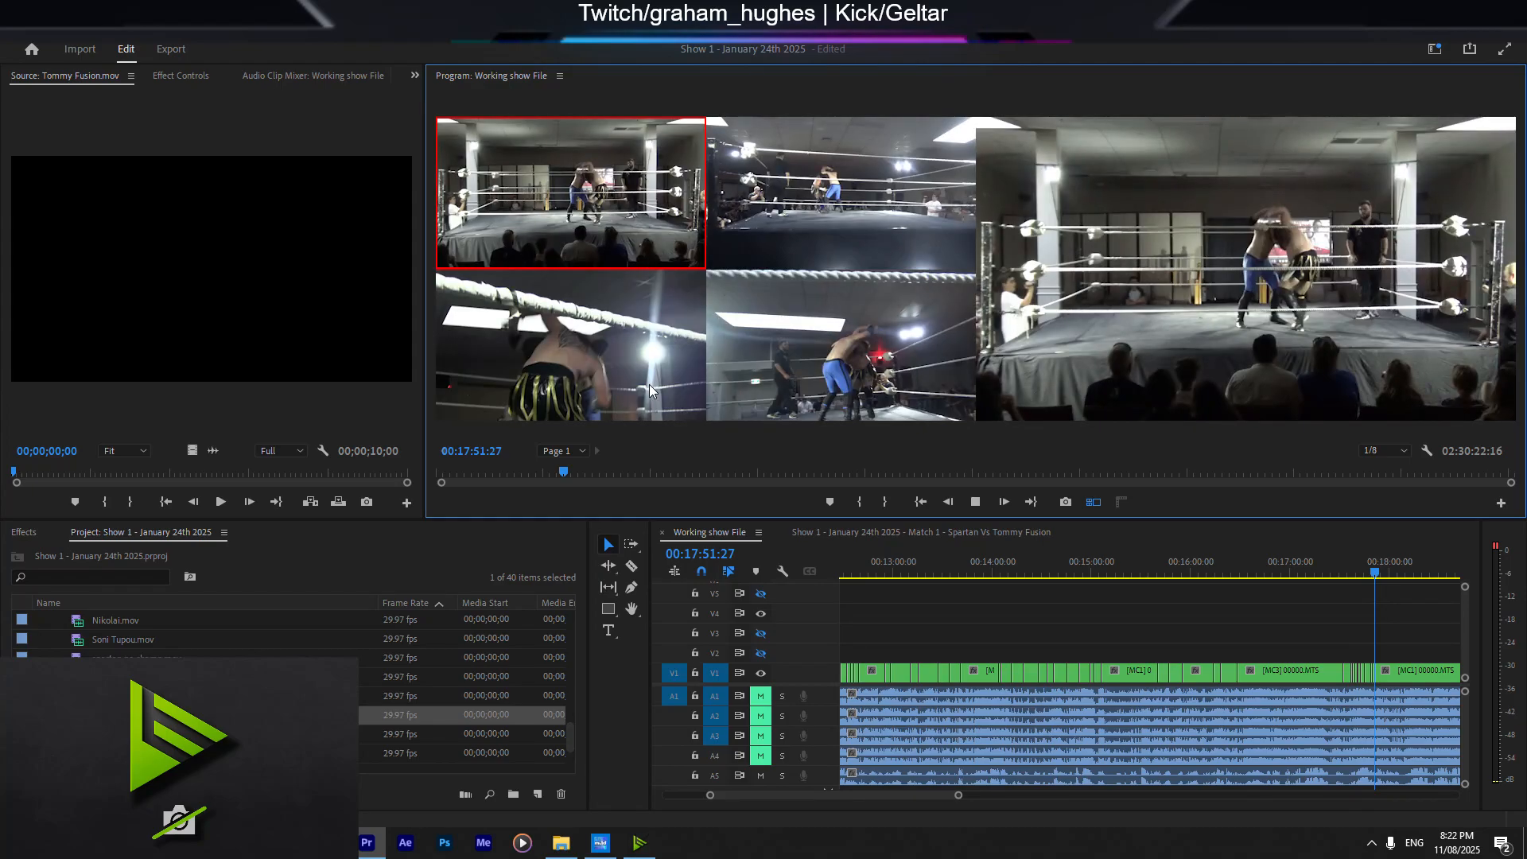
key("space")
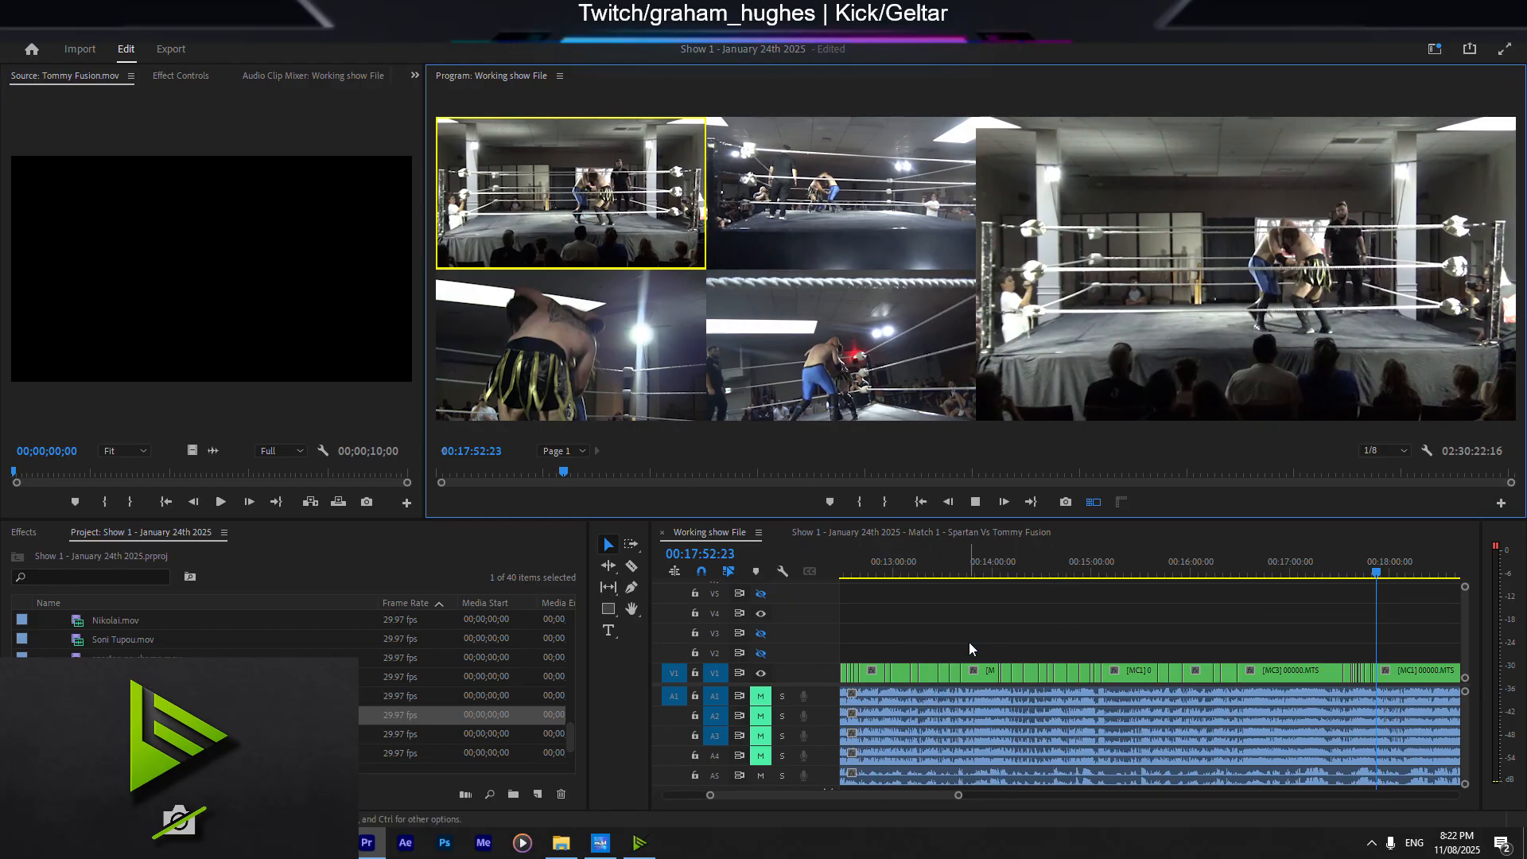
key("space")
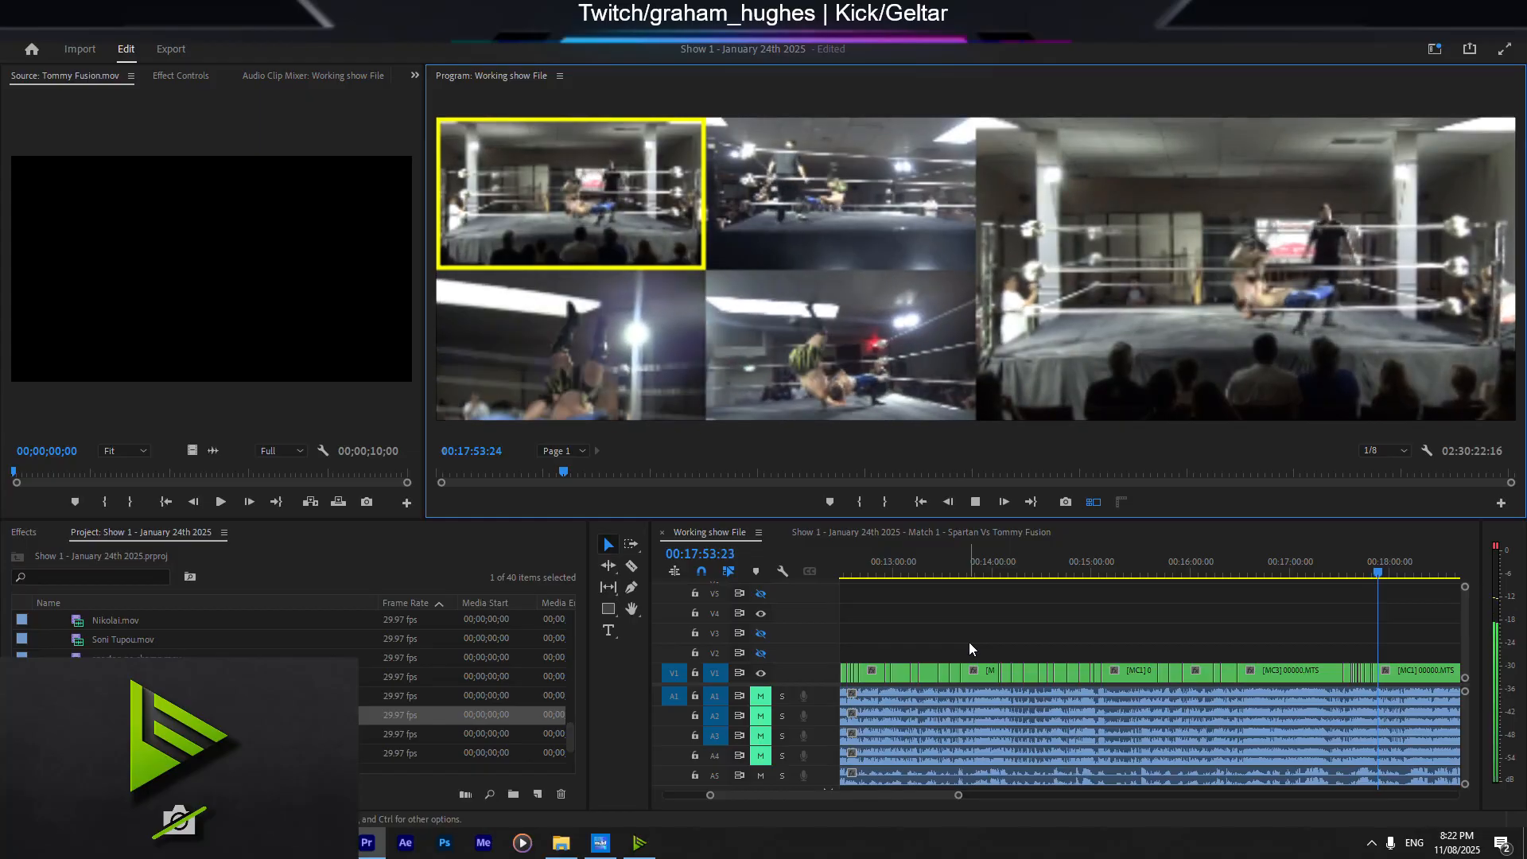
Step: Switch the match live through cameras 3, 4, 1, 4 and 3 between about 00:17:53 and 00:18:27
key("3")
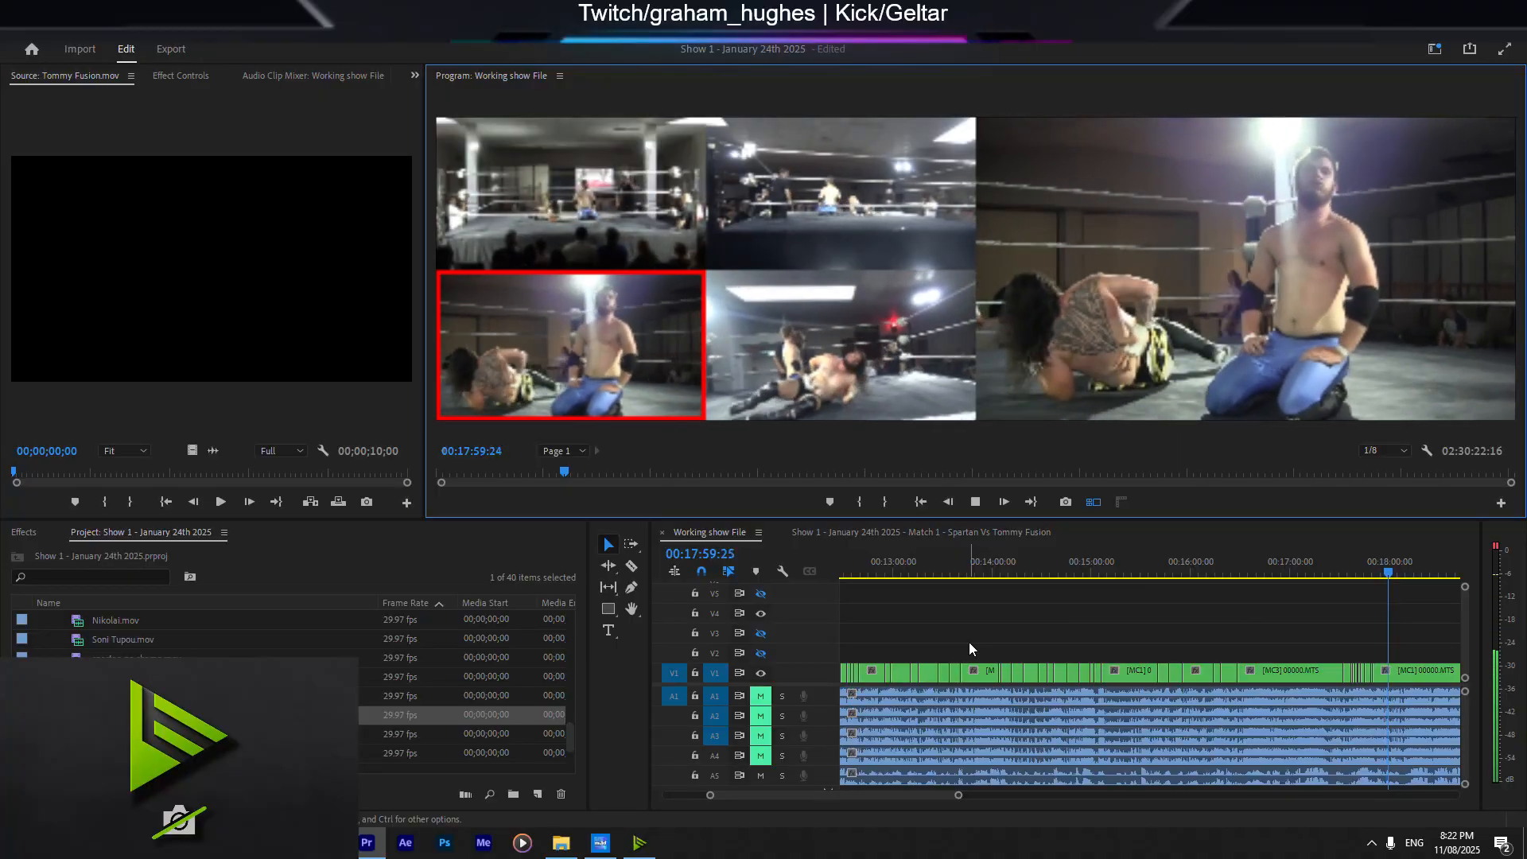
key("4")
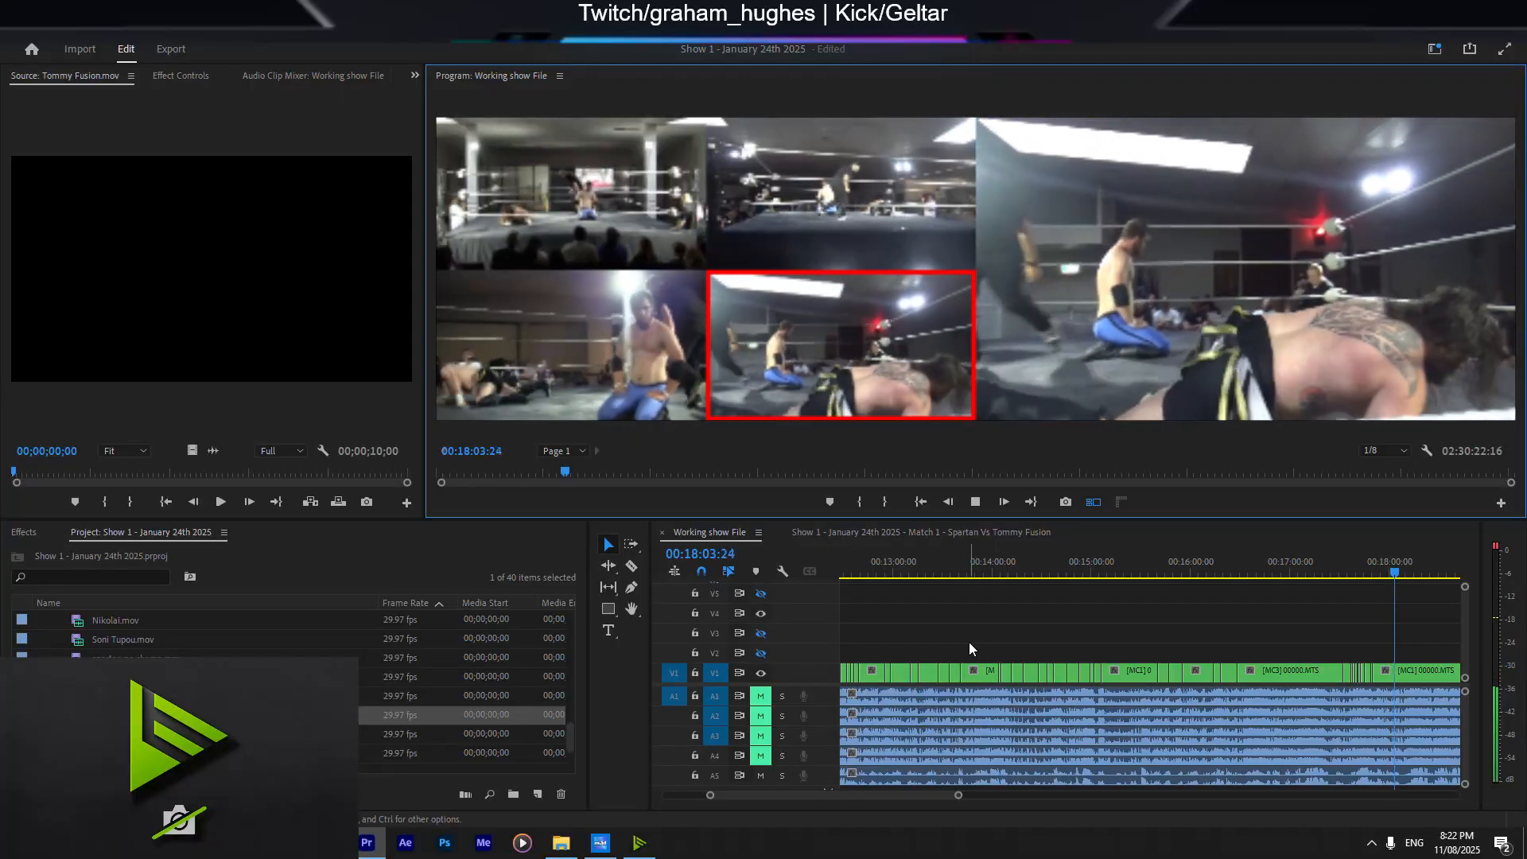
key("1")
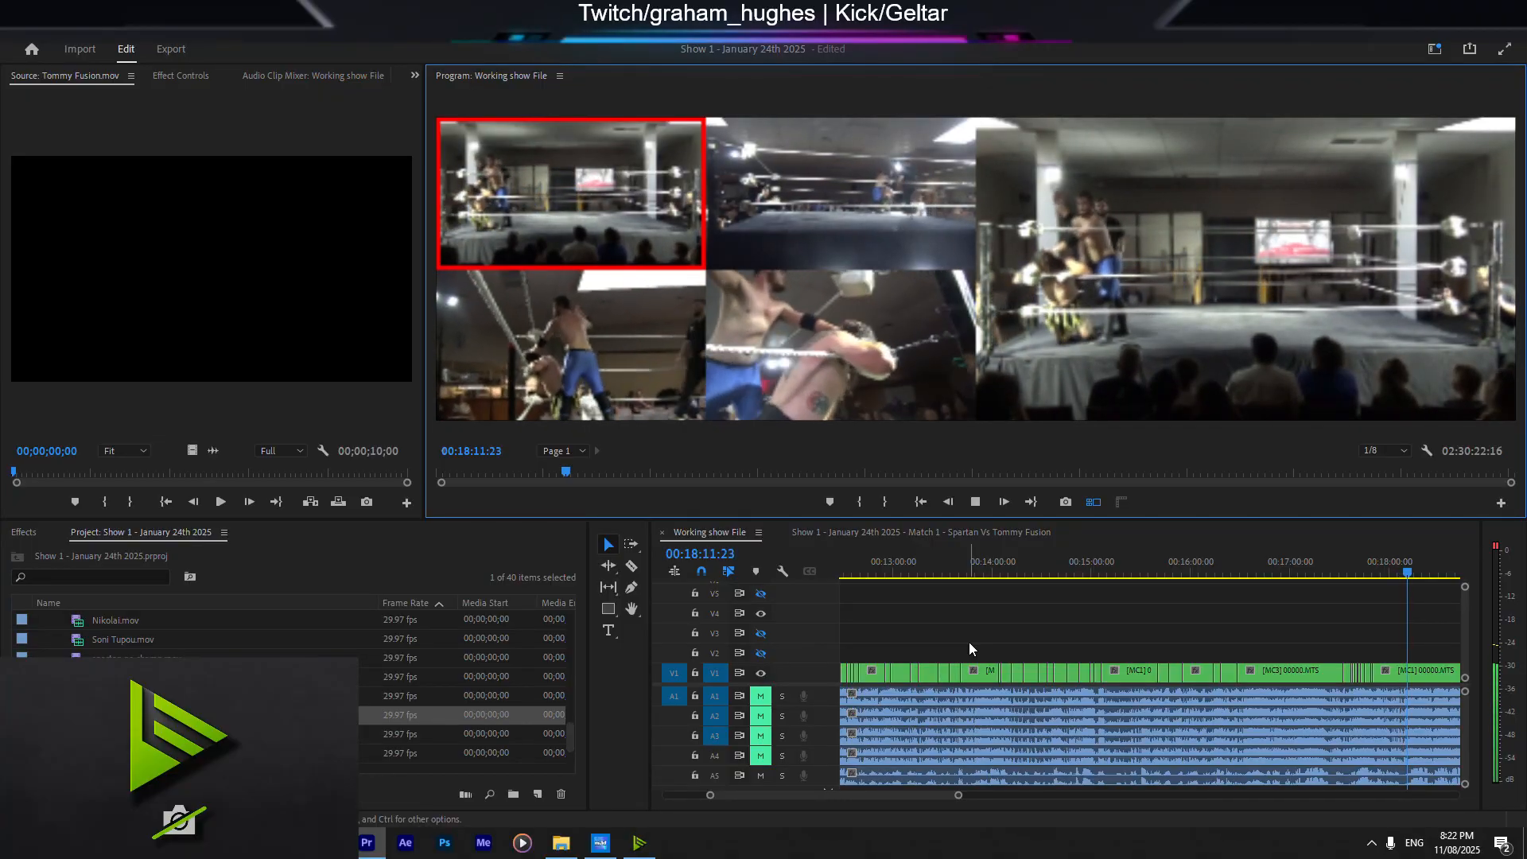
key("4")
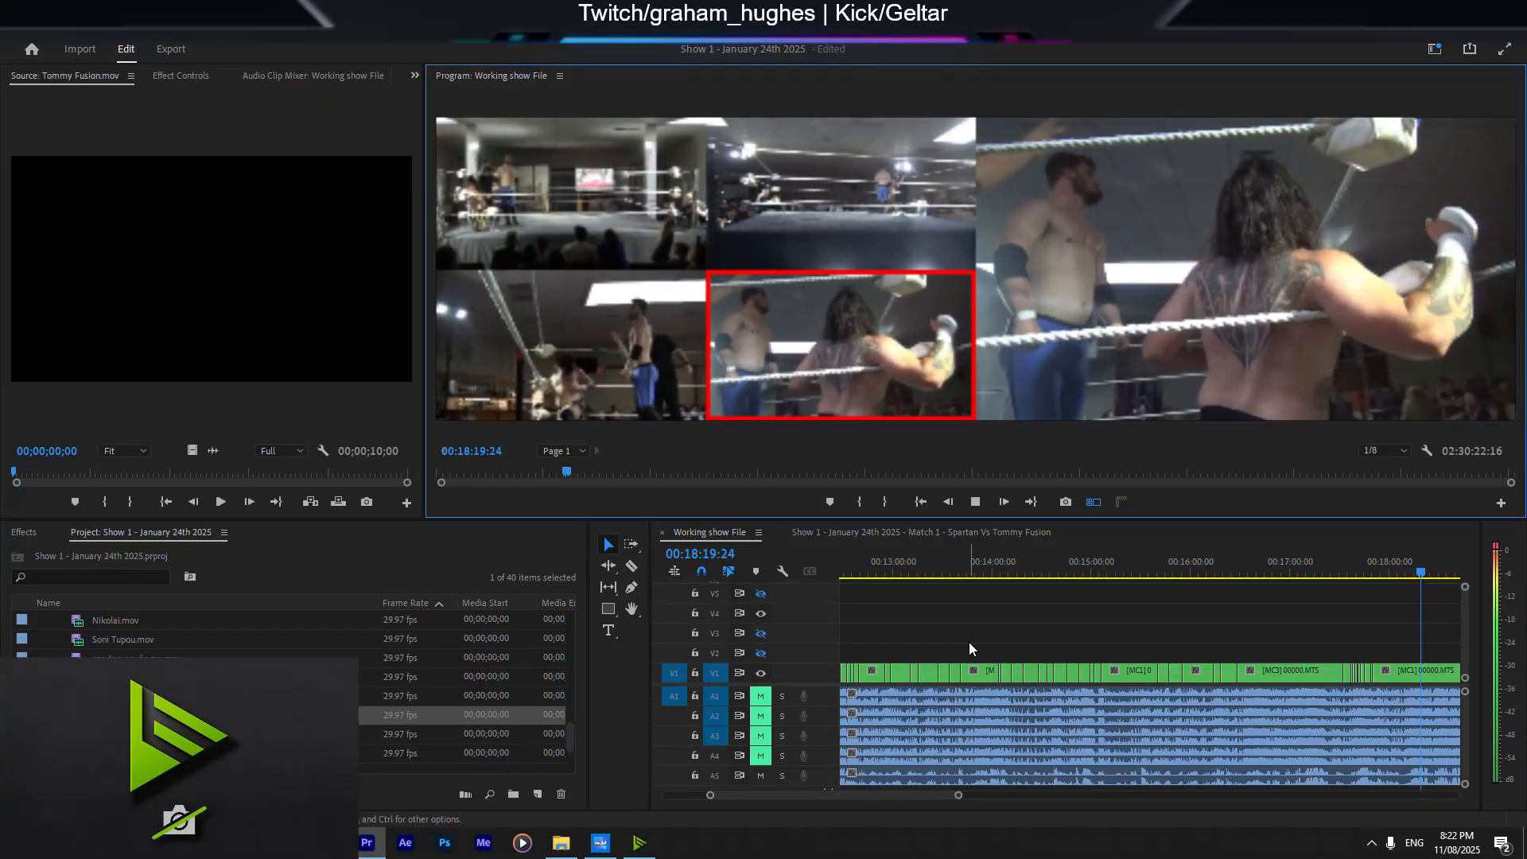
key("3")
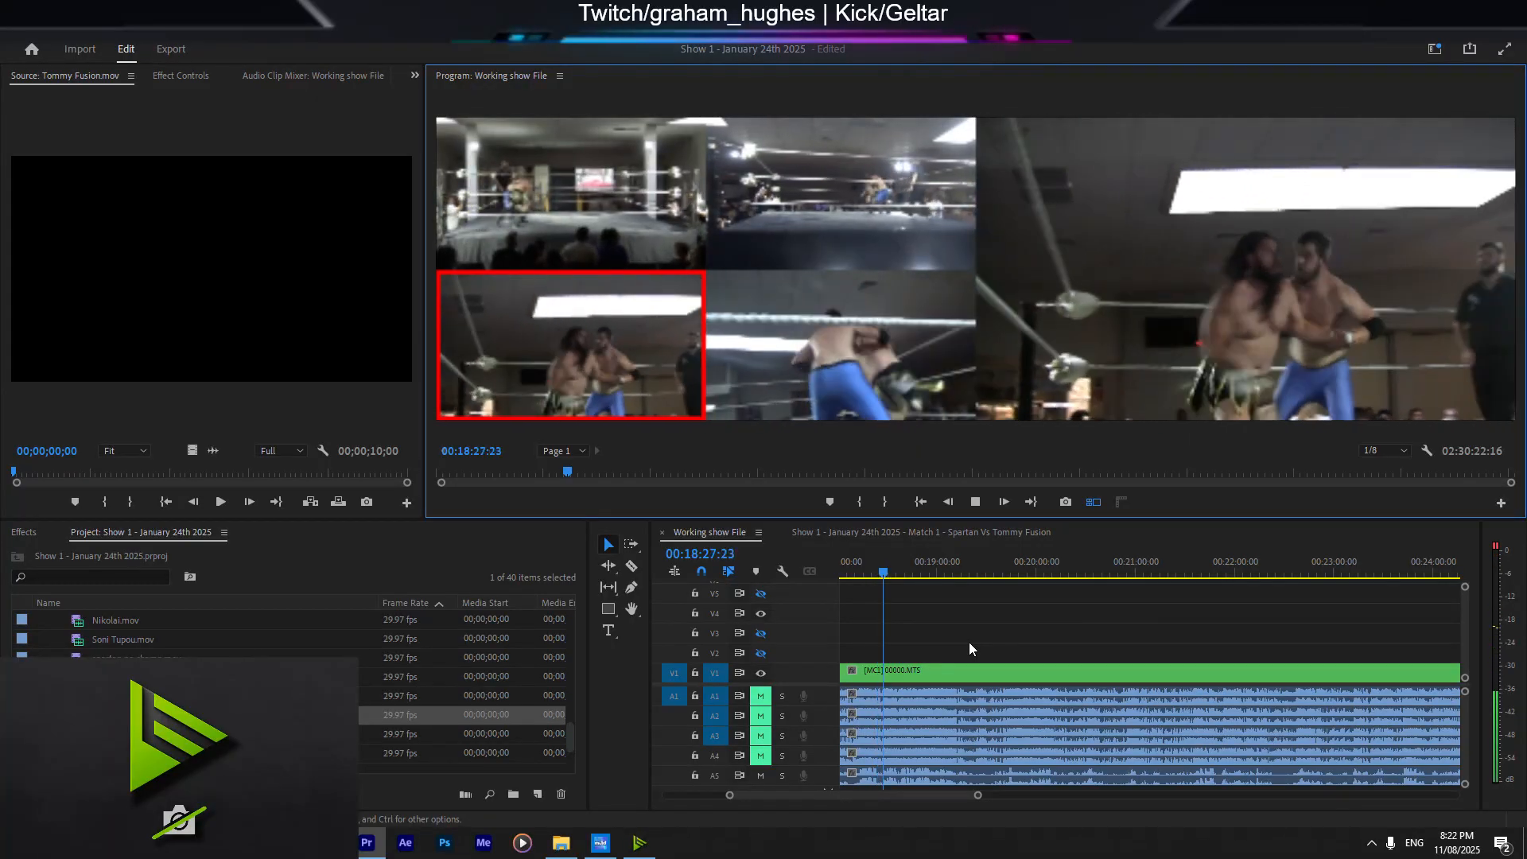
Step: Cut the match live through cameras 1, 4, 1, 3, 1 and 3 between about 00:18:27 and 00:19:27
key("1")
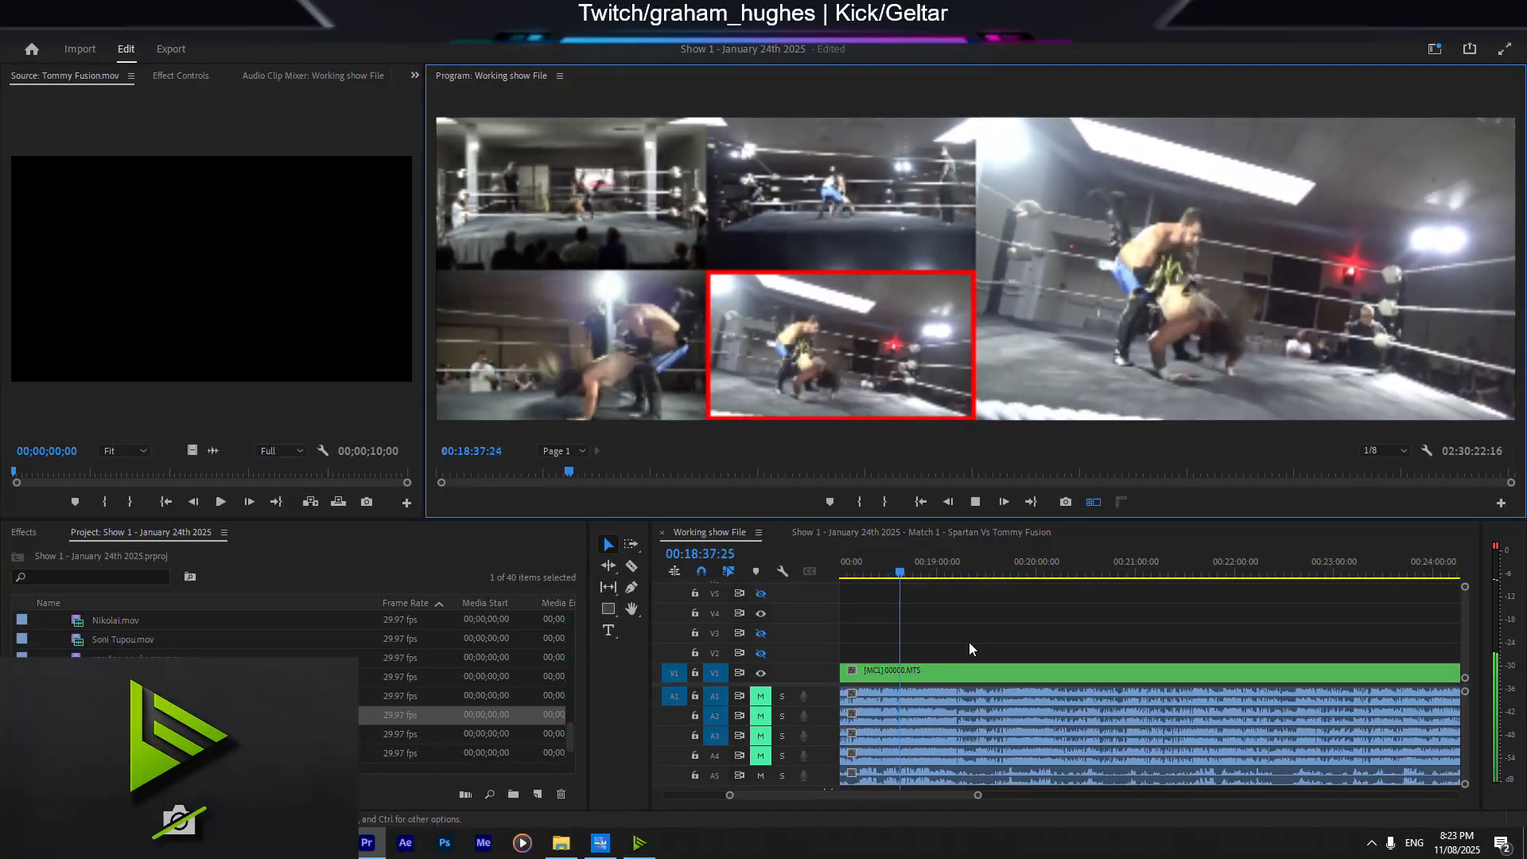
key("1")
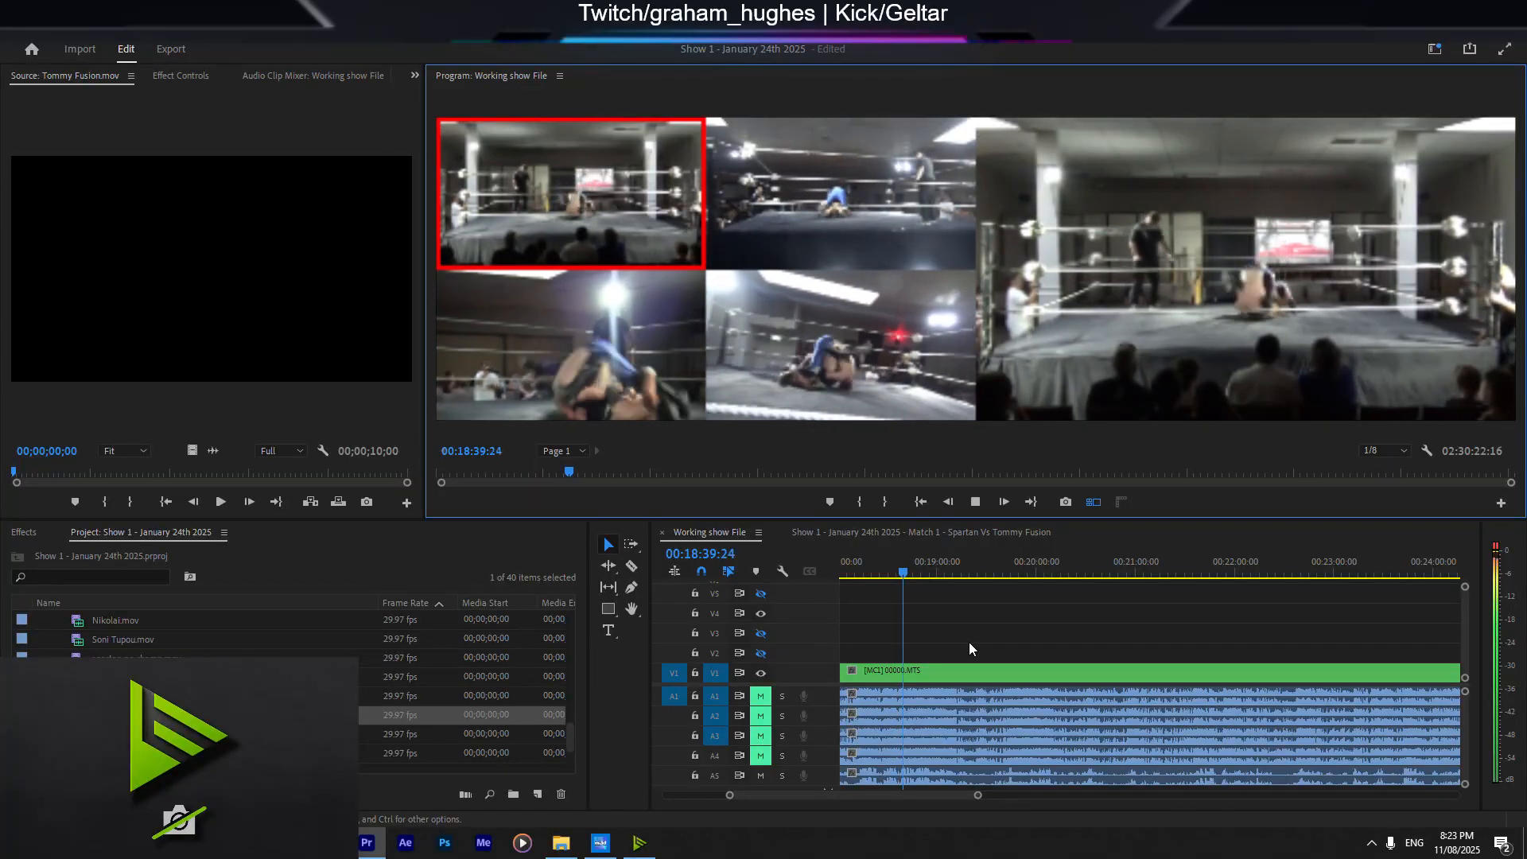
key("3")
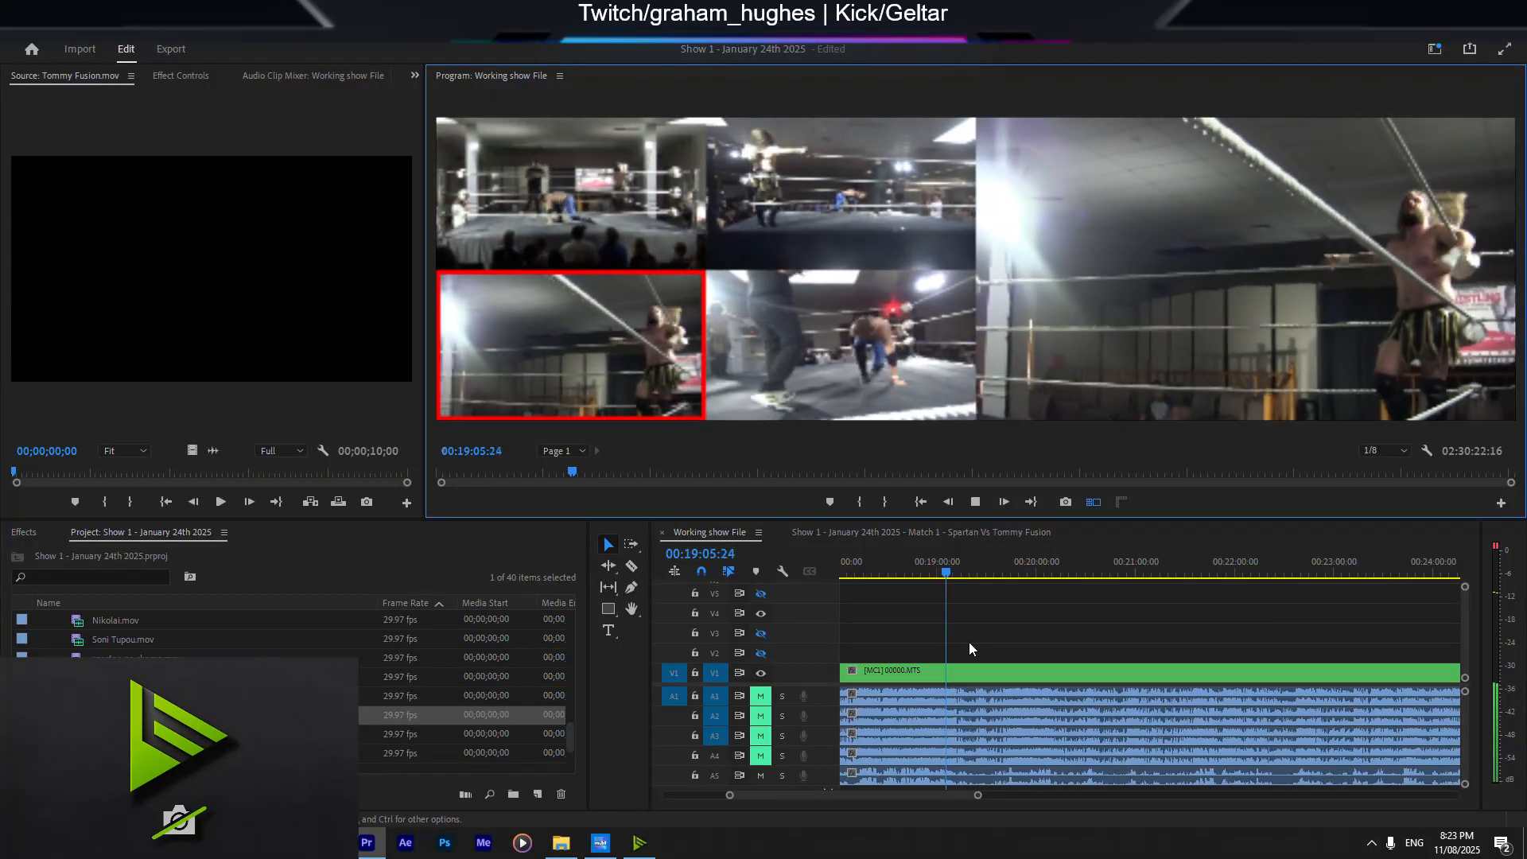
key("1")
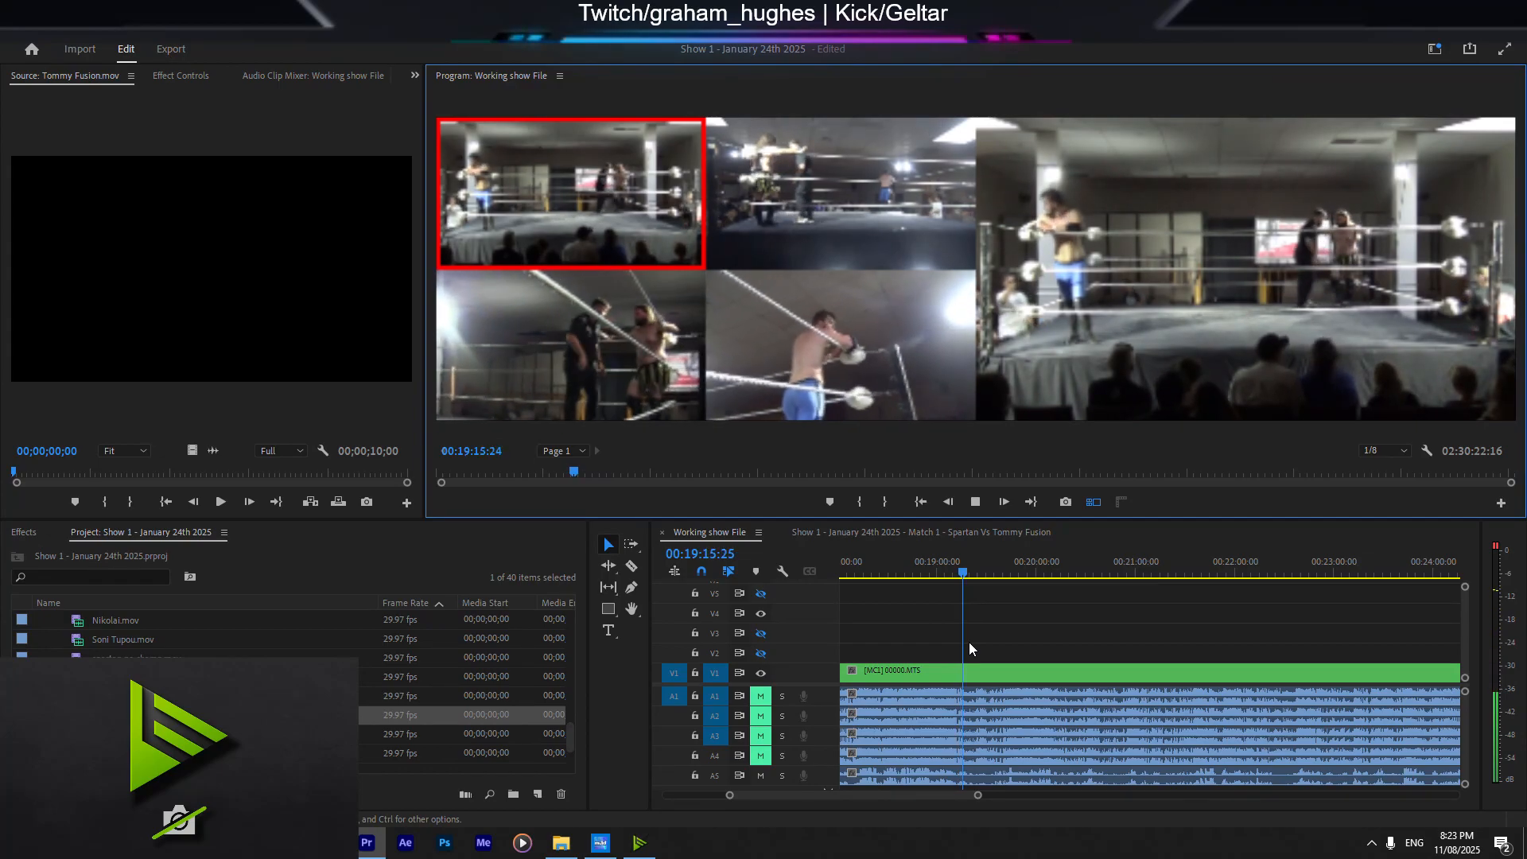
key("3")
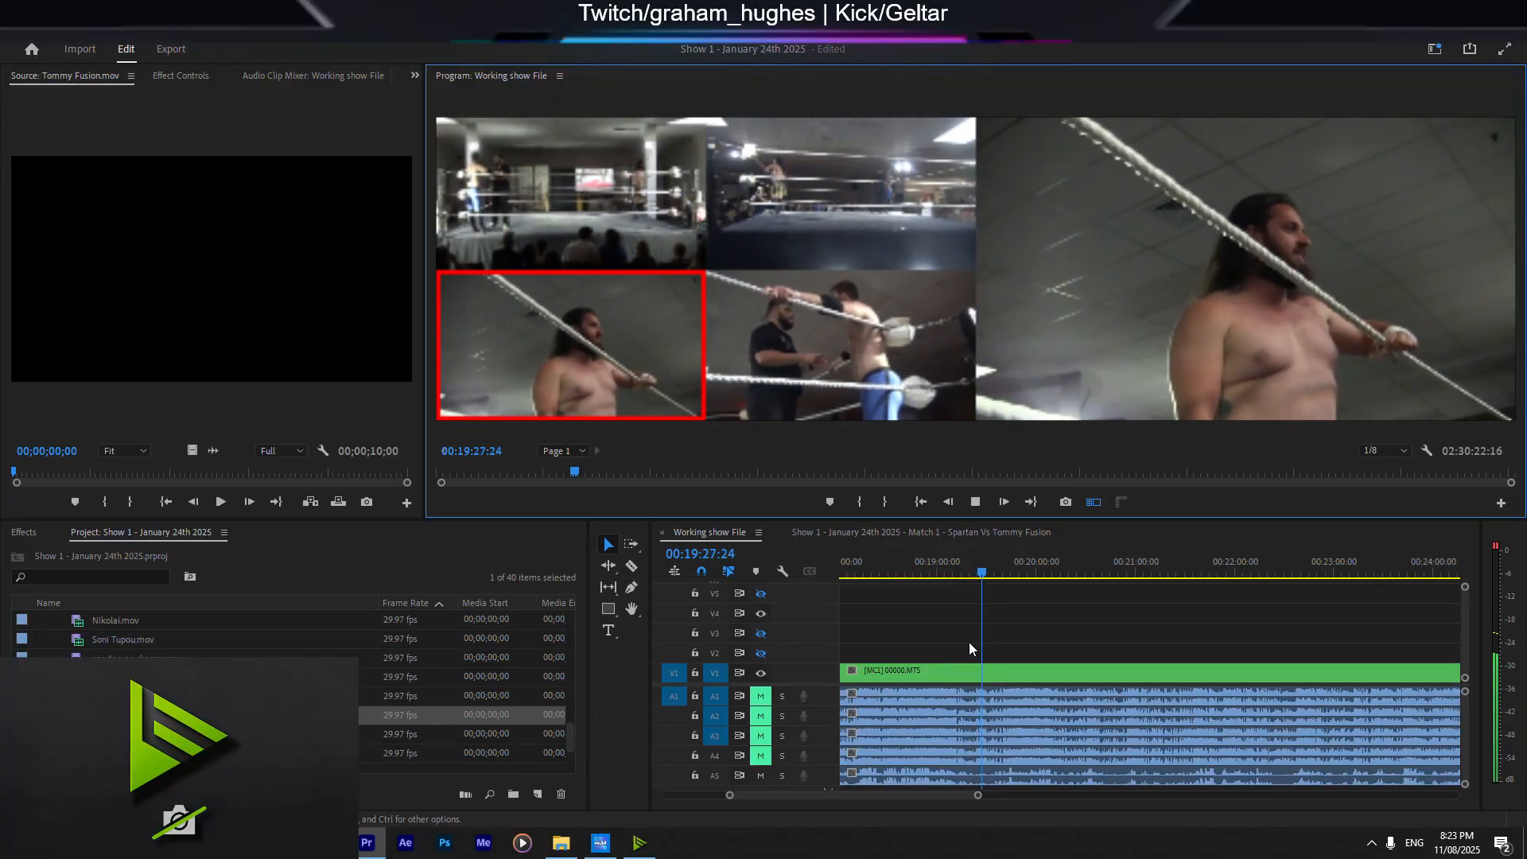
Step: Switch live through cameras 1, 4, 1, 3 and 1 between about 00:19:27 and 00:20:19 of the match
key("1")
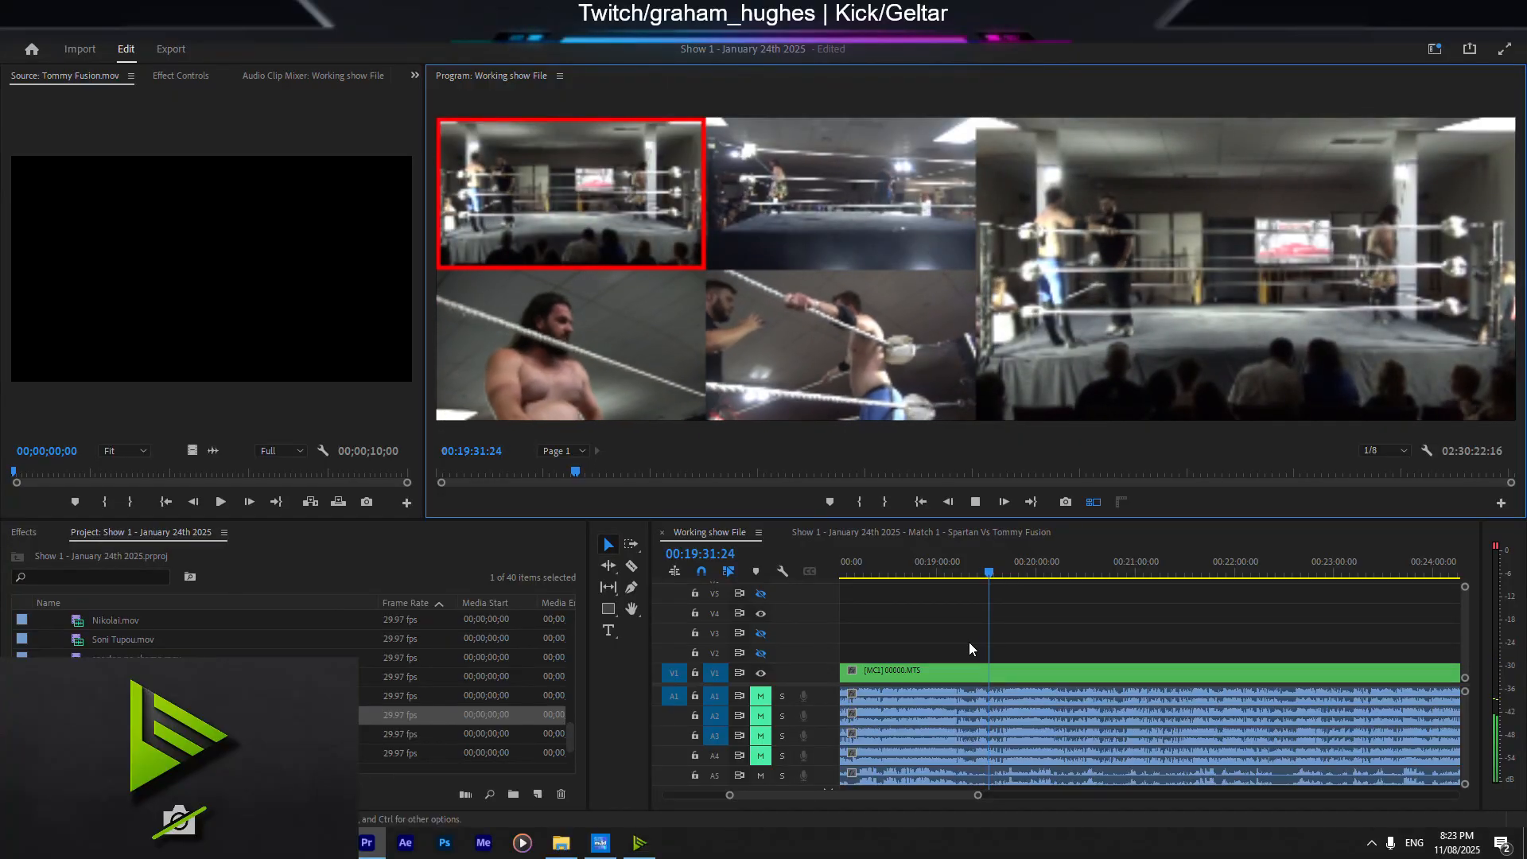
key("4")
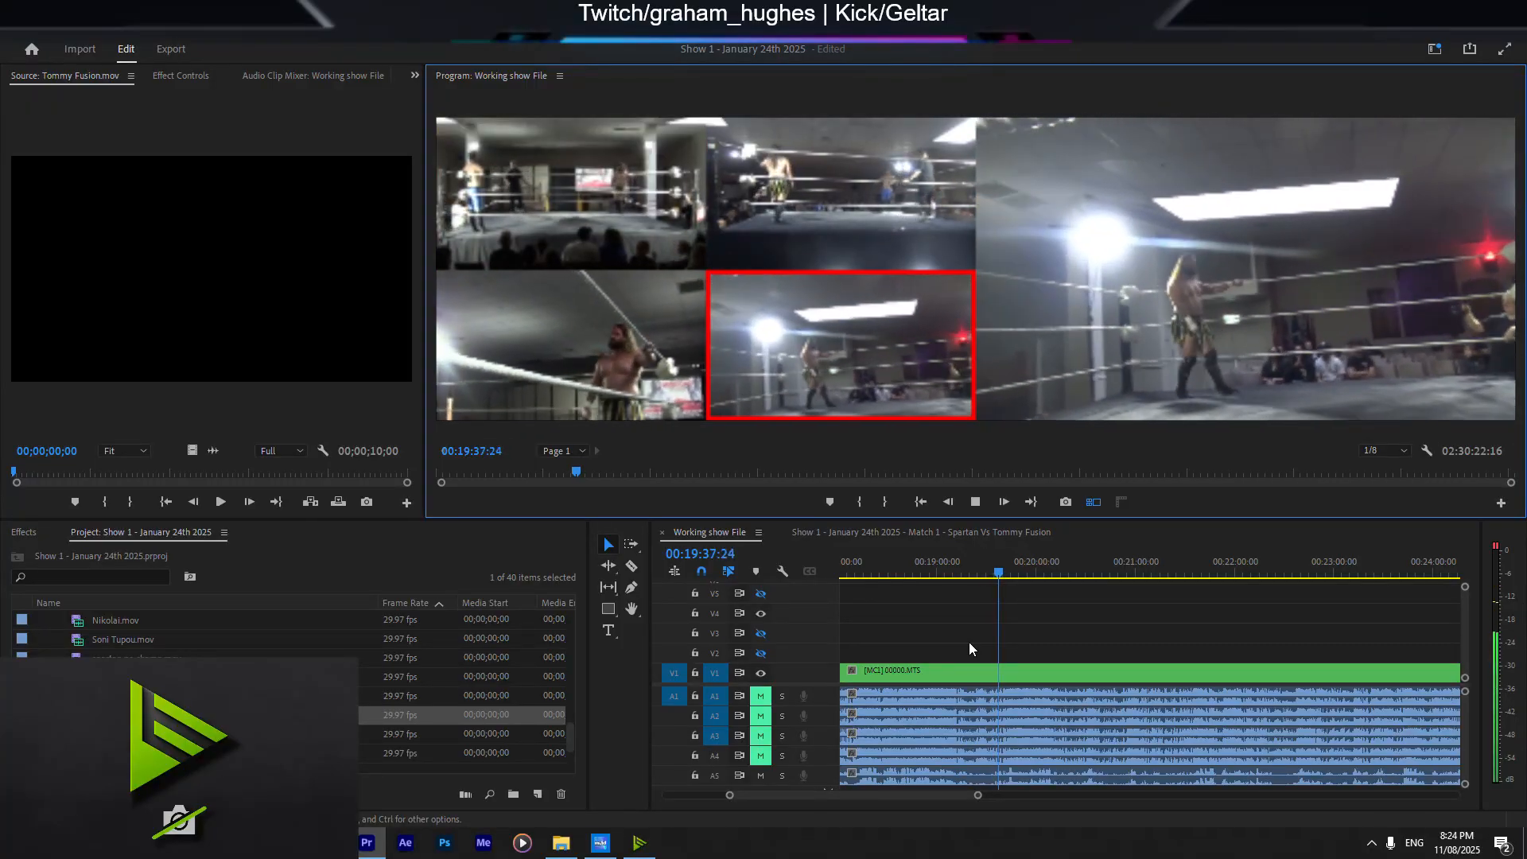
key("1")
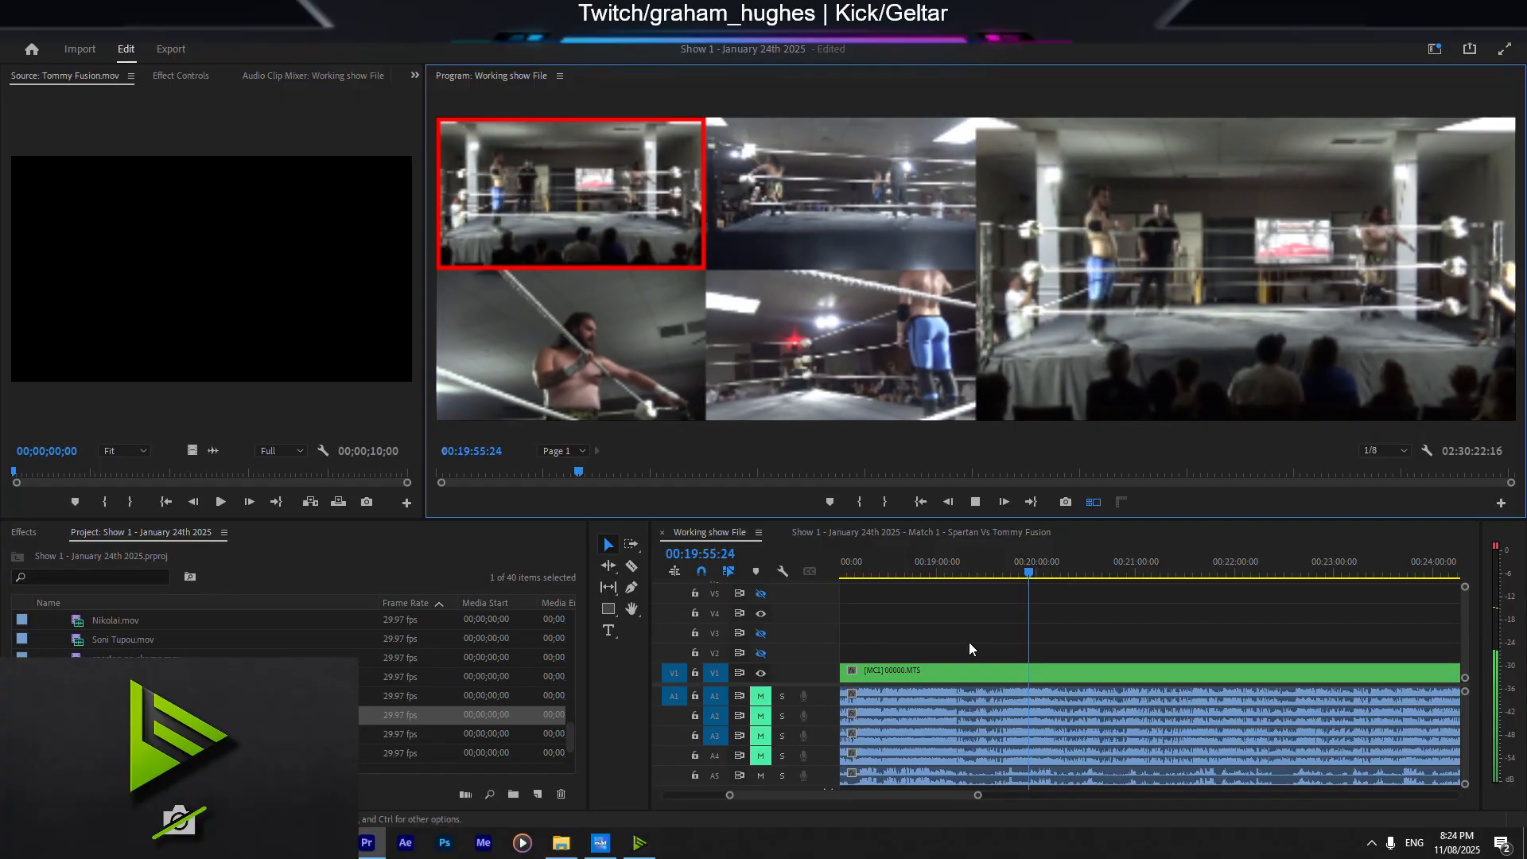
key("3")
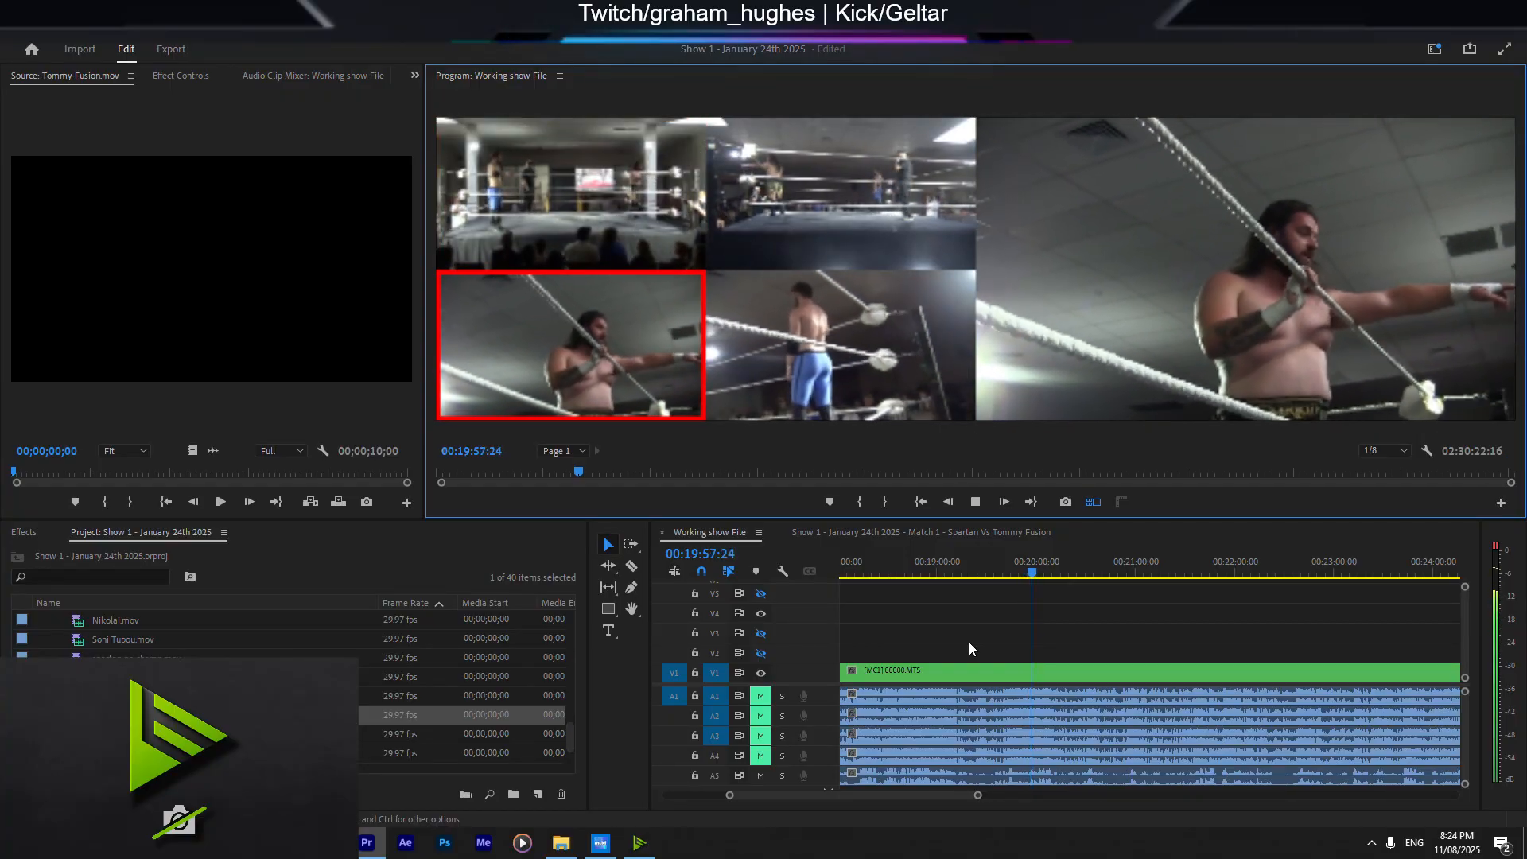
key("1")
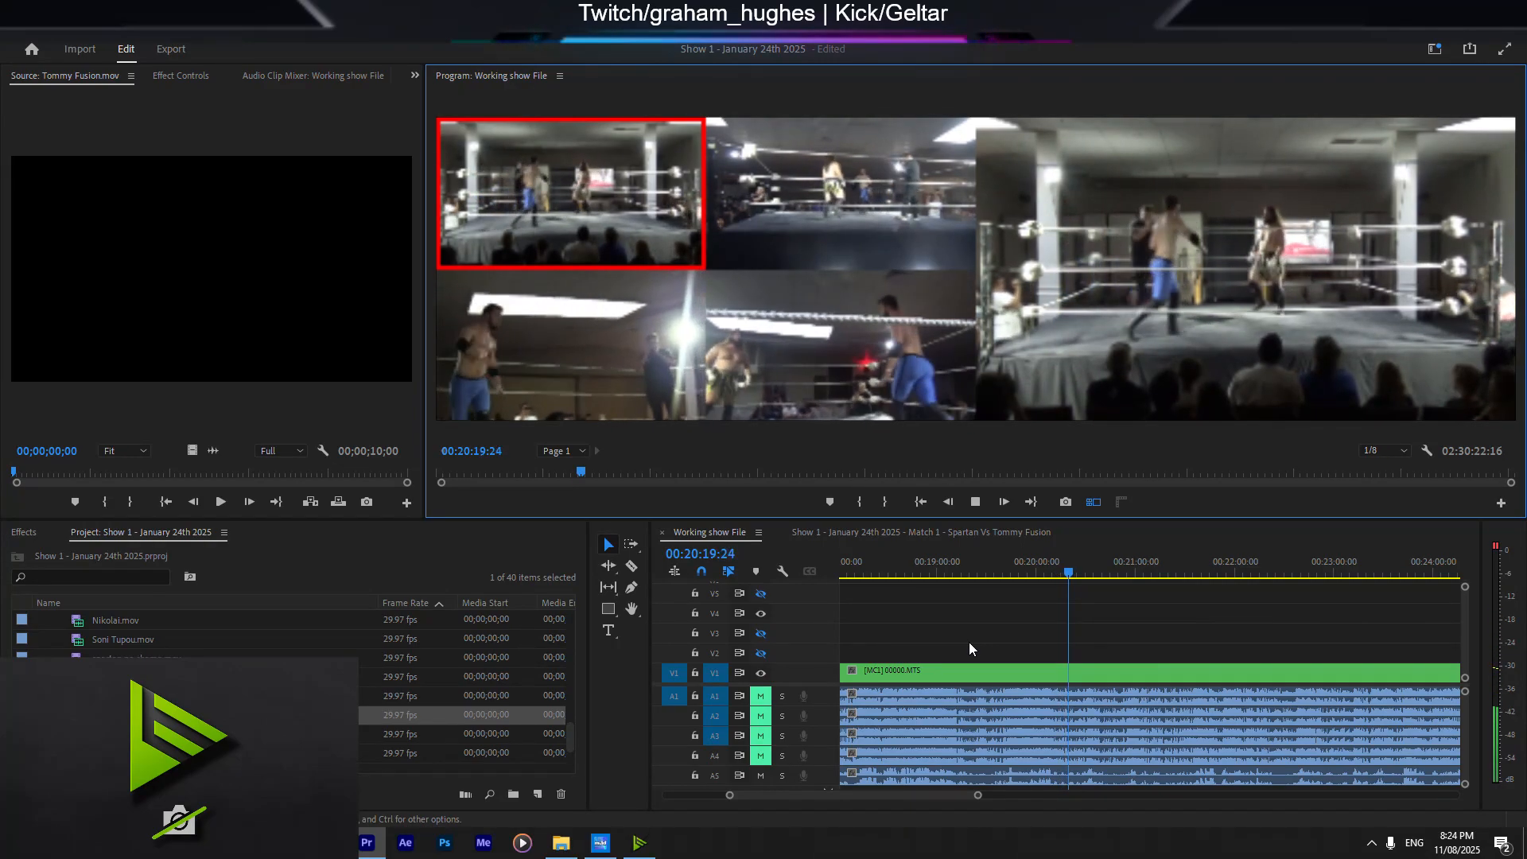
Step: Record live cuts to cameras 4, 1, 3, 1, 3 and 1 between about 00:20:19 and 00:20:59
key("4")
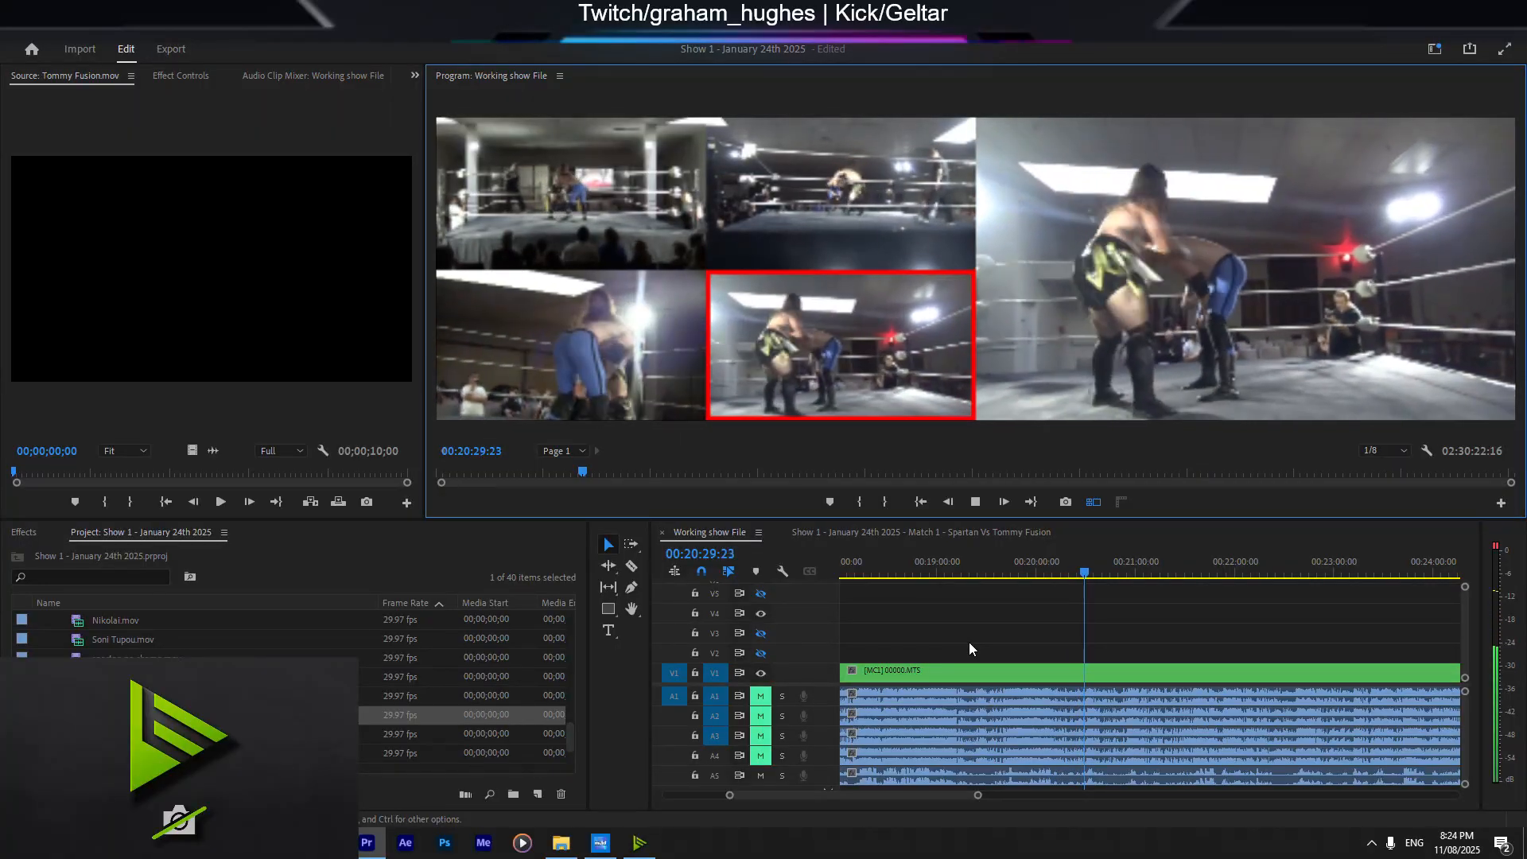
key("1")
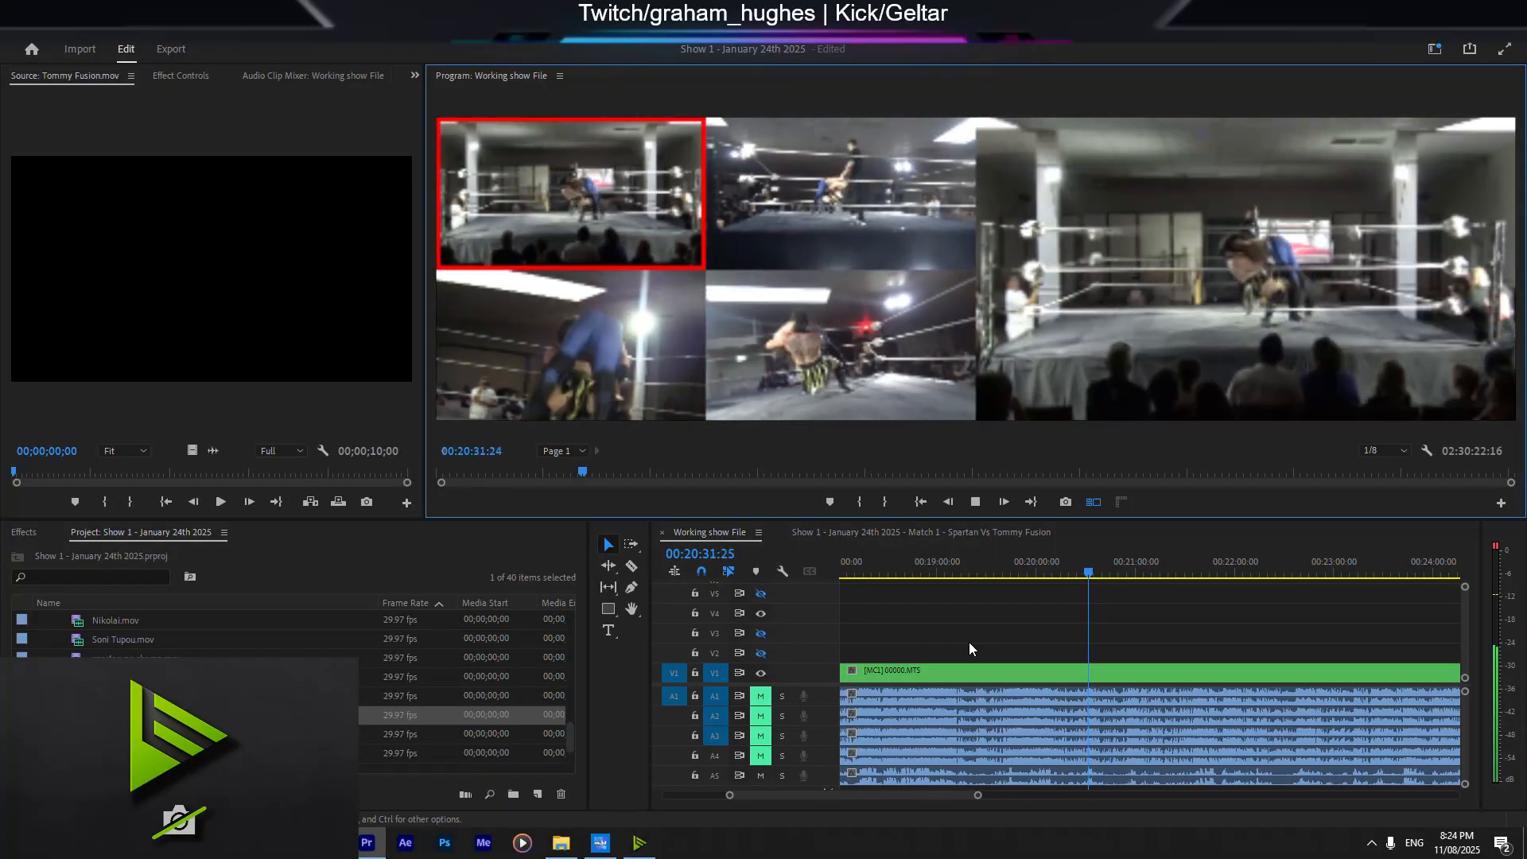
key("3")
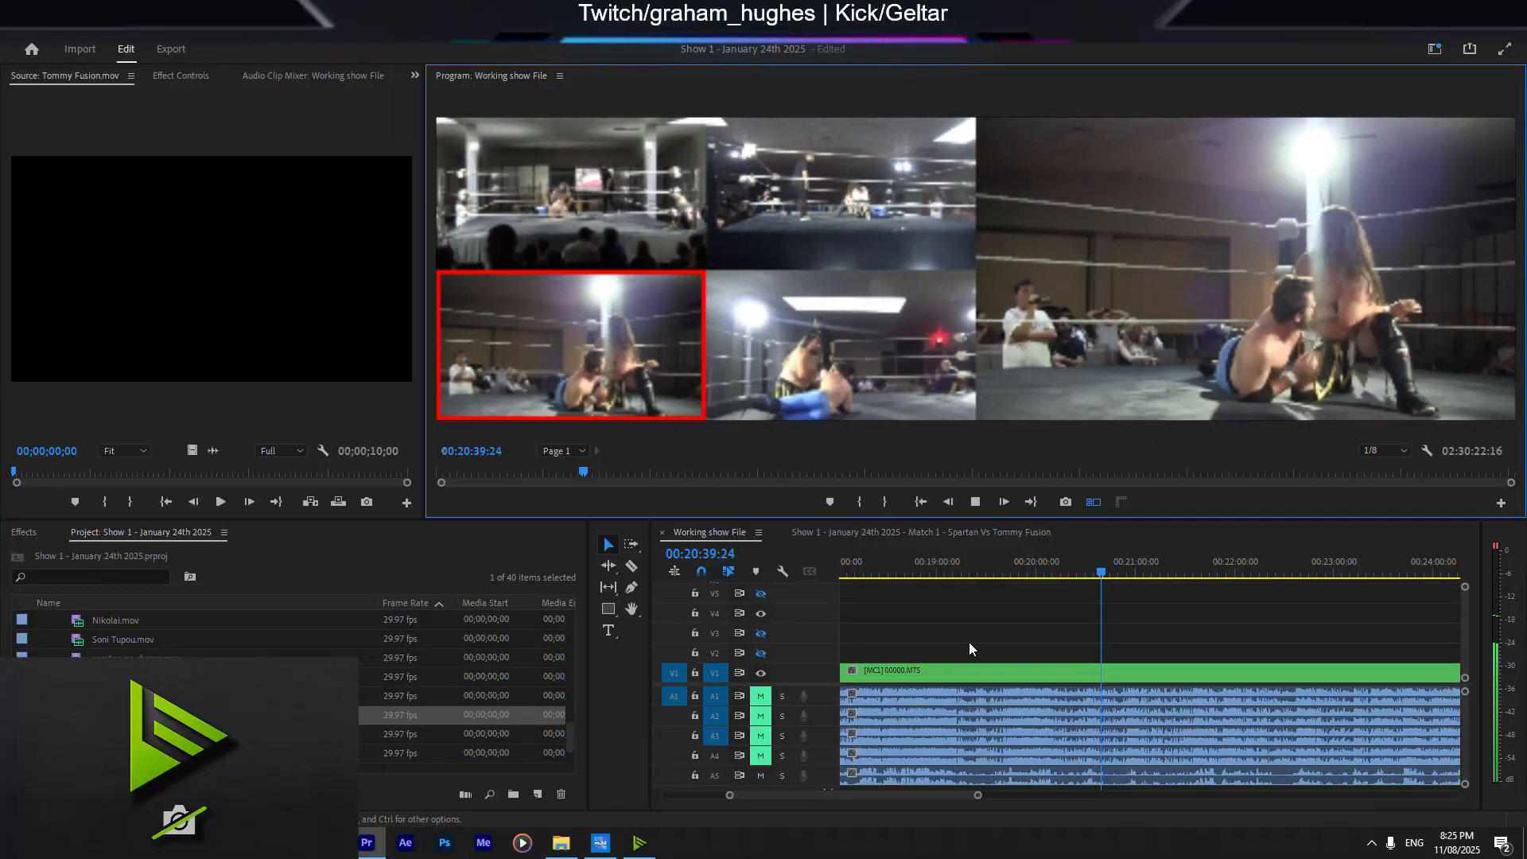
key("1")
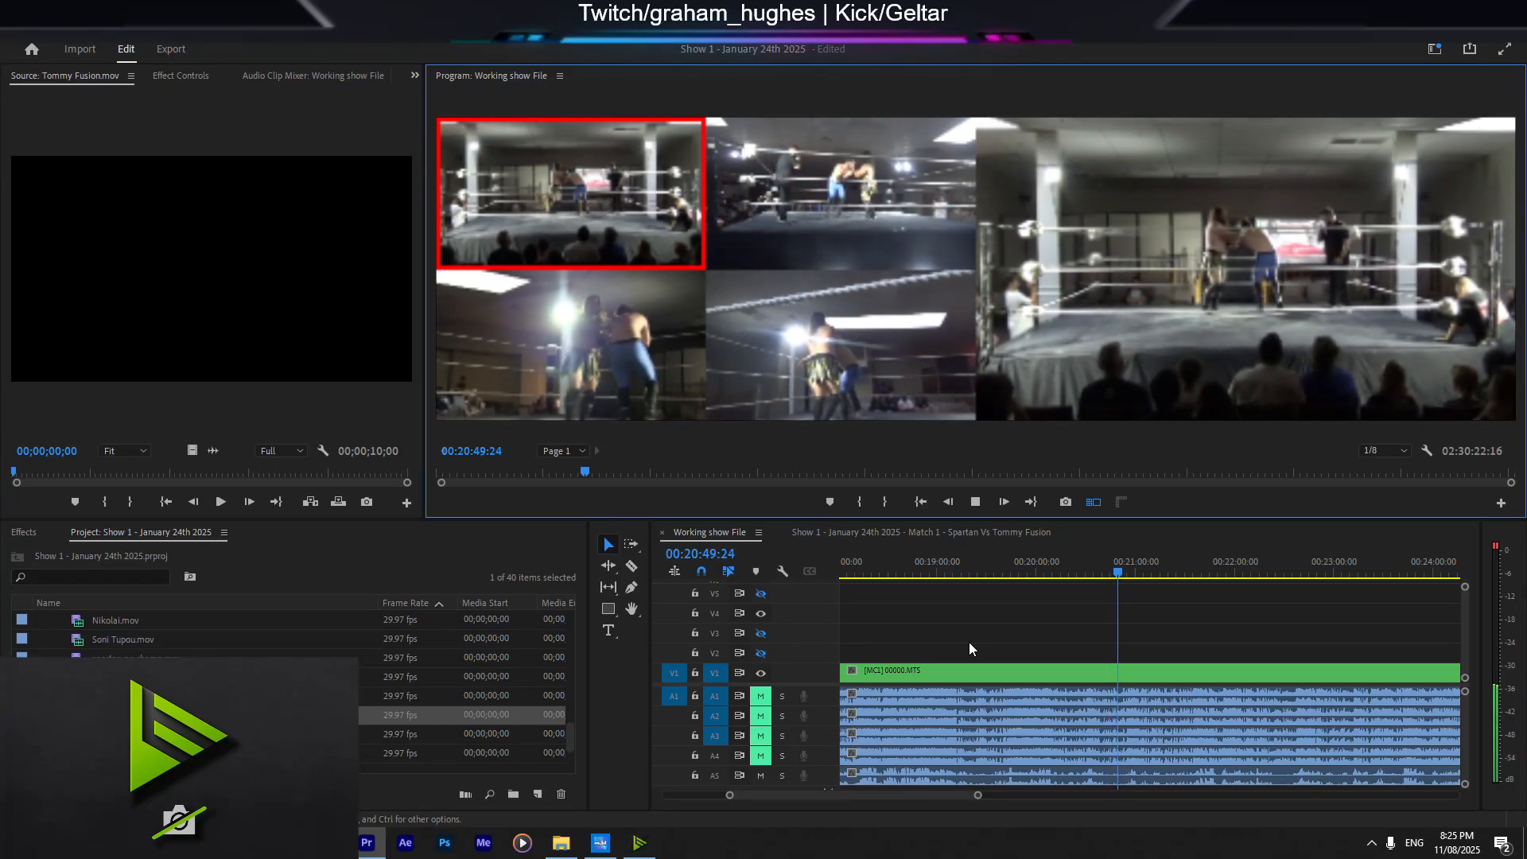
key("3")
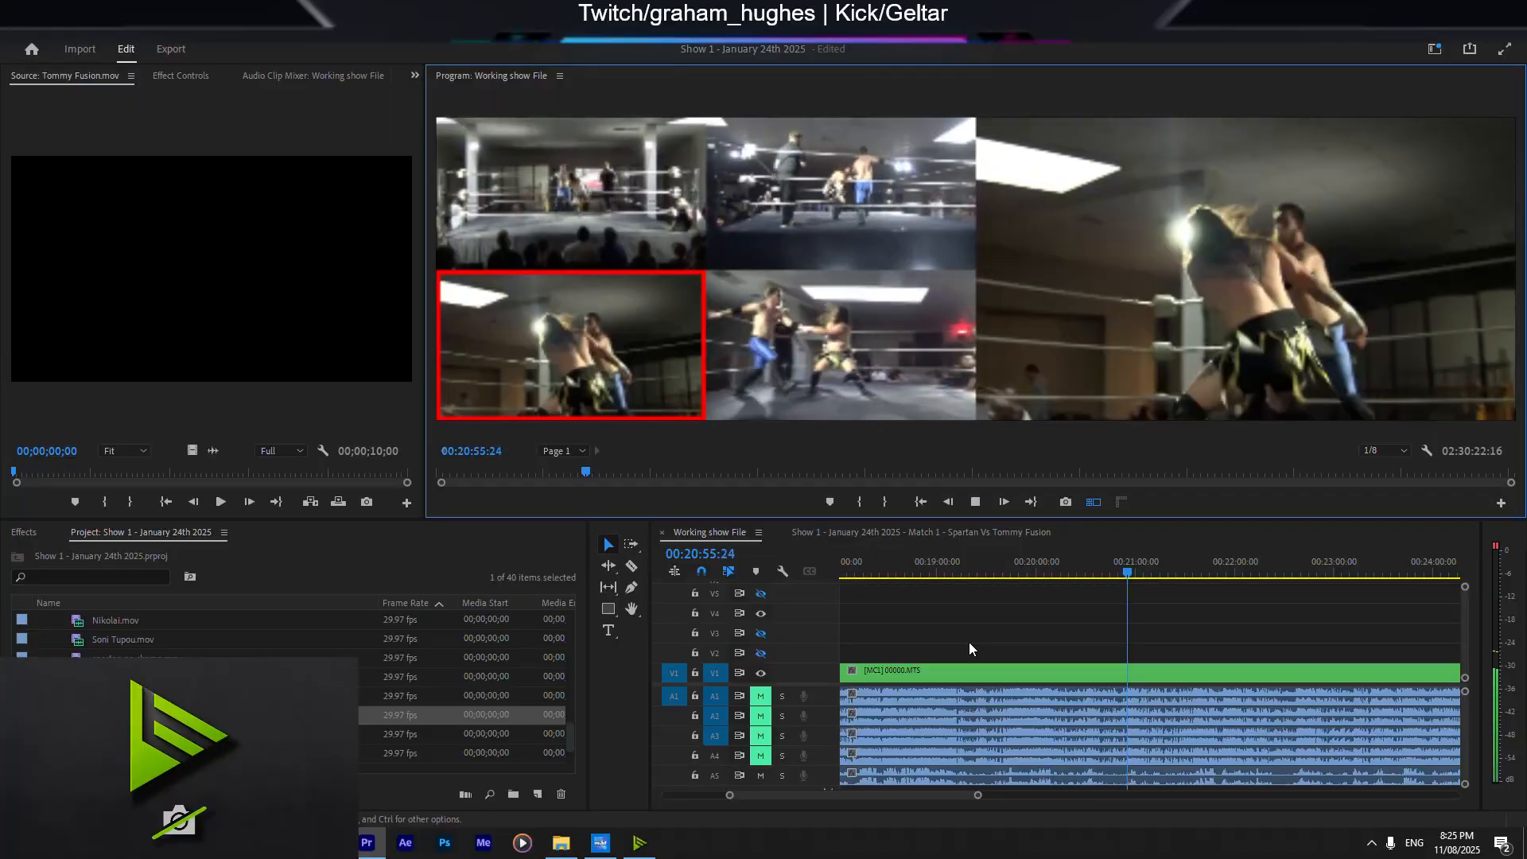
key("1")
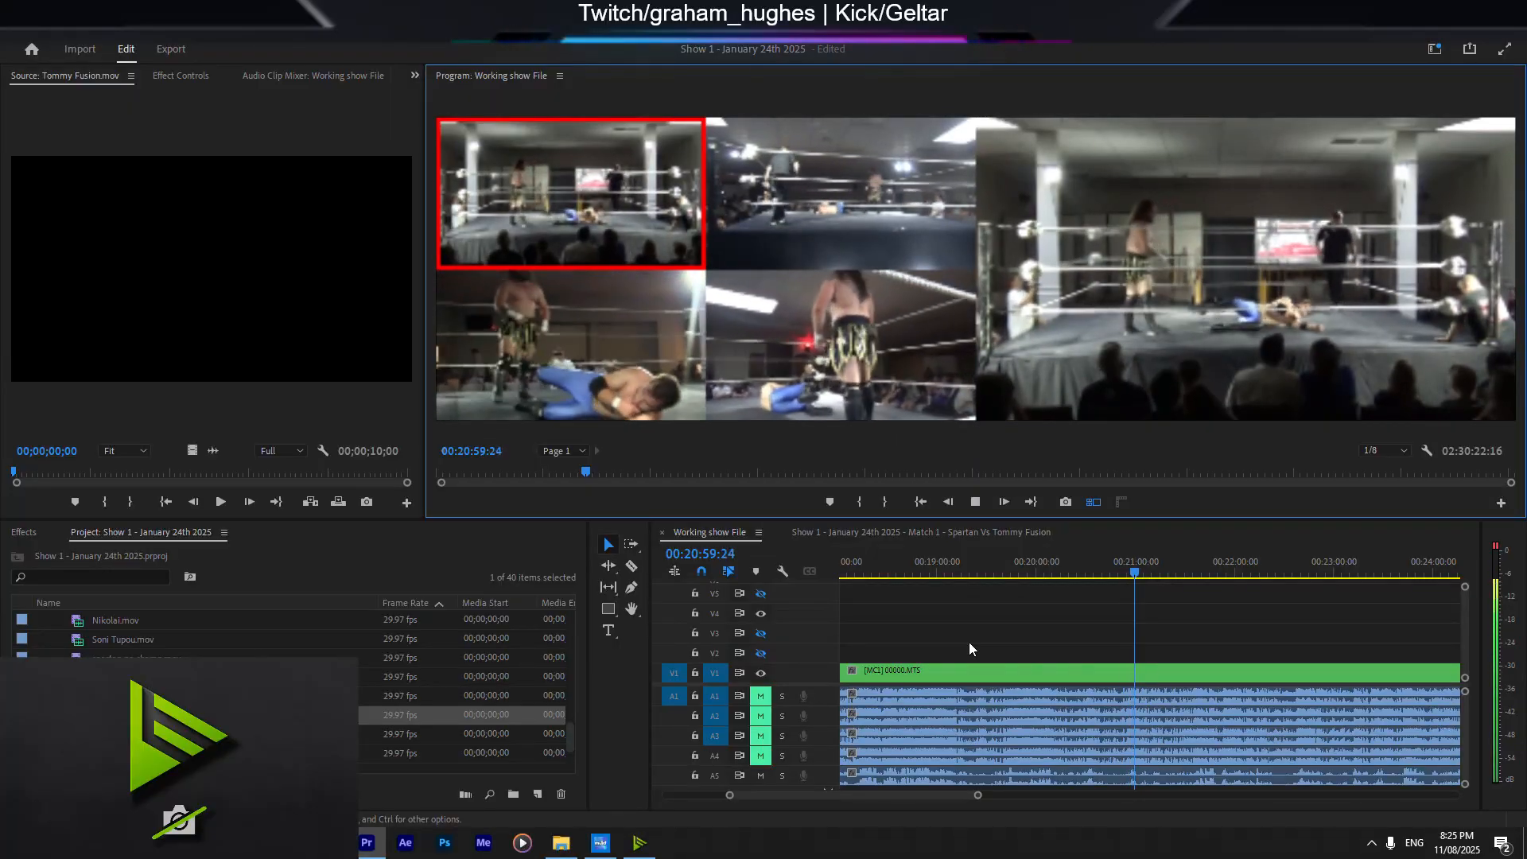
Step: Alternate the live angle between cameras 3 and 1, three cuts each, from about 00:20:59 to 00:21:41, ending on camera 1
key("3")
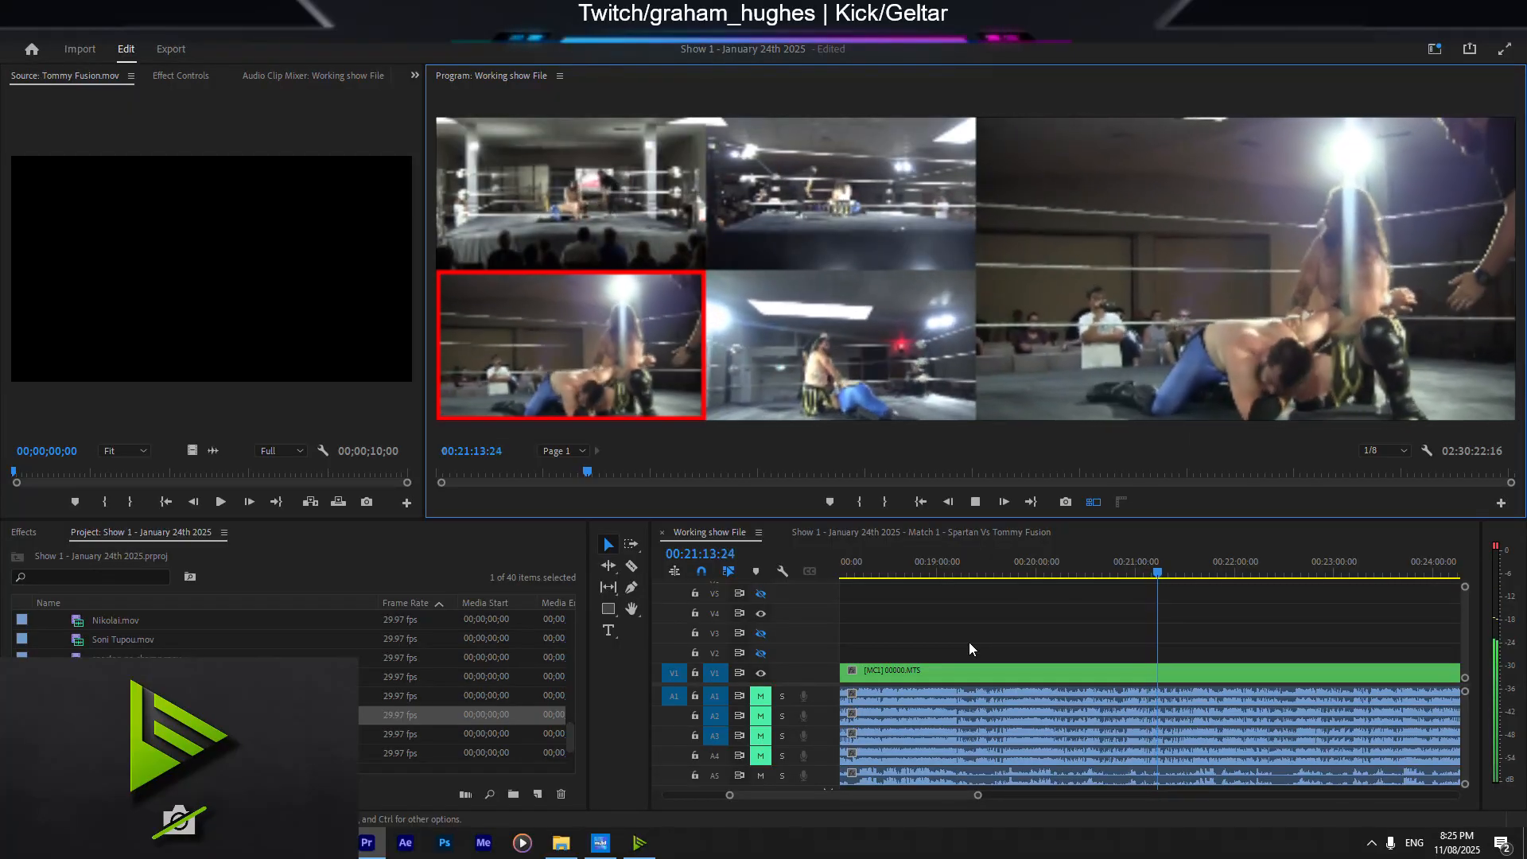
key("1")
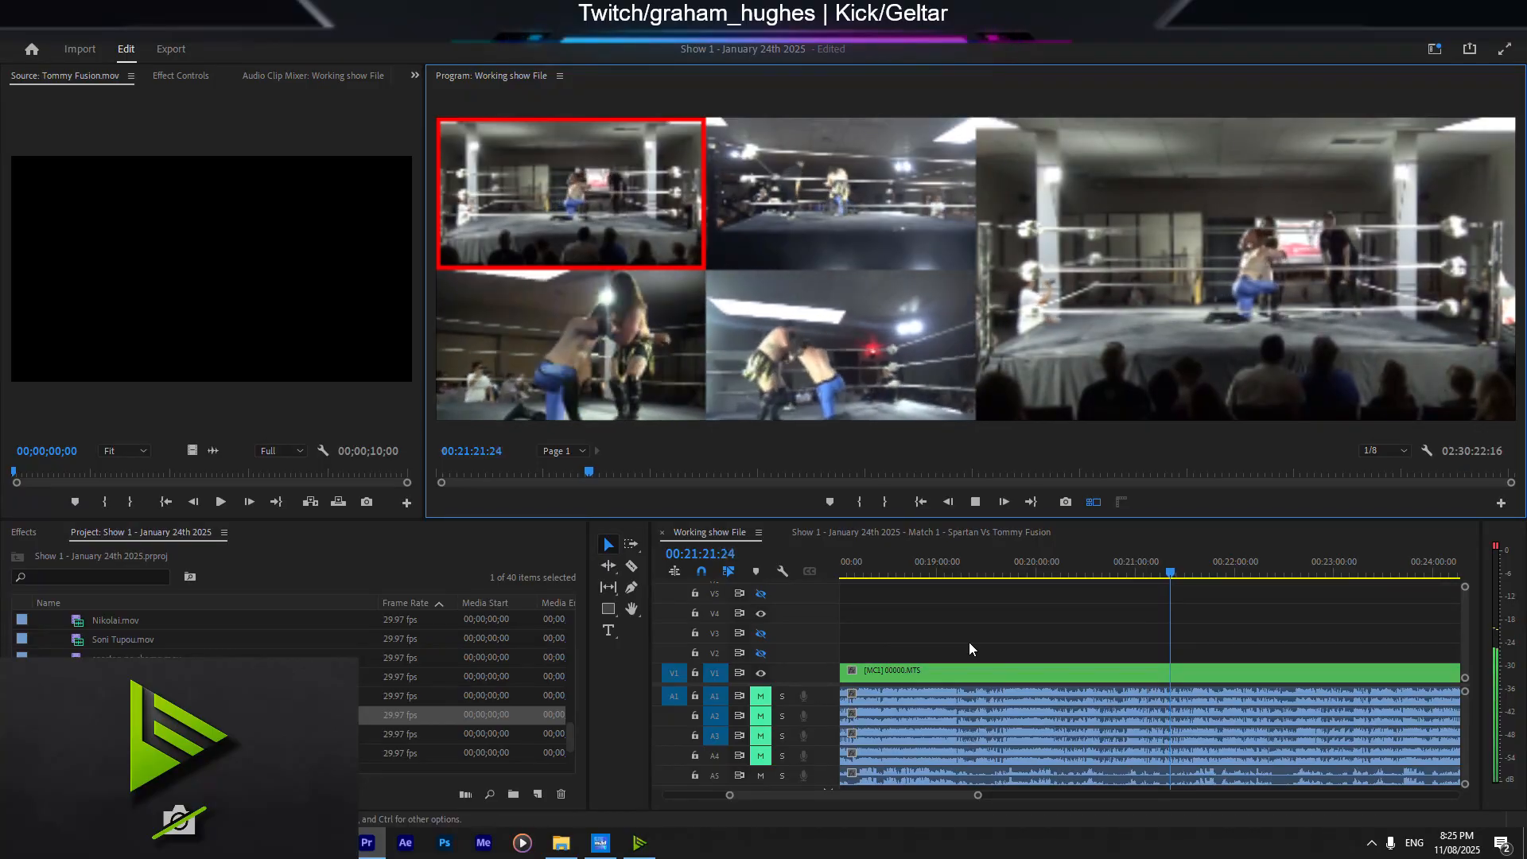
key("3")
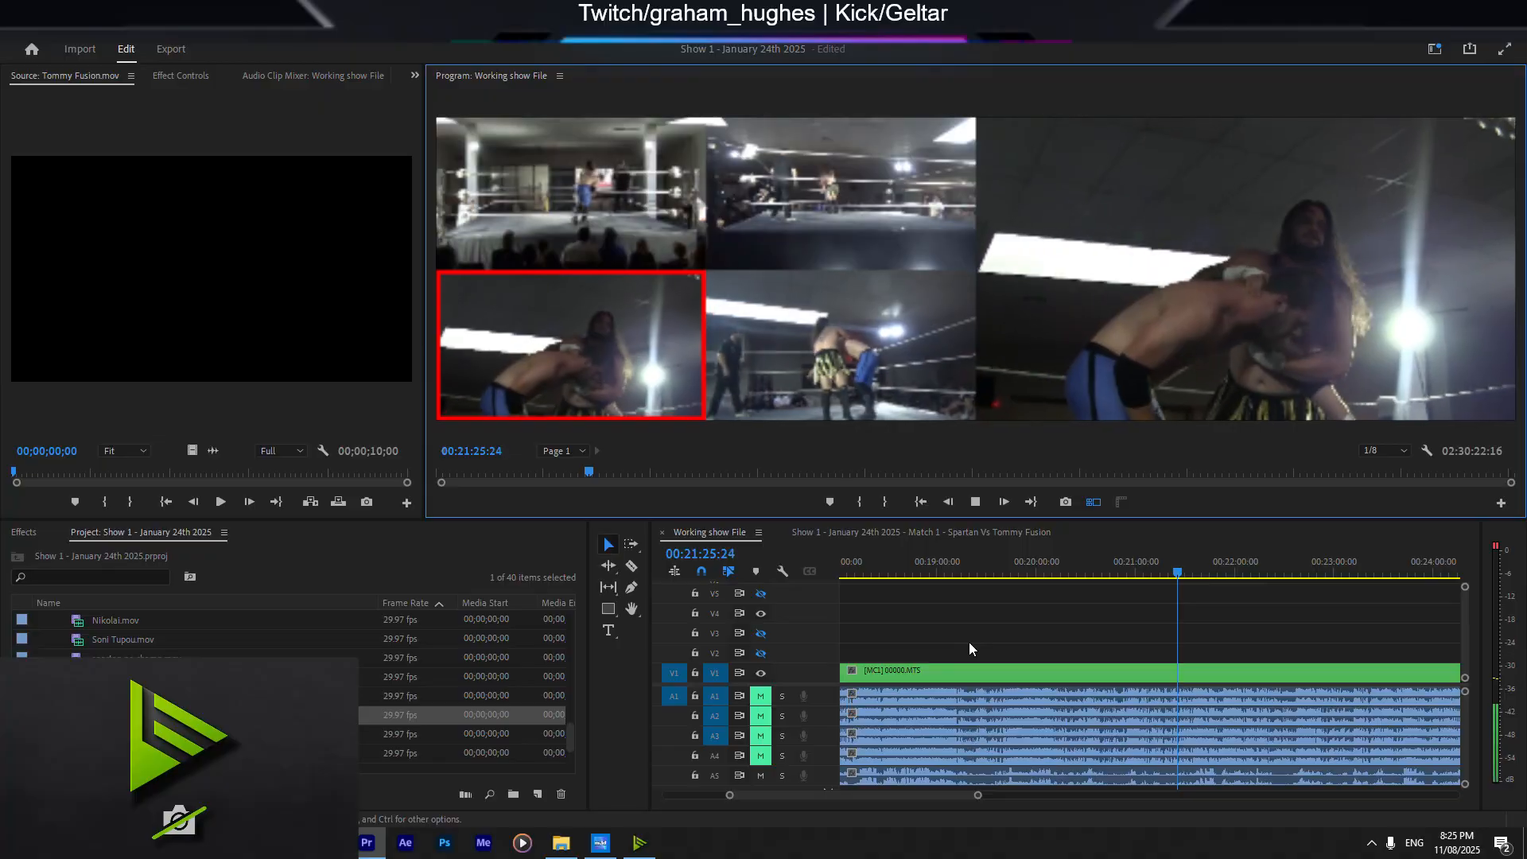
key("1")
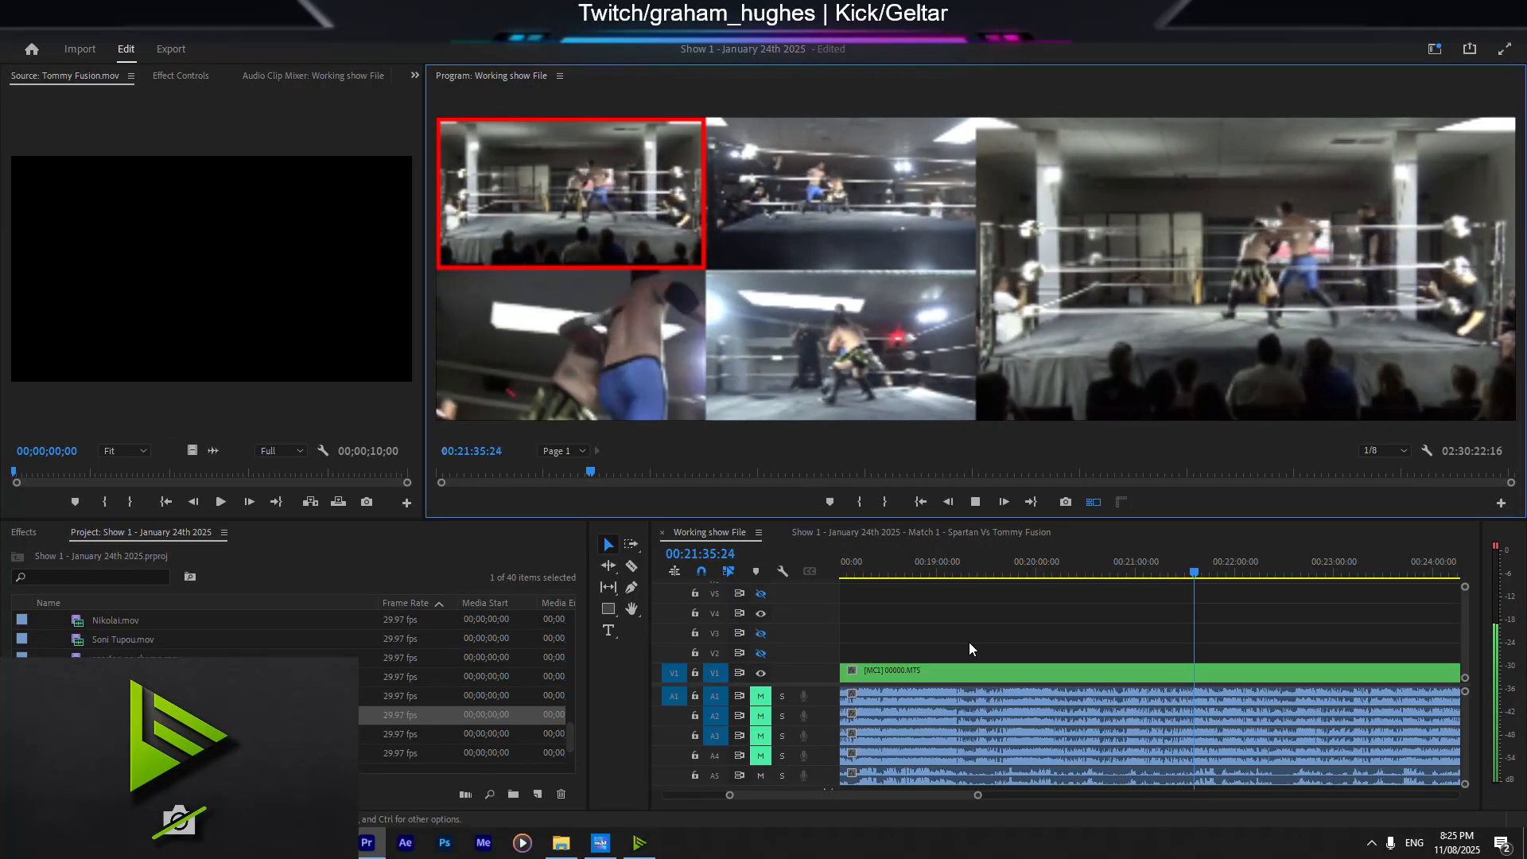
key("3")
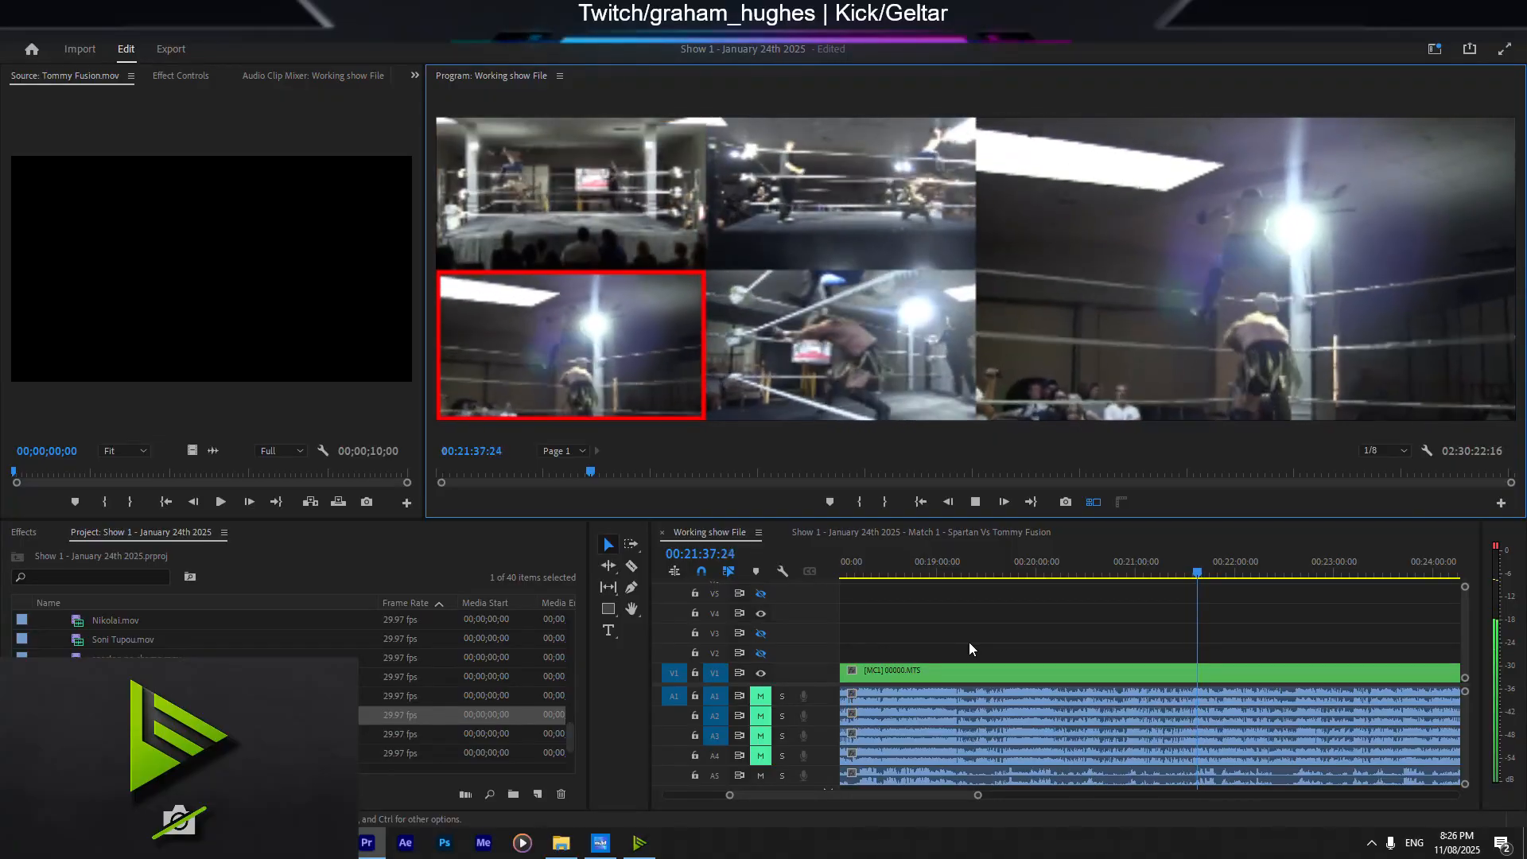
key("1")
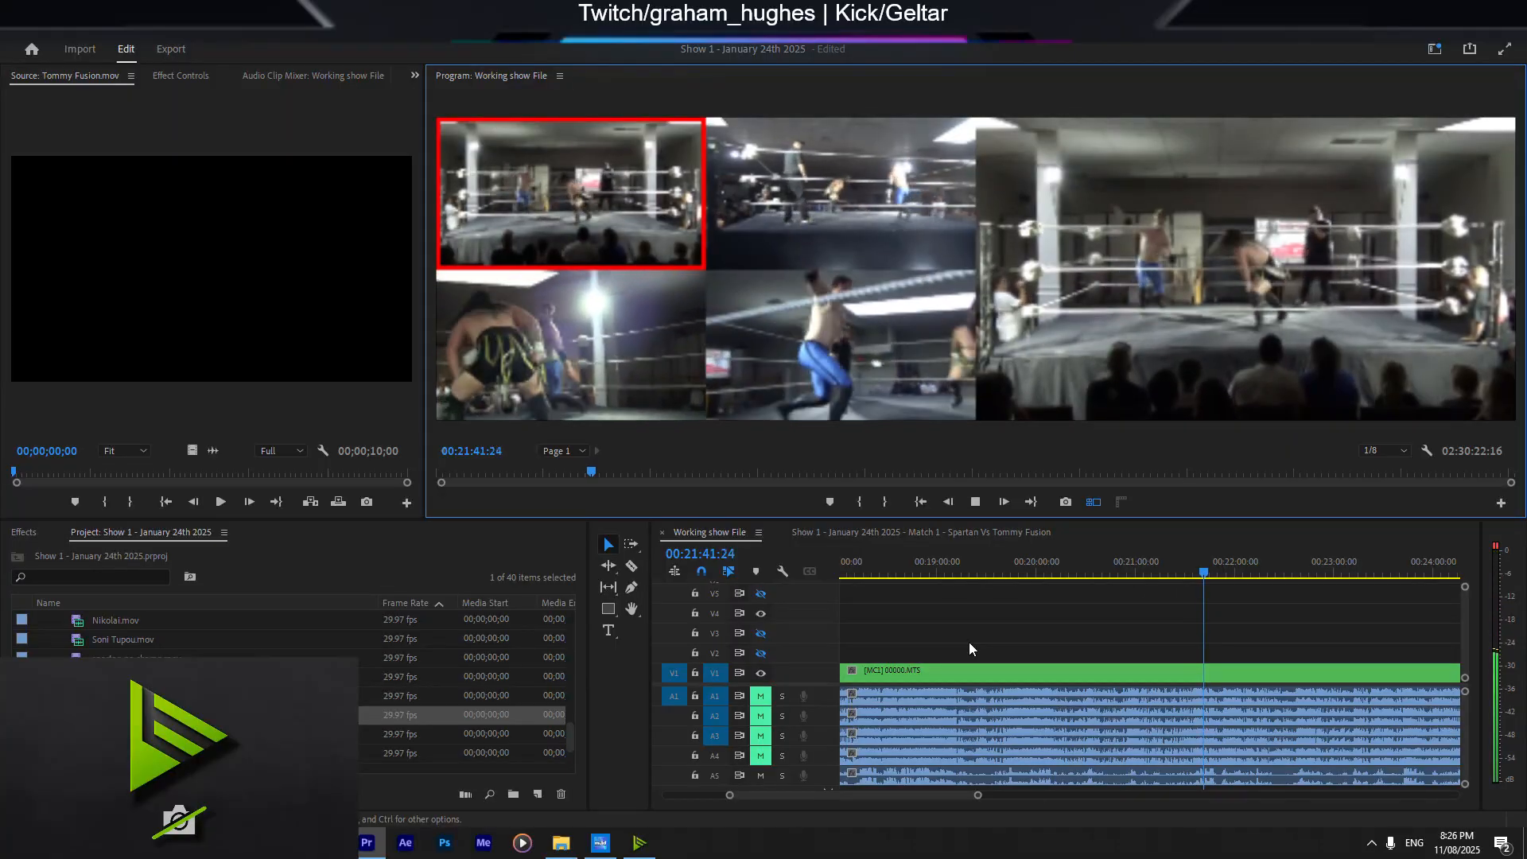
Step: Cut the match live through cameras 4, 1, 4, 3 and 1 between about 00:21:41 and 00:22:11
key("4")
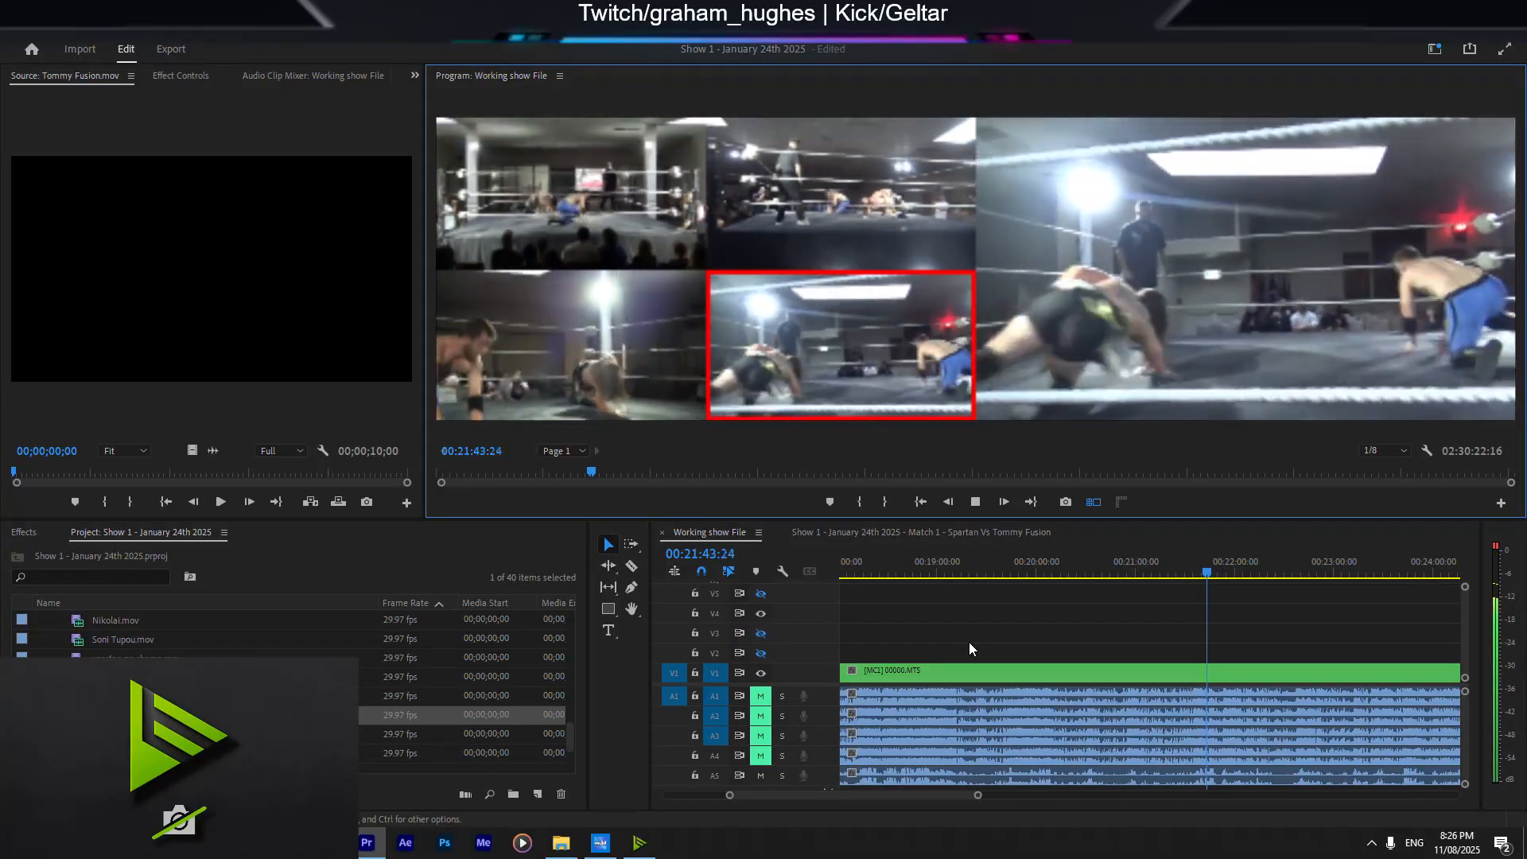
key("1")
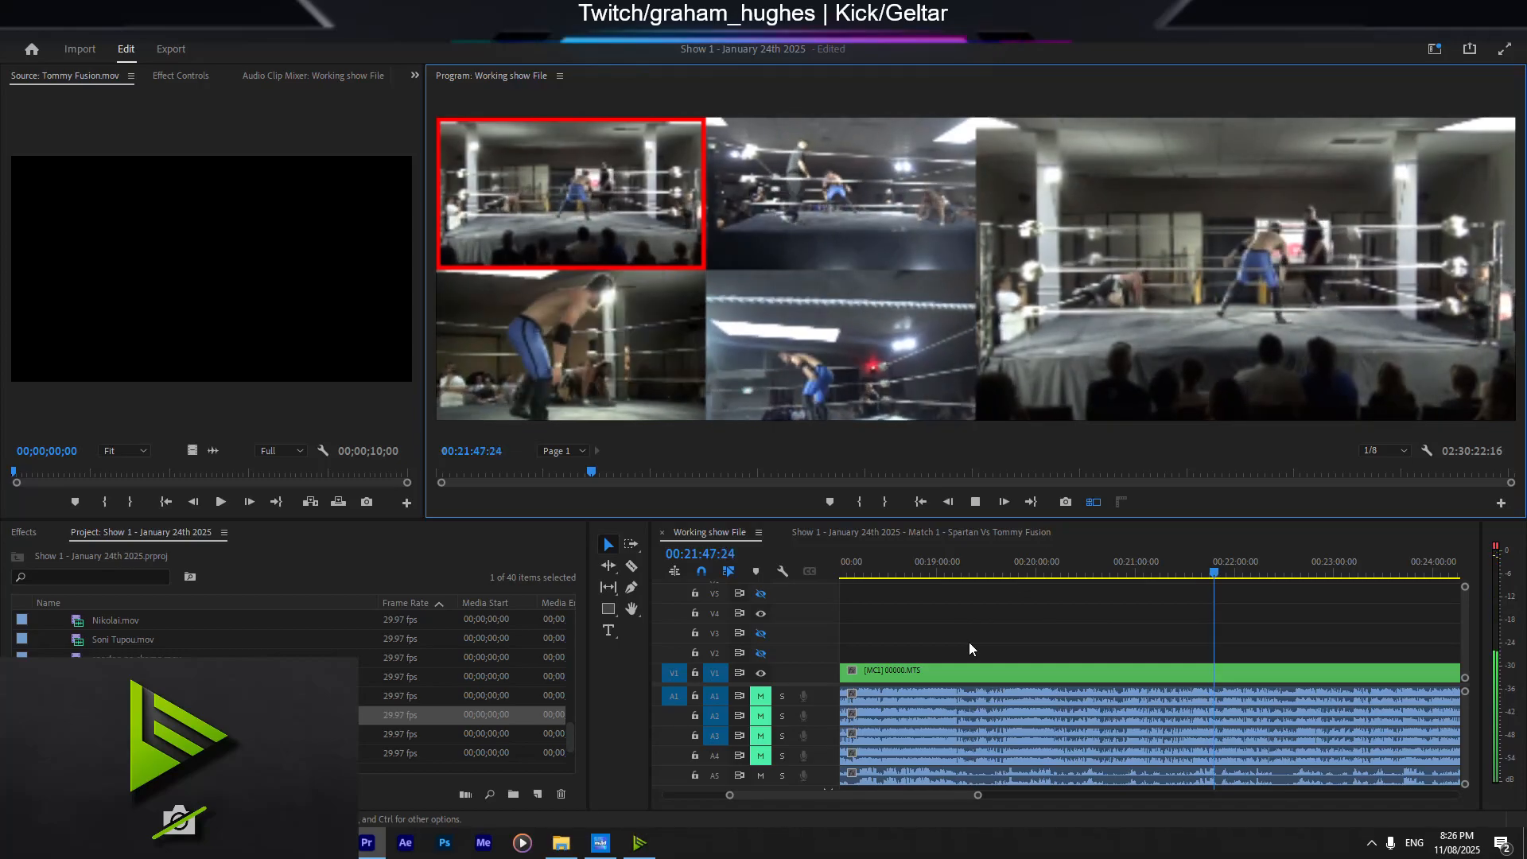
key("4")
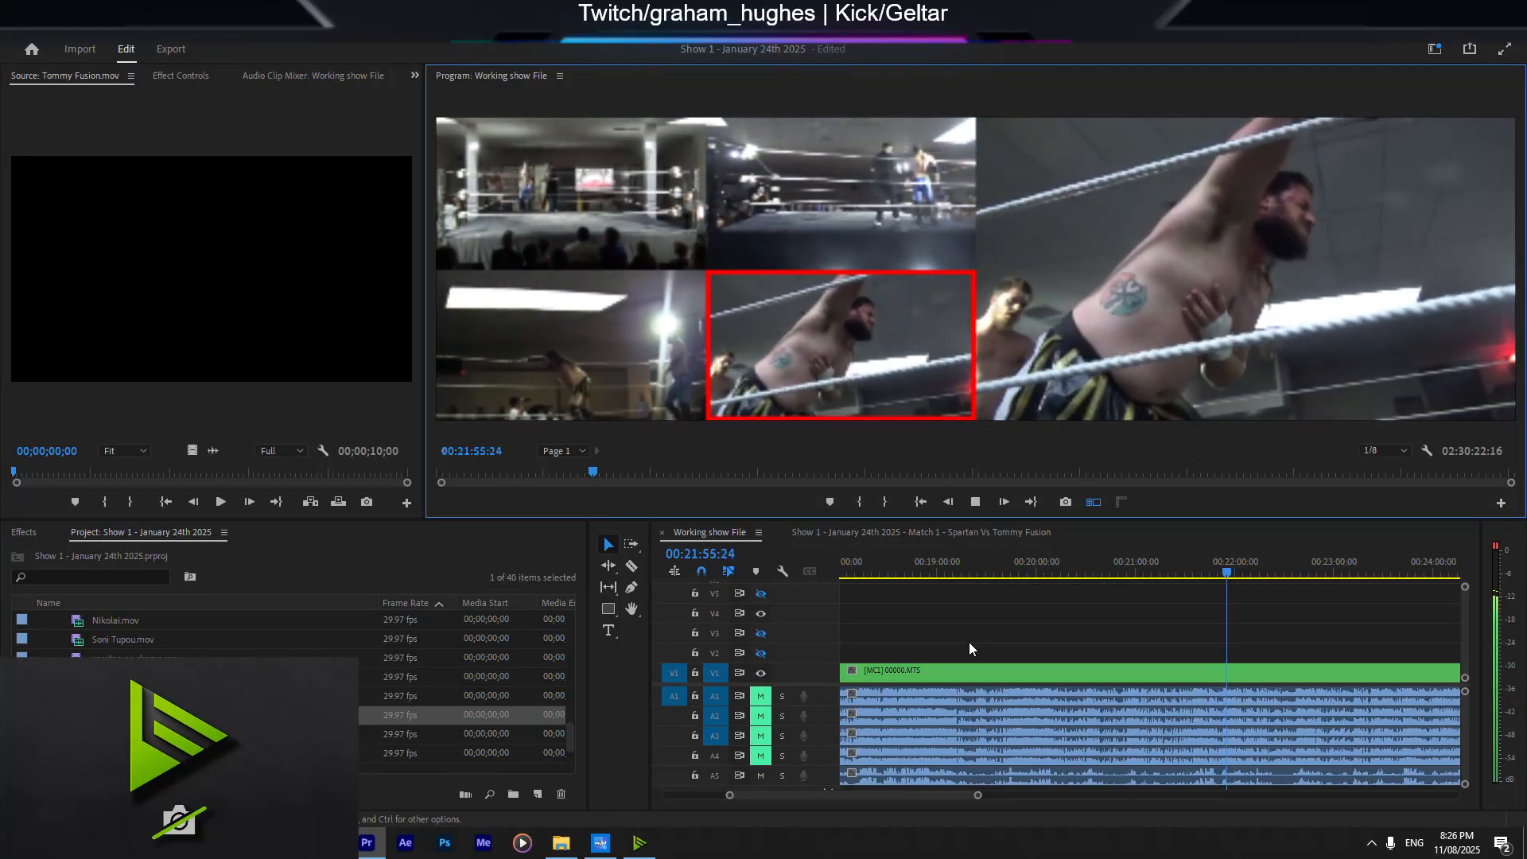
key("3")
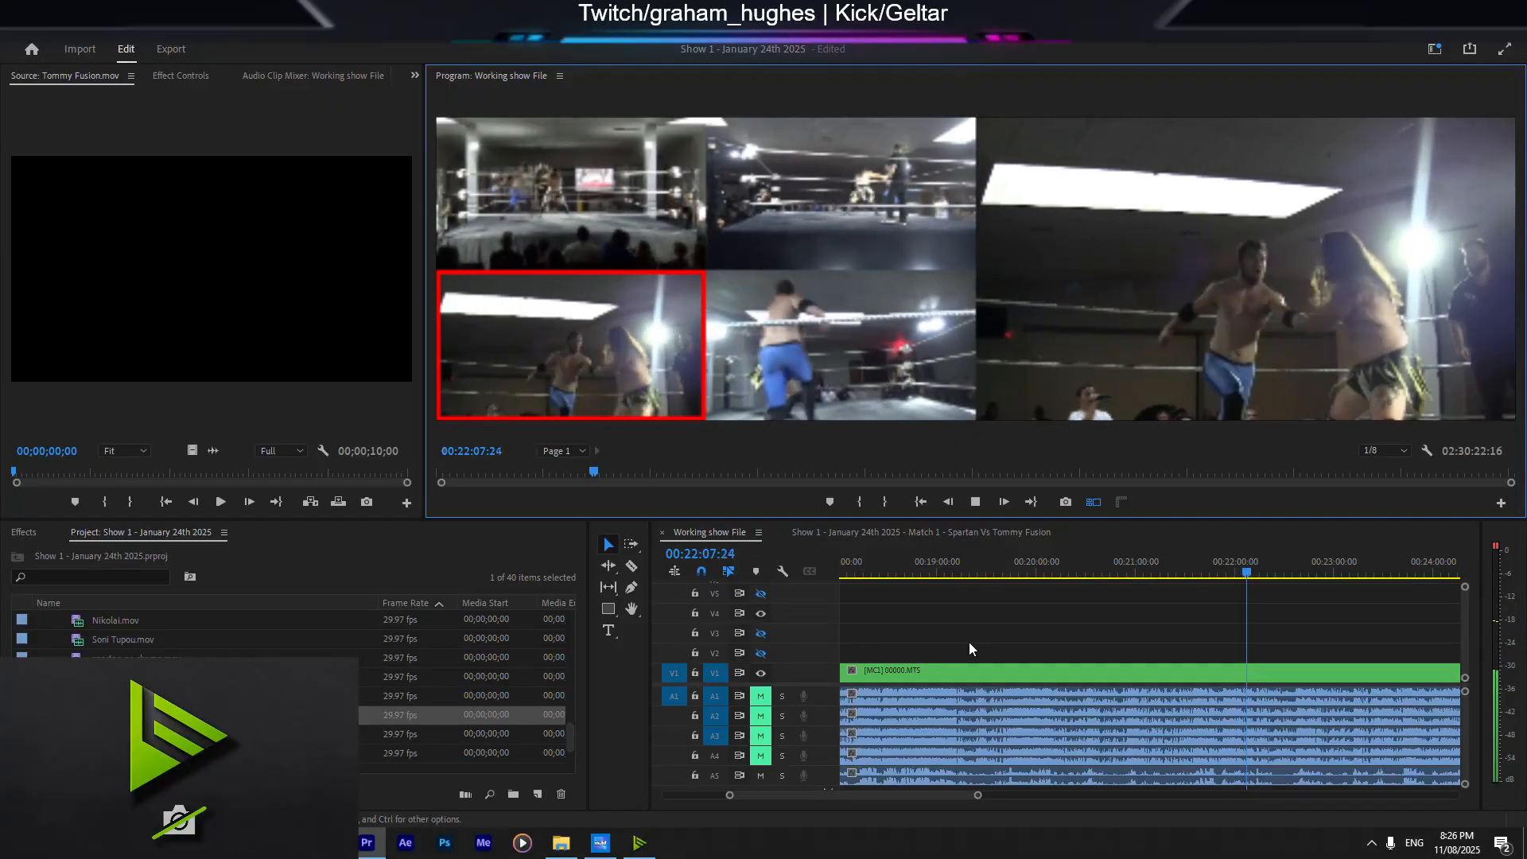
key("1")
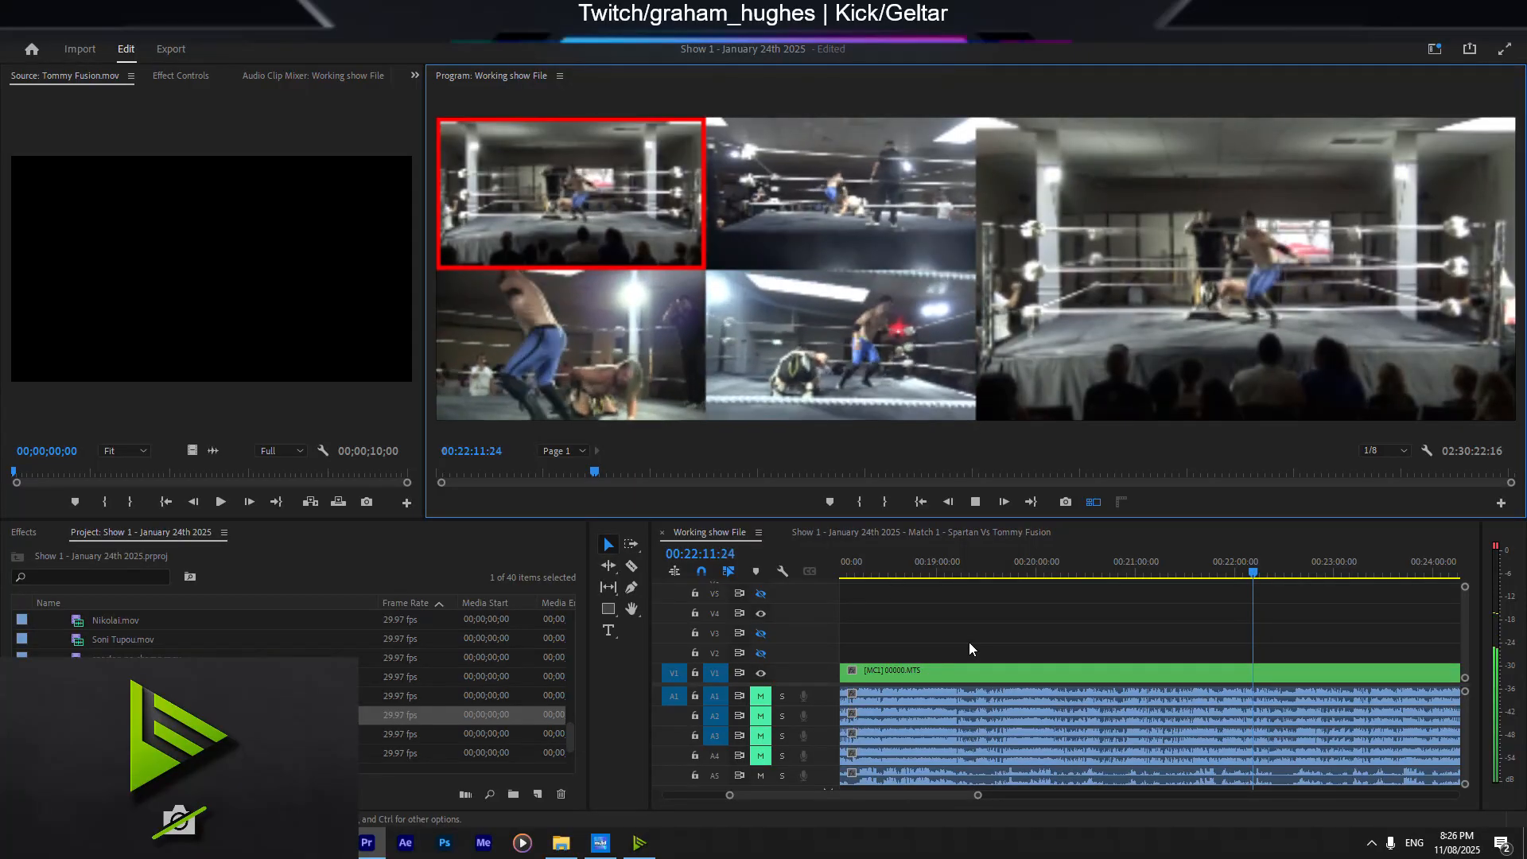
Step: Alternate the live angle between cameras 3 and 1, two cuts each, from about 00:22:11 to 00:22:57
key("3")
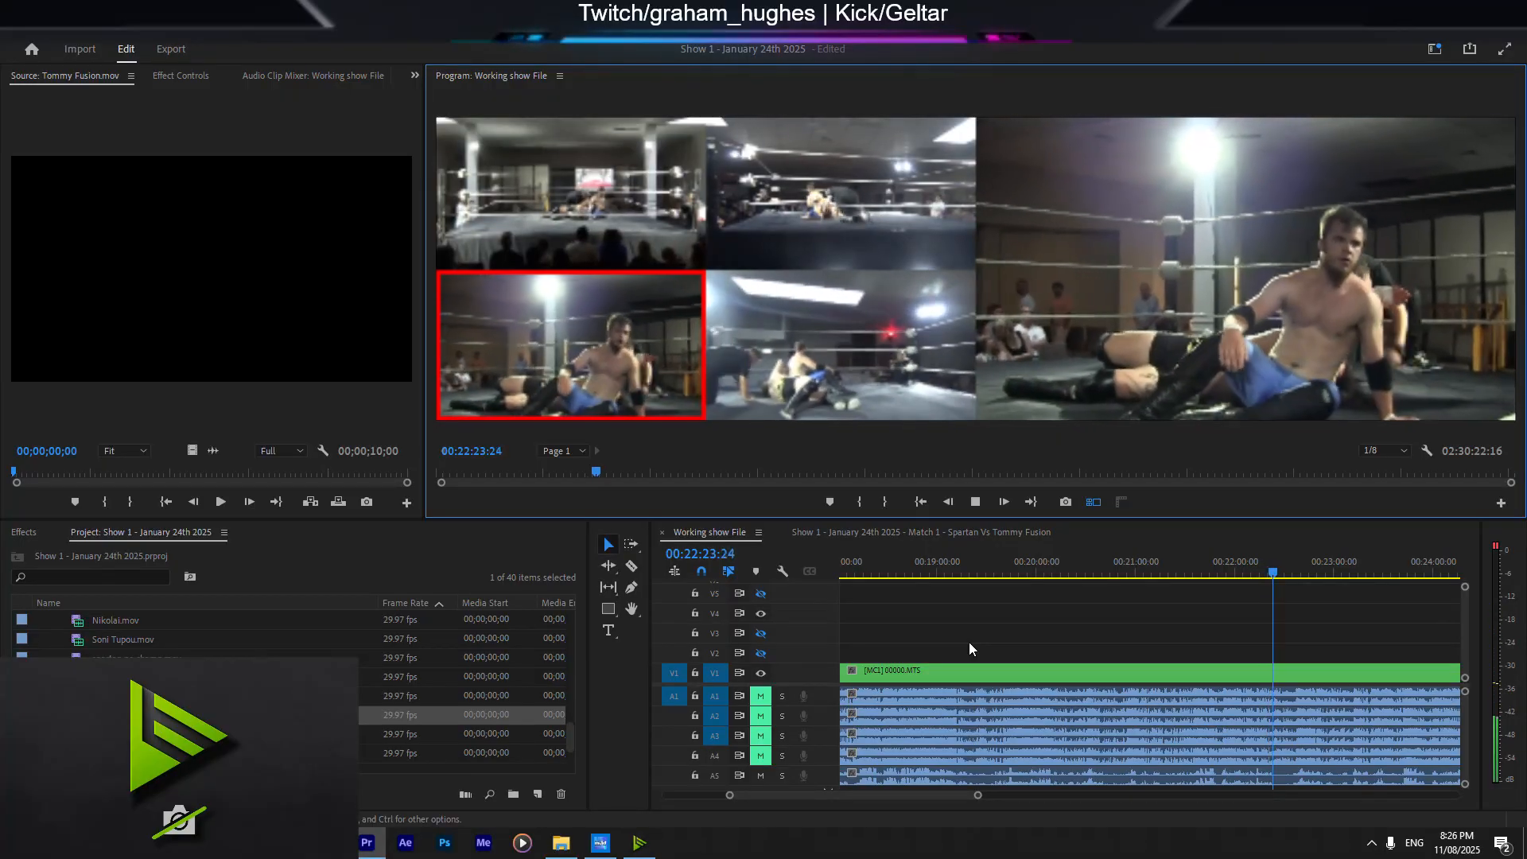
key("1")
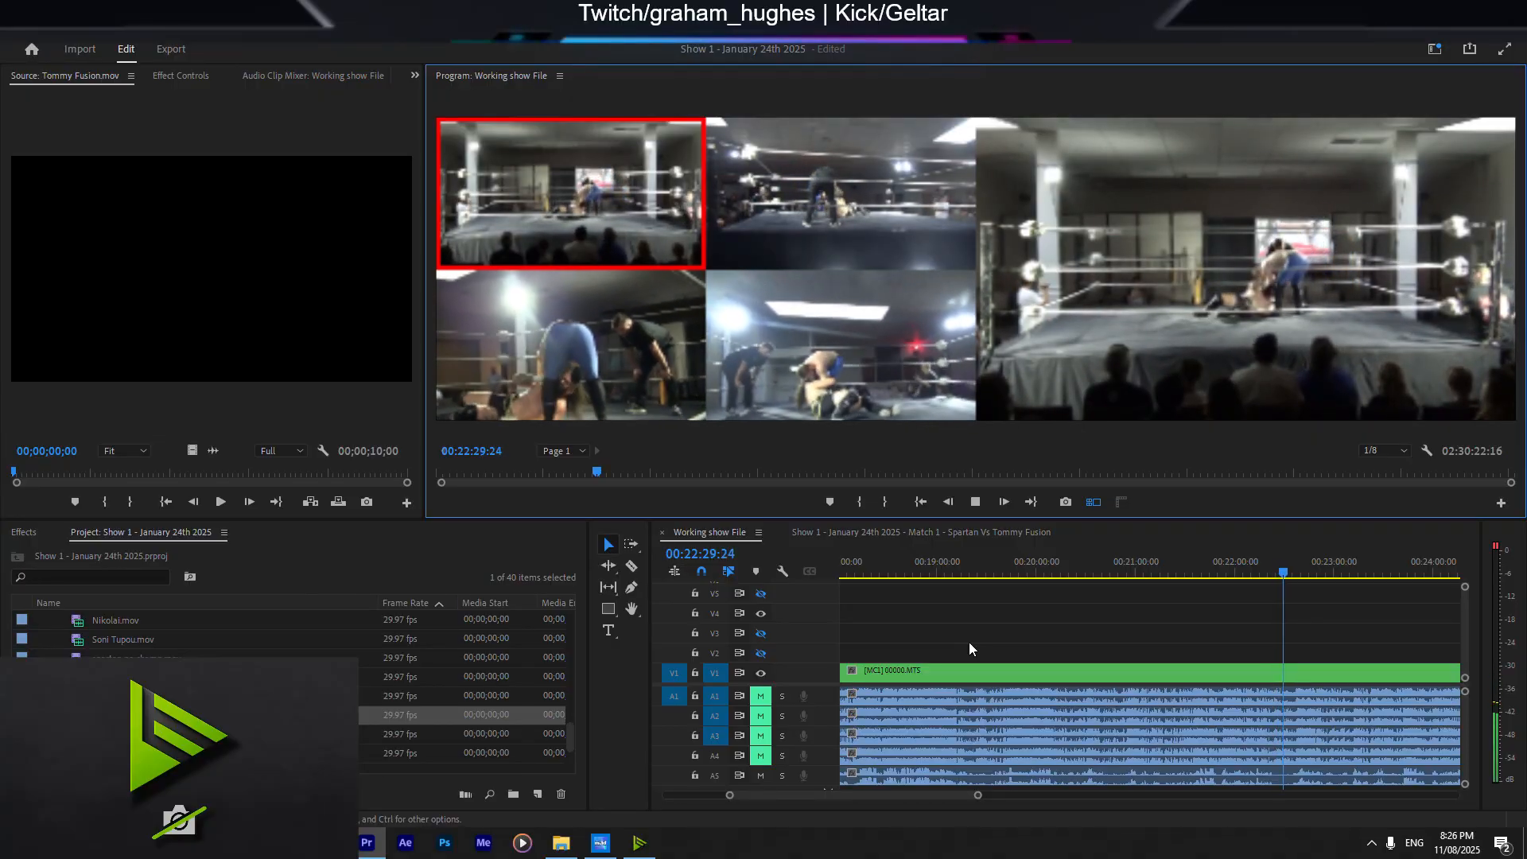
key("3")
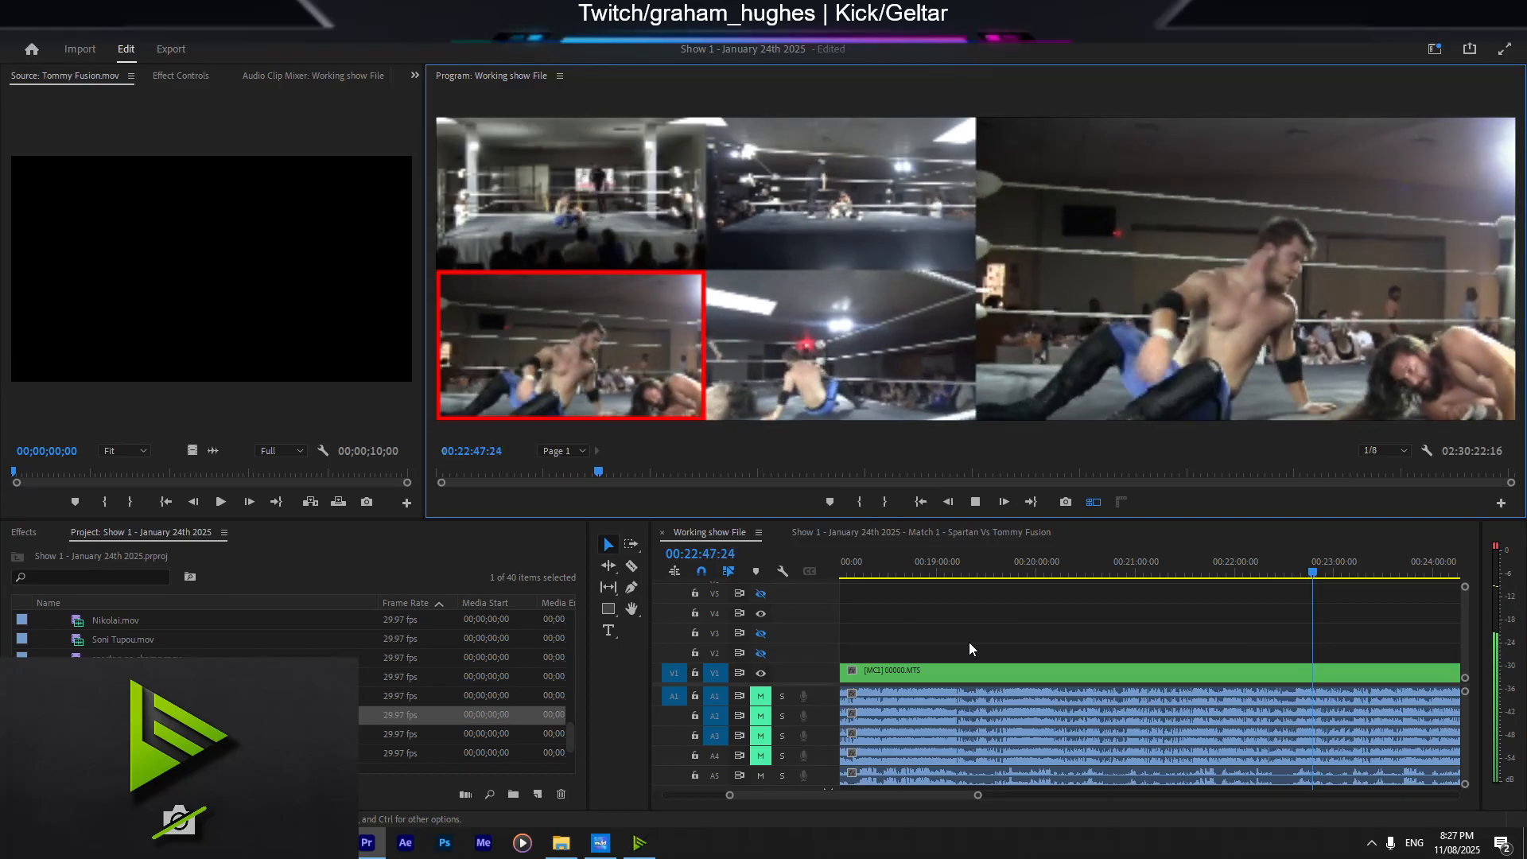
key("1")
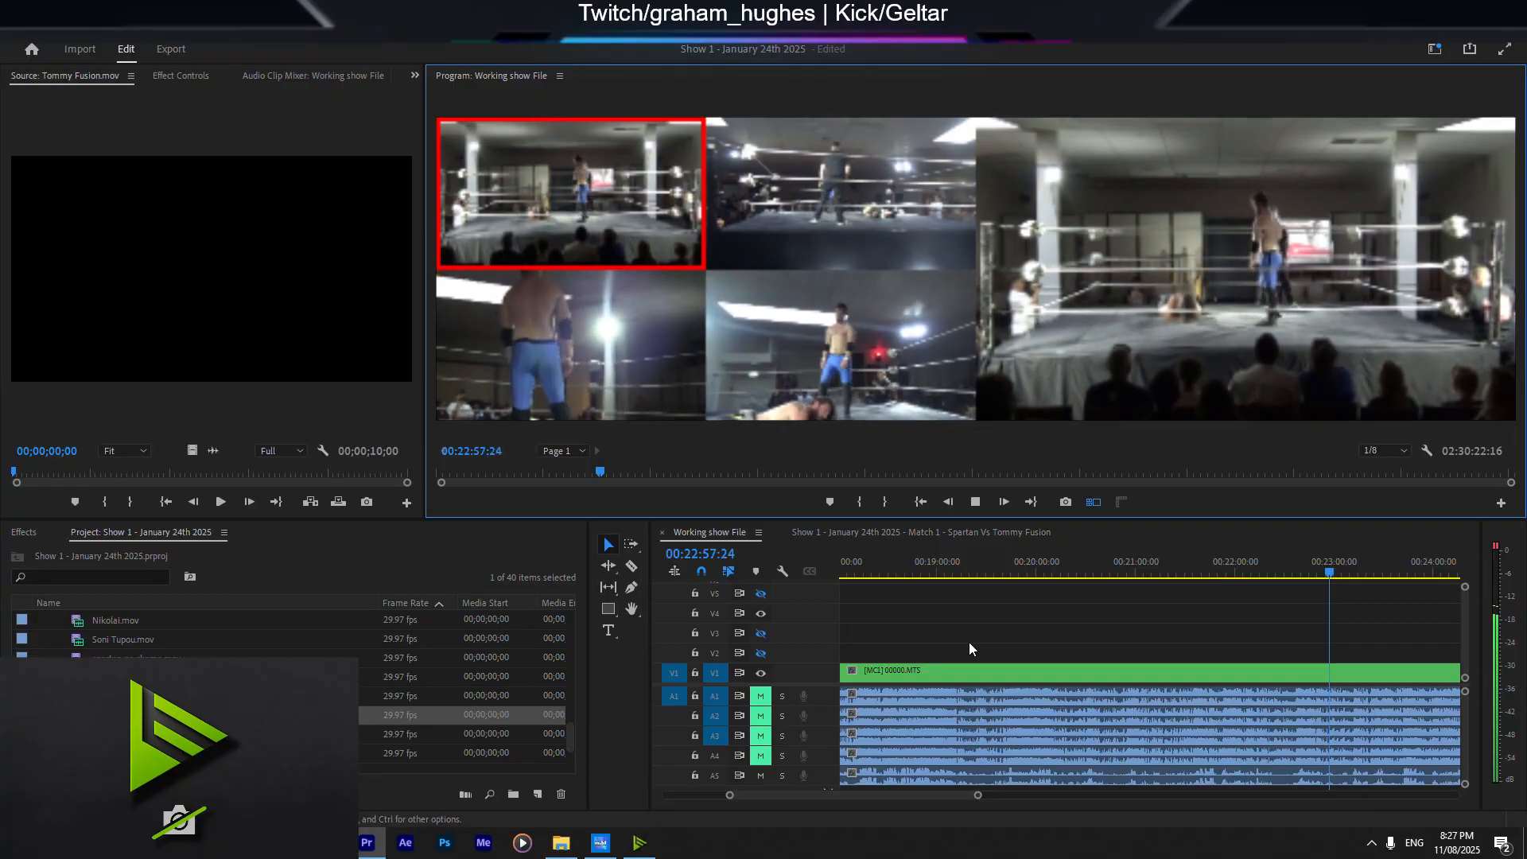
Step: Switch the live angle through cameras 3, 1, 4, 3 and 1 between about 00:22:57 and 00:25:49
key("4")
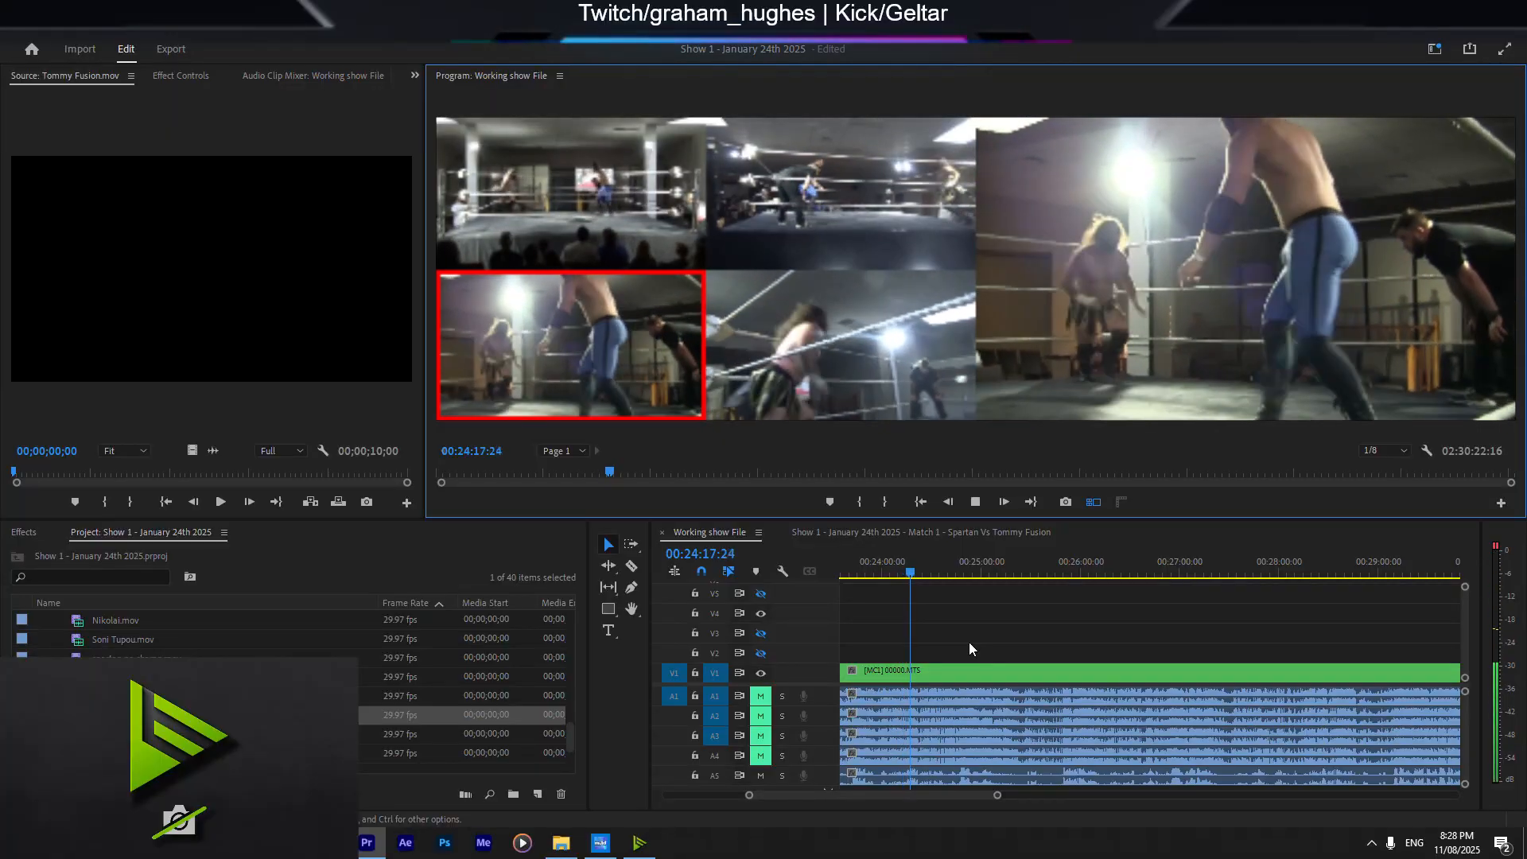
key("1")
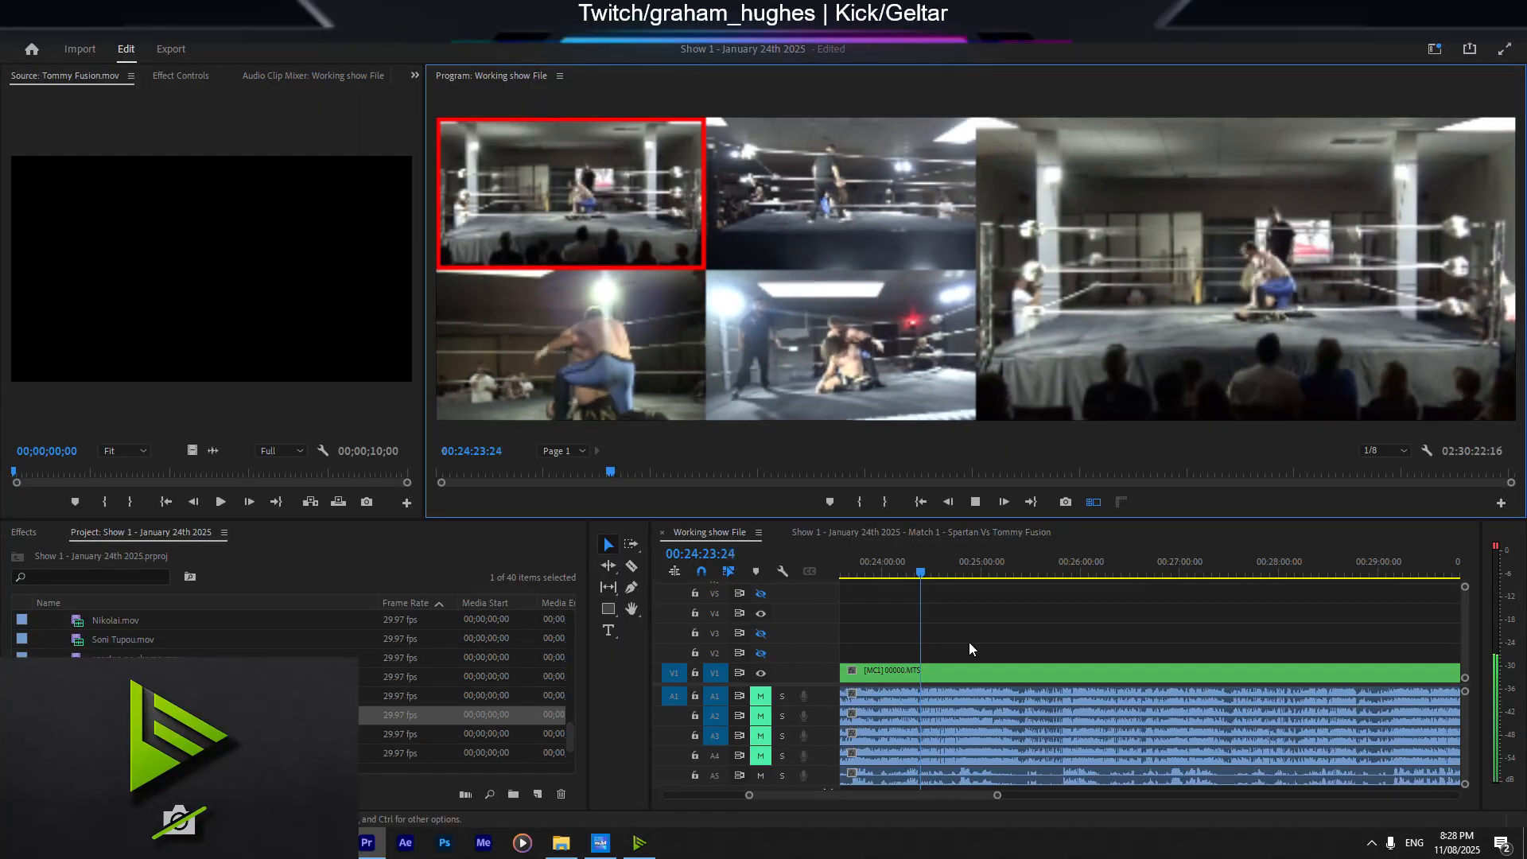
key("4")
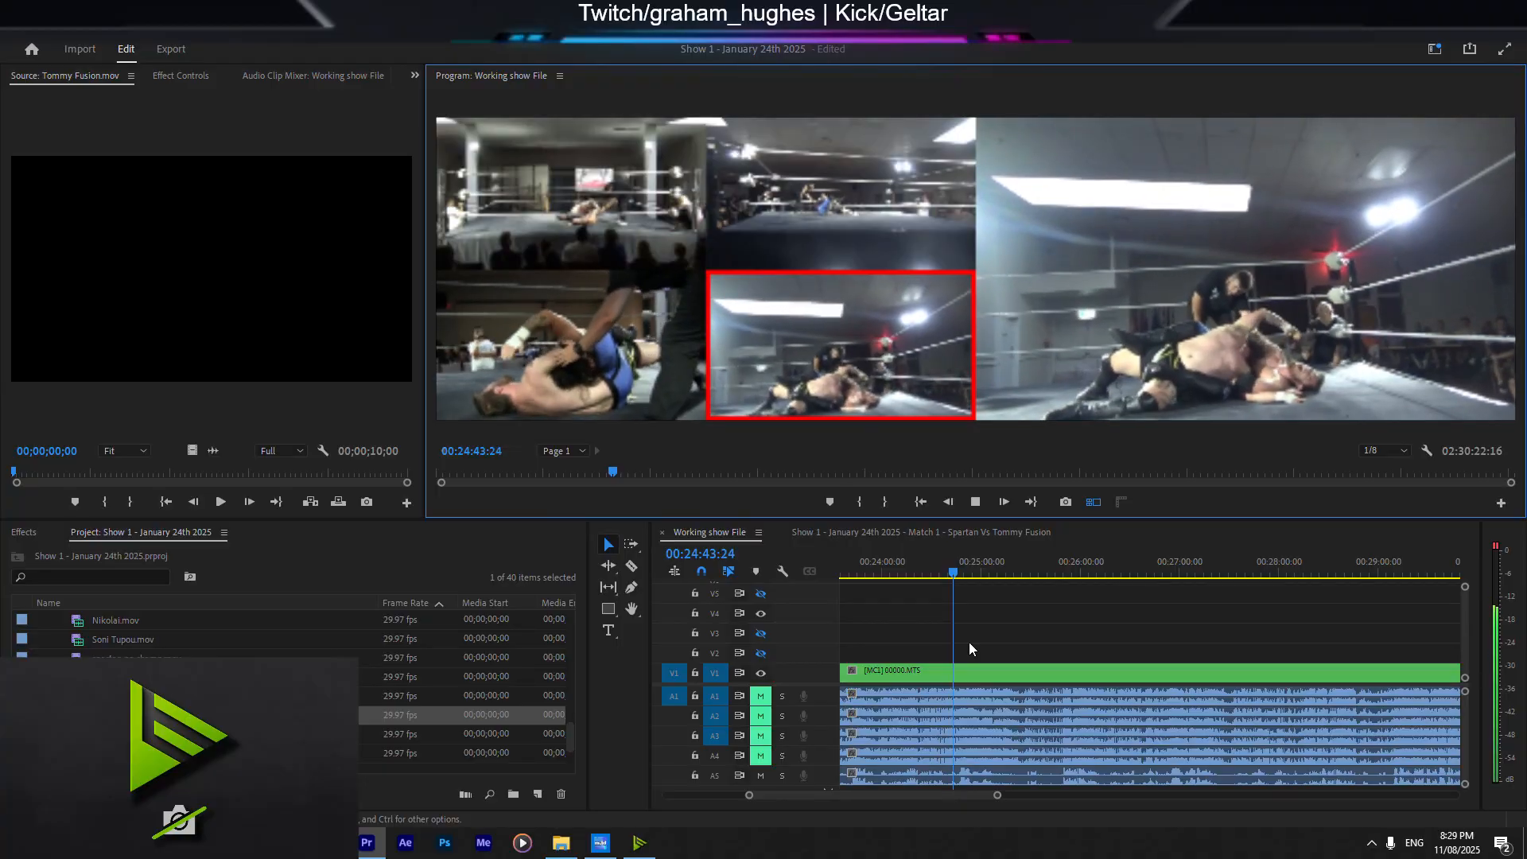
key("3")
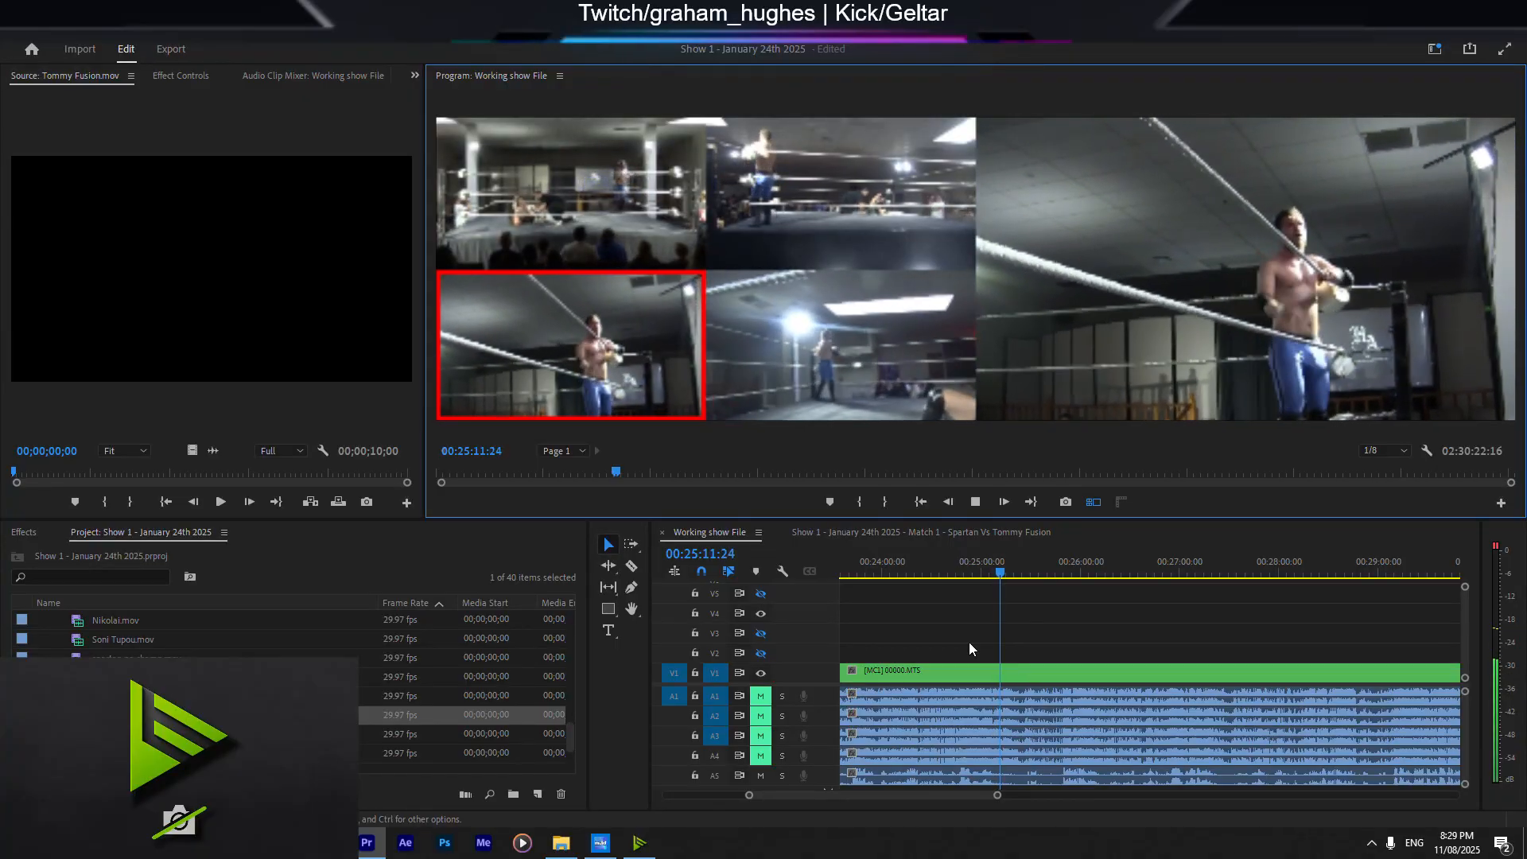
key("1")
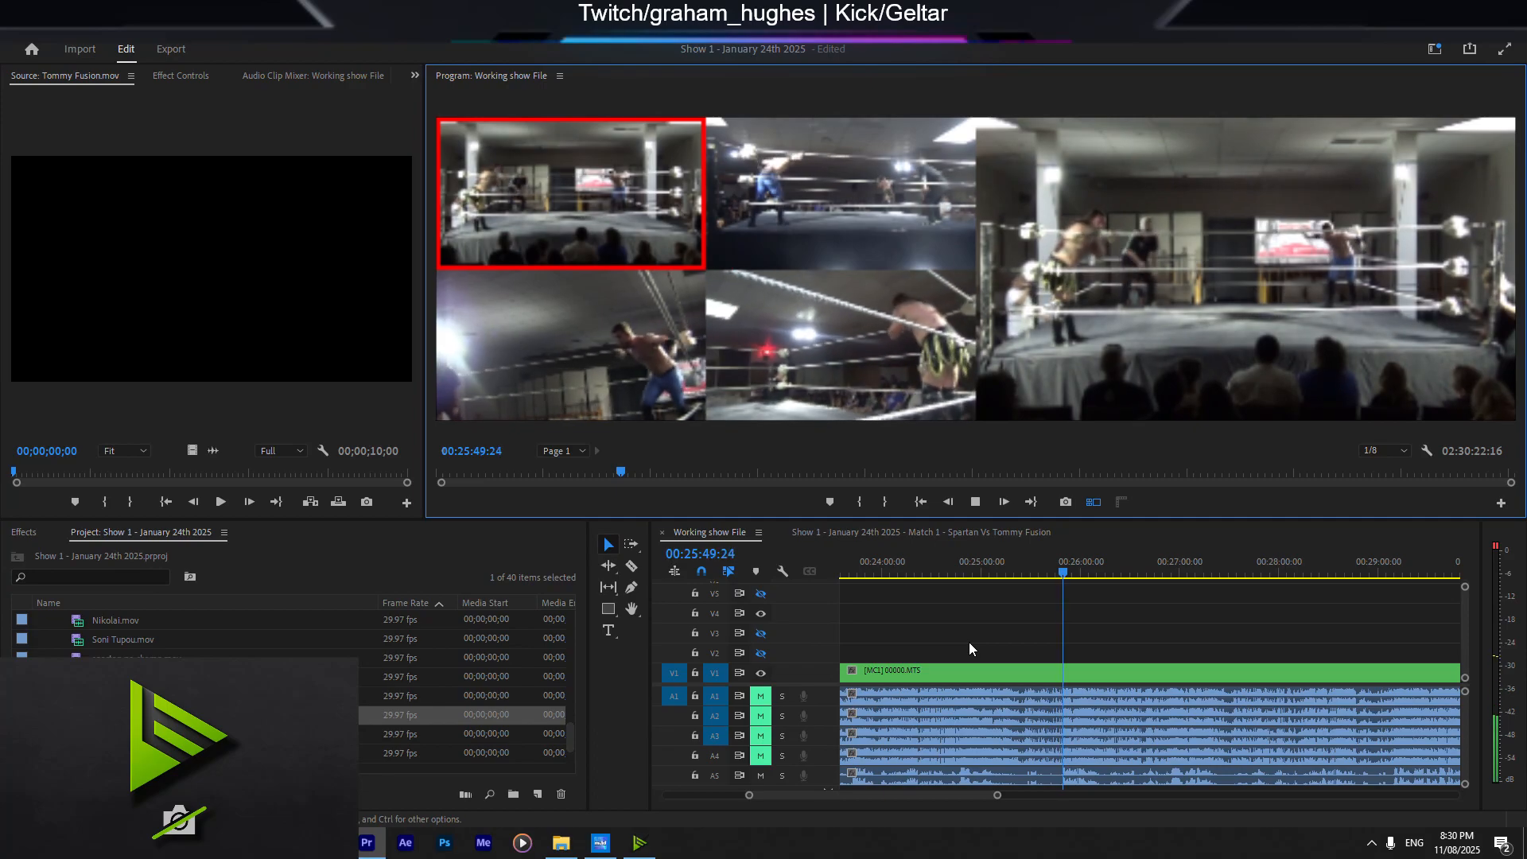
Step: Record live cuts to cameras 3, 1, 4, 3 and 1 between about 00:25:49 and 00:27:09 of the match
key("3")
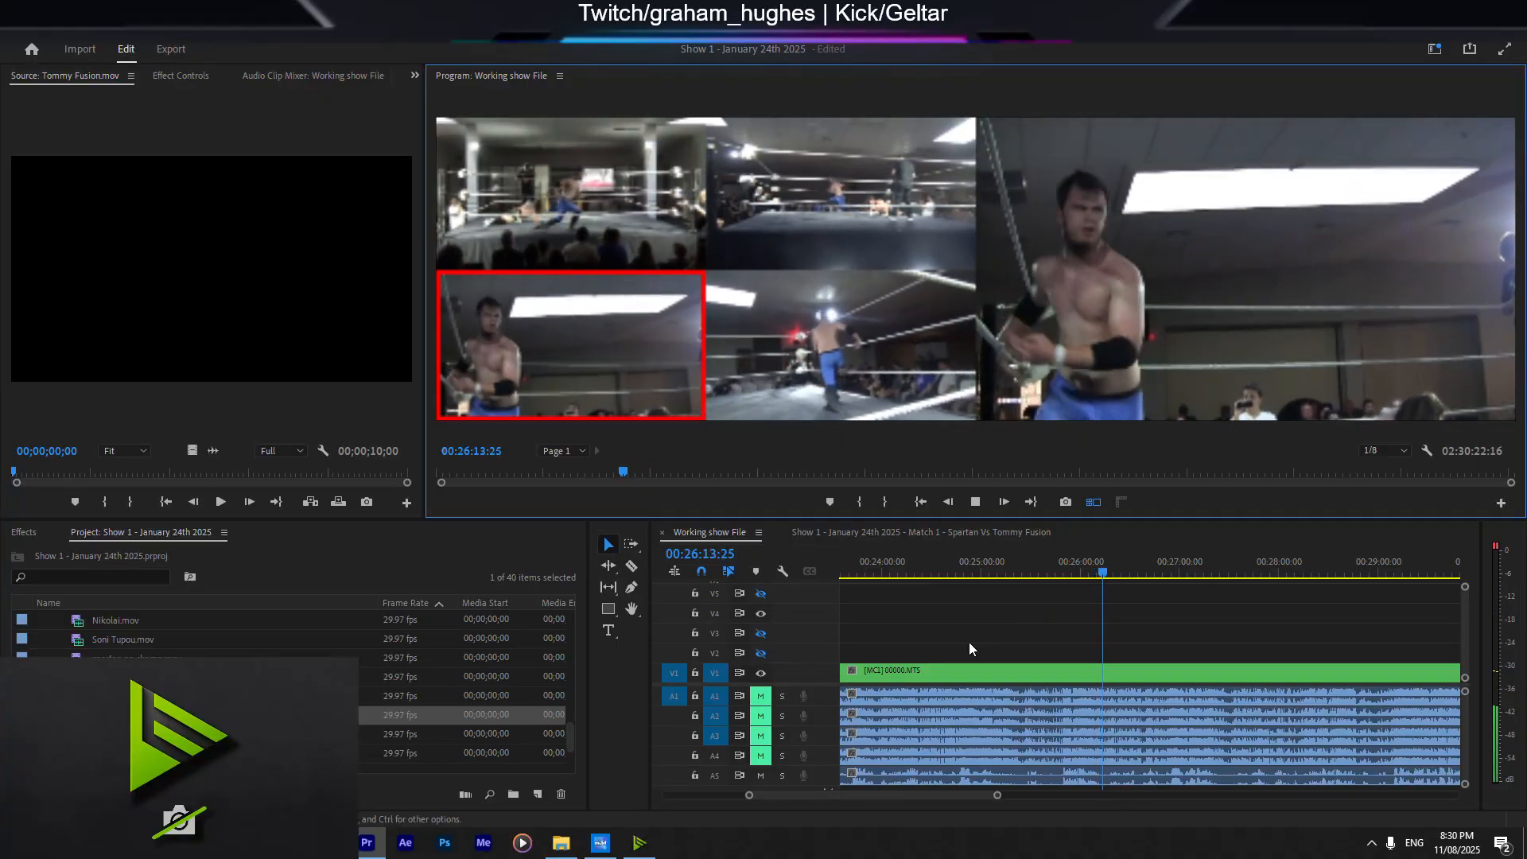
key("1")
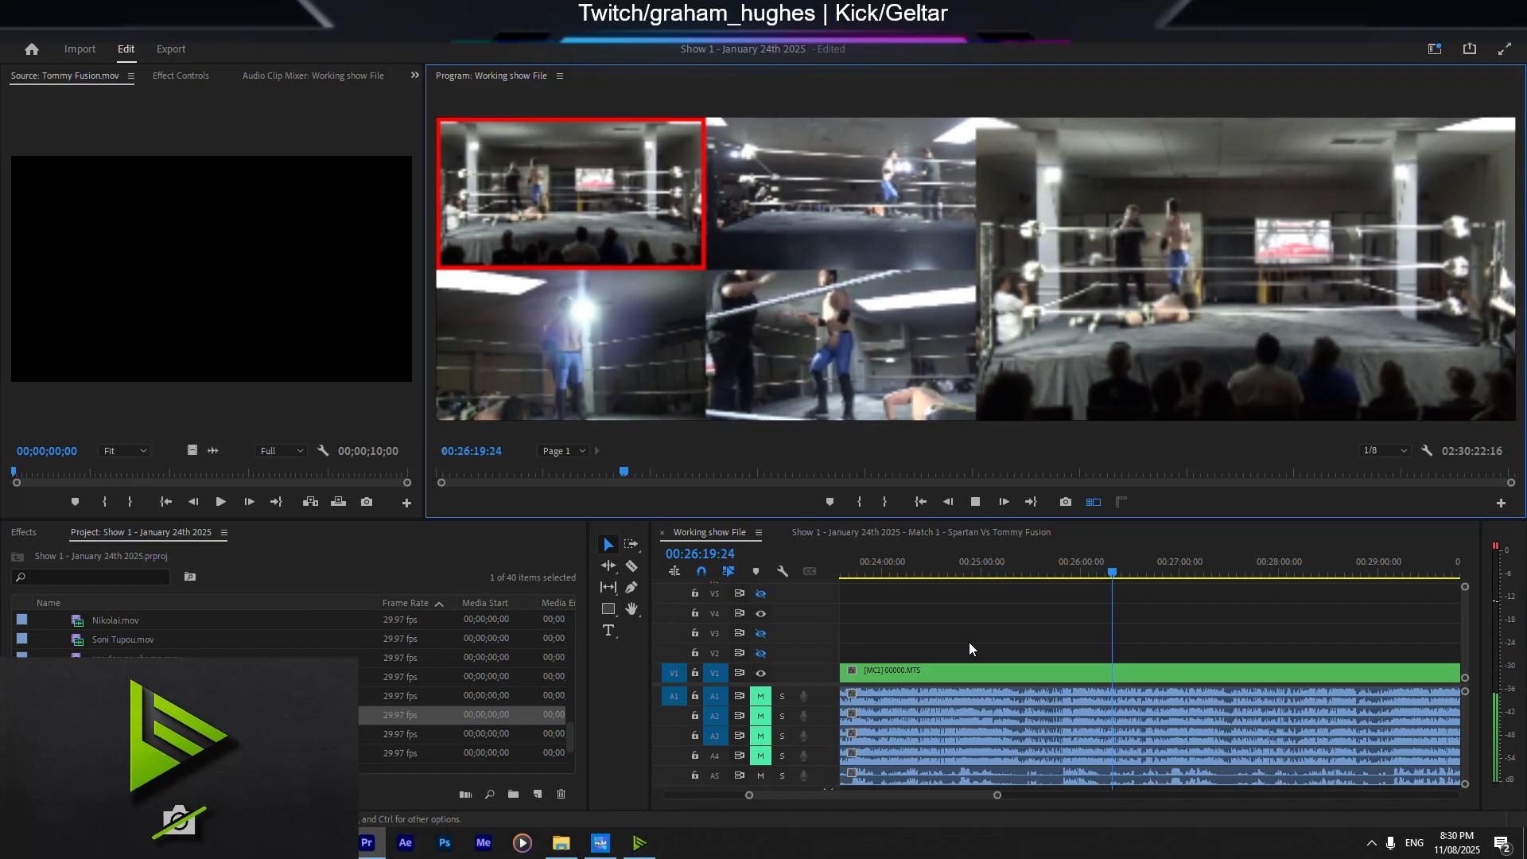
key("4")
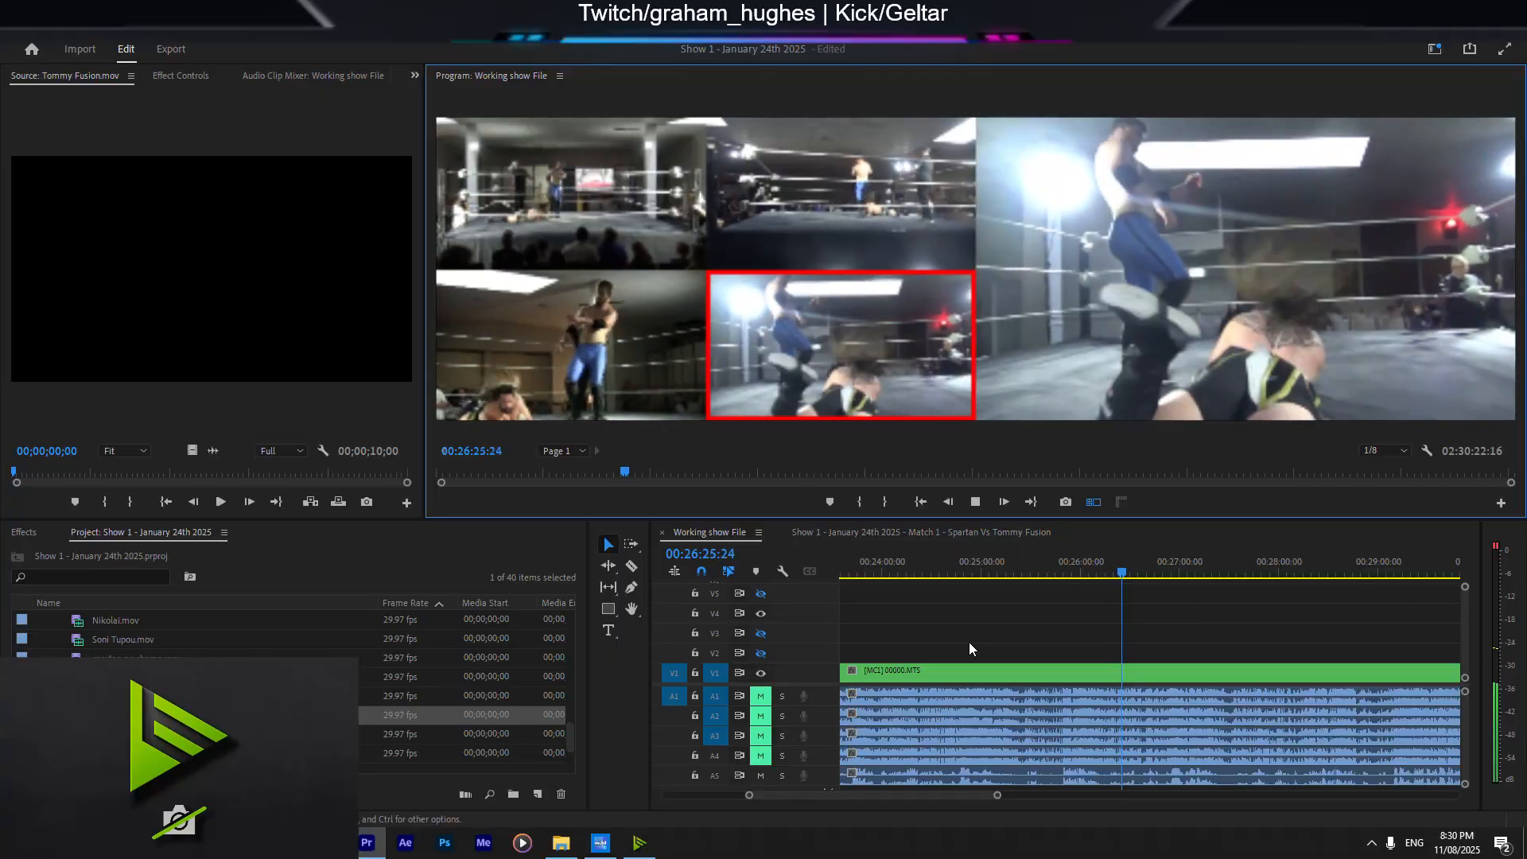
key("3")
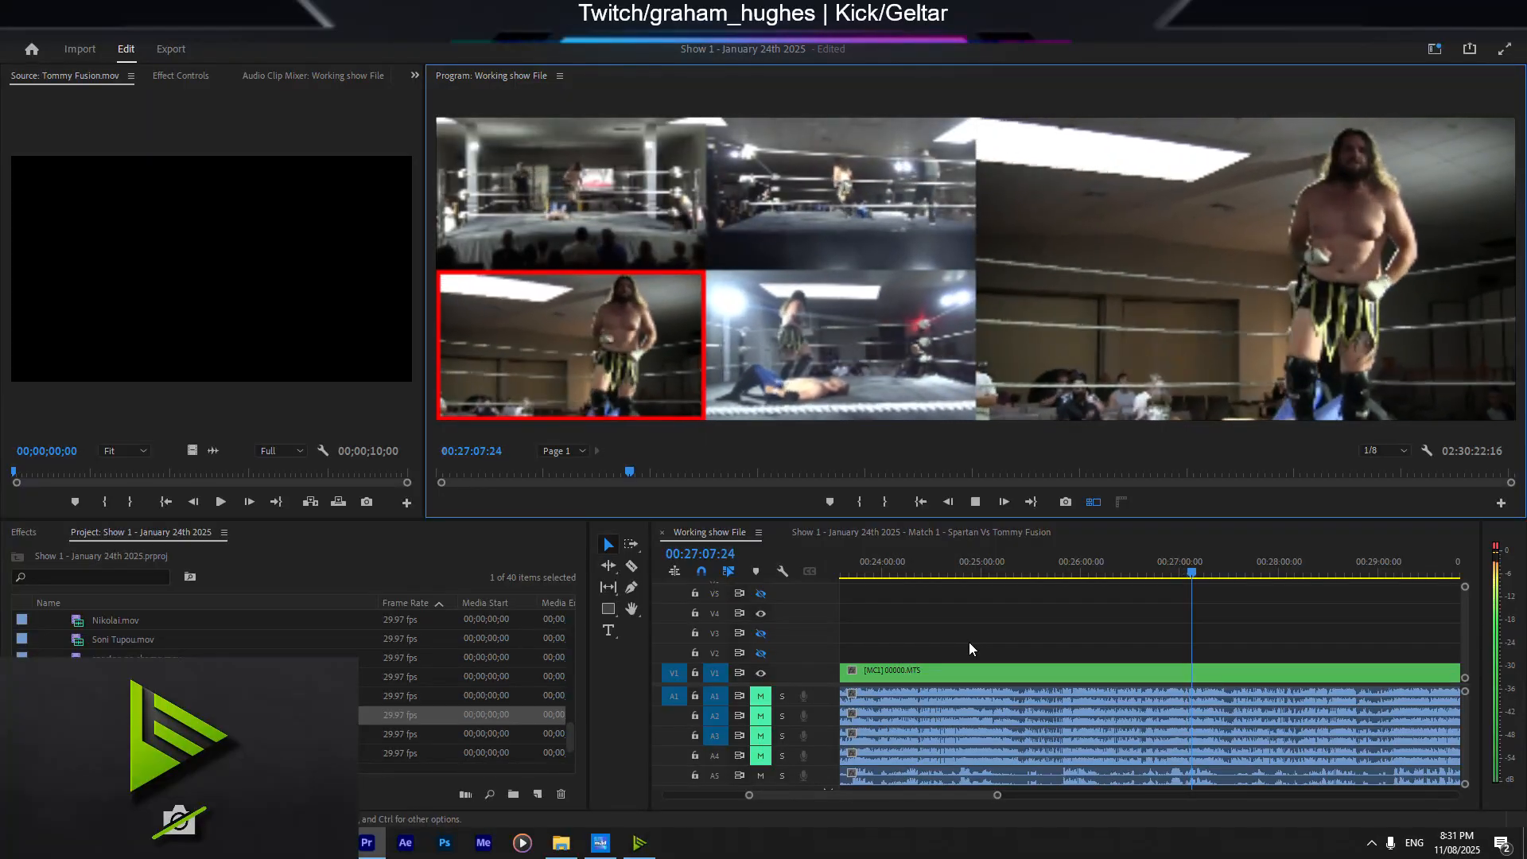
key("1")
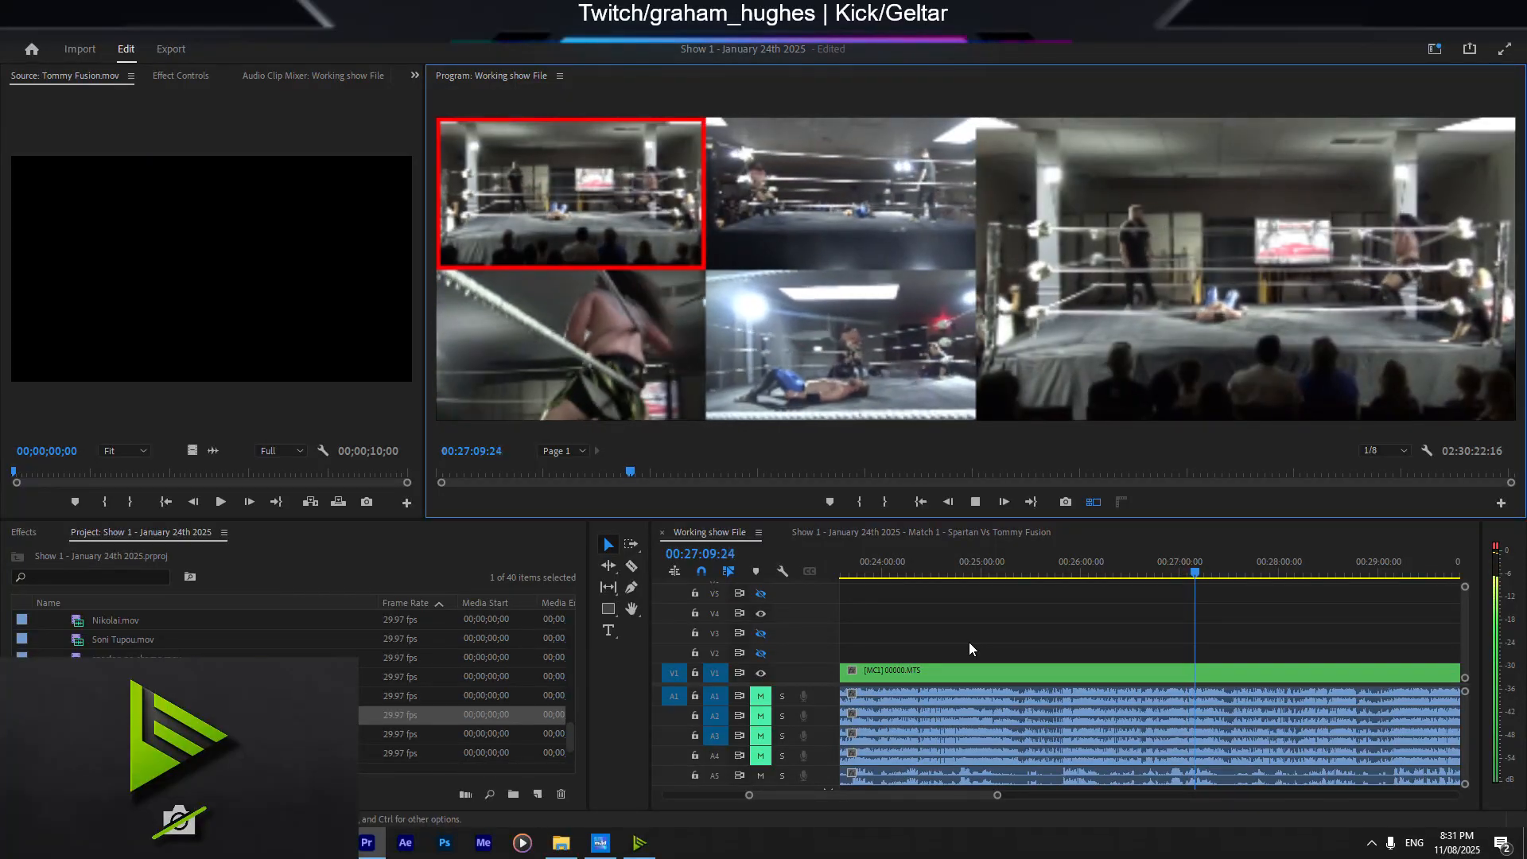
Step: Cut live to cameras 4, 3, 4 and 1 between about 00:27:09 and 00:27:45
key("4")
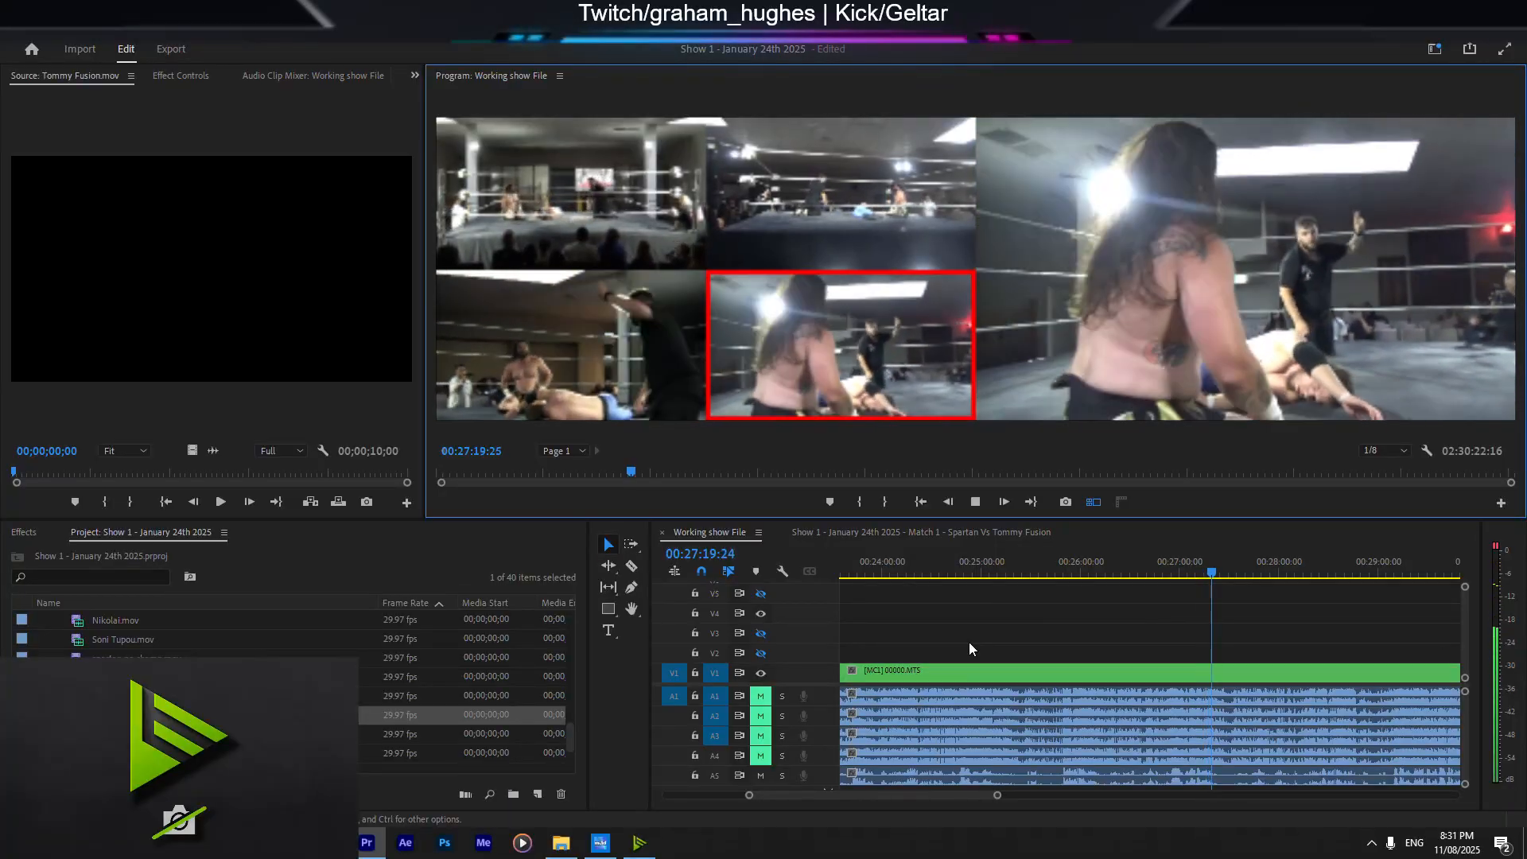
key("3")
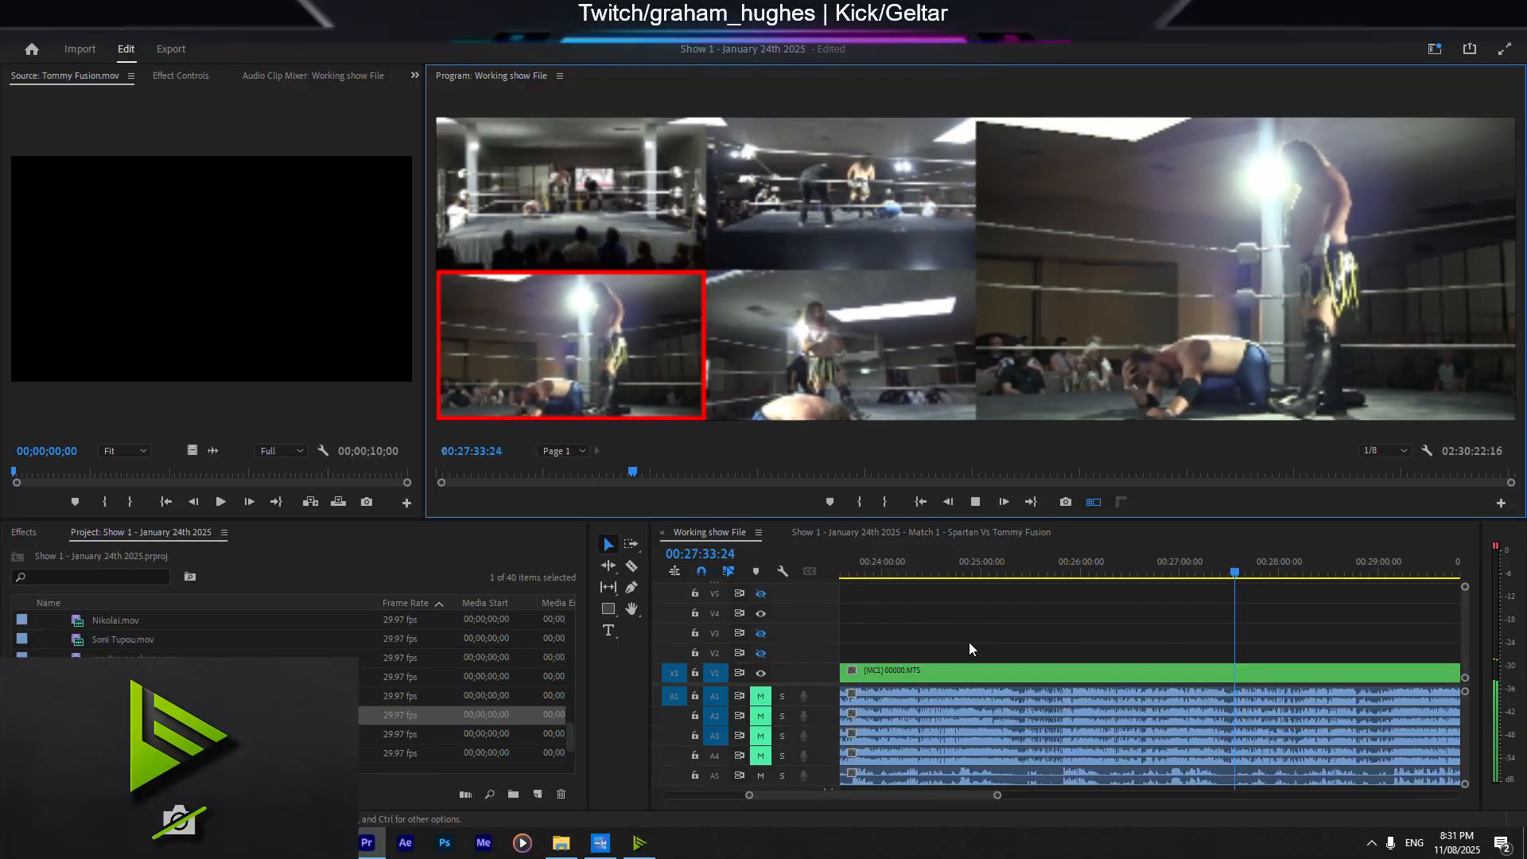
key("4")
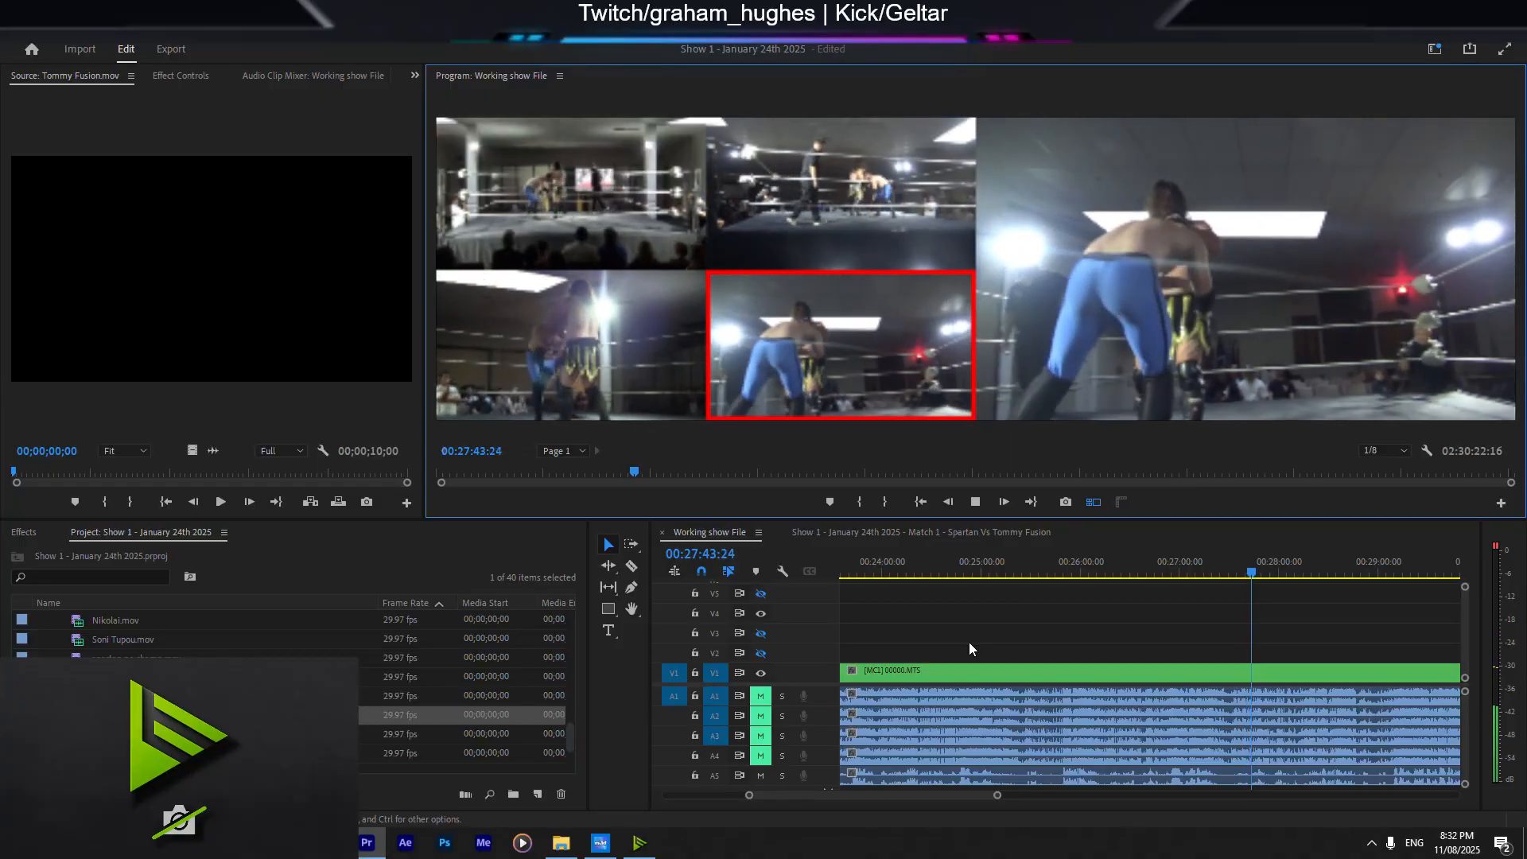
key("1")
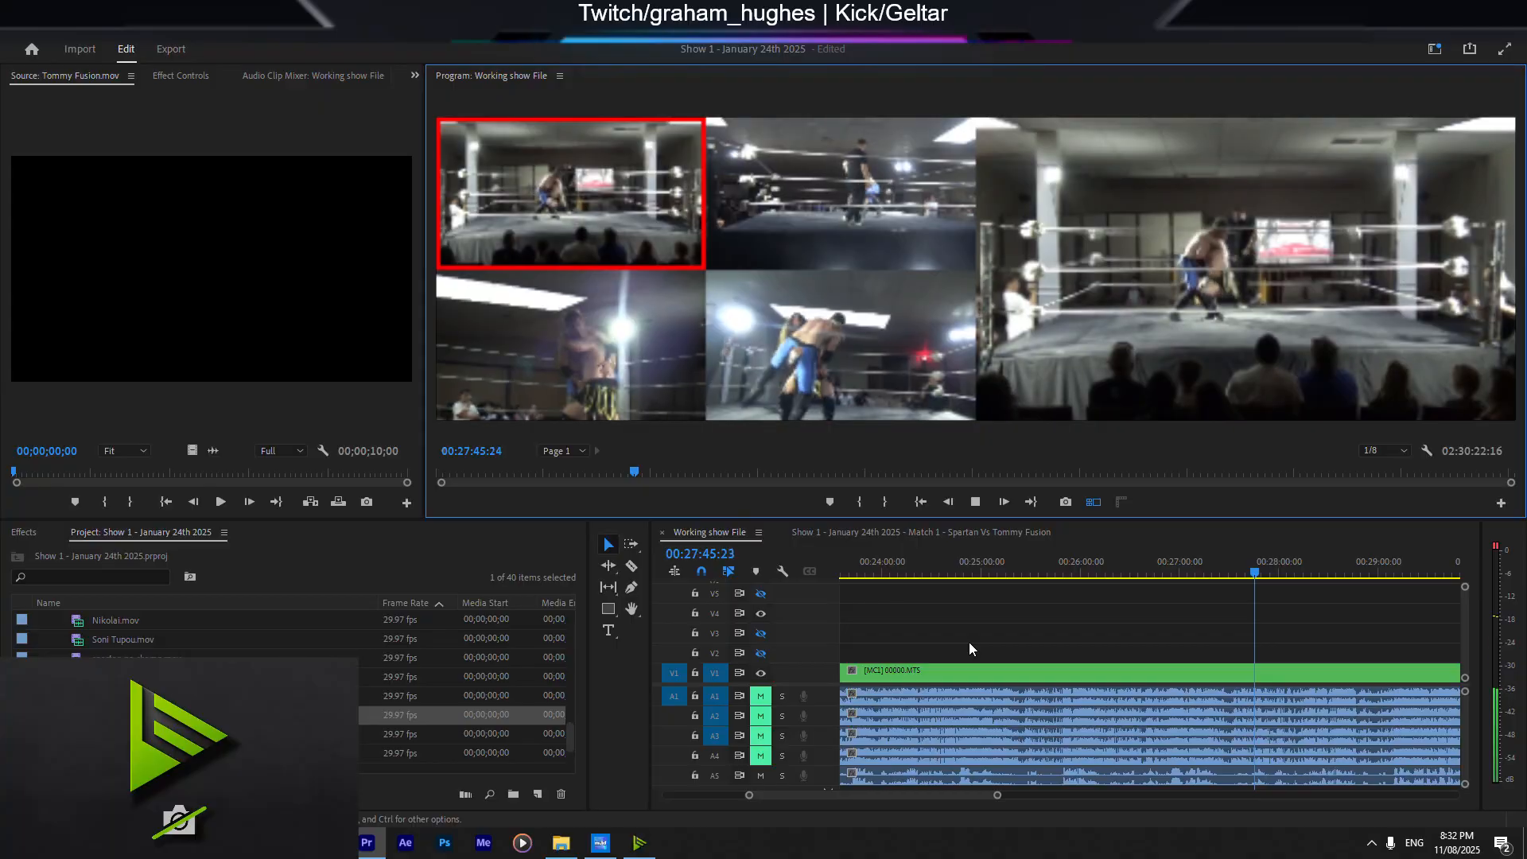
Step: Switch the match live through cameras 3, 4, 3, 1, 4 and 1 between about 00:27:45 and 00:28:29
key("3")
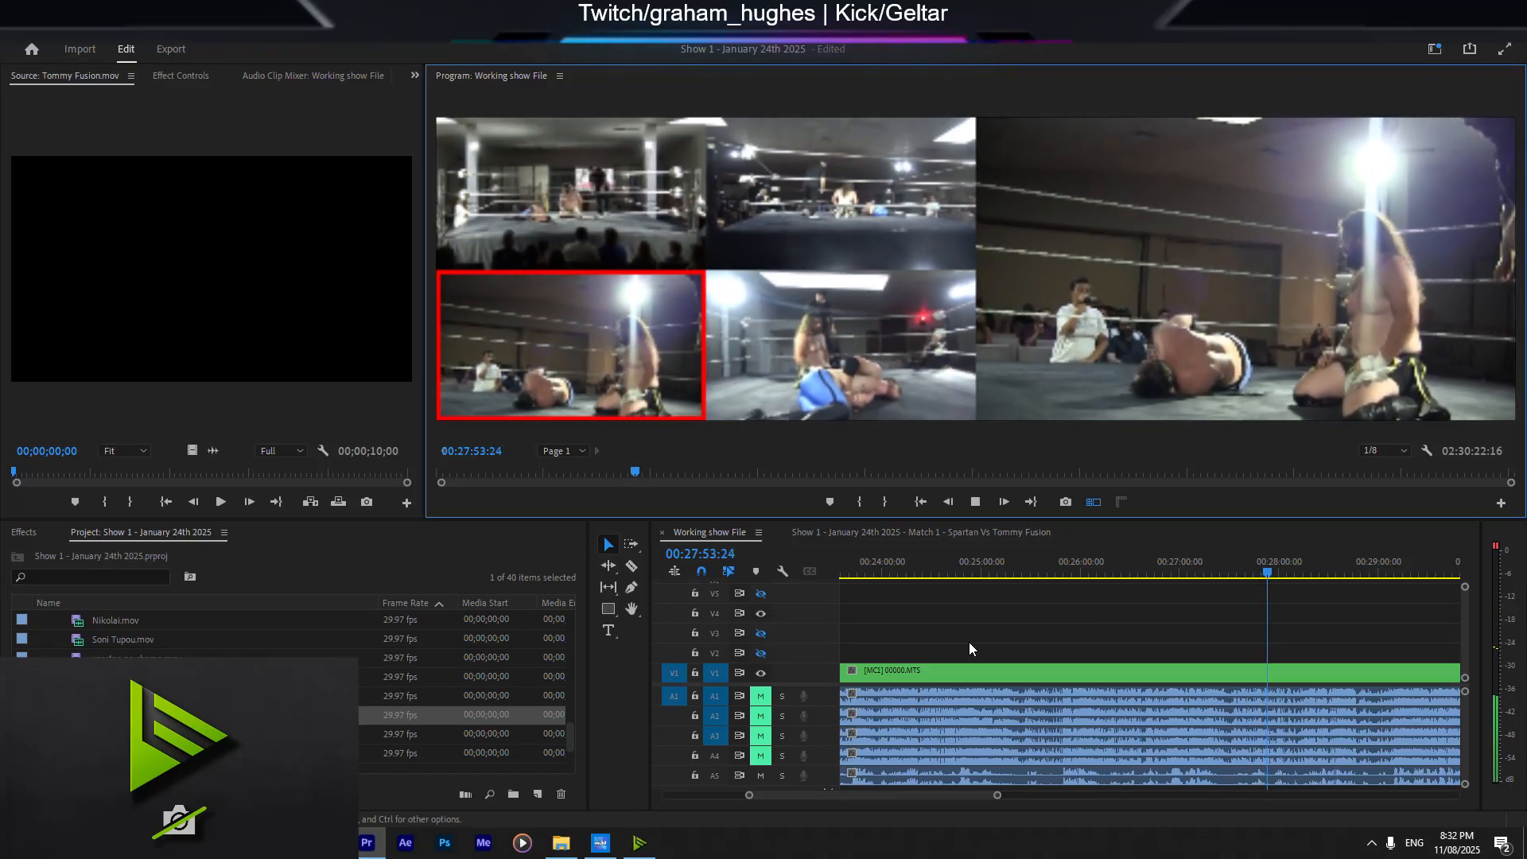
key("4")
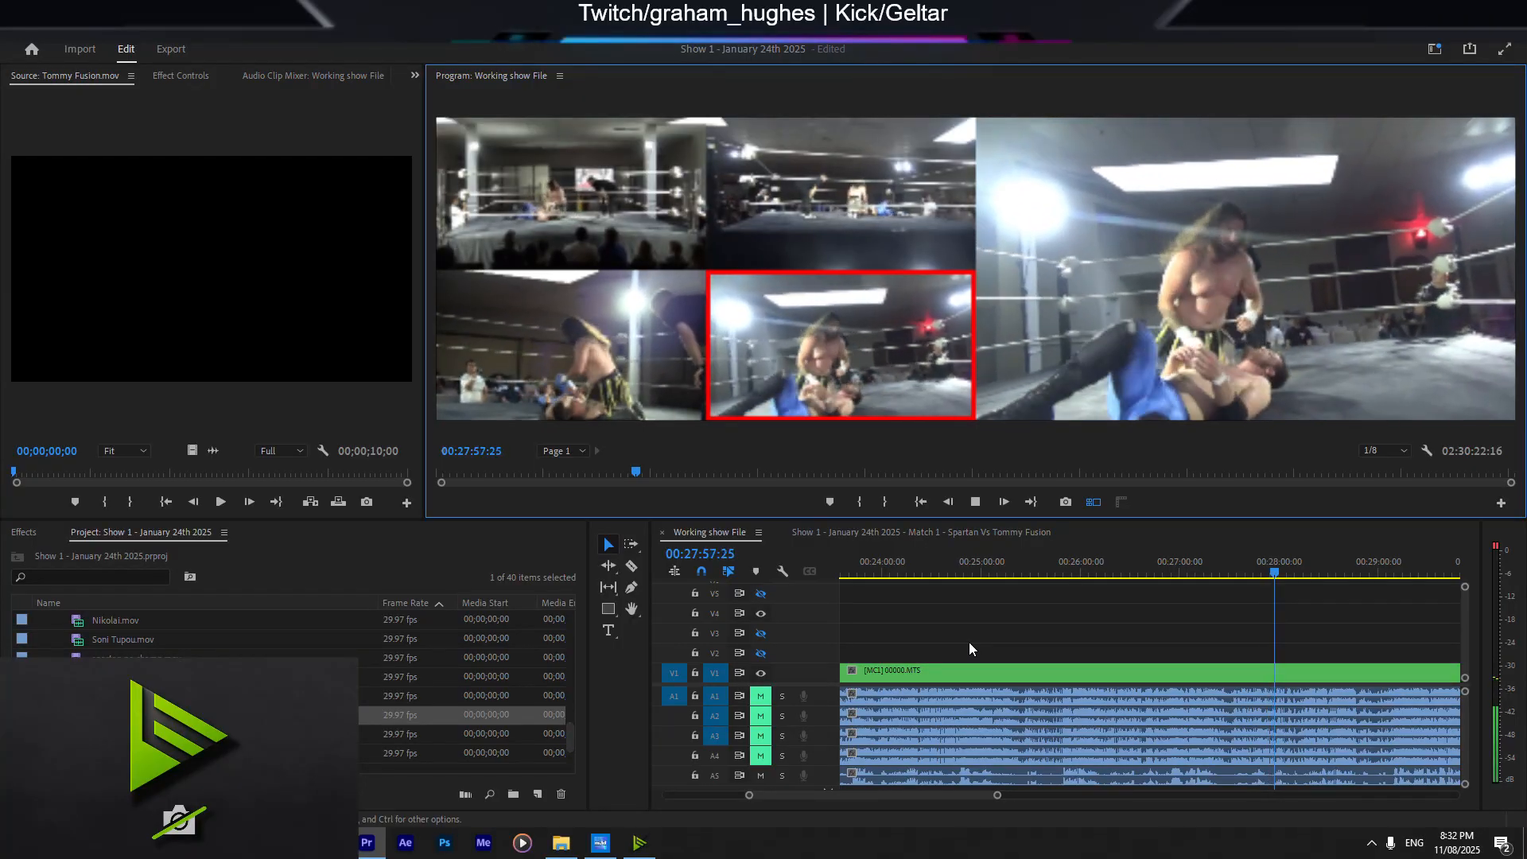
key("3")
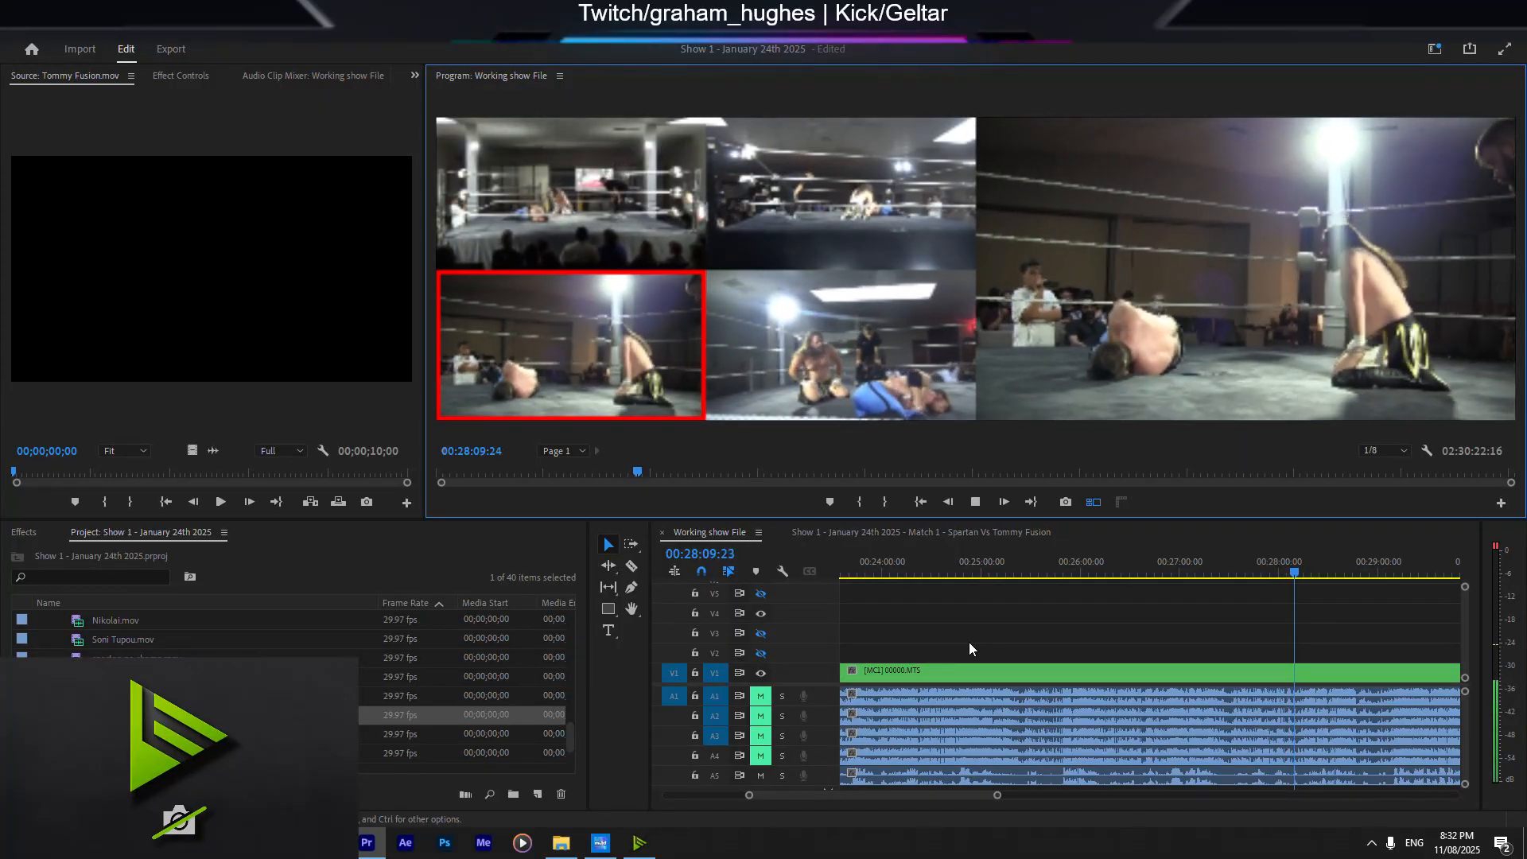
key("1")
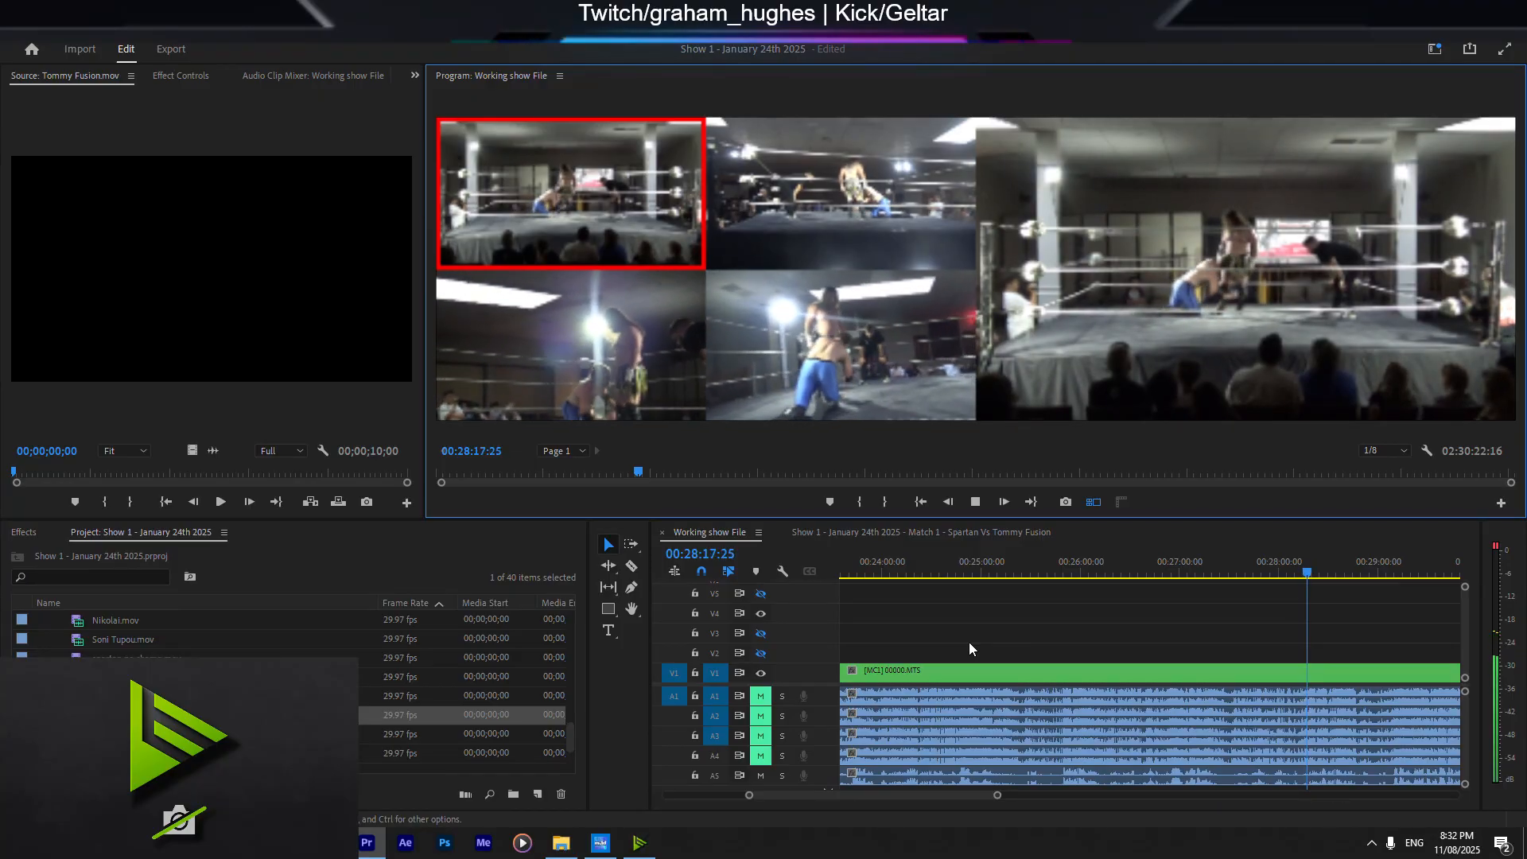
key("4")
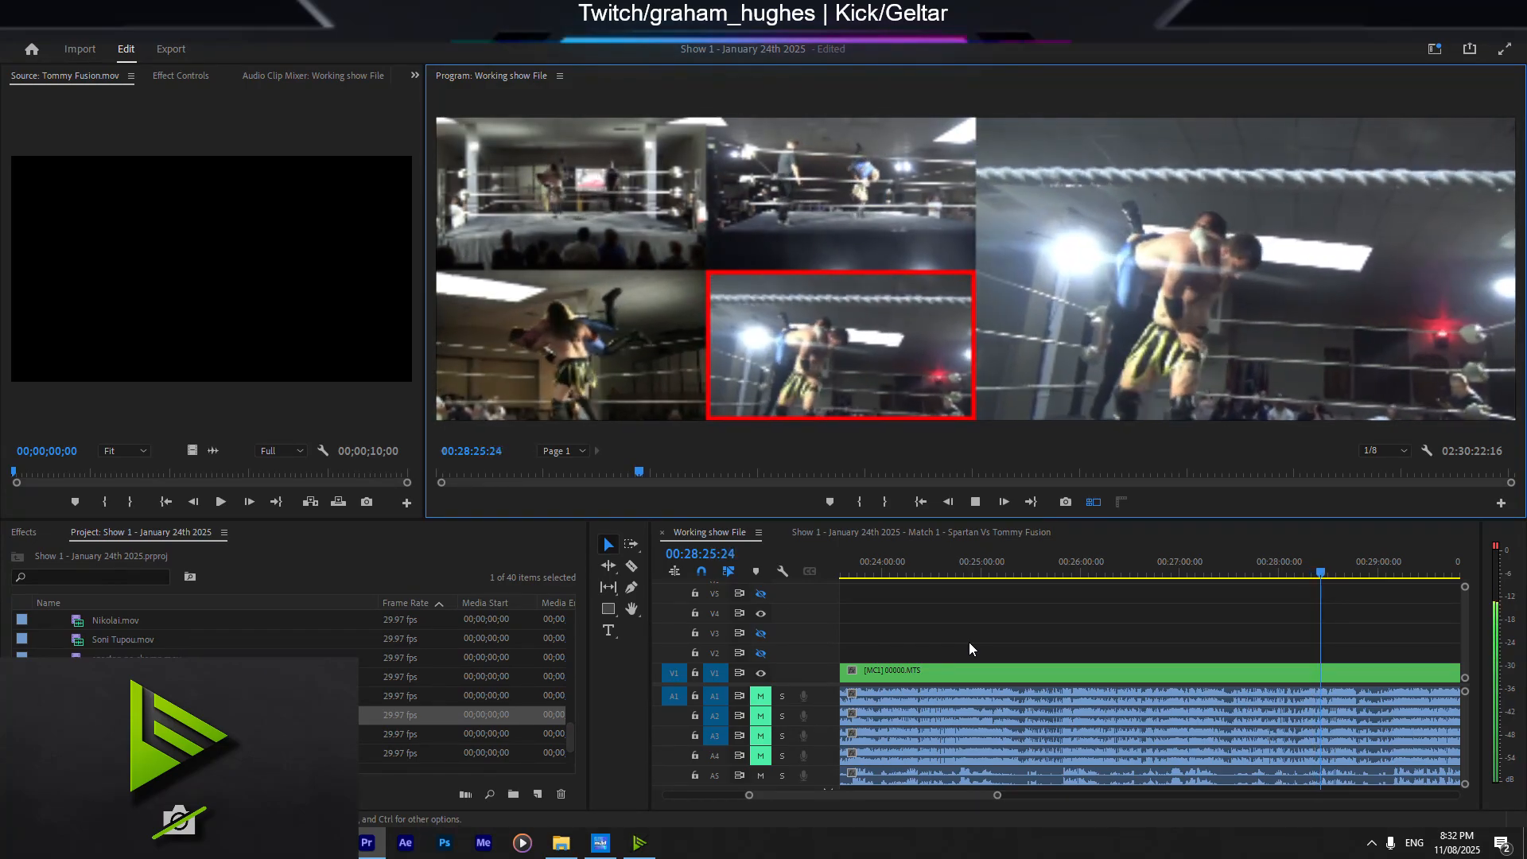
key("1")
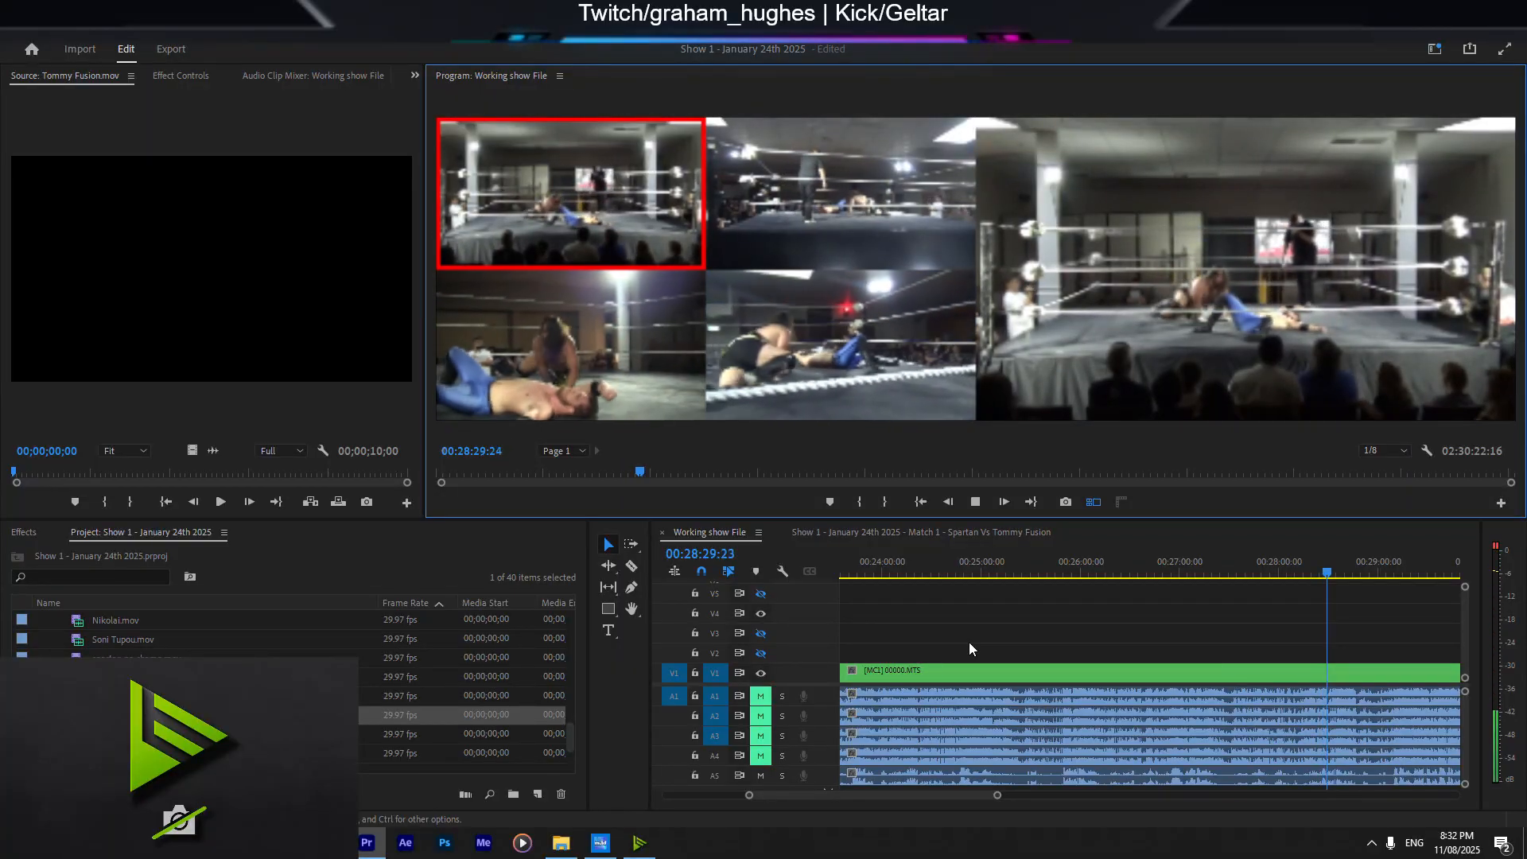
Step: Record live cuts to cameras 3, 1, 4, 3, 1 and 3 between about 00:28:29 and 00:30:07
key("3")
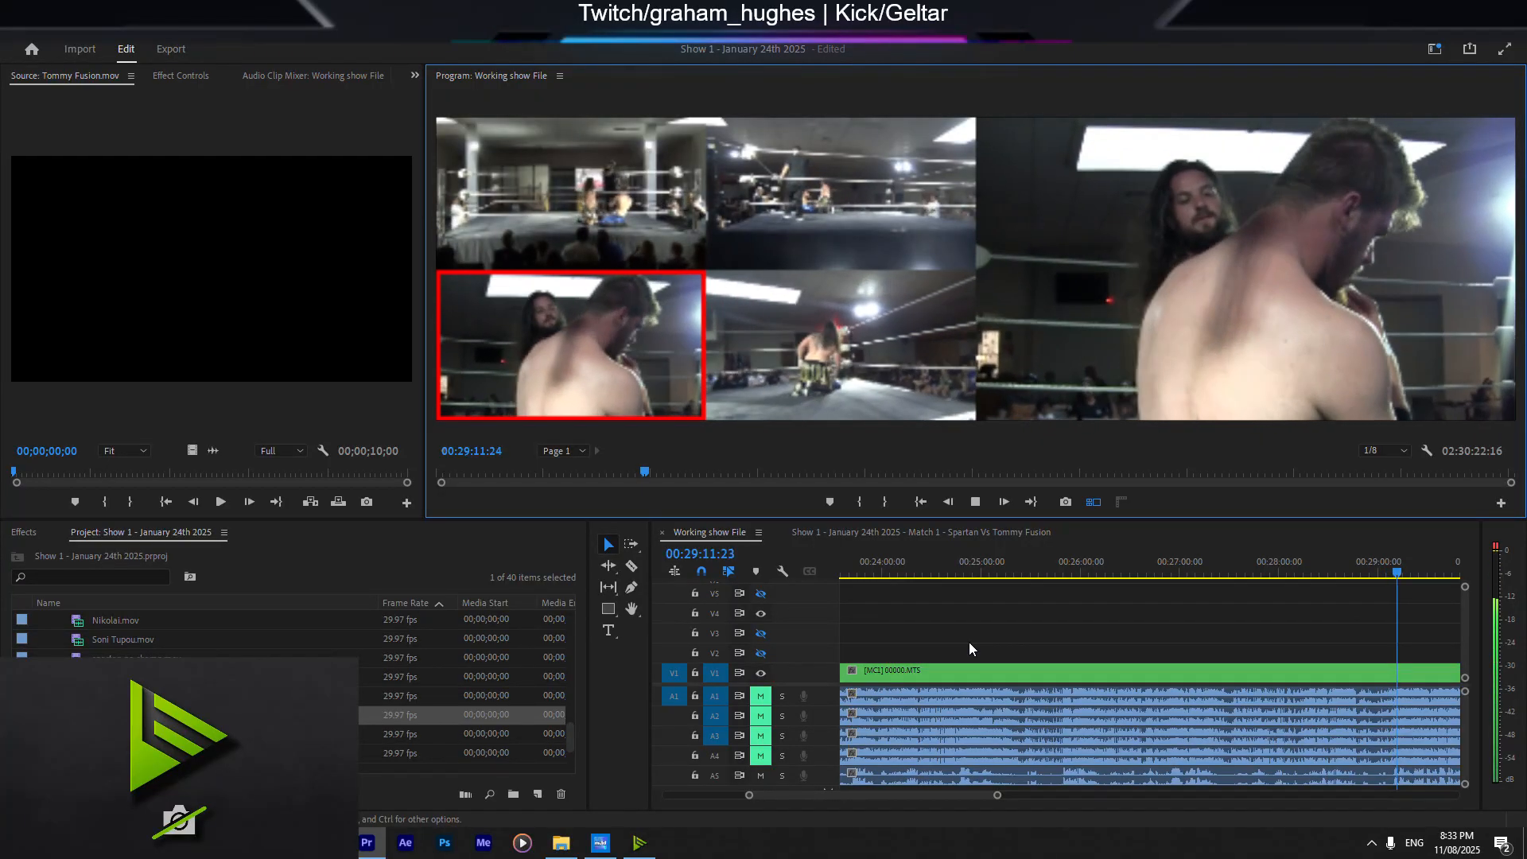
key("1")
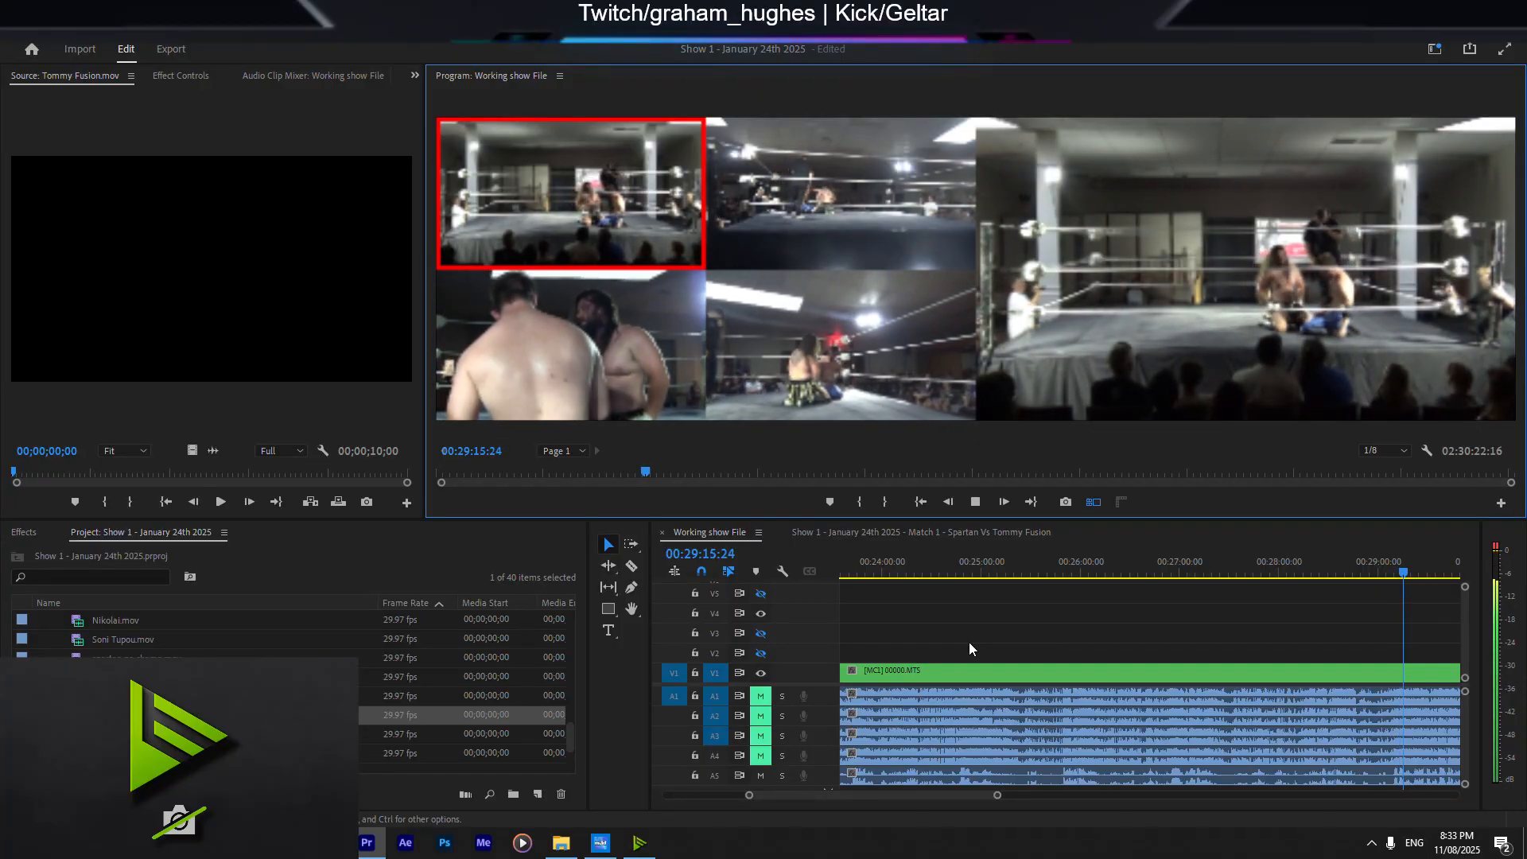
key("4")
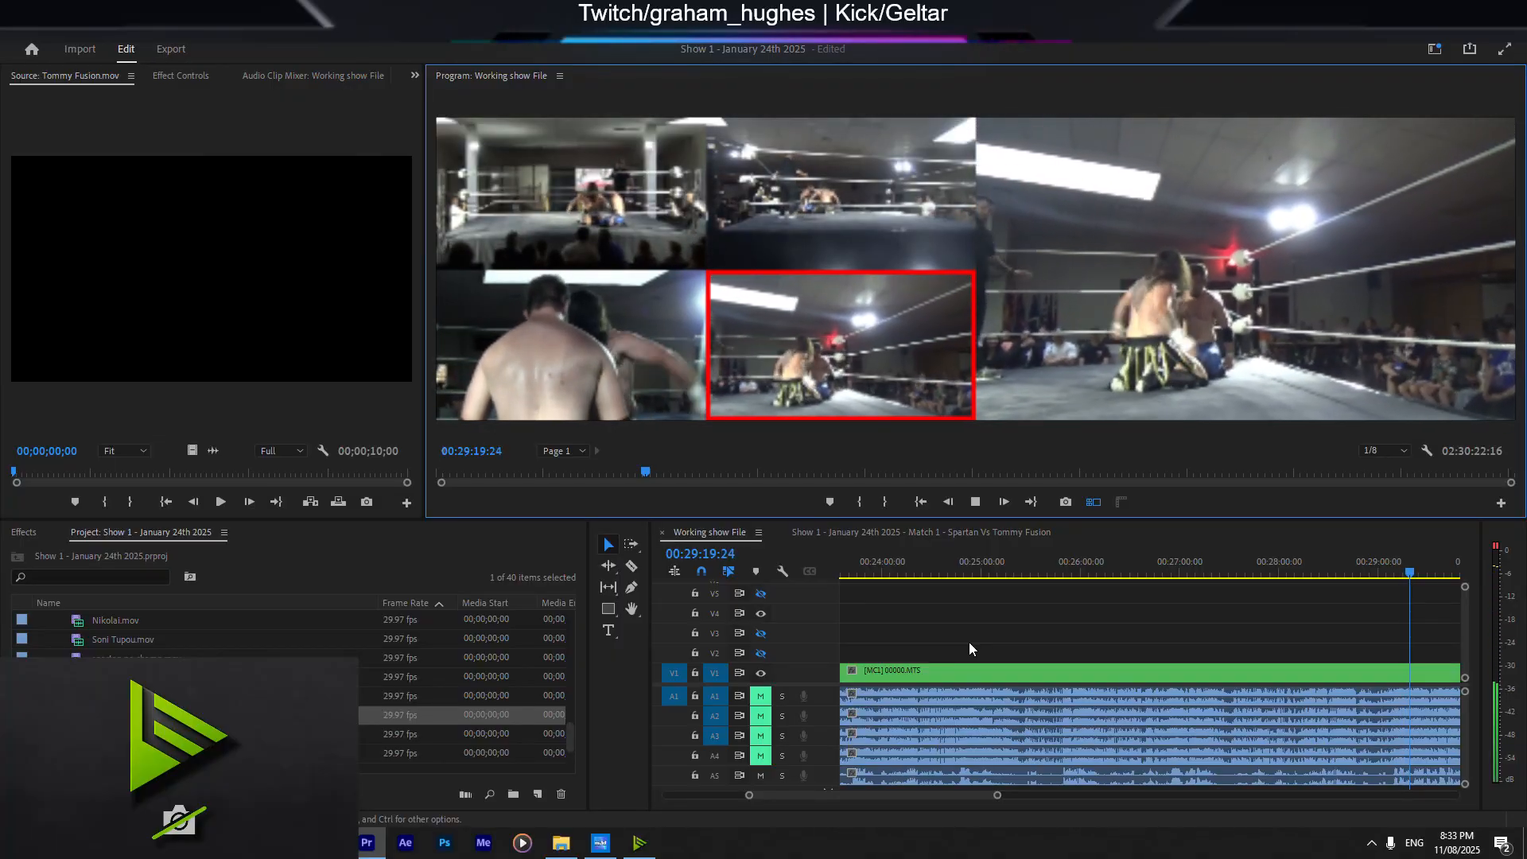
key("3")
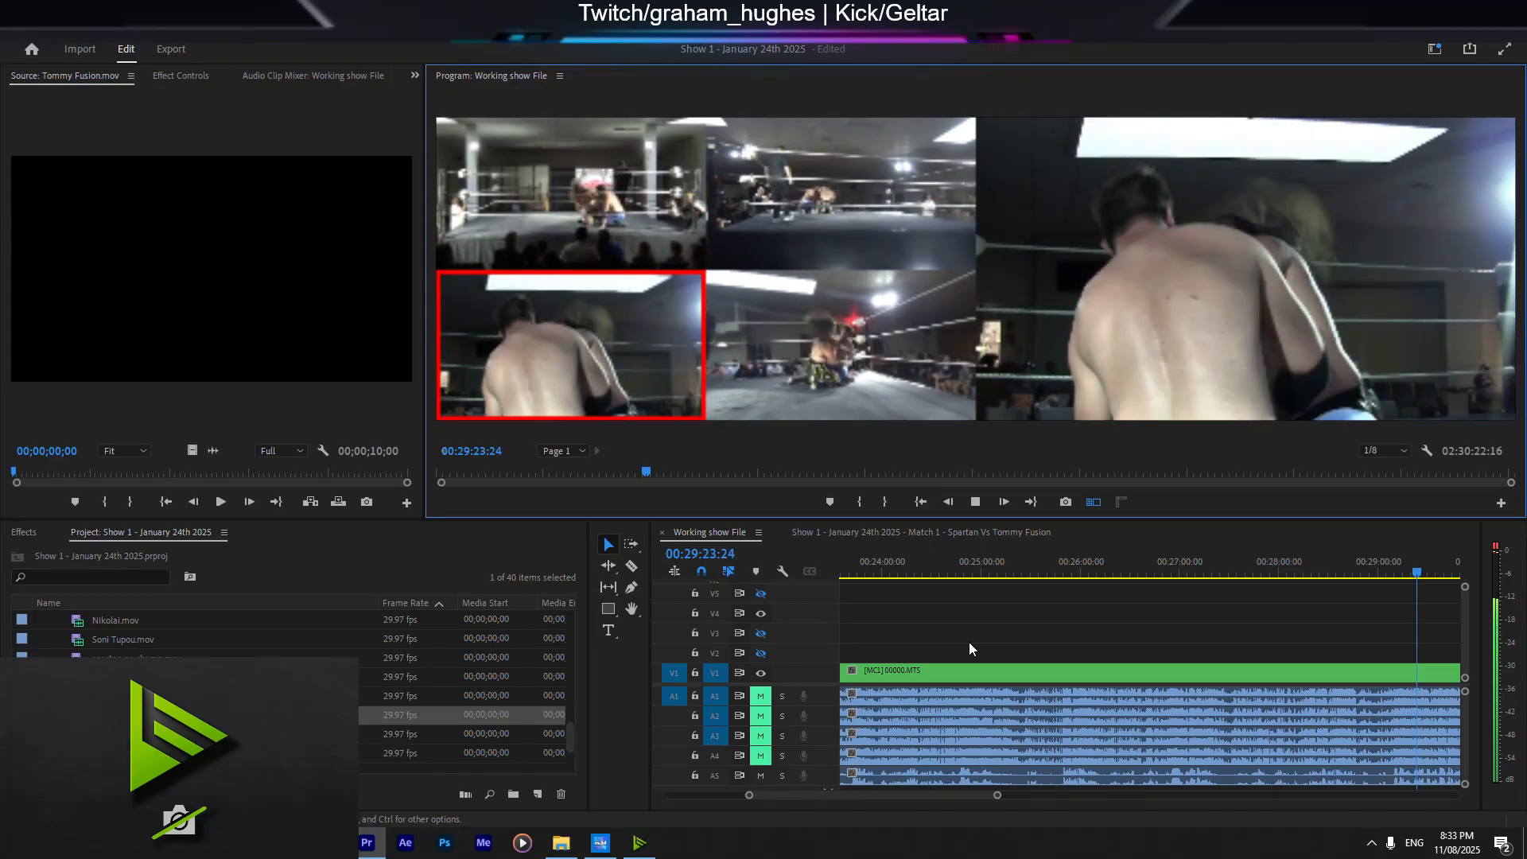
key("1")
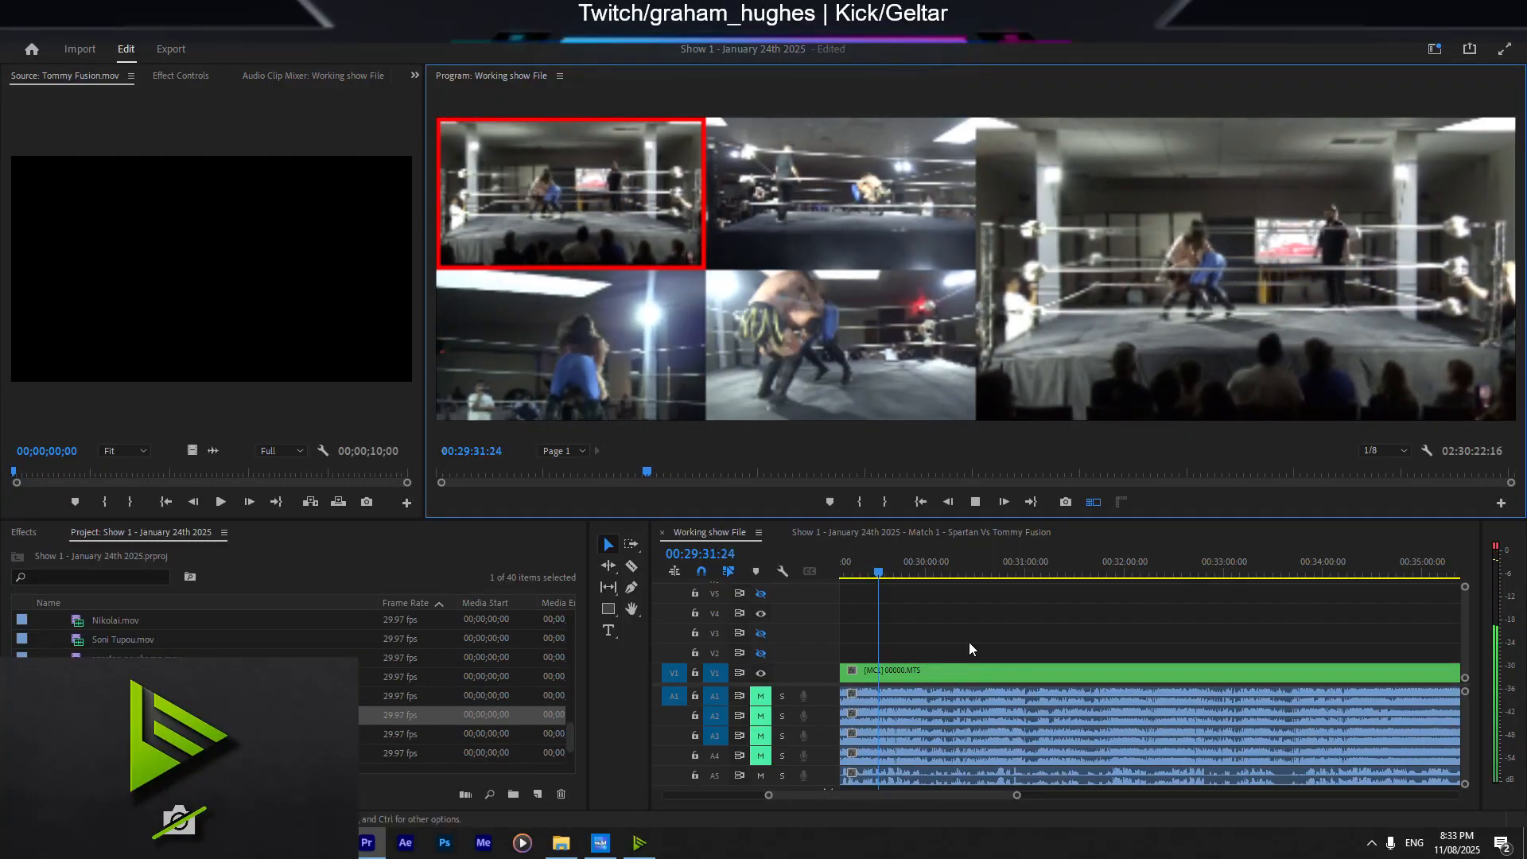
key("3")
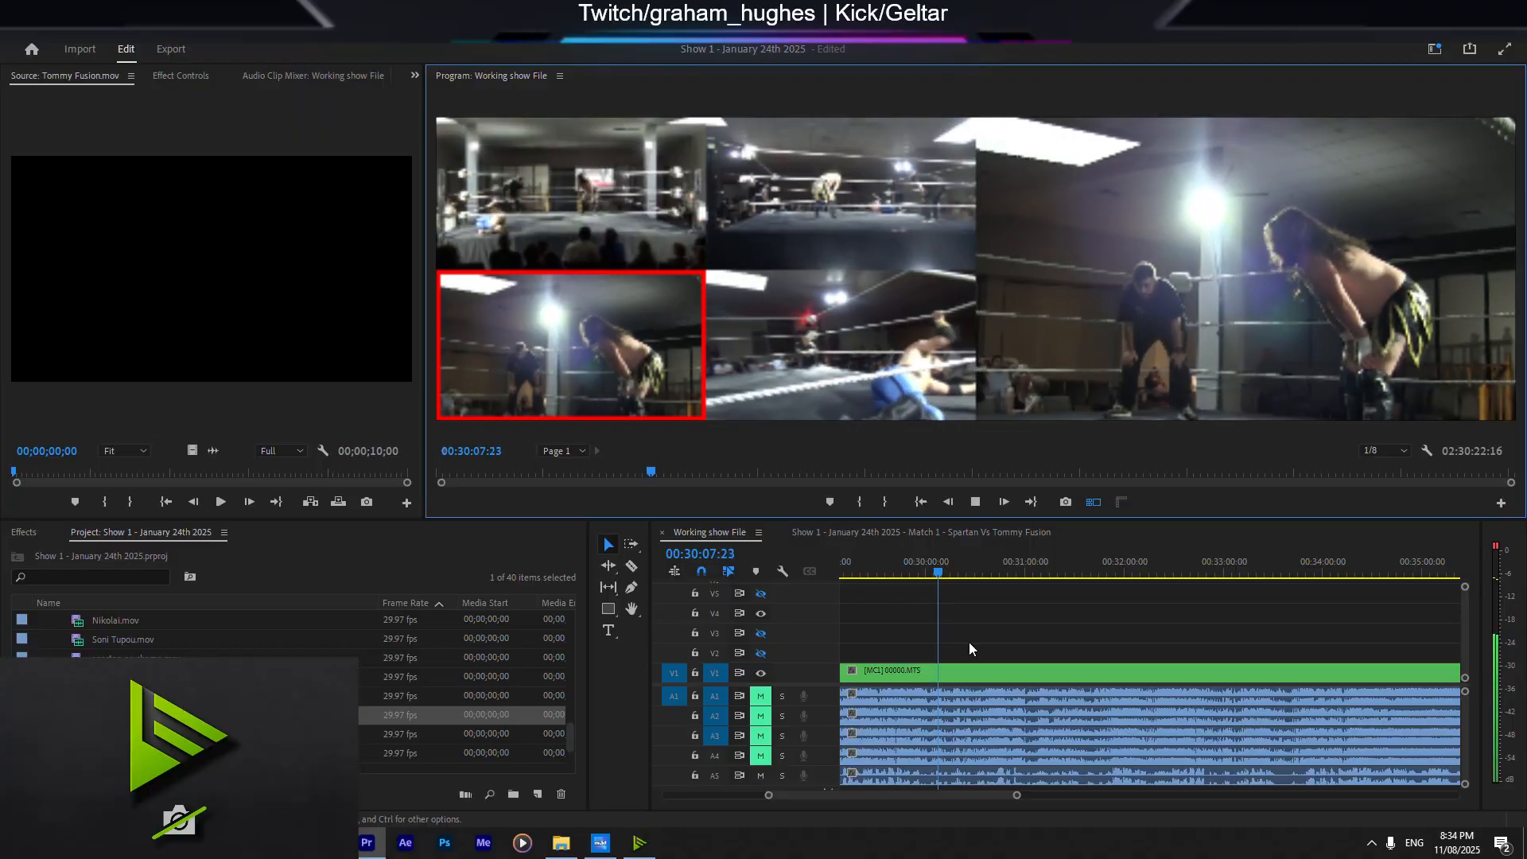
Step: Record live cuts to cameras 4, 1, 4 and 1 from about 00:30:07, stopping playback at about 00:31:57
key("4")
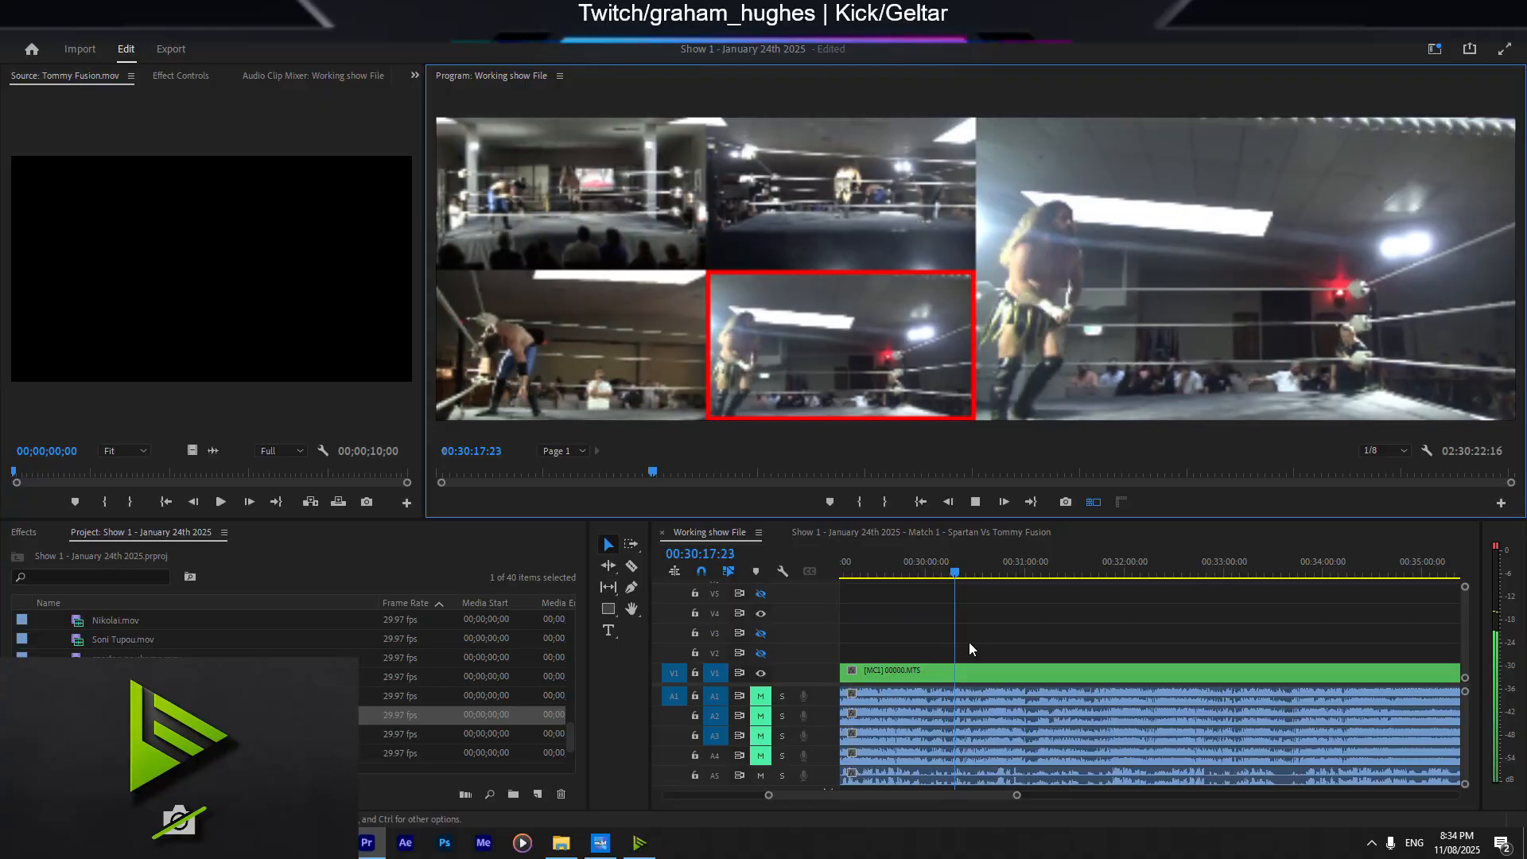
key("1")
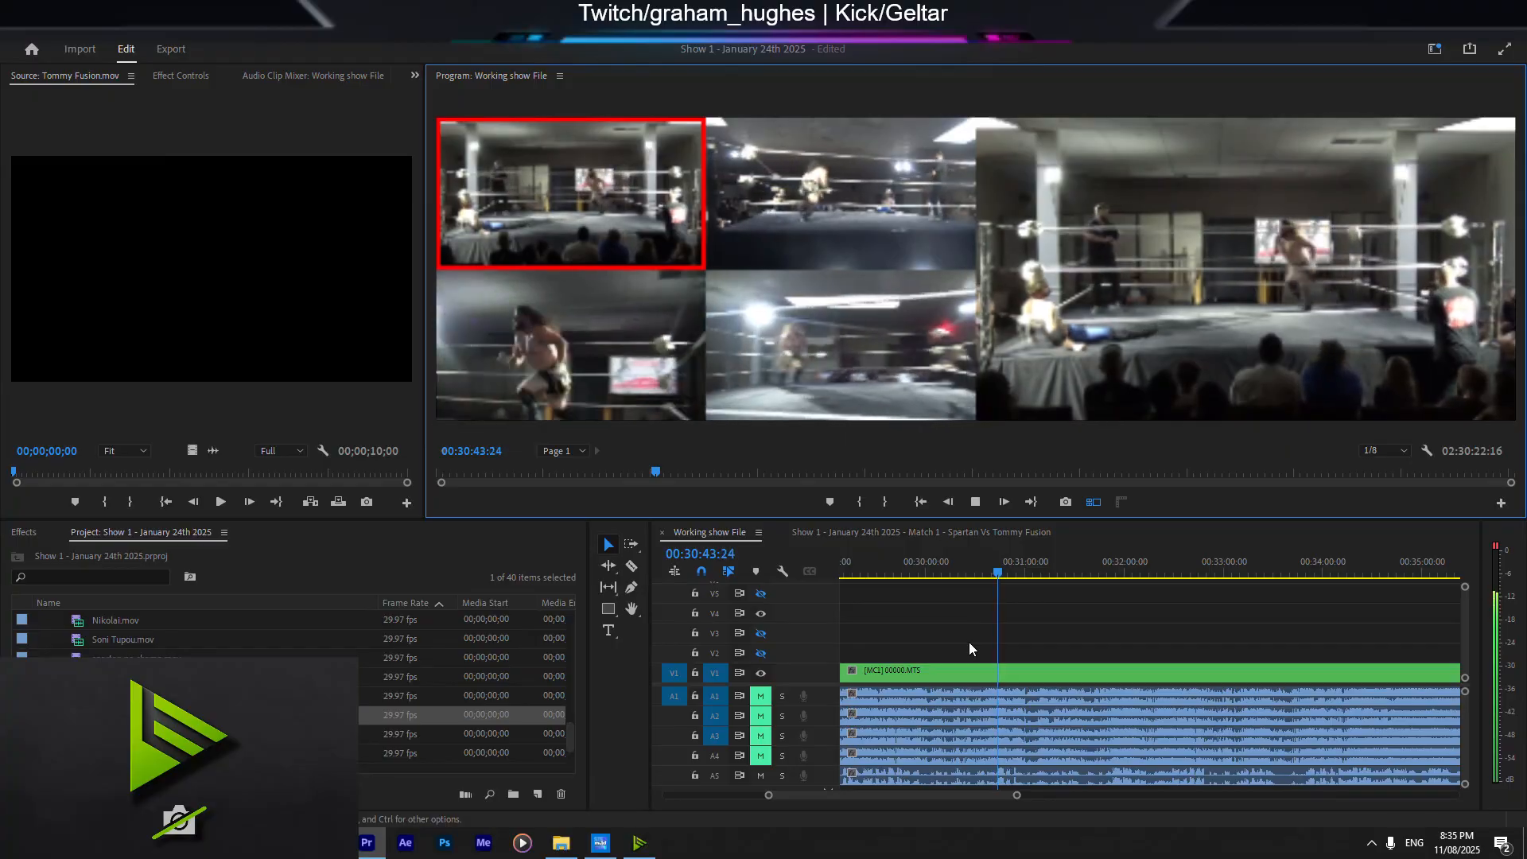
key("4")
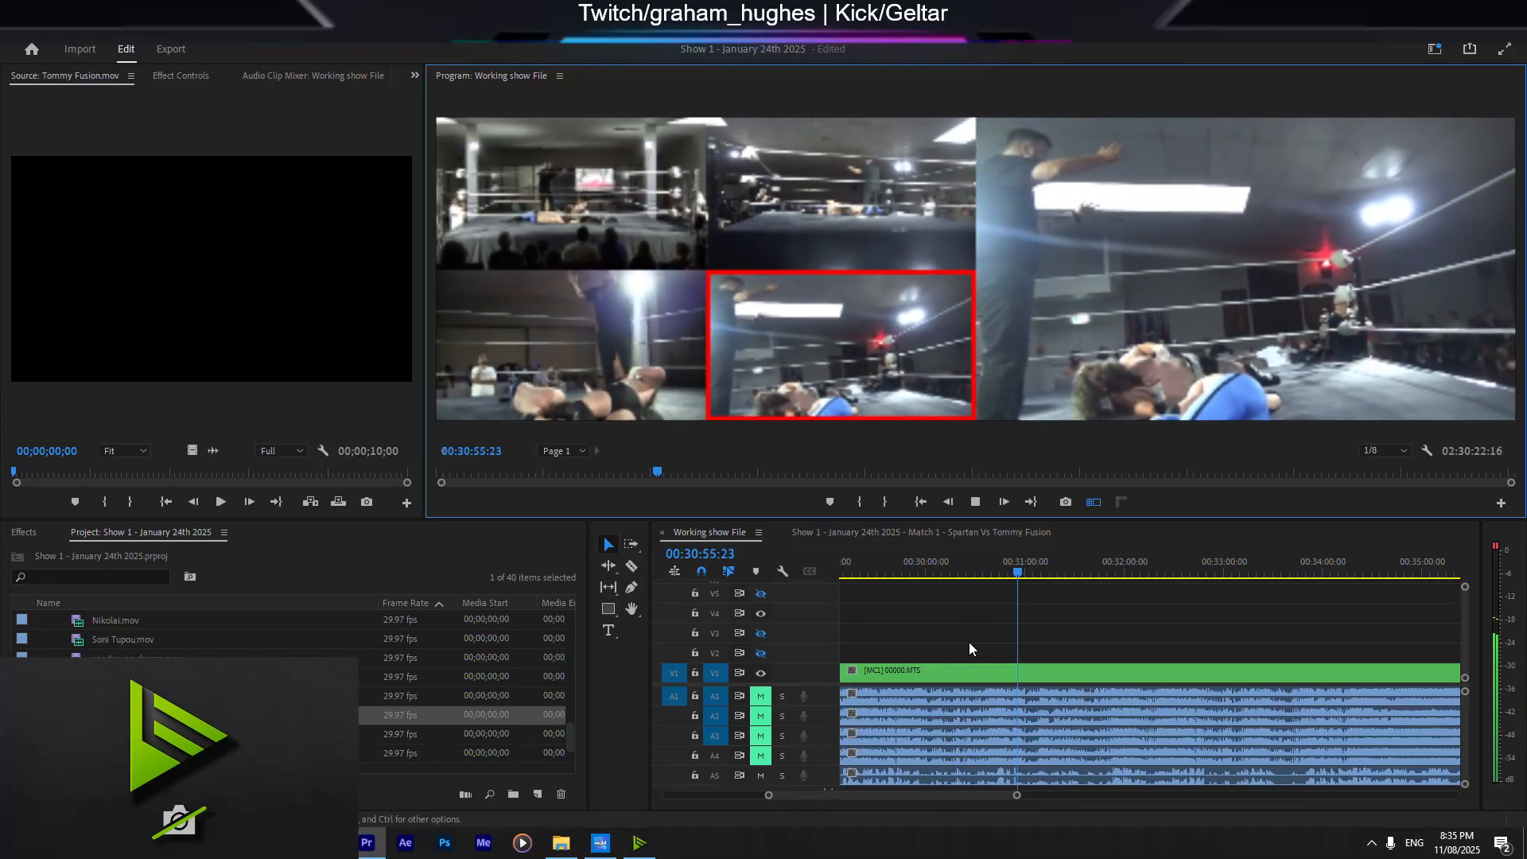
key("1")
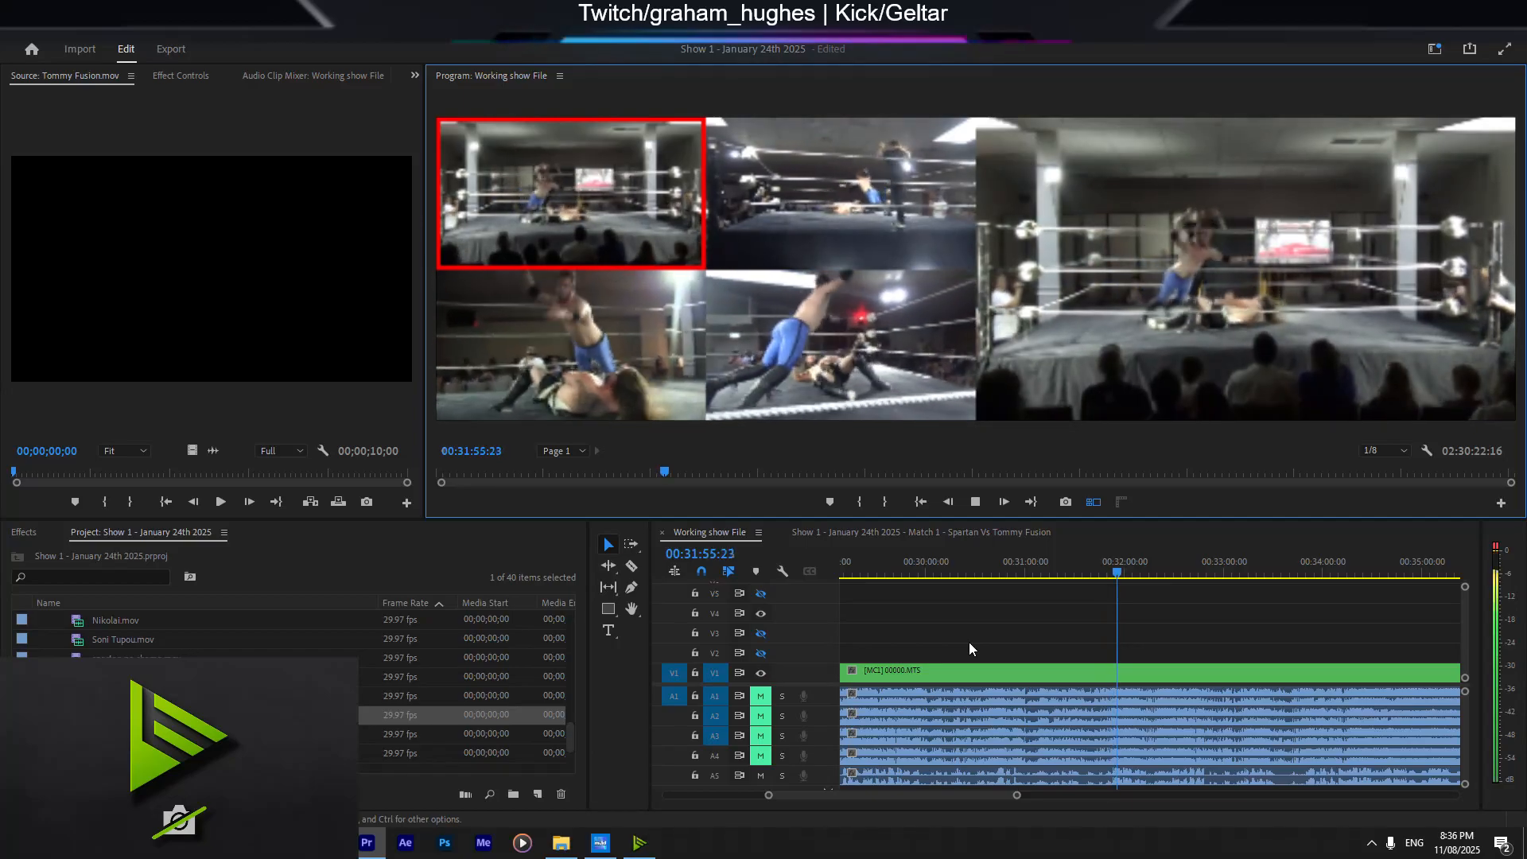
key("space")
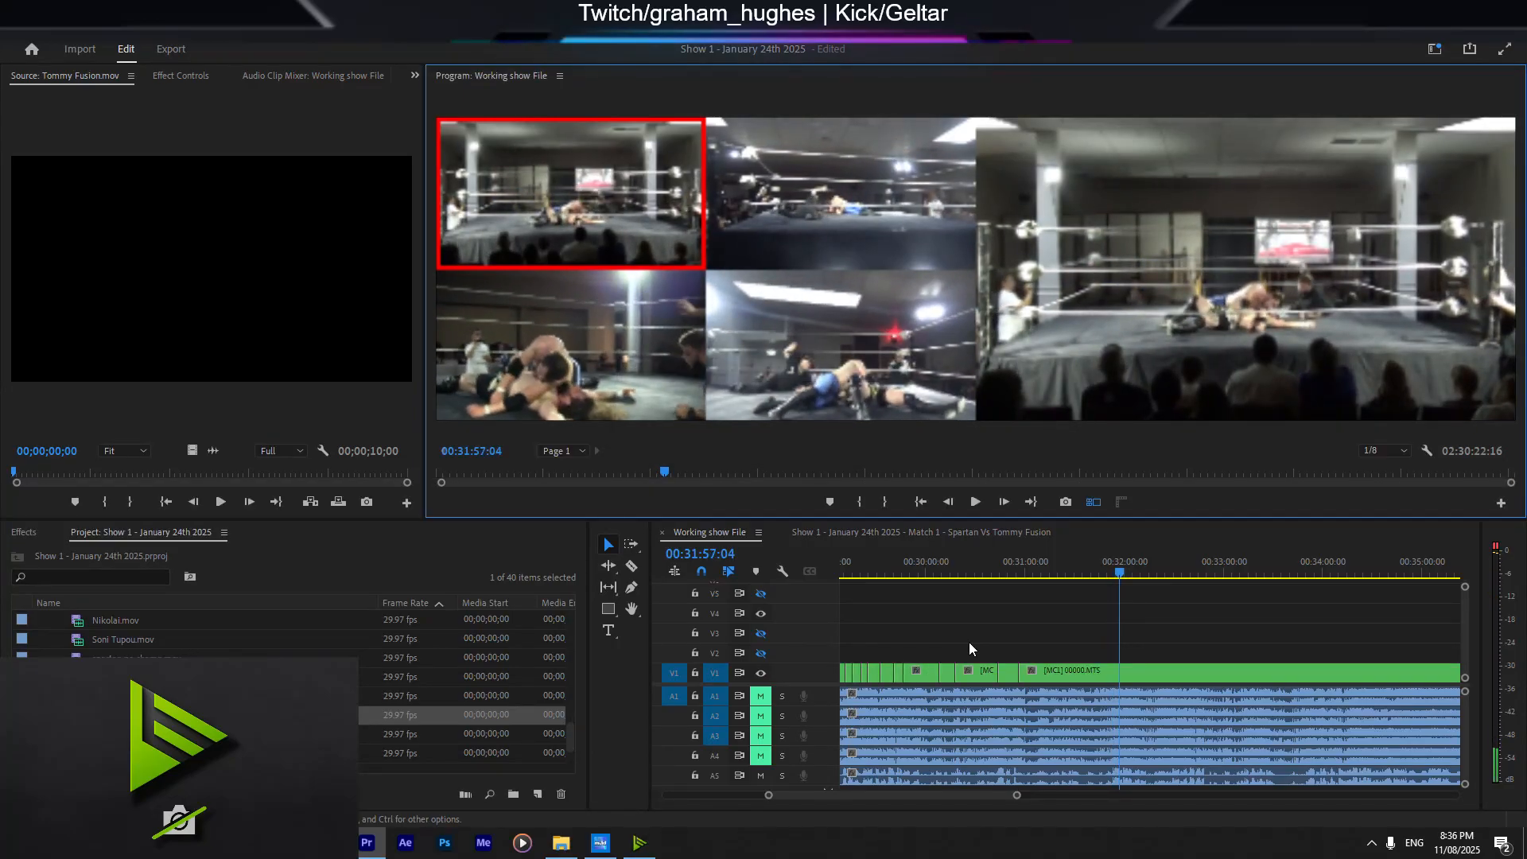
Step: Replay the match from about 00:31:27 and record a cut to camera 1 at about 00:31:31
left_click(1070, 556)
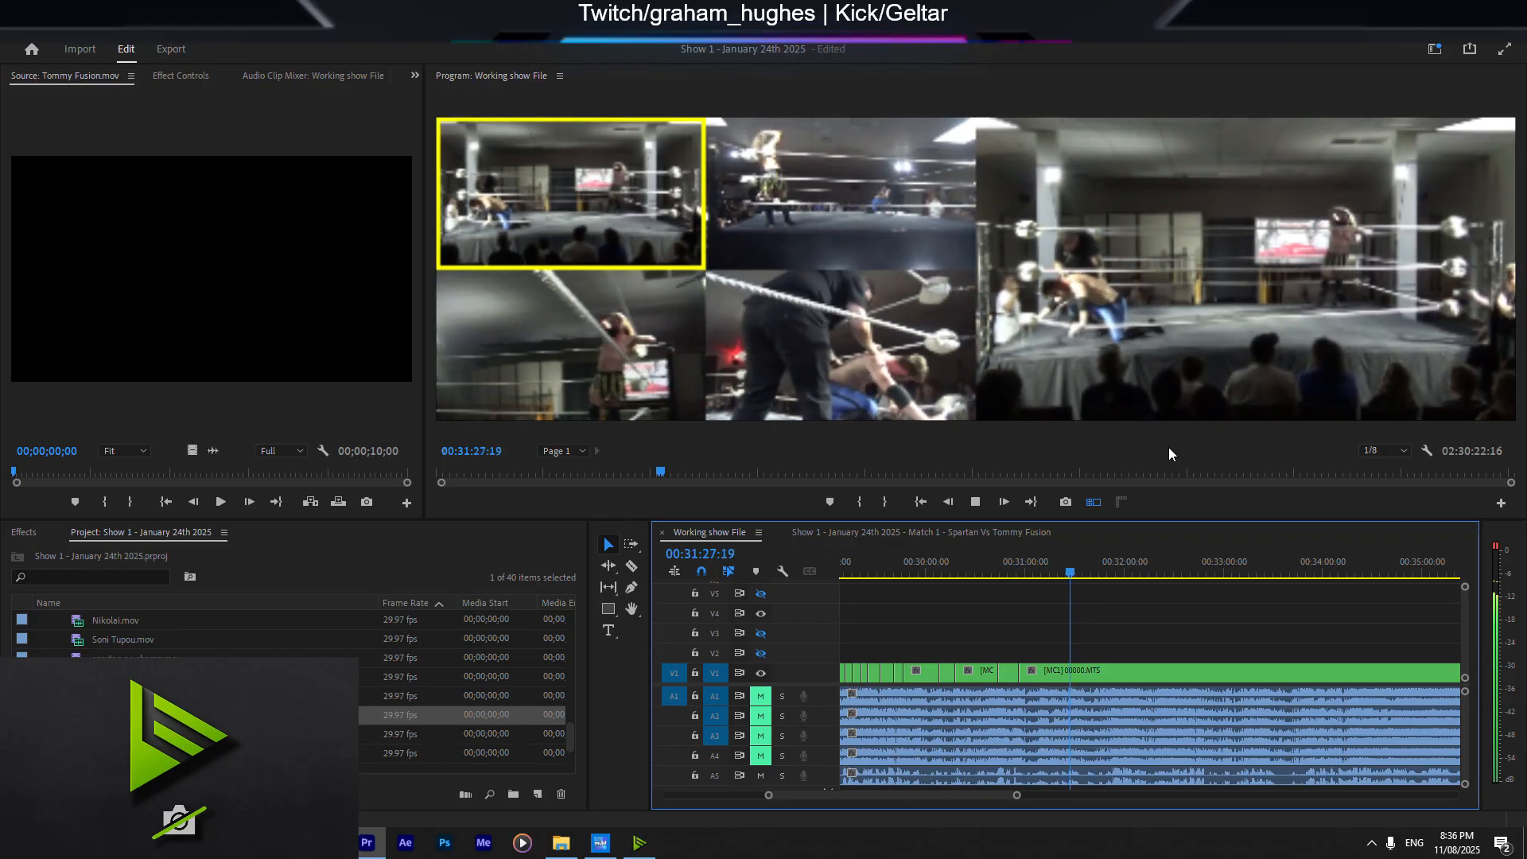
key("1")
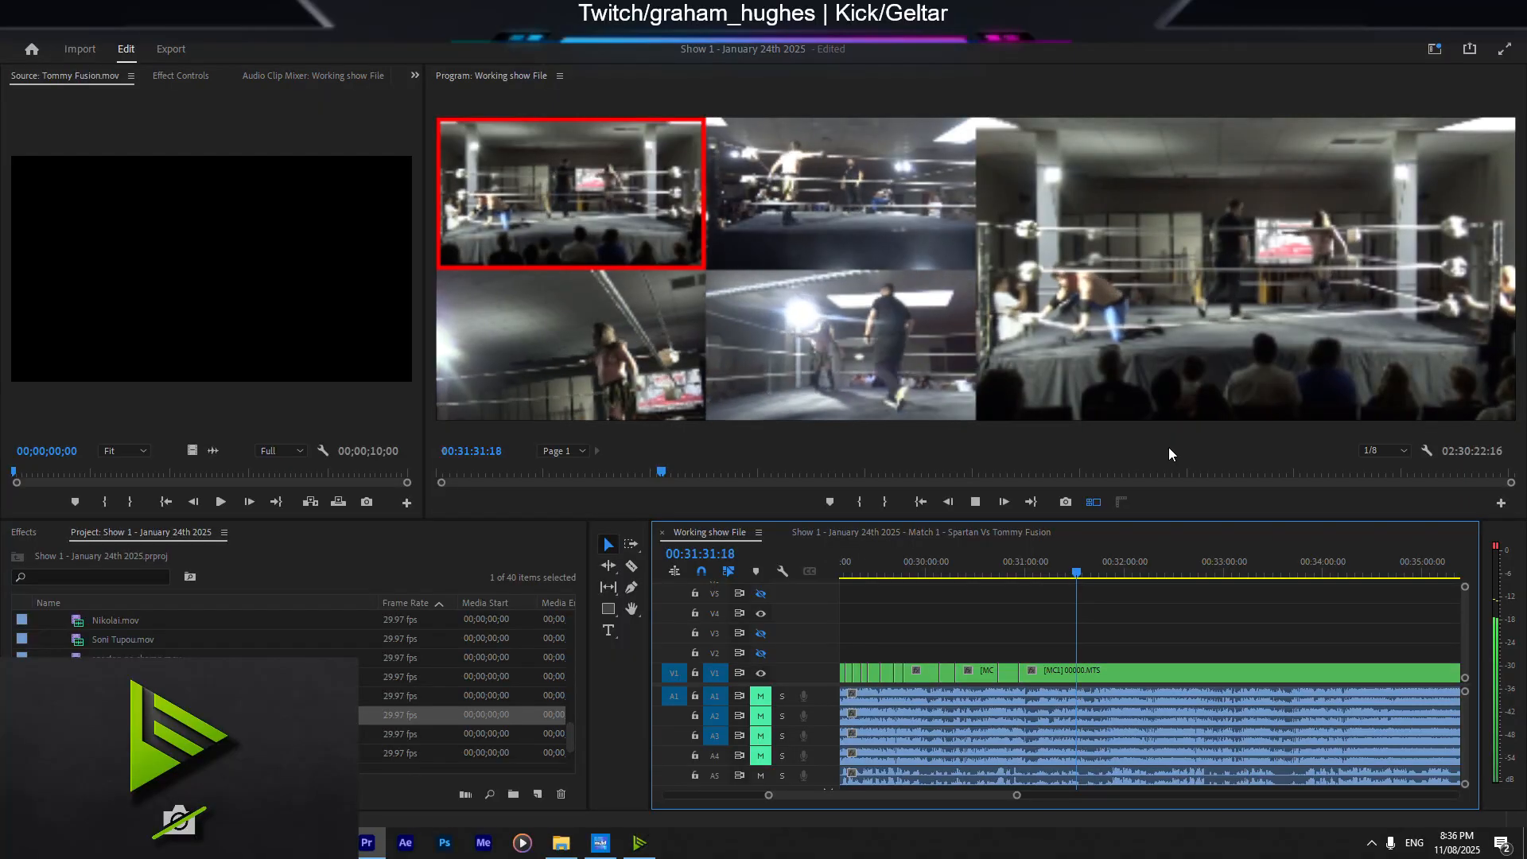
key("space")
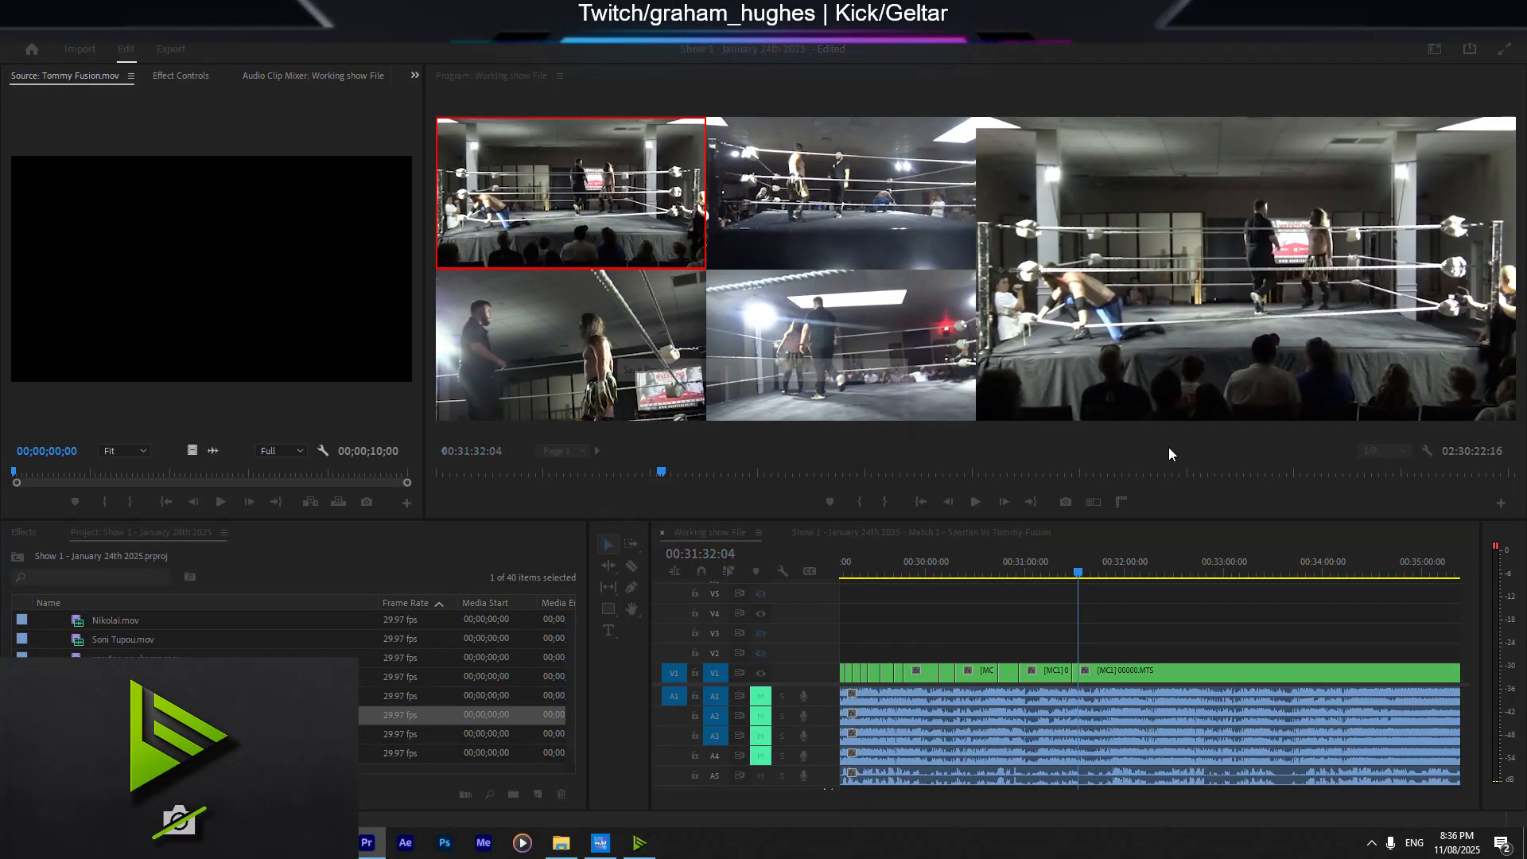
key("space")
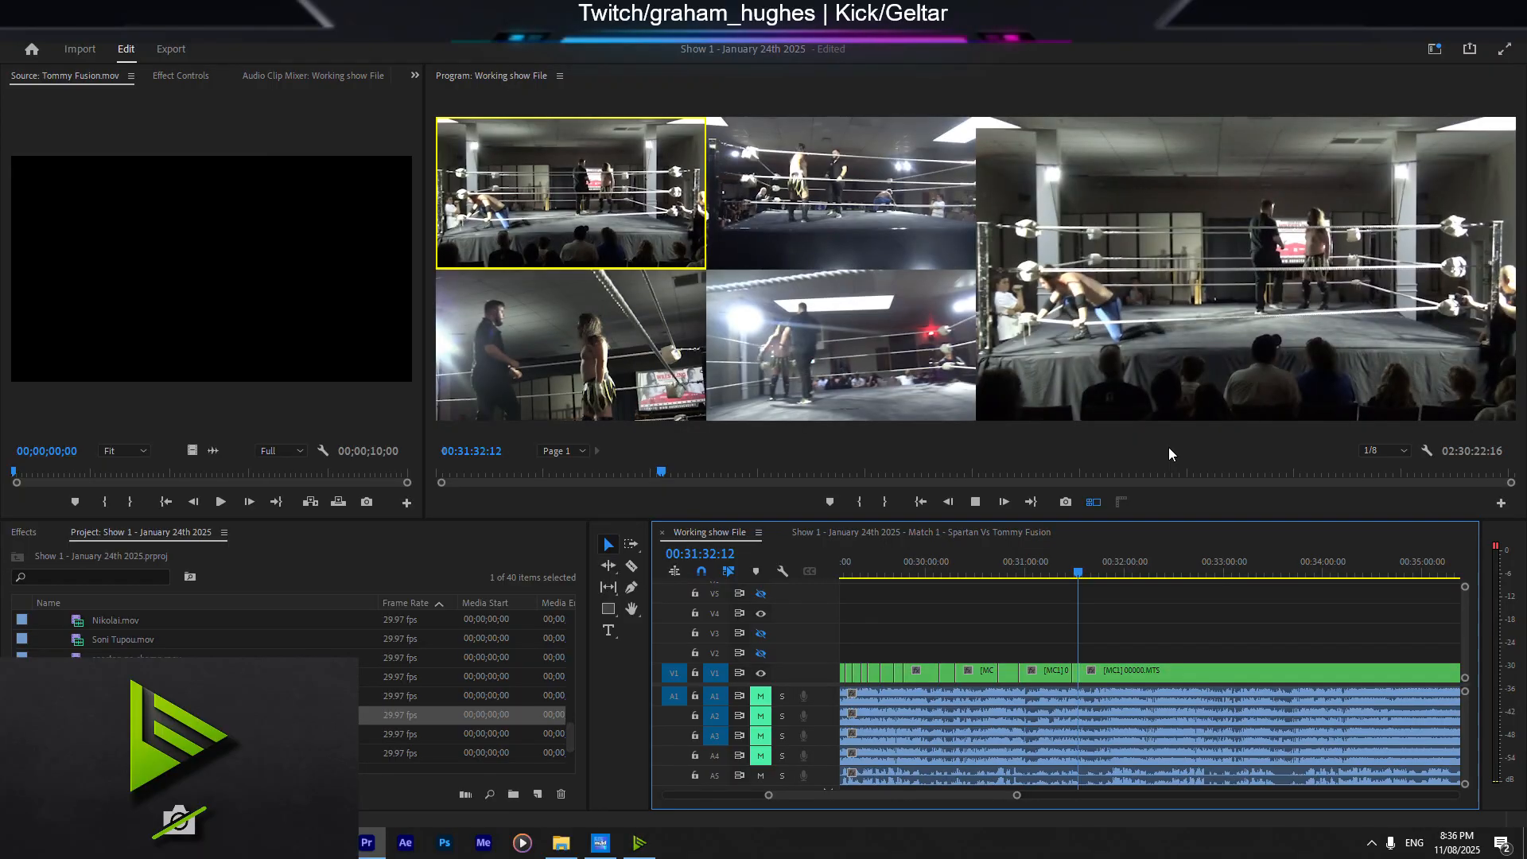
key("space")
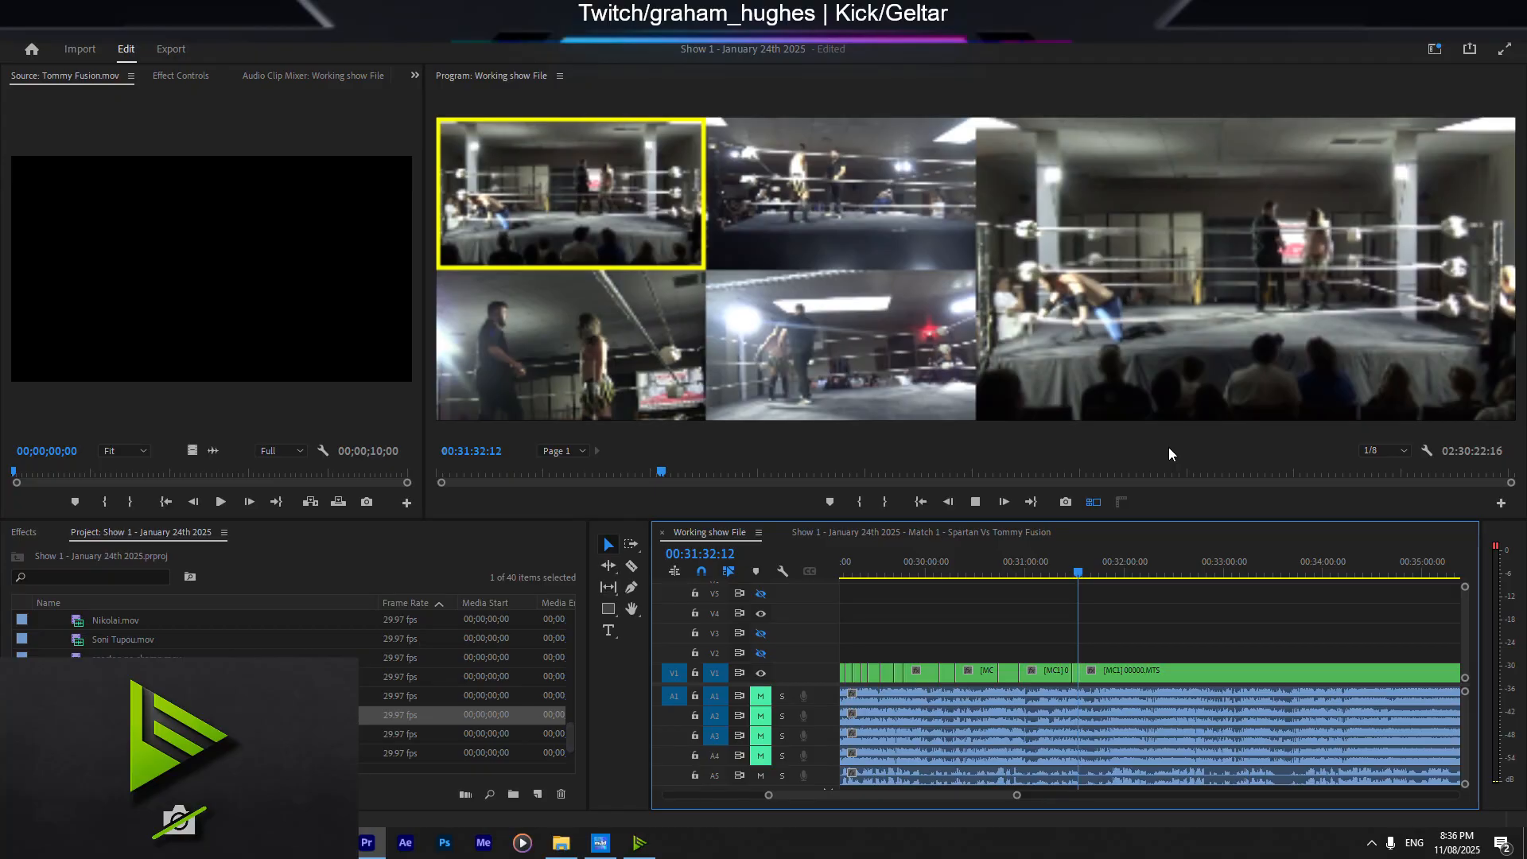
key("space")
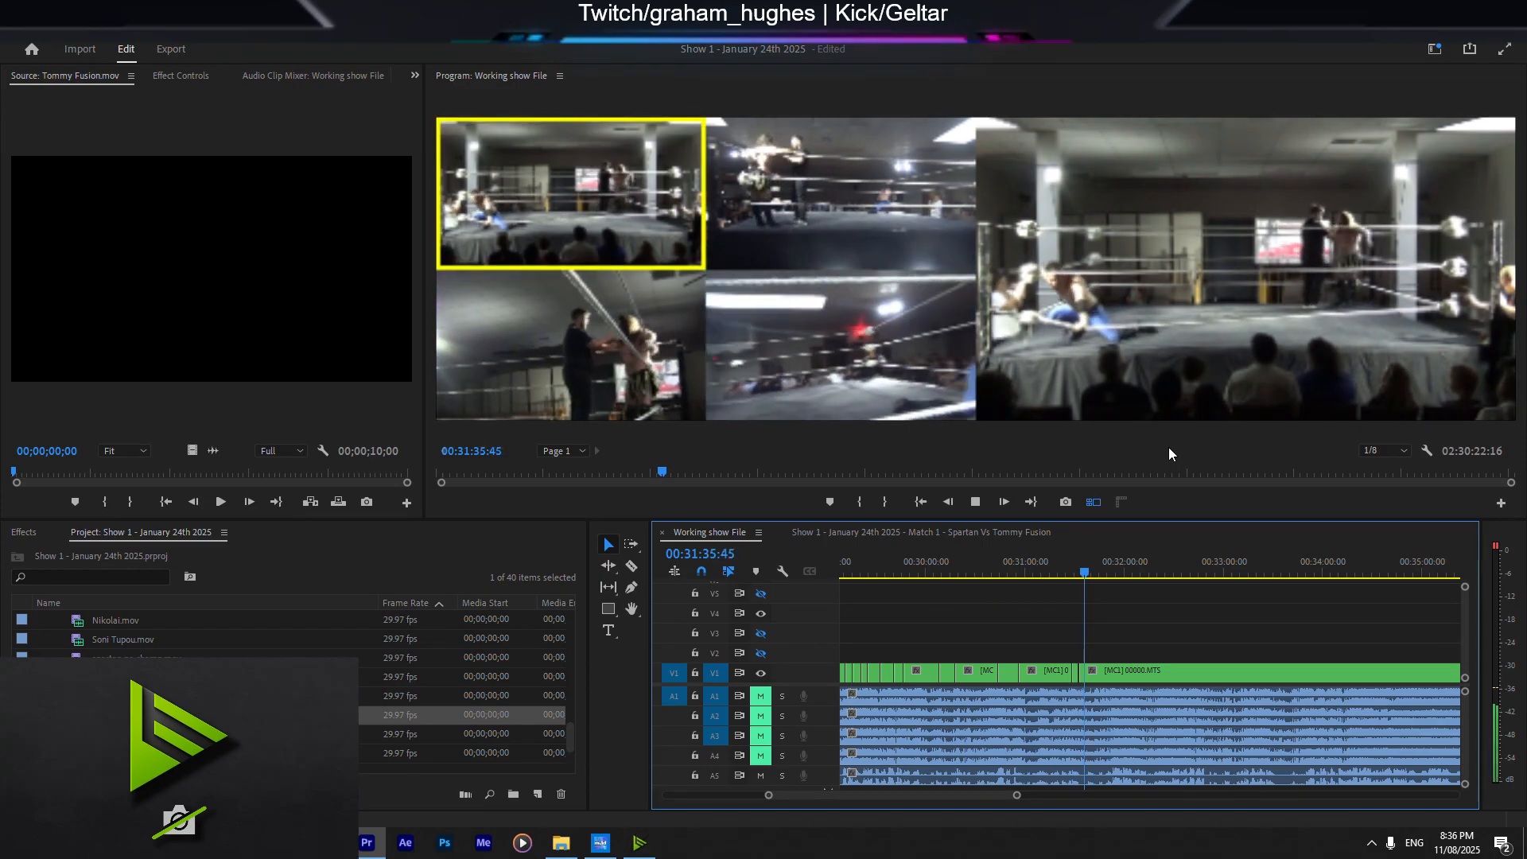
Step: Save the project and resume playback of the match from about 00:31:38
key("space")
key("ctrl+s")
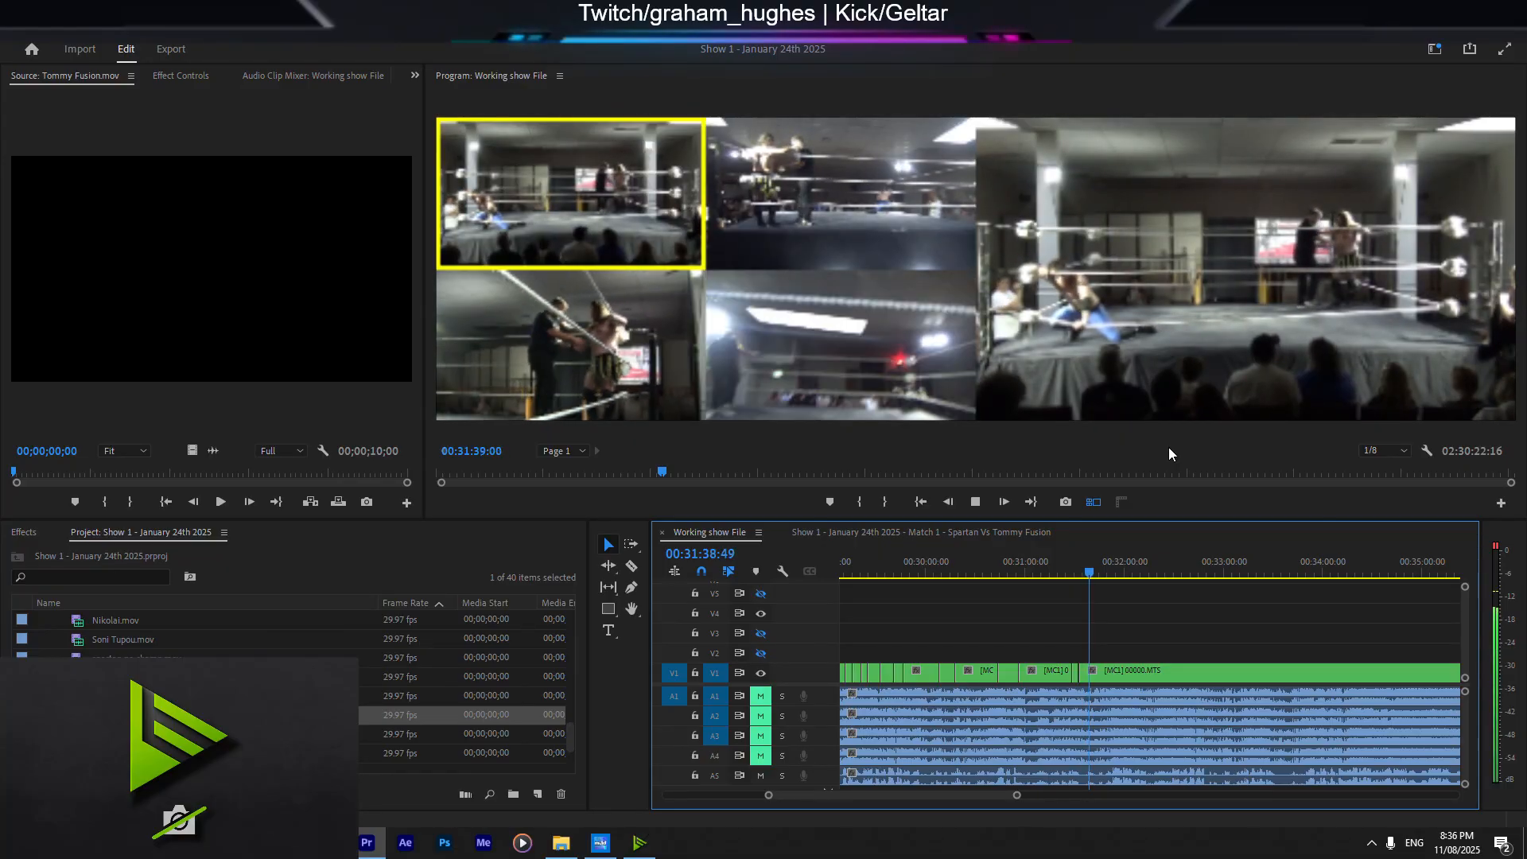
key("space")
key("ctrl+s")
key("space")
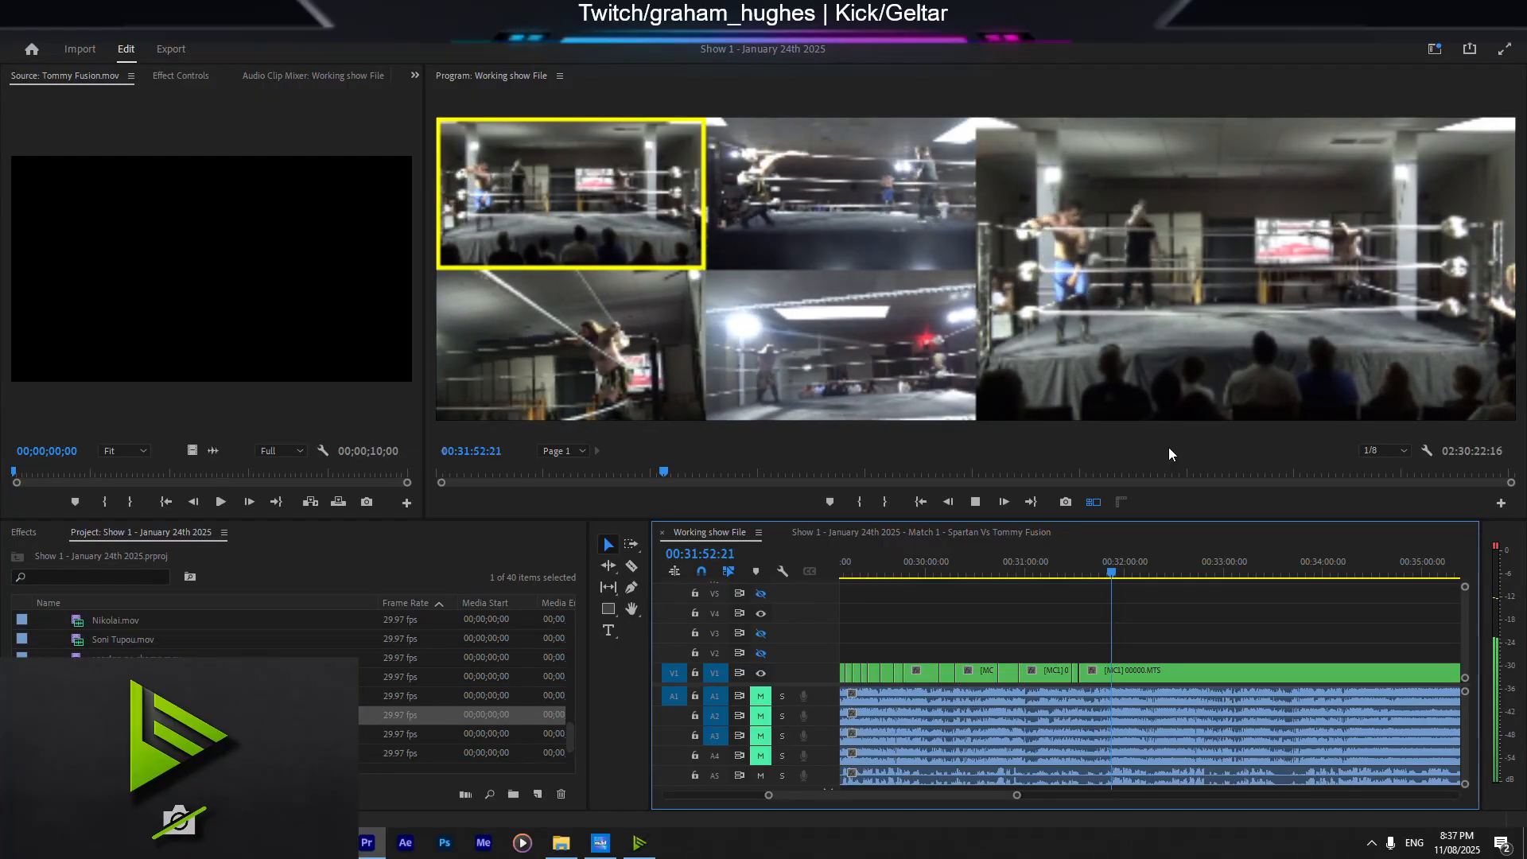
Step: Switch the match live through cameras 3, 1, 3, 1, 4 and 1 between about 00:31:52 and 00:33:06
key("3")
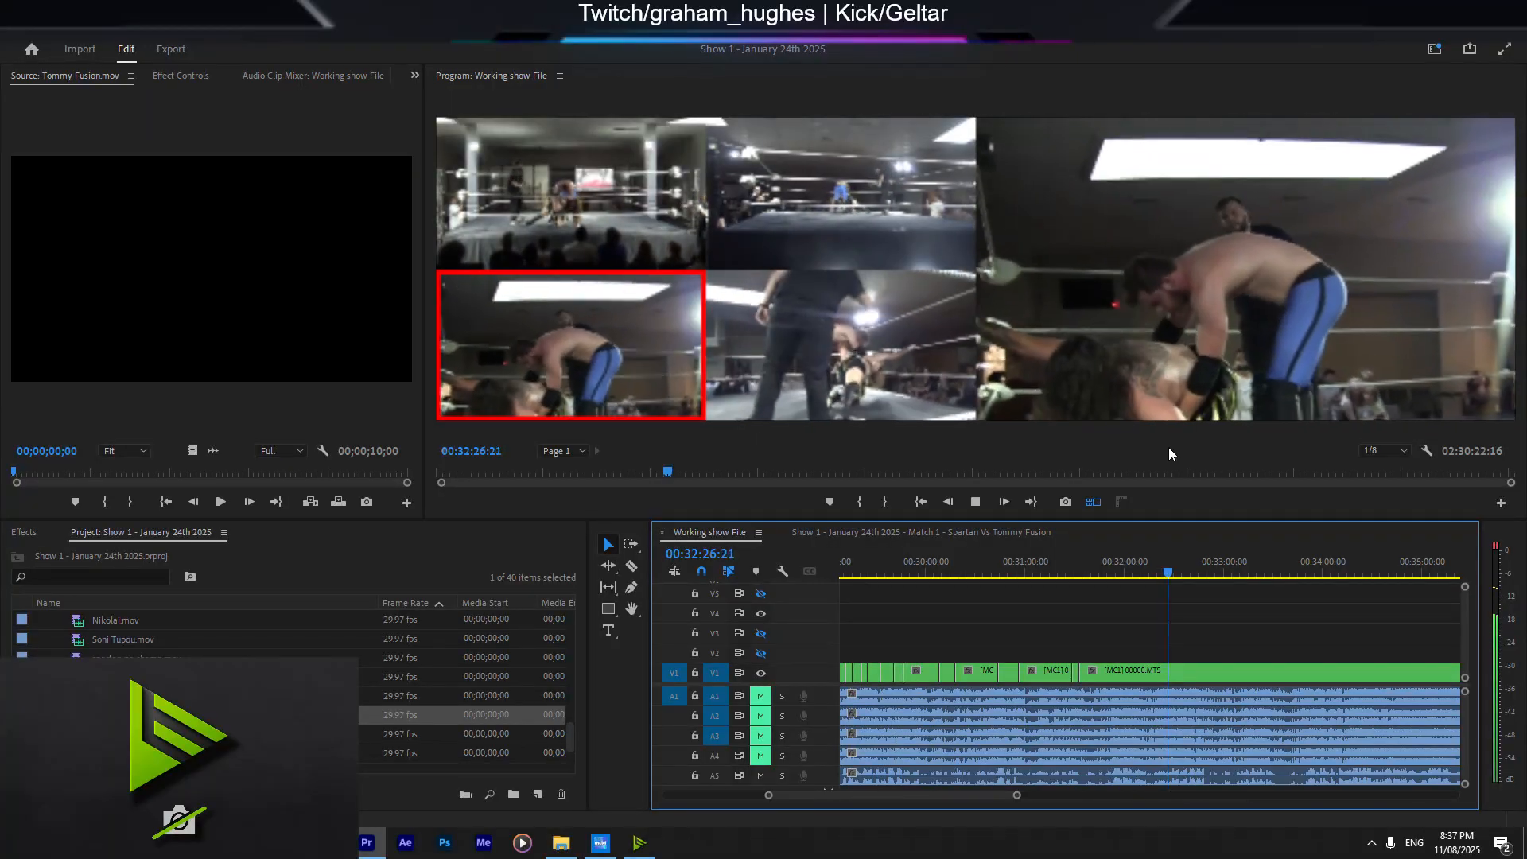
key("1")
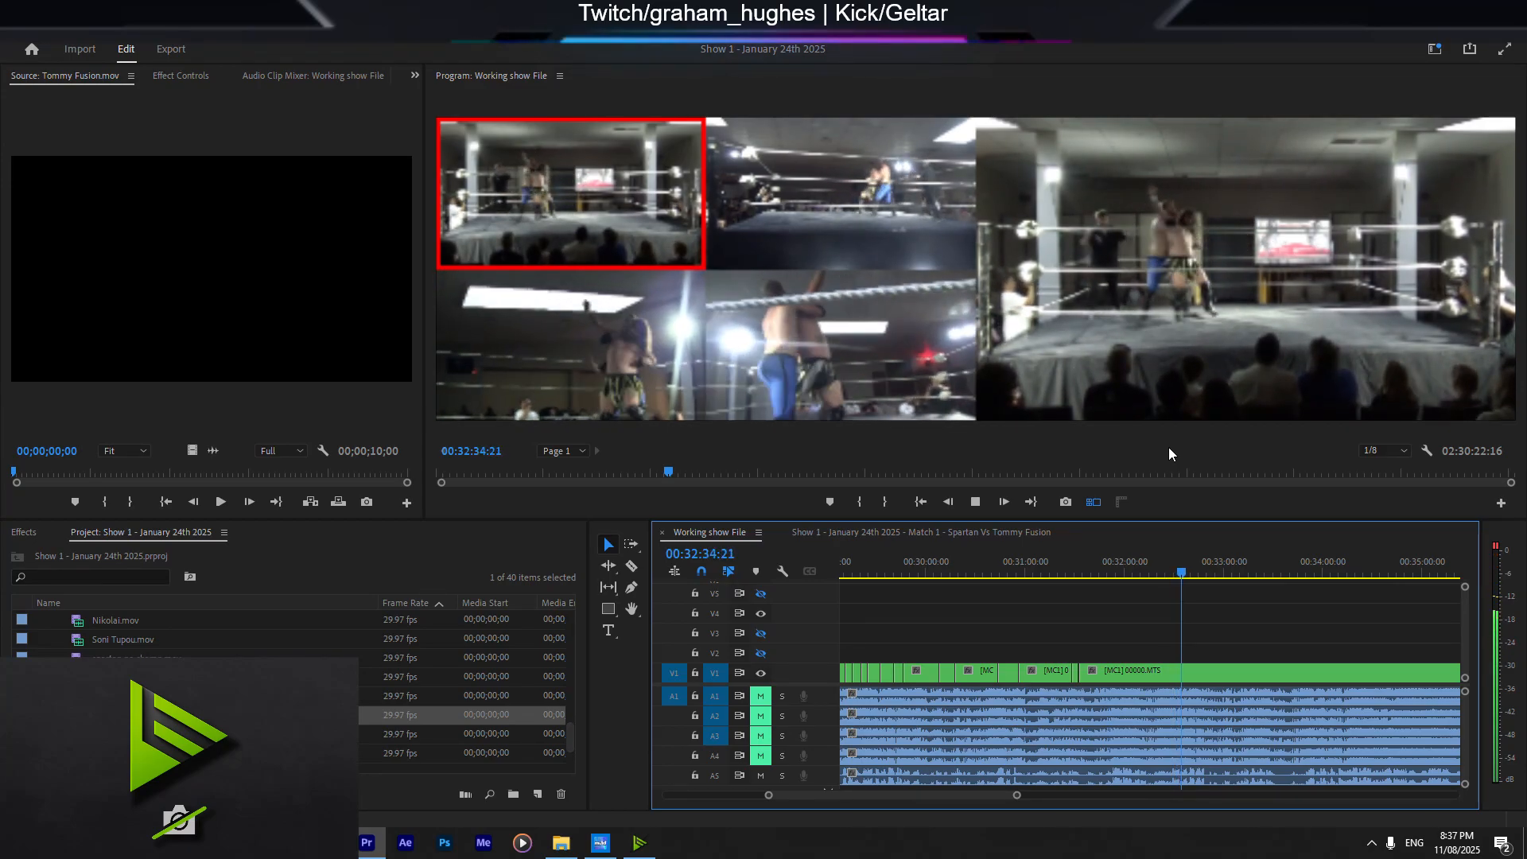
key("3")
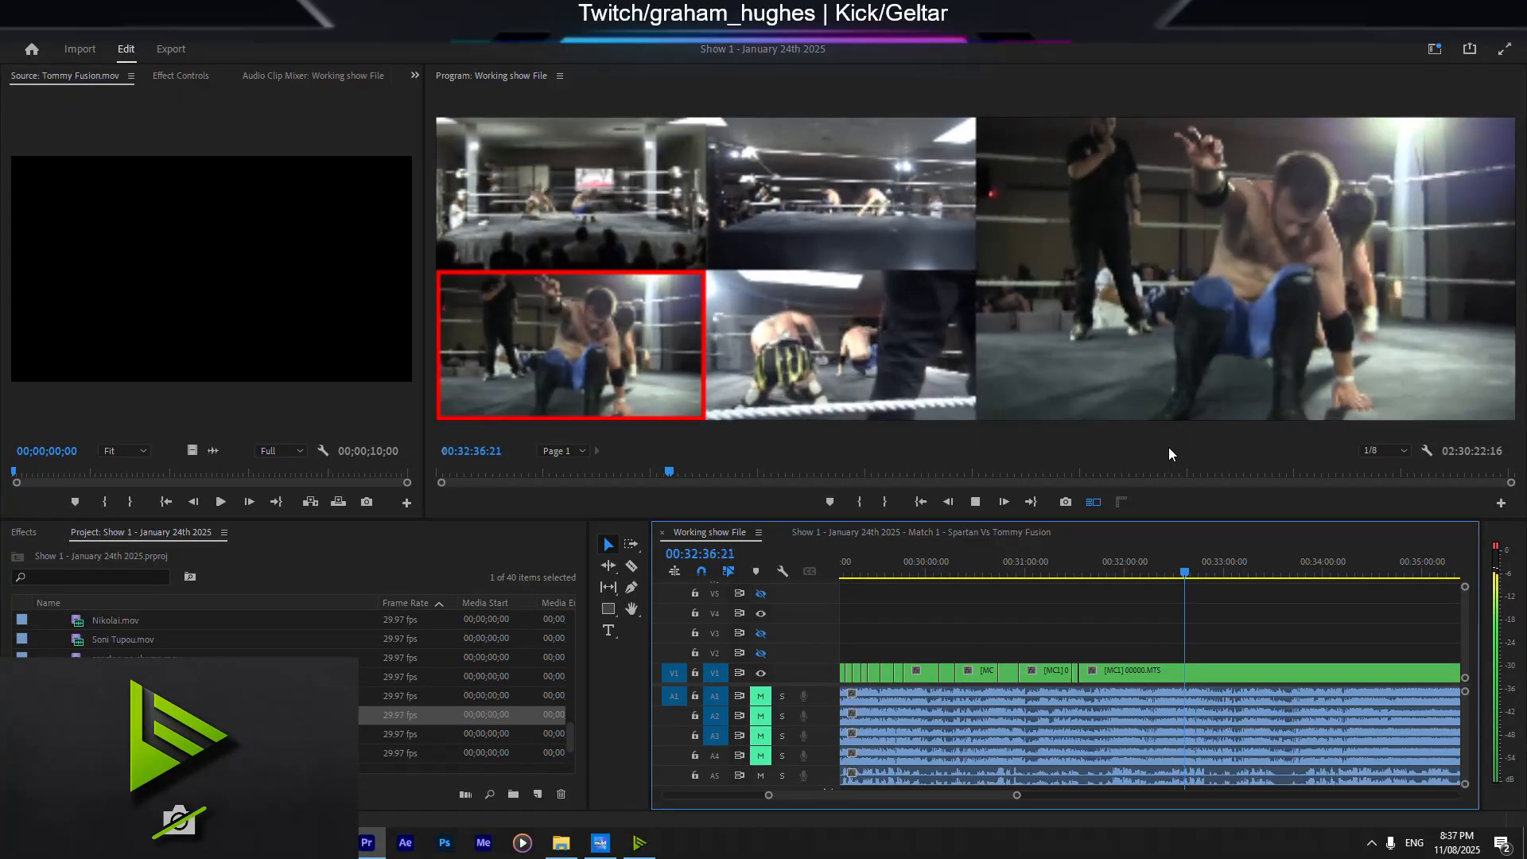
key("1")
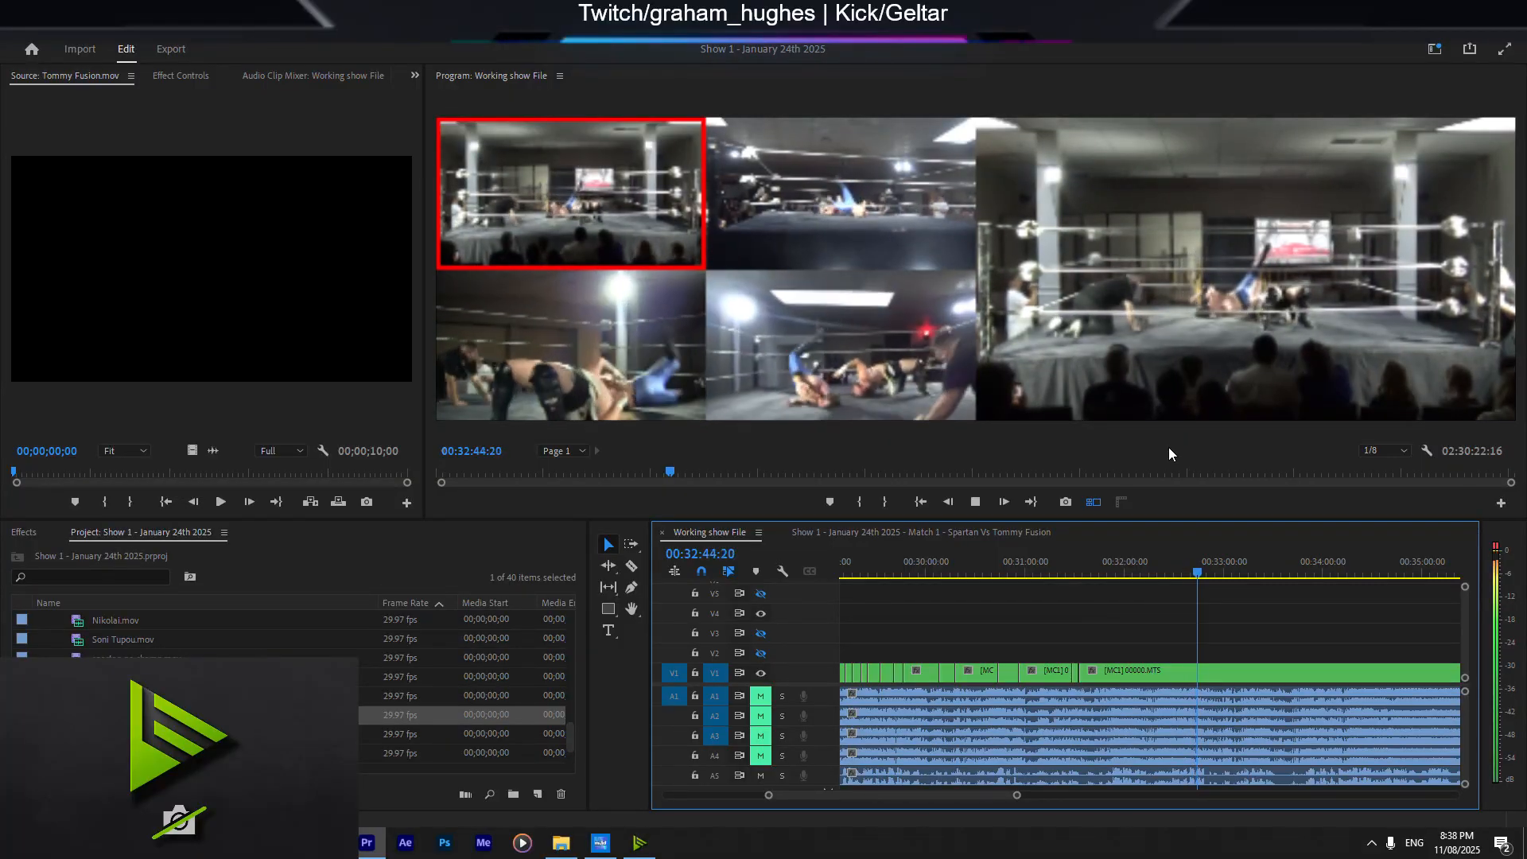
key("4")
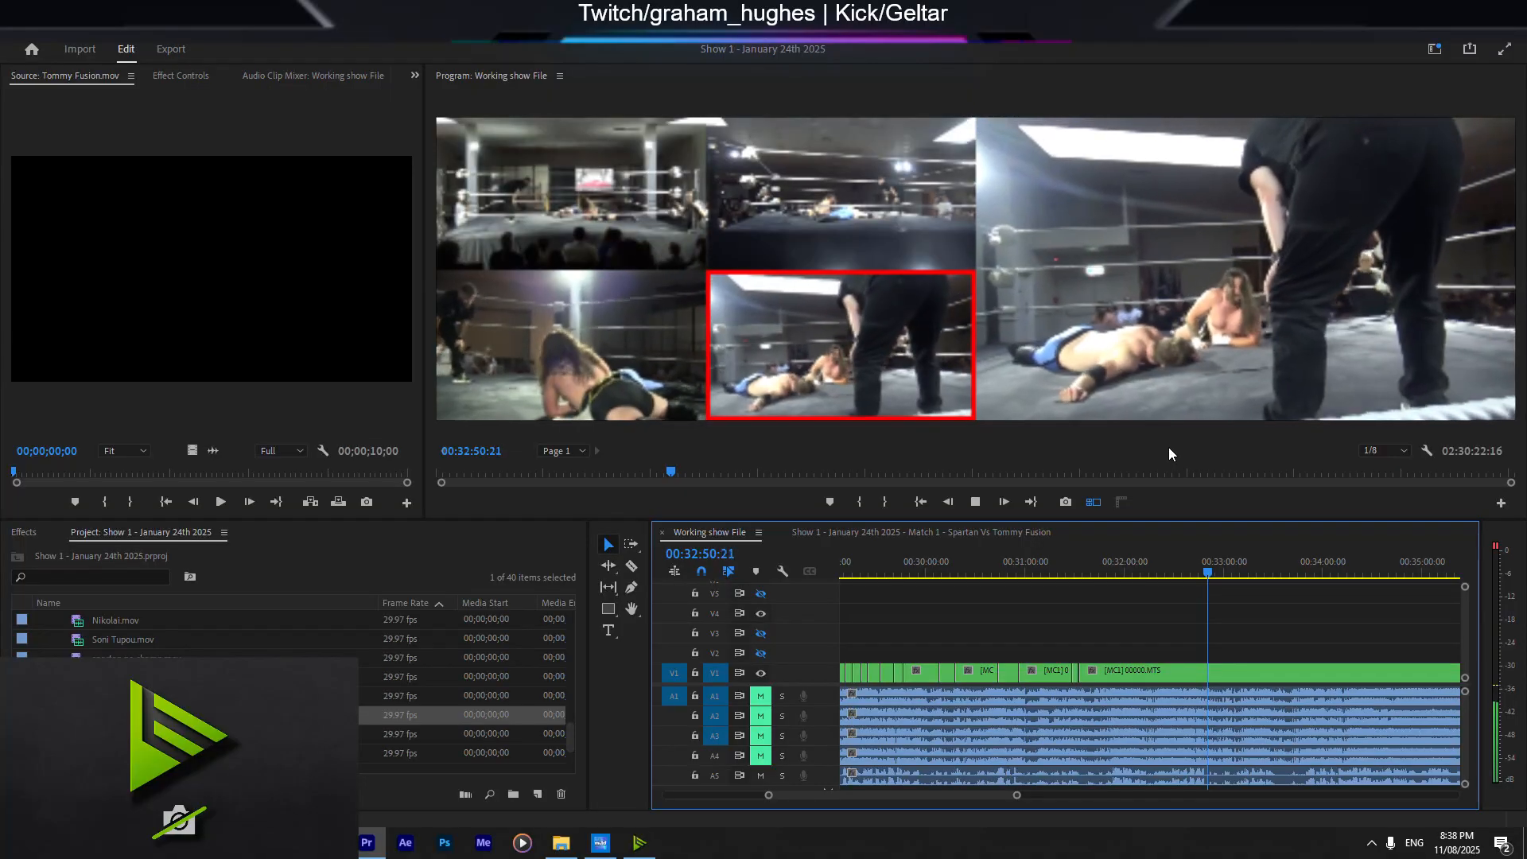
key("1")
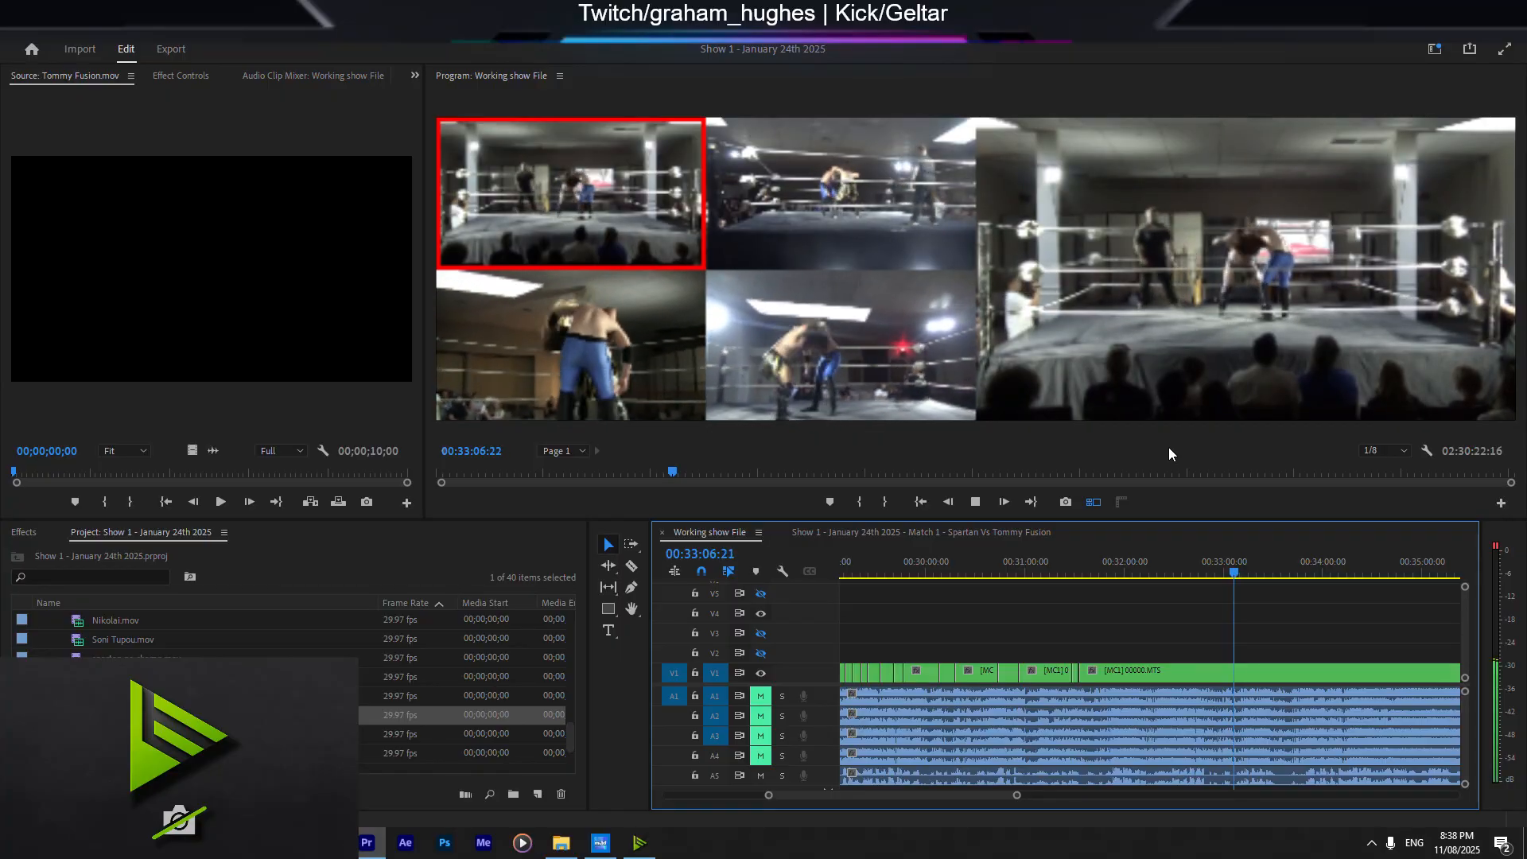
Step: Record live cuts to cameras 4, 3, 1, 3, 4, 1, 3 and 4 between about 00:33:06 and 00:34:24
key("4")
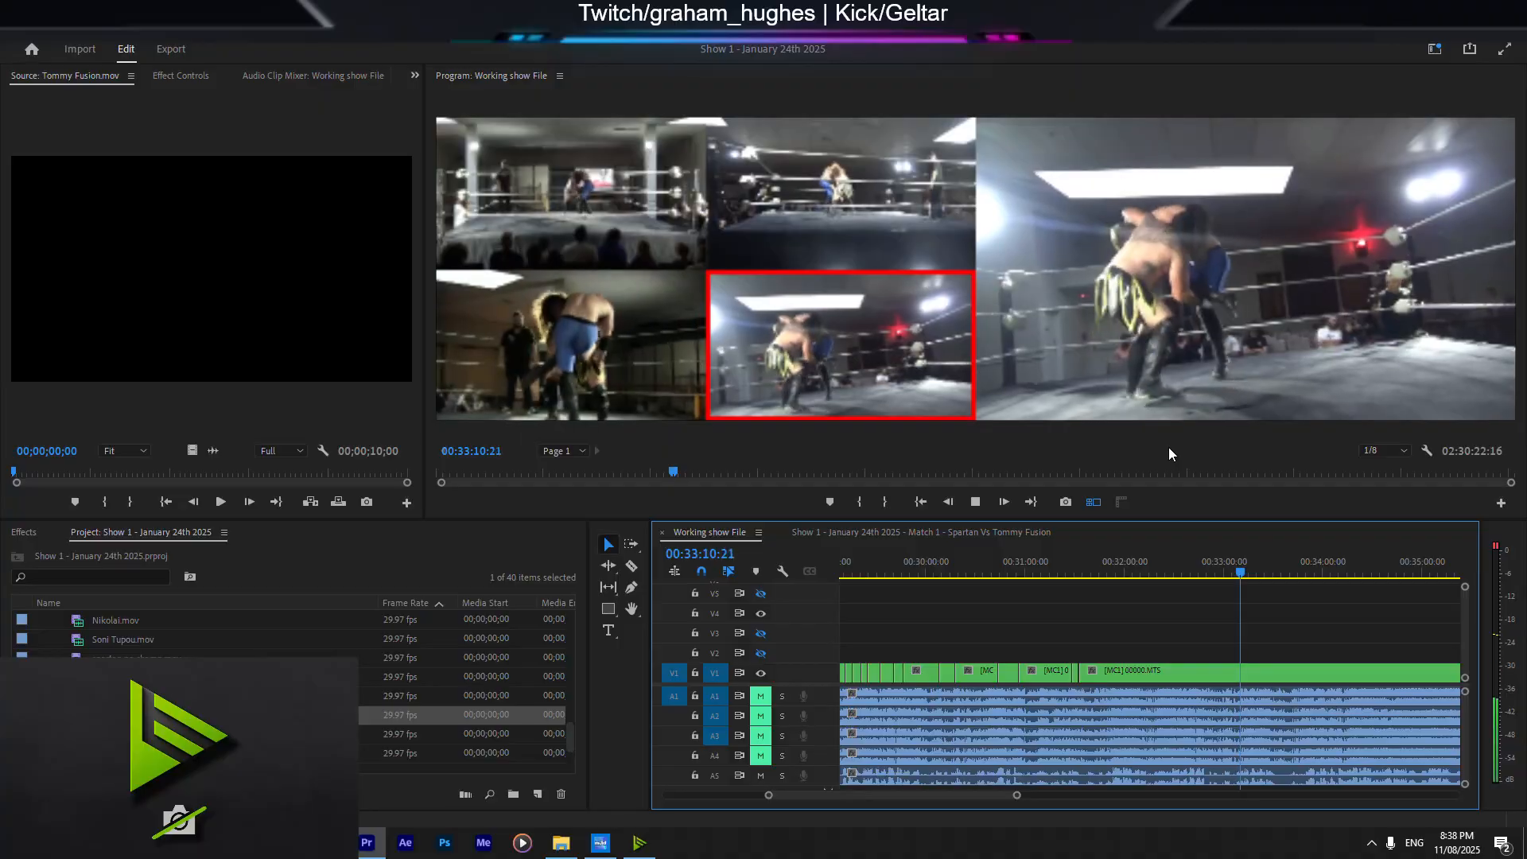
key("3")
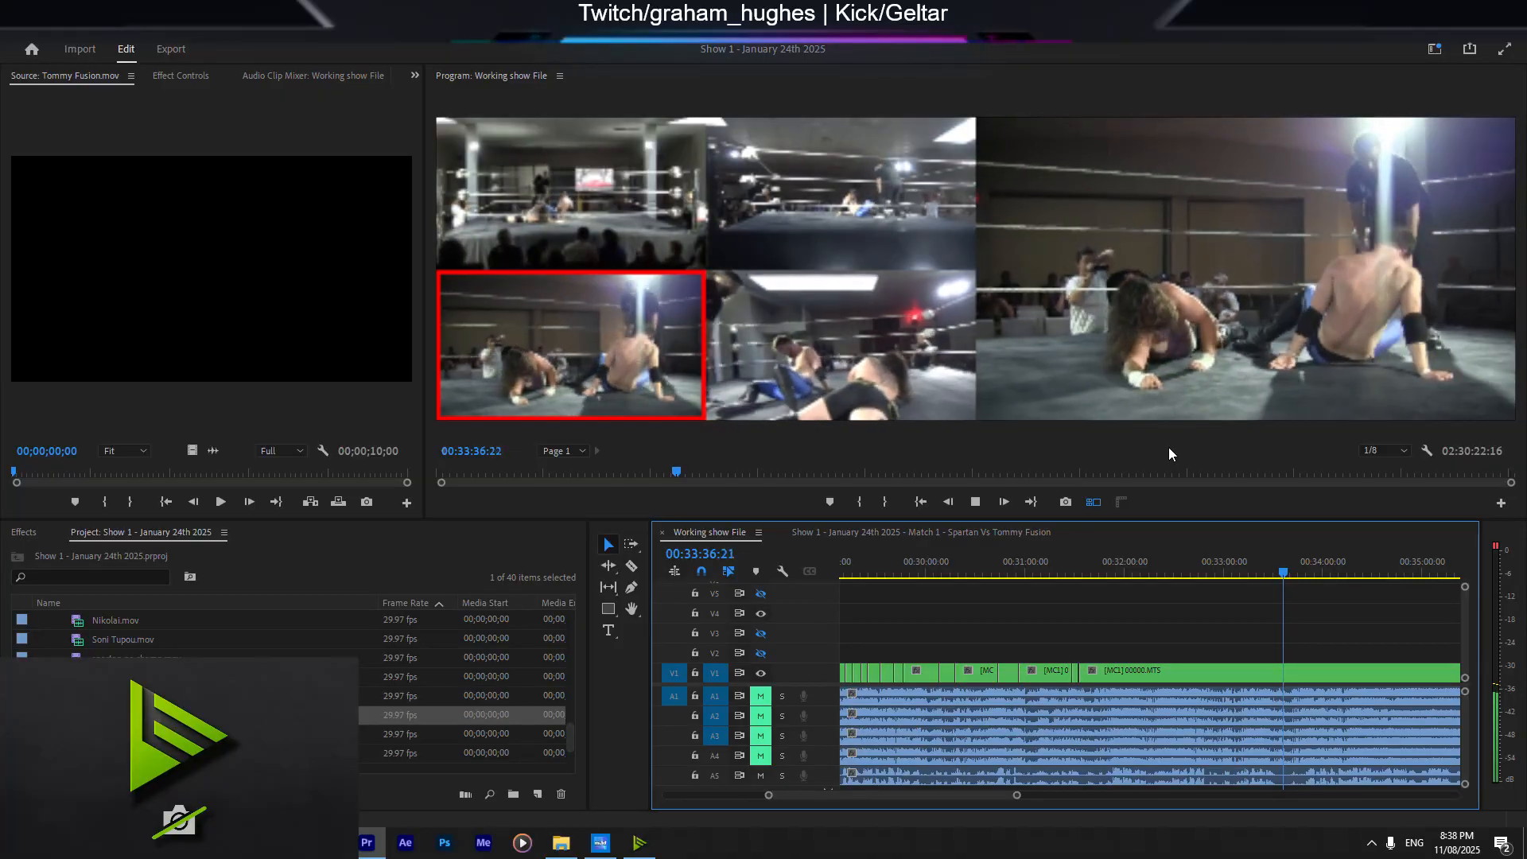
key("1")
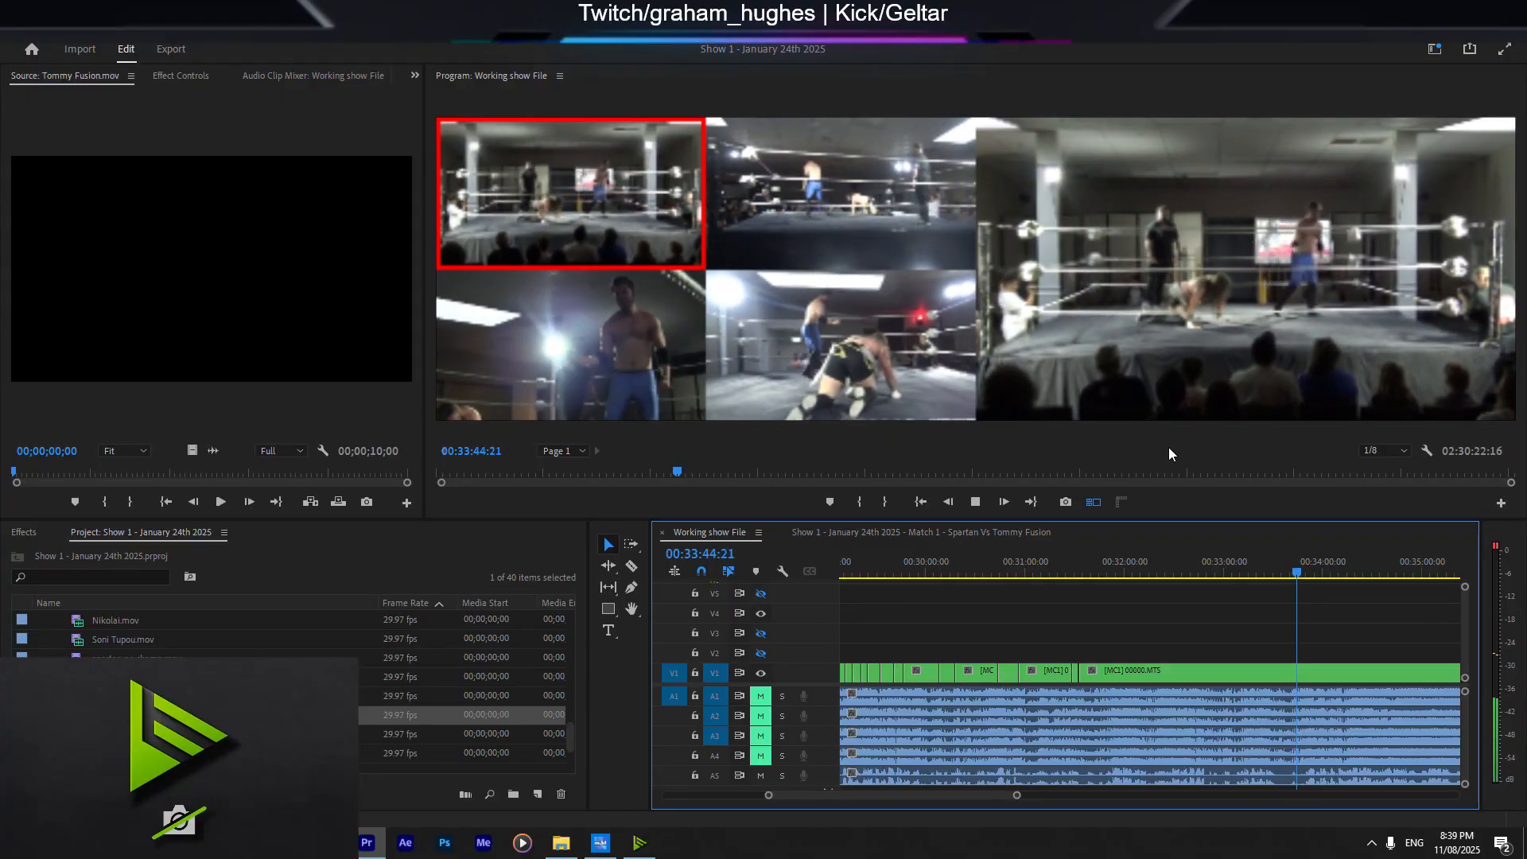
key("3")
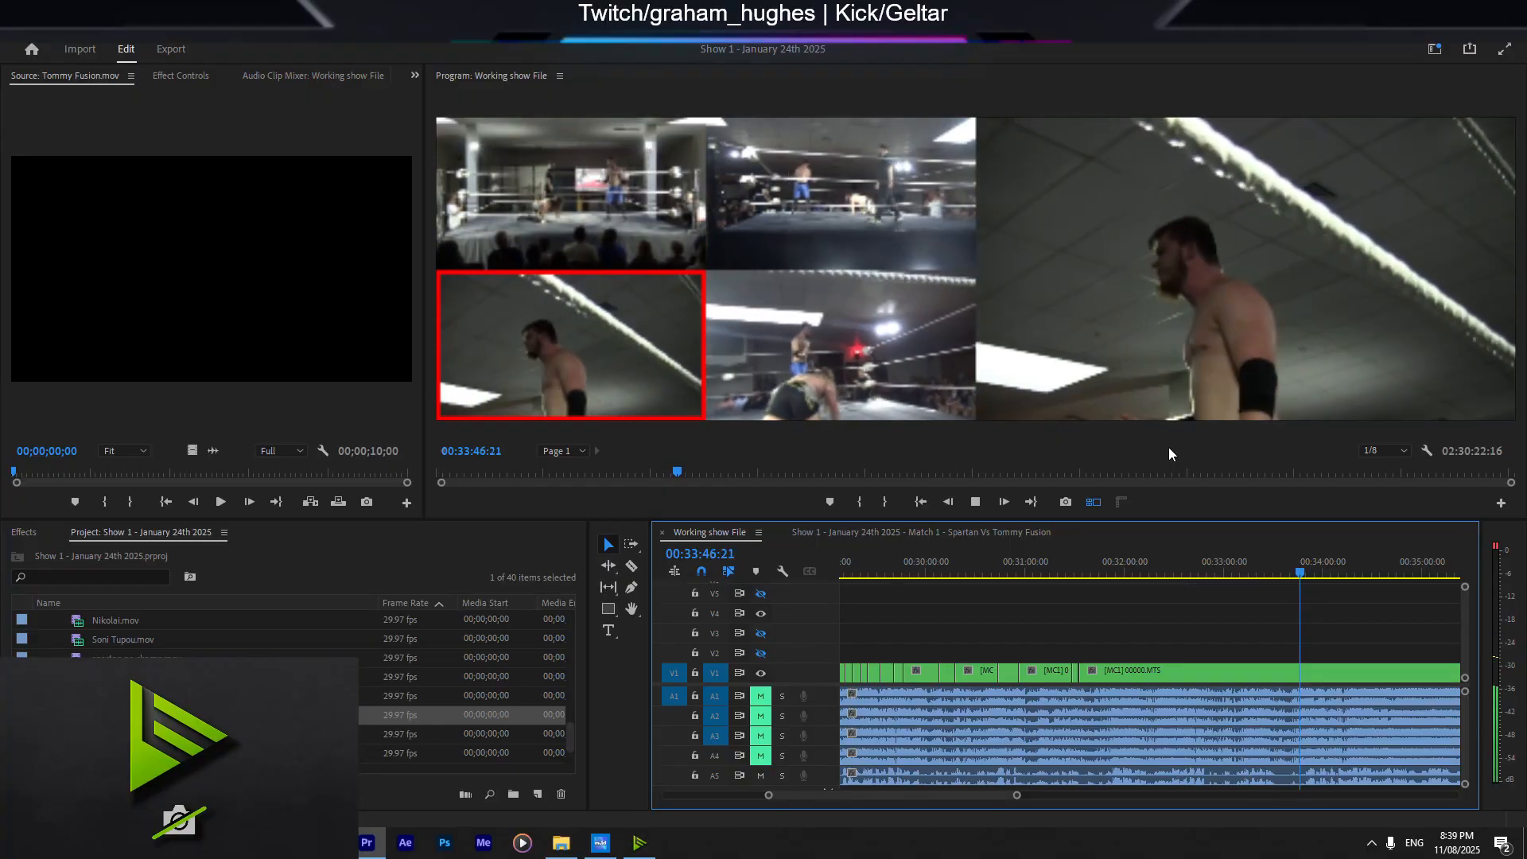
key("4")
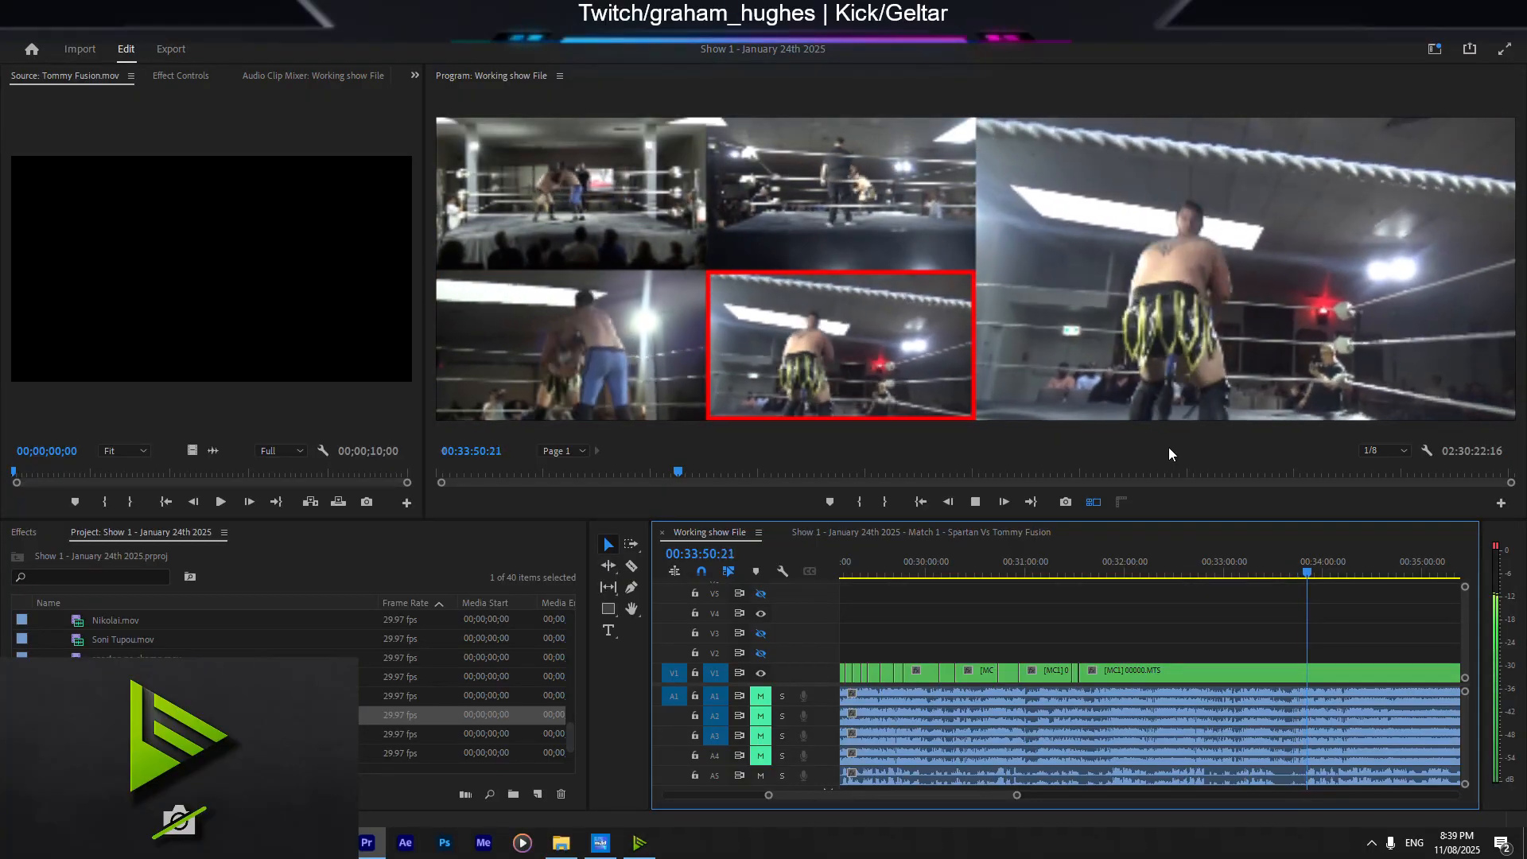
key("3")
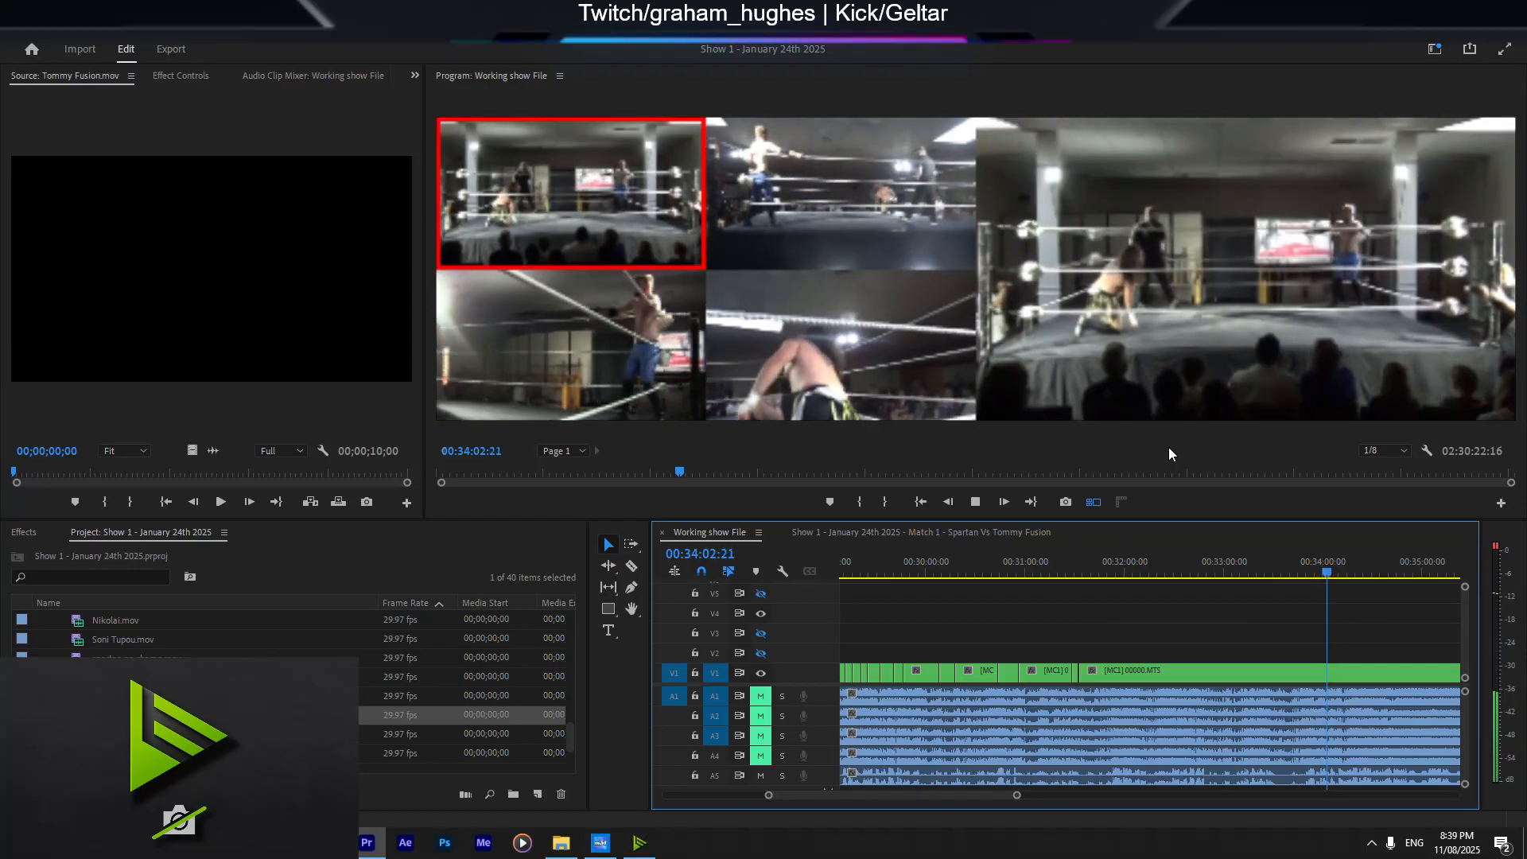
key("3")
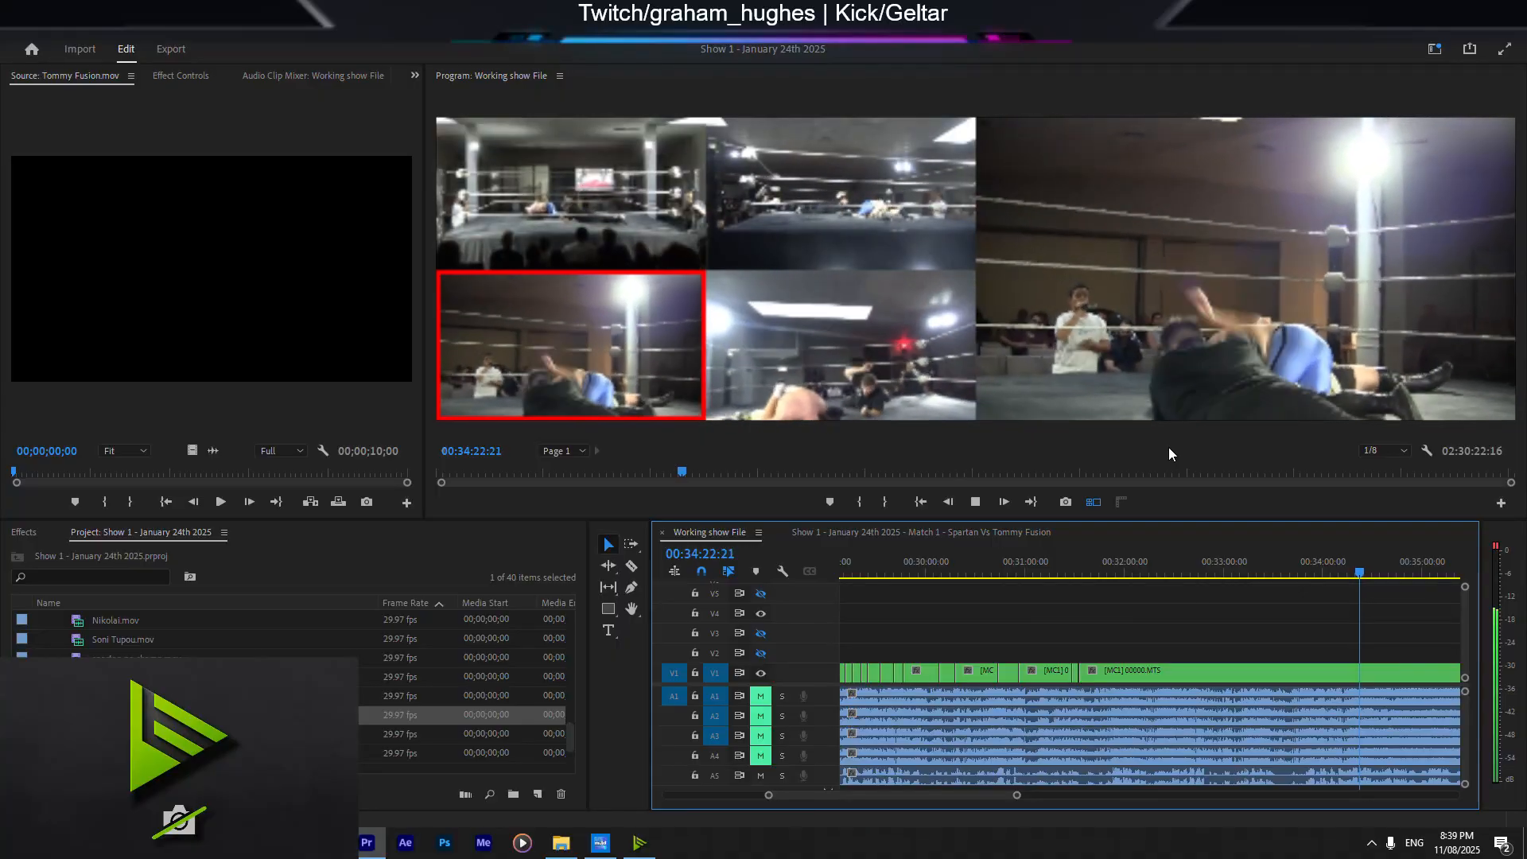
key("4")
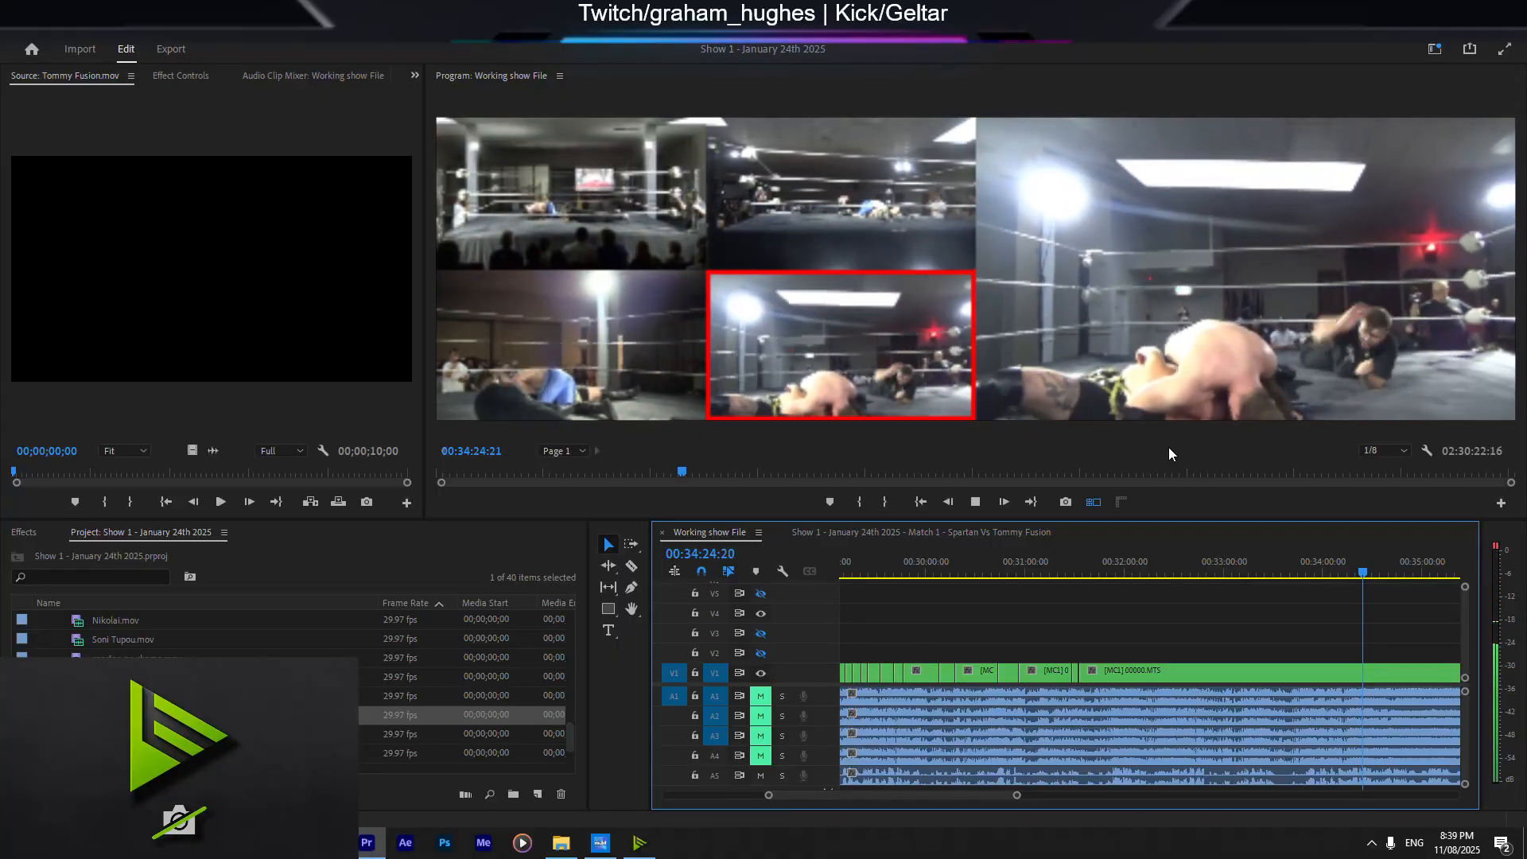